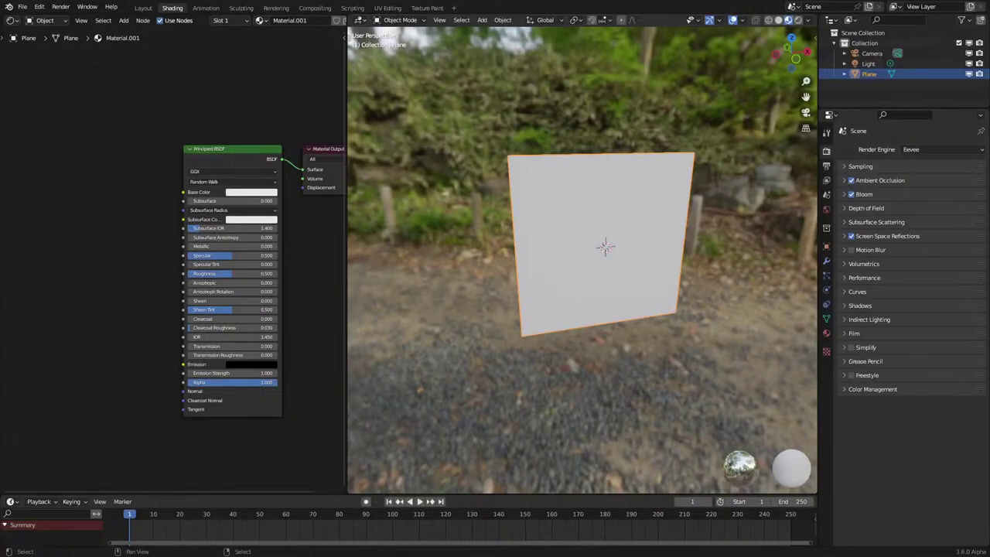
Add a UV Map node to the plane's material and place it to the left of the Principled BSDF.
{"action": "middle_click_drag", "start_coordinate": [92, 219], "coordinate": [143, 252]}
{"action": "key", "text": "shift+a"}
{"action": "mouse_move", "coordinate": [87, 270]}
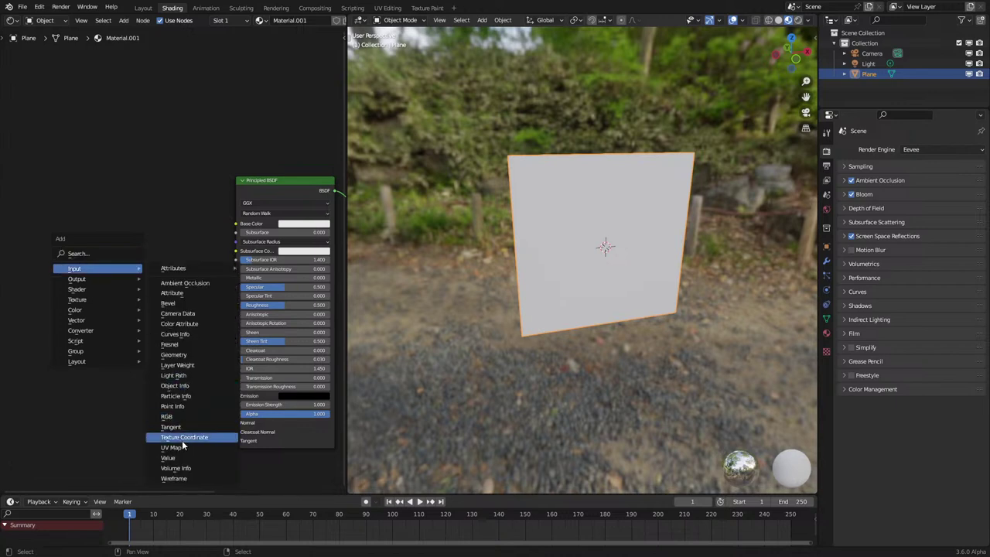
{"action": "left_click", "coordinate": [172, 447]}
{"action": "left_click", "coordinate": [60, 280]}
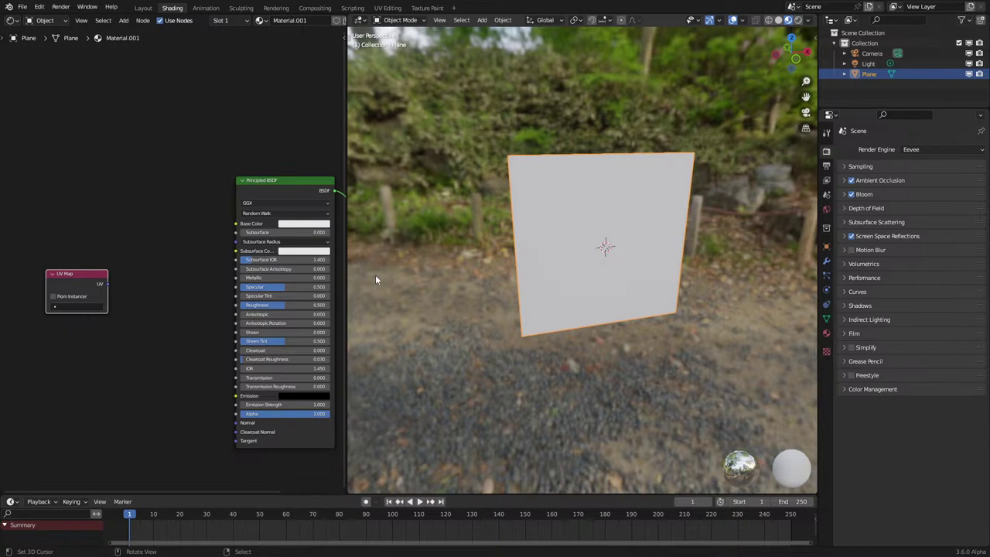
{"action": "middle_click_drag", "start_coordinate": [153, 297], "coordinate": [285, 314]}
{"action": "key", "text": "g"}
{"action": "left_click", "coordinate": [218, 306]}
{"action": "middle_click_drag", "start_coordinate": [210, 301], "coordinate": [136, 287]}
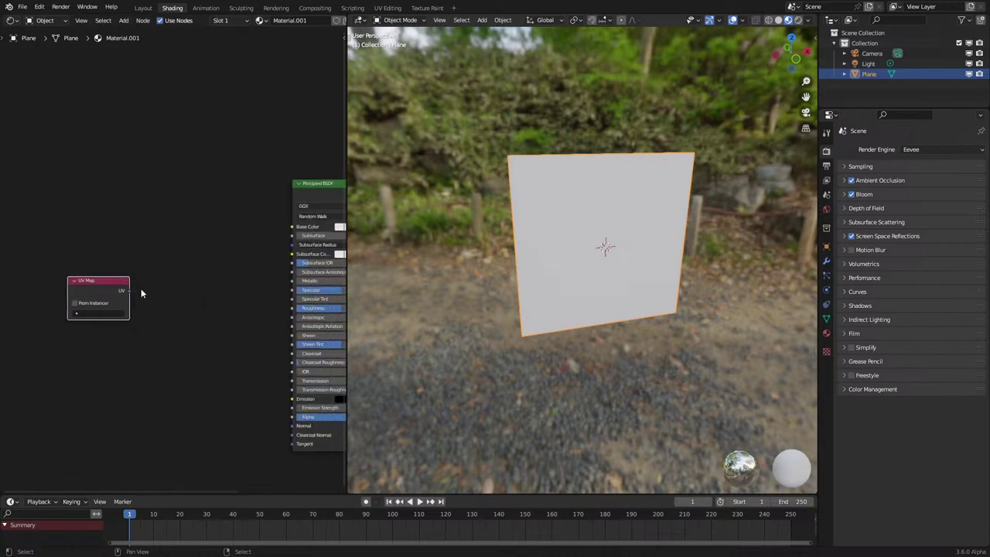
Preview the UV Map on the plane by feeding its UV output into the Principled BSDF's Base Color.
{"action": "scroll", "coordinate": [138, 276], "scroll_direction": "up", "scroll_amount": 6}
{"action": "left_click", "coordinate": [74, 306], "text": "ctrl+shift"}
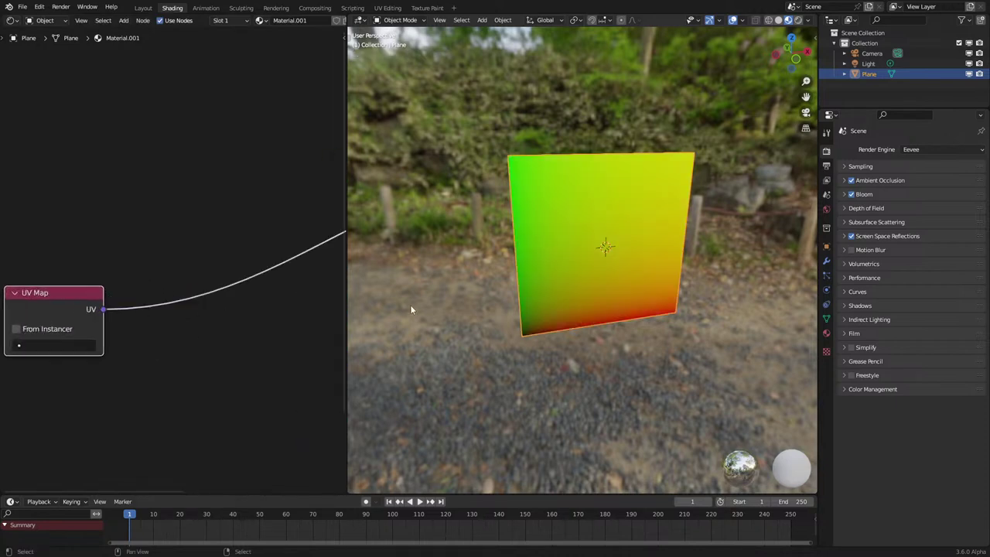
{"action": "middle_click_drag", "start_coordinate": [617, 308], "coordinate": [614, 308]}
{"action": "scroll", "coordinate": [119, 332], "scroll_direction": "down", "scroll_amount": 2}
{"action": "middle_click_drag", "start_coordinate": [122, 336], "coordinate": [98, 314]}
{"action": "scroll", "coordinate": [161, 305], "scroll_direction": "down", "scroll_amount": 1}
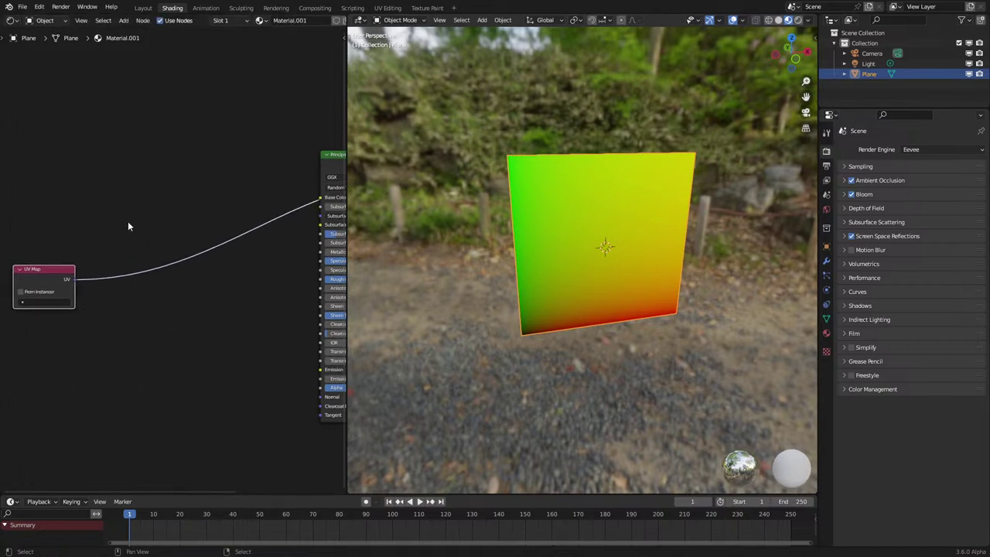
Insert a Separate XYZ node on the link between the UV Map and the Base Color, passing on its X output.
{"action": "scroll", "coordinate": [129, 222], "scroll_direction": "up", "scroll_amount": 5}
{"action": "middle_click_drag", "start_coordinate": [121, 246], "coordinate": [158, 267]}
{"action": "key", "text": "shift+a"}
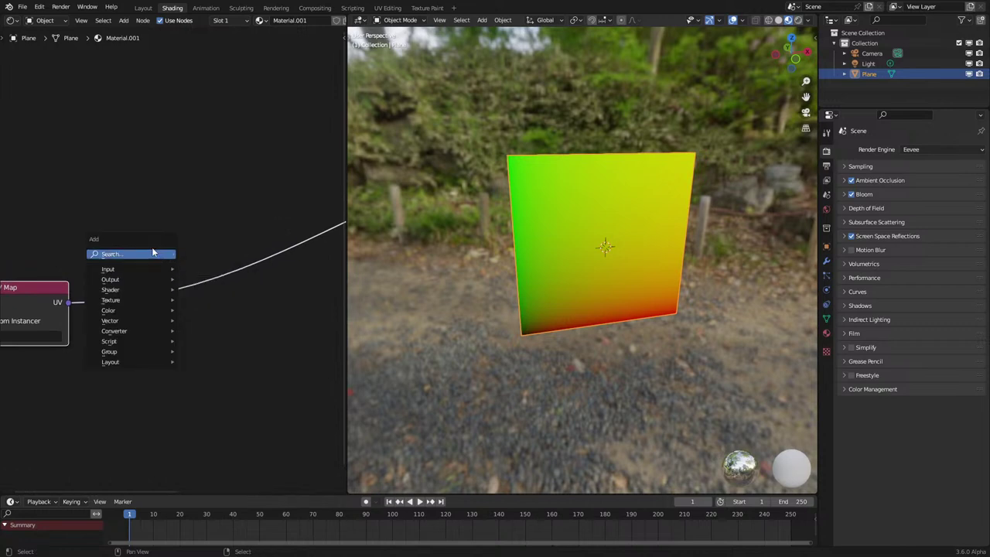
{"action": "left_click", "coordinate": [148, 253]}
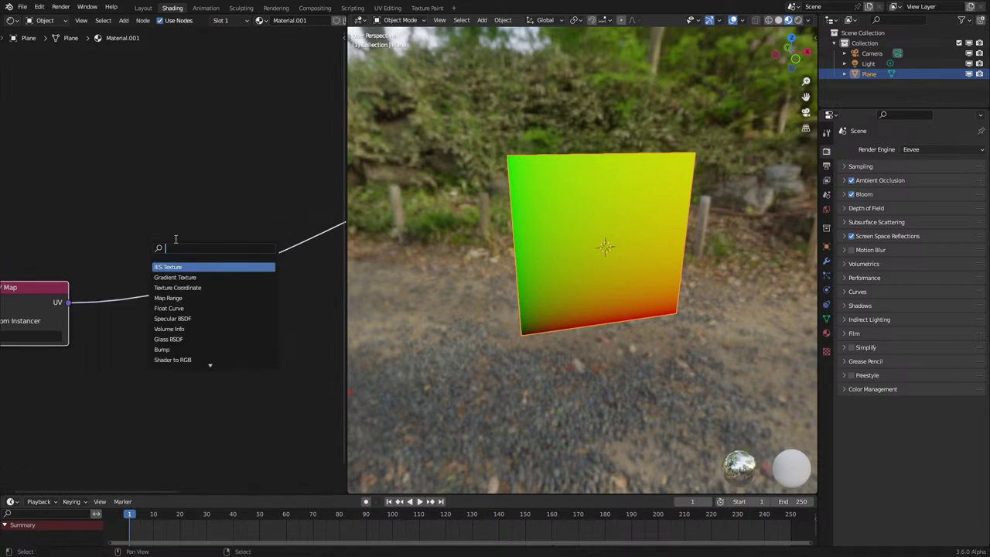
{"action": "type", "text": "sep"}
{"action": "key", "text": "Return"}
{"action": "left_click", "coordinate": [176, 243]}
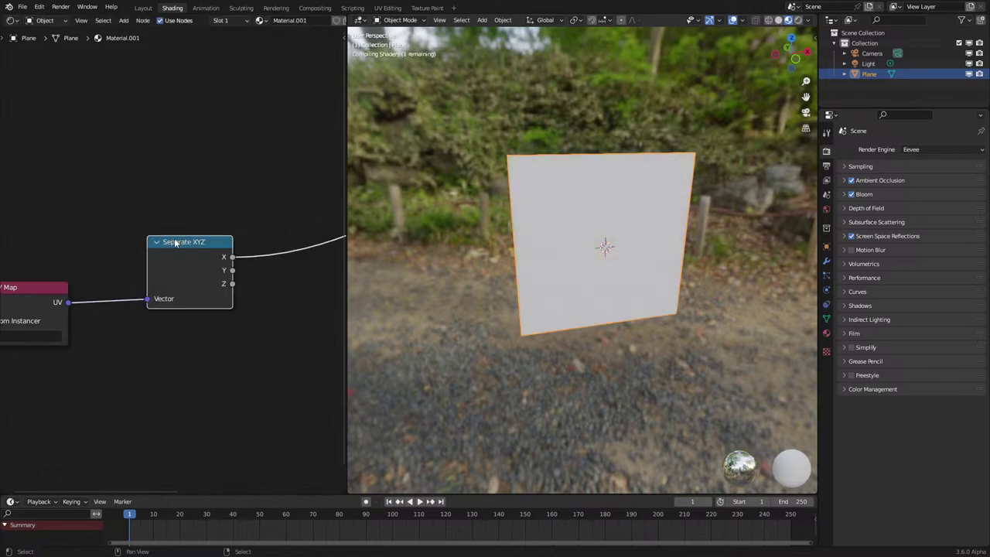
{"action": "left_click_drag", "start_coordinate": [188, 303], "coordinate": [163, 322]}
{"action": "scroll", "coordinate": [158, 316], "scroll_direction": "down", "scroll_amount": 5}
{"action": "left_click_drag", "start_coordinate": [80, 250], "coordinate": [190, 347]}
{"action": "middle_click_drag", "start_coordinate": [190, 345], "coordinate": [111, 313]}
Add a Math node, set it to Sine, and insert it on the link from Separate XYZ's X output to Base Color.
{"action": "scroll", "coordinate": [142, 287], "scroll_direction": "up", "scroll_amount": 5}
{"action": "key", "text": "q"}
{"action": "left_click", "coordinate": [137, 337]}
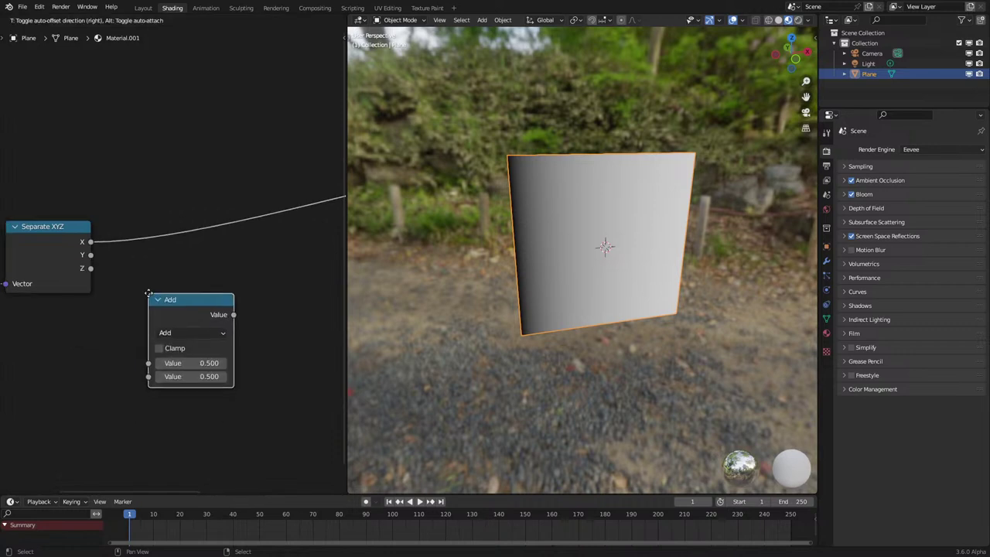
{"action": "left_click", "coordinate": [148, 293]}
{"action": "left_click", "coordinate": [176, 329]}
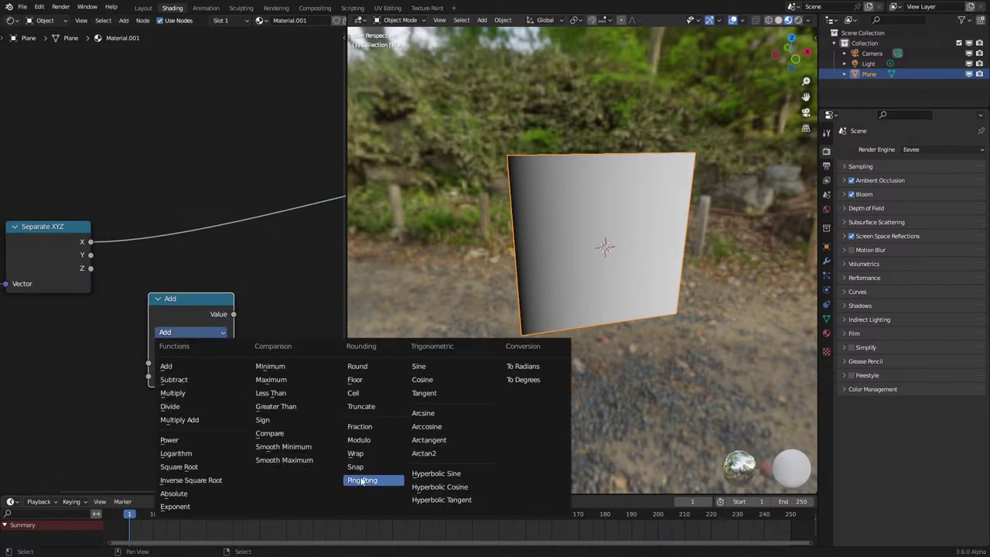
{"action": "left_click", "coordinate": [418, 366]}
{"action": "left_click_drag", "start_coordinate": [167, 364], "coordinate": [179, 261]}
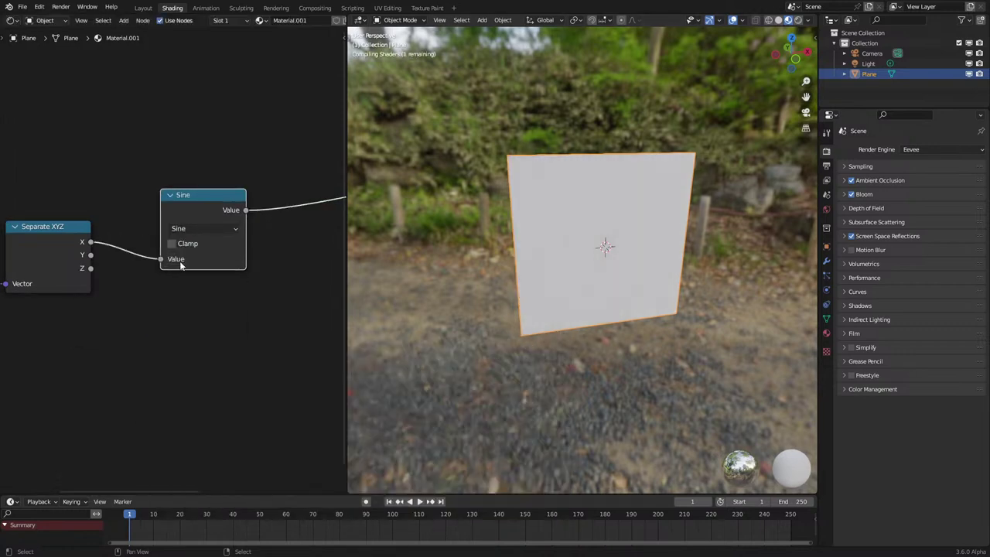
{"action": "middle_click_drag", "start_coordinate": [171, 296], "coordinate": [206, 367]}
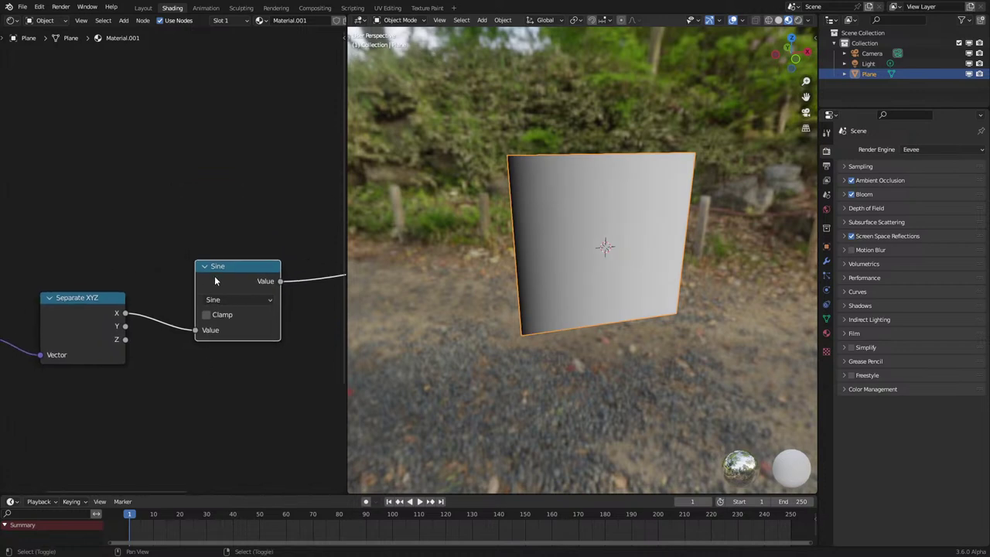
Duplicate the Sine node, change the copy to Multiply, and insert it between Separate XYZ's X output and the Sine node.
{"action": "key", "text": "shift+d"}
{"action": "left_click", "coordinate": [203, 378]}
{"action": "left_click", "coordinate": [214, 399]}
{"action": "key", "text": "m"}
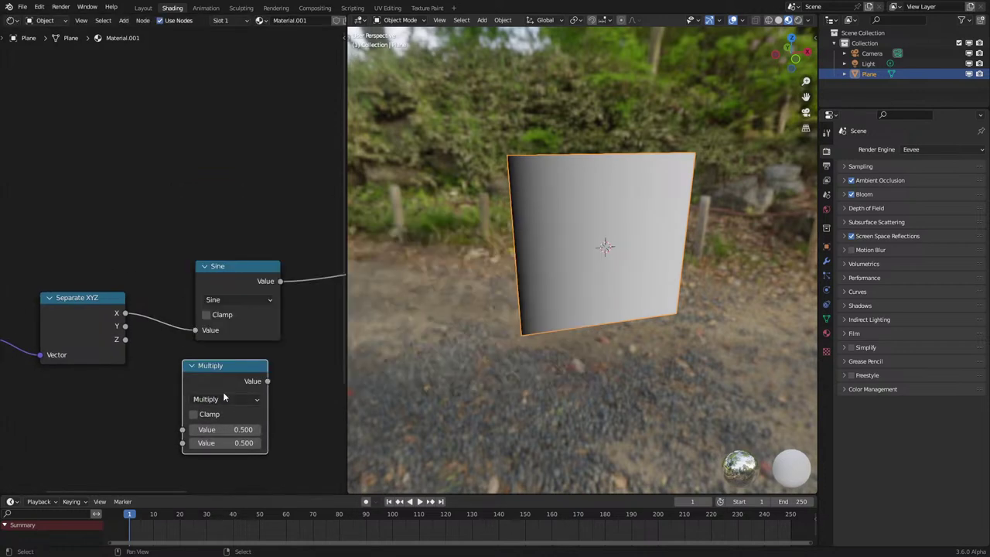
{"action": "key", "text": "g"}
{"action": "left_click", "coordinate": [175, 299]}
{"action": "middle_click_drag", "start_coordinate": [264, 262], "coordinate": [188, 315]}
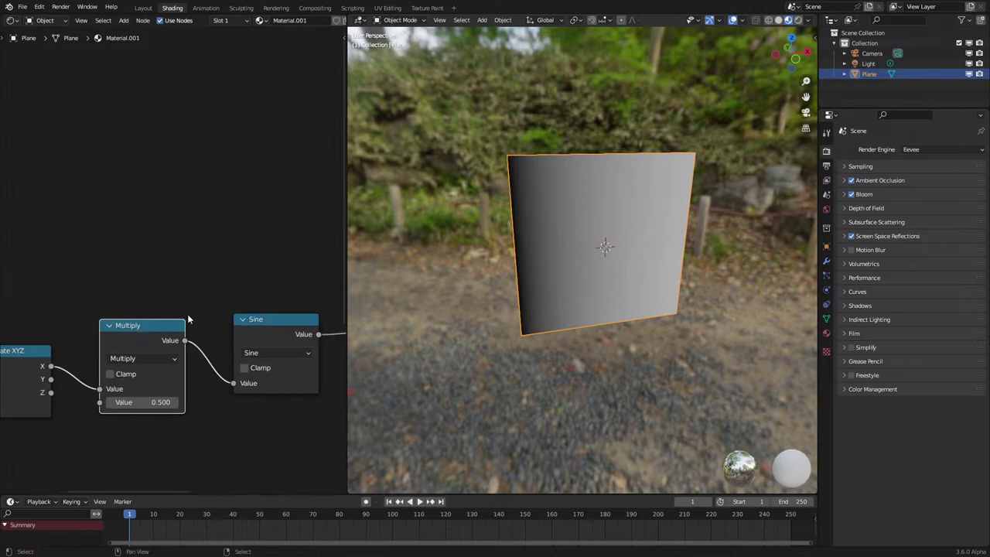
Collapse the Sine node and stack it directly above the Multiply node, with node snapping enabled.
{"action": "left_click", "coordinate": [242, 321]}
{"action": "key", "text": "g"}
{"action": "left_click", "coordinate": [108, 303]}
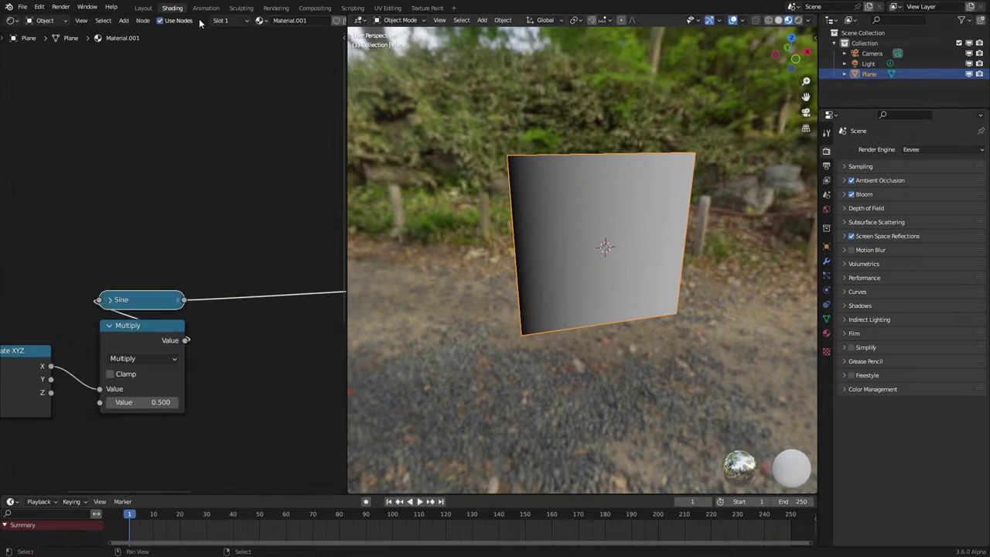
{"action": "scroll", "coordinate": [258, 21], "scroll_direction": "down", "scroll_amount": 4}
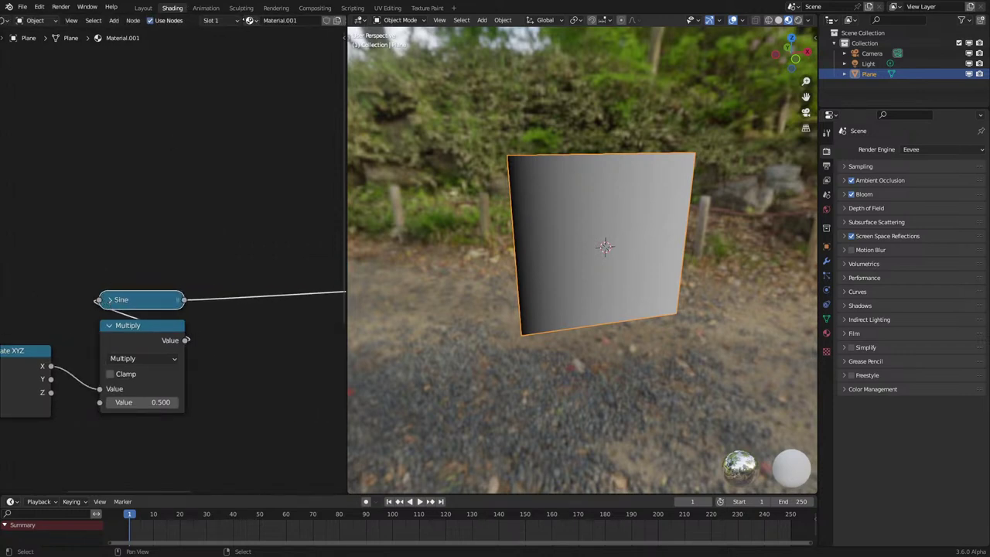
{"action": "key", "text": "g"}
{"action": "left_click", "coordinate": [143, 285]}
{"action": "left_click", "coordinate": [134, 332]}
{"action": "key", "text": "g"}
{"action": "left_click", "coordinate": [140, 336]}
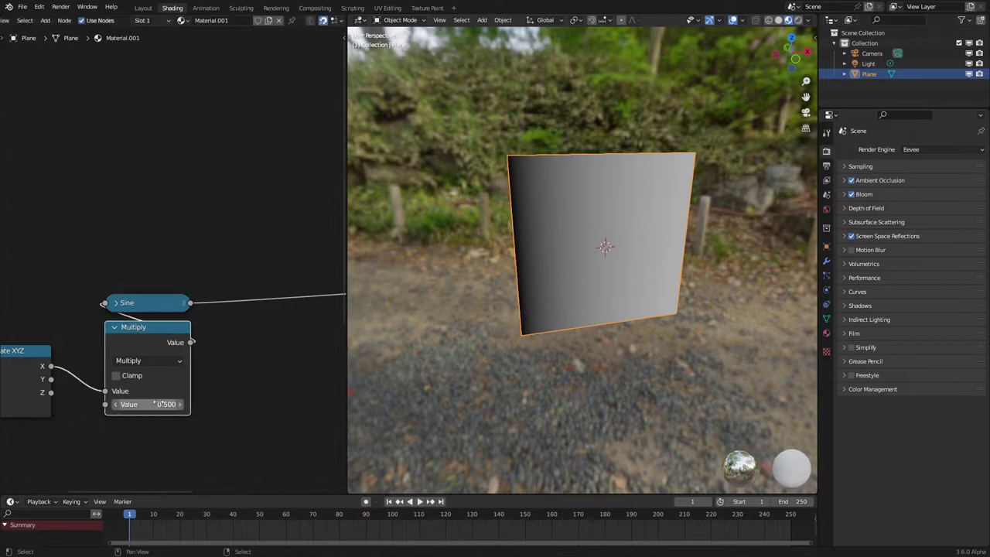
Set the Multiply node's value to 24 and shift the math nodes within the node layout.
{"action": "left_click_drag", "start_coordinate": [159, 404], "coordinate": [281, 404]}
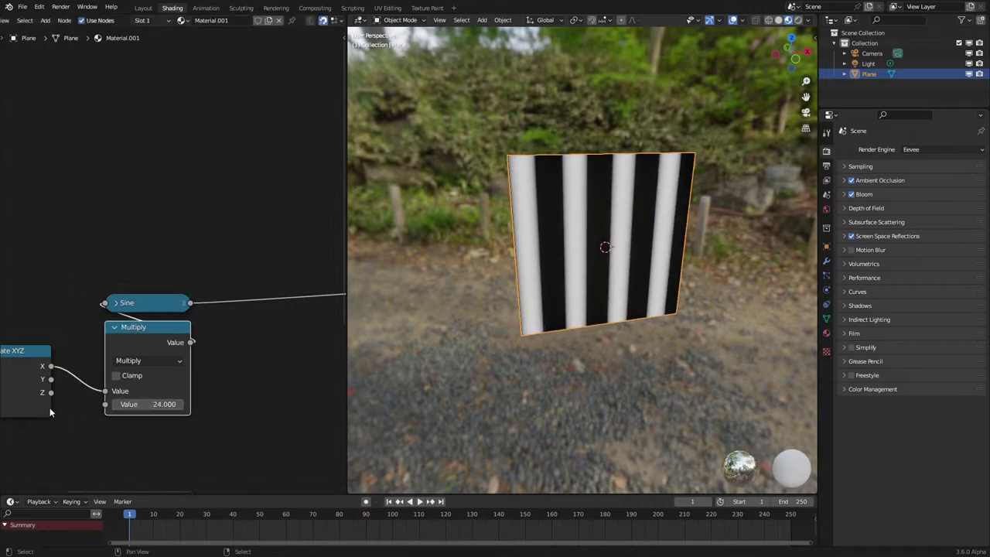
{"action": "scroll", "coordinate": [44, 410], "scroll_direction": "down", "scroll_amount": 6}
{"action": "middle_click_drag", "start_coordinate": [57, 338], "coordinate": [234, 239]}
{"action": "left_click_drag", "start_coordinate": [104, 234], "coordinate": [274, 360]}
{"action": "key", "text": "g"}
{"action": "left_click", "coordinate": [150, 337]}
{"action": "middle_click_drag", "start_coordinate": [688, 292], "coordinate": [540, 287]}
{"action": "scroll", "coordinate": [82, 279], "scroll_direction": "up", "scroll_amount": 5}
{"action": "middle_click_drag", "start_coordinate": [43, 287], "coordinate": [44, 359]}
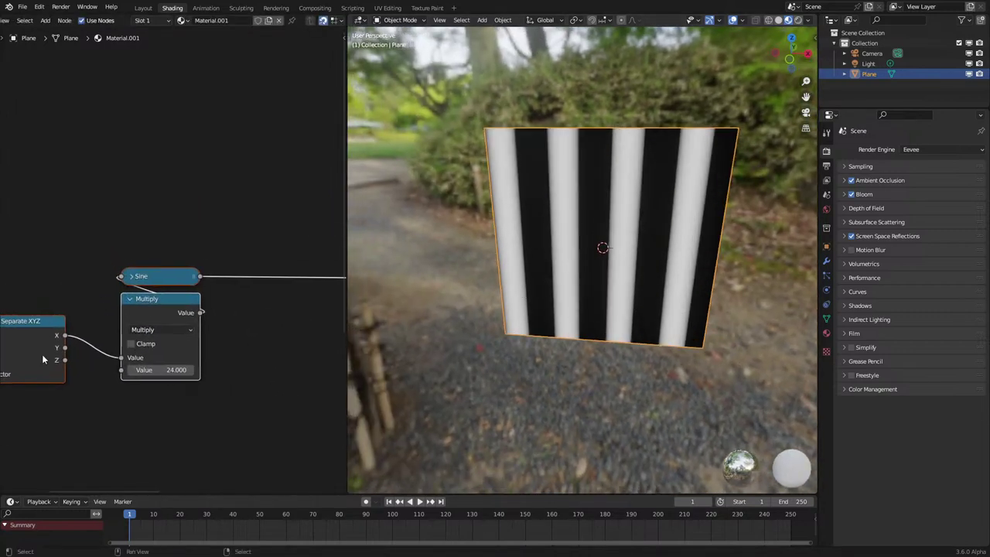
Create an Add math node fed by Separate XYZ's Y output and place it to the right of the Multiply node.
{"action": "left_click", "coordinate": [144, 276]}
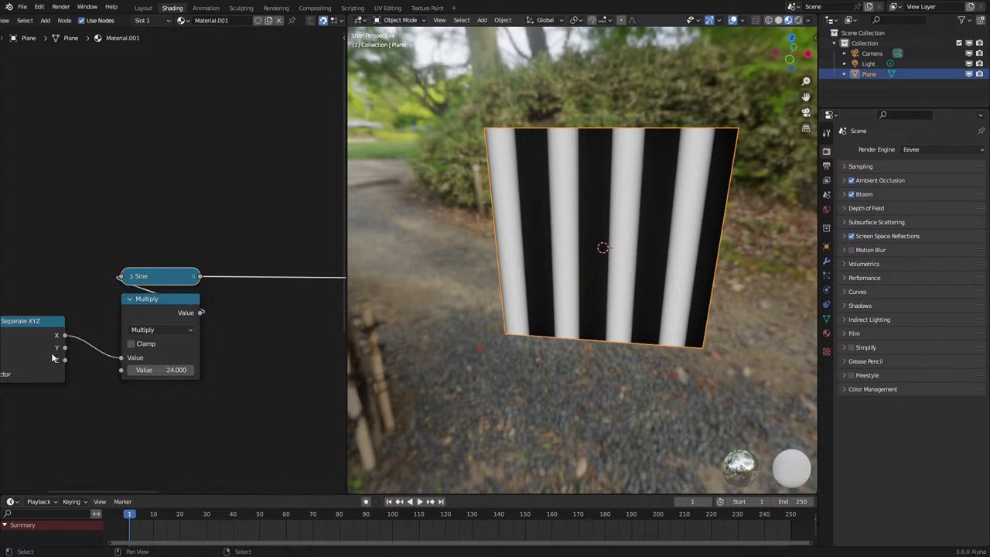
{"action": "left_click_drag", "start_coordinate": [65, 348], "coordinate": [303, 402]}
{"action": "type", "text": "ad"}
{"action": "key", "text": "Return"}
{"action": "left_click", "coordinate": [268, 350]}
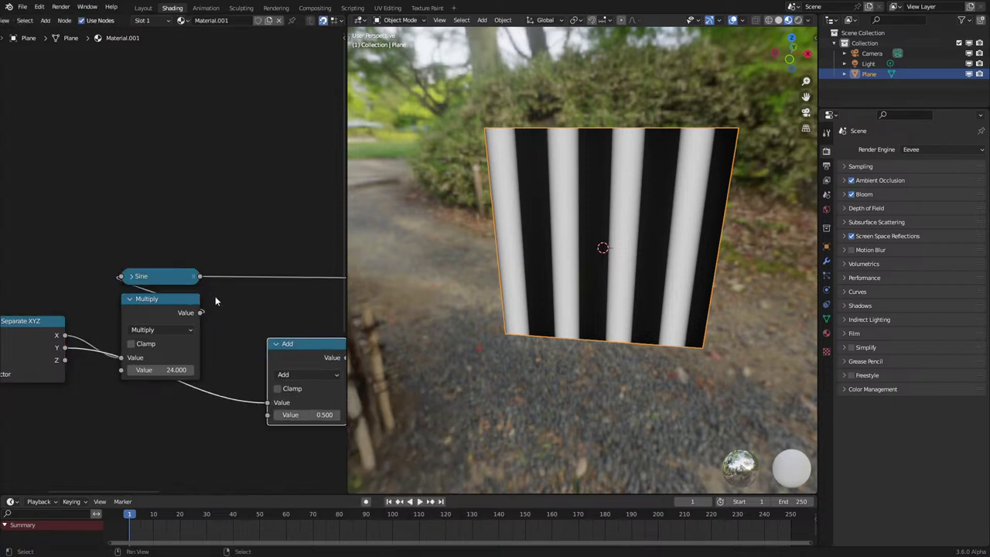
Create a second Multiply math node fed by the Sine node's output and place it beside the Sine node.
{"action": "left_click_drag", "start_coordinate": [200, 277], "coordinate": [254, 303]}
{"action": "type", "text": "mul"}
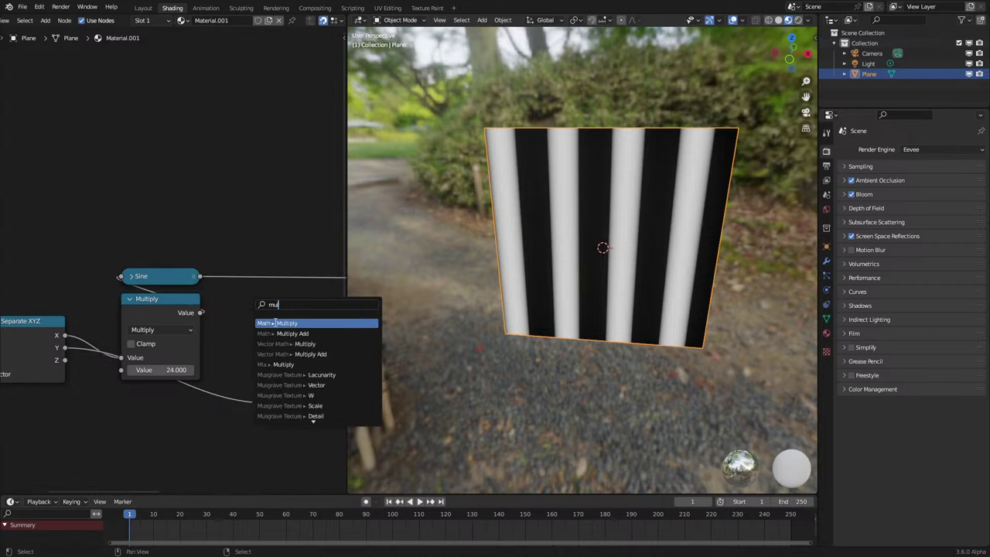
{"action": "key", "text": "Return"}
{"action": "left_click", "coordinate": [241, 268]}
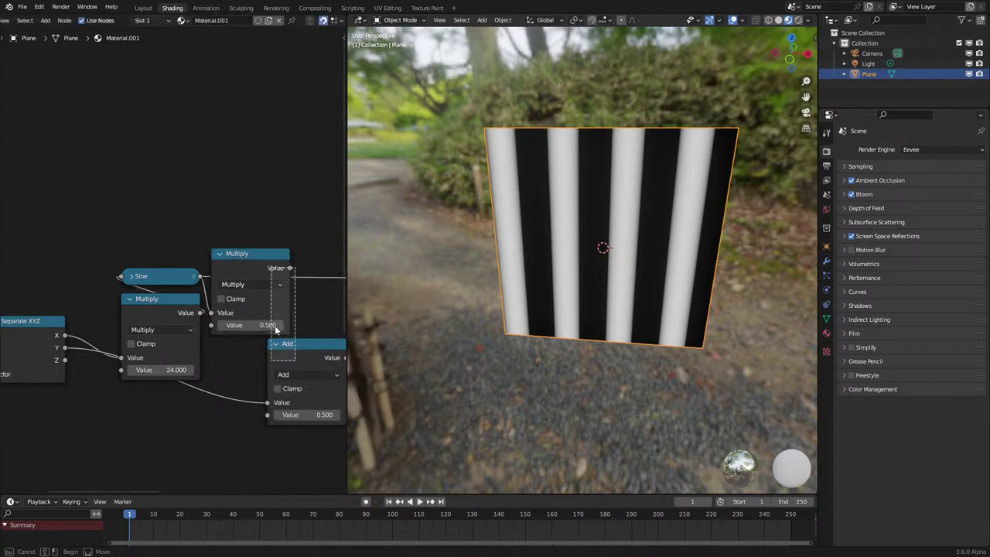
Connect the second Multiply's output to the Add node's second value and preview the Add result on the plane.
{"action": "left_click_drag", "start_coordinate": [289, 269], "coordinate": [270, 416]}
{"action": "left_click", "coordinate": [283, 374]}
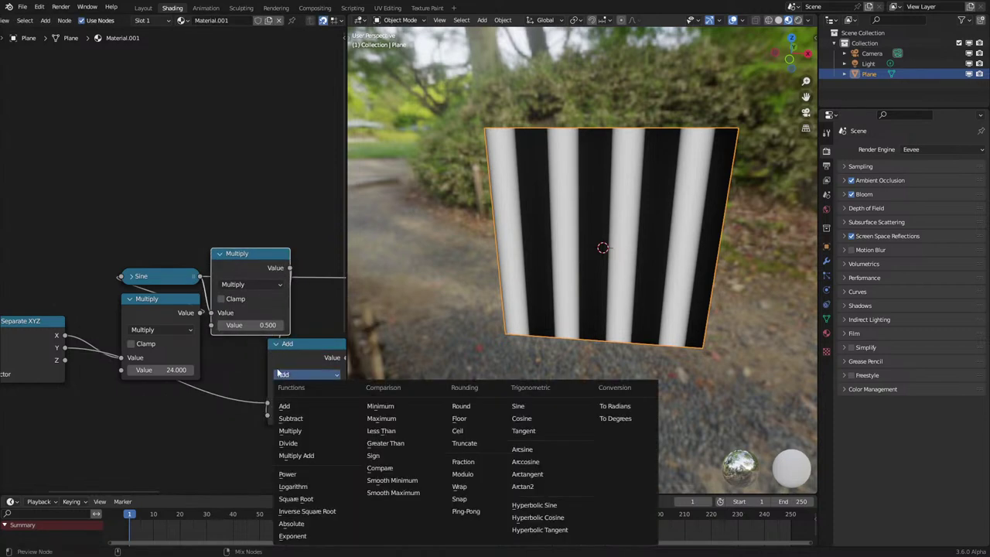
{"action": "left_click", "coordinate": [288, 350], "text": "ctrl+shift"}
Move the Sine and both Multiply nodes above Separate XYZ and set the second Multiply's value to 0.020.
{"action": "left_click_drag", "start_coordinate": [88, 212], "coordinate": [237, 345]}
{"action": "key", "text": "g"}
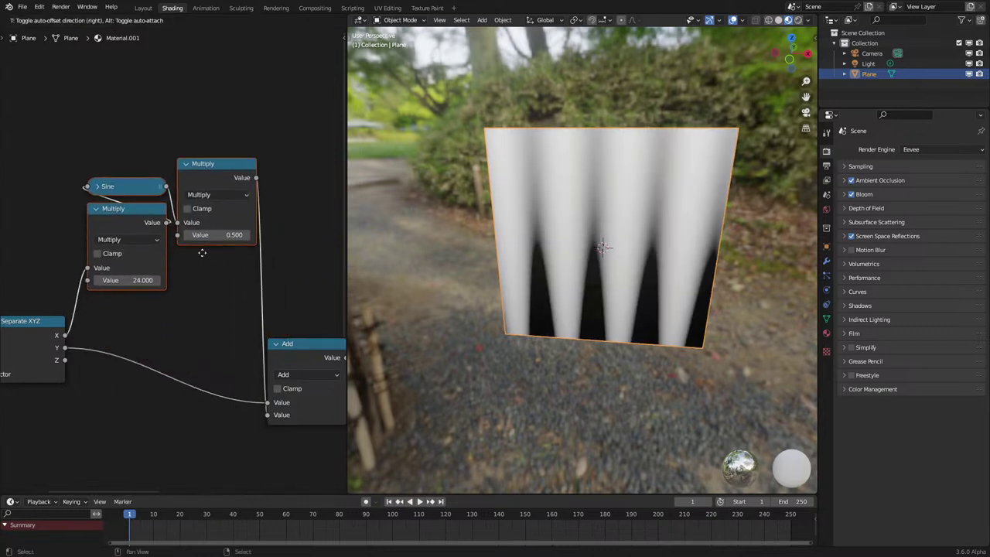
{"action": "left_click", "coordinate": [194, 243]}
{"action": "left_click_drag", "start_coordinate": [221, 224], "coordinate": [185, 225], "text": "shift"}
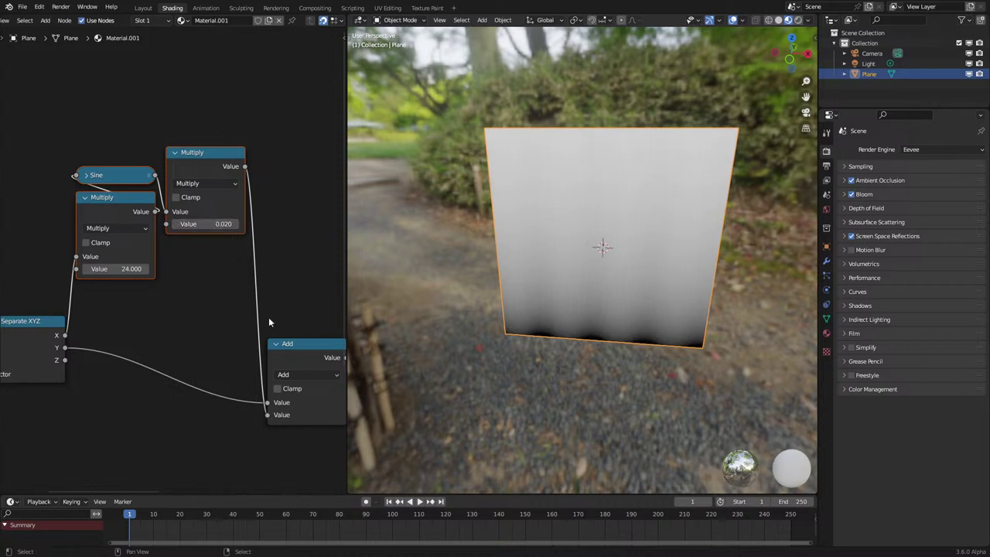
Collapse the Add node and tuck the Sine and Multiply nodes beneath it.
{"action": "middle_click_drag", "start_coordinate": [292, 329], "coordinate": [226, 276]}
{"action": "scroll", "coordinate": [225, 275], "scroll_direction": "down", "scroll_amount": 5}
{"action": "left_click", "coordinate": [216, 287]}
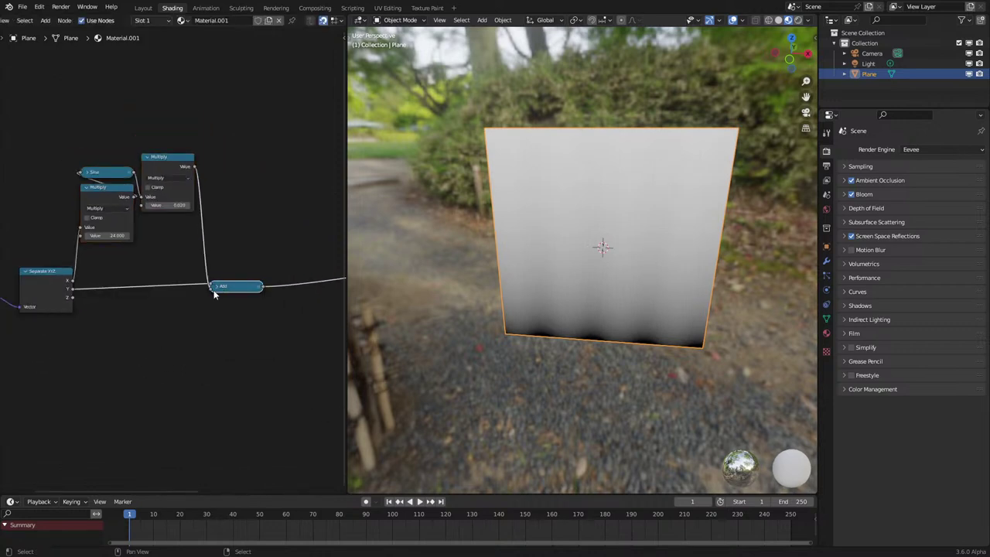
{"action": "key", "text": "g"}
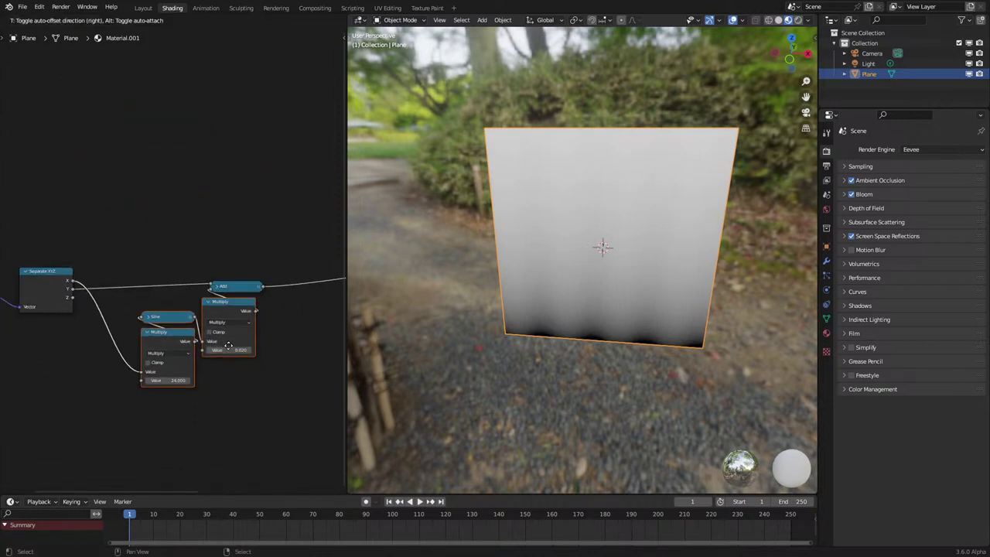
{"action": "left_click", "coordinate": [230, 343]}
Move the node chain away from the Principled BSDF and bring the math nodes closer to Separate XYZ.
{"action": "scroll", "coordinate": [75, 261], "scroll_direction": "down", "scroll_amount": 5}
{"action": "left_click_drag", "start_coordinate": [20, 224], "coordinate": [235, 357]}
{"action": "key", "text": "g"}
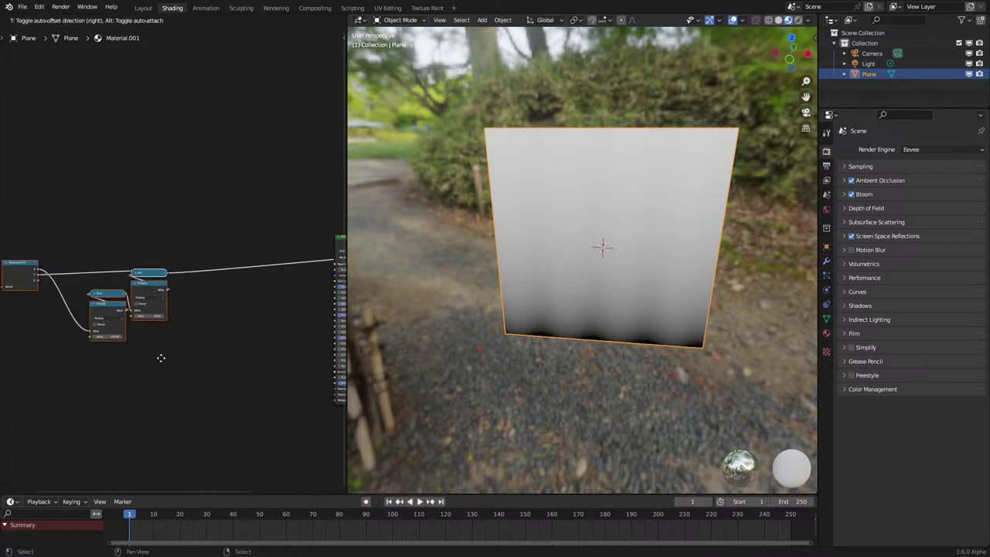
{"action": "left_click", "coordinate": [155, 355]}
{"action": "left_click", "coordinate": [168, 352]}
{"action": "left_click_drag", "start_coordinate": [87, 251], "coordinate": [176, 380]}
{"action": "key", "text": "g"}
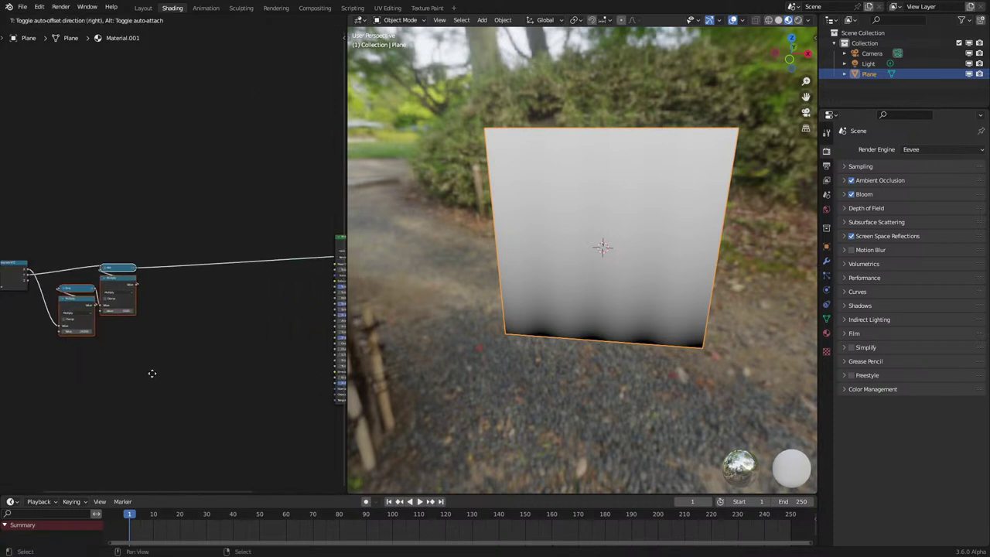
{"action": "left_click", "coordinate": [149, 373]}
{"action": "left_click", "coordinate": [152, 365]}
{"action": "scroll", "coordinate": [124, 321], "scroll_direction": "up", "scroll_amount": 3}
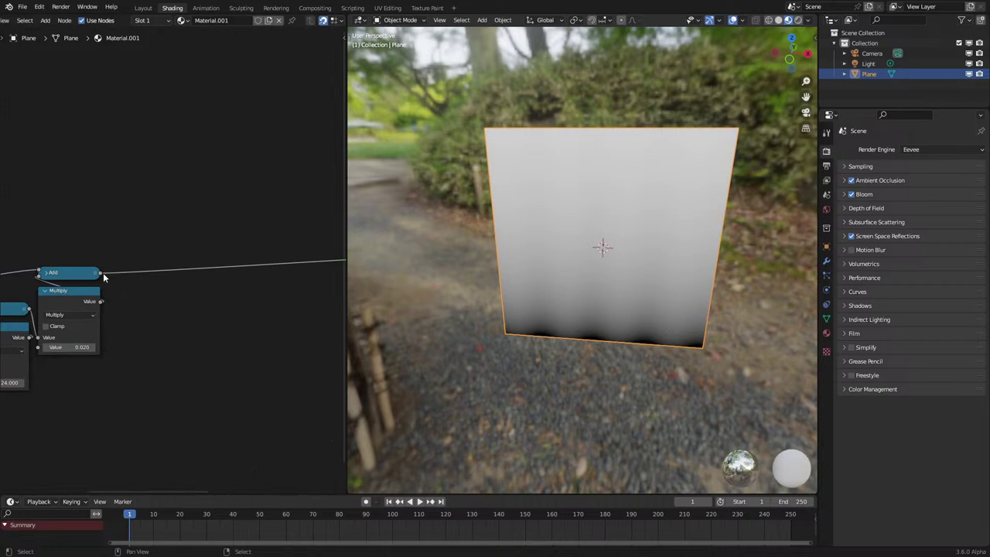
Create a Multiply math node fed by the Add node's output and place it to the right of the Add node.
{"action": "left_click_drag", "start_coordinate": [101, 272], "coordinate": [163, 308]}
{"action": "type", "text": "mu"}
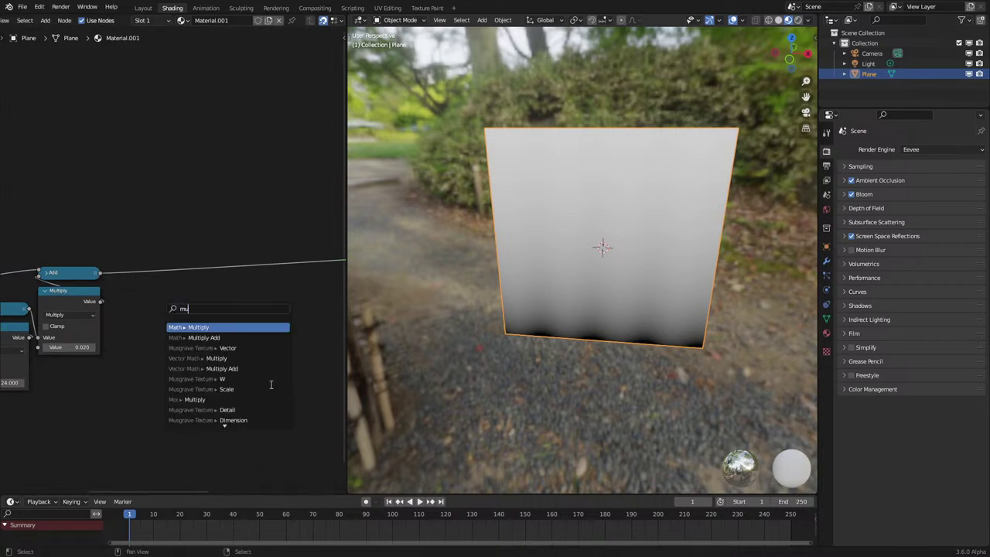
{"action": "key", "text": "Return"}
{"action": "left_click", "coordinate": [235, 342]}
{"action": "scroll", "coordinate": [169, 280], "scroll_direction": "up", "scroll_amount": 4}
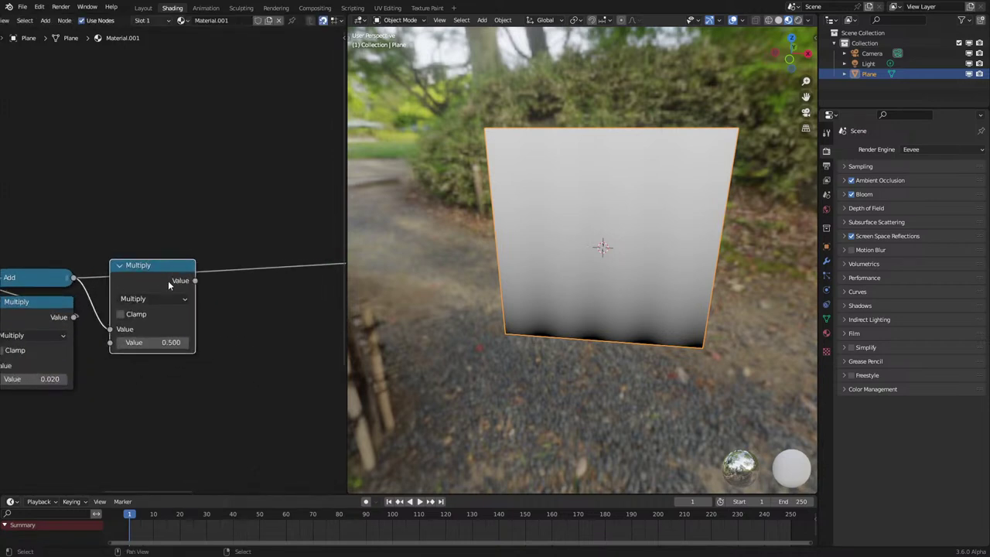
Duplicate the new Multiply node, set the copy to Sine, and feed the Multiply's output into it.
{"action": "middle_click_drag", "start_coordinate": [150, 283], "coordinate": [89, 320]}
{"action": "key", "text": "shift+d"}
{"action": "left_click", "coordinate": [225, 349]}
{"action": "left_click", "coordinate": [218, 360]}
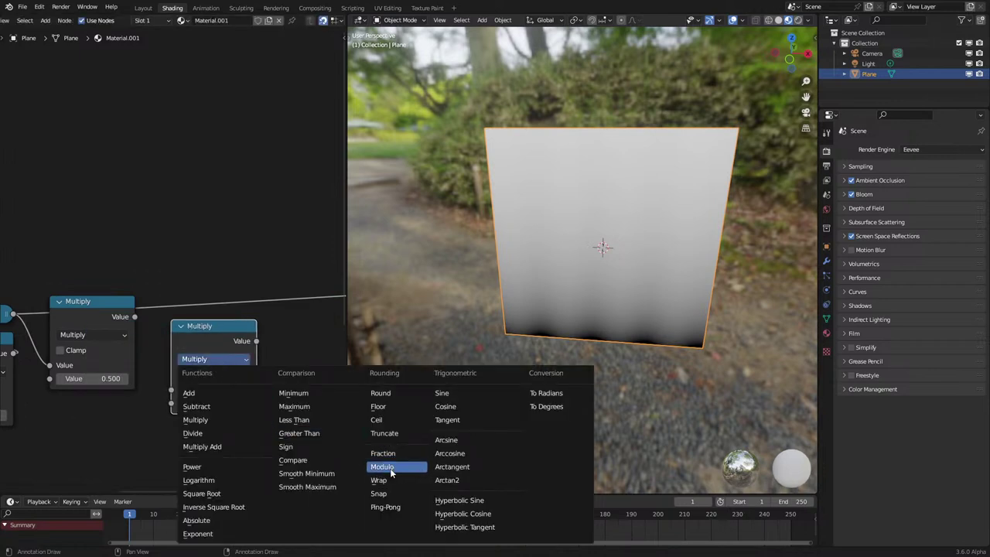
{"action": "left_click", "coordinate": [441, 393]}
{"action": "left_click_drag", "start_coordinate": [134, 316], "coordinate": [171, 389]}
{"action": "left_click", "coordinate": [190, 360]}
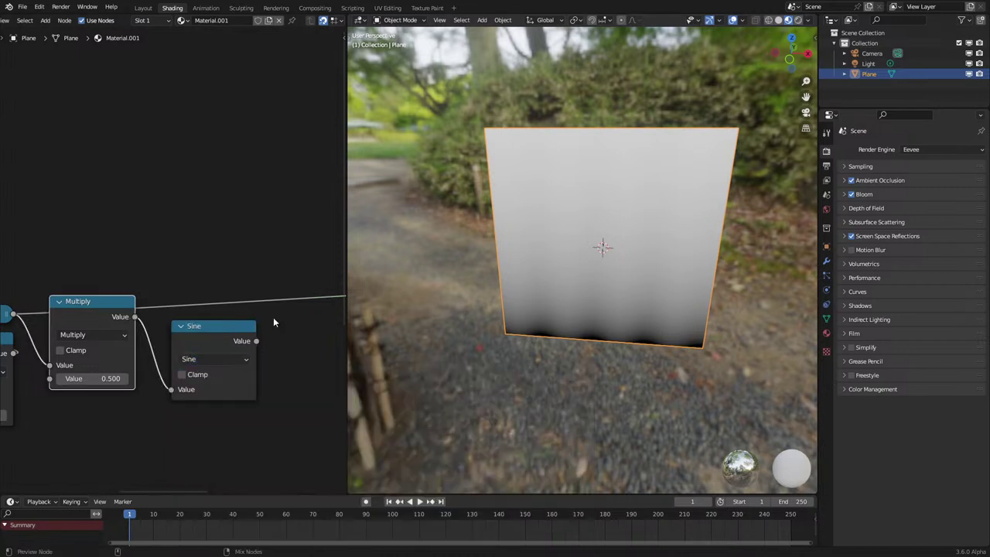
Preview the new Sine node's output on the plane and raise the Multiply value feeding it to 124.
{"action": "left_click", "coordinate": [206, 333], "text": "ctrl+shift"}
{"action": "left_click_drag", "start_coordinate": [101, 378], "coordinate": [205, 378], "text": "ctrl"}
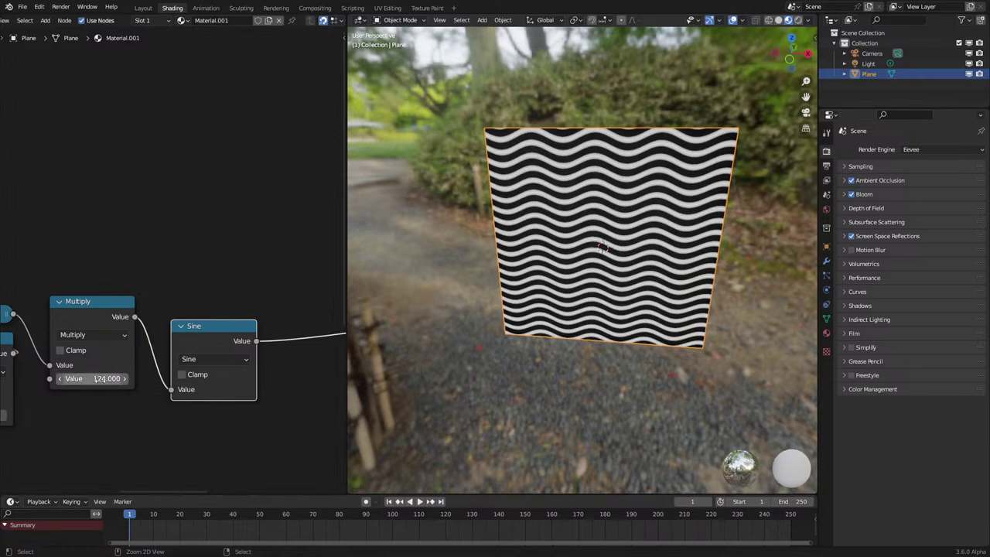
Set the Multiply node below the Add node to 0.025 to adjust the wave height.
{"action": "middle_click_drag", "start_coordinate": [61, 390], "coordinate": [226, 369]}
{"action": "left_click", "coordinate": [145, 385]}
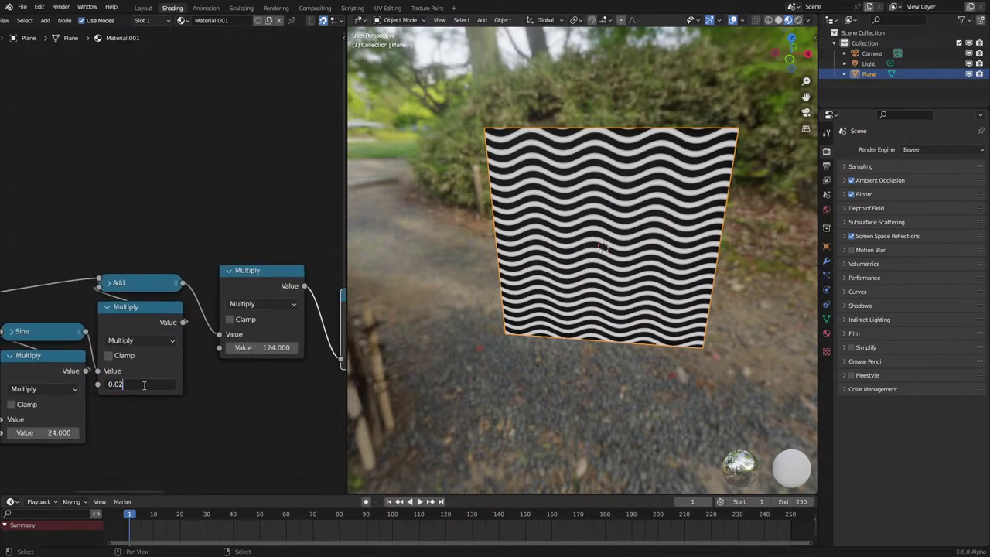
{"action": "type", "text": "5"}
{"action": "key", "text": "Return"}
{"action": "middle_click_drag", "start_coordinate": [613, 317], "coordinate": [623, 287]}
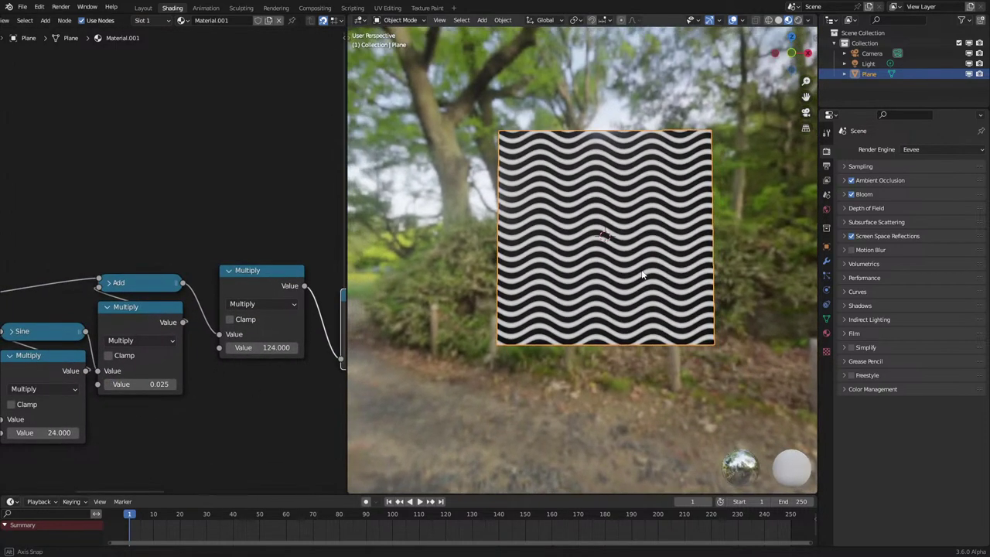
{"action": "scroll", "coordinate": [623, 288], "scroll_direction": "up", "scroll_amount": 2}
{"action": "scroll", "coordinate": [623, 288], "scroll_direction": "up", "scroll_amount": 1}
{"action": "scroll", "coordinate": [136, 357], "scroll_direction": "down", "scroll_amount": 1}
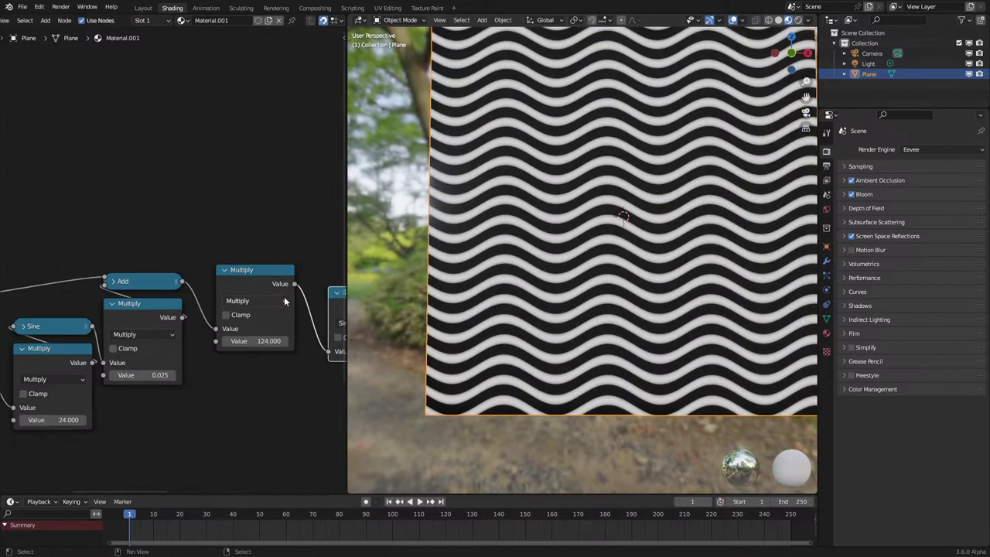
Set the Multiply node feeding the final Sine node to 120.
{"action": "middle_click_drag", "start_coordinate": [344, 305], "coordinate": [277, 341]}
{"action": "left_click_drag", "start_coordinate": [277, 341], "coordinate": [266, 319]}
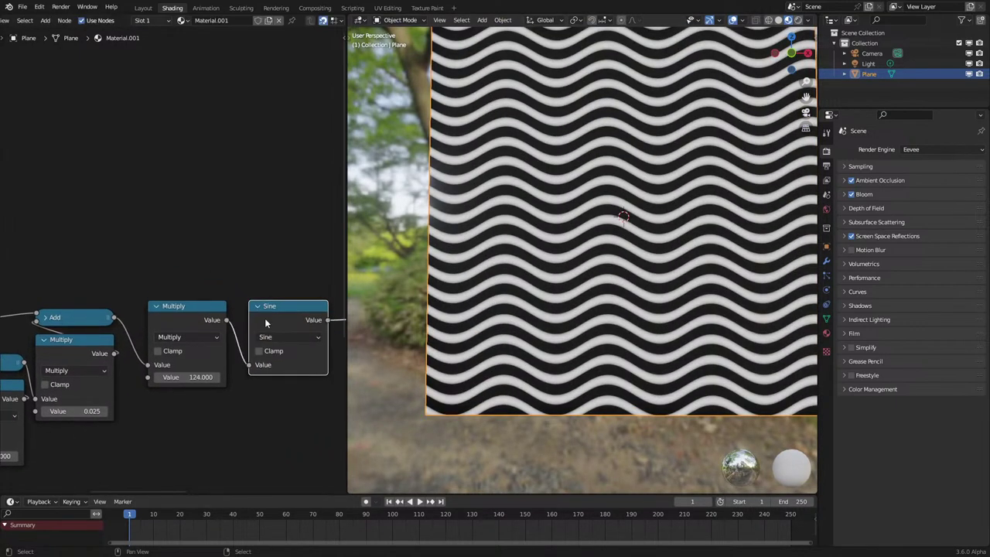
{"action": "left_click", "coordinate": [197, 374]}
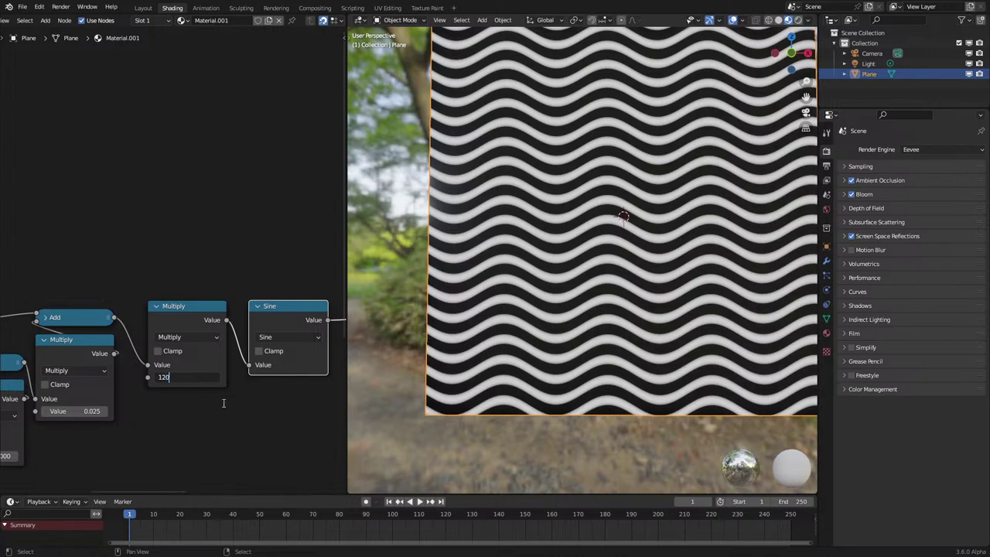
{"action": "key", "text": "Return"}
{"action": "scroll", "coordinate": [596, 309], "scroll_direction": "down", "scroll_amount": 2}
{"action": "mouse_move", "coordinate": [597, 310]}
{"action": "middle_mouse_down"}
{"action": "mouse_move", "coordinate": [611, 316]}
{"action": "mouse_move", "coordinate": [600, 340]}
{"action": "mouse_move", "coordinate": [587, 315]}
{"action": "mouse_move", "coordinate": [642, 312]}
{"action": "mouse_move", "coordinate": [607, 320]}
{"action": "middle_mouse_up"}
{"action": "scroll", "coordinate": [587, 315], "scroll_direction": "up", "scroll_amount": 3}
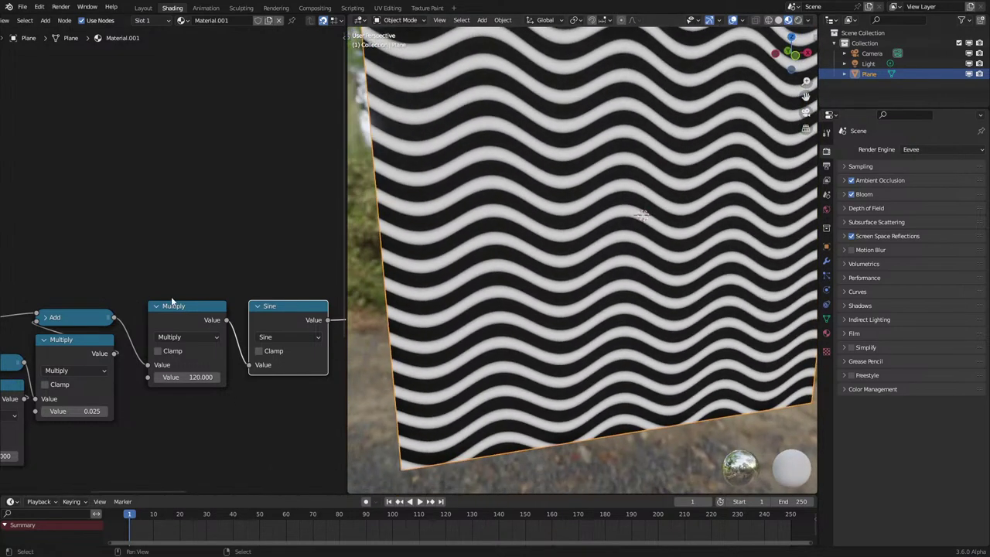
Collapse the final Sine node, stack it above its Multiply node, and align the pair with the Add node.
{"action": "scroll", "coordinate": [172, 302], "scroll_direction": "down", "scroll_amount": 1}
{"action": "left_click", "coordinate": [251, 303]}
{"action": "key", "text": "g"}
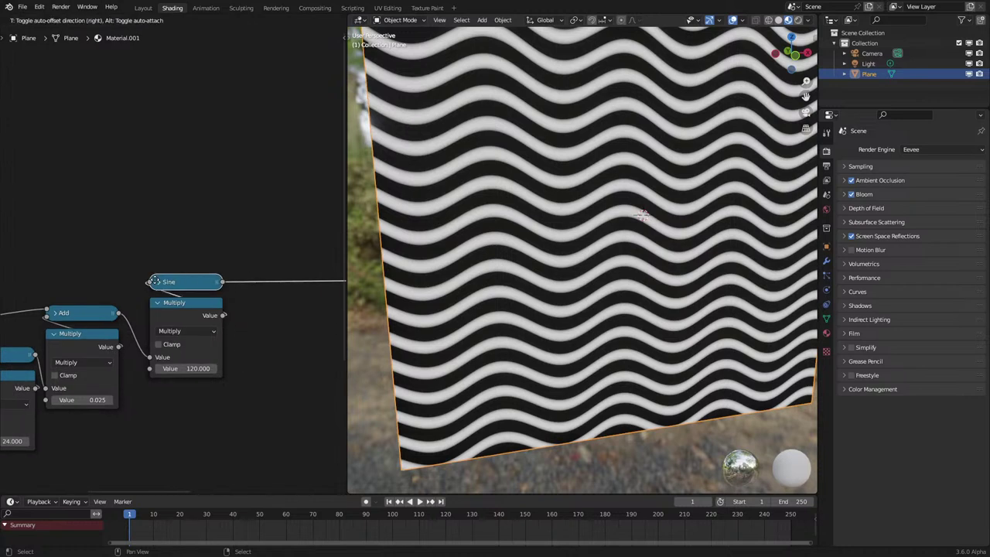
{"action": "left_click", "coordinate": [156, 279]}
{"action": "left_click_drag", "start_coordinate": [179, 244], "coordinate": [177, 320]}
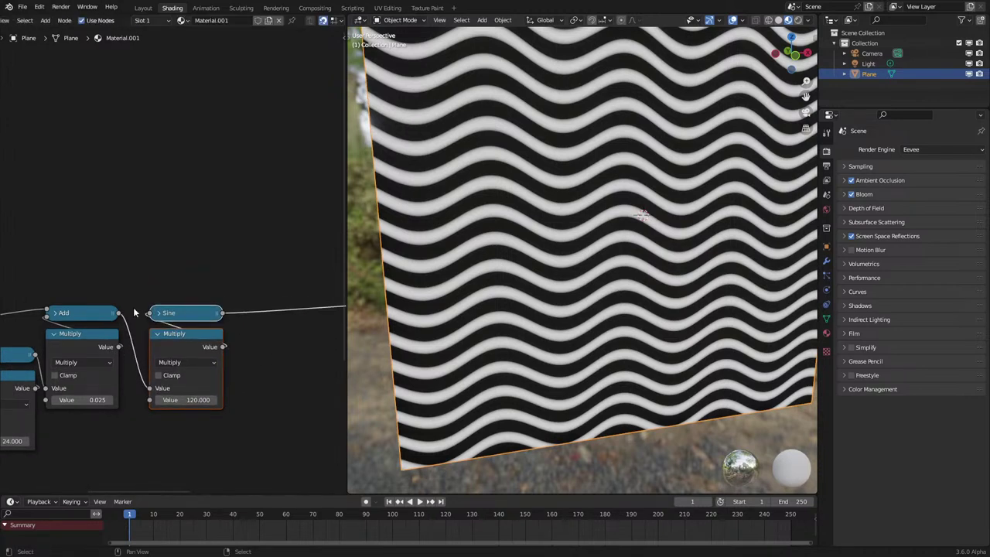
Reposition the first Sine and Multiply pair to leave more even spacing before the Add node.
{"action": "middle_click_drag", "start_coordinate": [113, 298], "coordinate": [195, 267]}
{"action": "left_click_drag", "start_coordinate": [48, 301], "coordinate": [74, 335]}
{"action": "scroll", "coordinate": [99, 308], "scroll_direction": "down", "scroll_amount": 3}
{"action": "mouse_move", "coordinate": [227, 296]}
{"action": "middle_mouse_down"}
{"action": "mouse_move", "coordinate": [139, 321]}
{"action": "mouse_move", "coordinate": [221, 279]}
{"action": "middle_mouse_up"}
{"action": "scroll", "coordinate": [145, 322], "scroll_direction": "up", "scroll_amount": 2}
{"action": "scroll", "coordinate": [215, 272], "scroll_direction": "down", "scroll_amount": 3}
{"action": "scroll", "coordinate": [191, 268], "scroll_direction": "up", "scroll_amount": 2}
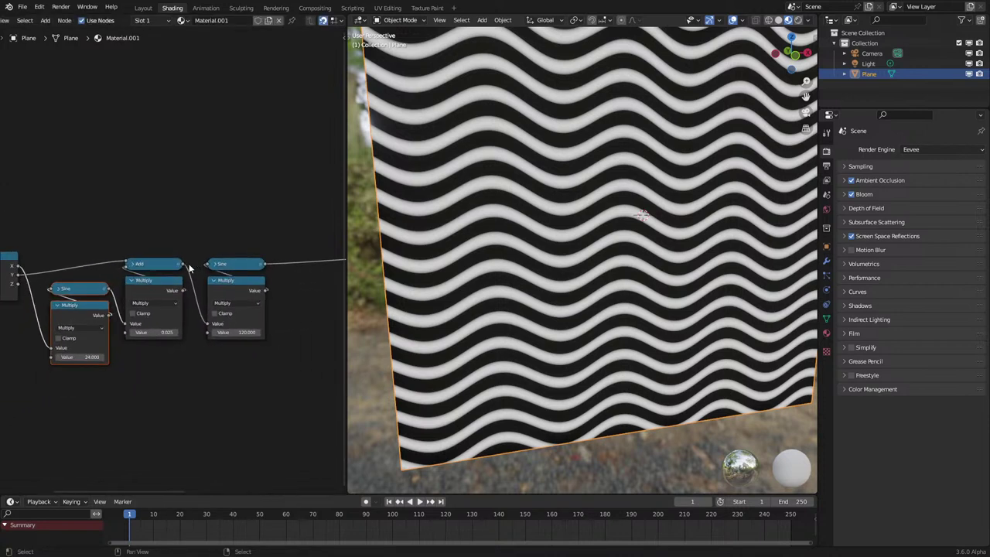
{"action": "scroll", "coordinate": [132, 228], "scroll_direction": "down", "scroll_amount": 3}
{"action": "mouse_move", "coordinate": [87, 232]}
{"action": "left_mouse_down"}
{"action": "mouse_move", "coordinate": [215, 327]}
{"action": "mouse_move", "coordinate": [186, 242]}
{"action": "left_mouse_up"}
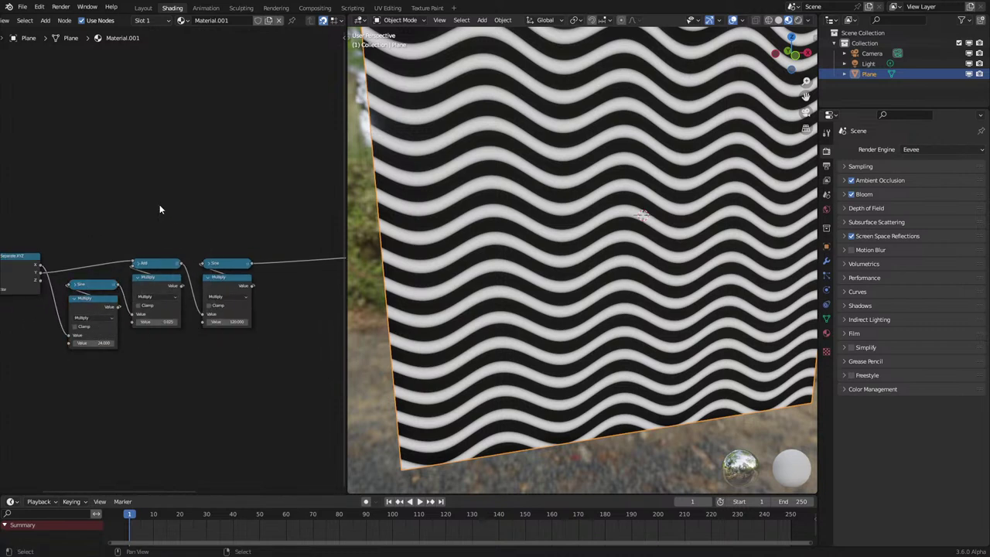
{"action": "scroll", "coordinate": [139, 213], "scroll_direction": "down", "scroll_amount": 3}
{"action": "left_click_drag", "start_coordinate": [36, 231], "coordinate": [99, 237]}
Join Separate XYZ and all the math nodes in a frame, and place a duplicate below it that keeps the UV input.
{"action": "left_click_drag", "start_coordinate": [80, 227], "coordinate": [215, 347]}
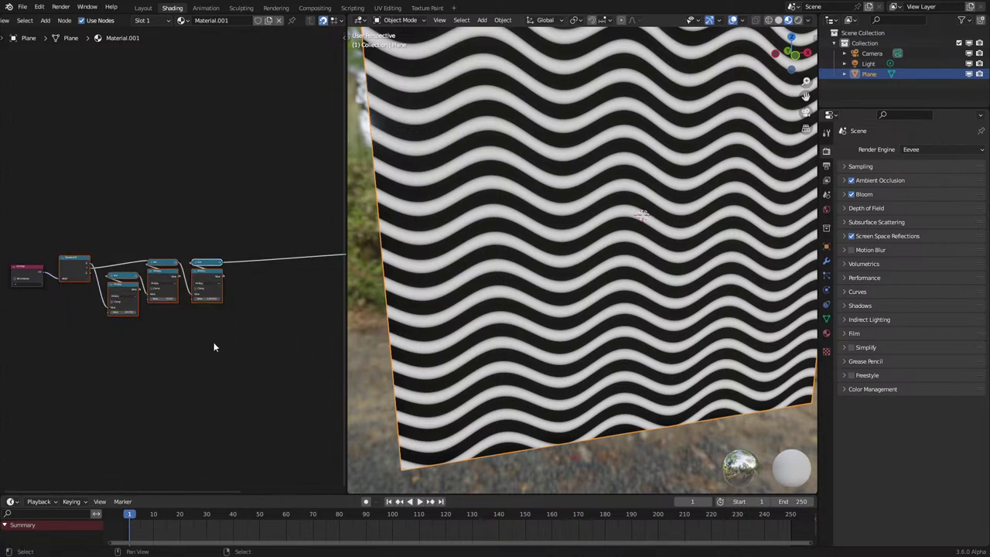
{"action": "key", "text": "ctrl+j"}
{"action": "key", "text": "ctrl+shift+d"}
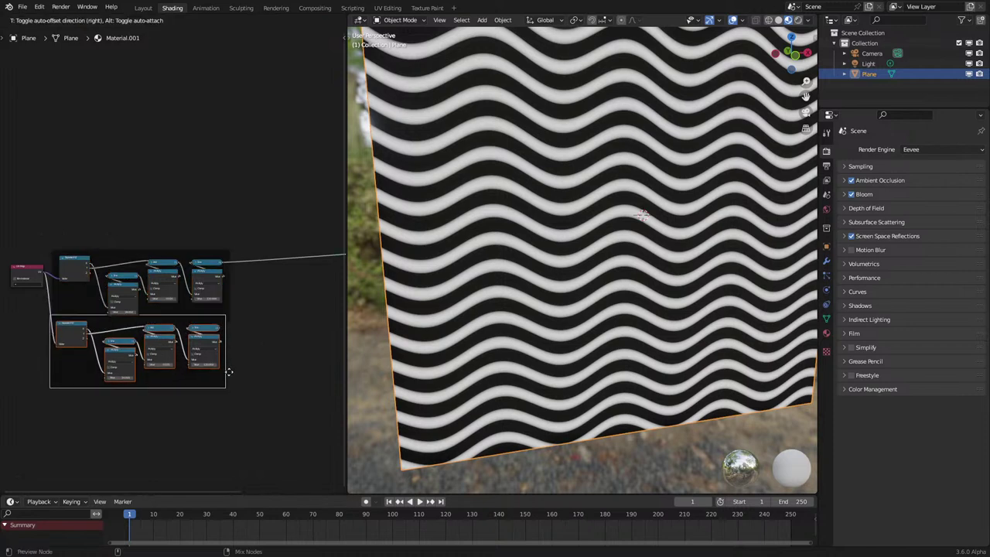
{"action": "left_click", "coordinate": [229, 375]}
Set the duplicate frame's 0.025 Multiply to -0.025 and compare the previews of both frames' final Sine nodes.
{"action": "scroll", "coordinate": [220, 381], "scroll_direction": "up", "scroll_amount": 5}
{"action": "left_click", "coordinate": [222, 398], "text": "ctrl+shift"}
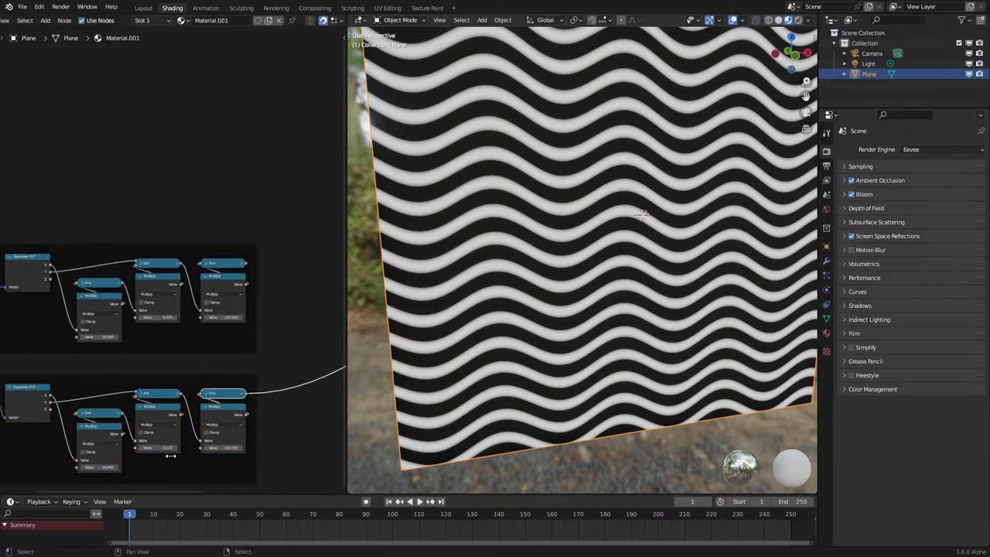
{"action": "key", "text": "minus"}
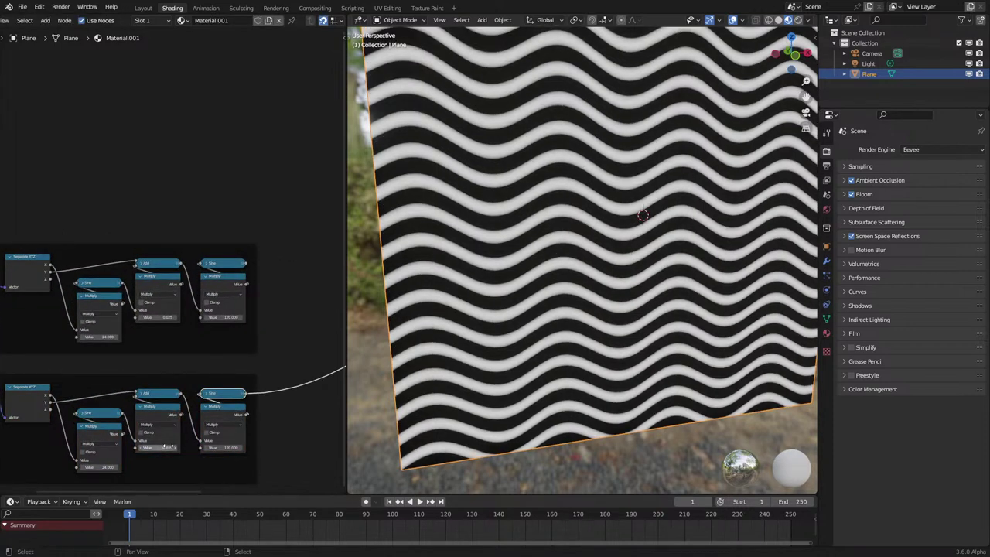
{"action": "left_click", "coordinate": [228, 263], "text": "ctrl+shift"}
{"action": "left_click", "coordinate": [229, 395], "text": "ctrl+shift"}
Create a Maximum math node fed by the upper frame's final Sine and place it beside the frames.
{"action": "middle_click_drag", "start_coordinate": [232, 325], "coordinate": [145, 343]}
{"action": "scroll", "coordinate": [145, 343], "scroll_direction": "up", "scroll_amount": 1}
{"action": "left_click_drag", "start_coordinate": [160, 278], "coordinate": [207, 293]}
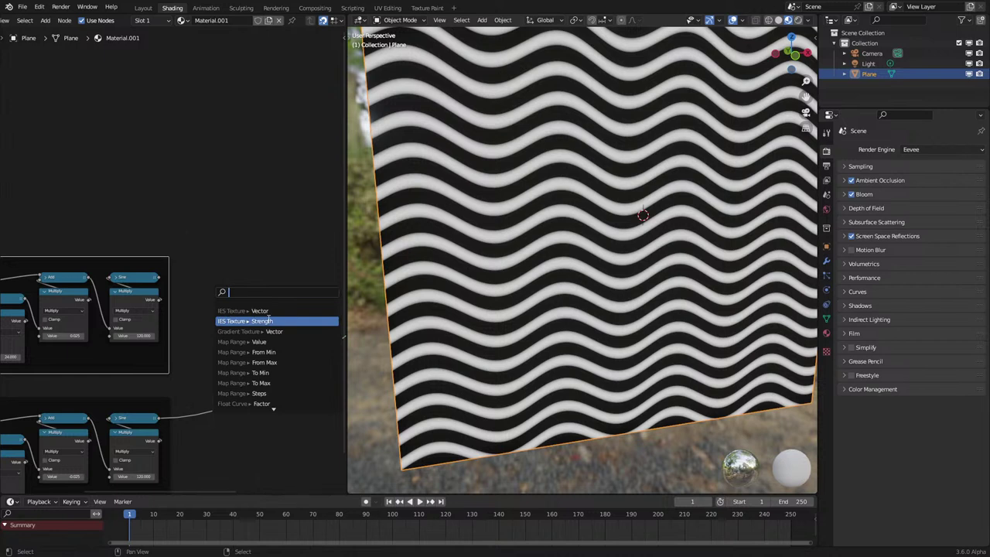
{"action": "type", "text": "max"}
{"action": "key", "text": "Return"}
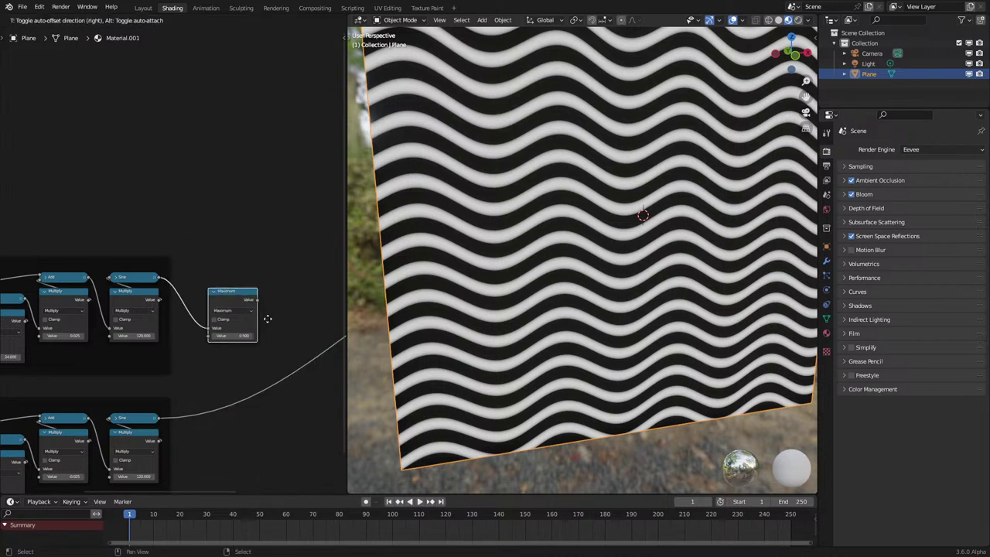
{"action": "left_click", "coordinate": [269, 319]}
Connect the lower frame's final Sine to the Maximum node's second input and preview the combined pattern.
{"action": "scroll", "coordinate": [198, 430], "scroll_direction": "up", "scroll_amount": 1}
{"action": "scroll", "coordinate": [198, 431], "scroll_direction": "up", "scroll_amount": 1}
{"action": "left_click_drag", "start_coordinate": [155, 477], "coordinate": [226, 366]}
{"action": "left_click", "coordinate": [247, 323], "text": "ctrl+shift"}
{"action": "scroll", "coordinate": [585, 376], "scroll_direction": "down", "scroll_amount": 2}
{"action": "middle_click_drag", "start_coordinate": [584, 377], "coordinate": [572, 380]}
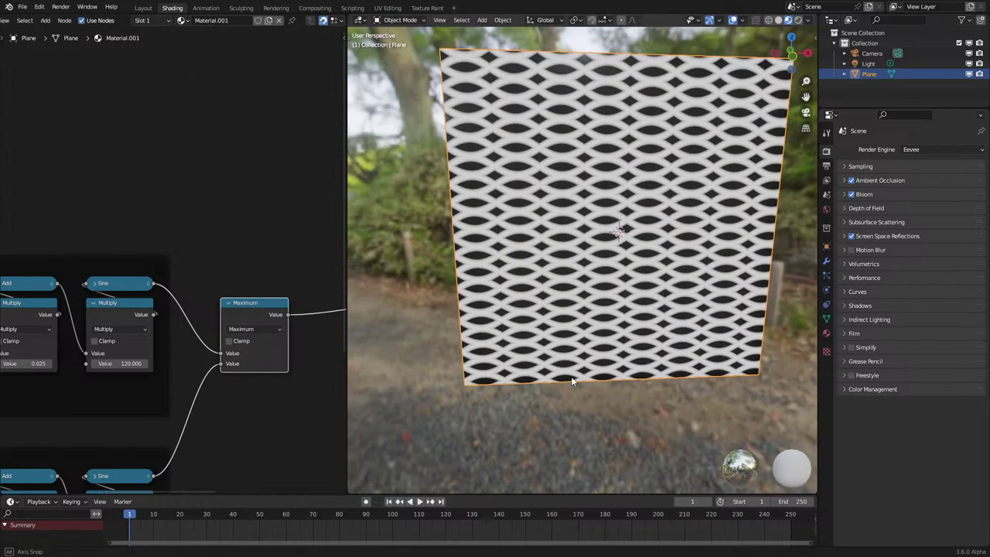
Flip the lower frame's -0.025 Multiply value to positive 0.025.
{"action": "middle_click_drag", "start_coordinate": [181, 392], "coordinate": [39, 221]}
{"action": "scroll", "coordinate": [169, 240], "scroll_direction": "up", "scroll_amount": 3}
{"action": "scroll", "coordinate": [225, 356], "scroll_direction": "down", "scroll_amount": 2}
{"action": "middle_click_drag", "start_coordinate": [226, 356], "coordinate": [110, 361]}
{"action": "key", "text": "minus"}
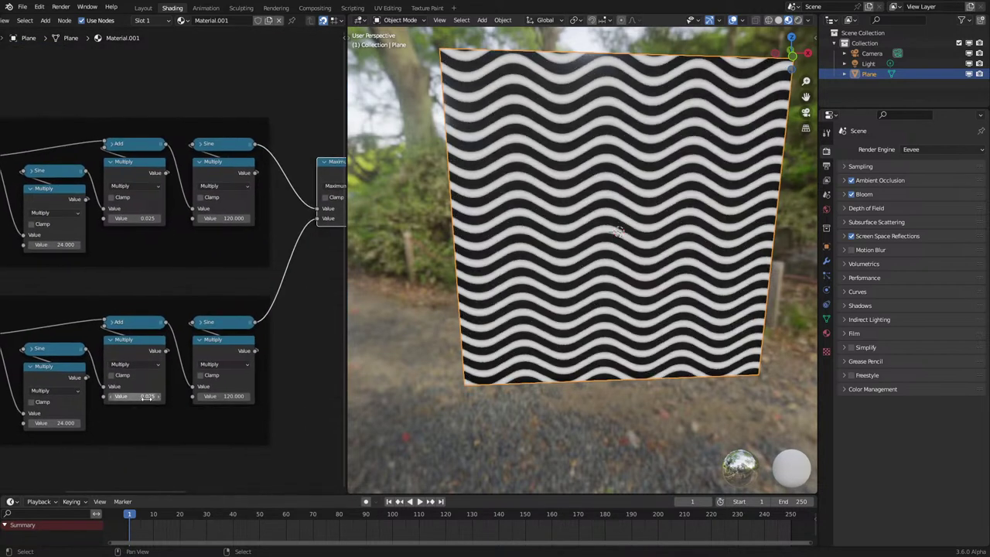
Expand the lower frame's first Sine node and try Cosine as its operation.
{"action": "left_click", "coordinate": [32, 350]}
{"action": "left_click", "coordinate": [43, 374]}
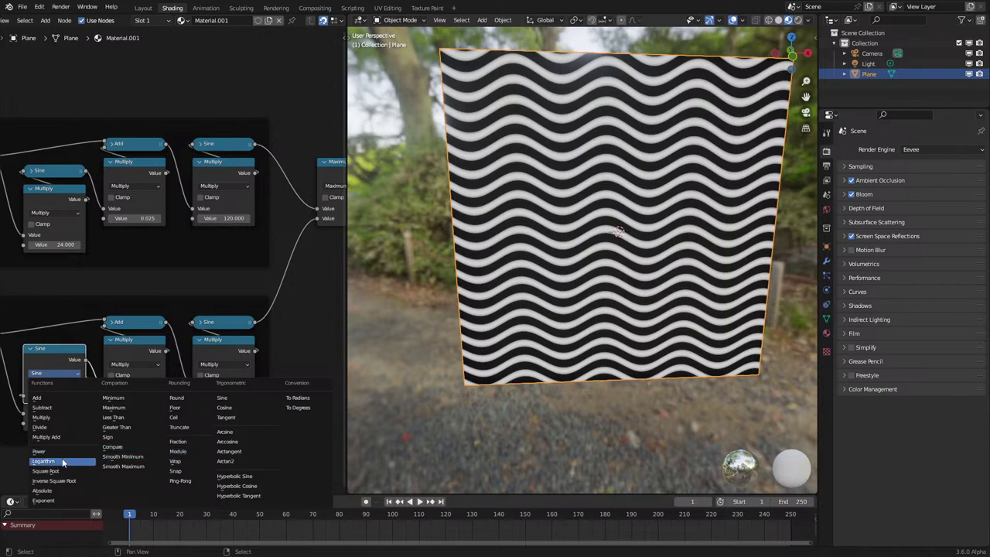
{"action": "left_click", "coordinate": [236, 408]}
{"action": "middle_click_drag", "start_coordinate": [202, 298], "coordinate": [186, 326]}
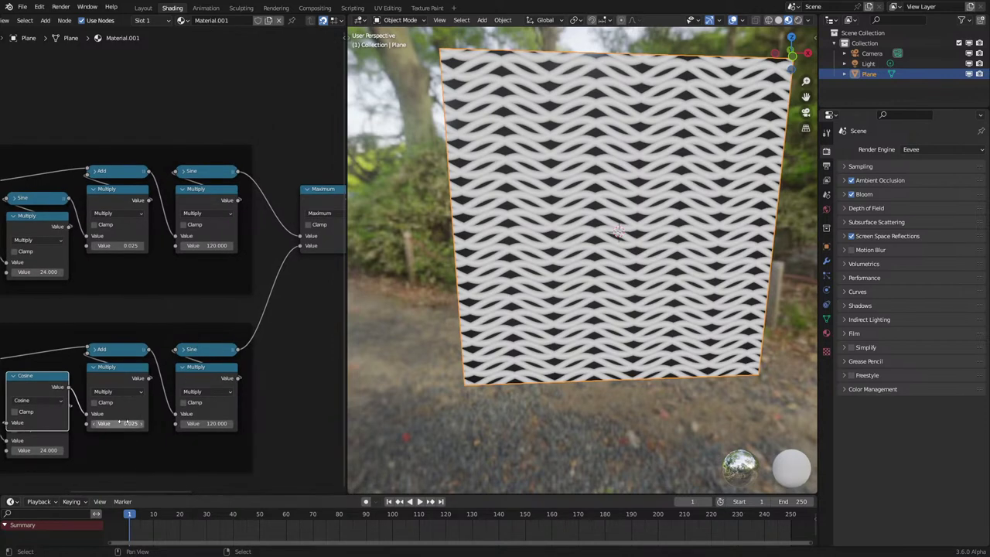
Toggle the sign of the lower frame's 0.025 Multiply value, ending at -0.025.
{"action": "key", "text": "minus"}
{"action": "key", "text": "minus"}
{"action": "key", "text": "minus"}
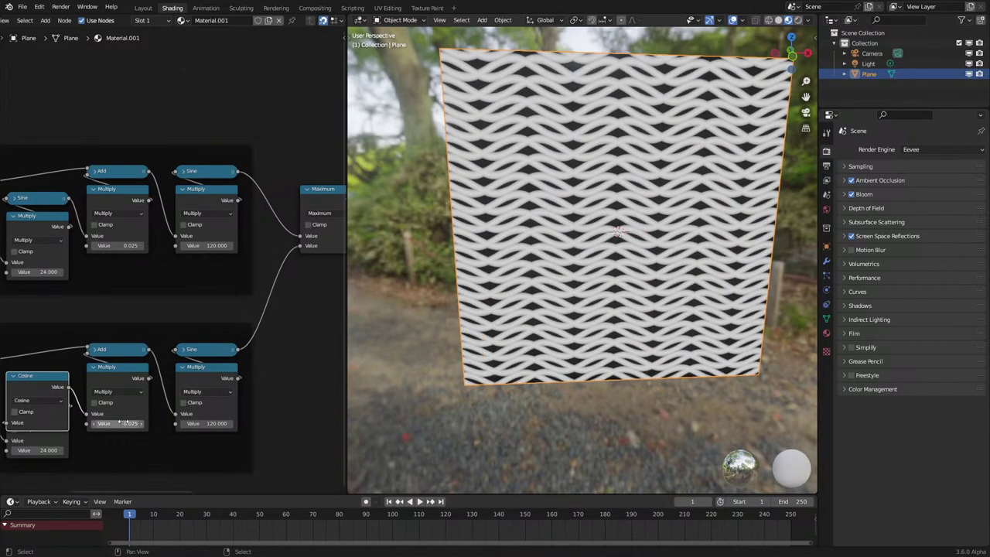
Set the lower frame's Cosine node back to Sine and collapse it.
{"action": "scroll", "coordinate": [562, 314], "scroll_direction": "up", "scroll_amount": 3}
{"action": "middle_click_drag", "start_coordinate": [26, 348], "coordinate": [132, 312]}
{"action": "left_click", "coordinate": [151, 365]}
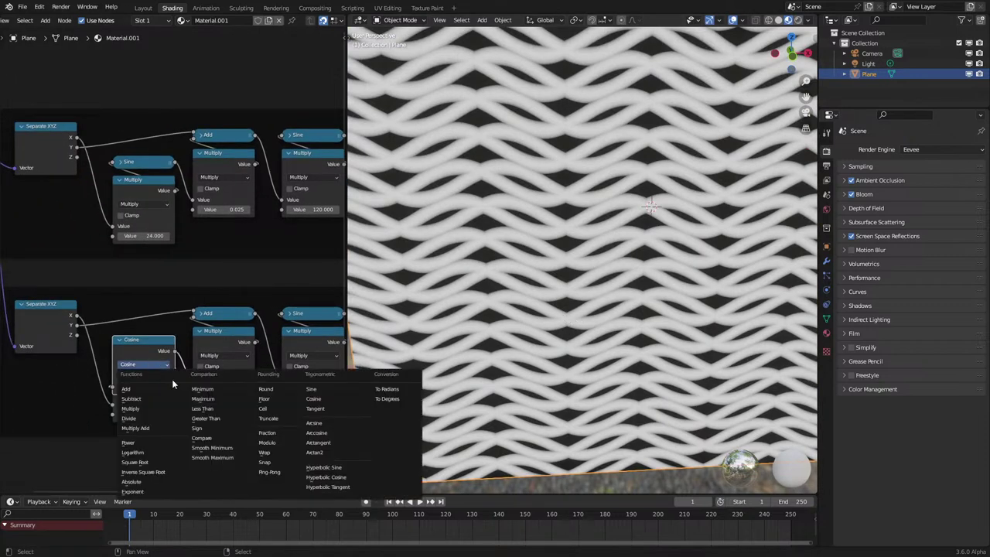
{"action": "left_click", "coordinate": [311, 389]}
{"action": "left_click", "coordinate": [120, 341]}
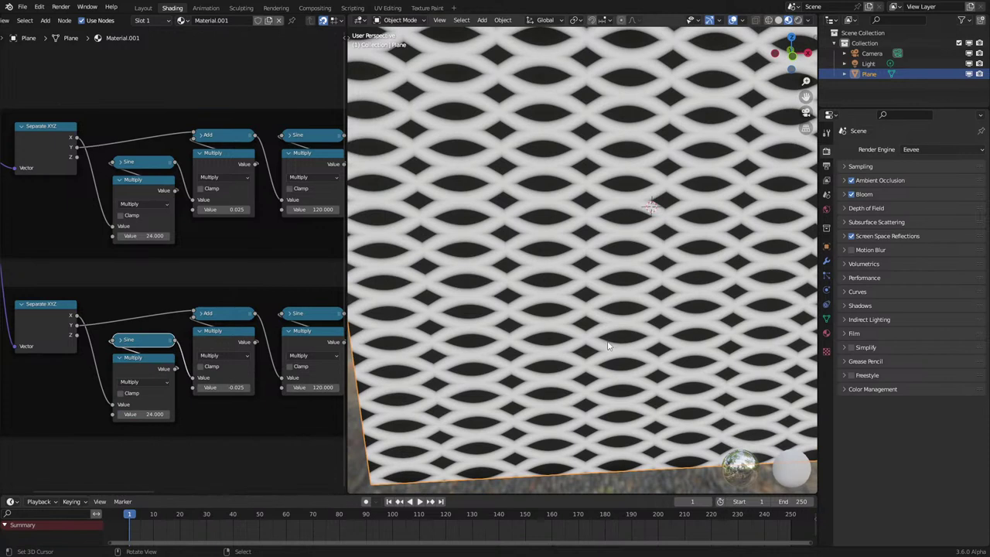
{"action": "scroll", "coordinate": [608, 345], "scroll_direction": "down", "scroll_amount": 4}
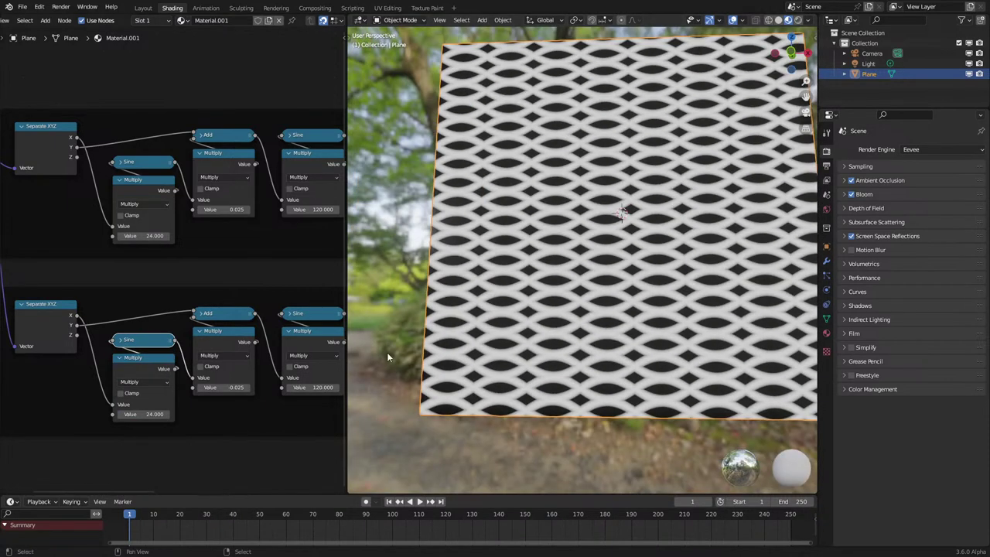
{"action": "scroll", "coordinate": [120, 365], "scroll_direction": "up", "scroll_amount": 1}
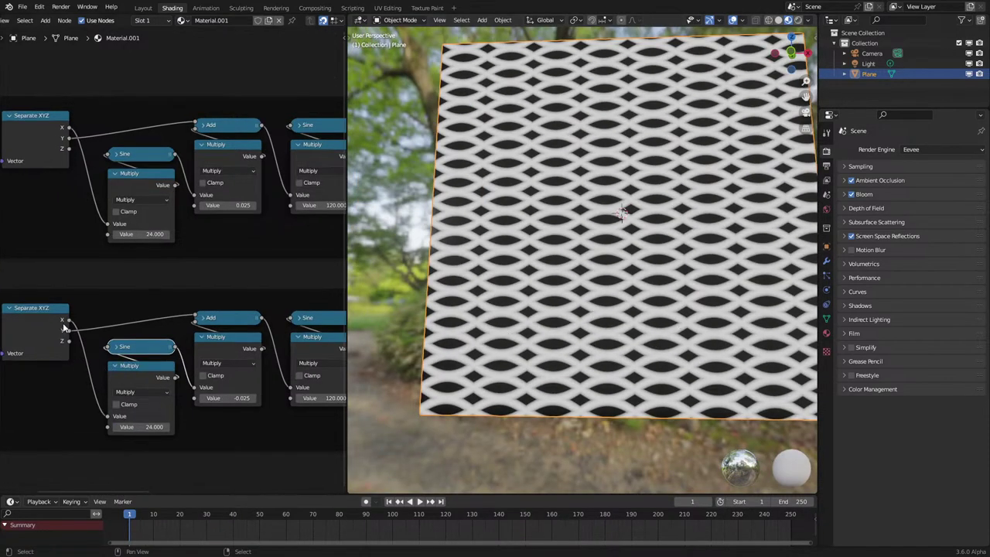
Try inserting an Add node between the lower Separate XYZ's X output and the 24 Multiply, varying its offset value.
{"action": "left_click_drag", "start_coordinate": [69, 320], "coordinate": [108, 416]}
{"action": "type", "text": "ad"}
{"action": "key", "text": "Return"}
{"action": "left_click", "coordinate": [67, 412]}
{"action": "left_click_drag", "start_coordinate": [68, 446], "coordinate": [31, 446], "text": "shift"}
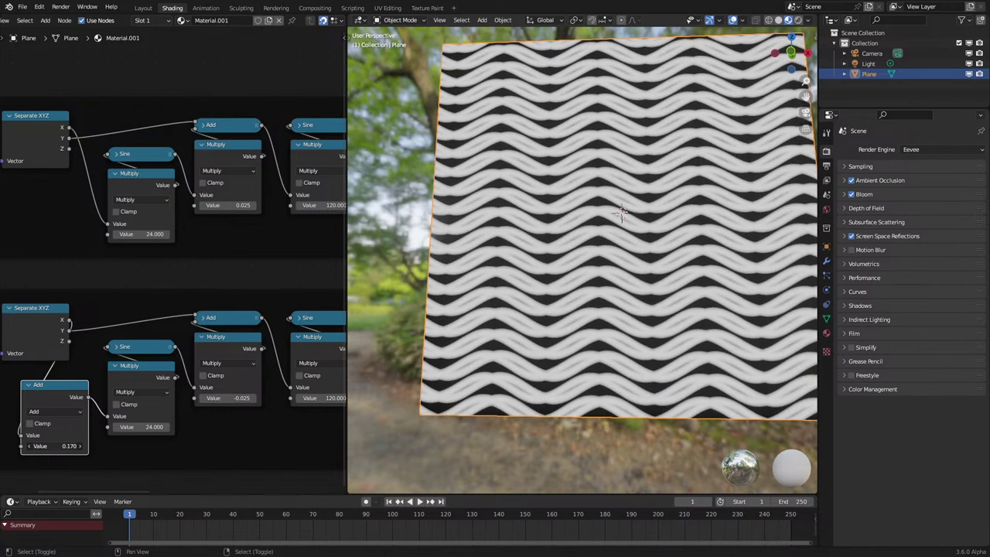
{"action": "right_click", "coordinate": [65, 446]}
Reconnect the lower X output directly to the 24 Multiply, and undo the deletion of the bypassed Add node.
{"action": "left_click_drag", "start_coordinate": [75, 336], "coordinate": [107, 417]}
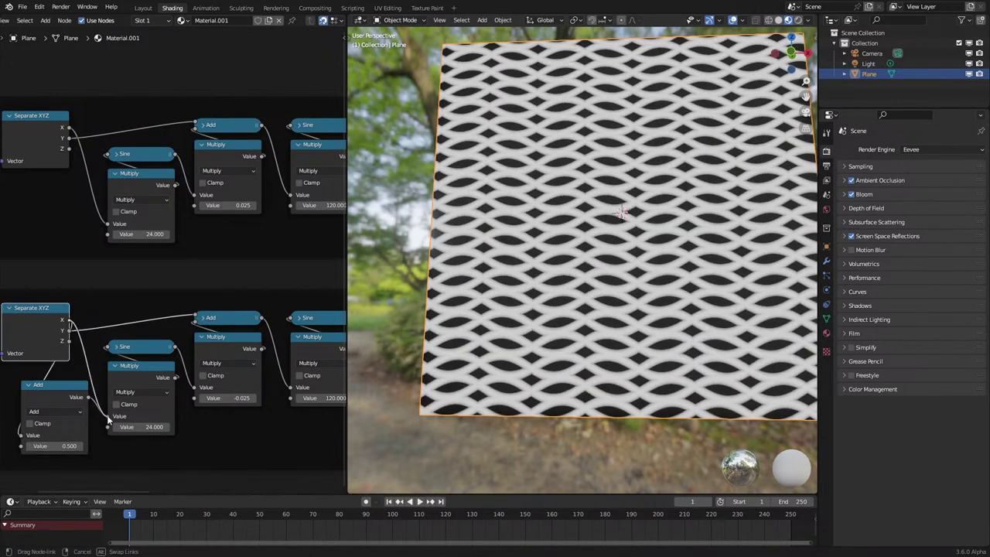
{"action": "left_click", "coordinate": [58, 397]}
{"action": "key", "text": "x"}
{"action": "key", "text": "ctrl+z"}
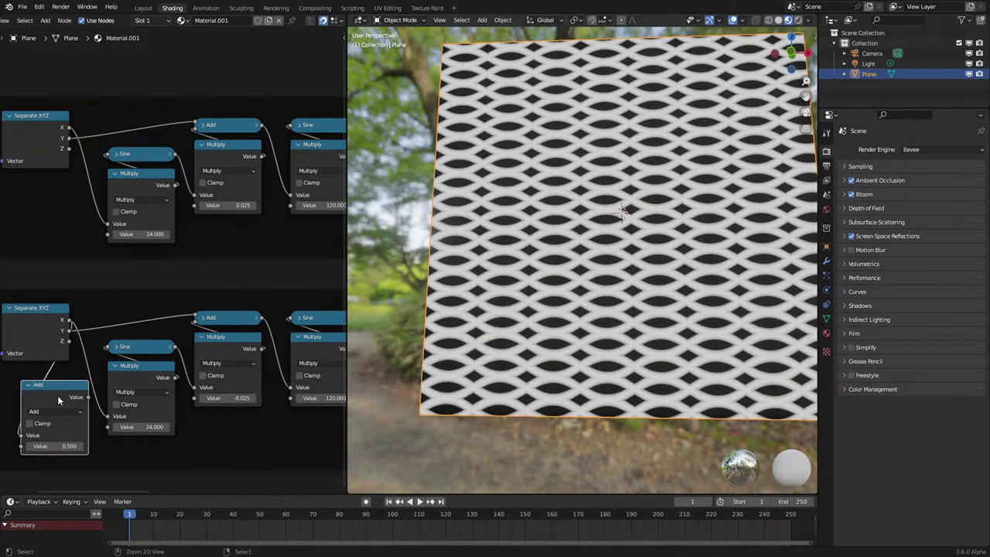
{"action": "key", "text": "ctrl+z"}
{"action": "key", "text": "ctrl+z"}
{"action": "key", "text": "ctrl+shift+z"}
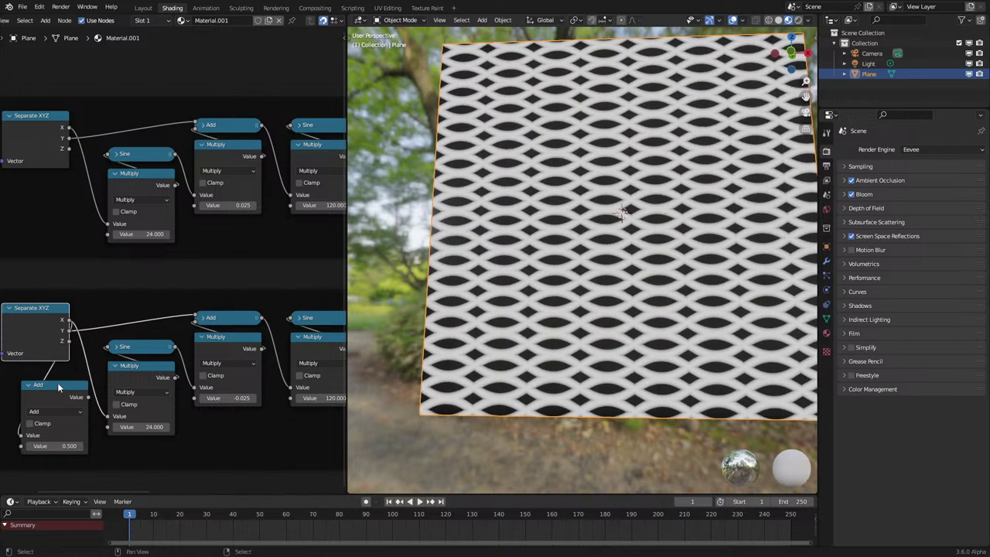
{"action": "left_click", "coordinate": [55, 394]}
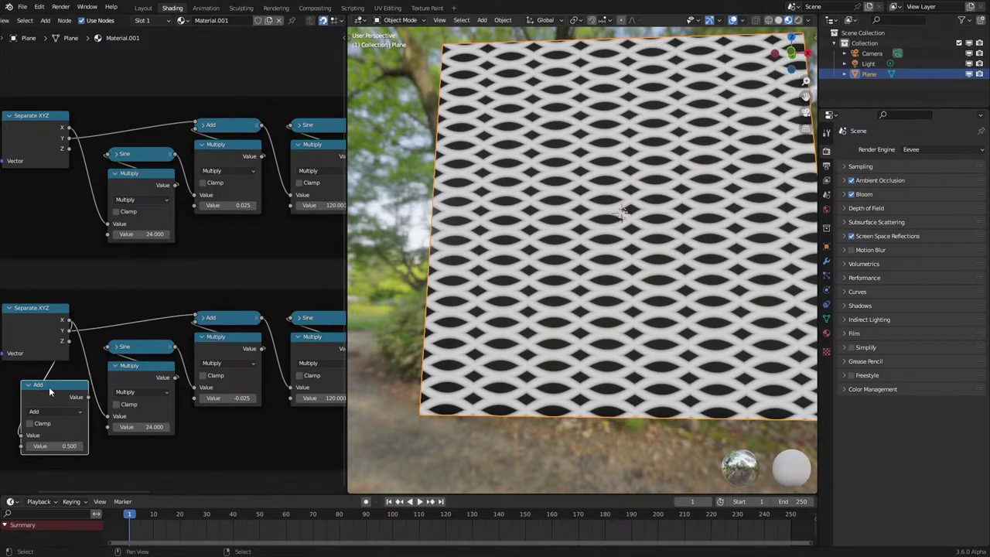
Try the Add node between the lower frame's 24 Multiply and first Sine, testing offsets such as -5.290.
{"action": "left_click_drag", "start_coordinate": [51, 391], "coordinate": [215, 434]}
{"action": "left_click_drag", "start_coordinate": [126, 371], "coordinate": [166, 473]}
{"action": "left_click_drag", "start_coordinate": [195, 422], "coordinate": [109, 351]}
{"action": "key", "text": "ctrl+z"}
{"action": "left_click_drag", "start_coordinate": [145, 446], "coordinate": [8, 446]}
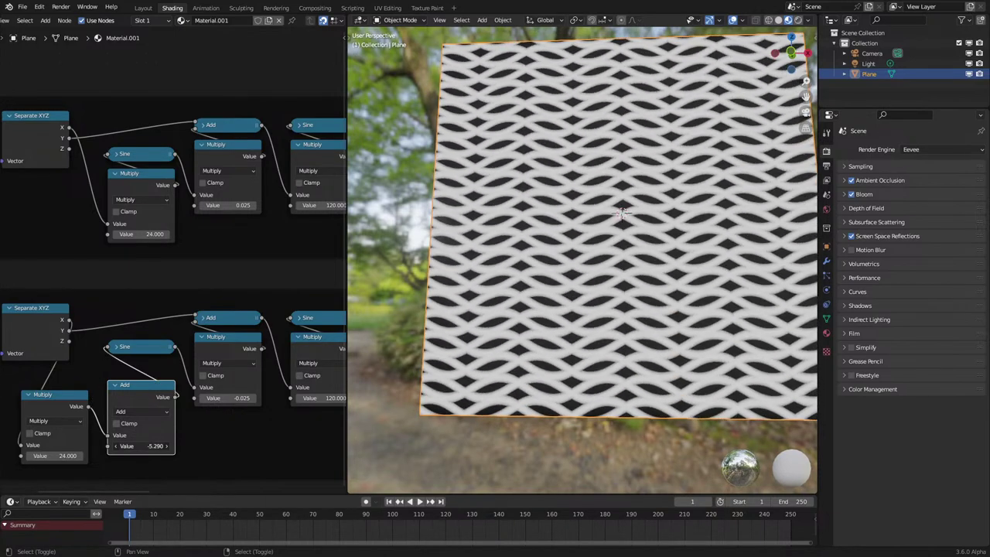
{"action": "left_click_drag", "start_coordinate": [88, 445], "coordinate": [65, 446]}
{"action": "right_click", "coordinate": [145, 446]}
Reconnect the 24 Multiply to the Sine, delete the Add node, and move the Multiply back beneath the Sine.
{"action": "left_click_drag", "start_coordinate": [88, 407], "coordinate": [108, 348]}
{"action": "left_click", "coordinate": [117, 385]}
{"action": "key", "text": "x"}
{"action": "left_click_drag", "start_coordinate": [76, 406], "coordinate": [160, 382]}
{"action": "scroll", "coordinate": [236, 399], "scroll_direction": "down", "scroll_amount": 2}
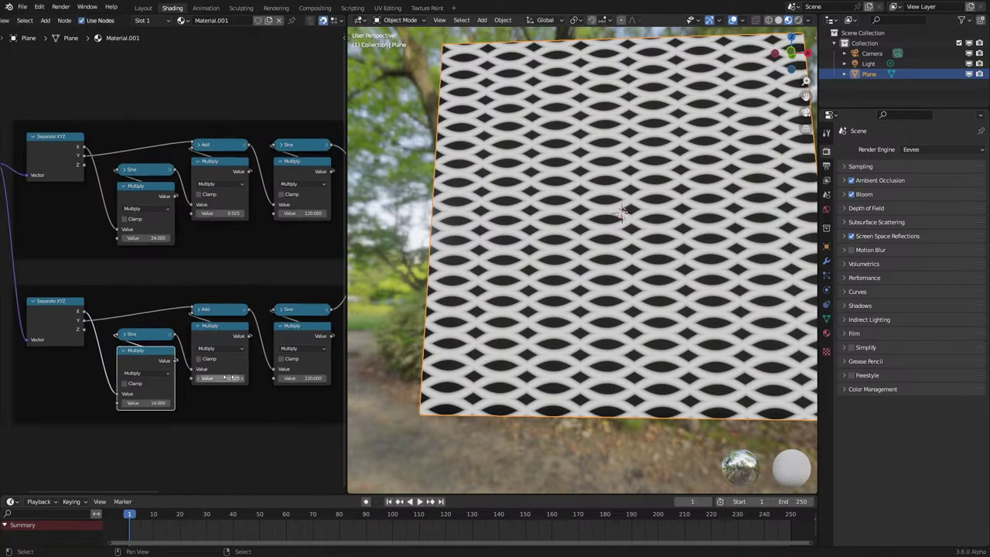
{"action": "scroll", "coordinate": [227, 378], "scroll_direction": "up", "scroll_amount": 2}
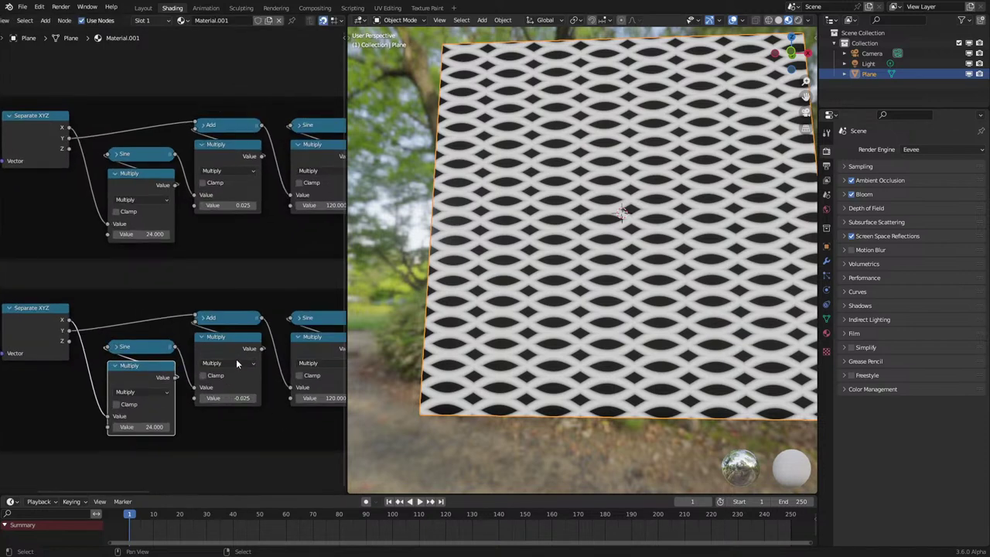
{"action": "scroll", "coordinate": [237, 361], "scroll_direction": "down", "scroll_amount": 5}
{"action": "middle_click_drag", "start_coordinate": [294, 312], "coordinate": [219, 364]}
{"action": "scroll", "coordinate": [110, 366], "scroll_direction": "up", "scroll_amount": 2}
{"action": "middle_click_drag", "start_coordinate": [114, 362], "coordinate": [225, 345]}
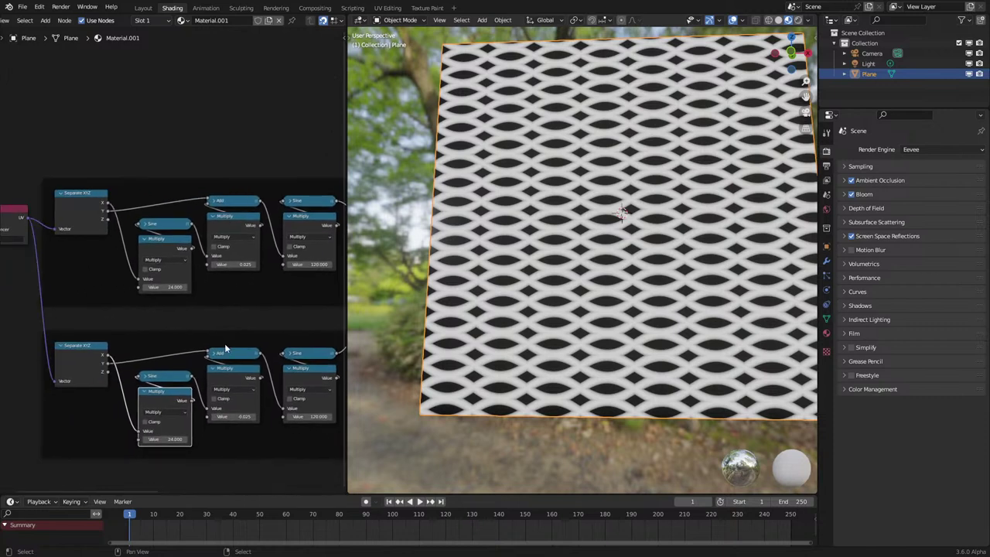
Feed the upper 0.025 Multiply into the lower Add, switched to Subtract, in place of the deleted -0.025 Multiply.
{"action": "scroll", "coordinate": [225, 344], "scroll_direction": "up", "scroll_amount": 3}
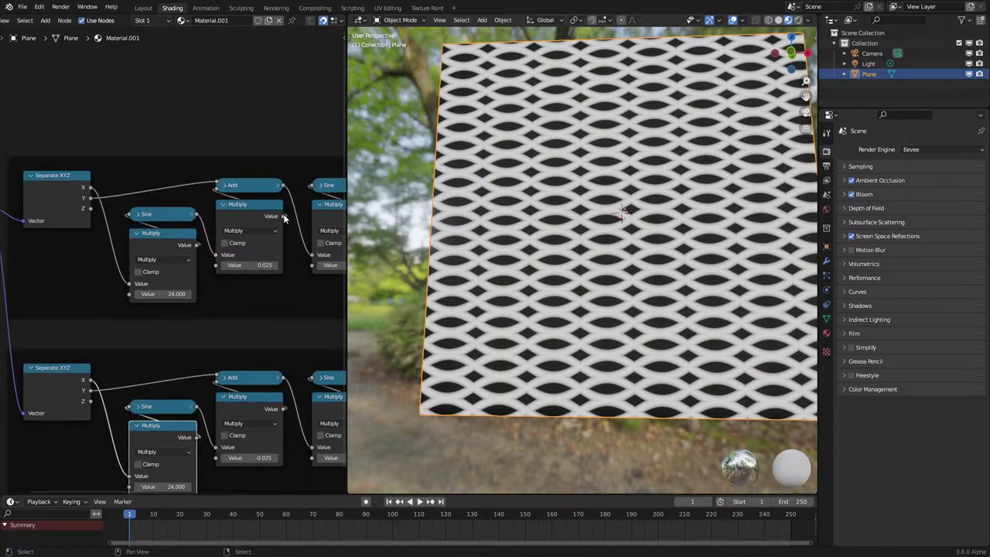
{"action": "left_click_drag", "start_coordinate": [284, 215], "coordinate": [217, 385]}
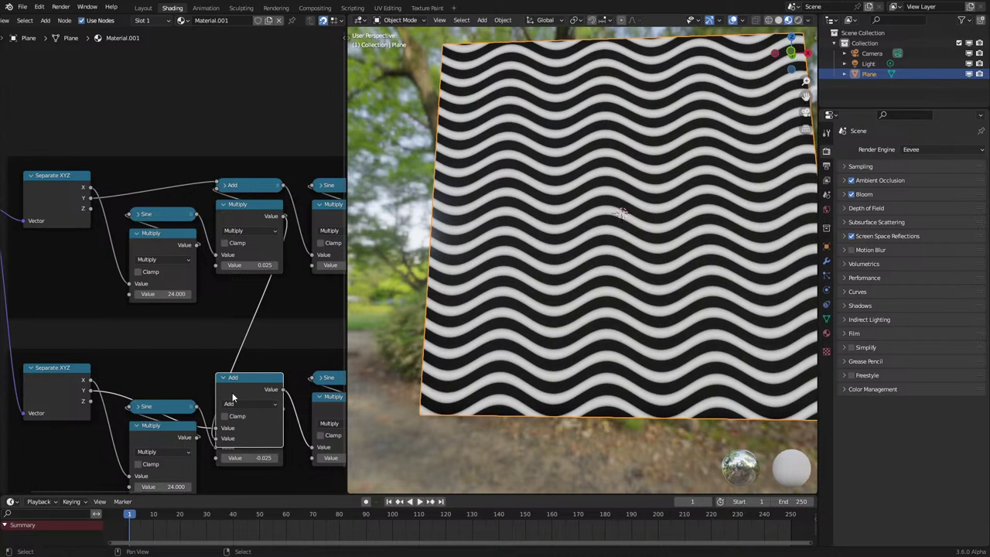
{"action": "scroll", "coordinate": [234, 403], "scroll_direction": "down", "scroll_amount": 1, "text": "ctrl"}
{"action": "left_click", "coordinate": [224, 378]}
{"action": "left_click", "coordinate": [231, 414]}
{"action": "key", "text": "x"}
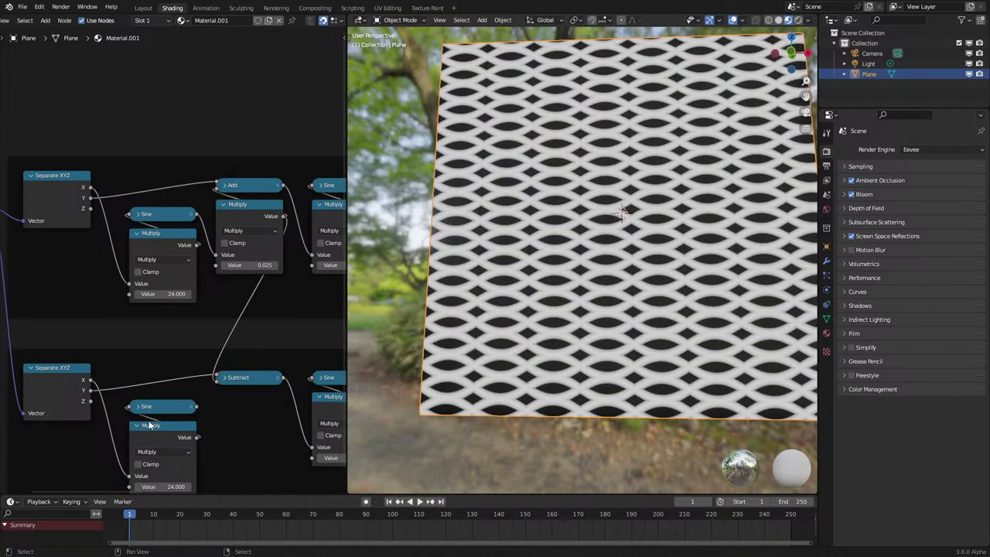
Delete the lower frame's first Sine and its 24 Multiply node.
{"action": "left_click", "coordinate": [154, 408]}
{"action": "key", "text": "x"}
{"action": "left_click", "coordinate": [157, 431]}
{"action": "key", "text": "x"}
Collapse the lower Separate XYZ above Subtract, and move the final Sine and 120 Multiply in beside them.
{"action": "left_click_drag", "start_coordinate": [86, 380], "coordinate": [228, 364]}
{"action": "left_click", "coordinate": [136, 369]}
{"action": "scroll", "coordinate": [229, 365], "scroll_direction": "down", "scroll_amount": 3}
{"action": "middle_click_drag", "start_coordinate": [228, 363], "coordinate": [160, 374]}
{"action": "scroll", "coordinate": [160, 373], "scroll_direction": "up", "scroll_amount": 3}
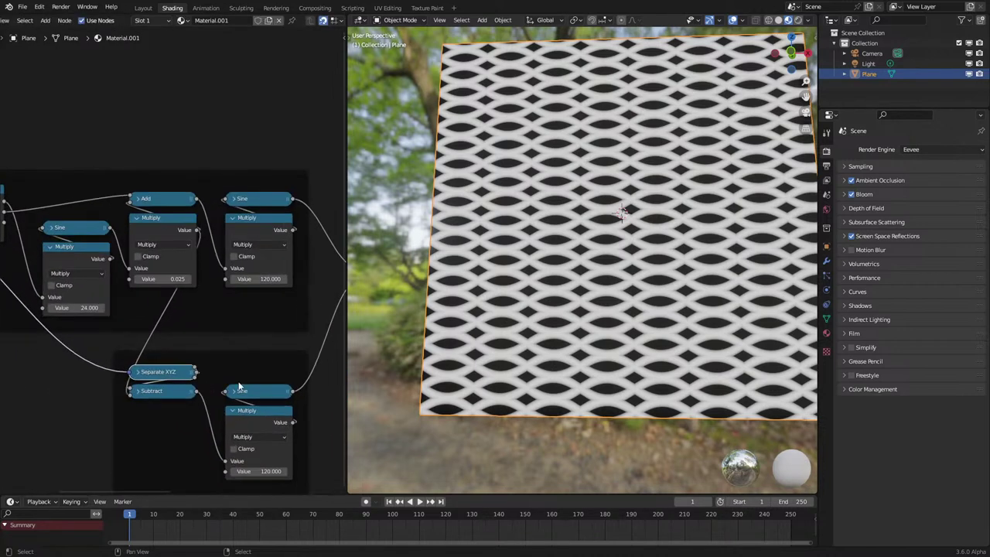
{"action": "left_click", "coordinate": [256, 420]}
{"action": "left_click", "coordinate": [256, 398], "text": "shift"}
{"action": "left_click_drag", "start_coordinate": [257, 398], "coordinate": [248, 372]}
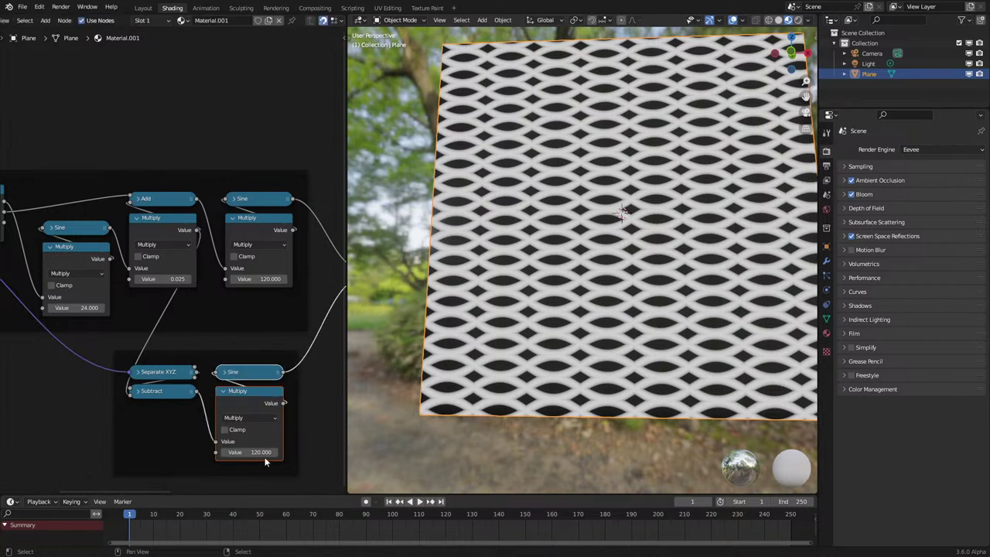
Try halving the lower 120 Multiply's value to 60, and undo the change.
{"action": "left_click", "coordinate": [271, 452]}
{"action": "type", "text": "/2"}
{"action": "key", "text": "Return"}
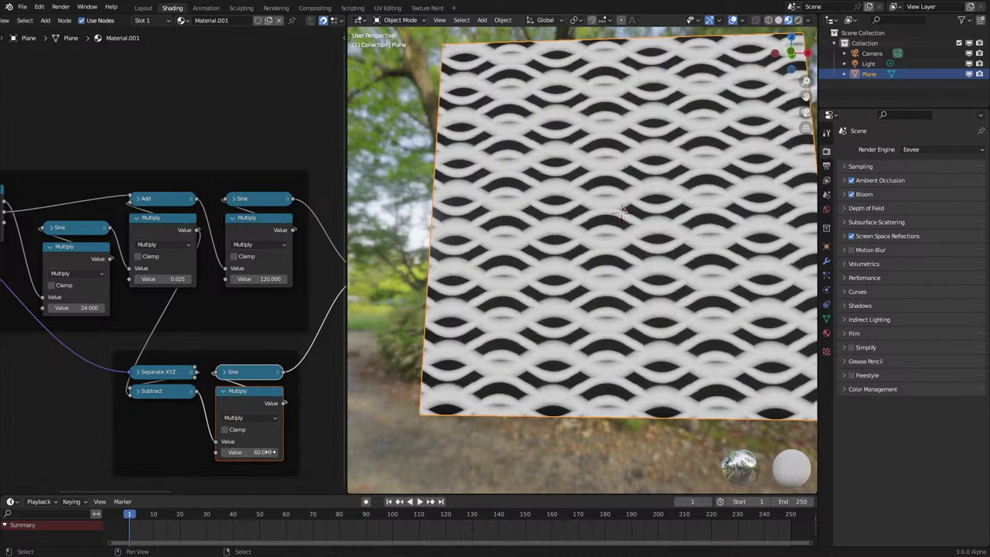
{"action": "middle_click_drag", "start_coordinate": [535, 376], "coordinate": [542, 387]}
{"action": "key", "text": "ctrl+z"}
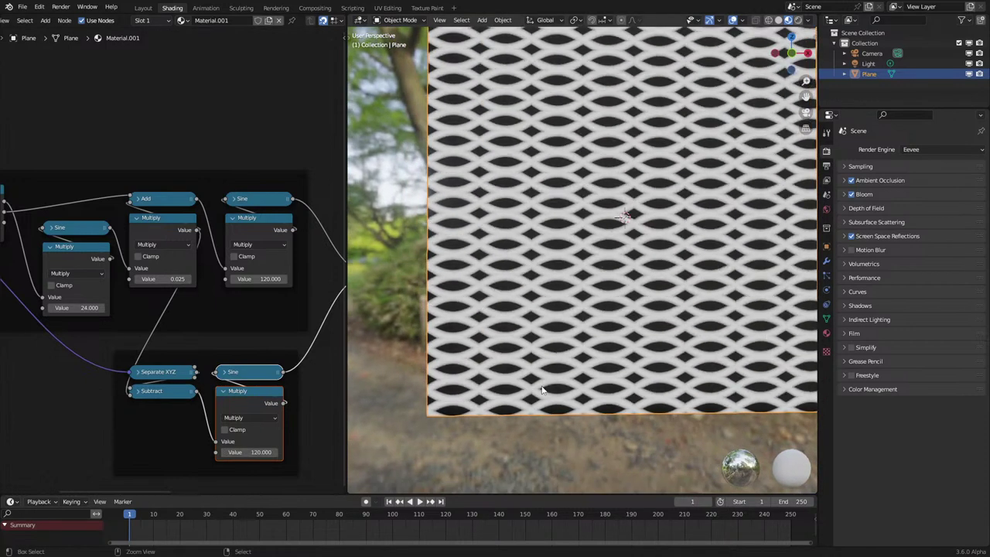
Move the collapsed lower Separate XYZ directly beneath the Subtract node.
{"action": "left_click", "coordinate": [151, 373]}
{"action": "key", "text": "g"}
{"action": "left_click_drag", "start_coordinate": [172, 427], "coordinate": [184, 413]}
{"action": "scroll", "coordinate": [263, 371], "scroll_direction": "down", "scroll_amount": 7}
{"action": "middle_click_drag", "start_coordinate": [257, 340], "coordinate": [295, 366]}
Duplicate the UV Map node into the lower frame and connect its UV output to the lower Separate XYZ.
{"action": "left_click", "coordinate": [37, 264]}
{"action": "key", "text": "shift+d"}
{"action": "left_click", "coordinate": [137, 369]}
{"action": "scroll", "coordinate": [148, 385], "scroll_direction": "up", "scroll_amount": 4}
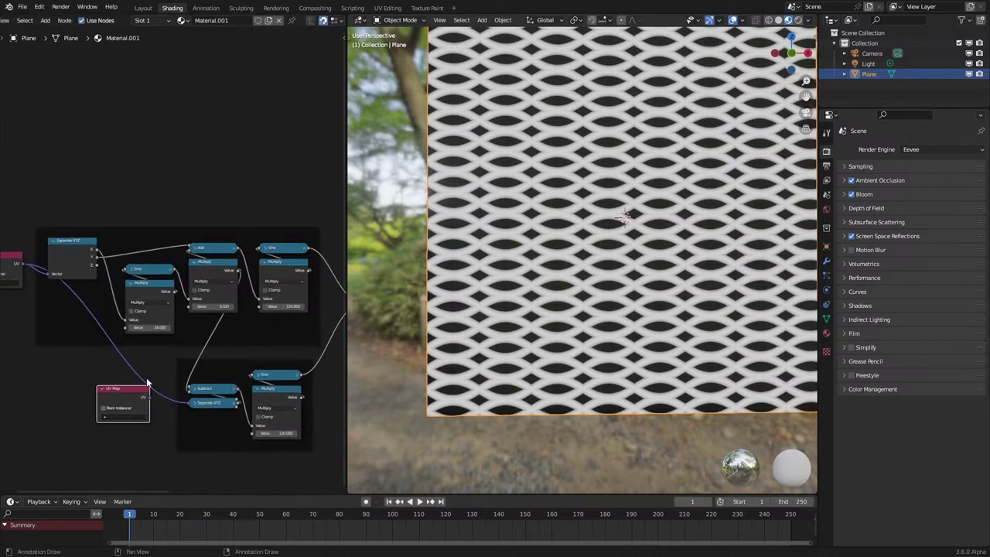
{"action": "left_click_drag", "start_coordinate": [148, 408], "coordinate": [215, 419]}
{"action": "left_click_drag", "start_coordinate": [215, 419], "coordinate": [148, 415]}
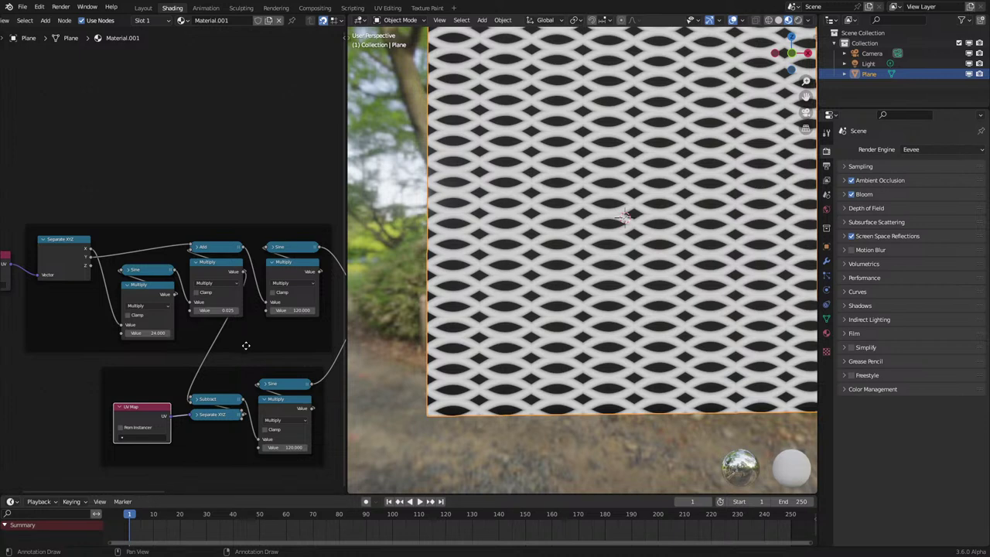
Duplicate the upper wave frame with its UV link above the original, and set the copy's 24 Multiply to 12.
{"action": "scroll", "coordinate": [176, 282], "scroll_direction": "down", "scroll_amount": 2}
{"action": "left_click_drag", "start_coordinate": [80, 214], "coordinate": [274, 325]}
{"action": "middle_click_drag", "start_coordinate": [273, 323], "coordinate": [258, 365]}
{"action": "key", "text": "ctrl+shift+d"}
{"action": "left_click", "coordinate": [246, 235]}
{"action": "middle_click_drag", "start_coordinate": [115, 207], "coordinate": [120, 222]}
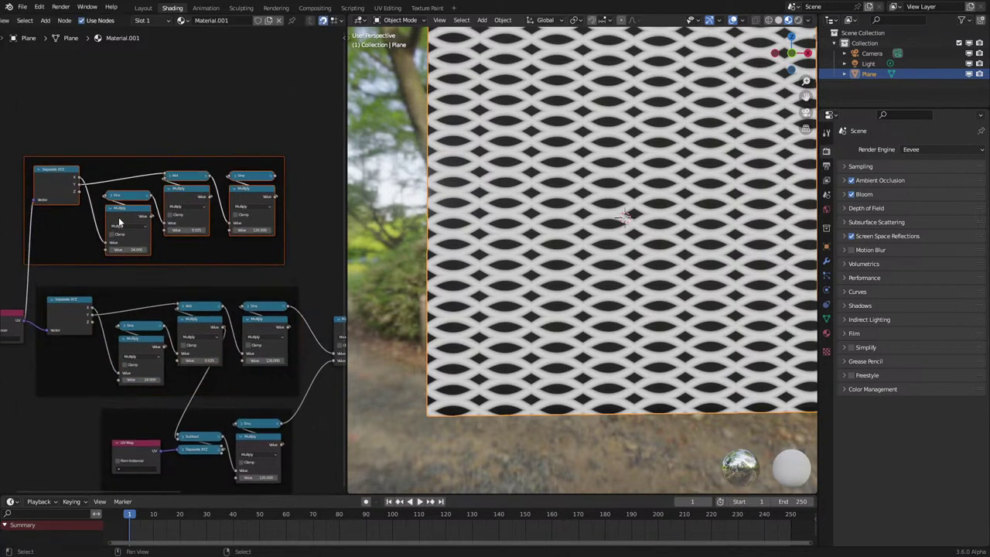
{"action": "left_click", "coordinate": [122, 249]}
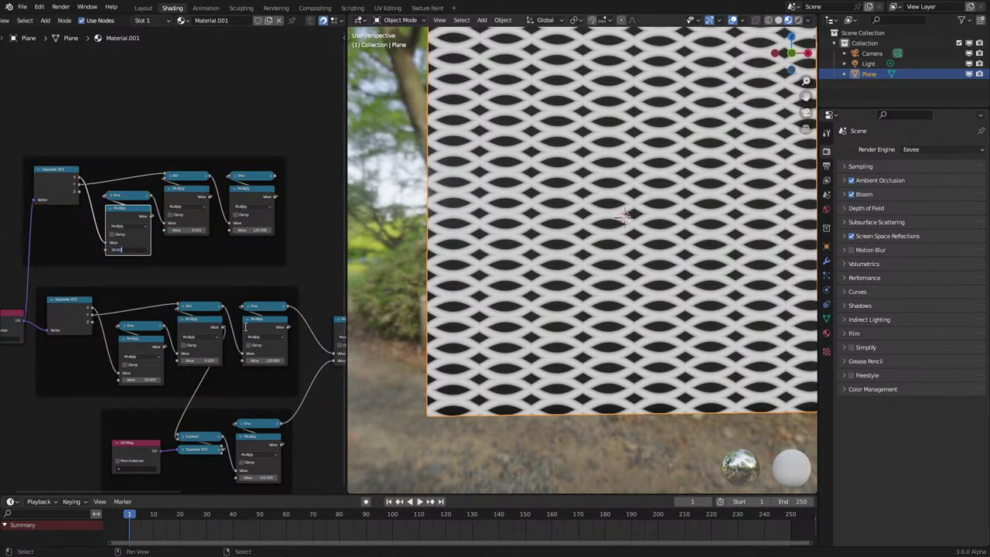
{"action": "key", "text": "Return"}
Try the copied frame's final Sine in Maximum's second input, testing its 12 multiplier at values up to about 101.220.
{"action": "left_click_drag", "start_coordinate": [274, 180], "coordinate": [273, 362]}
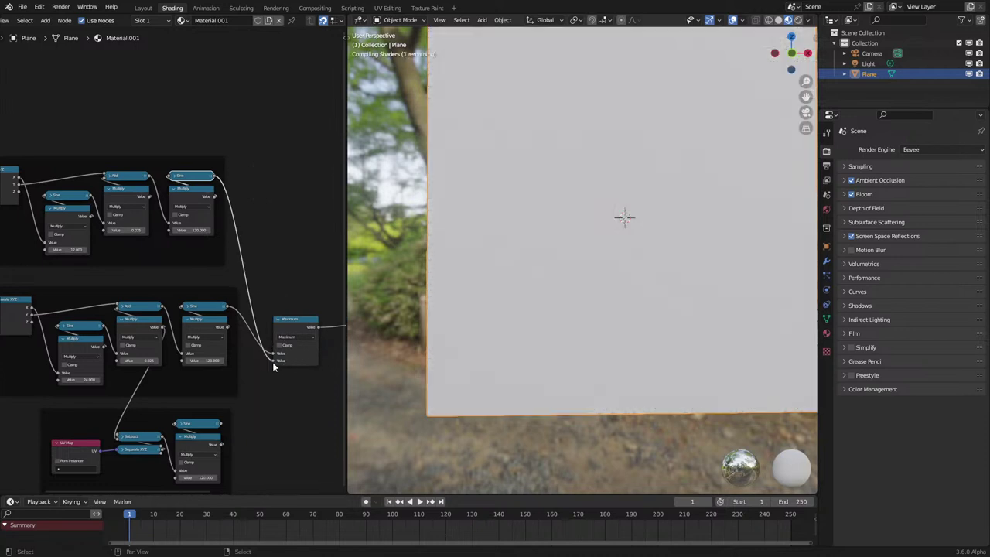
{"action": "scroll", "coordinate": [493, 306], "scroll_direction": "down", "scroll_amount": 3}
{"action": "scroll", "coordinate": [131, 265], "scroll_direction": "up", "scroll_amount": 2}
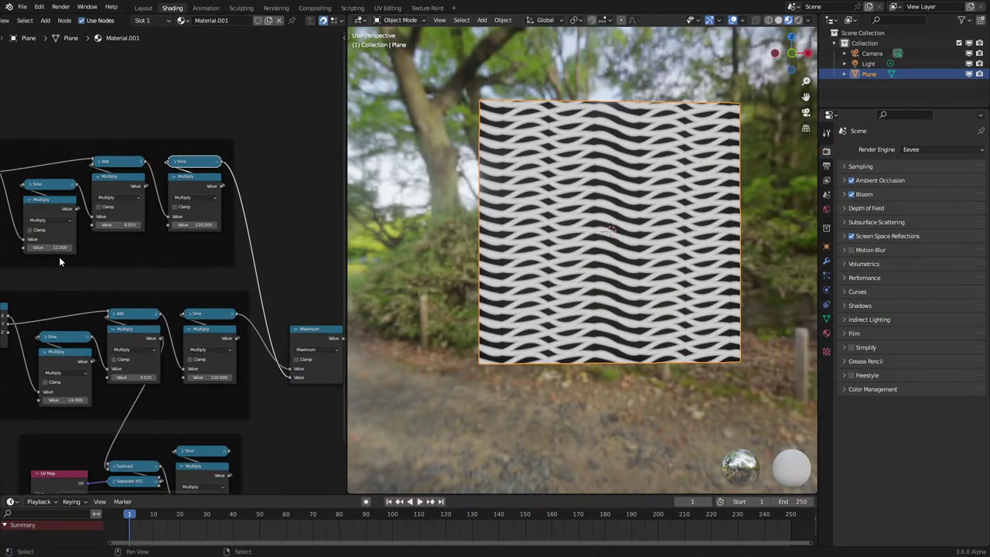
{"action": "middle_click_drag", "start_coordinate": [59, 257], "coordinate": [137, 272]}
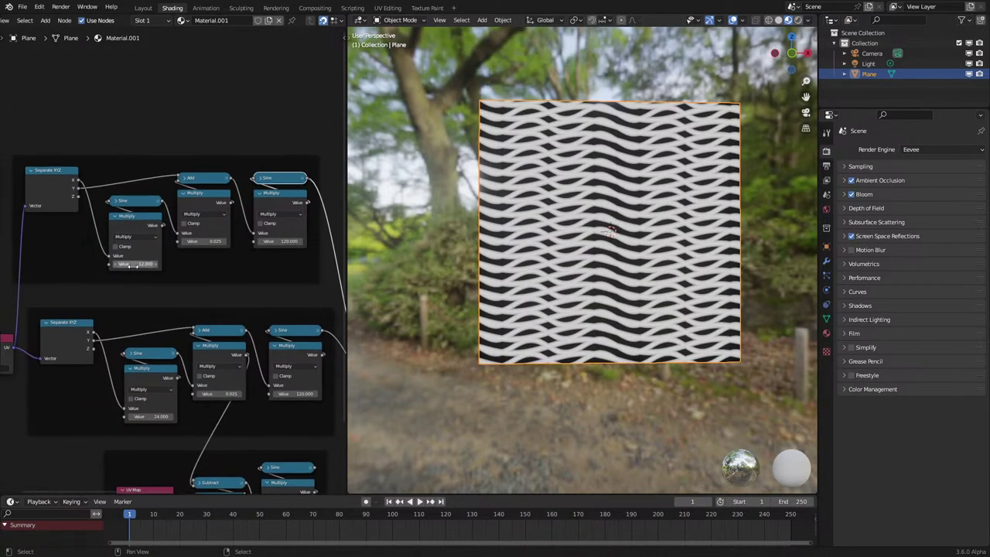
{"action": "left_click_drag", "start_coordinate": [134, 265], "coordinate": [727, 264], "text": "shift"}
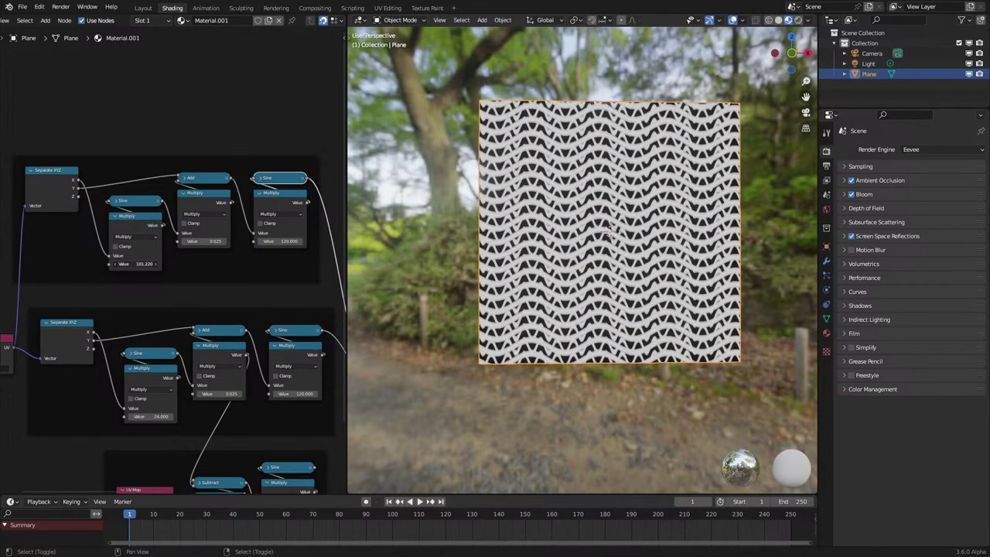
{"action": "key", "text": "Escape"}
Delete the duplicated wave frame and reconnect the lower frame's Sine to Maximum's second input.
{"action": "scroll", "coordinate": [174, 263], "scroll_direction": "down", "scroll_amount": 5}
{"action": "left_click_drag", "start_coordinate": [64, 174], "coordinate": [267, 269]}
{"action": "key", "text": "x"}
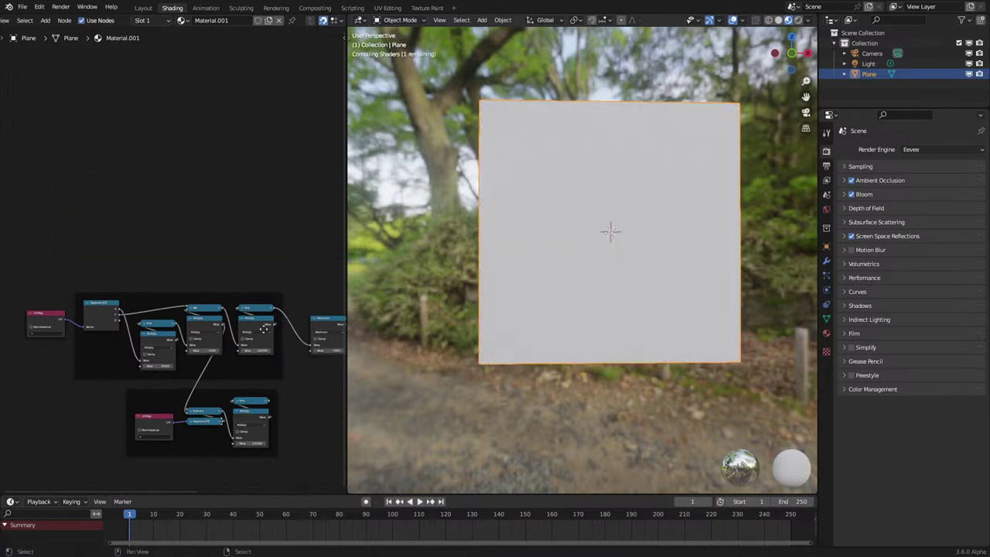
{"action": "middle_click_drag", "start_coordinate": [267, 377], "coordinate": [185, 361]}
{"action": "scroll", "coordinate": [186, 360], "scroll_direction": "up", "scroll_amount": 6}
{"action": "left_click_drag", "start_coordinate": [192, 409], "coordinate": [258, 330]}
Preview the output of the upper frame's first Sine node on the plane.
{"action": "scroll", "coordinate": [599, 348], "scroll_direction": "up", "scroll_amount": 3}
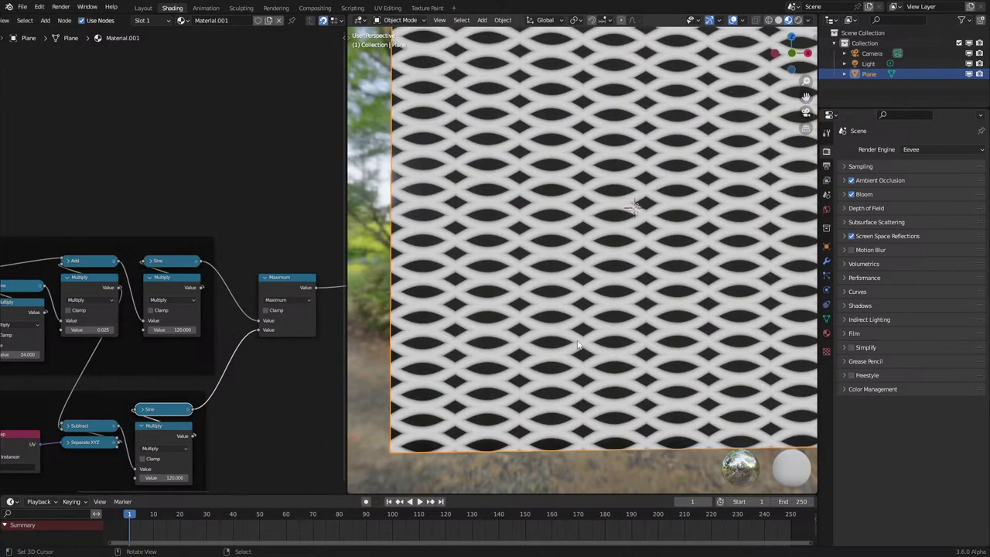
{"action": "middle_click_drag", "start_coordinate": [90, 320], "coordinate": [171, 330]}
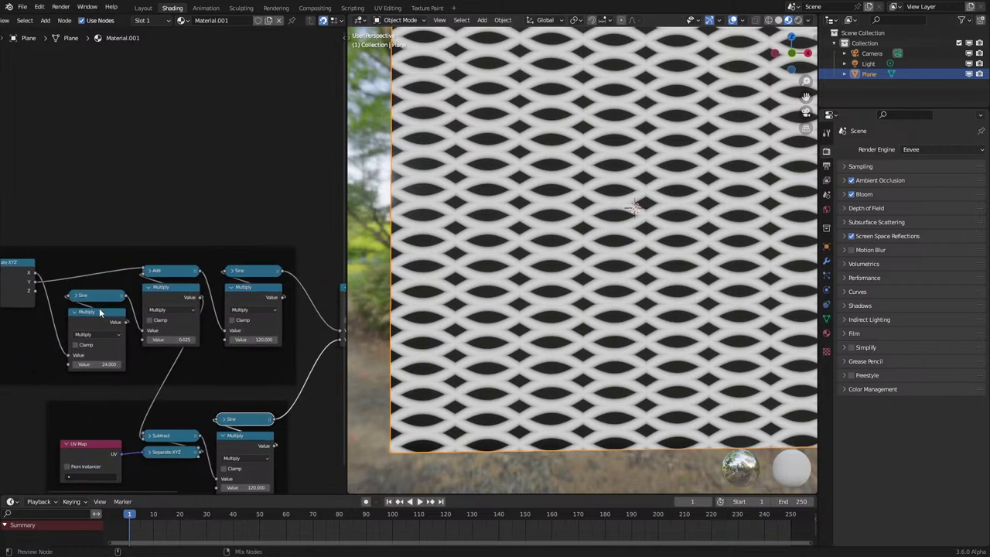
{"action": "left_click", "coordinate": [99, 298], "text": "ctrl+shift"}
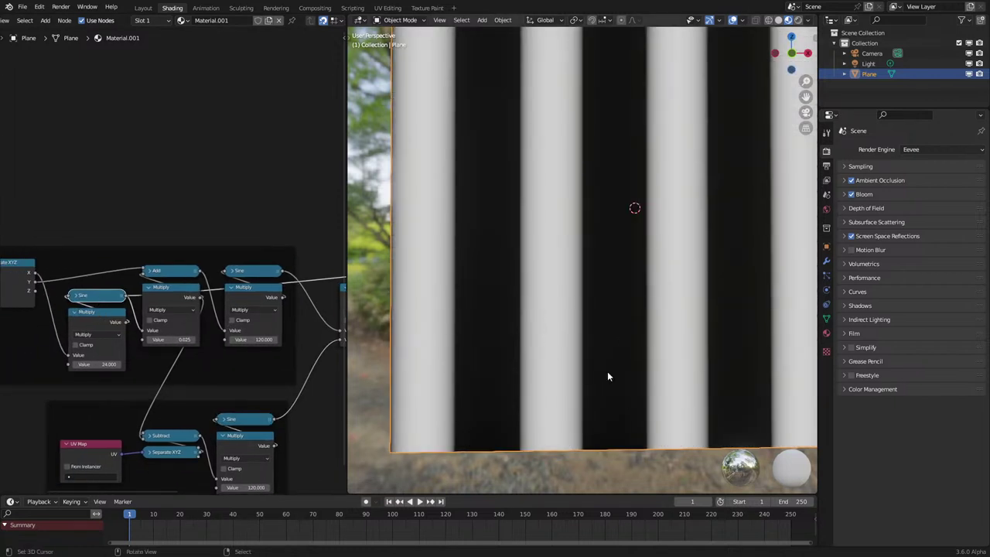
Move both wave frames farther away from the Maximum node, and preview the Maximum output.
{"action": "scroll", "coordinate": [68, 281], "scroll_direction": "down", "scroll_amount": 6}
{"action": "left_click_drag", "start_coordinate": [7, 230], "coordinate": [246, 420]}
{"action": "key", "text": "g"}
{"action": "left_click", "coordinate": [195, 404]}
{"action": "left_click", "coordinate": [304, 279], "text": "ctrl+shift"}
{"action": "scroll", "coordinate": [230, 276], "scroll_direction": "up", "scroll_amount": 5}
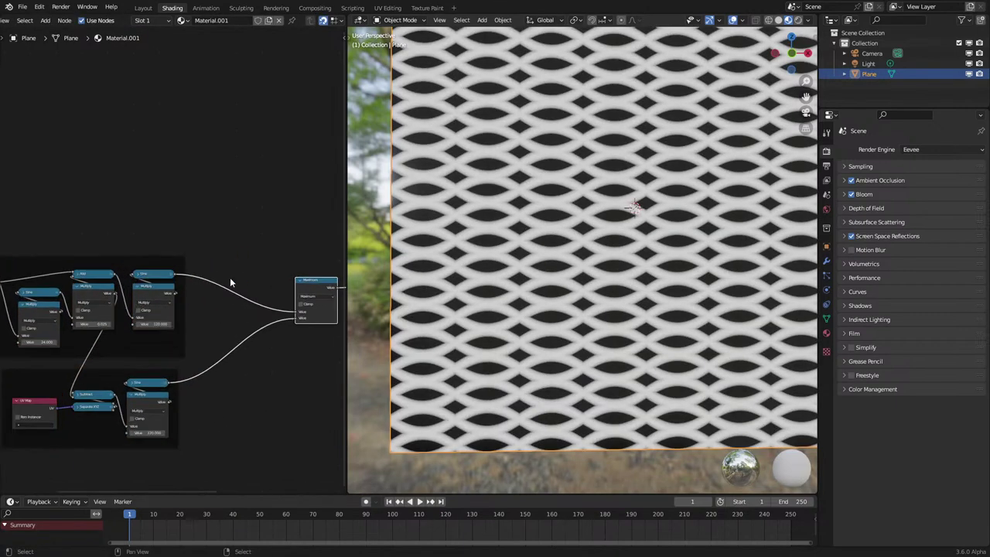
Insert a Multiply node between the upper final Sine and Maximum, and feed the first Sine into its second value.
{"action": "key", "text": "shift+d"}
{"action": "left_click", "coordinate": [215, 272]}
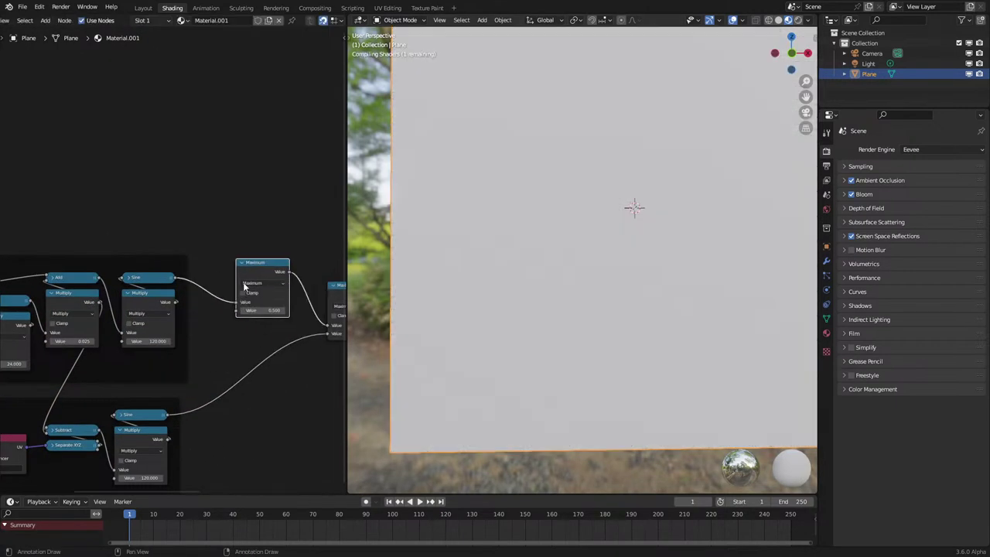
{"action": "left_click", "coordinate": [259, 285]}
{"action": "key", "text": "m"}
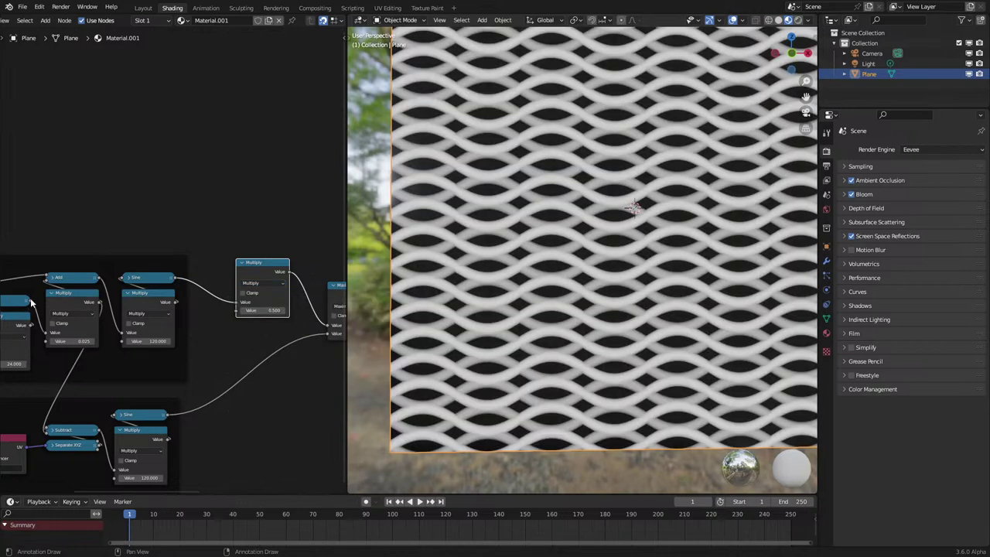
{"action": "left_click_drag", "start_coordinate": [31, 303], "coordinate": [237, 311]}
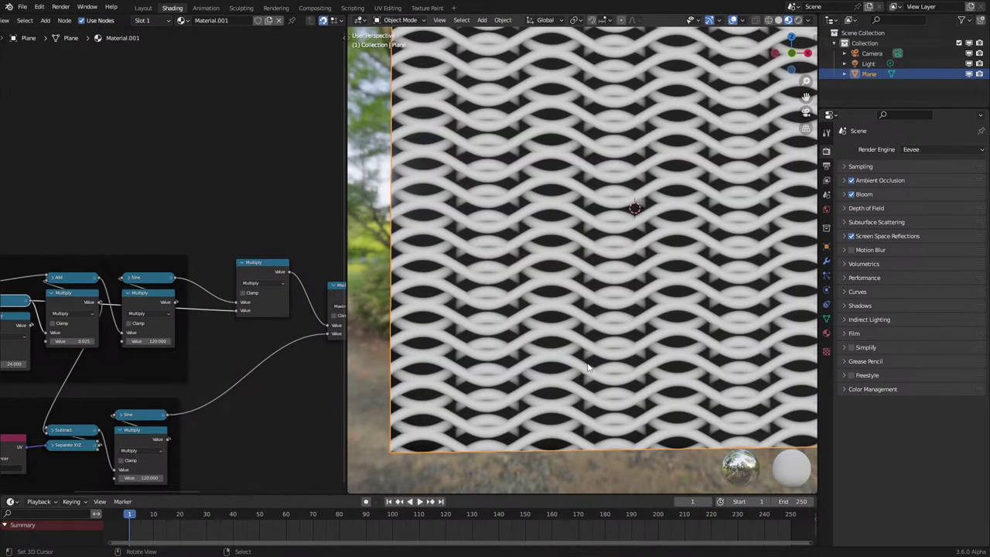
{"action": "middle_click_drag", "start_coordinate": [588, 368], "coordinate": [584, 329]}
Insert a Map Range between the first Sine and the new Multiply's second value, with From Min at -1.
{"action": "left_click_drag", "start_coordinate": [31, 303], "coordinate": [90, 205]}
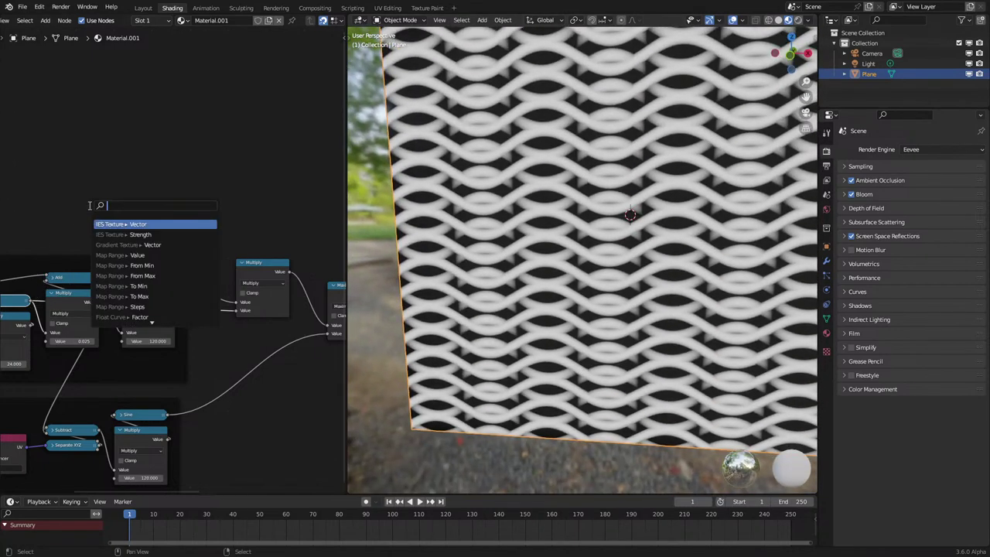
{"action": "type", "text": "map r"}
{"action": "key", "text": "Return"}
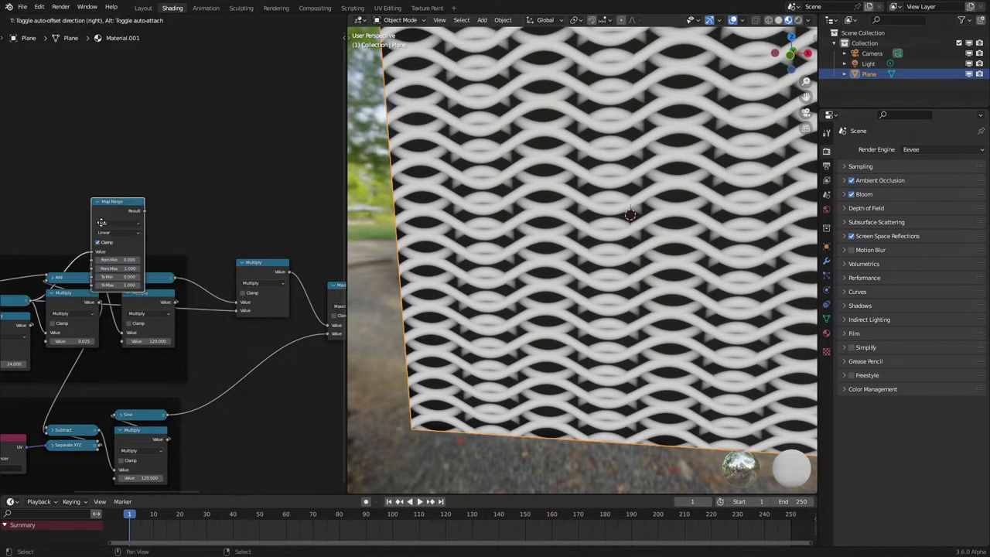
{"action": "left_click", "coordinate": [135, 171]}
{"action": "left_click_drag", "start_coordinate": [176, 158], "coordinate": [237, 311]}
{"action": "scroll", "coordinate": [152, 226], "scroll_direction": "up", "scroll_amount": 1}
{"action": "left_click_drag", "start_coordinate": [151, 203], "coordinate": [137, 203], "text": "ctrl"}
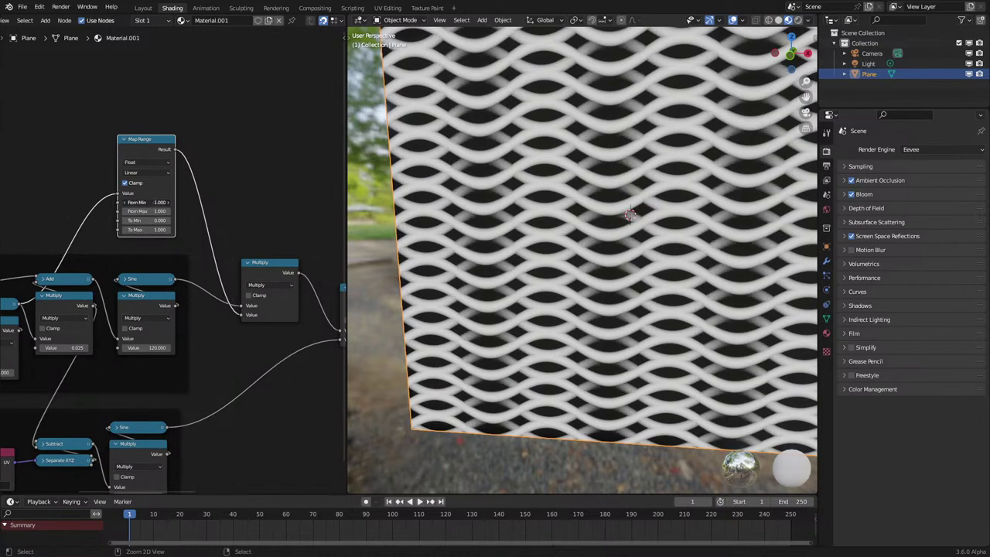
{"action": "middle_click_drag", "start_coordinate": [570, 316], "coordinate": [602, 318]}
{"action": "scroll", "coordinate": [617, 325], "scroll_direction": "up", "scroll_amount": 1}
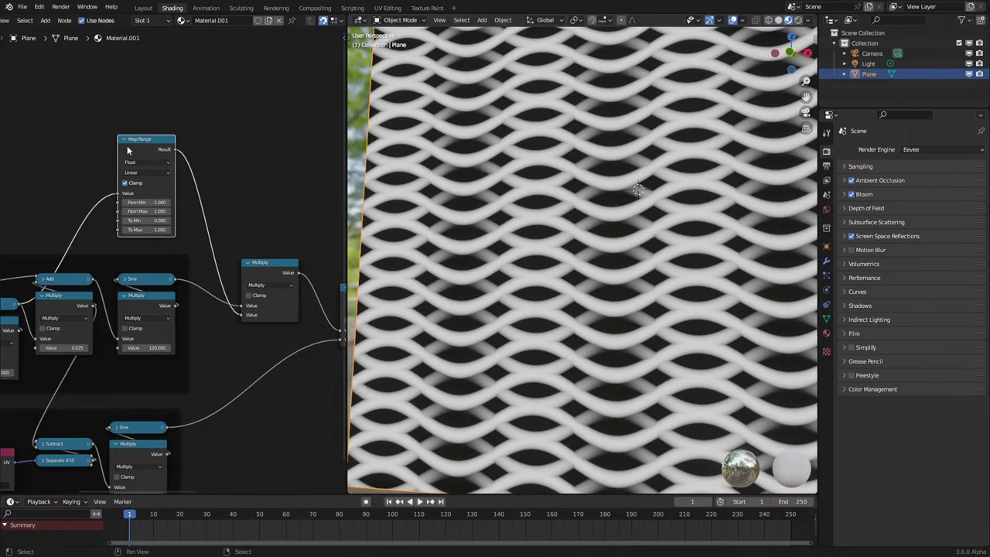
Duplicate the new Multiply with its input links below the original, and move the Map Range slightly upward.
{"action": "scroll", "coordinate": [165, 203], "scroll_direction": "down", "scroll_amount": 2}
{"action": "middle_click_drag", "start_coordinate": [166, 192], "coordinate": [180, 198]}
{"action": "scroll", "coordinate": [172, 248], "scroll_direction": "up", "scroll_amount": 3}
{"action": "left_click", "coordinate": [284, 275]}
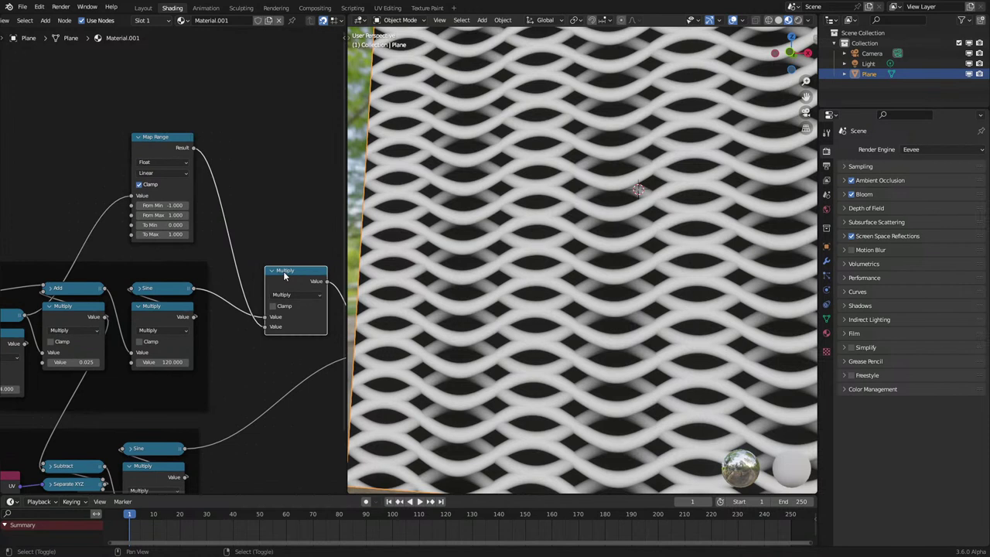
{"action": "key", "text": "ctrl+shift+d"}
{"action": "left_click", "coordinate": [289, 390]}
{"action": "left_click_drag", "start_coordinate": [146, 137], "coordinate": [148, 129]}
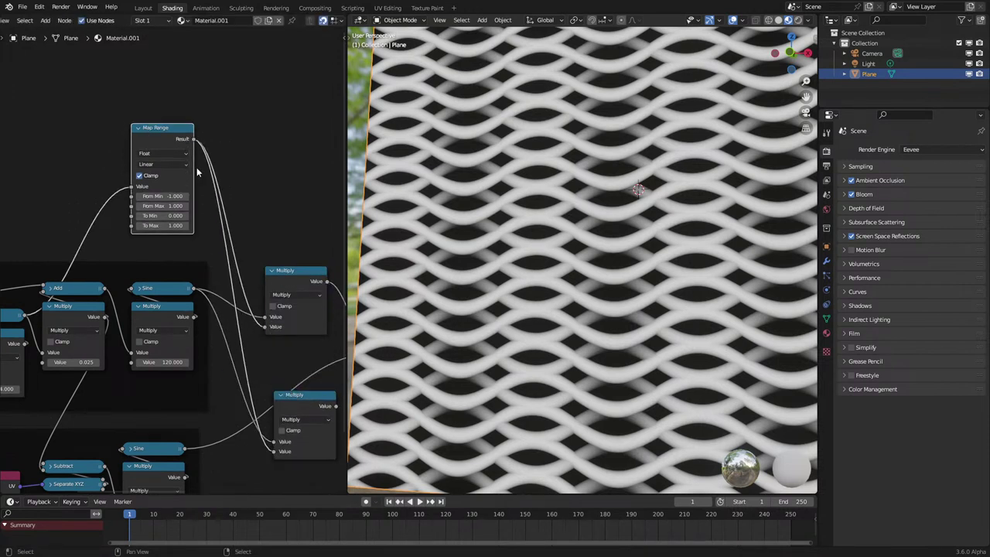
Connect the duplicated Multiply to Maximum's second input, and feed the lower frame's Sine into its first value.
{"action": "middle_click_drag", "start_coordinate": [285, 332], "coordinate": [218, 292]}
{"action": "left_click_drag", "start_coordinate": [268, 367], "coordinate": [304, 314]}
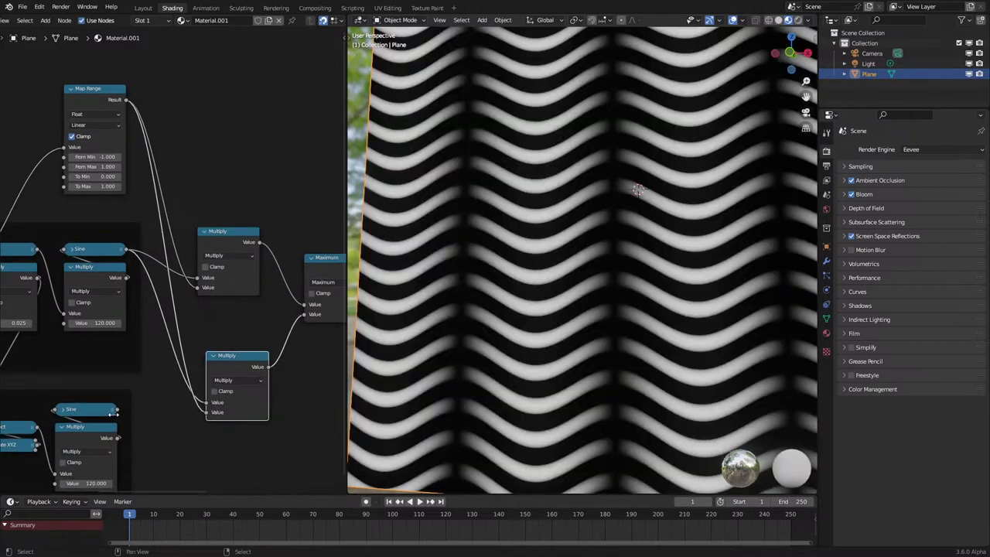
{"action": "left_click_drag", "start_coordinate": [117, 409], "coordinate": [206, 402]}
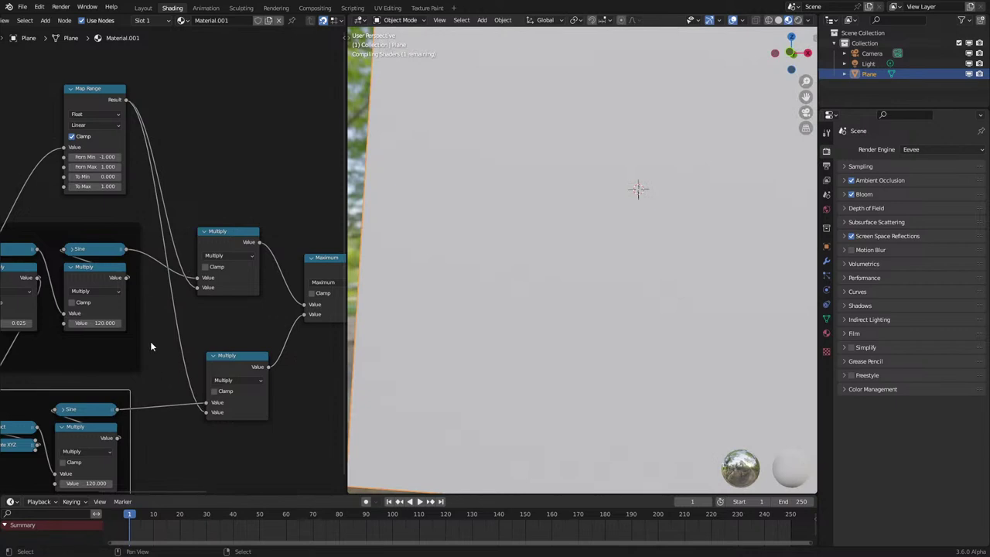
Duplicate the Map Range with its input link, and place the copy beside the original above the upper frame.
{"action": "middle_click_drag", "start_coordinate": [144, 257], "coordinate": [154, 250]}
{"action": "scroll", "coordinate": [154, 250], "scroll_direction": "down", "scroll_amount": 2}
{"action": "middle_click_drag", "start_coordinate": [121, 153], "coordinate": [149, 189]}
{"action": "left_click", "coordinate": [137, 154]}
{"action": "key", "text": "ctrl+shift+d"}
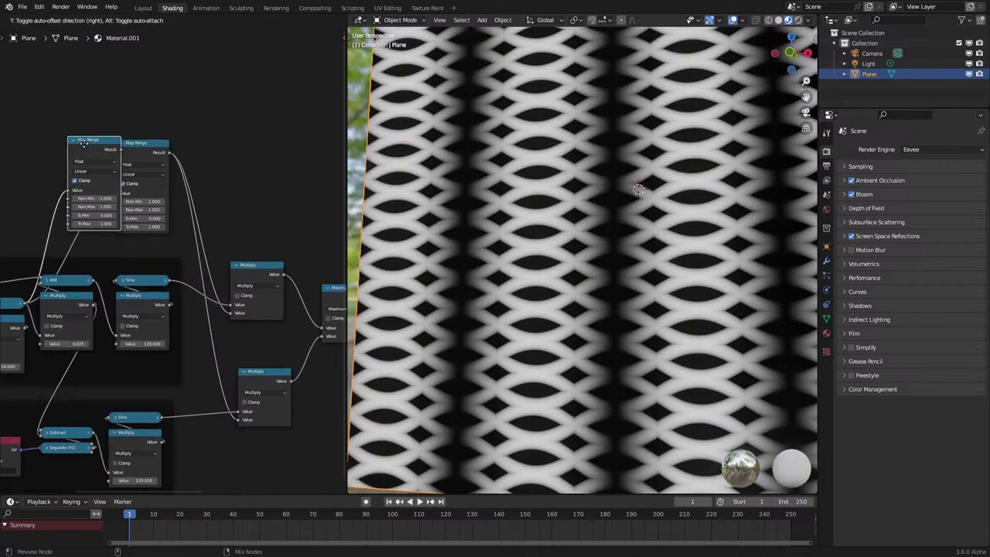
{"action": "left_click", "coordinate": [69, 133]}
Set the copied Map Range's From Min to 1 and From Max to -1, and feed it into the lower Multiply's second value.
{"action": "key", "text": "minus"}
{"action": "key", "text": "minus"}
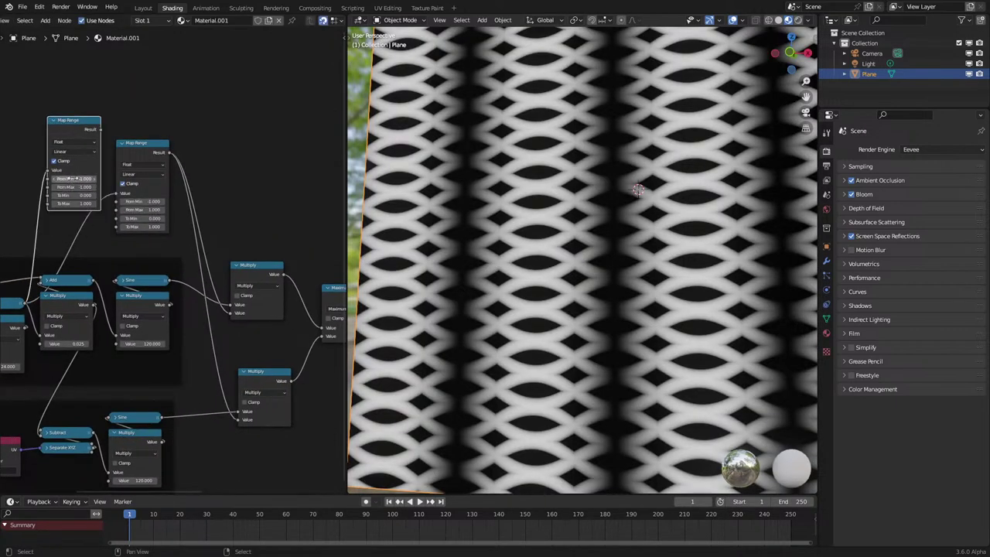
{"action": "left_click_drag", "start_coordinate": [96, 139], "coordinate": [238, 419]}
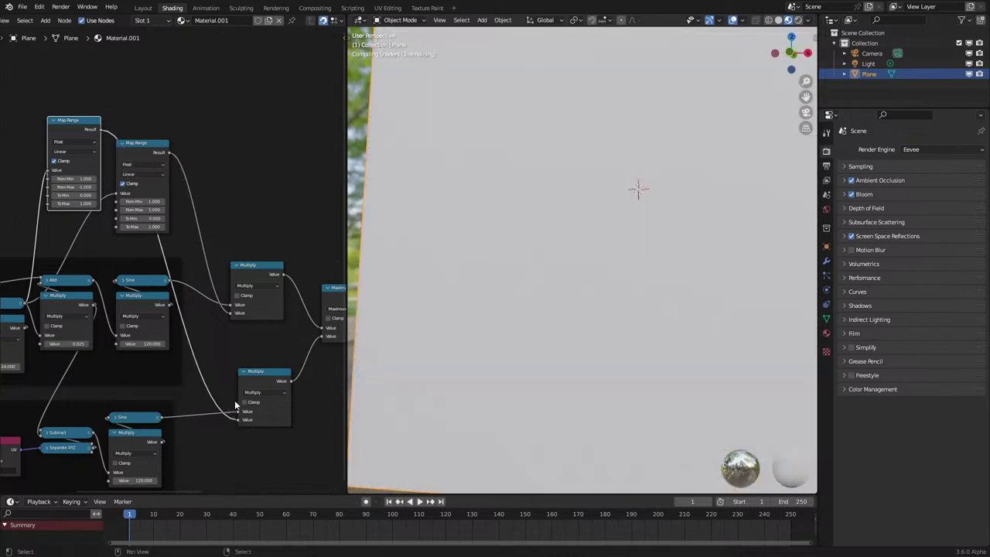
{"action": "scroll", "coordinate": [567, 313], "scroll_direction": "down", "scroll_amount": 6}
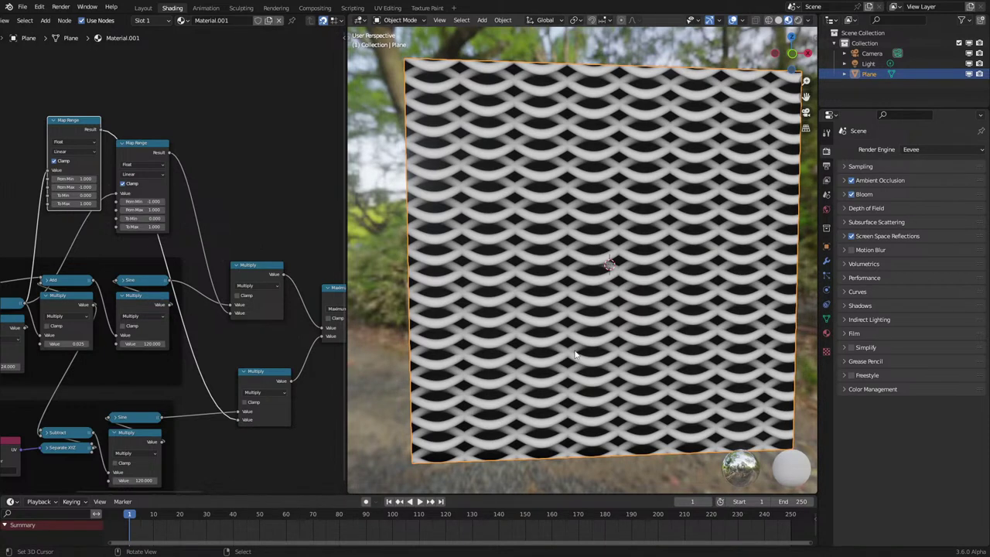
Duplicate the upper frame's first Sine node, without its links, into the empty space above the frame and before the Map Ranges.
{"action": "middle_click_drag", "start_coordinate": [152, 297], "coordinate": [322, 306]}
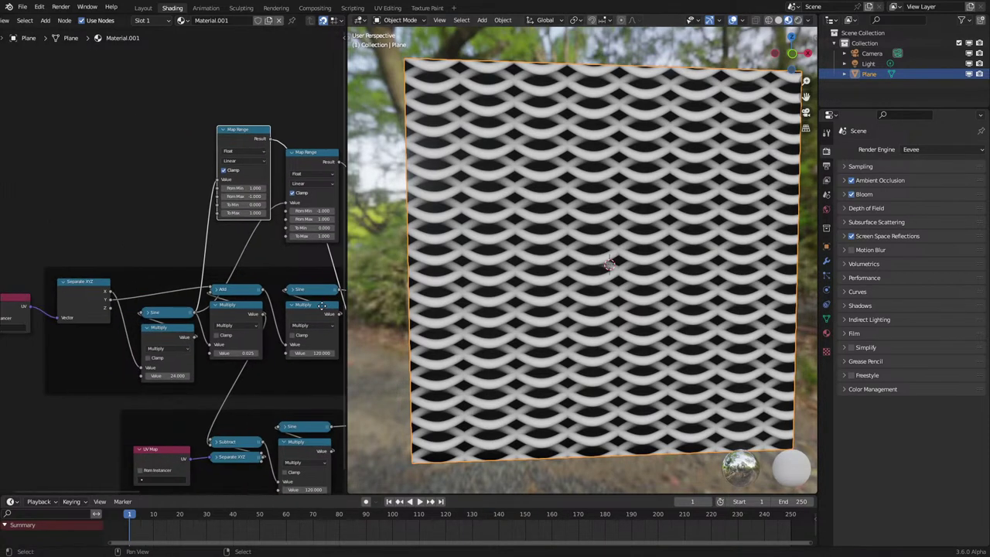
{"action": "left_click", "coordinate": [170, 314]}
{"action": "key", "text": "g"}
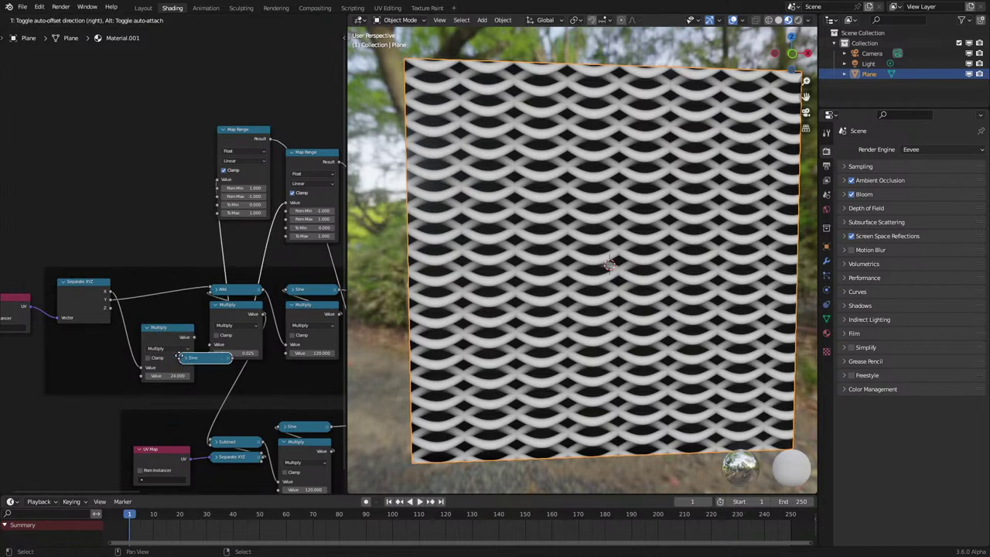
{"action": "right_click", "coordinate": [160, 330]}
{"action": "key", "text": "shift+d"}
{"action": "left_click", "coordinate": [127, 193]}
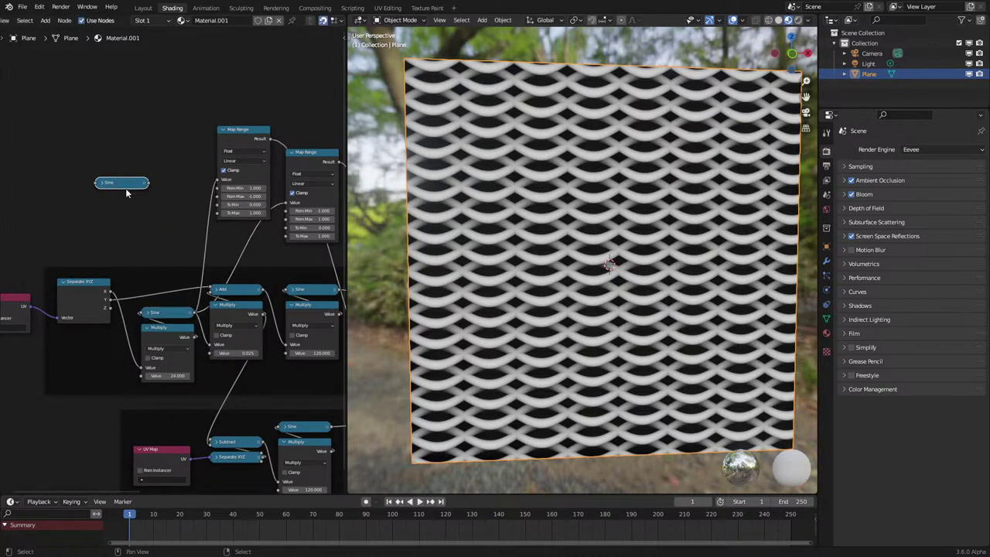
Insert an Add math node fed by the 24.000 Multiply, chain it through the copied Sine into the first Map Range, and reposition the pair.
{"action": "key", "text": "shift+a"}
{"action": "type", "text": "ad"}
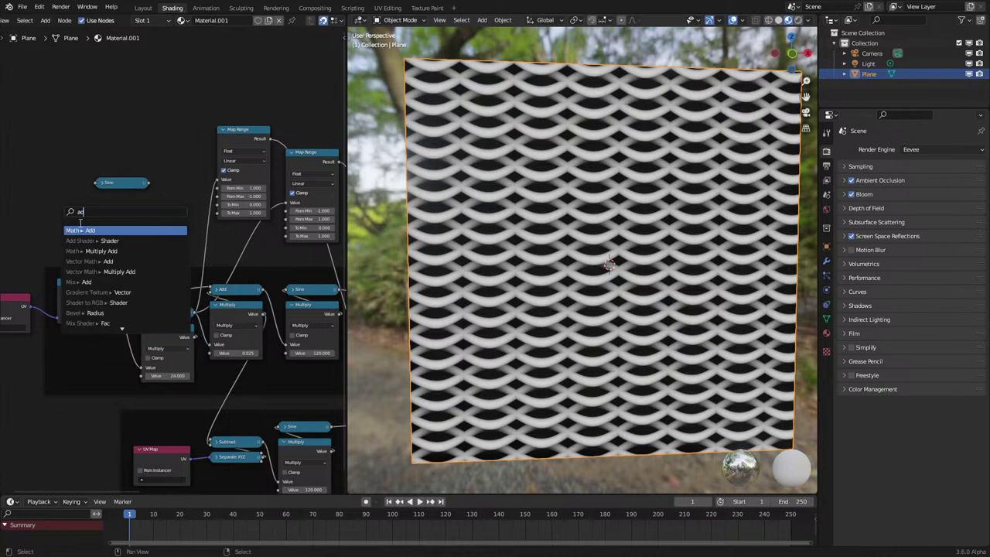
{"action": "key", "text": "Return"}
{"action": "left_click_drag", "start_coordinate": [57, 170], "coordinate": [217, 179]}
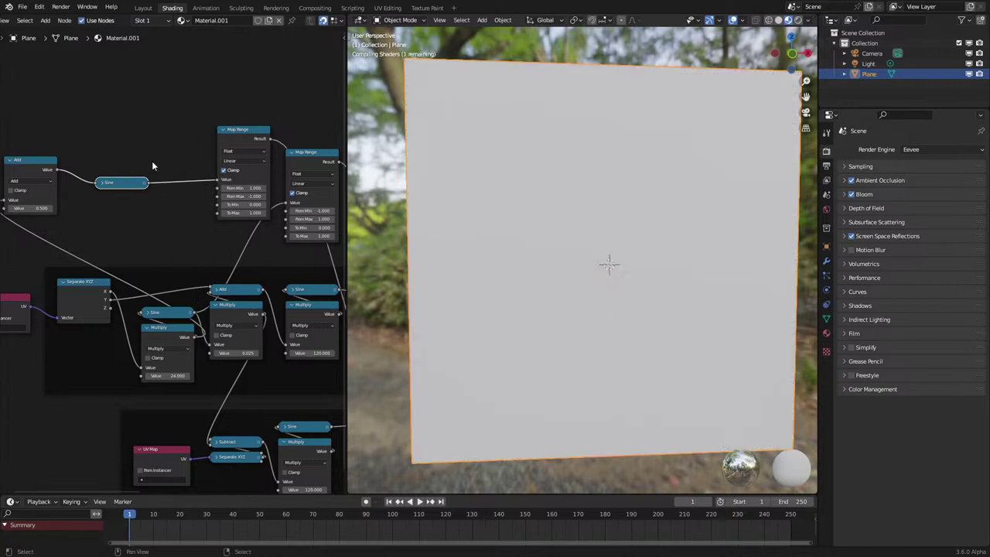
{"action": "left_click_drag", "start_coordinate": [28, 131], "coordinate": [109, 215]}
{"action": "key", "text": "g"}
{"action": "left_click", "coordinate": [128, 197]}
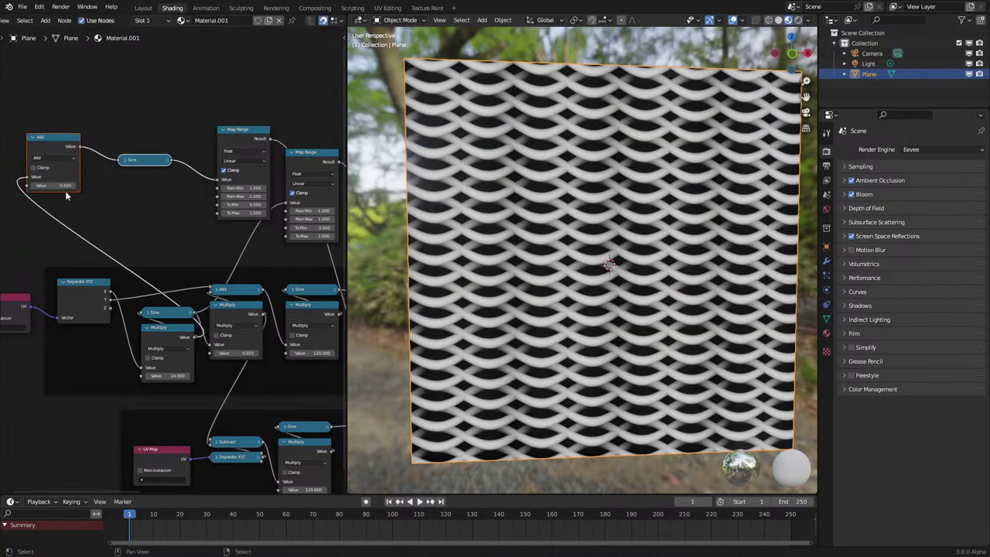
Lower the Add node's second value to about -2.01, and connect the copied Sine to the second Map Range's Value input too.
{"action": "left_click_drag", "start_coordinate": [64, 185], "coordinate": [9, 186]}
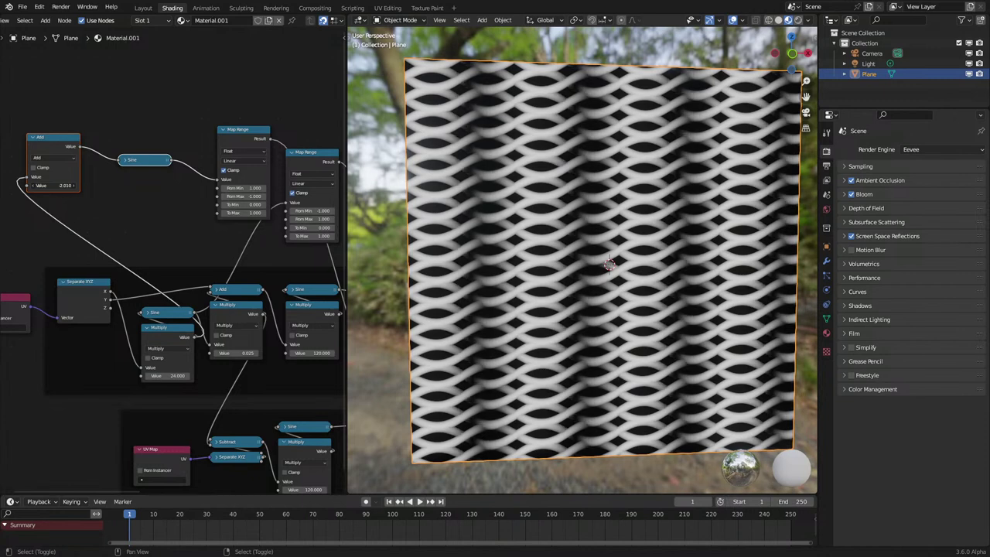
{"action": "right_click", "coordinate": [52, 185]}
{"action": "left_click_drag", "start_coordinate": [169, 160], "coordinate": [286, 202]}
Try different phase offsets in the Add node, including 0 and 0.6, and settle on 1.72.
{"action": "left_click_drag", "start_coordinate": [68, 186], "coordinate": [59, 186], "text": "shift"}
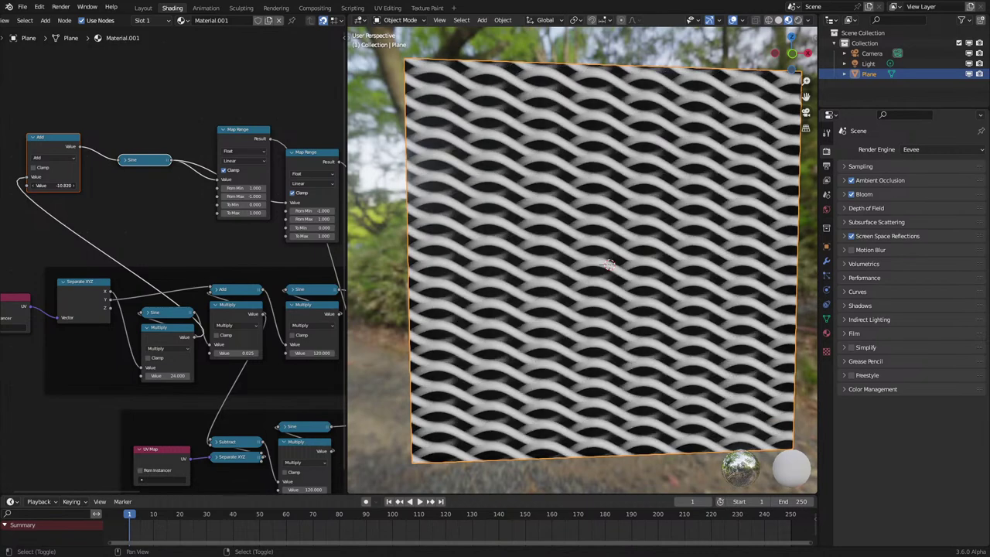
{"action": "left_click_drag", "start_coordinate": [68, 185], "coordinate": [118, 186]}
{"action": "left_click", "coordinate": [69, 186]}
{"action": "type", "text": "0"}
{"action": "key", "text": "Return"}
{"action": "type", "text": "0.6"}
{"action": "key", "text": "Return"}
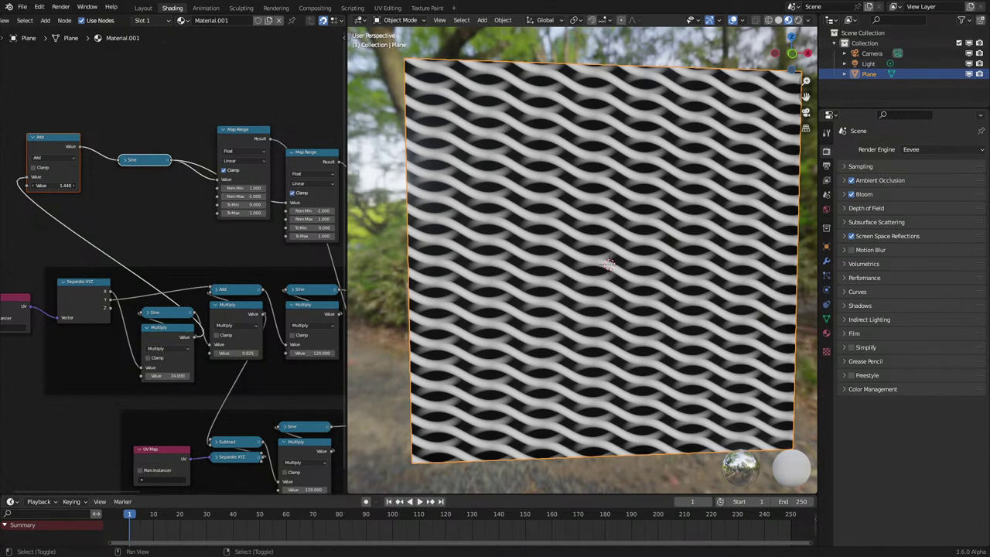
{"action": "left_click_drag", "start_coordinate": [130, 186], "coordinate": [142, 187], "text": "shift"}
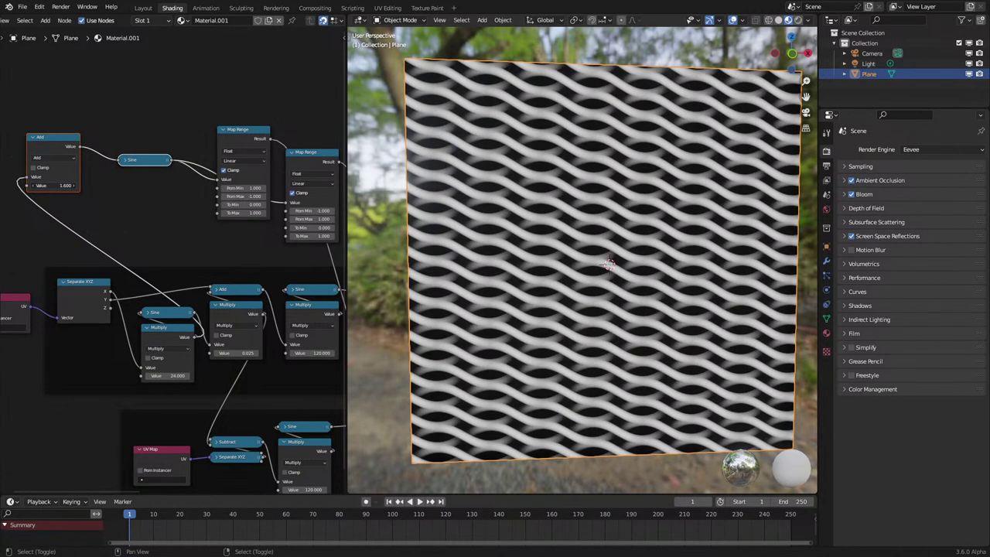
Shift Add and Sine closer to the Map Ranges, and try From Min 0.5 and From Max -0.5 on the first Map Range.
{"action": "left_click_drag", "start_coordinate": [50, 123], "coordinate": [135, 183]}
{"action": "key", "text": "g"}
{"action": "left_click", "coordinate": [175, 198]}
{"action": "left_click", "coordinate": [246, 187]}
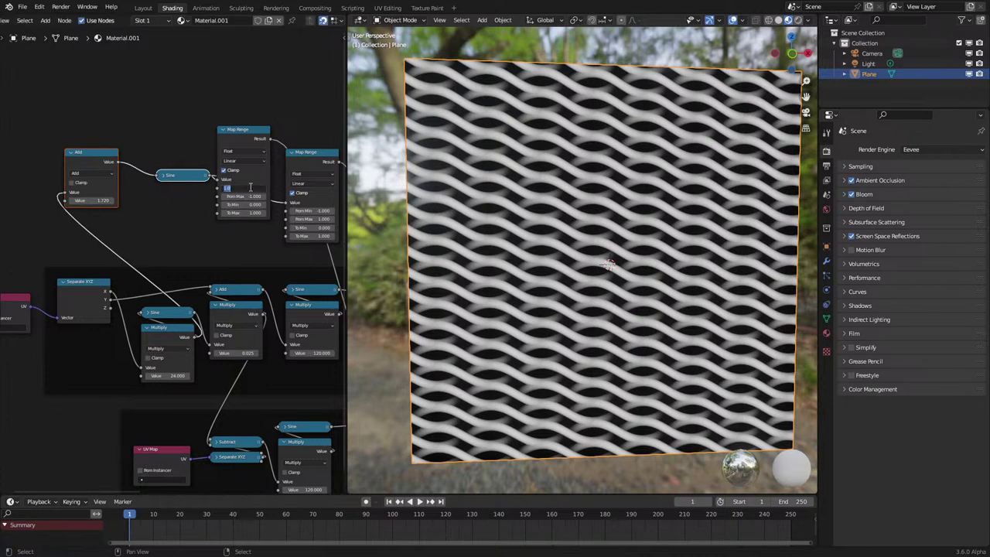
{"action": "type", "text": "0.5"}
{"action": "key", "text": "Tab"}
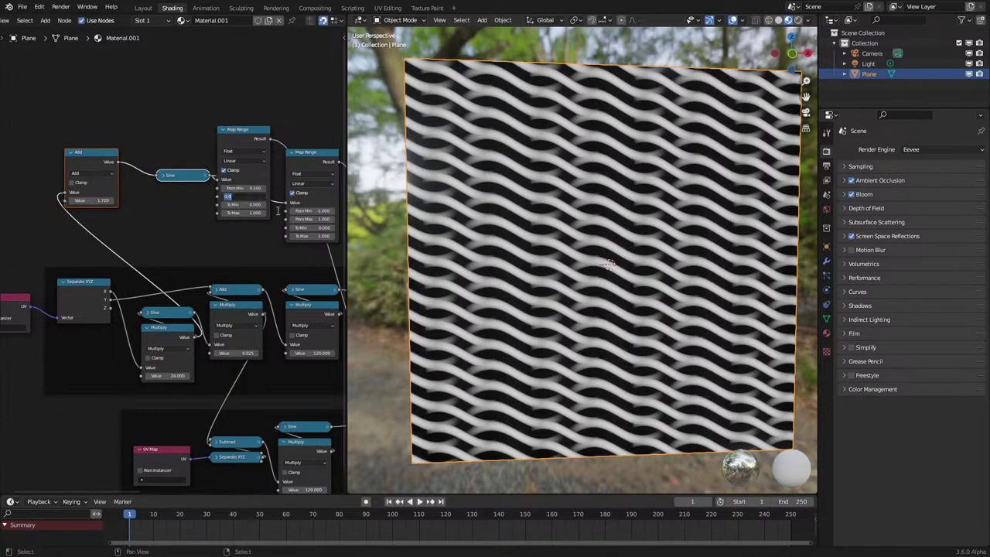
{"action": "key", "text": "Return"}
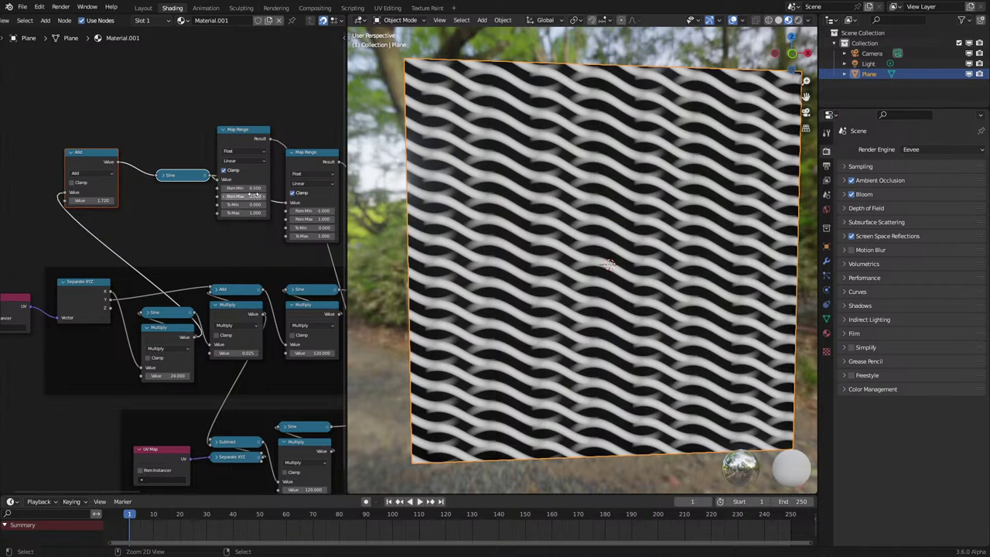
Try the narrower range on the second Map Range too, with From Min -0.5 and From Max 0.5.
{"action": "key", "text": "ctrl+c"}
{"action": "key", "text": "ctrl+v"}
{"action": "key", "text": "ctrl+v"}
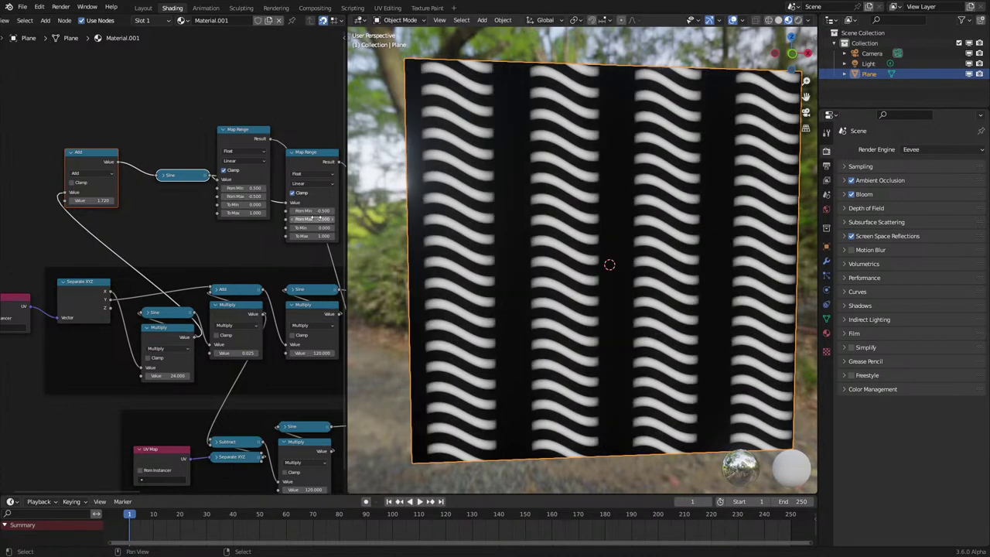
{"action": "key", "text": "minus"}
{"action": "scroll", "coordinate": [317, 219], "scroll_direction": "up", "scroll_amount": 3}
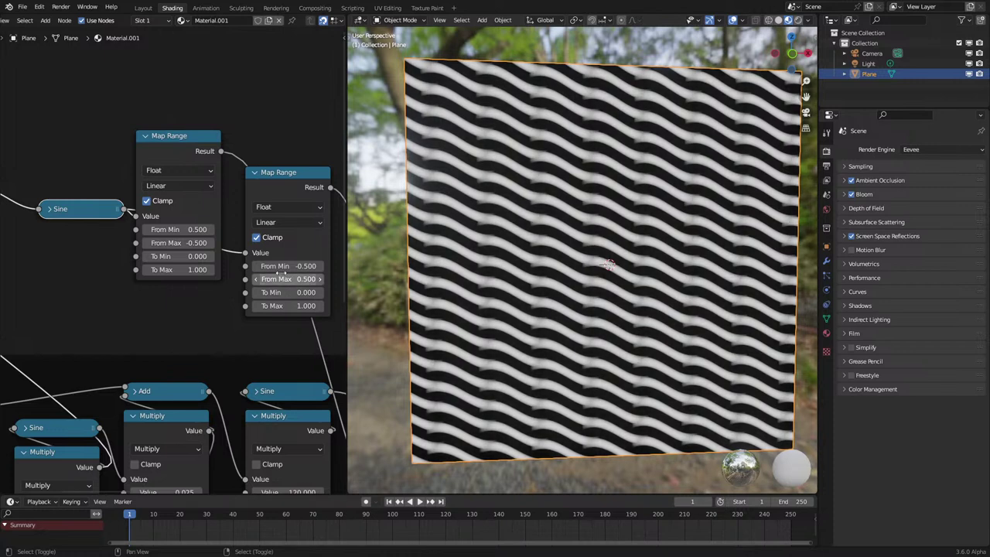
{"action": "mouse_move", "coordinate": [287, 266]}
{"action": "left_mouse_down"}
{"action": "mouse_move", "coordinate": [251, 266]}
{"action": "mouse_move", "coordinate": [288, 266]}
{"action": "left_mouse_up"}
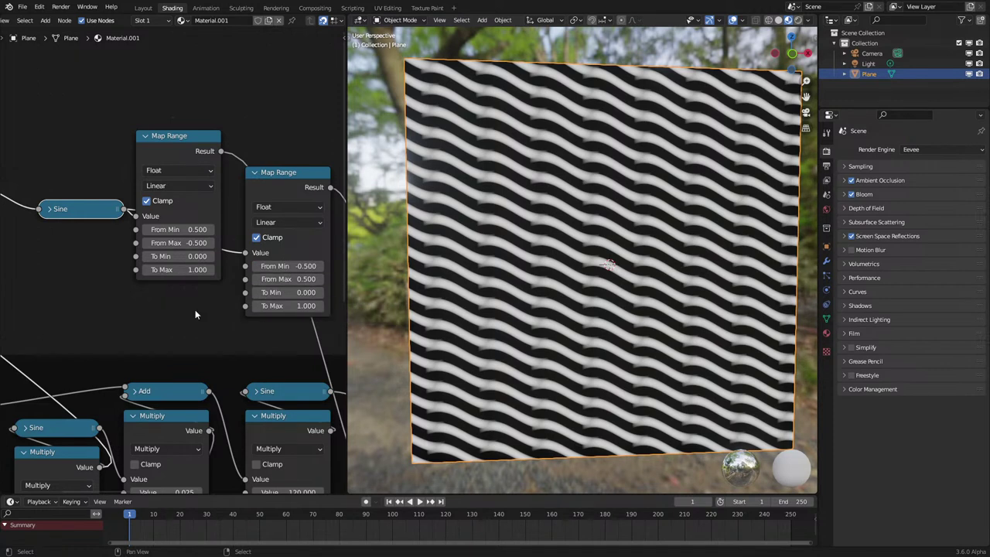
Try another offset in the Add node, and undo the recent edits back to before the Map Range limits and node positions were changed.
{"action": "middle_click_drag", "start_coordinate": [134, 251], "coordinate": [259, 276]}
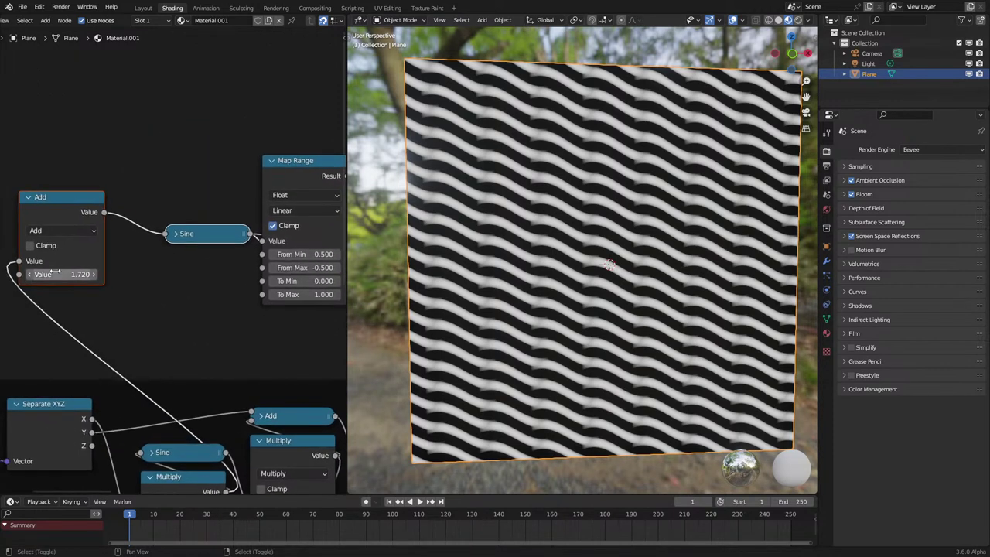
{"action": "left_click_drag", "start_coordinate": [116, 274], "coordinate": [51, 274]}
{"action": "key", "text": "ctrl+z"}
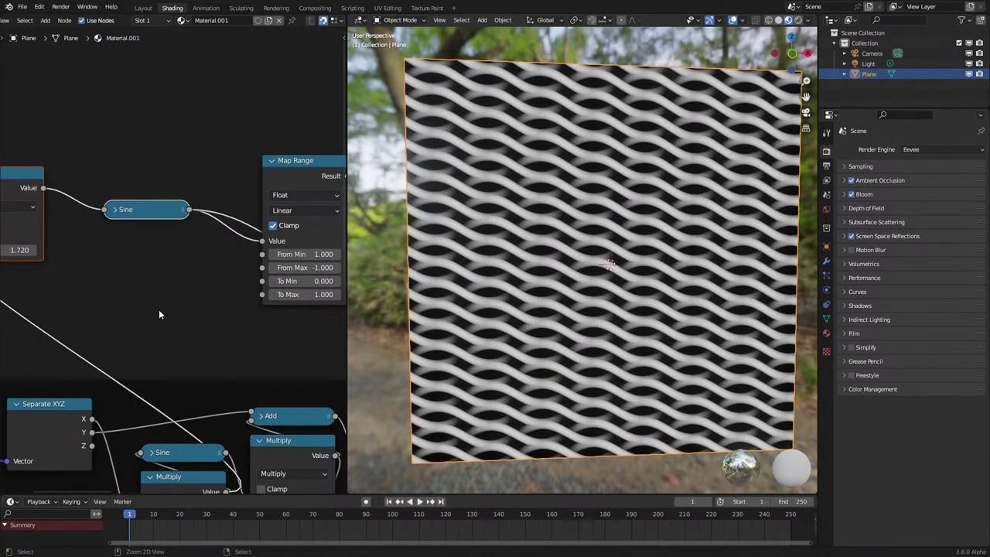
Set the Add node's second value to about -0.62, and tuck the node directly beneath the copied Sine.
{"action": "middle_click_drag", "start_coordinate": [147, 284], "coordinate": [207, 289]}
{"action": "left_click_drag", "start_coordinate": [86, 257], "coordinate": [0, 257]}
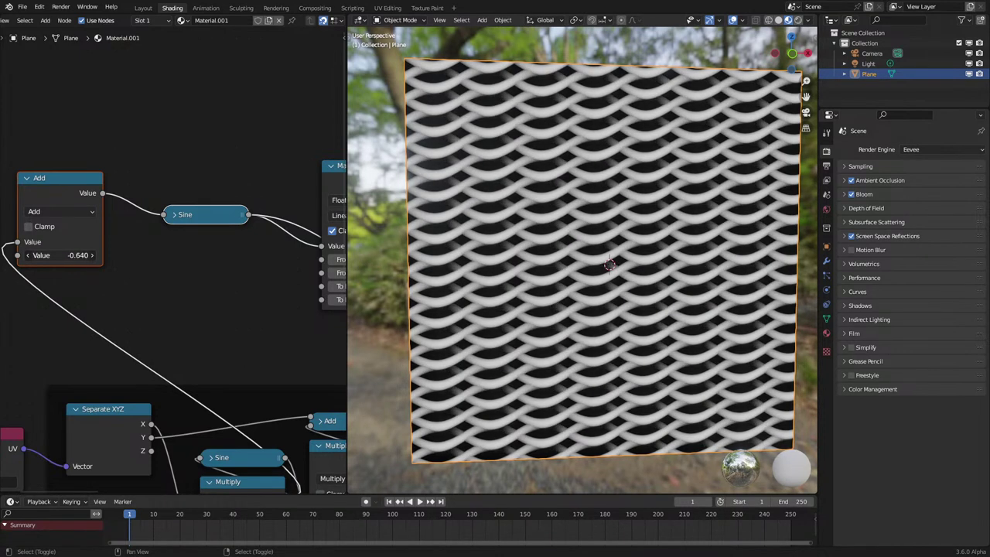
{"action": "left_click_drag", "start_coordinate": [95, 190], "coordinate": [238, 256]}
{"action": "scroll", "coordinate": [232, 259], "scroll_direction": "down", "scroll_amount": 1}
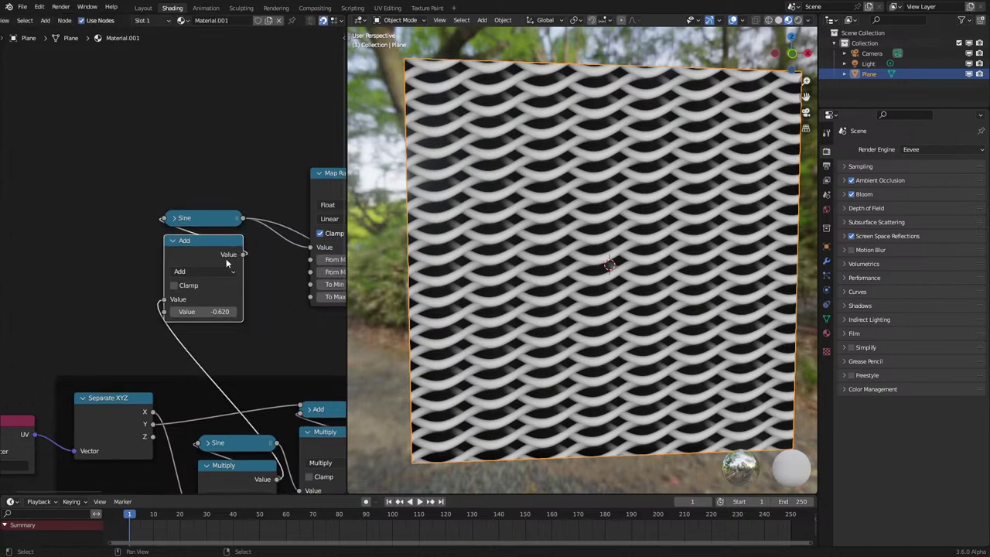
{"action": "scroll", "coordinate": [226, 263], "scroll_direction": "up", "scroll_amount": 1}
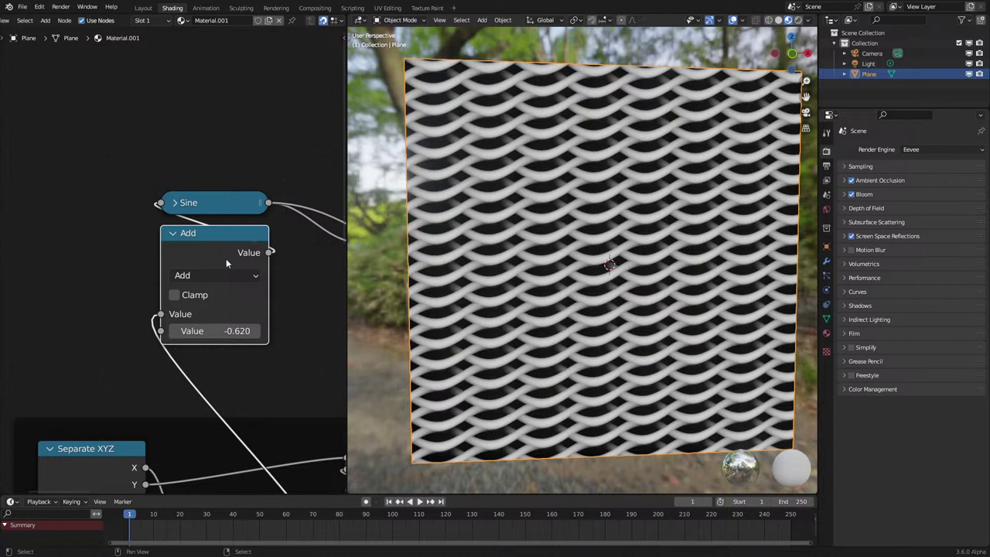
Move the copied Sine and its Add node together closer to the Map Ranges.
{"action": "scroll", "coordinate": [210, 211], "scroll_direction": "down", "scroll_amount": 4}
{"action": "left_click_drag", "start_coordinate": [188, 183], "coordinate": [238, 280]}
{"action": "left_click_drag", "start_coordinate": [212, 239], "coordinate": [245, 262]}
{"action": "scroll", "coordinate": [243, 255], "scroll_direction": "down", "scroll_amount": 1}
{"action": "middle_click_drag", "start_coordinate": [207, 184], "coordinate": [148, 247]}
{"action": "scroll", "coordinate": [149, 247], "scroll_direction": "down", "scroll_amount": 1}
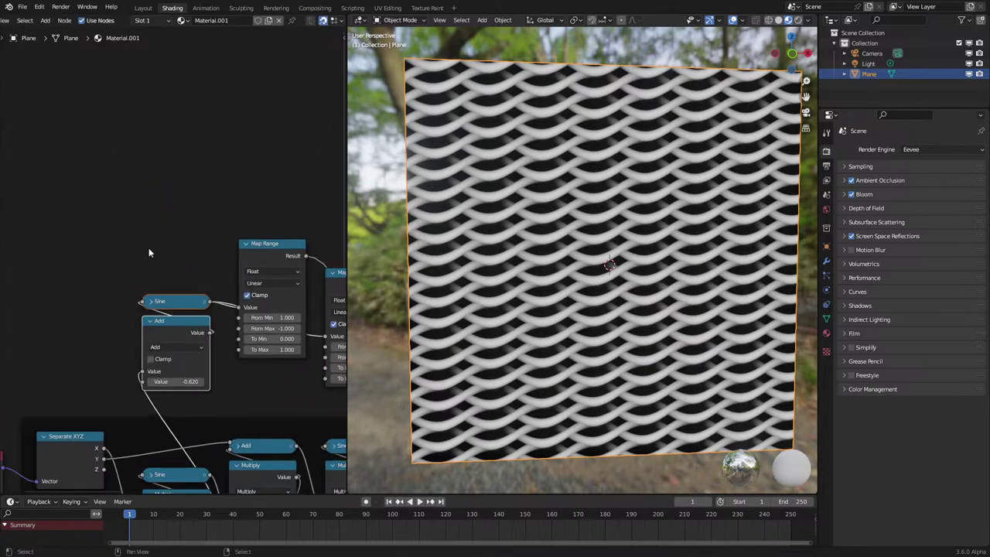
Rearrange the Map Ranges so the 1 to -1 one is stacked directly above the -1 to 1 one.
{"action": "left_click_drag", "start_coordinate": [149, 247], "coordinate": [257, 356]}
{"action": "key", "text": "g"}
{"action": "left_click", "coordinate": [257, 296]}
{"action": "scroll", "coordinate": [246, 271], "scroll_direction": "down", "scroll_amount": 1}
{"action": "middle_click_drag", "start_coordinate": [263, 273], "coordinate": [171, 299]}
{"action": "key", "text": "g"}
{"action": "left_click", "coordinate": [258, 259]}
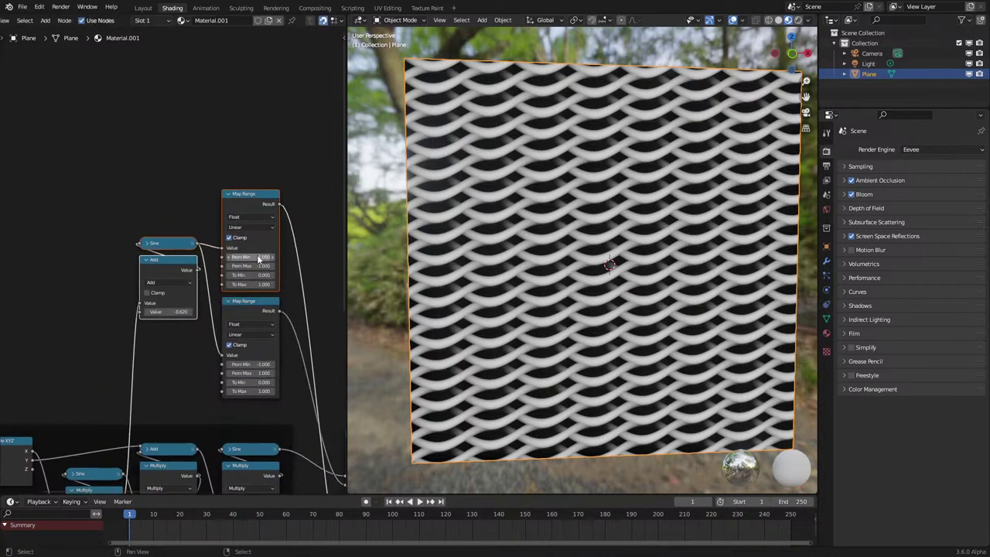
Move the Sine and Add pair down so it sits midway beside the stacked Map Ranges.
{"action": "scroll", "coordinate": [139, 228], "scroll_direction": "up", "scroll_amount": 1}
{"action": "left_click_drag", "start_coordinate": [107, 211], "coordinate": [168, 296]}
{"action": "key", "text": "g"}
{"action": "left_click", "coordinate": [167, 309]}
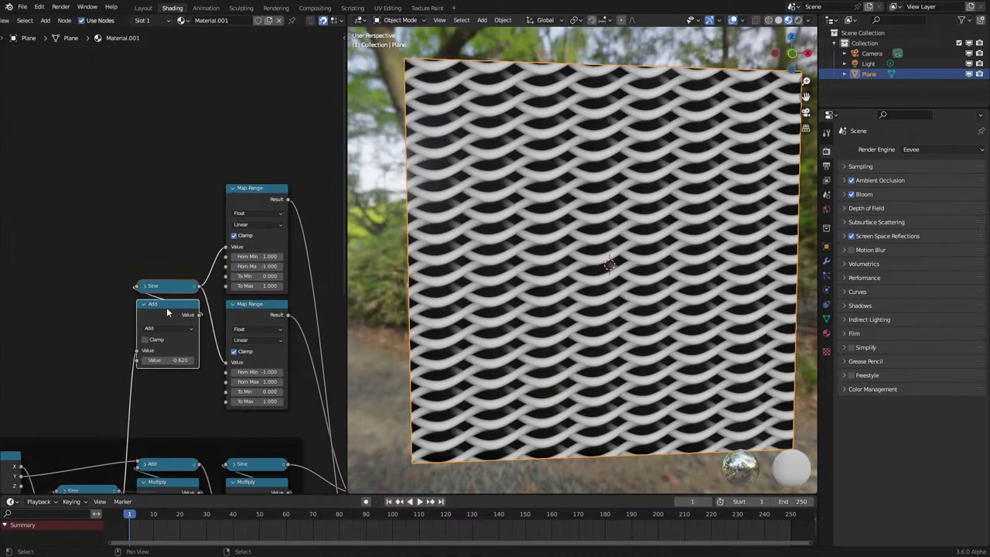
Adjust the Add node's phase offset to about -3.86 and examine the weave up close on the plane.
{"action": "left_click_drag", "start_coordinate": [177, 360], "coordinate": [130, 359], "text": "shift"}
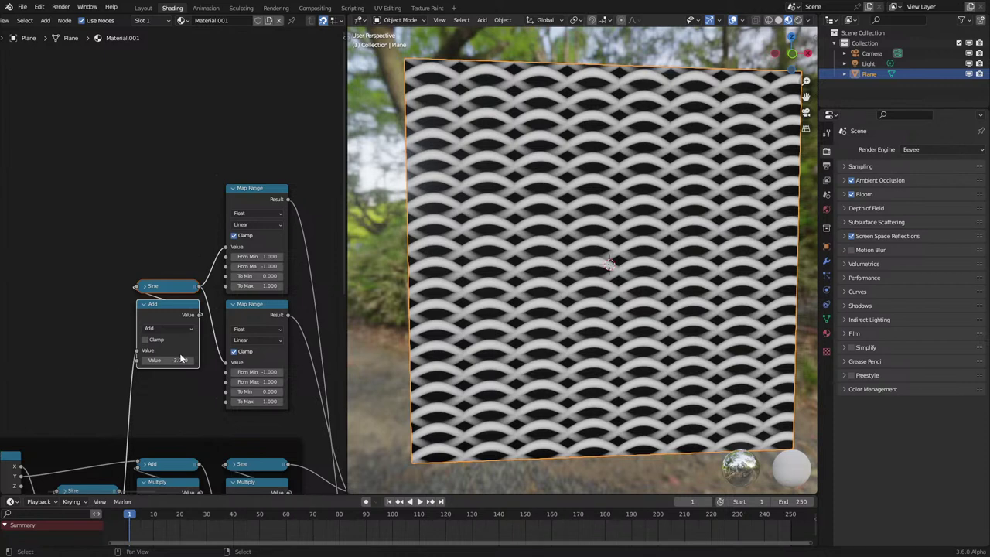
{"action": "scroll", "coordinate": [180, 360], "scroll_direction": "up", "scroll_amount": 1}
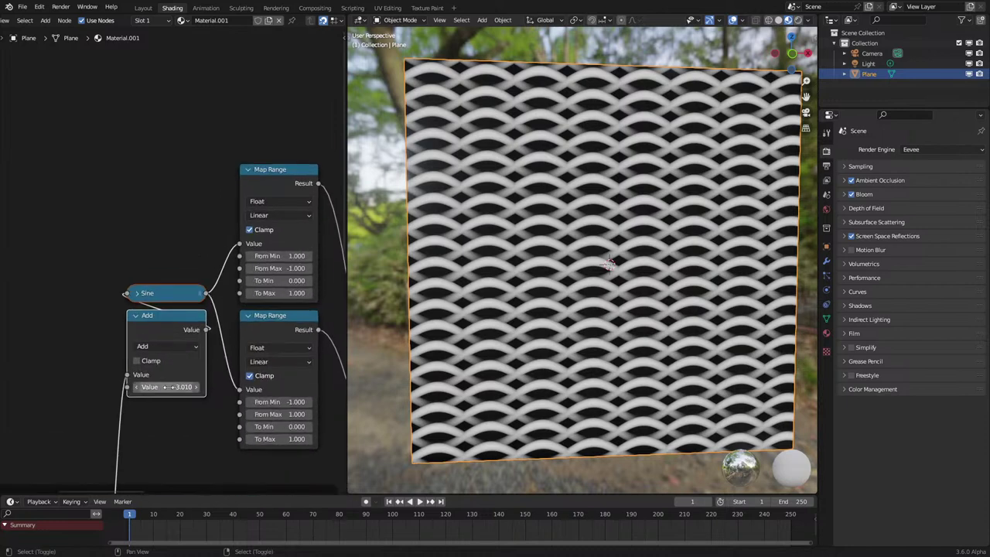
{"action": "left_click_drag", "start_coordinate": [168, 387], "coordinate": [125, 386]}
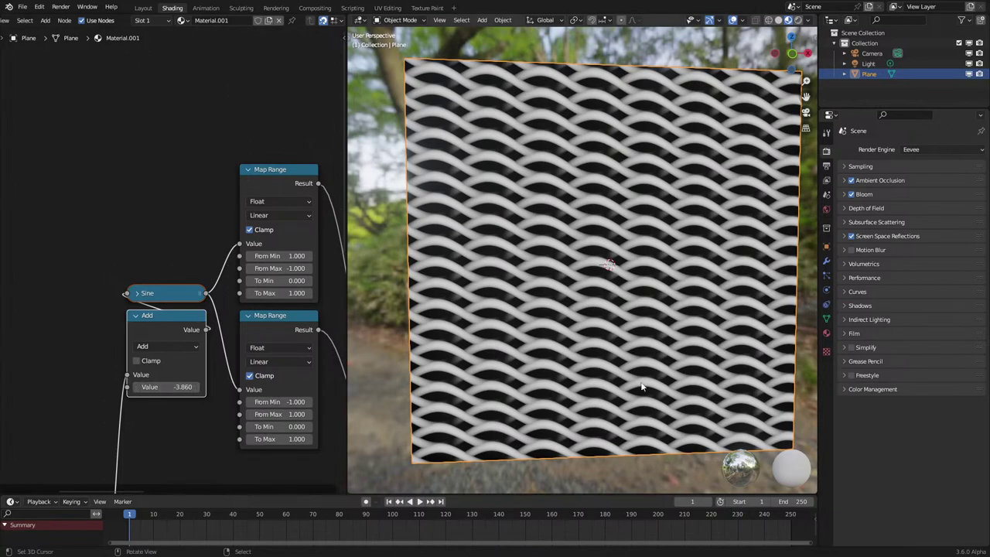
{"action": "scroll", "coordinate": [632, 383], "scroll_direction": "up", "scroll_amount": 1}
{"action": "scroll", "coordinate": [634, 382], "scroll_direction": "up", "scroll_amount": 2}
{"action": "mouse_move", "coordinate": [634, 383]}
{"action": "middle_mouse_down"}
{"action": "mouse_move", "coordinate": [634, 405]}
{"action": "mouse_move", "coordinate": [631, 368]}
{"action": "middle_mouse_up"}
{"action": "scroll", "coordinate": [635, 405], "scroll_direction": "down", "scroll_amount": 3}
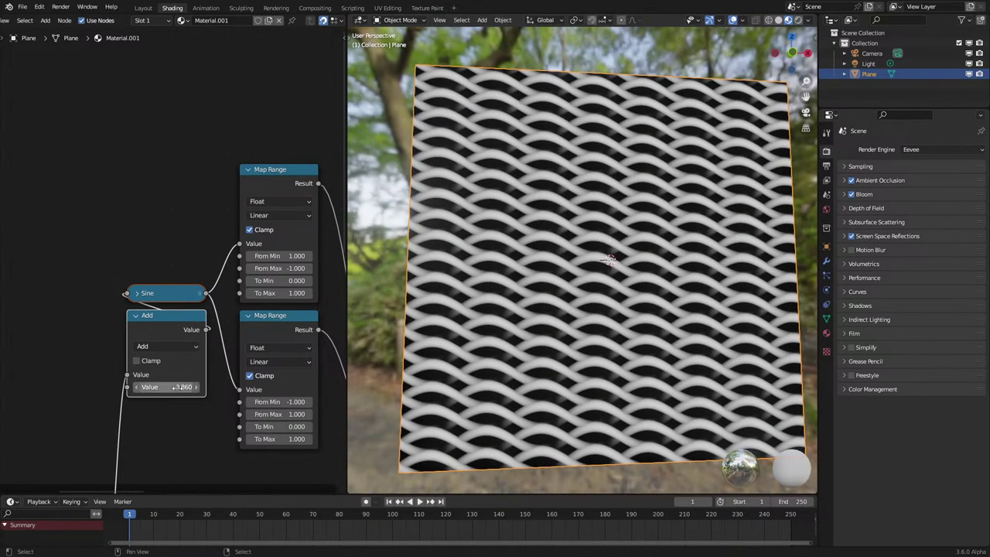
{"action": "mouse_move", "coordinate": [177, 387]}
{"action": "left_mouse_down", "text": "shift"}
{"action": "mouse_move", "coordinate": [161, 387]}
{"action": "mouse_move", "coordinate": [177, 387]}
{"action": "left_mouse_up", "text": "shift"}
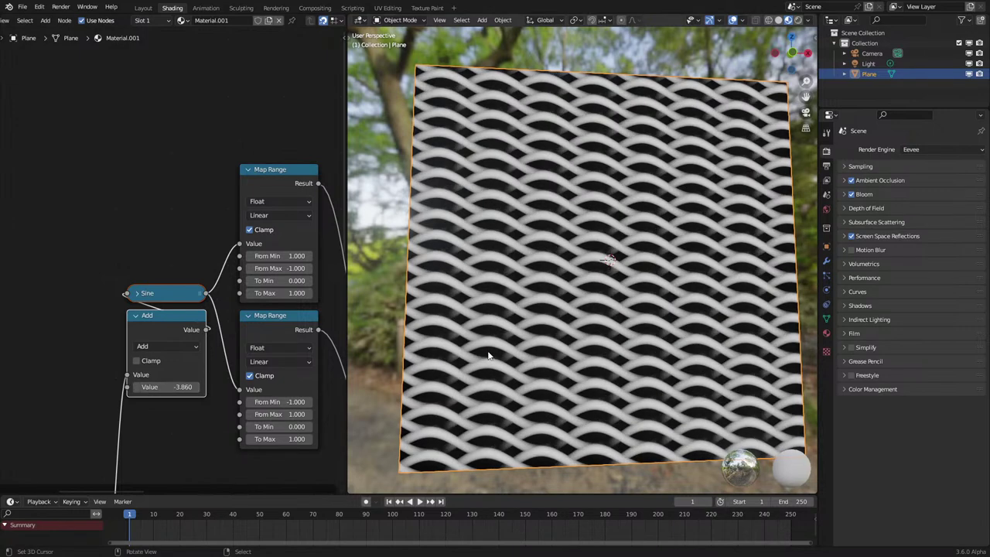
{"action": "middle_click_drag", "start_coordinate": [488, 356], "coordinate": [487, 383]}
Duplicate Add and Sine with their input links below the originals, and feed the copied Sine into the lower Map Range.
{"action": "scroll", "coordinate": [173, 318], "scroll_direction": "down", "scroll_amount": 3}
{"action": "left_click_drag", "start_coordinate": [168, 304], "coordinate": [161, 342]}
{"action": "key", "text": "ctrl+shift+d"}
{"action": "left_click", "coordinate": [156, 366]}
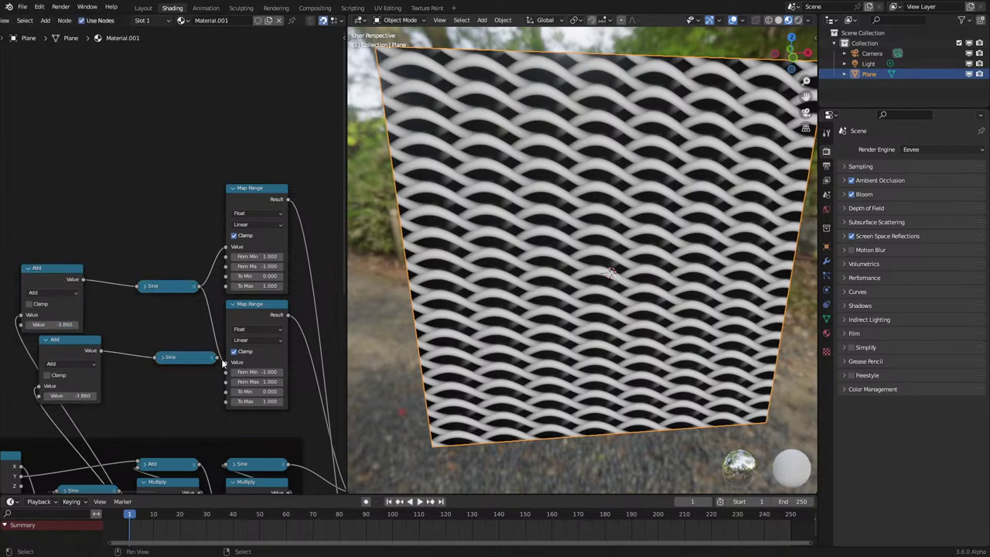
{"action": "left_click_drag", "start_coordinate": [82, 349], "coordinate": [127, 364]}
{"action": "scroll", "coordinate": [104, 461], "scroll_direction": "up", "scroll_amount": 3}
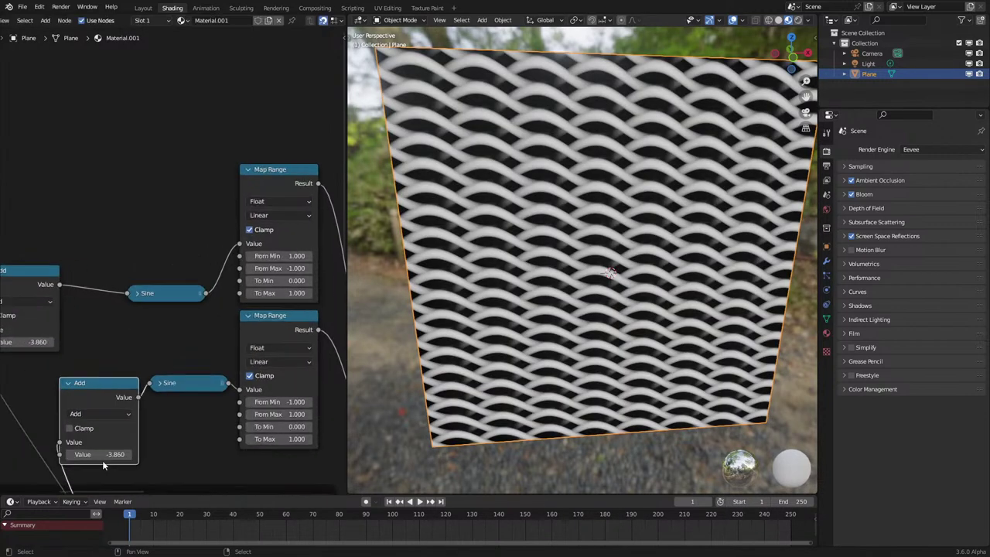
Try an offset of -3.7 in the lower Add node and examine the weave on the plane.
{"action": "left_click_drag", "start_coordinate": [100, 455], "coordinate": [68, 456]}
{"action": "key", "text": "Return"}
{"action": "middle_click_drag", "start_coordinate": [606, 450], "coordinate": [611, 400]}
{"action": "scroll", "coordinate": [607, 448], "scroll_direction": "down", "scroll_amount": 4}
{"action": "scroll", "coordinate": [641, 397], "scroll_direction": "up", "scroll_amount": 3}
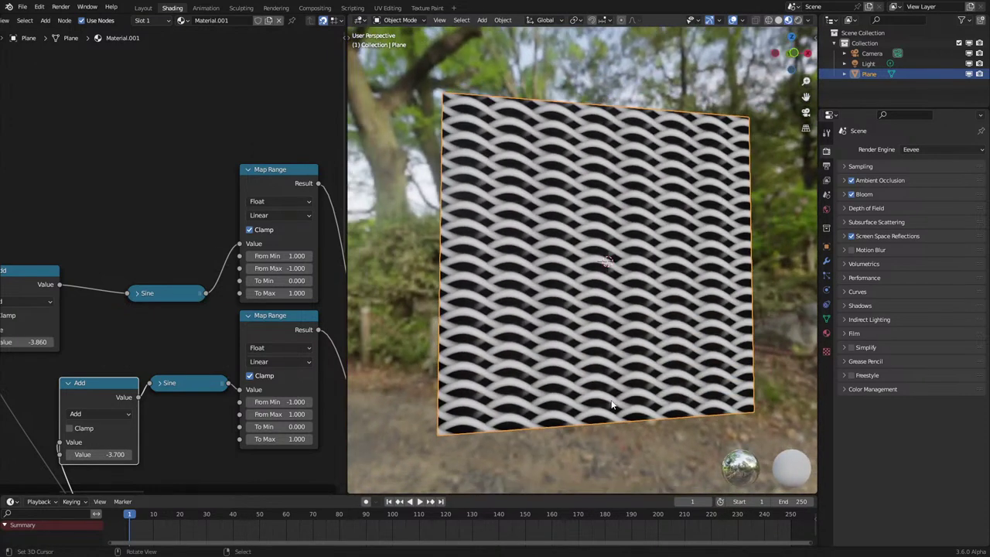
{"action": "scroll", "coordinate": [616, 399], "scroll_direction": "up", "scroll_amount": 5}
Feed the upper Add node into the lower Sine as well, and delete the lower Add node.
{"action": "middle_click_drag", "start_coordinate": [128, 360], "coordinate": [190, 321]}
{"action": "left_click_drag", "start_coordinate": [120, 245], "coordinate": [164, 321]}
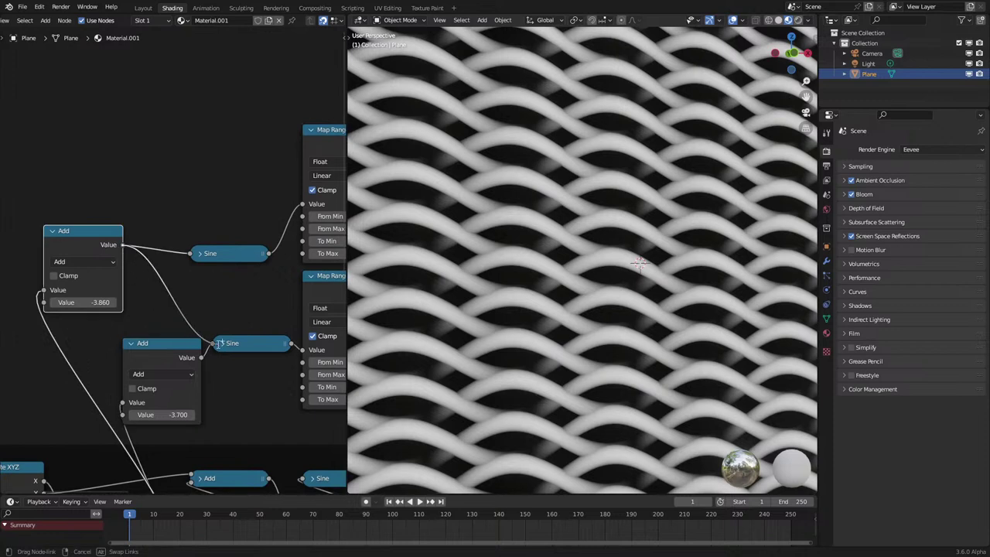
{"action": "left_click_drag", "start_coordinate": [219, 344], "coordinate": [217, 344]}
{"action": "left_click", "coordinate": [165, 357]}
{"action": "key", "text": "x"}
Move the Add node away from the Sine nodes and route its two output links through one shared reroute point.
{"action": "middle_click_drag", "start_coordinate": [141, 283], "coordinate": [216, 306]}
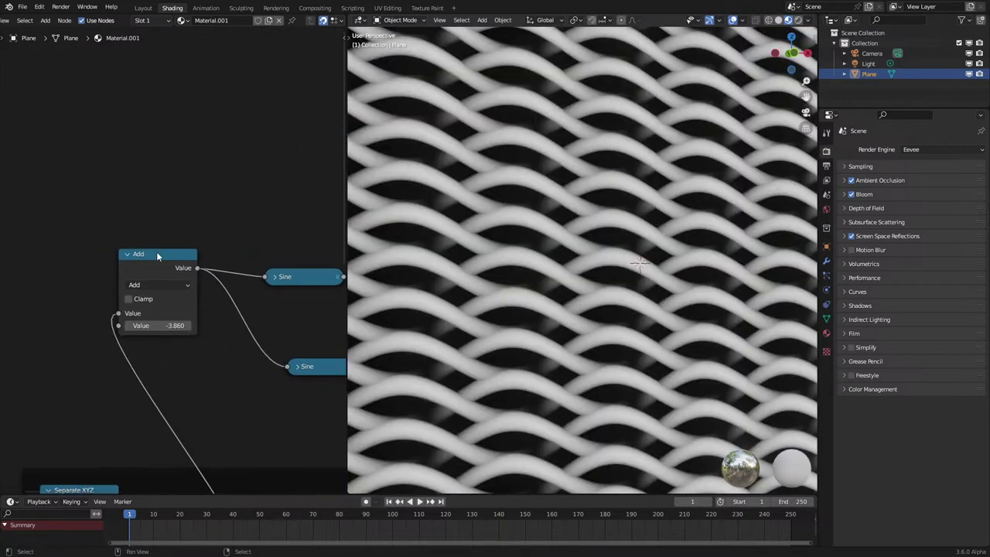
{"action": "left_click_drag", "start_coordinate": [157, 253], "coordinate": [39, 269]}
{"action": "right_click_drag", "start_coordinate": [154, 269], "coordinate": [145, 345], "text": "shift"}
{"action": "key", "text": "g"}
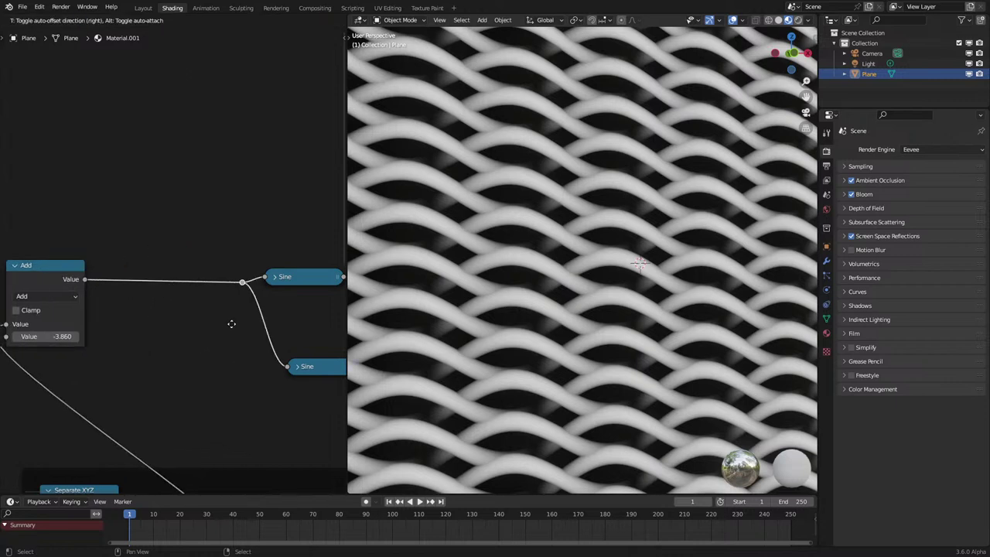
{"action": "left_click", "coordinate": [231, 325]}
Duplicate the Add node onto the link before the reroute, change the copy to Multiply, and set its value to 2.
{"action": "left_click", "coordinate": [51, 280]}
{"action": "key", "text": "shift+d"}
{"action": "left_click", "coordinate": [150, 279]}
{"action": "left_click", "coordinate": [163, 296]}
{"action": "key", "text": "m"}
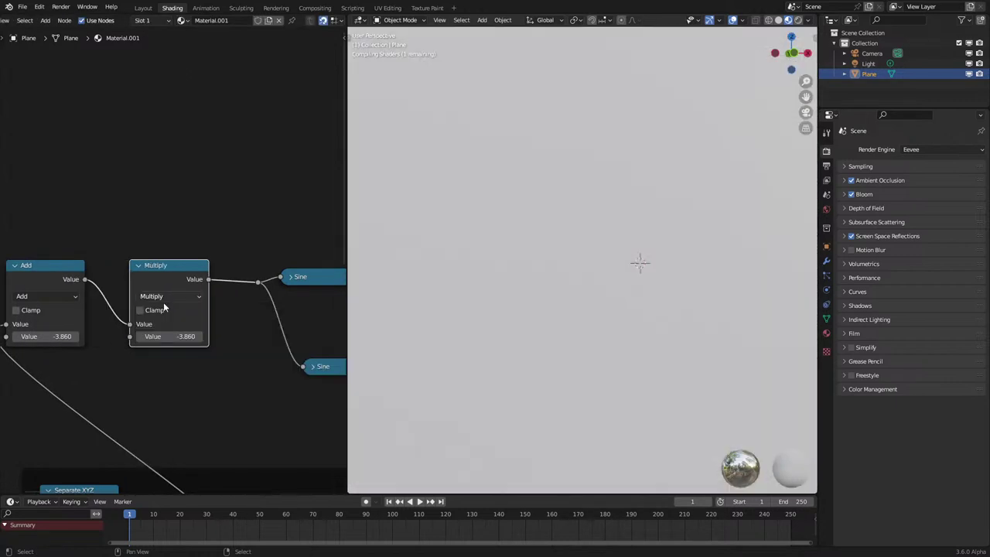
{"action": "double_click", "coordinate": [161, 336]}
{"action": "type", "text": "2"}
{"action": "key", "text": "Return"}
{"action": "scroll", "coordinate": [546, 300], "scroll_direction": "down", "scroll_amount": 4}
{"action": "middle_click_drag", "start_coordinate": [547, 300], "coordinate": [532, 308]}
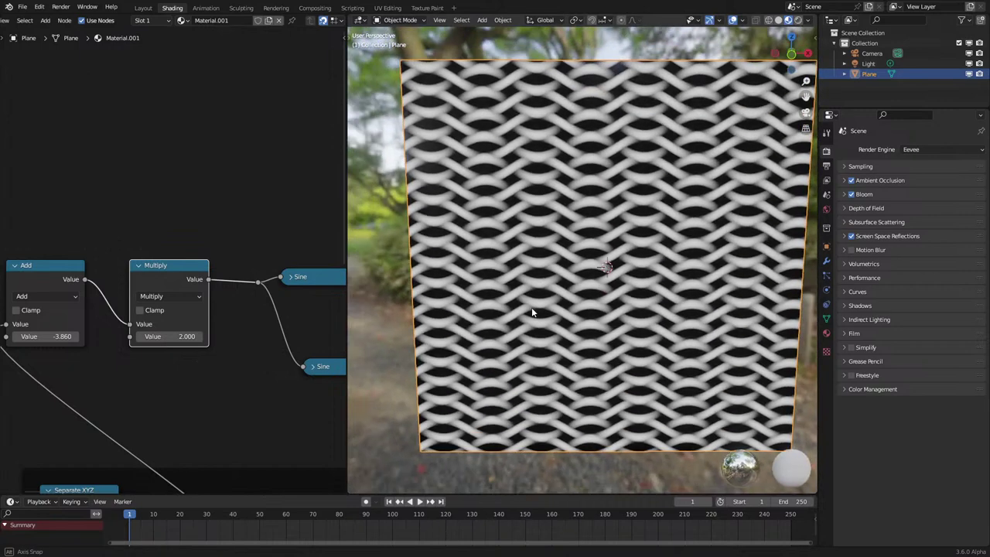
Change the Add node's phase offset to 0.85 and check the weave across the whole plane.
{"action": "left_click_drag", "start_coordinate": [53, 333], "coordinate": [129, 337]}
{"action": "right_click", "coordinate": [54, 333]}
{"action": "type", "text": "0"}
{"action": "key", "text": "Return"}
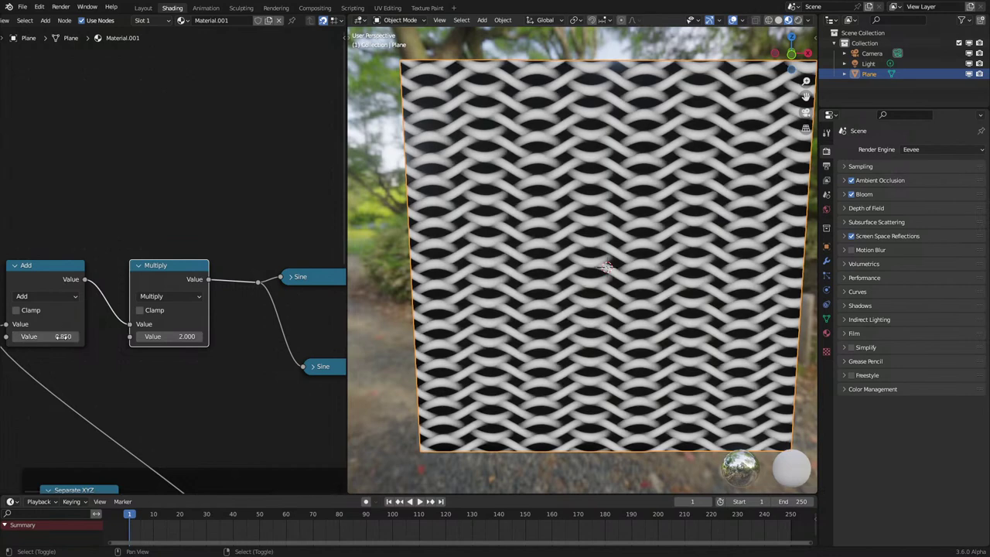
{"action": "mouse_move", "coordinate": [472, 378]}
{"action": "middle_mouse_down"}
{"action": "mouse_move", "coordinate": [486, 355]}
{"action": "mouse_move", "coordinate": [469, 353]}
{"action": "mouse_move", "coordinate": [467, 371]}
{"action": "mouse_move", "coordinate": [480, 379]}
{"action": "middle_mouse_up"}
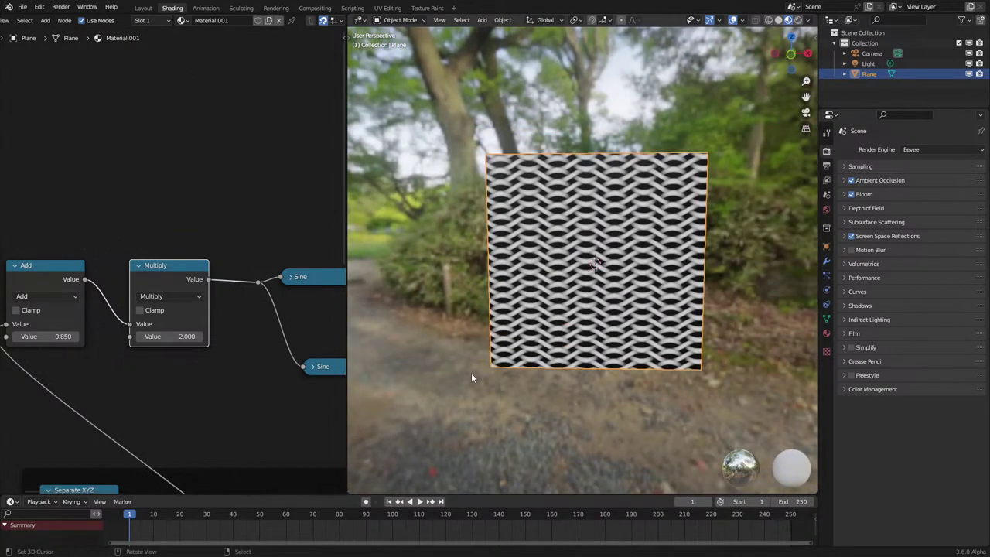
Try a value of 4 in the phase Multiply node, adjust the Add offset, and undo the trial.
{"action": "scroll", "coordinate": [237, 378], "scroll_direction": "up", "scroll_amount": 2}
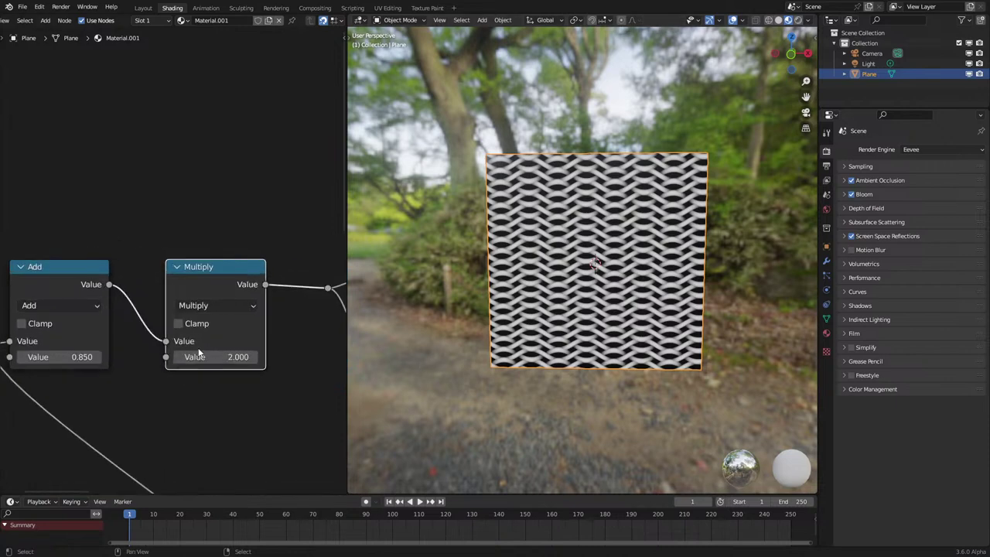
{"action": "key", "text": "Return"}
{"action": "scroll", "coordinate": [583, 259], "scroll_direction": "up", "scroll_amount": 4}
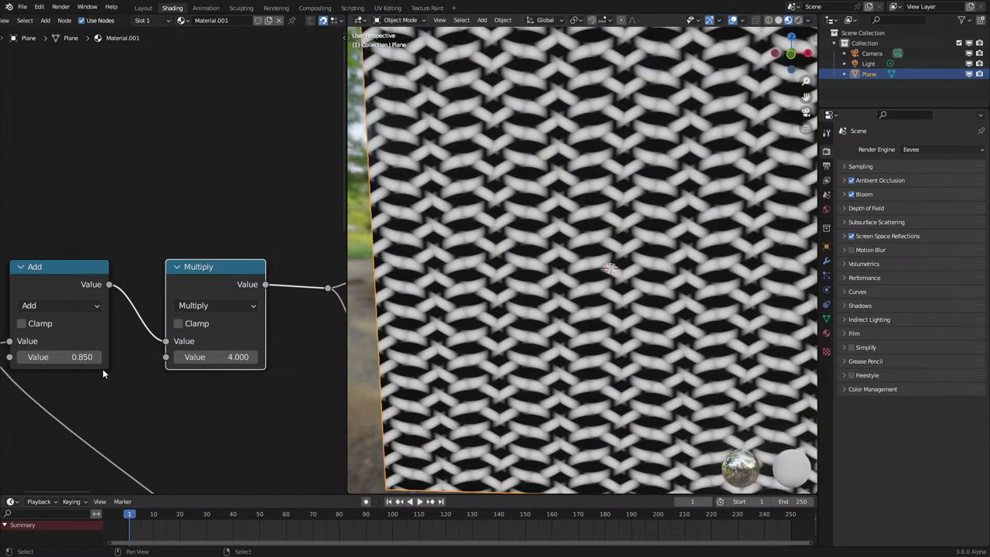
{"action": "left_click_drag", "start_coordinate": [43, 357], "coordinate": [79, 357], "text": "shift"}
{"action": "key", "text": "ctrl+z"}
{"action": "key", "text": "ctrl+z"}
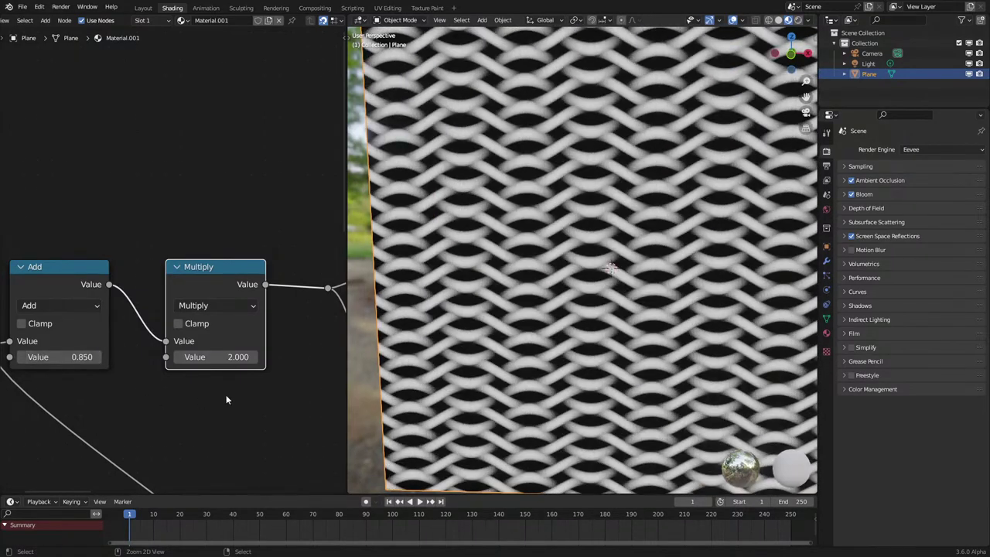
Set the wave amplitude Multiply beneath the collapsed Add to 0.055 and examine the weave on the plane.
{"action": "mouse_move", "coordinate": [480, 370]}
{"action": "middle_mouse_down"}
{"action": "mouse_move", "coordinate": [501, 355]}
{"action": "mouse_move", "coordinate": [526, 362]}
{"action": "mouse_move", "coordinate": [480, 366]}
{"action": "middle_mouse_up"}
{"action": "scroll", "coordinate": [209, 409], "scroll_direction": "down", "scroll_amount": 3}
{"action": "middle_click_drag", "start_coordinate": [174, 457], "coordinate": [111, 277]}
{"action": "scroll", "coordinate": [253, 367], "scroll_direction": "up", "scroll_amount": 1}
{"action": "mouse_move", "coordinate": [249, 391]}
{"action": "left_mouse_down", "text": "shift"}
{"action": "mouse_move", "coordinate": [298, 390]}
{"action": "mouse_move", "coordinate": [263, 390]}
{"action": "left_mouse_up", "text": "shift"}
{"action": "scroll", "coordinate": [536, 354], "scroll_direction": "down", "scroll_amount": 2}
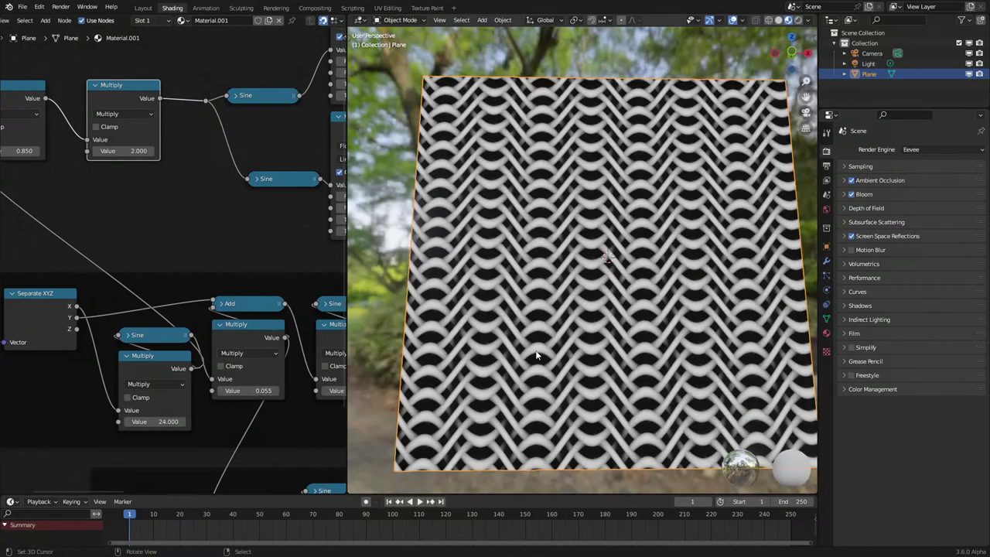
{"action": "middle_click_drag", "start_coordinate": [537, 354], "coordinate": [544, 379]}
{"action": "scroll", "coordinate": [550, 375], "scroll_direction": "up", "scroll_amount": 1}
{"action": "scroll", "coordinate": [536, 379], "scroll_direction": "down", "scroll_amount": 2}
Try a value of 1 in the phase Multiply node with the Add offset, and undo the trial.
{"action": "middle_click_drag", "start_coordinate": [119, 154], "coordinate": [201, 227]}
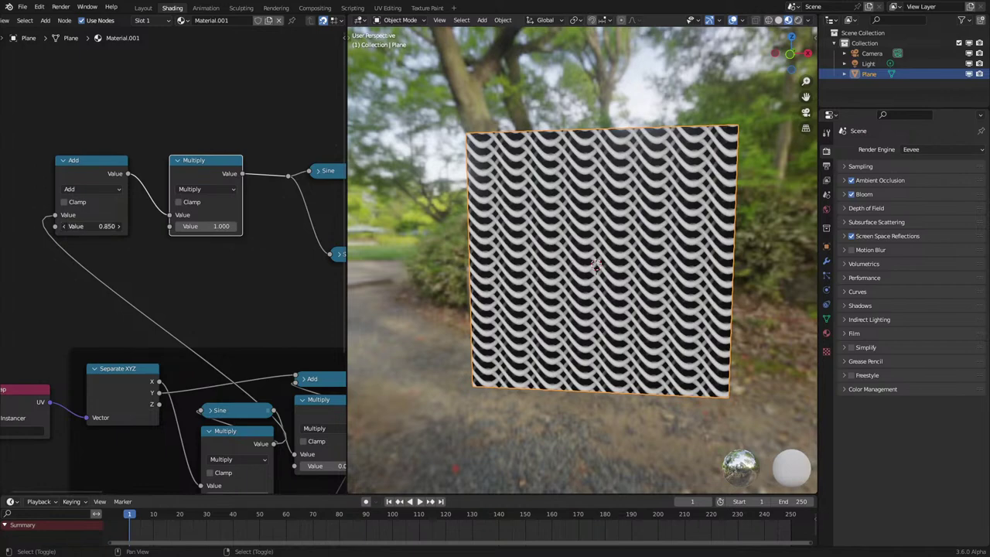
{"action": "mouse_move", "coordinate": [81, 226]}
{"action": "left_mouse_down"}
{"action": "mouse_move", "coordinate": [96, 226]}
{"action": "mouse_move", "coordinate": [65, 225]}
{"action": "mouse_move", "coordinate": [109, 226]}
{"action": "mouse_move", "coordinate": [82, 226]}
{"action": "left_mouse_up"}
{"action": "key", "text": "ctrl+z"}
{"action": "key", "text": "ctrl+z"}
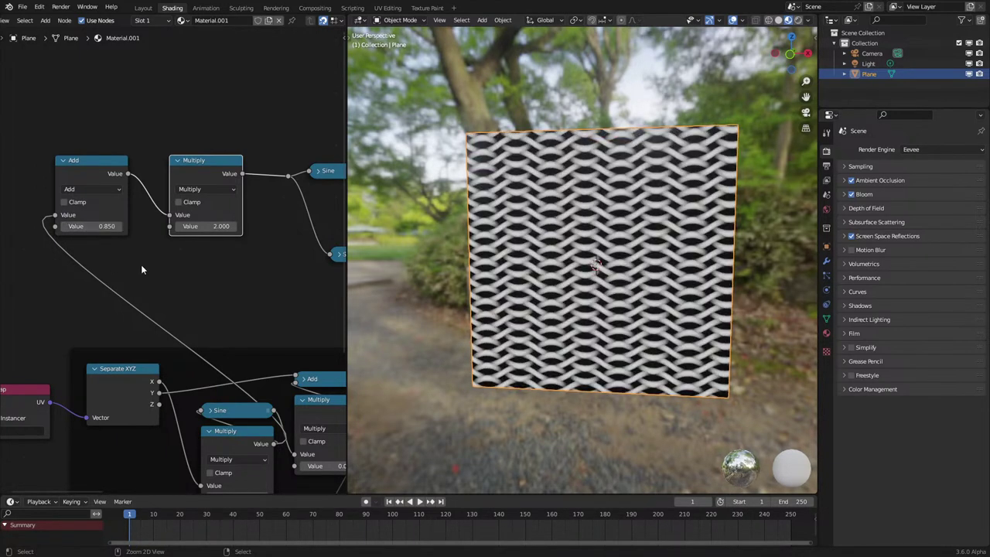
{"action": "key", "text": "ctrl+z"}
Set the wave amplitude Multiply to 0.05 and inspect the pattern on the plane.
{"action": "scroll", "coordinate": [198, 332], "scroll_direction": "up", "scroll_amount": 1}
{"action": "middle_click_drag", "start_coordinate": [336, 483], "coordinate": [227, 344]}
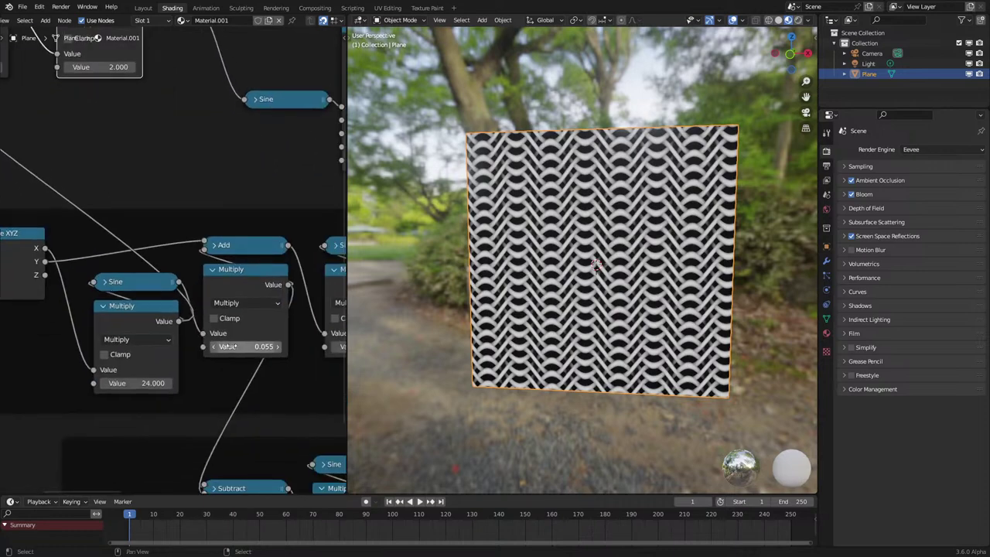
{"action": "key", "text": "Return"}
{"action": "middle_click_drag", "start_coordinate": [630, 243], "coordinate": [696, 257]}
{"action": "scroll", "coordinate": [703, 264], "scroll_direction": "up", "scroll_amount": 2}
{"action": "scroll", "coordinate": [674, 272], "scroll_direction": "down", "scroll_amount": 2}
Move the phase Add and Multiply nodes closer together beside the two mask Sine nodes.
{"action": "scroll", "coordinate": [71, 107], "scroll_direction": "down", "scroll_amount": 3}
{"action": "middle_click_drag", "start_coordinate": [70, 107], "coordinate": [186, 288]}
{"action": "left_click_drag", "start_coordinate": [82, 172], "coordinate": [241, 269]}
{"action": "scroll", "coordinate": [181, 263], "scroll_direction": "down", "scroll_amount": 5}
{"action": "key", "text": "g"}
{"action": "left_click", "coordinate": [187, 226]}
{"action": "left_click", "coordinate": [156, 227]}
{"action": "key", "text": "g"}
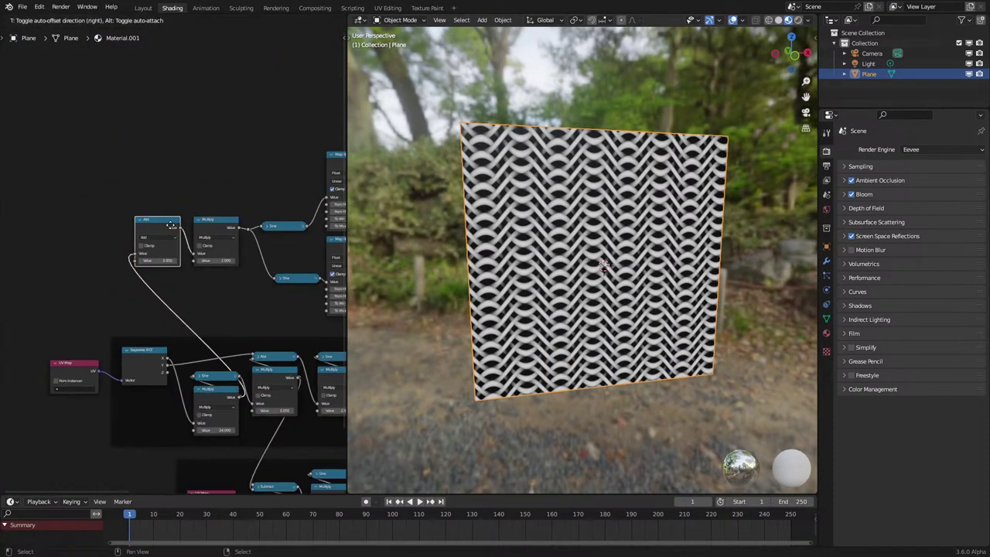
{"action": "left_click", "coordinate": [177, 223]}
Tidy the mask branch by placing the lower Map Range under the upper one and the lower Sine beside it.
{"action": "scroll", "coordinate": [189, 222], "scroll_direction": "down", "scroll_amount": 2}
{"action": "middle_click_drag", "start_coordinate": [201, 222], "coordinate": [150, 249]}
{"action": "left_click_drag", "start_coordinate": [86, 215], "coordinate": [176, 194]}
{"action": "mouse_move", "coordinate": [256, 279]}
{"action": "left_mouse_down"}
{"action": "mouse_move", "coordinate": [266, 162]}
{"action": "mouse_move", "coordinate": [254, 278]}
{"action": "left_mouse_up"}
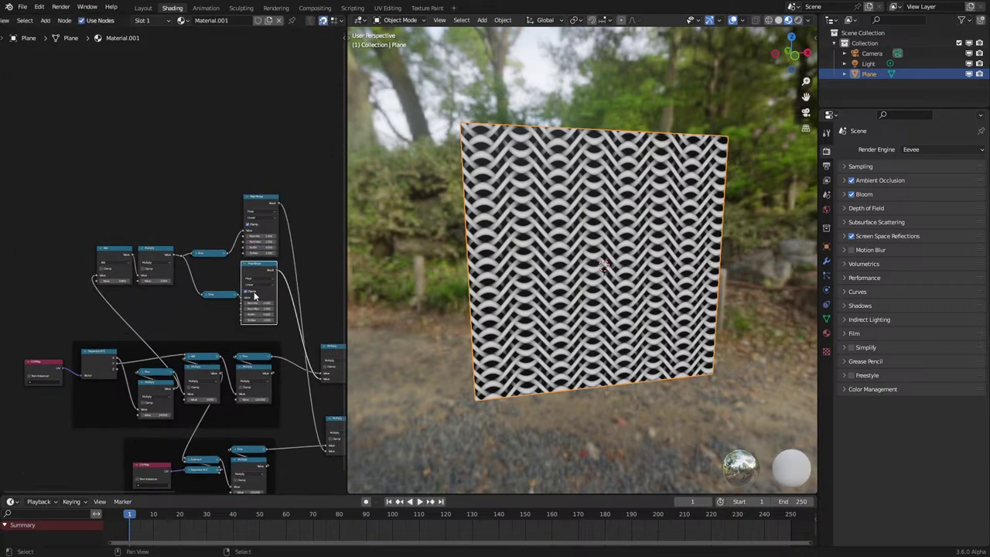
{"action": "scroll", "coordinate": [253, 279], "scroll_direction": "up", "scroll_amount": 6}
{"action": "left_click_drag", "start_coordinate": [283, 321], "coordinate": [282, 319]}
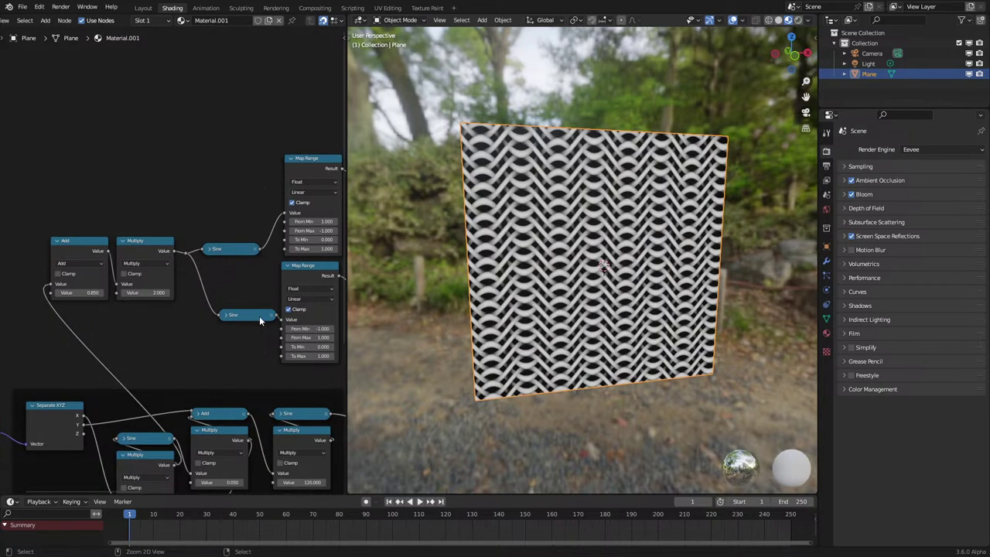
Expand the lower Sine node, change its operation to Cosine, and view the weave up close.
{"action": "left_click", "coordinate": [225, 316]}
{"action": "left_click", "coordinate": [246, 337]}
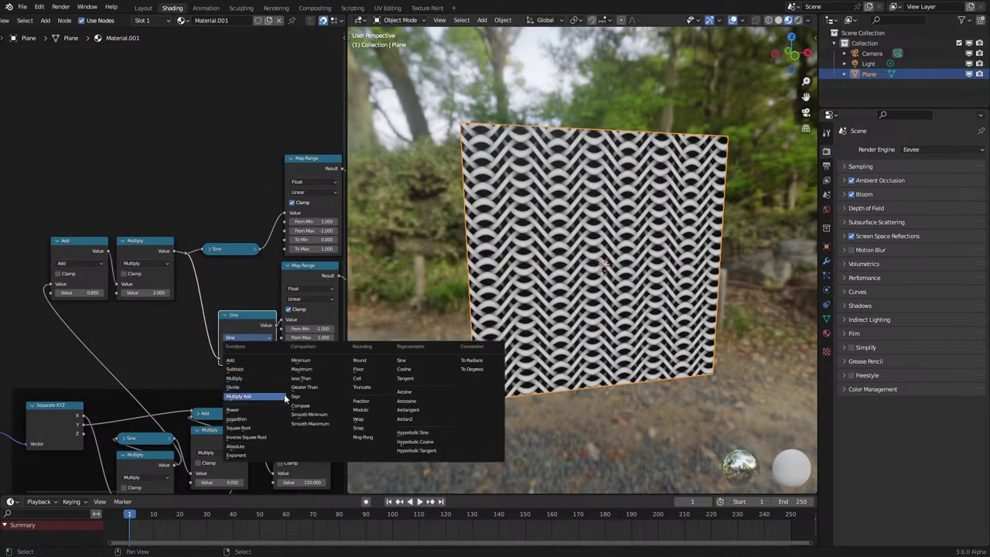
{"action": "left_click", "coordinate": [414, 370]}
{"action": "scroll", "coordinate": [597, 340], "scroll_direction": "up", "scroll_amount": 5}
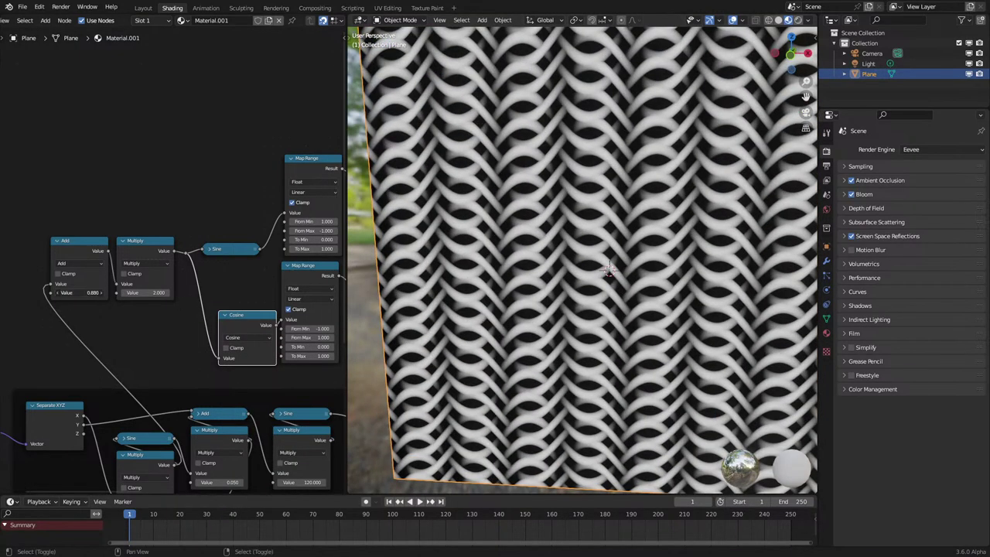
Lower the phase Add node's offset to about 0.01 and check the weave on the plane.
{"action": "mouse_move", "coordinate": [79, 292]}
{"action": "left_mouse_down"}
{"action": "mouse_move", "coordinate": [16, 292]}
{"action": "mouse_move", "coordinate": [79, 292]}
{"action": "left_mouse_up"}
{"action": "scroll", "coordinate": [507, 290], "scroll_direction": "down", "scroll_amount": 3}
{"action": "middle_click_drag", "start_coordinate": [504, 291], "coordinate": [527, 290]}
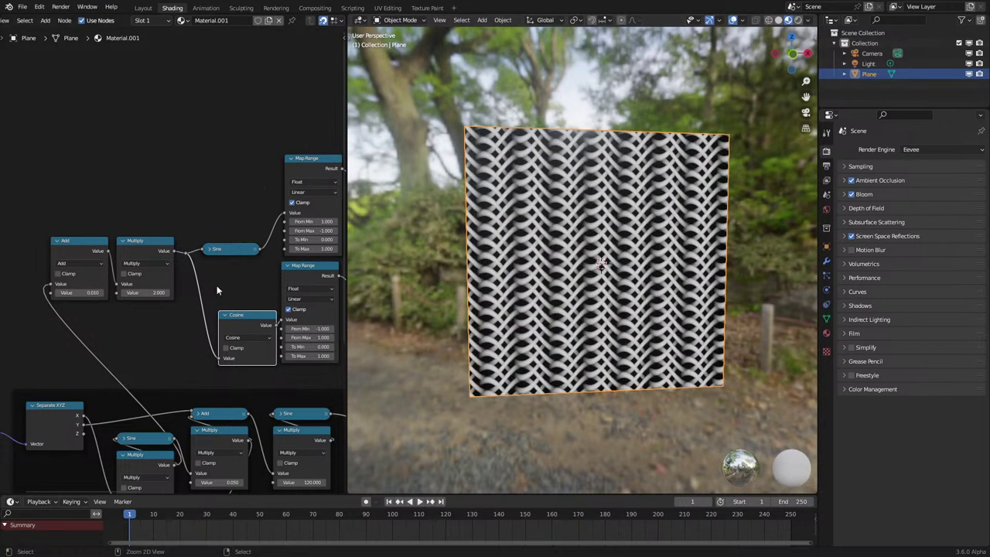
Try a value of 1 in the phase Multiply node with an Add offset of about 3.35, and undo both.
{"action": "left_click_drag", "start_coordinate": [136, 292], "coordinate": [137, 292]}
{"action": "key", "text": "Return"}
{"action": "middle_click_drag", "start_coordinate": [448, 258], "coordinate": [463, 289]}
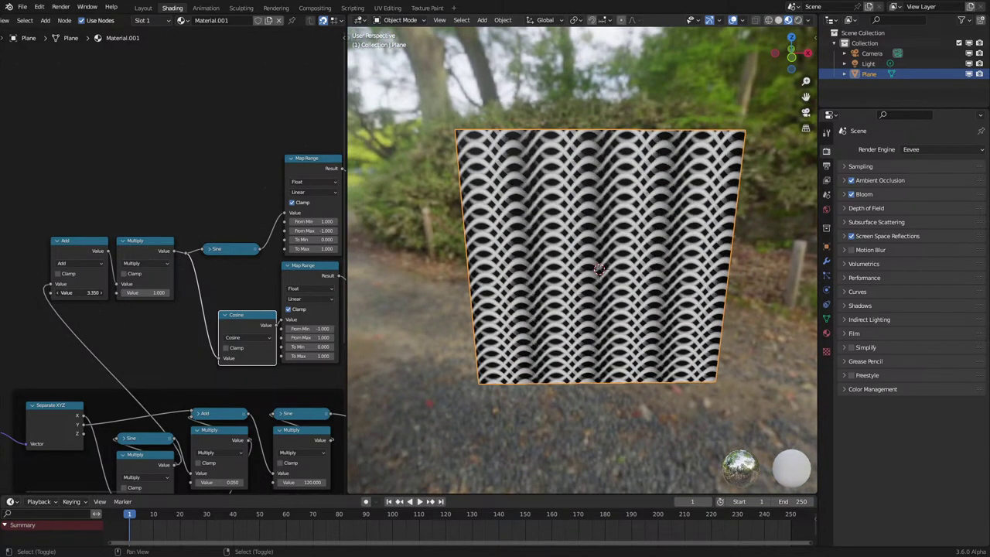
{"action": "key", "text": "ctrl+z"}
{"action": "key", "text": "ctrl+z"}
Link Multiply directly to the upper Sine, feed that Sine into the lower Map Range too, and delete the Cosine node.
{"action": "scroll", "coordinate": [213, 286], "scroll_direction": "up", "scroll_amount": 4}
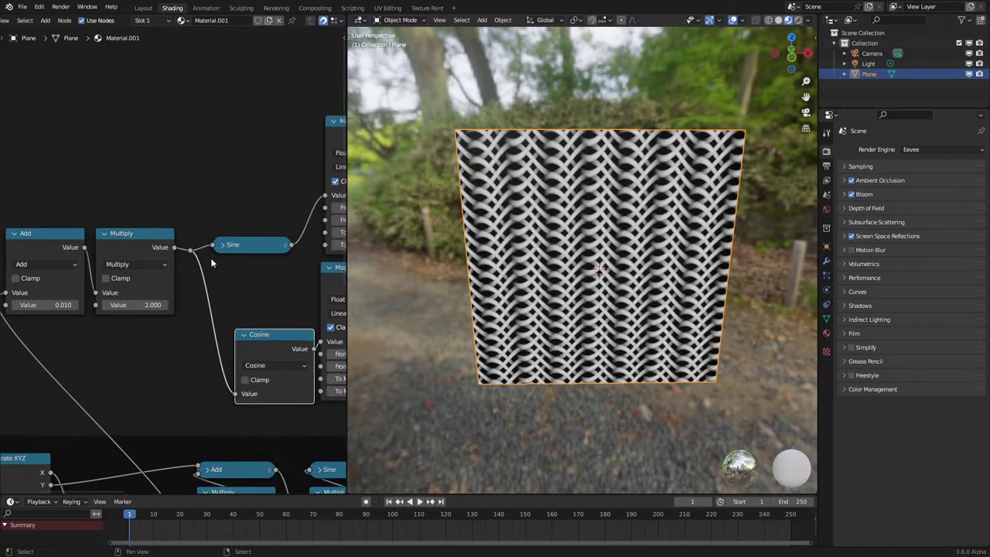
{"action": "left_click_drag", "start_coordinate": [174, 247], "coordinate": [175, 246]}
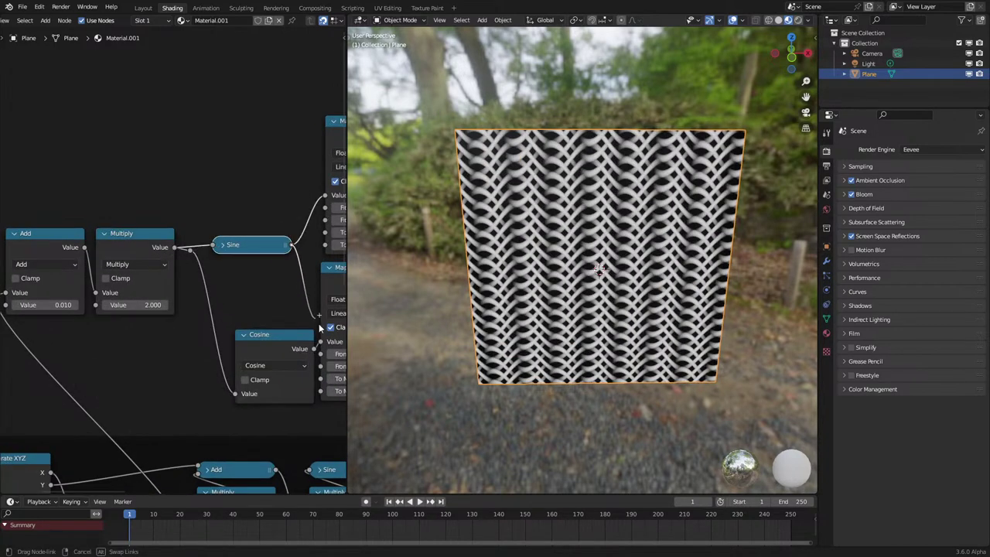
{"action": "left_click_drag", "start_coordinate": [319, 343], "coordinate": [320, 342]}
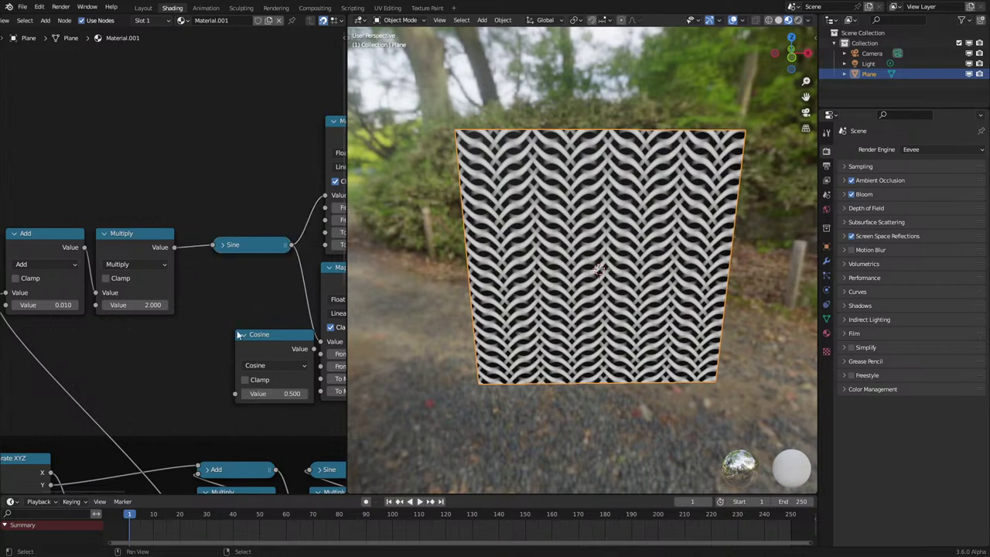
{"action": "left_click", "coordinate": [267, 337]}
{"action": "key", "text": "x"}
Collapse the two Multiply nodes before Maximum and move the lower one up closer to the other.
{"action": "scroll", "coordinate": [277, 344], "scroll_direction": "down", "scroll_amount": 7}
{"action": "middle_click_drag", "start_coordinate": [277, 344], "coordinate": [160, 297]}
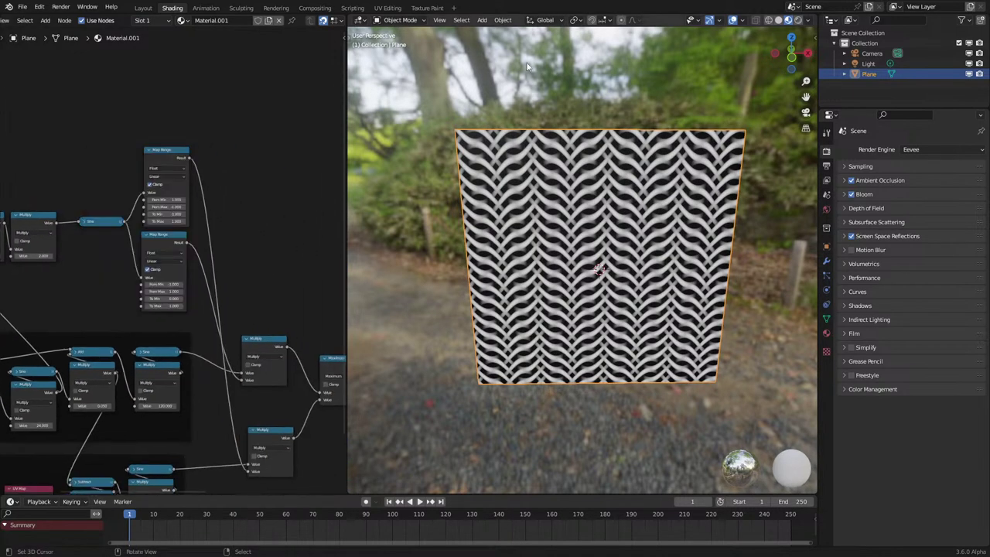
{"action": "left_click", "coordinate": [247, 339]}
{"action": "left_click", "coordinate": [254, 430]}
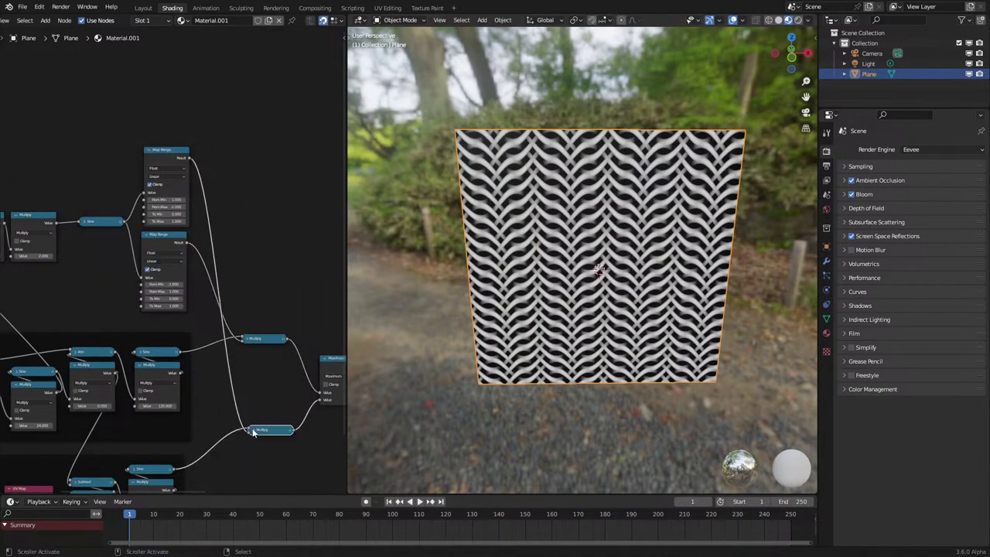
{"action": "left_click_drag", "start_coordinate": [254, 430], "coordinate": [253, 391]}
Swap the two Map Range nodes' positions so that their output links no longer cross.
{"action": "left_click_drag", "start_coordinate": [170, 238], "coordinate": [213, 187]}
{"action": "key", "text": "g"}
{"action": "left_click_drag", "start_coordinate": [200, 246], "coordinate": [194, 246]}
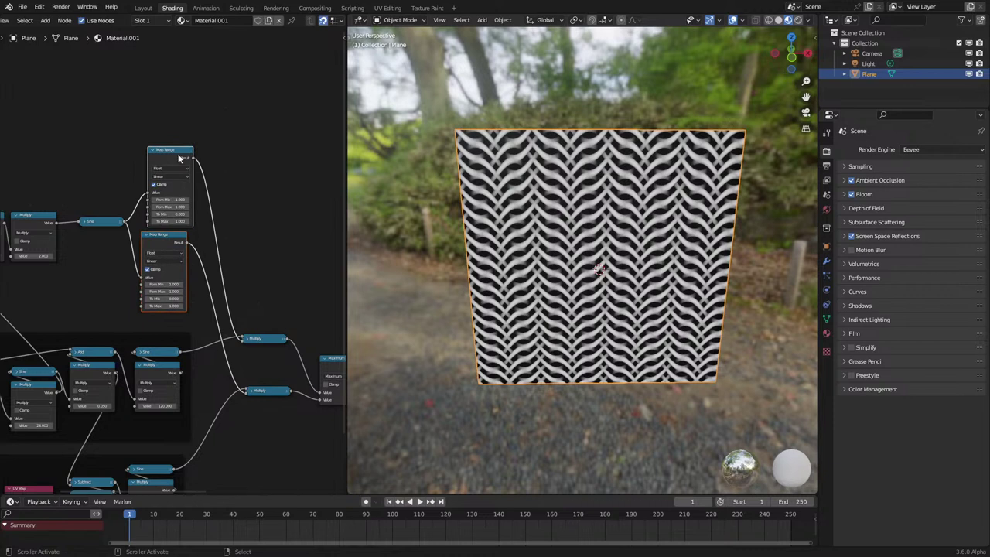
{"action": "left_click_drag", "start_coordinate": [174, 151], "coordinate": [167, 148]}
Place the Sine node above the phase Multiply, and group the Add, Multiply, Sine and both Map Range nodes in a frame.
{"action": "middle_click_drag", "start_coordinate": [109, 209], "coordinate": [206, 245]}
{"action": "left_click_drag", "start_coordinate": [82, 230], "coordinate": [160, 271]}
{"action": "left_click_drag", "start_coordinate": [117, 198], "coordinate": [242, 331]}
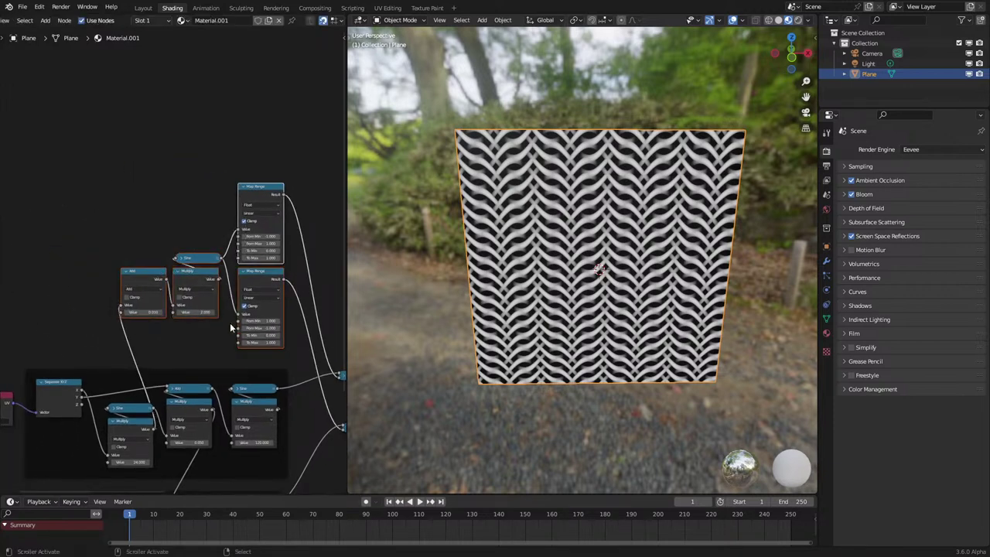
{"action": "key", "text": "ctrl+j"}
Preview the Sine output of the middle frame on the plane and label that frame Waves.
{"action": "middle_click_drag", "start_coordinate": [186, 368], "coordinate": [192, 291]}
{"action": "left_click", "coordinate": [272, 311], "text": "ctrl+shift"}
{"action": "scroll", "coordinate": [251, 319], "scroll_direction": "up", "scroll_amount": 2}
{"action": "scroll", "coordinate": [243, 323], "scroll_direction": "up", "scroll_amount": 1}
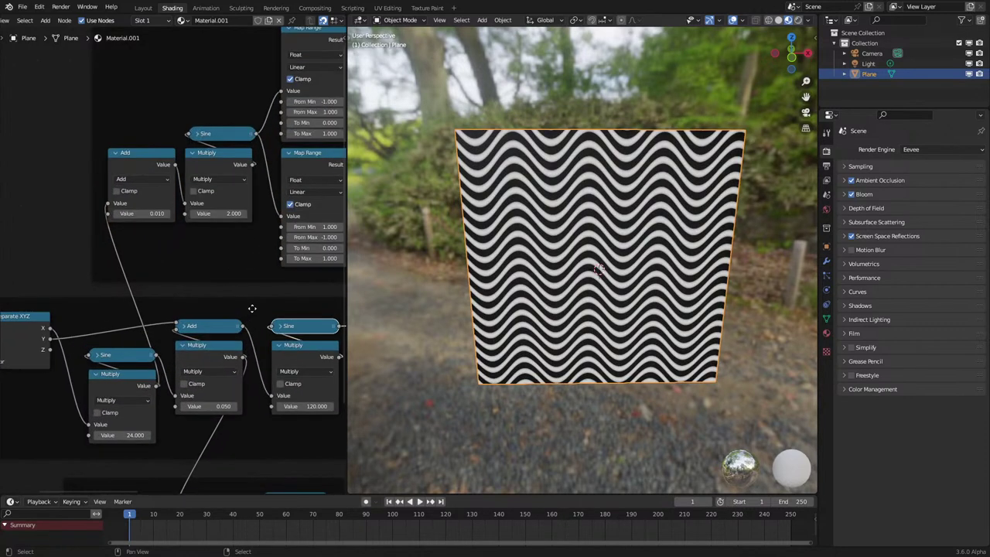
{"action": "key", "text": "F2"}
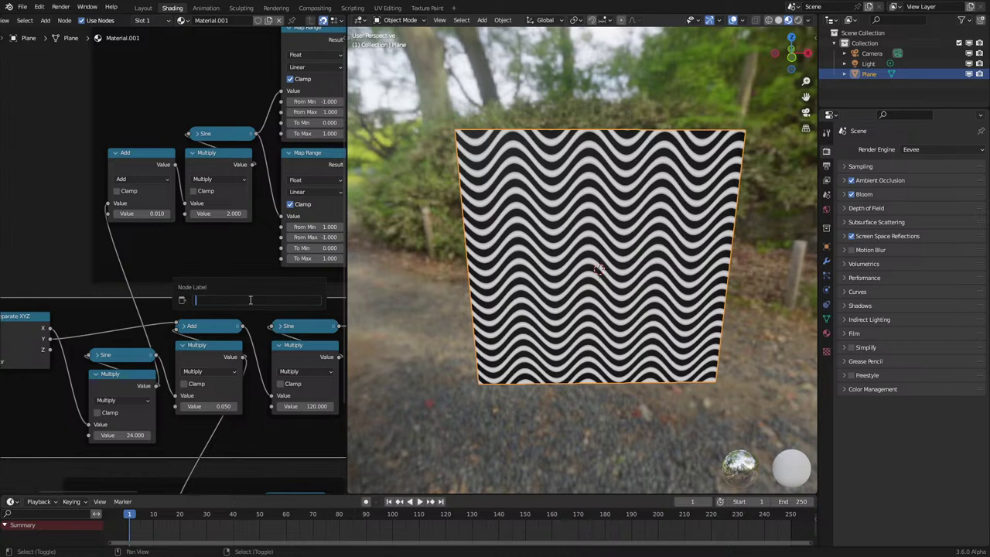
{"action": "type", "text": "Waves"}
{"action": "key", "text": "Return"}
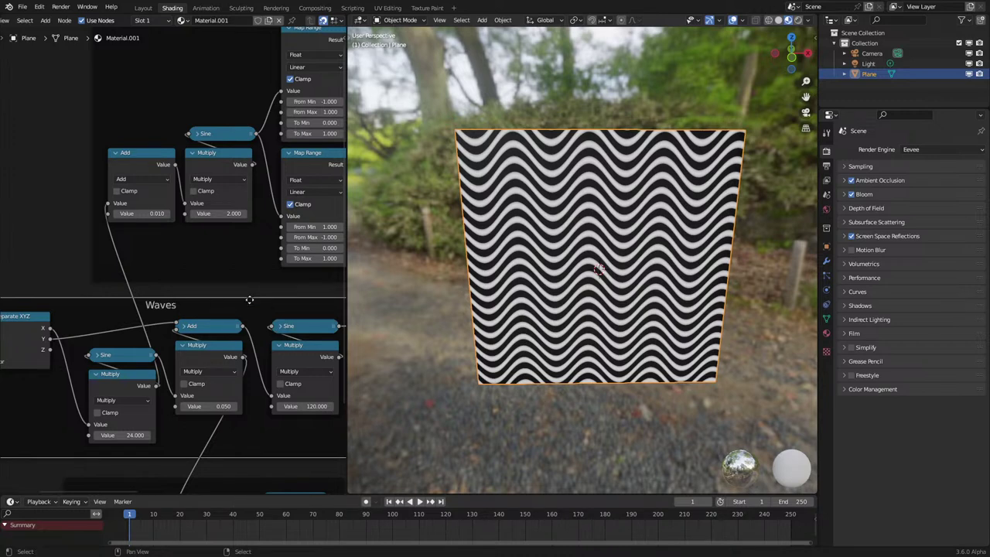
Compare the Sine previews of the Waves frame and the frame below it, and label the lower frame Inverse Wave.
{"action": "scroll", "coordinate": [250, 299], "scroll_direction": "down", "scroll_amount": 2}
{"action": "middle_click_drag", "start_coordinate": [250, 300], "coordinate": [183, 215]}
{"action": "left_click", "coordinate": [227, 358]}
{"action": "left_click", "coordinate": [222, 372], "text": "ctrl+shift"}
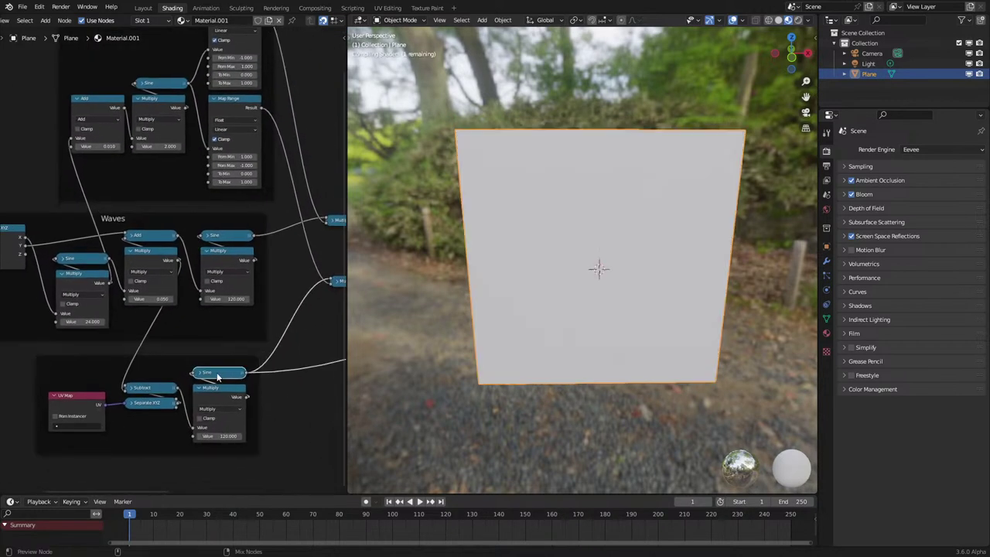
{"action": "left_click", "coordinate": [222, 237], "text": "ctrl+shift"}
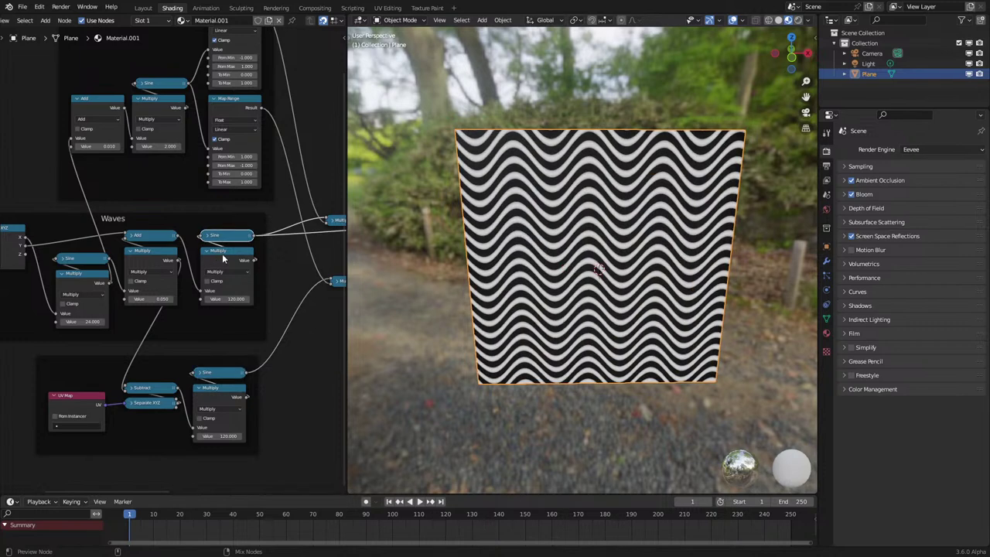
{"action": "left_click", "coordinate": [226, 372], "text": "ctrl+shift"}
{"action": "left_click", "coordinate": [223, 362]}
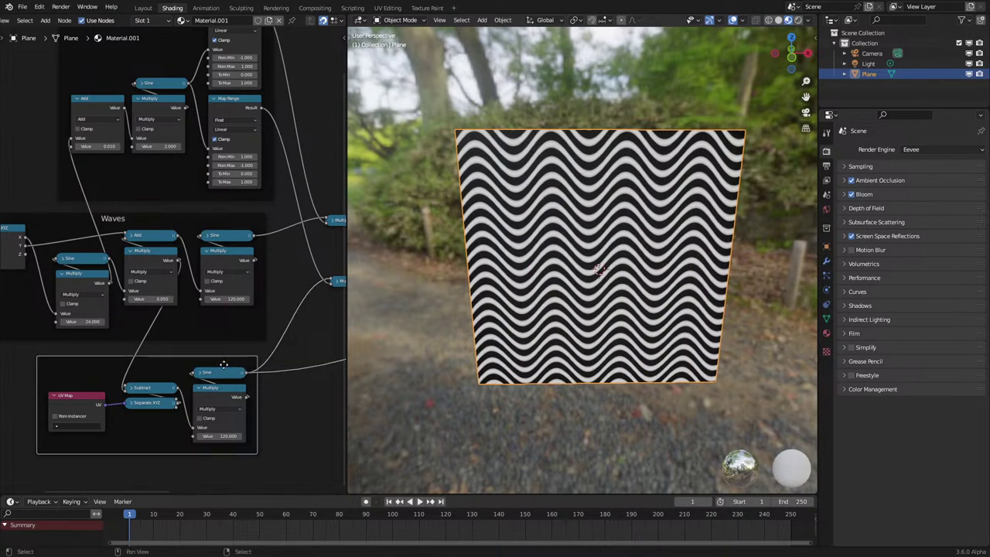
{"action": "key", "text": "F2"}
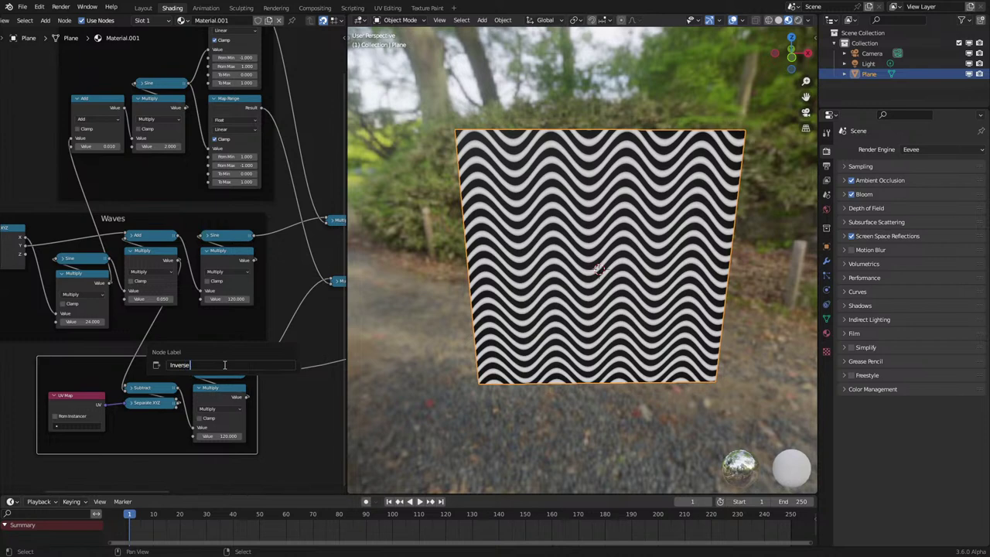
{"action": "type", "text": "Inverse Wave"}
{"action": "key", "text": "Return"}
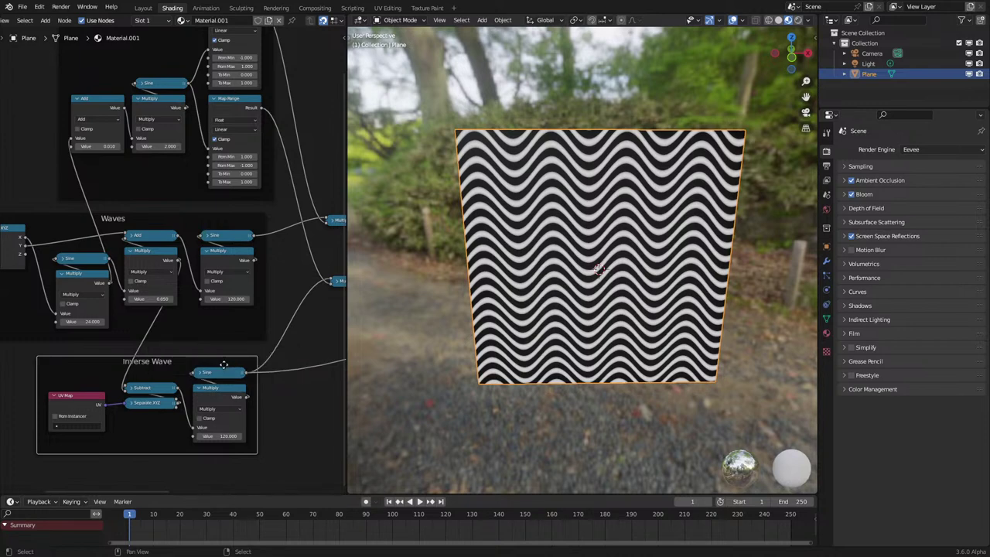
Preview the upper Map Range output on the plane and label the unnamed frame around it Fade.
{"action": "middle_click_drag", "start_coordinate": [207, 214], "coordinate": [211, 418]}
{"action": "left_click", "coordinate": [237, 217], "text": "ctrl+shift"}
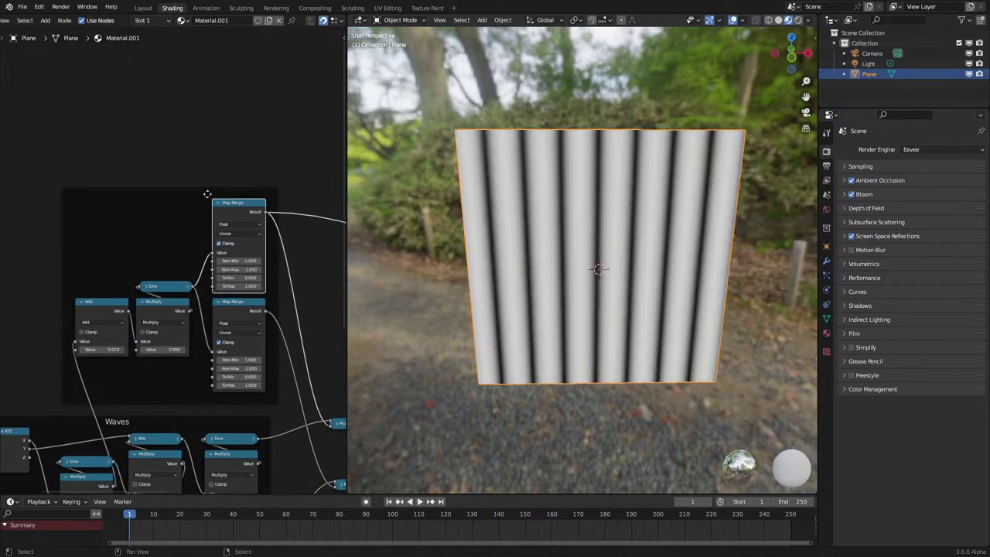
{"action": "left_click", "coordinate": [210, 192]}
{"action": "key", "text": "F2"}
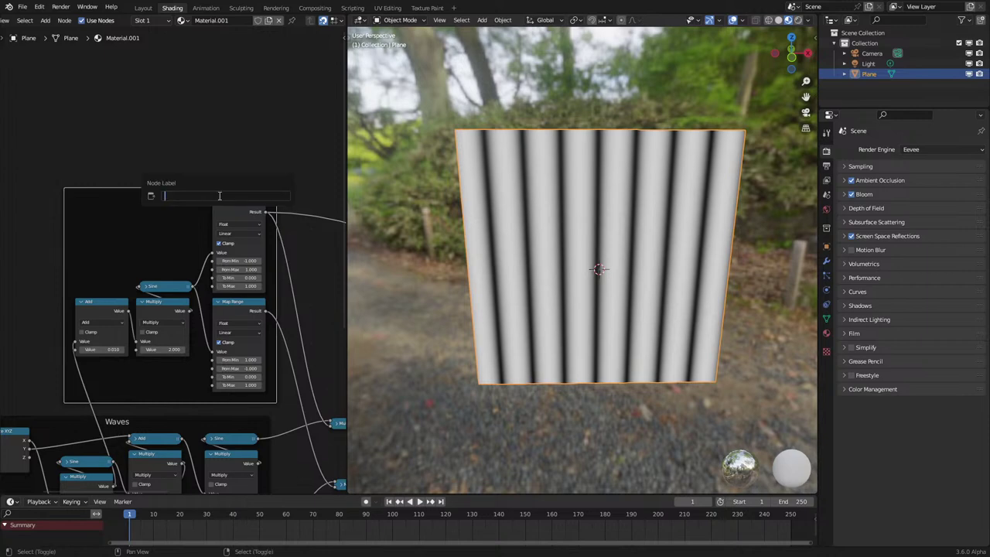
{"action": "key", "text": "Return"}
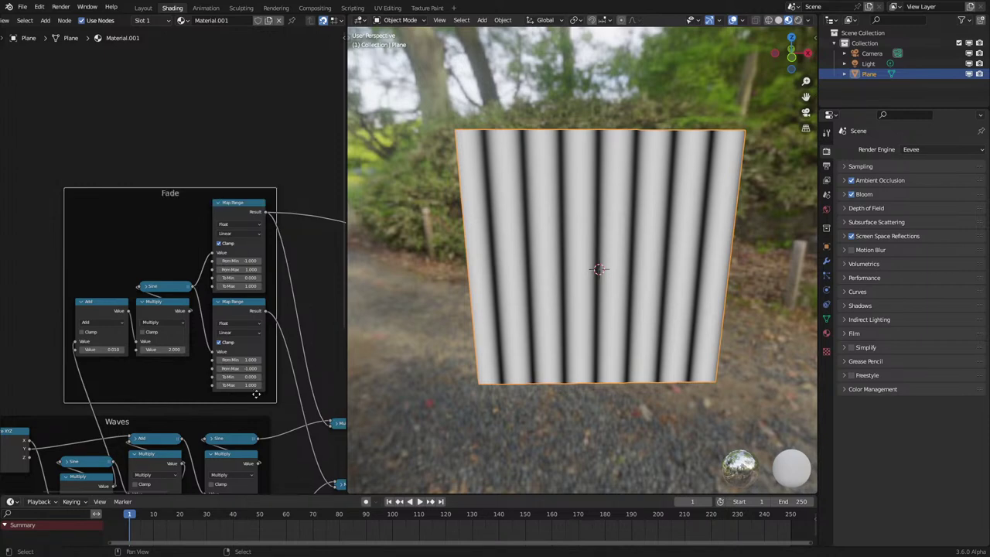
Preview the Maximum node's output on the plane and look closely at the interlaced pattern.
{"action": "middle_click_drag", "start_coordinate": [256, 394], "coordinate": [136, 312]}
{"action": "left_click", "coordinate": [309, 375], "text": "ctrl+shift"}
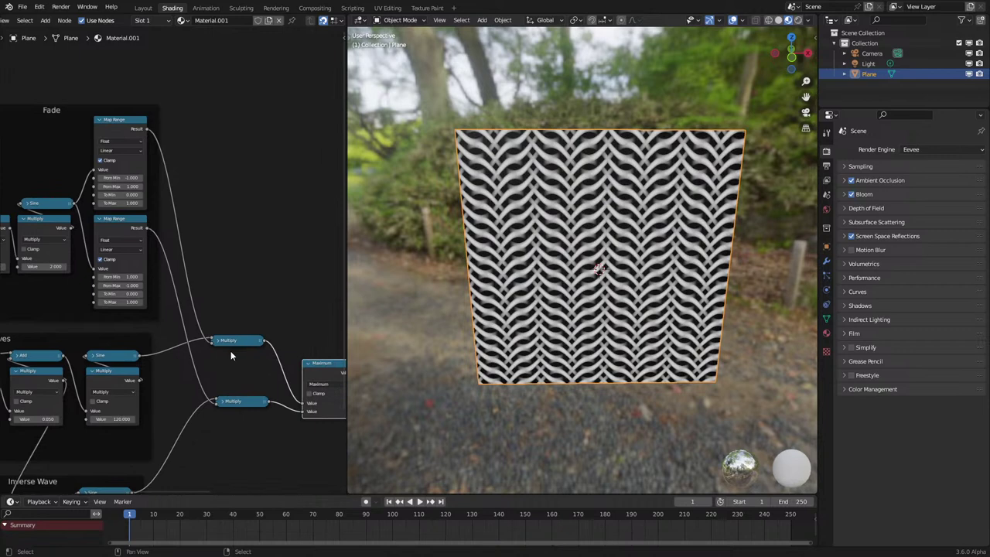
{"action": "left_click", "coordinate": [233, 342]}
{"action": "scroll", "coordinate": [580, 375], "scroll_direction": "up", "scroll_amount": 4}
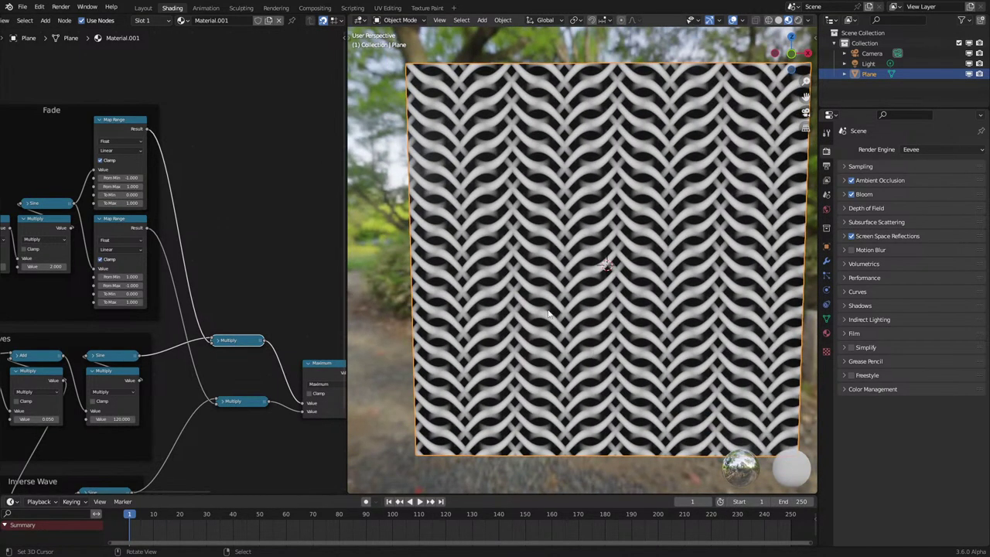
Set the Add value to 1 and the Multiply value to 1.5 in the Fade frame, and inspect the weave.
{"action": "middle_click_drag", "start_coordinate": [138, 249], "coordinate": [345, 312]}
{"action": "left_click_drag", "start_coordinate": [191, 329], "coordinate": [254, 330], "text": "shift"}
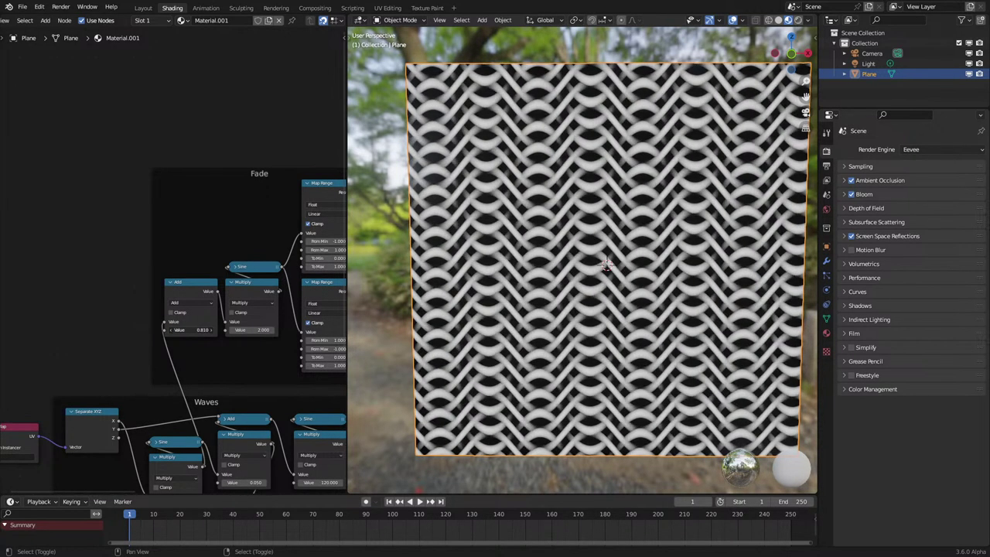
{"action": "double_click", "coordinate": [190, 330]}
{"action": "type", "text": "1"}
{"action": "key", "text": "Return"}
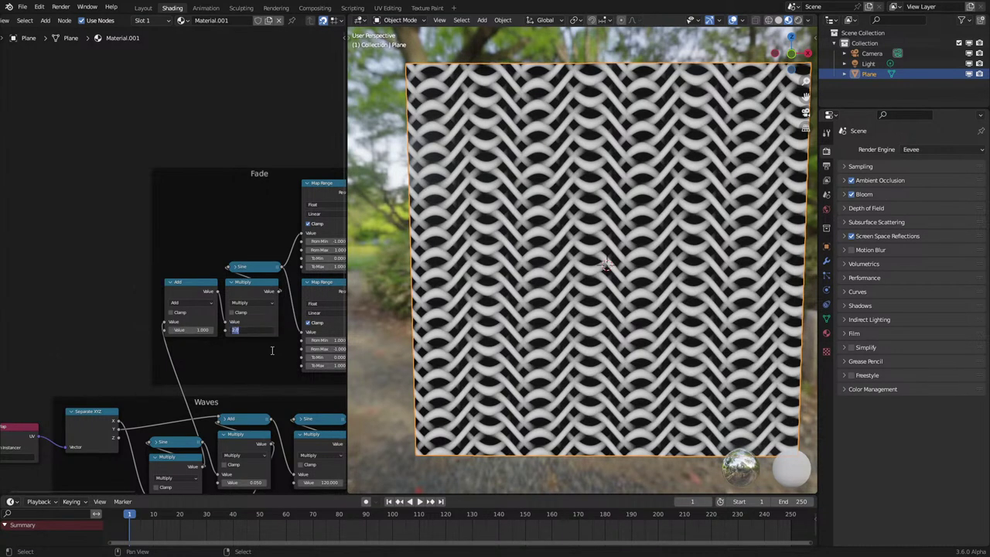
{"action": "type", "text": "1.5"}
{"action": "key", "text": "Return"}
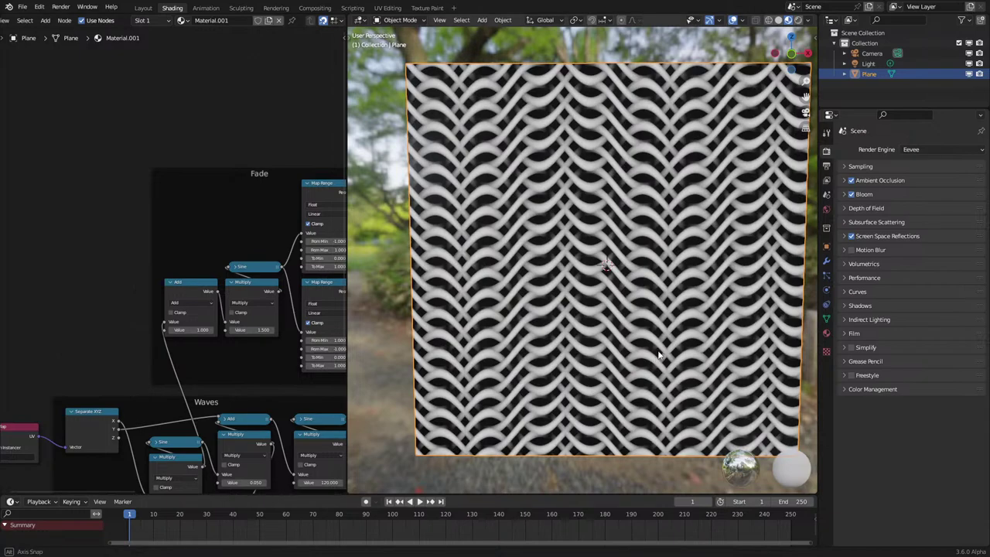
{"action": "middle_click_drag", "start_coordinate": [658, 353], "coordinate": [581, 350]}
{"action": "scroll", "coordinate": [603, 345], "scroll_direction": "down", "scroll_amount": 2}
{"action": "scroll", "coordinate": [630, 349], "scroll_direction": "up", "scroll_amount": 4}
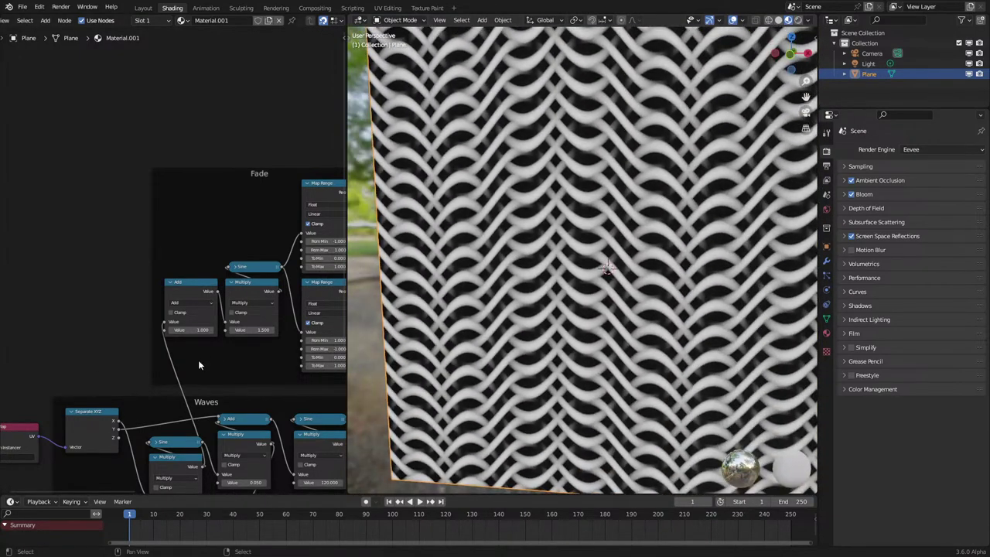
Set the Fade frame's Multiply value to 3 and check the pattern on the plane.
{"action": "left_click_drag", "start_coordinate": [263, 330], "coordinate": [283, 331]}
{"action": "left_click", "coordinate": [261, 331]}
{"action": "type", "text": "3"}
{"action": "key", "text": "Return"}
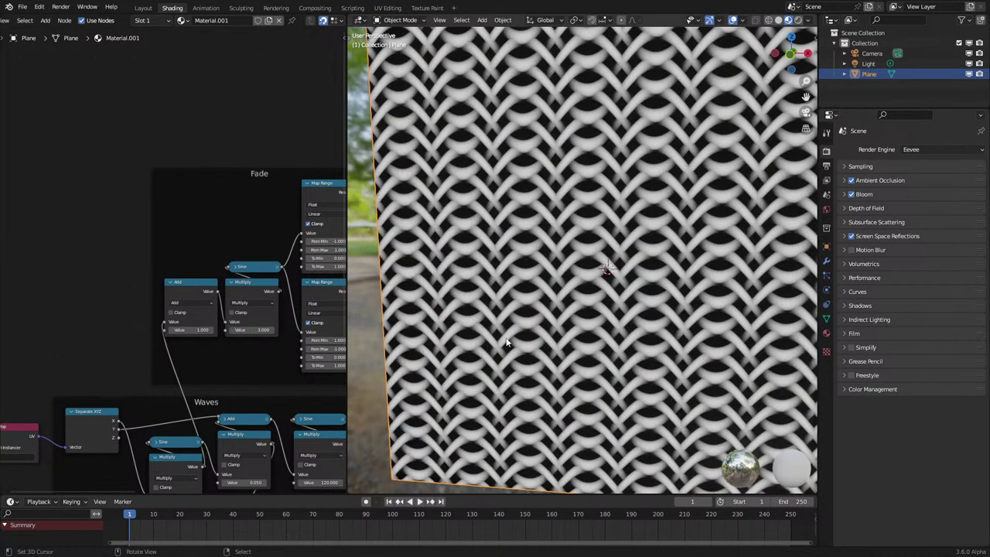
{"action": "middle_click_drag", "start_coordinate": [506, 342], "coordinate": [524, 341]}
{"action": "scroll", "coordinate": [525, 341], "scroll_direction": "down", "scroll_amount": 1}
{"action": "scroll", "coordinate": [524, 341], "scroll_direction": "down", "scroll_amount": 1}
{"action": "scroll", "coordinate": [524, 342], "scroll_direction": "up", "scroll_amount": 1}
Set the Fade frame's Add value to 0 and inspect the weave from several angles.
{"action": "left_click_drag", "start_coordinate": [191, 331], "coordinate": [164, 331]}
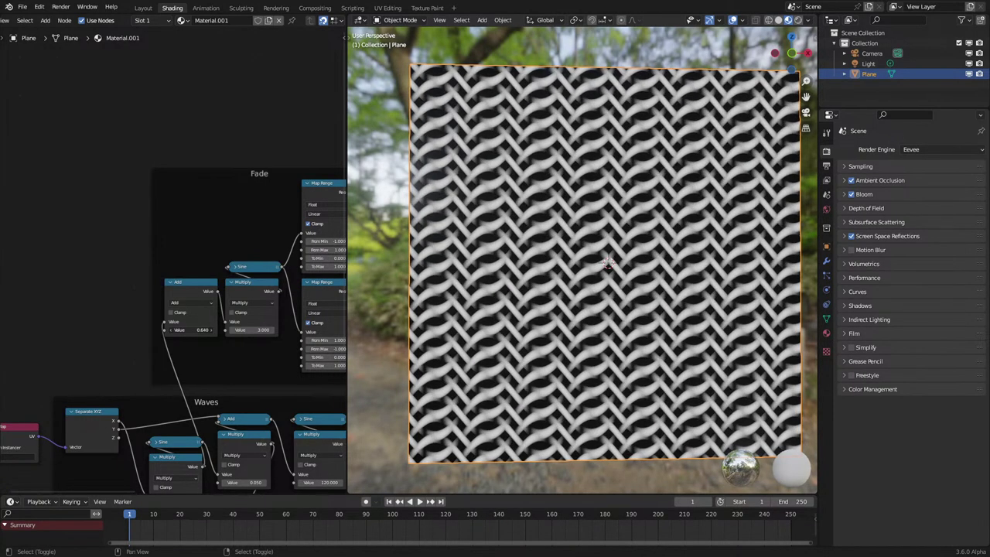
{"action": "key", "text": "Return"}
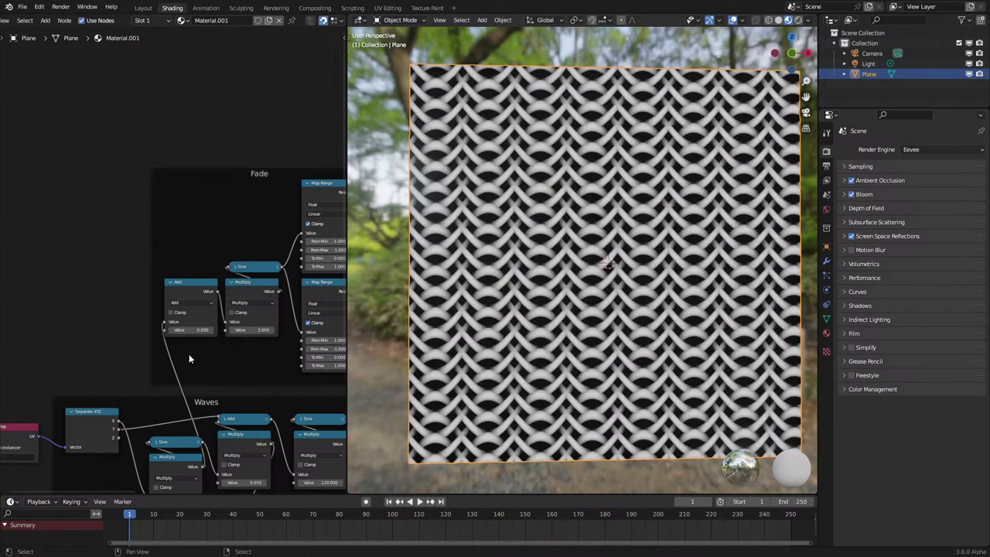
{"action": "middle_click_drag", "start_coordinate": [648, 311], "coordinate": [651, 349]}
{"action": "middle_click_drag", "start_coordinate": [572, 375], "coordinate": [569, 347]}
{"action": "scroll", "coordinate": [456, 267], "scroll_direction": "up", "scroll_amount": 1}
{"action": "middle_click_drag", "start_coordinate": [453, 266], "coordinate": [482, 273]}
{"action": "scroll", "coordinate": [209, 360], "scroll_direction": "down", "scroll_amount": 2}
{"action": "scroll", "coordinate": [259, 379], "scroll_direction": "down", "scroll_amount": 1}
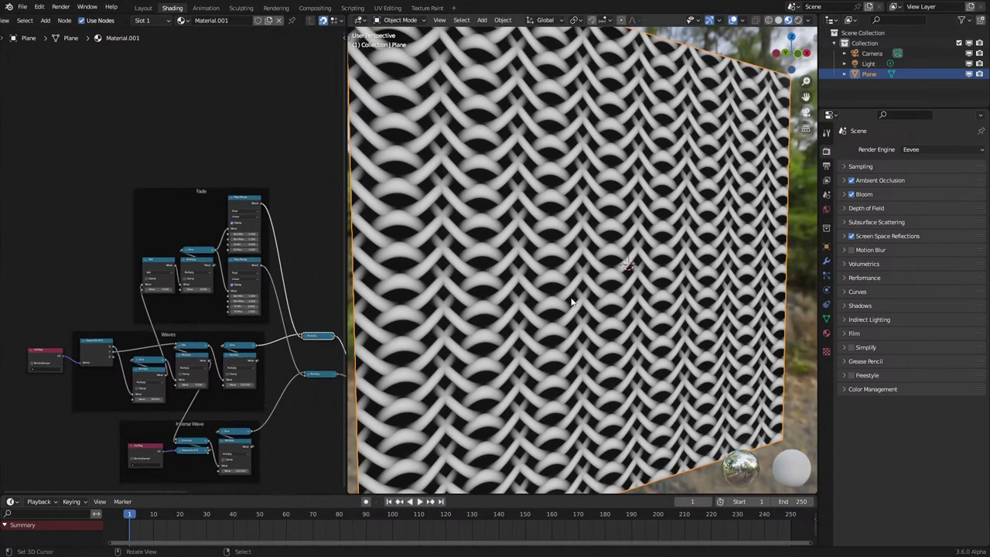
Duplicate the plane about 3 m along the negative X axis and give the copy its own independent material.
{"action": "scroll", "coordinate": [543, 331], "scroll_direction": "down", "scroll_amount": 6}
{"action": "key", "text": "shift+d"}
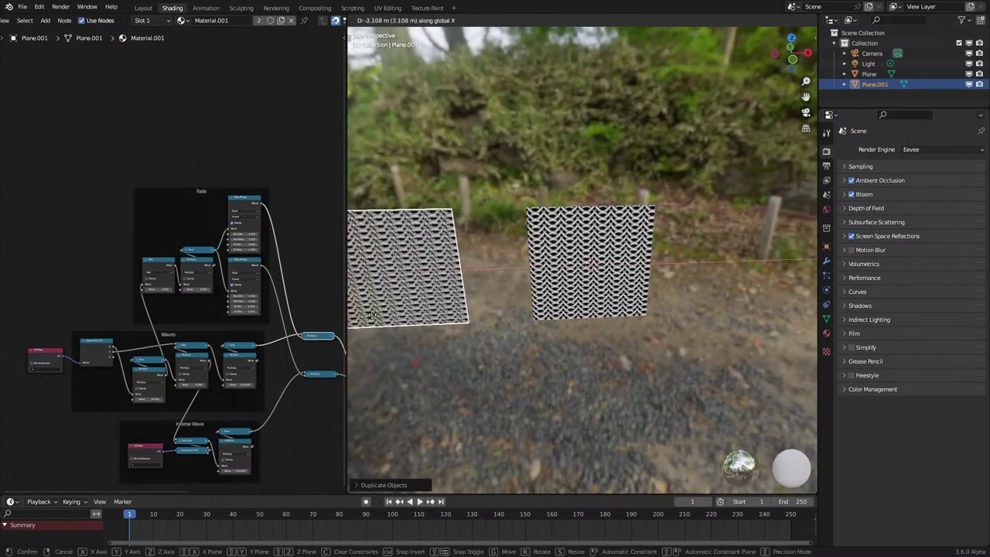
{"action": "left_click", "coordinate": [358, 317]}
{"action": "left_click", "coordinate": [282, 22]}
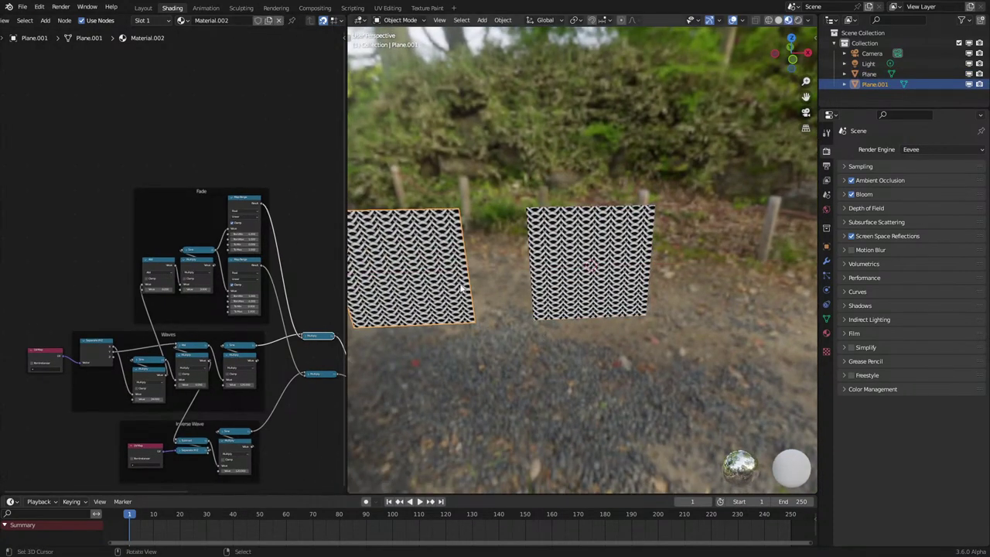
Select the original plane and set the Multiply value in its material's Fade frame to 2.
{"action": "scroll", "coordinate": [461, 287], "scroll_direction": "up", "scroll_amount": 7}
{"action": "scroll", "coordinate": [168, 301], "scroll_direction": "up", "scroll_amount": 4}
{"action": "scroll", "coordinate": [192, 323], "scroll_direction": "up", "scroll_amount": 1}
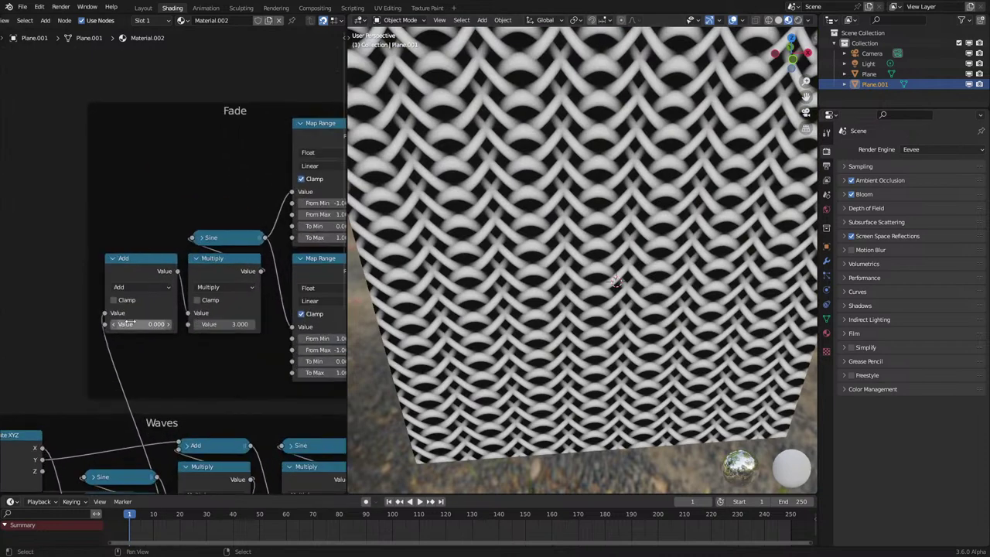
{"action": "left_click_drag", "start_coordinate": [143, 324], "coordinate": [224, 324], "text": "shift"}
{"action": "left_click", "coordinate": [573, 325]}
{"action": "right_click", "coordinate": [147, 325]}
{"action": "double_click", "coordinate": [227, 325]}
{"action": "type", "text": "2"}
{"action": "key", "text": "Return"}
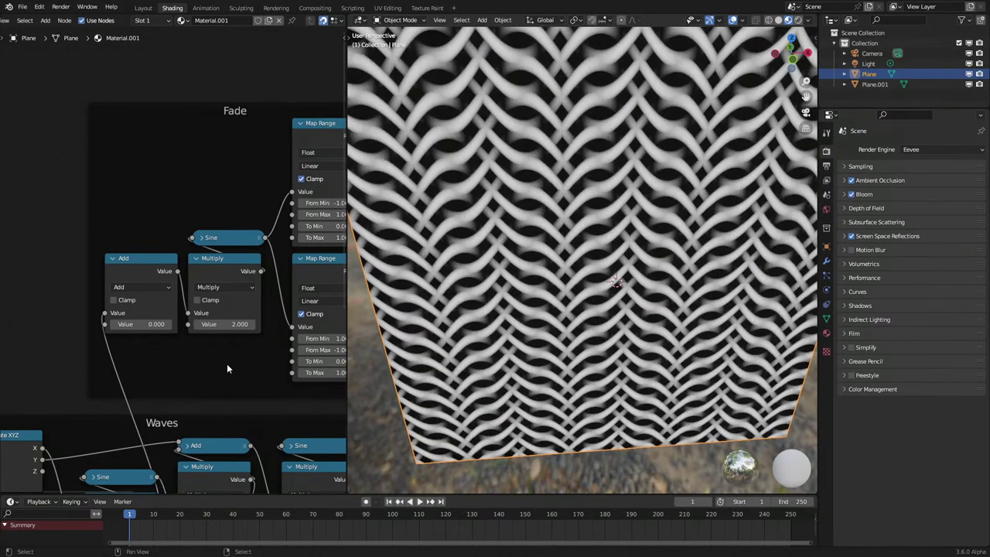
Try an Add value of about -0.84 in the Fade frame, and reset it to 0 after checking the pattern.
{"action": "left_click_drag", "start_coordinate": [132, 325], "coordinate": [67, 325], "text": "shift"}
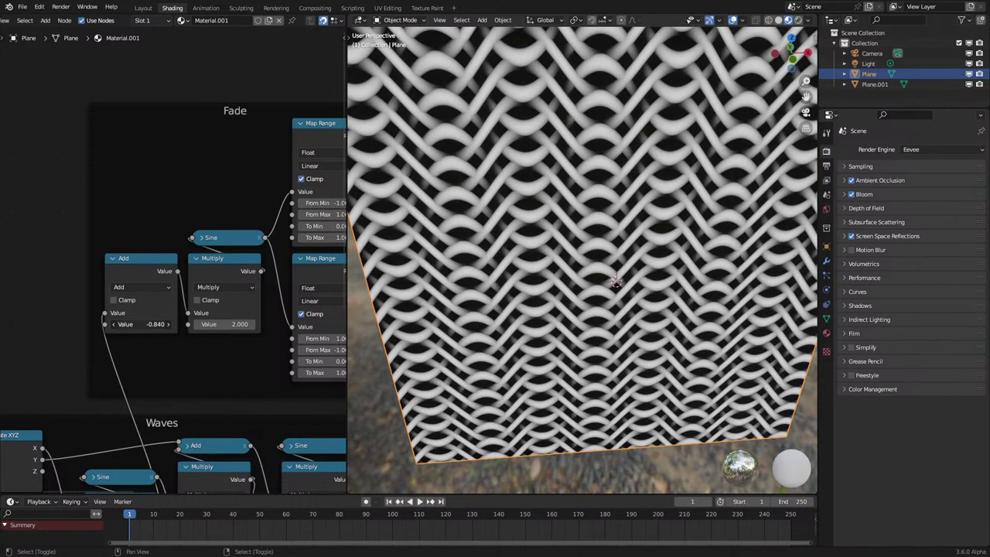
{"action": "middle_click_drag", "start_coordinate": [603, 442], "coordinate": [590, 393]}
{"action": "scroll", "coordinate": [587, 387], "scroll_direction": "down", "scroll_amount": 3}
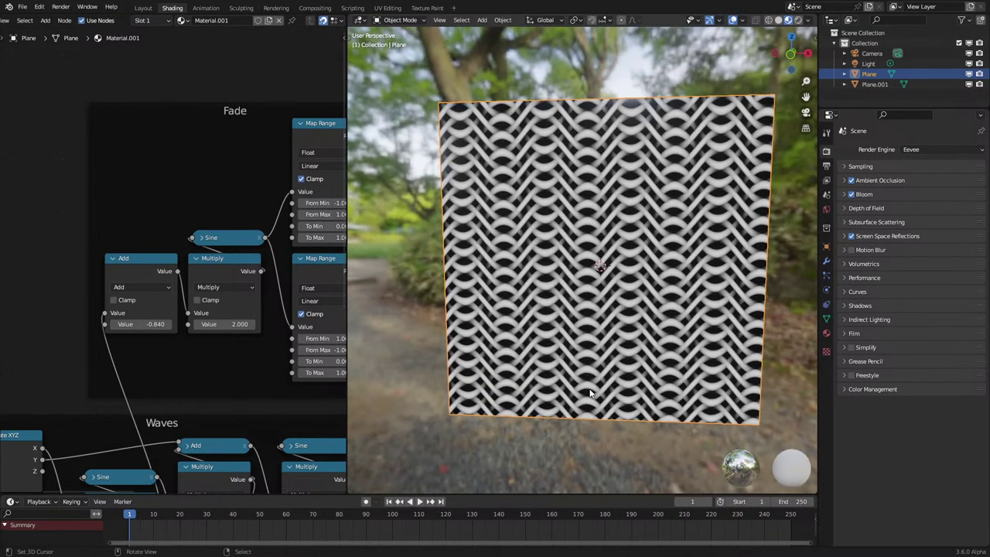
{"action": "type", "text": "0"}
{"action": "key", "text": "Return"}
Set the Fade frame's Add value to 1.571 and divide it by 2 to get 0.785.
{"action": "left_click", "coordinate": [149, 325]}
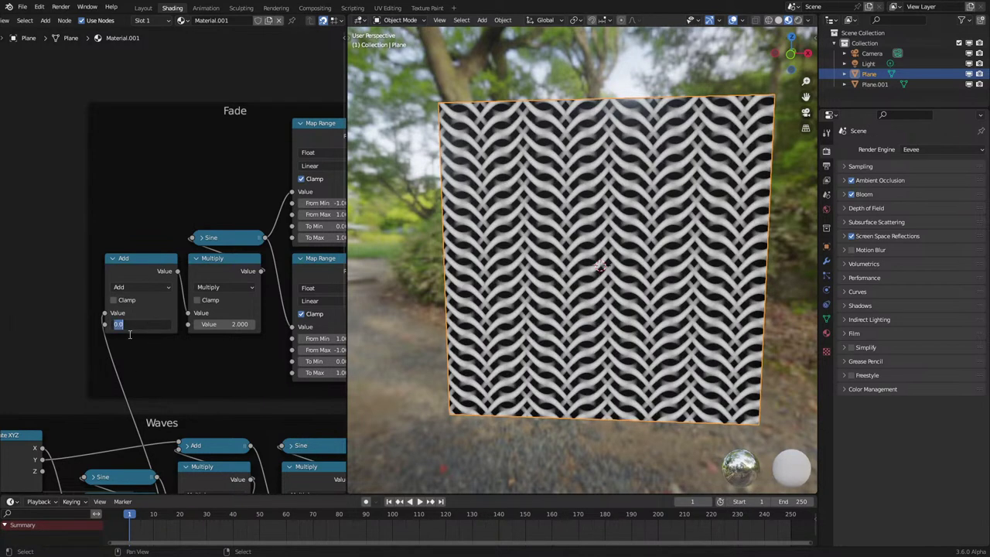
{"action": "key", "text": "Return"}
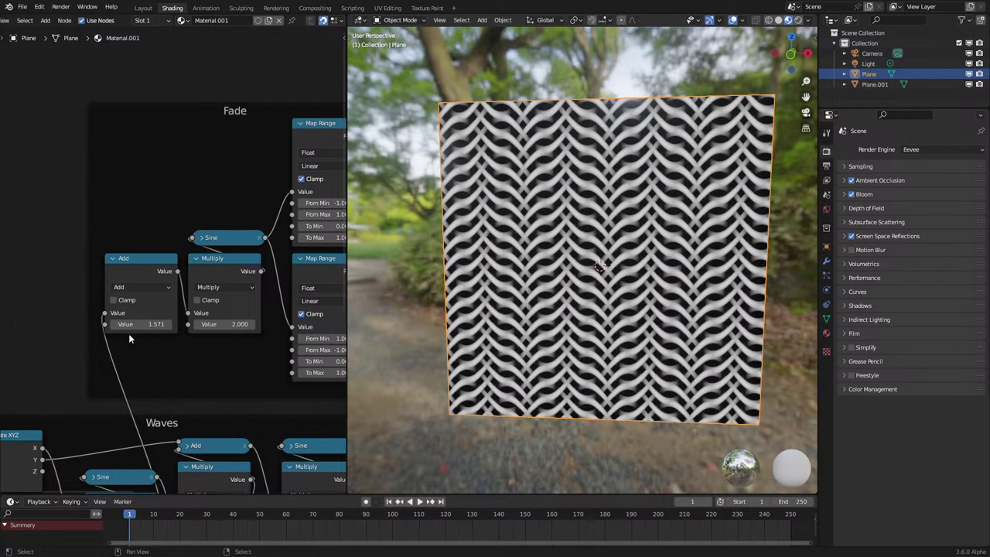
{"action": "left_click", "coordinate": [140, 324]}
{"action": "type", "text": "/2"}
{"action": "key", "text": "Return"}
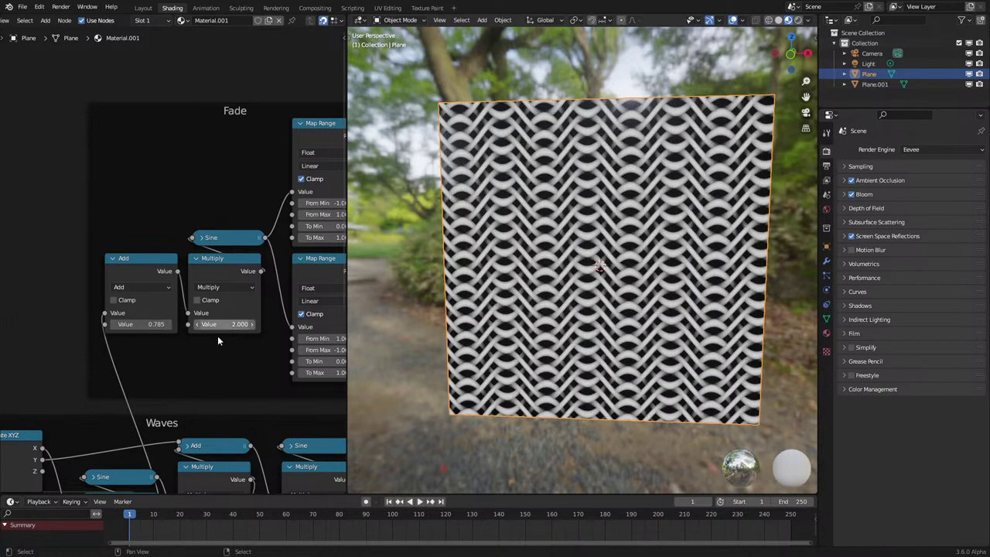
Move the upper collapsed Multiply node directly above the lower one that also feeds the Maximum node.
{"action": "scroll", "coordinate": [235, 362], "scroll_direction": "down", "scroll_amount": 5}
{"action": "middle_click_drag", "start_coordinate": [237, 360], "coordinate": [151, 275]}
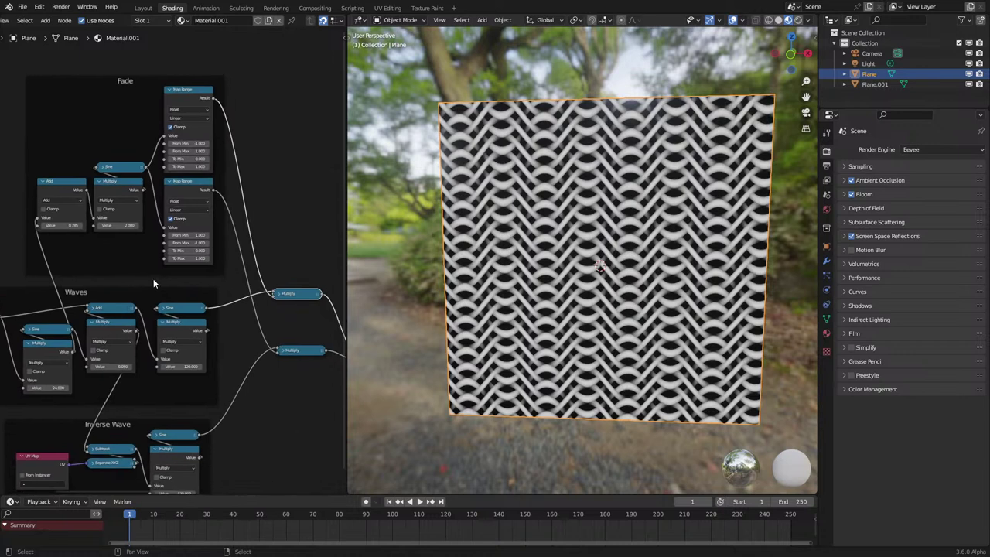
{"action": "middle_click_drag", "start_coordinate": [290, 358], "coordinate": [183, 346]}
{"action": "scroll", "coordinate": [203, 348], "scroll_direction": "up", "scroll_amount": 4}
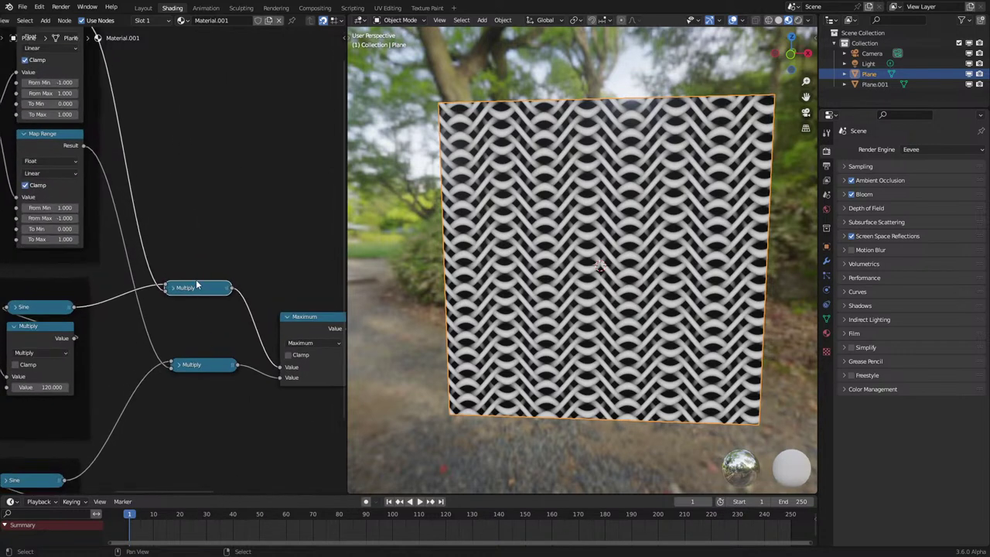
{"action": "left_click_drag", "start_coordinate": [213, 284], "coordinate": [217, 339]}
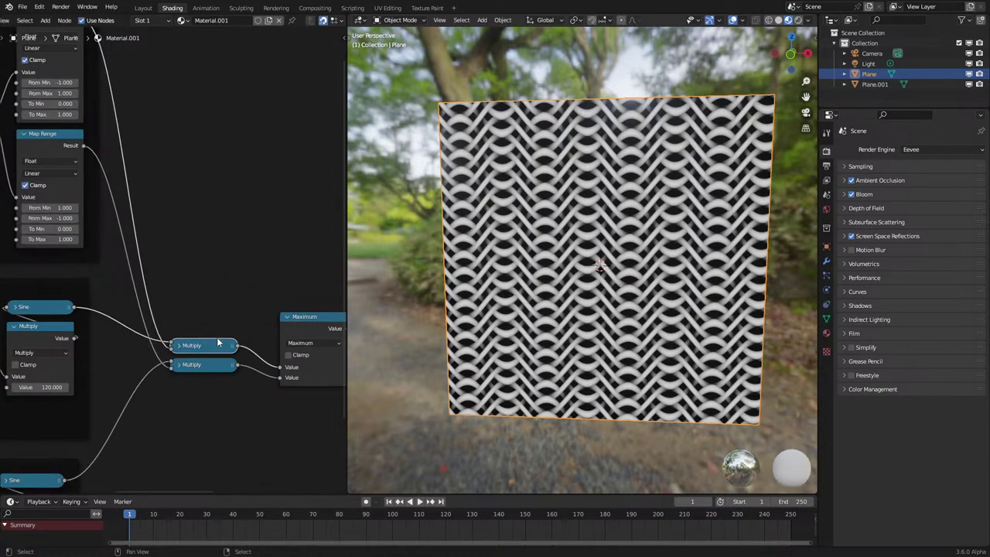
Try the Smooth Maximum operation in place of Maximum and vary its Distance value.
{"action": "left_click", "coordinate": [314, 342]}
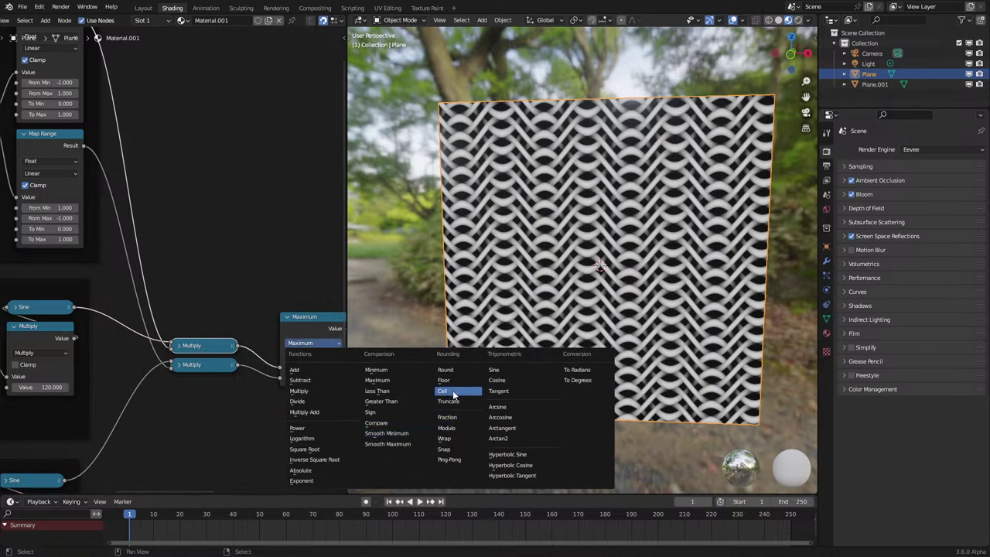
{"action": "left_click", "coordinate": [399, 444]}
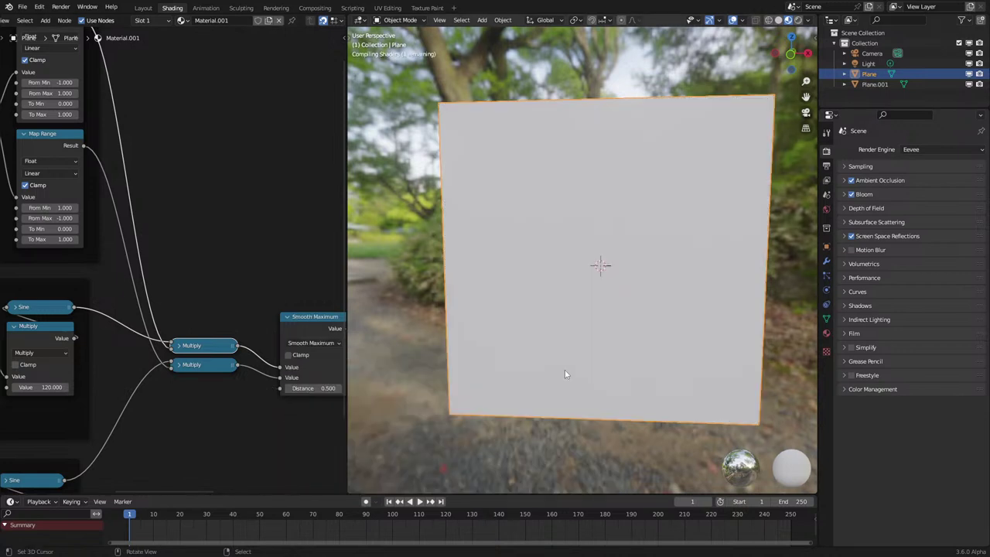
{"action": "scroll", "coordinate": [551, 374], "scroll_direction": "up", "scroll_amount": 4}
{"action": "scroll", "coordinate": [550, 374], "scroll_direction": "down", "scroll_amount": 3}
{"action": "left_click_drag", "start_coordinate": [315, 388], "coordinate": [402, 387]}
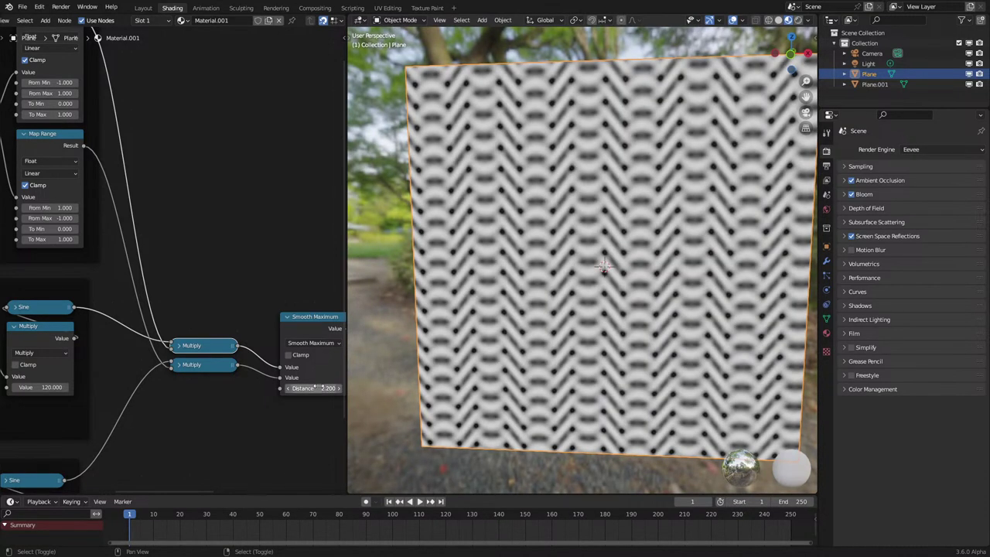
Try the Smooth Minimum operation with a Distance of -1.83, and set the node's operation back to Maximum.
{"action": "left_click", "coordinate": [313, 343]}
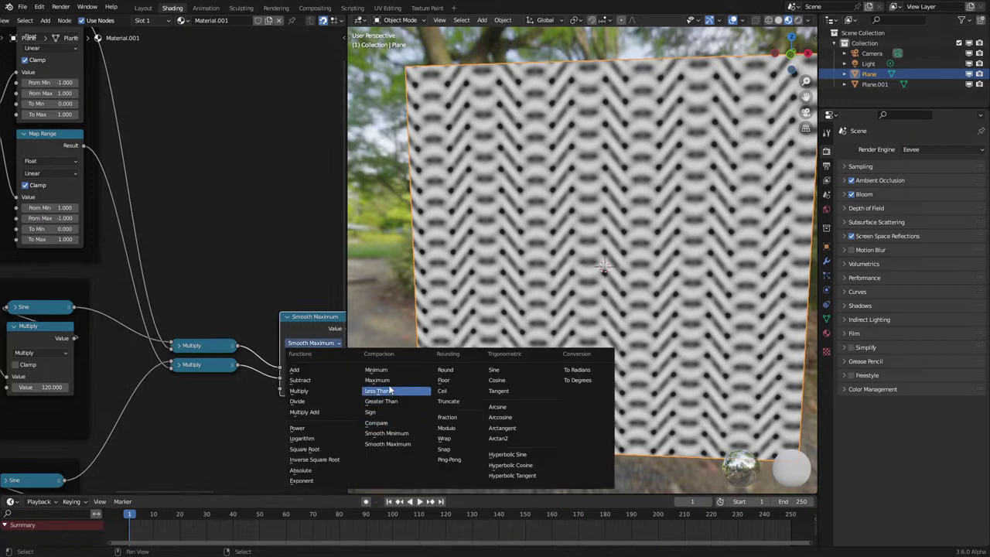
{"action": "left_click", "coordinate": [387, 433]}
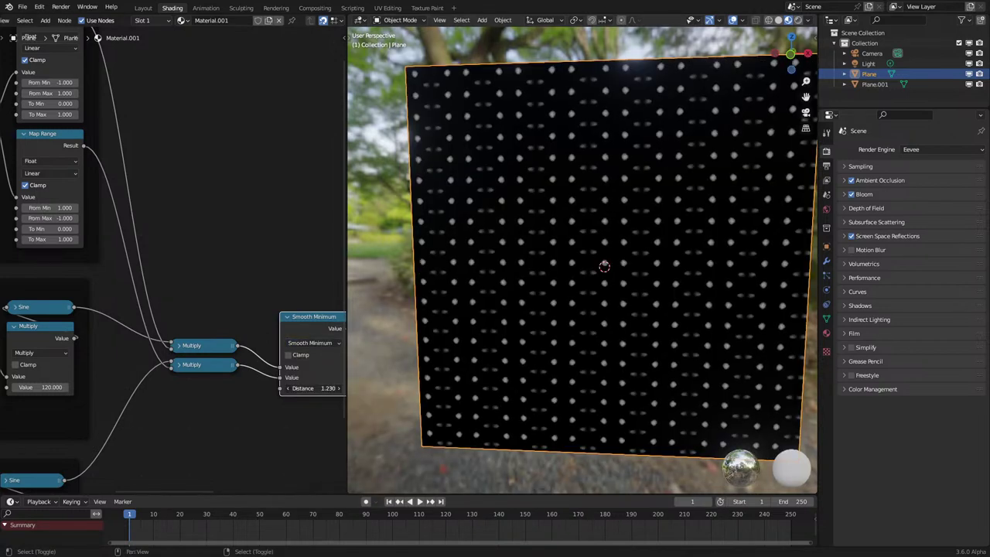
{"action": "mouse_move", "coordinate": [313, 388]}
{"action": "left_mouse_down"}
{"action": "mouse_move", "coordinate": [262, 388]}
{"action": "mouse_move", "coordinate": [313, 388]}
{"action": "left_mouse_up"}
{"action": "mouse_move", "coordinate": [591, 405]}
{"action": "middle_mouse_down"}
{"action": "mouse_move", "coordinate": [614, 379]}
{"action": "mouse_move", "coordinate": [578, 411]}
{"action": "middle_mouse_up"}
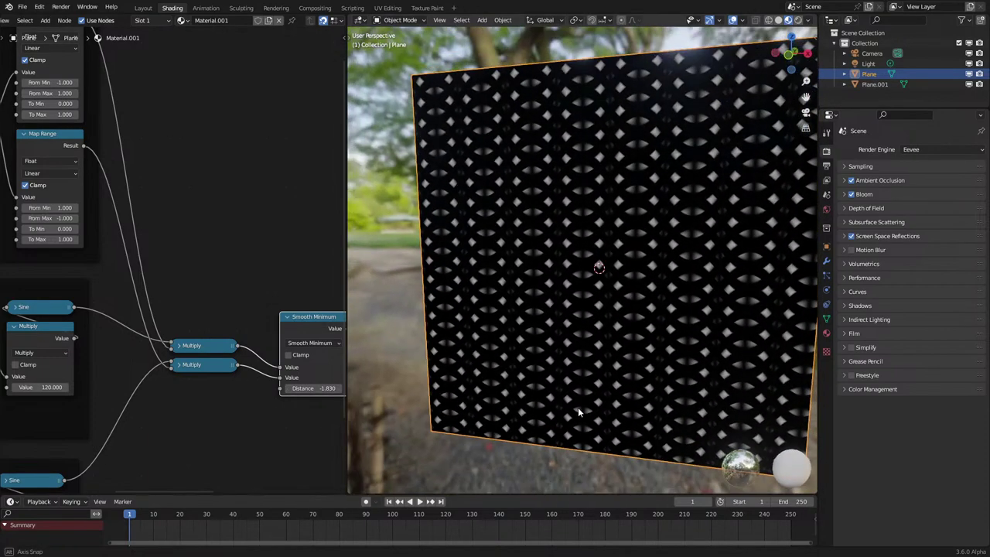
{"action": "left_click", "coordinate": [310, 342]}
{"action": "left_click", "coordinate": [382, 380]}
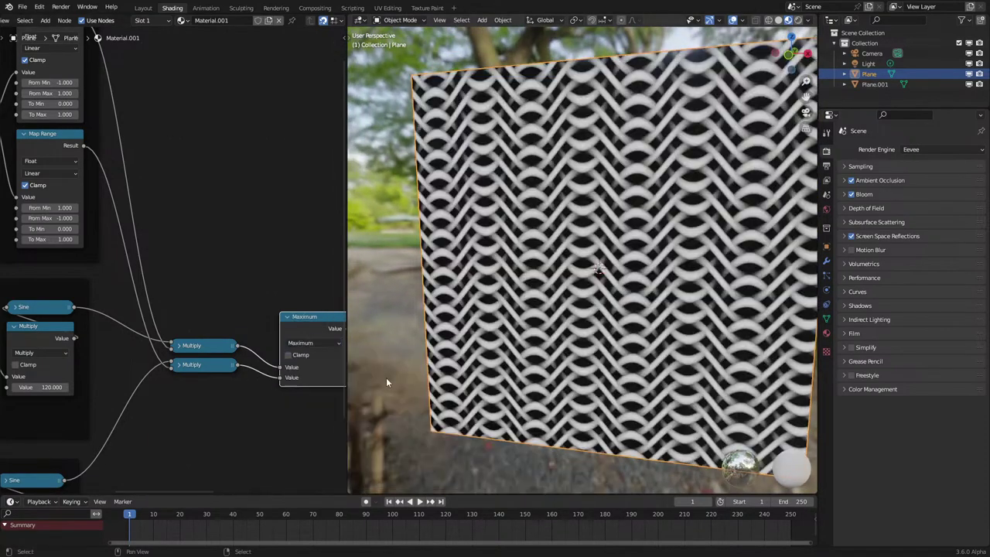
Collapse the Maximum node and place it close beside the two collapsed Multiply nodes.
{"action": "left_click", "coordinate": [288, 317]}
{"action": "key", "text": "g"}
{"action": "left_click", "coordinate": [256, 373]}
Rearrange the first Multiply and Sine pair in the Waves frame so that the Multiply node sits above the Sine.
{"action": "scroll", "coordinate": [177, 349], "scroll_direction": "down", "scroll_amount": 5}
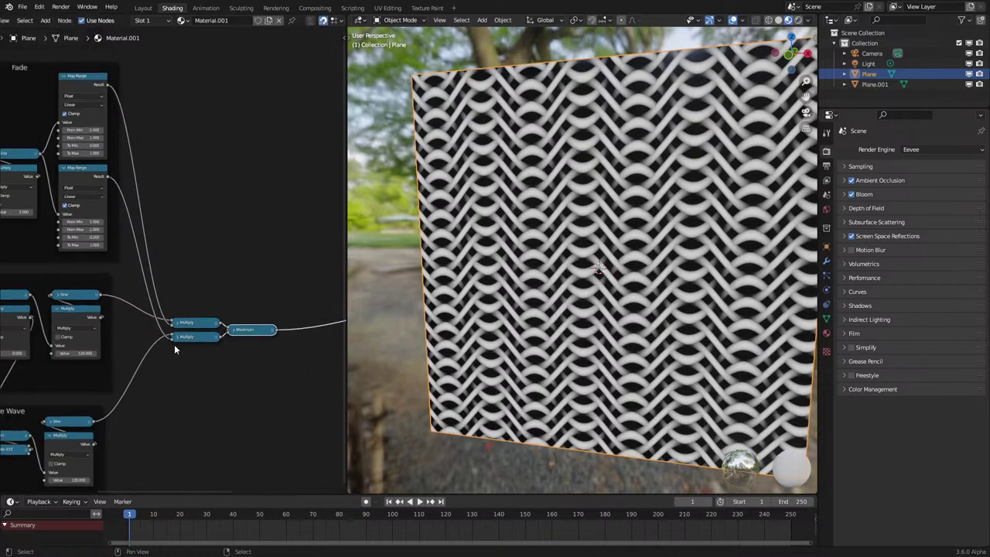
{"action": "middle_click_drag", "start_coordinate": [166, 341], "coordinate": [329, 331]}
{"action": "scroll", "coordinate": [198, 381], "scroll_direction": "up", "scroll_amount": 2}
{"action": "left_click", "coordinate": [207, 409]}
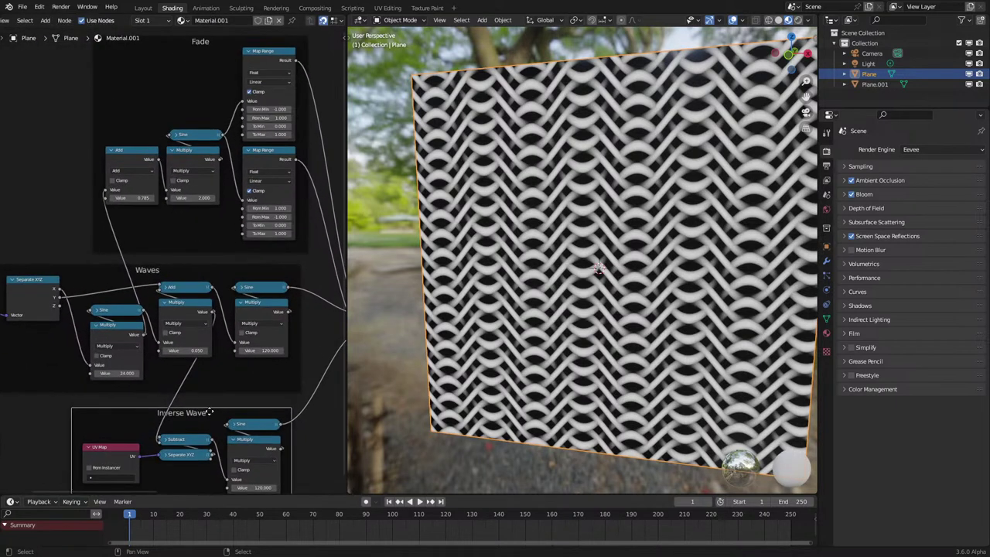
{"action": "middle_click_drag", "start_coordinate": [144, 334], "coordinate": [214, 352]}
{"action": "mouse_move", "coordinate": [184, 328]}
{"action": "left_mouse_down"}
{"action": "mouse_move", "coordinate": [183, 405]}
{"action": "mouse_move", "coordinate": [190, 299]}
{"action": "mouse_move", "coordinate": [190, 313]}
{"action": "left_mouse_up"}
{"action": "left_click", "coordinate": [191, 341], "text": "shift"}
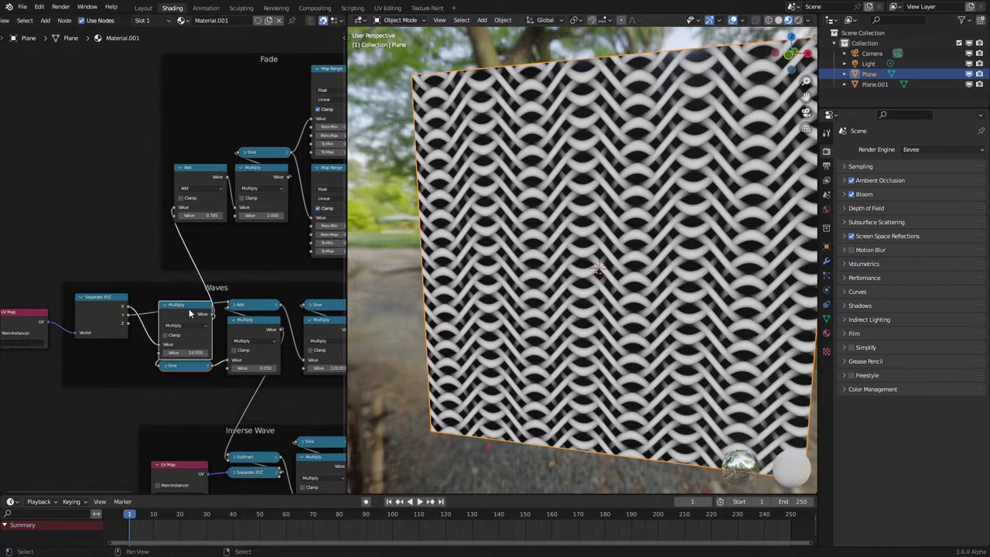
Reposition the Separate XYZ node beside the first Multiply node in the Waves frame and bring the UV Map node close to it.
{"action": "scroll", "coordinate": [122, 328], "scroll_direction": "up", "scroll_amount": 2}
{"action": "mouse_move", "coordinate": [94, 306]}
{"action": "left_mouse_down"}
{"action": "mouse_move", "coordinate": [112, 278]}
{"action": "mouse_move", "coordinate": [96, 313]}
{"action": "left_mouse_up"}
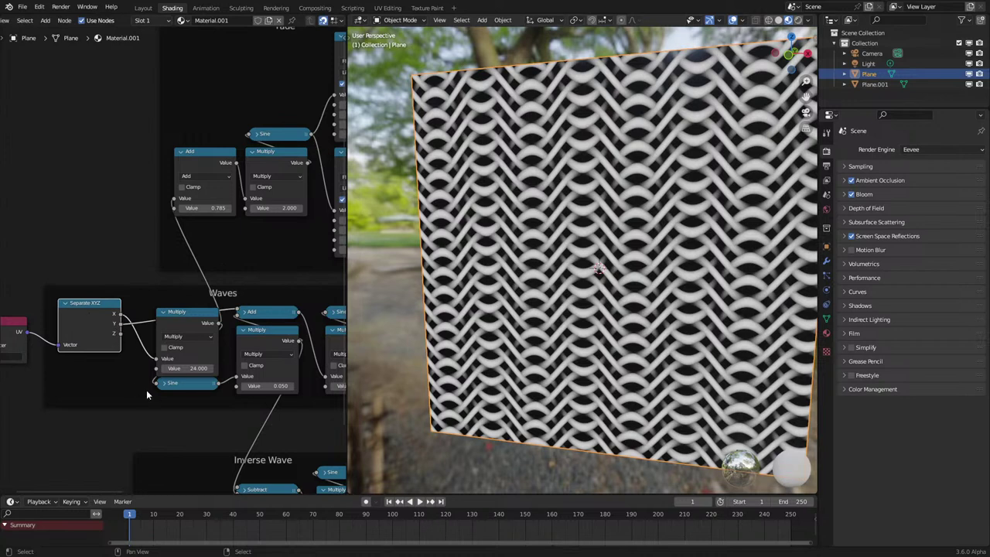
{"action": "scroll", "coordinate": [260, 404], "scroll_direction": "down", "scroll_amount": 3}
{"action": "mouse_move", "coordinate": [43, 314]}
{"action": "left_mouse_down"}
{"action": "mouse_move", "coordinate": [104, 291]}
{"action": "mouse_move", "coordinate": [53, 298]}
{"action": "left_mouse_up"}
{"action": "left_click", "coordinate": [214, 392]}
{"action": "scroll", "coordinate": [215, 391], "scroll_direction": "down", "scroll_amount": 2}
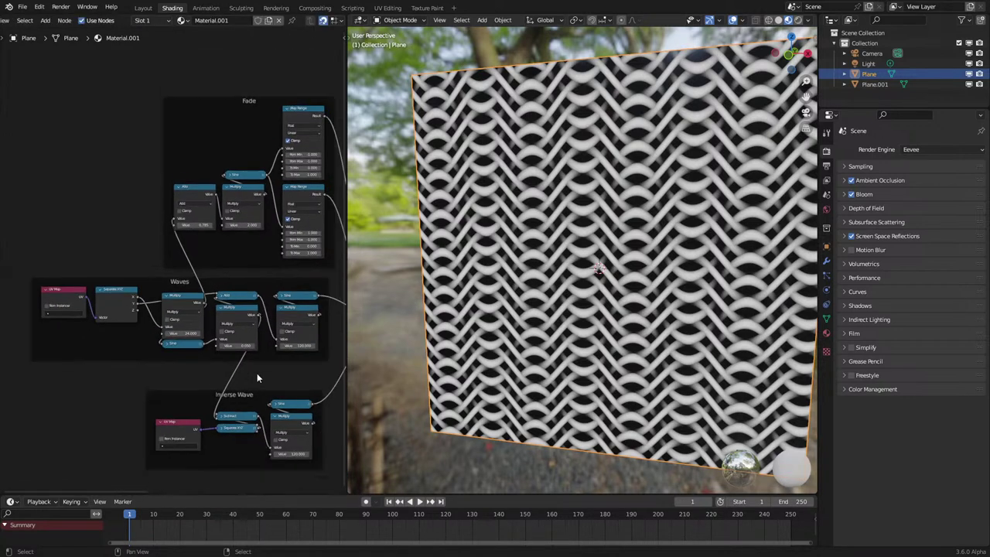
{"action": "middle_click_drag", "start_coordinate": [251, 364], "coordinate": [236, 354]}
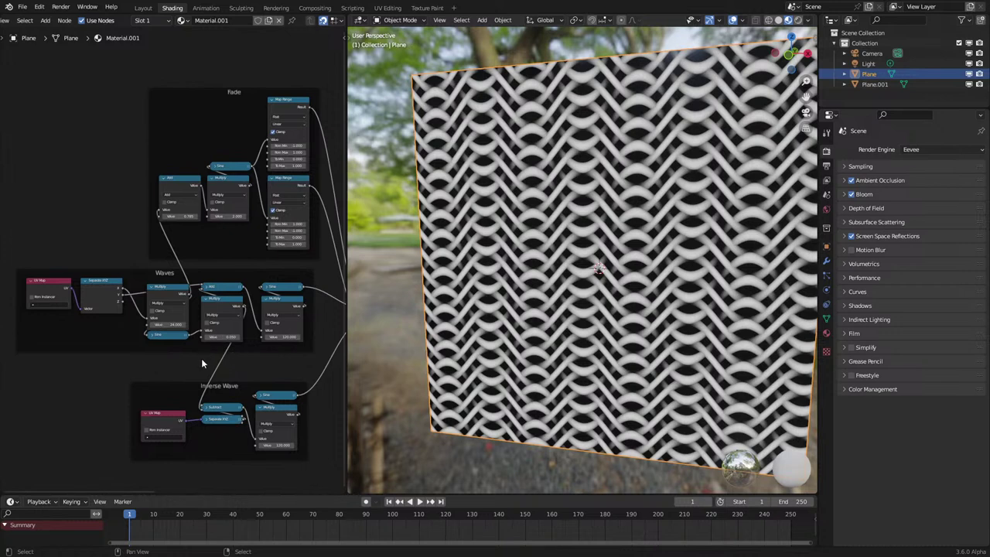
Try a value of 0.020 on the second Multiply node in the Waves frame and inspect the flatter waves on the plane.
{"action": "scroll", "coordinate": [201, 359], "scroll_direction": "up", "scroll_amount": 5}
{"action": "left_click", "coordinate": [243, 297]}
{"action": "scroll", "coordinate": [262, 331], "scroll_direction": "down", "scroll_amount": 2}
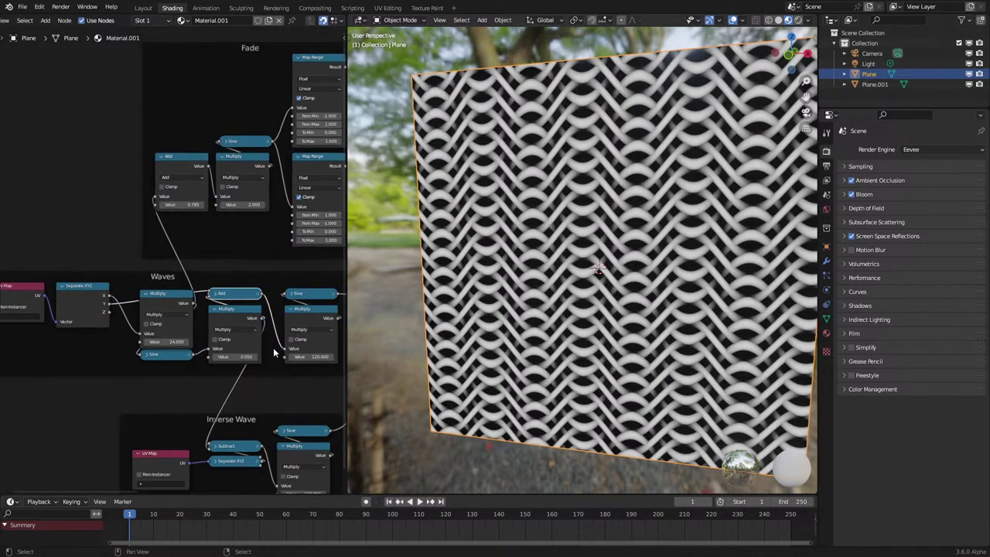
{"action": "middle_click_drag", "start_coordinate": [276, 351], "coordinate": [248, 335]}
{"action": "scroll", "coordinate": [241, 338], "scroll_direction": "up", "scroll_amount": 2}
{"action": "mouse_move", "coordinate": [214, 354]}
{"action": "left_mouse_down", "text": "shift"}
{"action": "mouse_move", "coordinate": [249, 354]}
{"action": "mouse_move", "coordinate": [195, 353]}
{"action": "left_mouse_up", "text": "shift"}
{"action": "scroll", "coordinate": [518, 355], "scroll_direction": "down", "scroll_amount": 3}
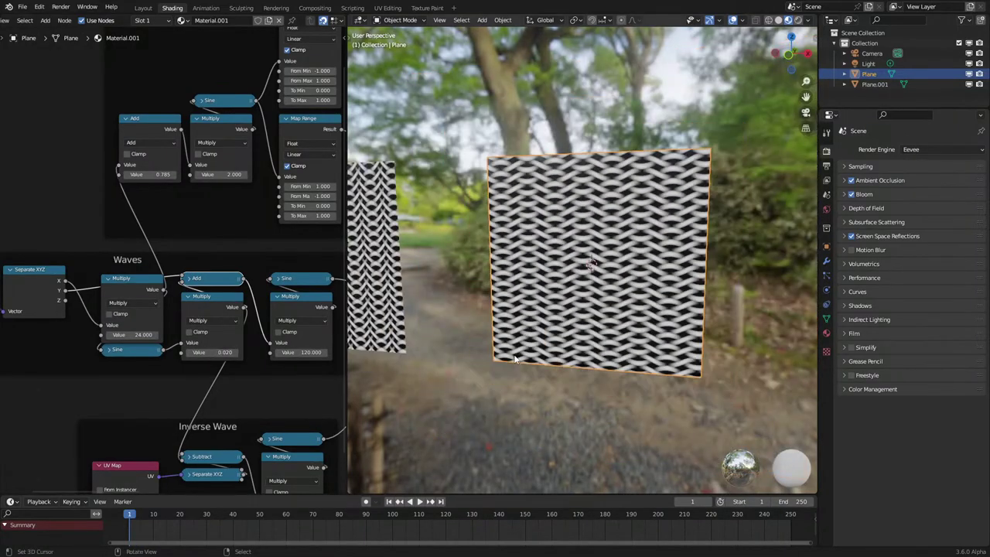
{"action": "mouse_move", "coordinate": [514, 356]}
{"action": "middle_mouse_down"}
{"action": "mouse_move", "coordinate": [531, 353]}
{"action": "mouse_move", "coordinate": [517, 366]}
{"action": "middle_mouse_up"}
{"action": "scroll", "coordinate": [530, 353], "scroll_direction": "up", "scroll_amount": 2}
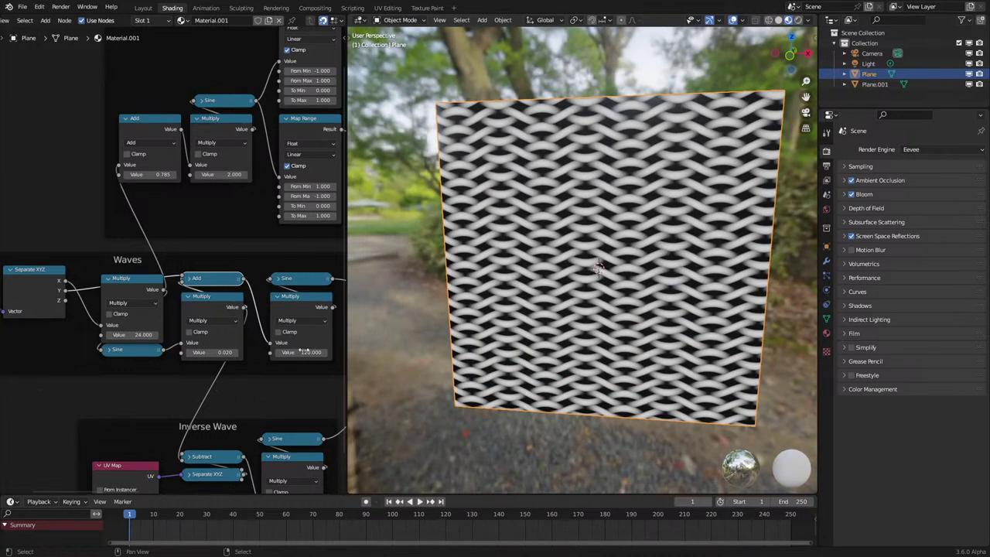
Try fine adjustments to the values of the last and second Multiply nodes in the Waves frame, and undo them.
{"action": "left_click_drag", "start_coordinate": [304, 352], "coordinate": [329, 352], "text": "shift"}
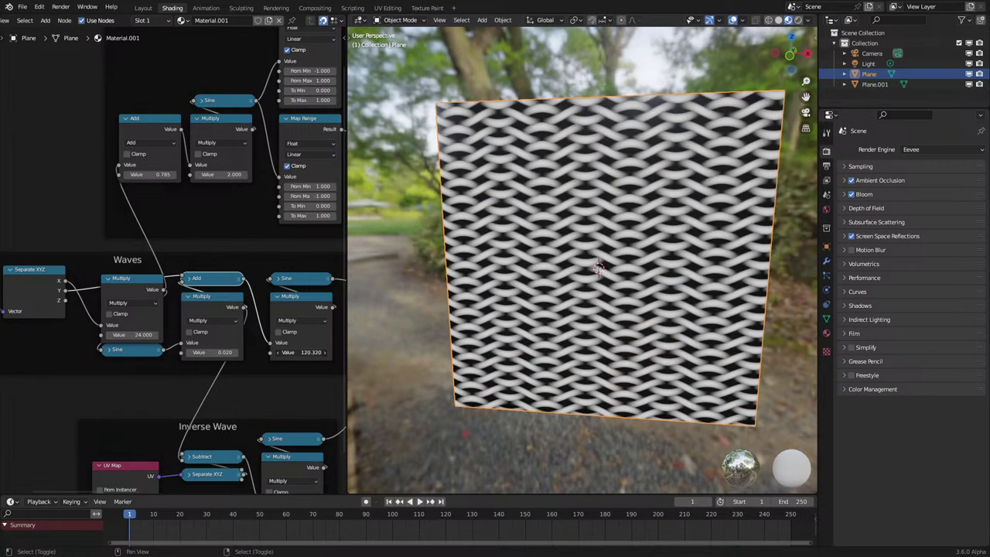
{"action": "right_click", "coordinate": [304, 352]}
{"action": "mouse_move", "coordinate": [210, 353]}
{"action": "left_mouse_down", "text": "shift"}
{"action": "mouse_move", "coordinate": [252, 353]}
{"action": "mouse_move", "coordinate": [221, 352]}
{"action": "left_mouse_up", "text": "shift"}
{"action": "key", "text": "ctrl+z"}
Examine the interlaced bands on the plane up close and compare them with the Multiply values in the Waves frame.
{"action": "middle_click_drag", "start_coordinate": [421, 375], "coordinate": [586, 358]}
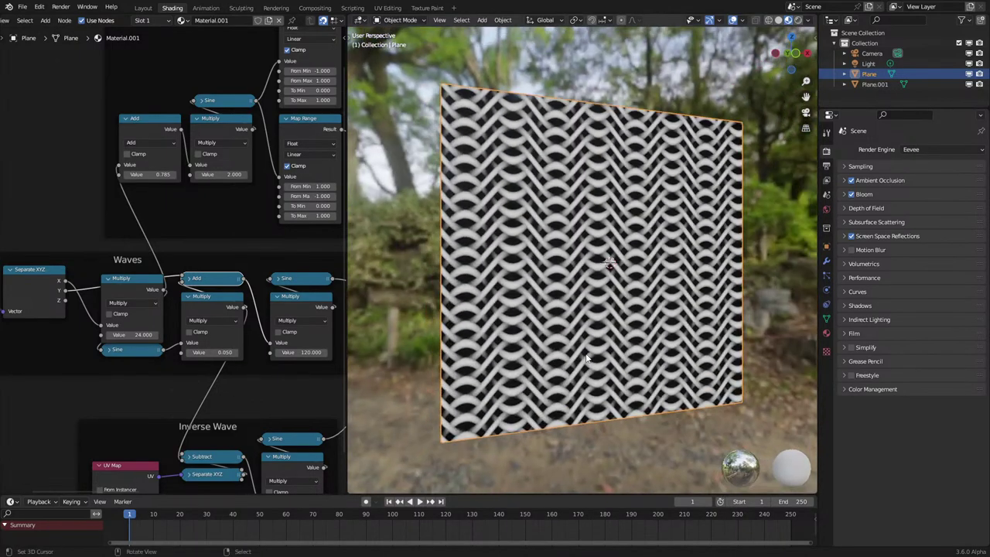
{"action": "scroll", "coordinate": [580, 358], "scroll_direction": "up", "scroll_amount": 5}
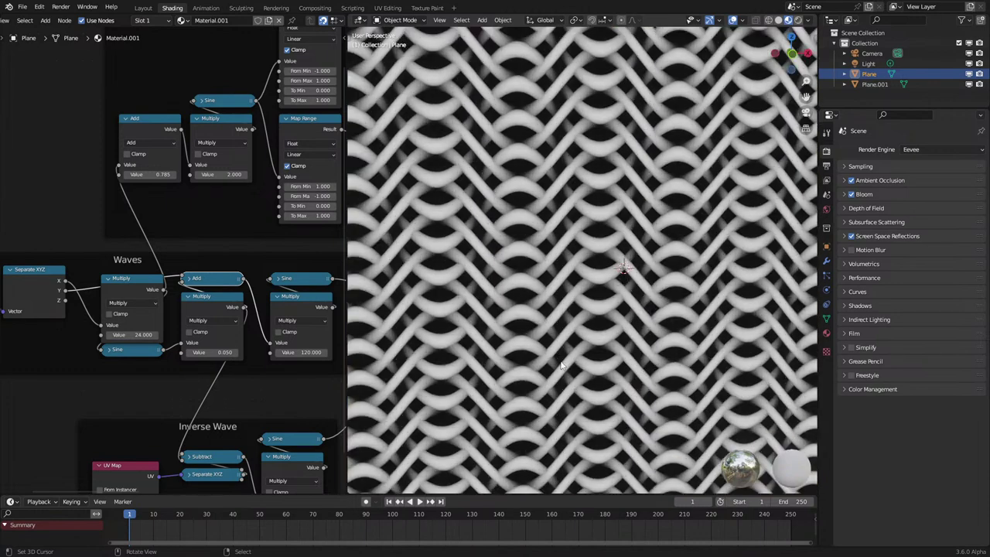
{"action": "middle_click_drag", "start_coordinate": [476, 334], "coordinate": [553, 347], "text": "shift"}
{"action": "scroll", "coordinate": [568, 339], "scroll_direction": "up", "scroll_amount": 3}
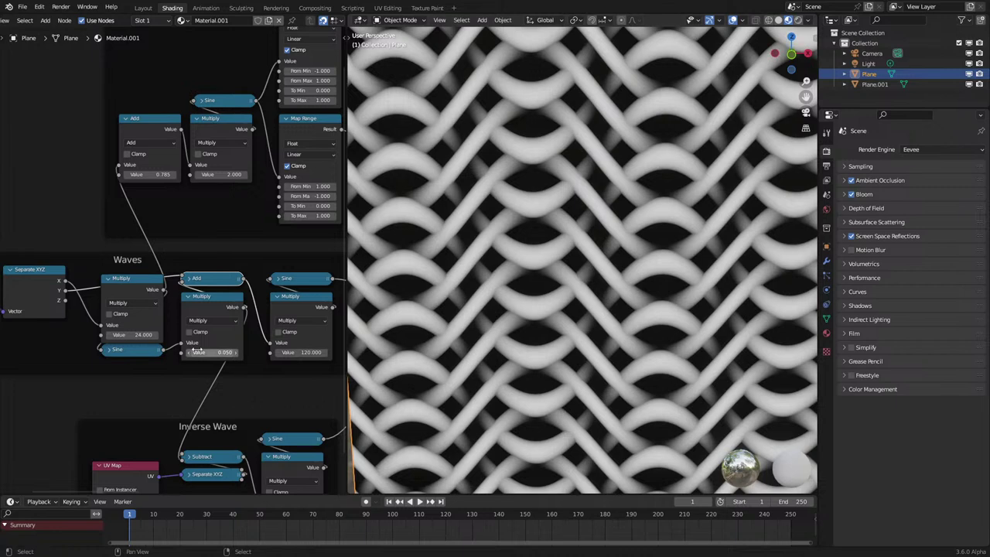
{"action": "scroll", "coordinate": [220, 349], "scroll_direction": "down", "scroll_amount": 1}
{"action": "scroll", "coordinate": [220, 349], "scroll_direction": "up", "scroll_amount": 2}
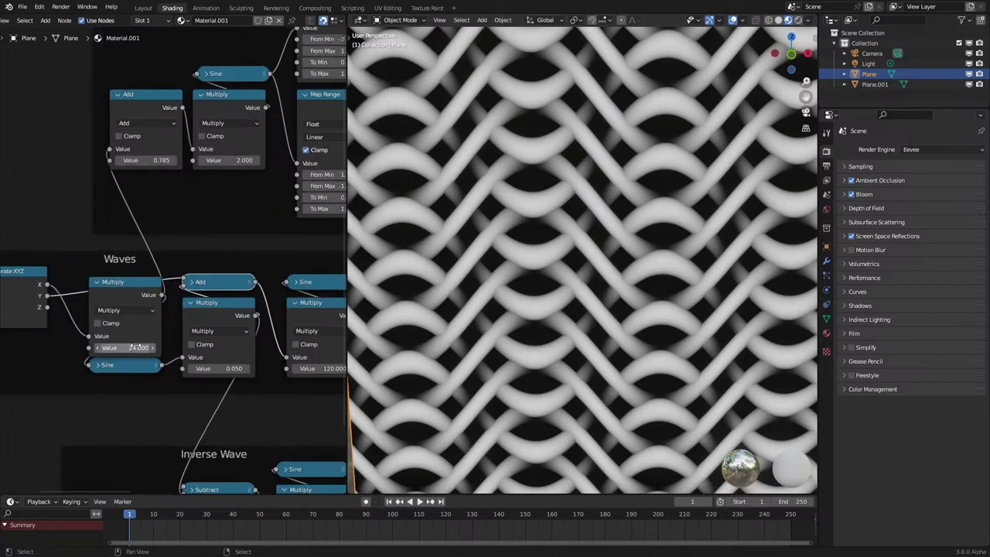
{"action": "scroll", "coordinate": [143, 349], "scroll_direction": "down", "scroll_amount": 1}
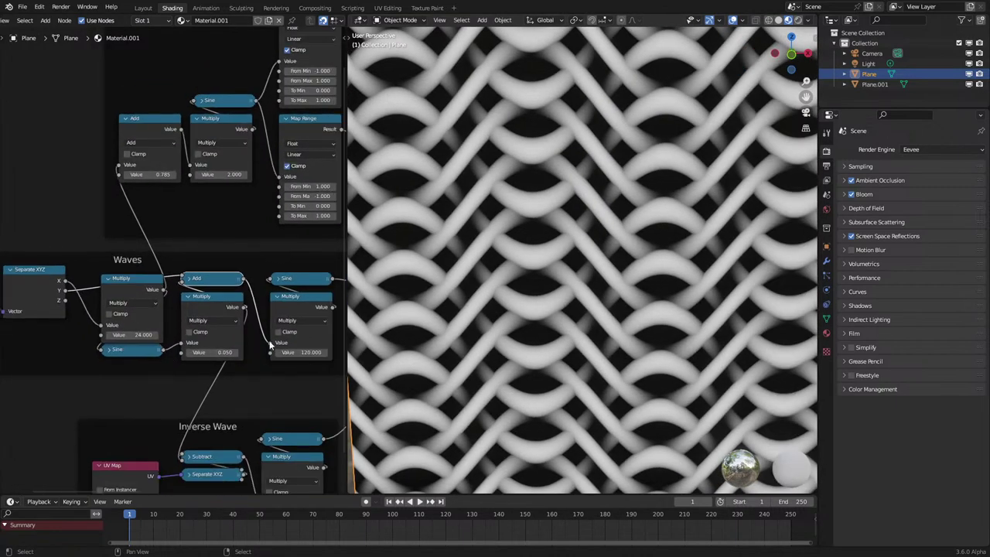
{"action": "left_click_drag", "start_coordinate": [315, 352], "coordinate": [275, 352]}
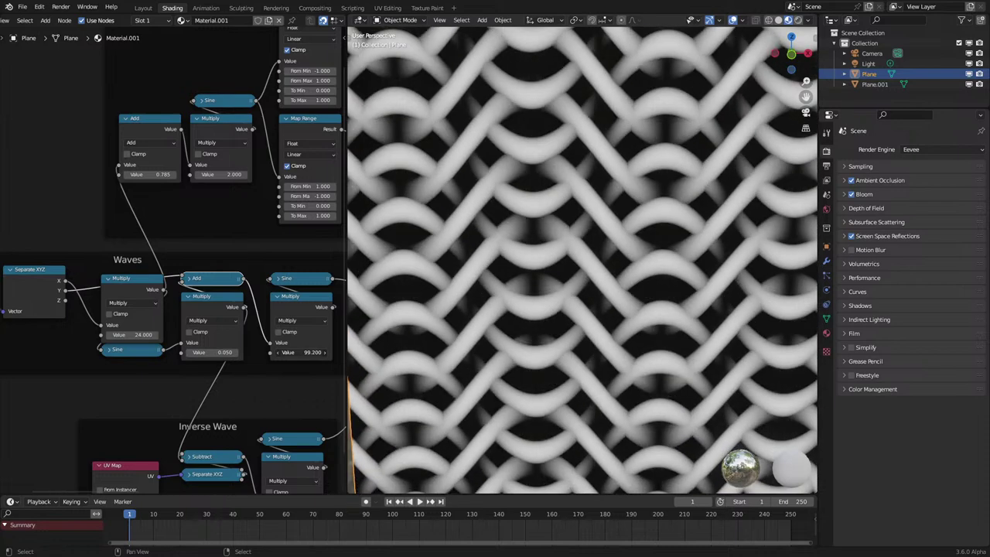
{"action": "key", "text": "Escape"}
{"action": "key", "text": "ctrl+z"}
Set the value of the last Multiply node in the Waves frame to 60.
{"action": "left_click", "coordinate": [313, 352]}
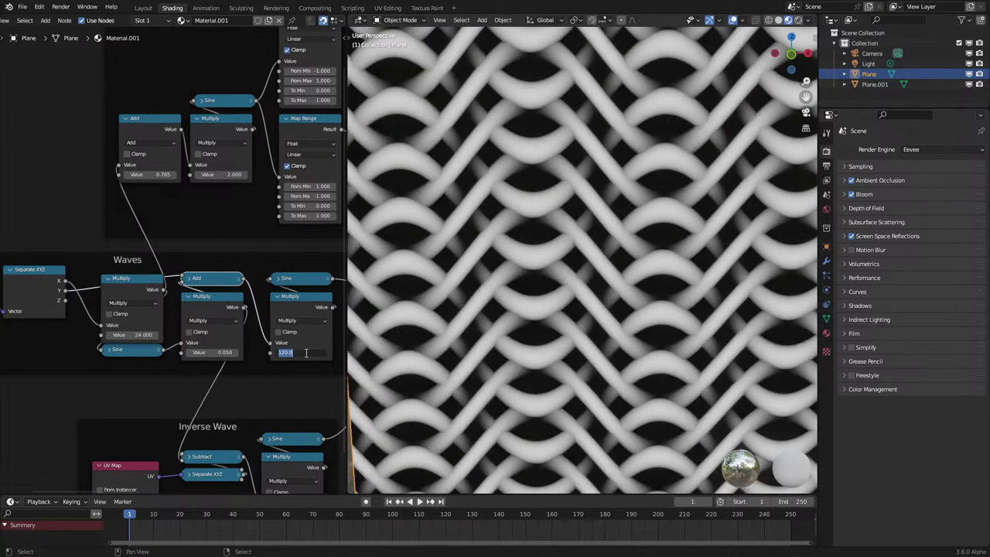
{"action": "type", "text": "60"}
{"action": "key", "text": "Return"}
{"action": "scroll", "coordinate": [405, 331], "scroll_direction": "down", "scroll_amount": 4}
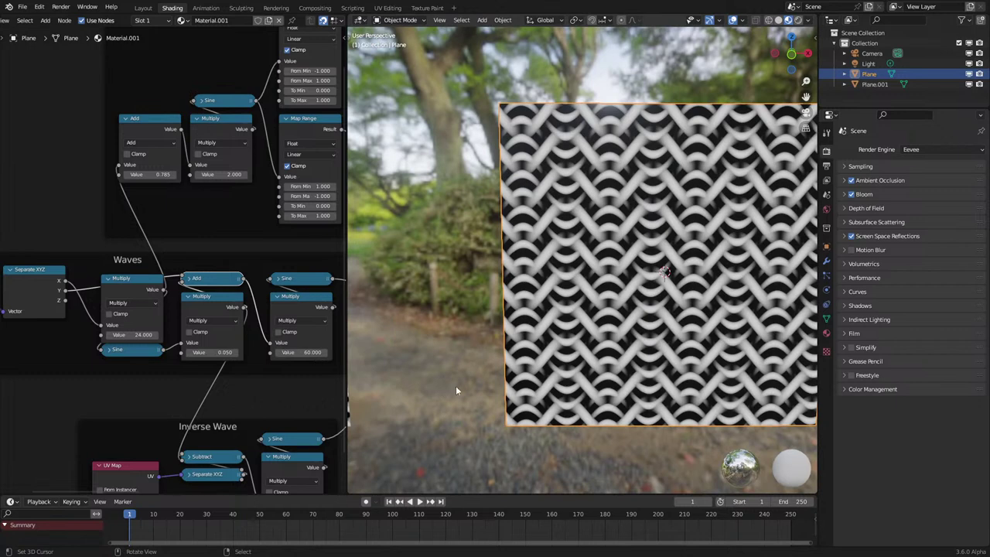
Halve the value of the Multiply node in the Inverse Wave frame to 60 and check the pattern on the plane.
{"action": "middle_click_drag", "start_coordinate": [266, 454], "coordinate": [210, 319]}
{"action": "left_click", "coordinate": [236, 372]}
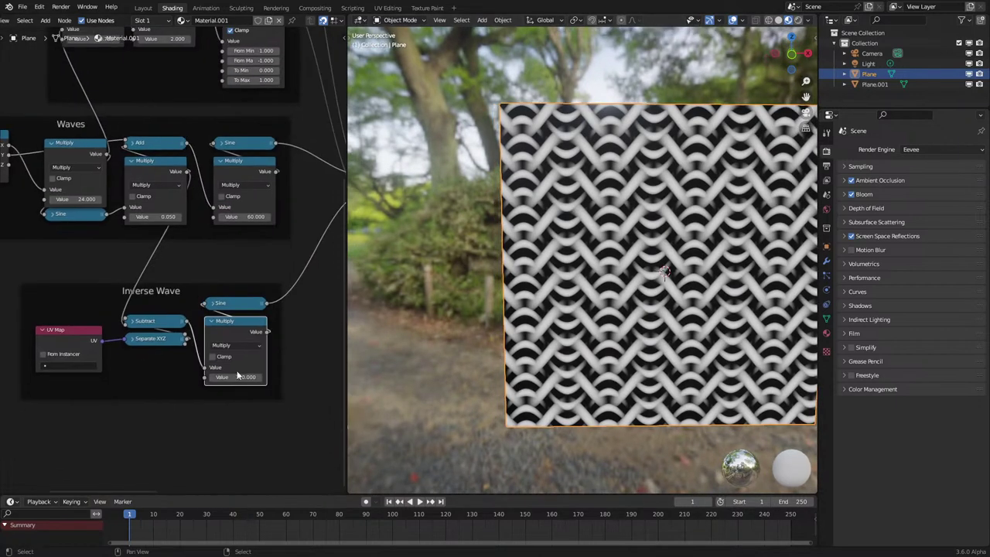
{"action": "left_click", "coordinate": [236, 377]}
{"action": "type", "text": "/2"}
{"action": "key", "text": "Return"}
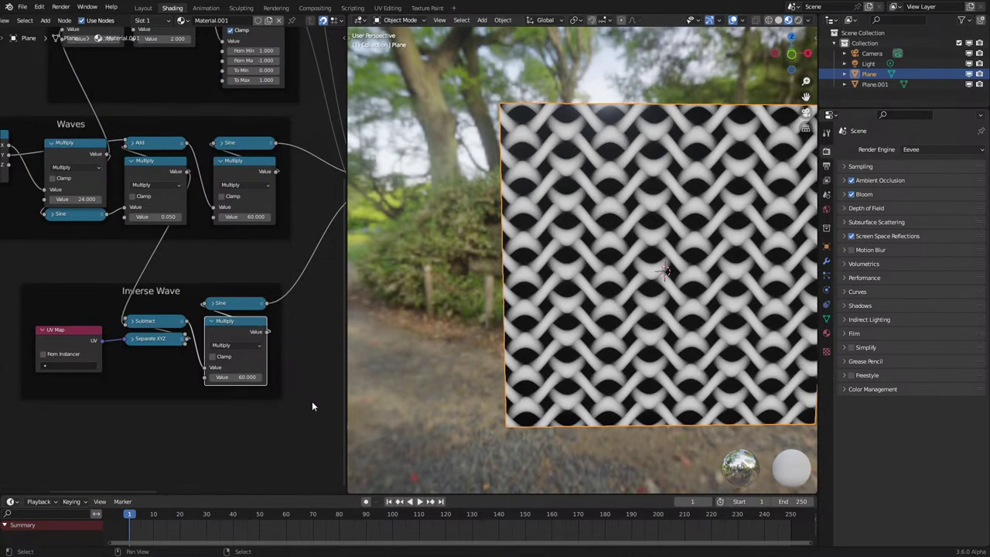
{"action": "middle_click_drag", "start_coordinate": [548, 356], "coordinate": [569, 356]}
{"action": "scroll", "coordinate": [558, 387], "scroll_direction": "down", "scroll_amount": 3}
{"action": "scroll", "coordinate": [578, 377], "scroll_direction": "up", "scroll_amount": 1}
{"action": "scroll", "coordinate": [577, 376], "scroll_direction": "up", "scroll_amount": 1}
{"action": "scroll", "coordinate": [143, 263], "scroll_direction": "up", "scroll_amount": 4}
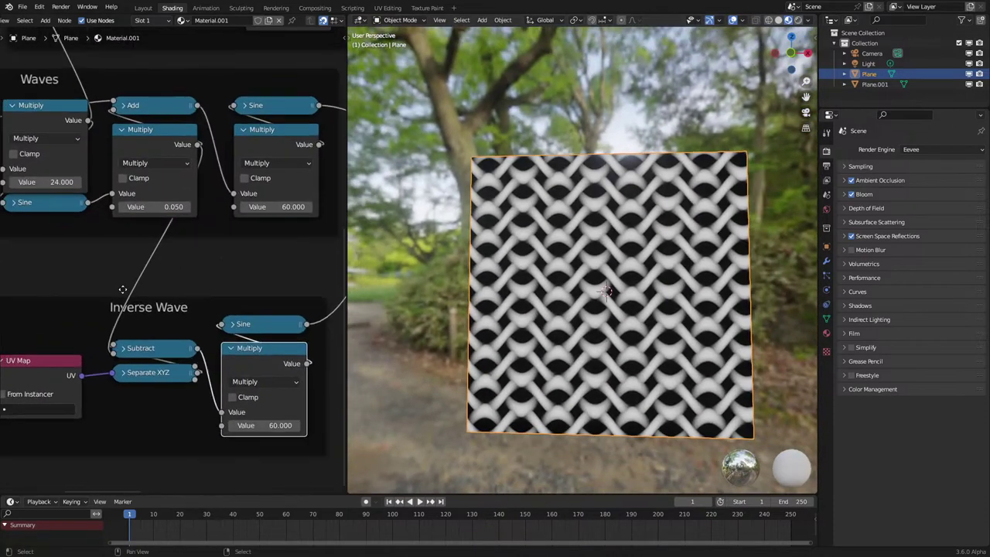
Try varying the value of the first Multiply node in the Waves frame and of the Add node in the Fade frame.
{"action": "middle_click_drag", "start_coordinate": [124, 284], "coordinate": [157, 323]}
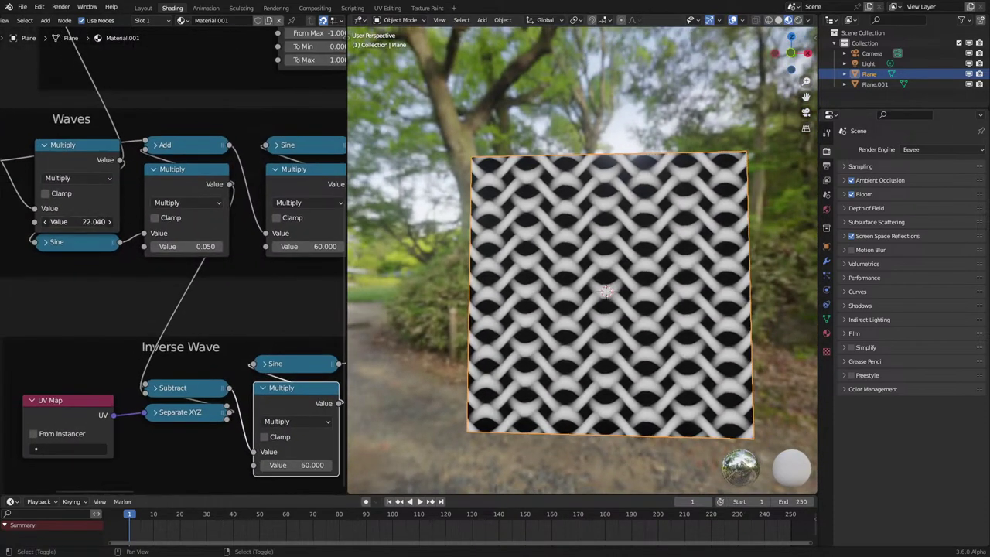
{"action": "middle_click_drag", "start_coordinate": [123, 178], "coordinate": [163, 342]}
{"action": "left_click_drag", "start_coordinate": [150, 164], "coordinate": [90, 165]}
{"action": "middle_click_drag", "start_coordinate": [258, 400], "coordinate": [283, 221]}
{"action": "scroll", "coordinate": [283, 221], "scroll_direction": "up", "scroll_amount": 1}
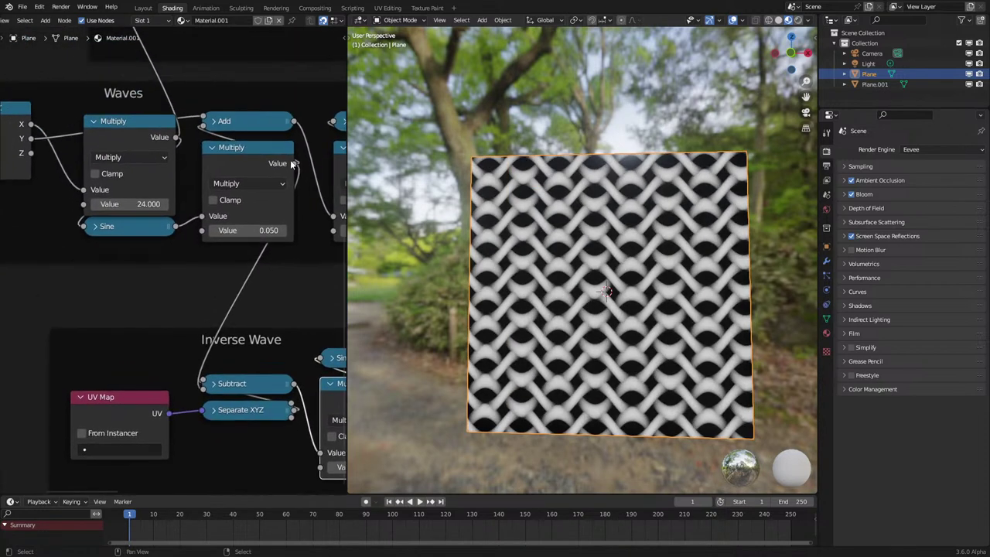
Try routing the Waves frame's Add output through a new Math Add node into the Inverse Wave's Subtract node, and undo the link.
{"action": "left_click_drag", "start_coordinate": [293, 123], "coordinate": [175, 281]}
{"action": "type", "text": "ad"}
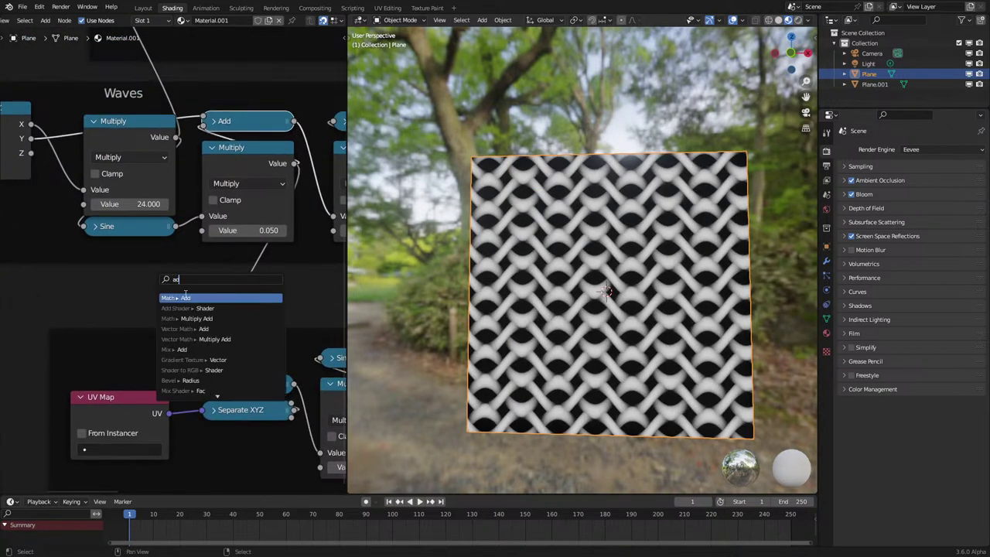
{"action": "left_click", "coordinate": [184, 296]}
{"action": "left_click_drag", "start_coordinate": [204, 395], "coordinate": [204, 387]}
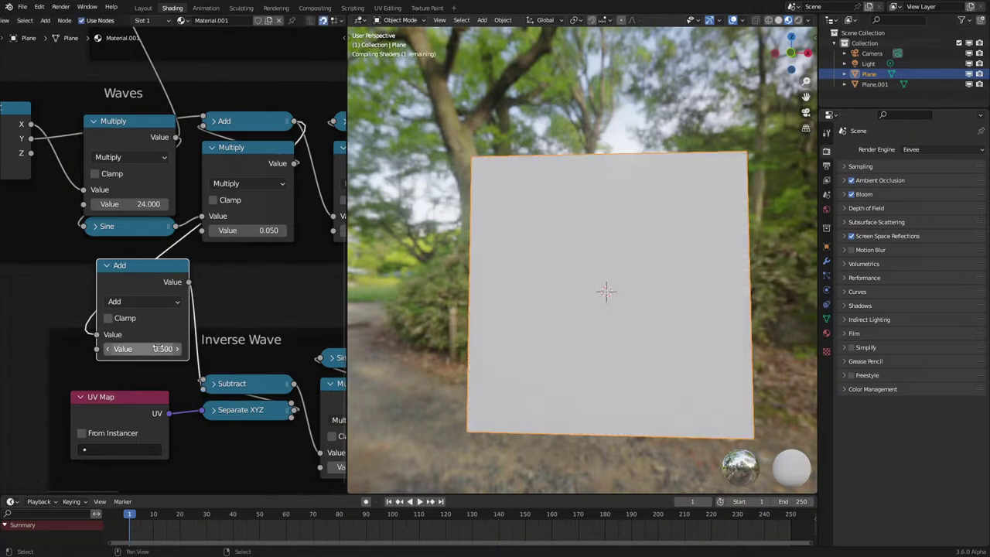
{"action": "mouse_move", "coordinate": [142, 348]}
{"action": "left_mouse_down"}
{"action": "mouse_move", "coordinate": [129, 349]}
{"action": "mouse_move", "coordinate": [143, 349]}
{"action": "left_mouse_up"}
{"action": "key", "text": "ctrl+z"}
{"action": "scroll", "coordinate": [255, 379], "scroll_direction": "down", "scroll_amount": 2}
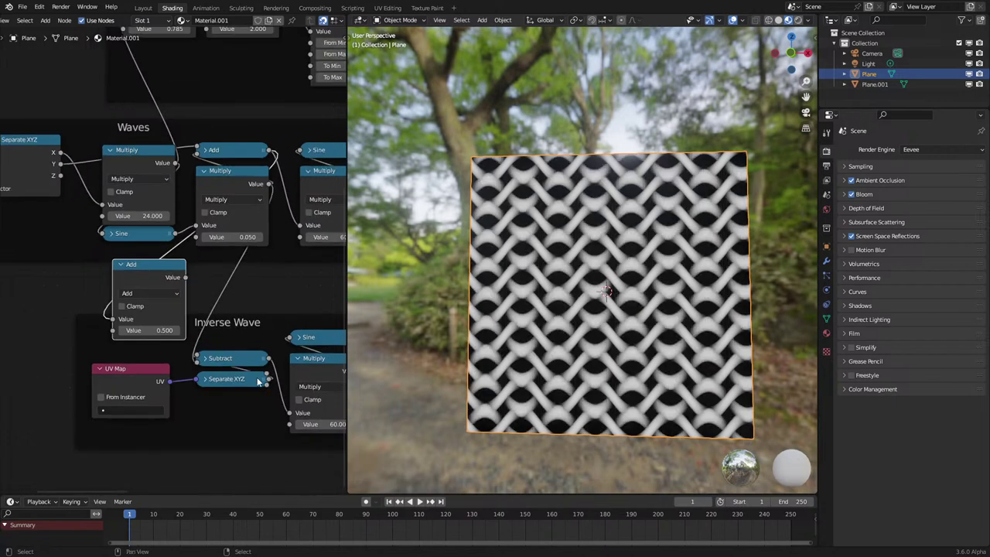
Try wiring the new Add node between the Inverse Wave's Multiply and Sine nodes and varying its value.
{"action": "middle_click_drag", "start_coordinate": [274, 369], "coordinate": [234, 374]}
{"action": "left_click_drag", "start_coordinate": [328, 385], "coordinate": [56, 330]}
{"action": "left_click_drag", "start_coordinate": [135, 285], "coordinate": [249, 350]}
{"action": "left_click_drag", "start_coordinate": [115, 341], "coordinate": [62, 341]}
{"action": "right_click", "coordinate": [62, 342]}
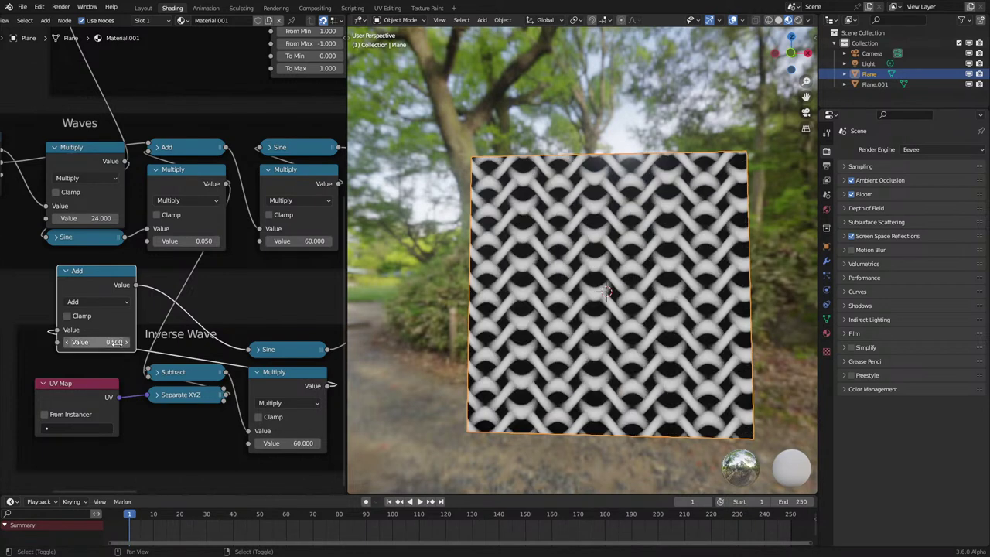
Undo the Add node's link to the Inverse Wave's Sine node and delete the new Add node.
{"action": "middle_click_drag", "start_coordinate": [182, 278], "coordinate": [175, 301]}
{"action": "scroll", "coordinate": [176, 300], "scroll_direction": "down", "scroll_amount": 2}
{"action": "key", "text": "ctrl+z"}
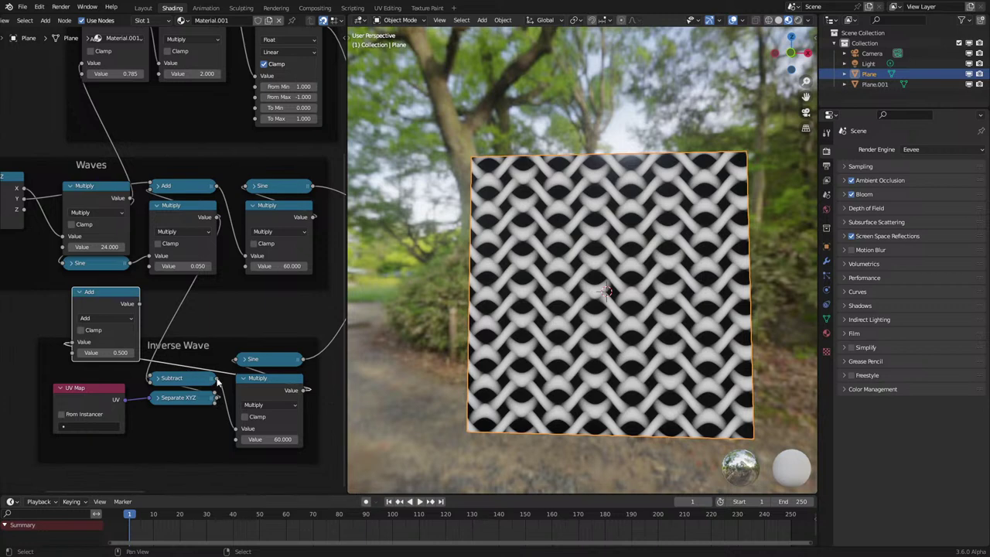
{"action": "middle_click_drag", "start_coordinate": [205, 331], "coordinate": [227, 390]}
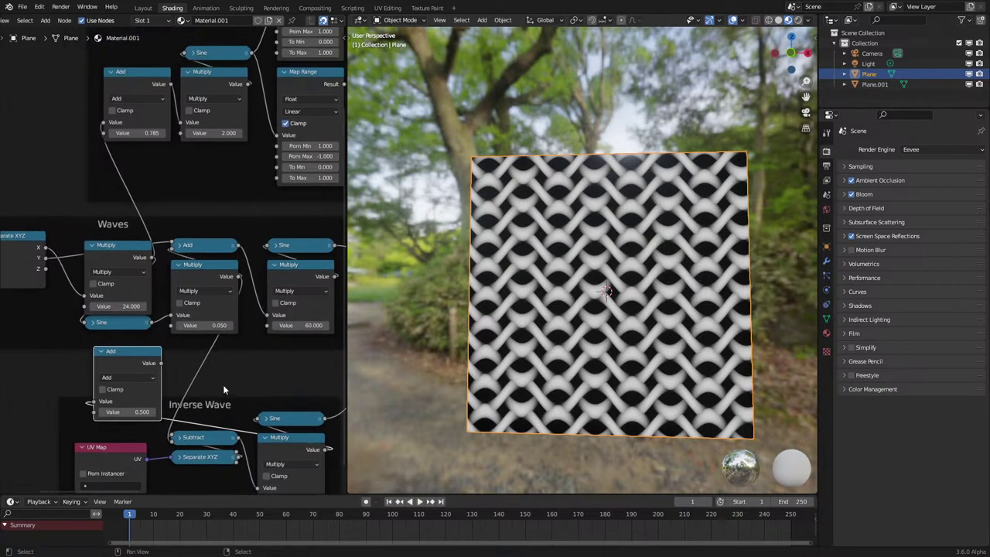
{"action": "key", "text": "x"}
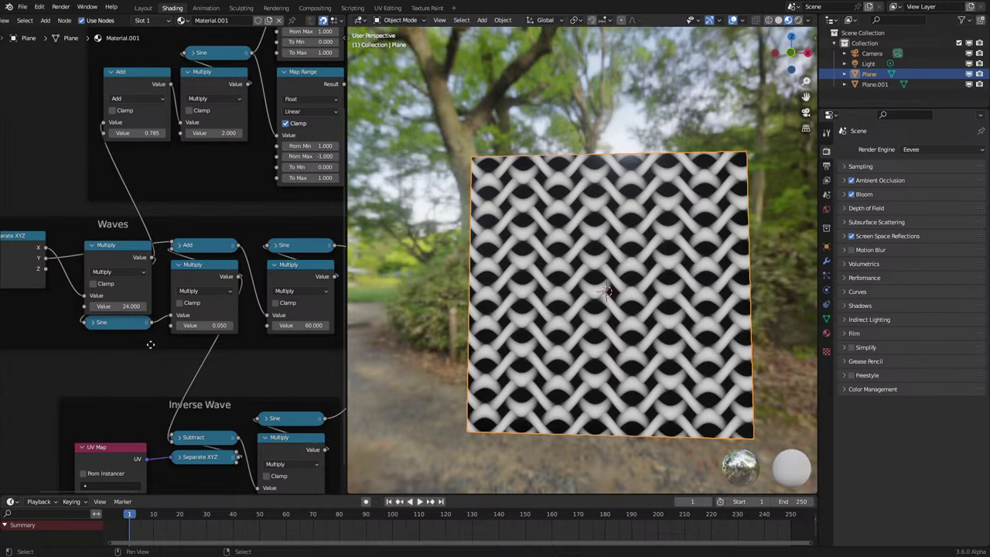
Try doubling the value of the last Multiply node in the Waves frame to 120.
{"action": "scroll", "coordinate": [674, 289], "scroll_direction": "down", "scroll_amount": 3}
{"action": "mouse_move", "coordinate": [675, 289]}
{"action": "middle_mouse_down"}
{"action": "mouse_move", "coordinate": [703, 297]}
{"action": "mouse_move", "coordinate": [675, 297]}
{"action": "middle_mouse_up"}
{"action": "scroll", "coordinate": [674, 297], "scroll_direction": "up", "scroll_amount": 3}
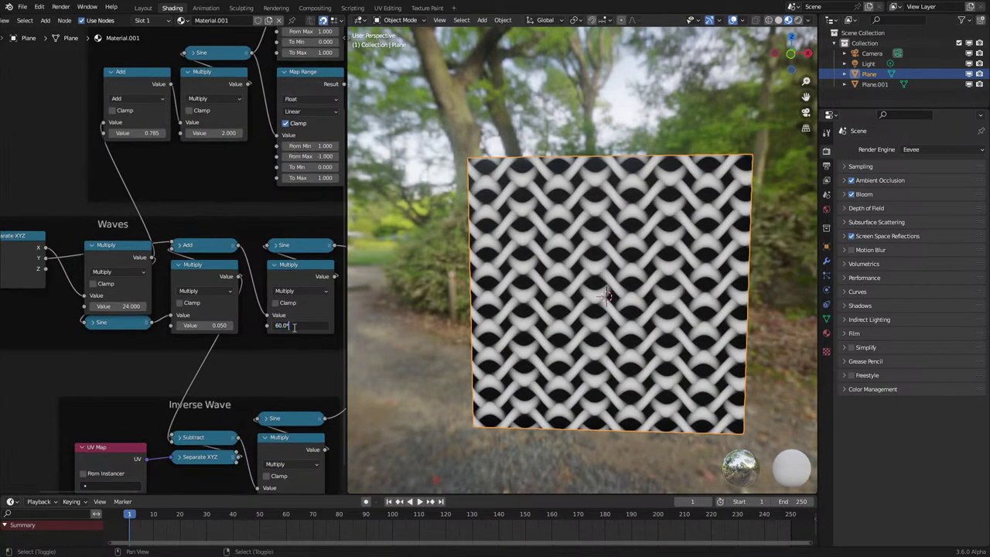
{"action": "type", "text": "2"}
{"action": "key", "text": "Return"}
Try a value of 120 on the Inverse Wave's Multiply node as well, and undo both value changes.
{"action": "middle_click_drag", "start_coordinate": [299, 386], "coordinate": [276, 280]}
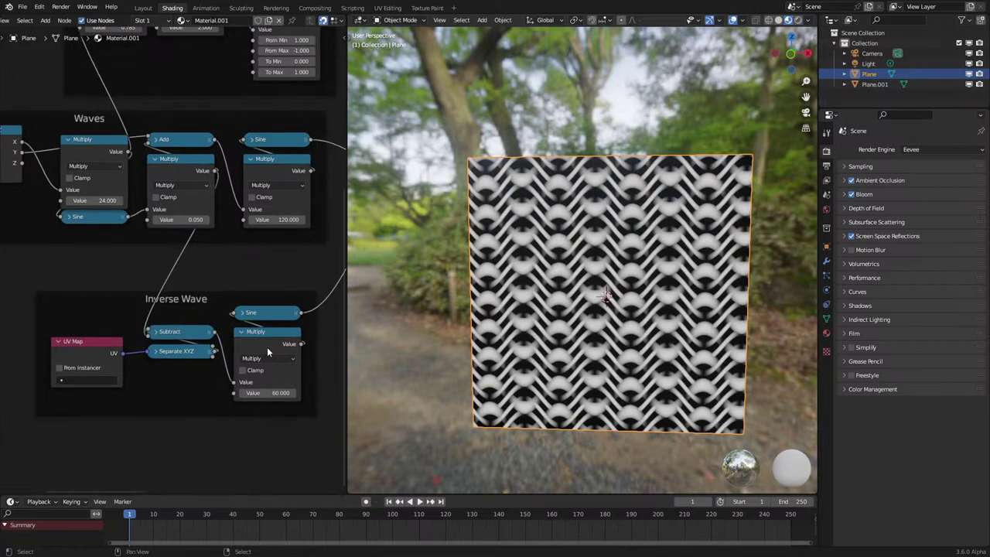
{"action": "scroll", "coordinate": [275, 392], "scroll_direction": "up", "scroll_amount": 4}
{"action": "type", "text": "120.000"}
{"action": "mouse_move", "coordinate": [519, 355]}
{"action": "middle_mouse_down"}
{"action": "mouse_move", "coordinate": [562, 354]}
{"action": "mouse_move", "coordinate": [517, 353]}
{"action": "middle_mouse_up"}
{"action": "key", "text": "ctrl+z"}
{"action": "key", "text": "ctrl+z"}
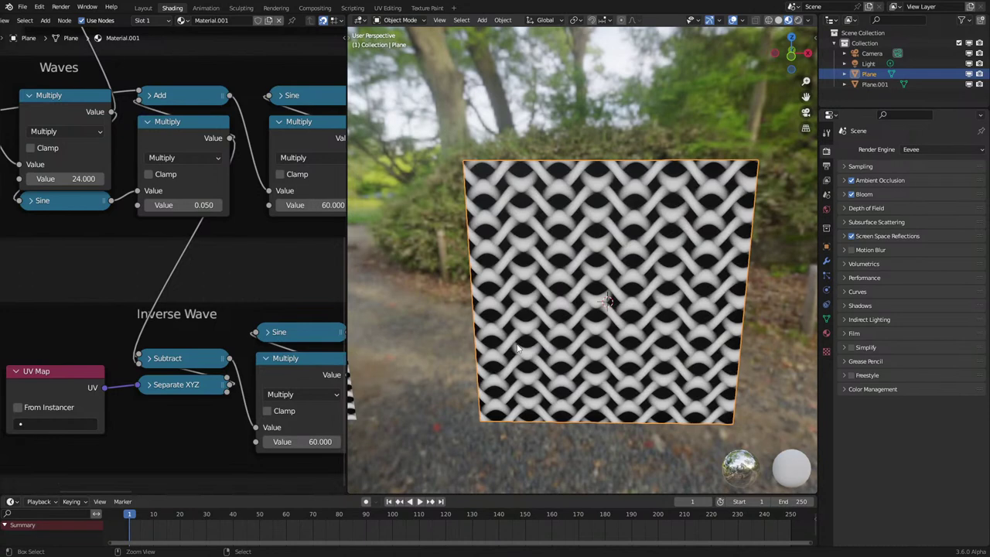
Insert a Vector Math Scale node between the UV Map and Separate XYZ nodes in the Waves frame.
{"action": "middle_click_drag", "start_coordinate": [92, 251], "coordinate": [55, 402]}
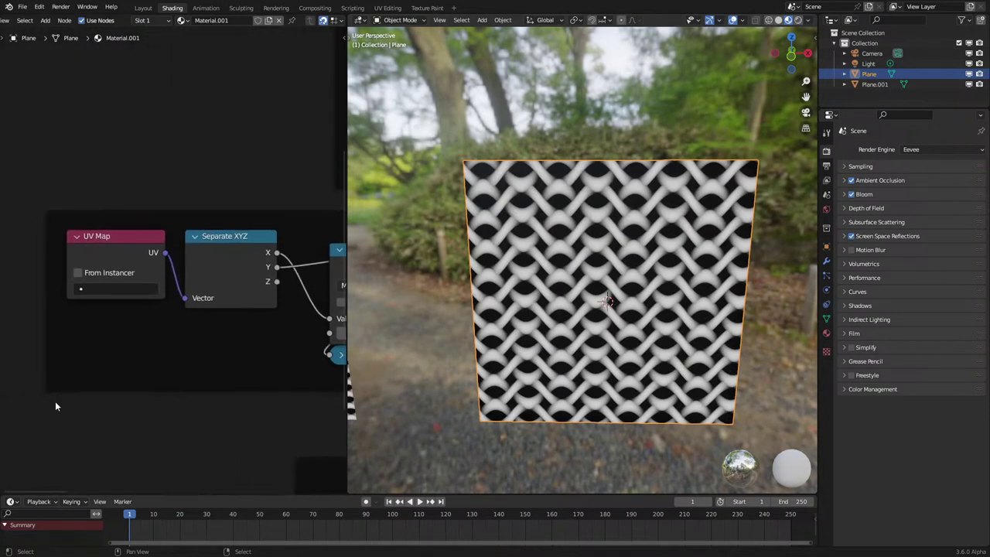
{"action": "scroll", "coordinate": [55, 402], "scroll_direction": "down", "scroll_amount": 6}
{"action": "middle_click_drag", "start_coordinate": [122, 367], "coordinate": [195, 312]}
{"action": "scroll", "coordinate": [169, 268], "scroll_direction": "up", "scroll_amount": 5}
{"action": "left_click_drag", "start_coordinate": [165, 264], "coordinate": [148, 280]}
{"action": "type", "text": "sca"}
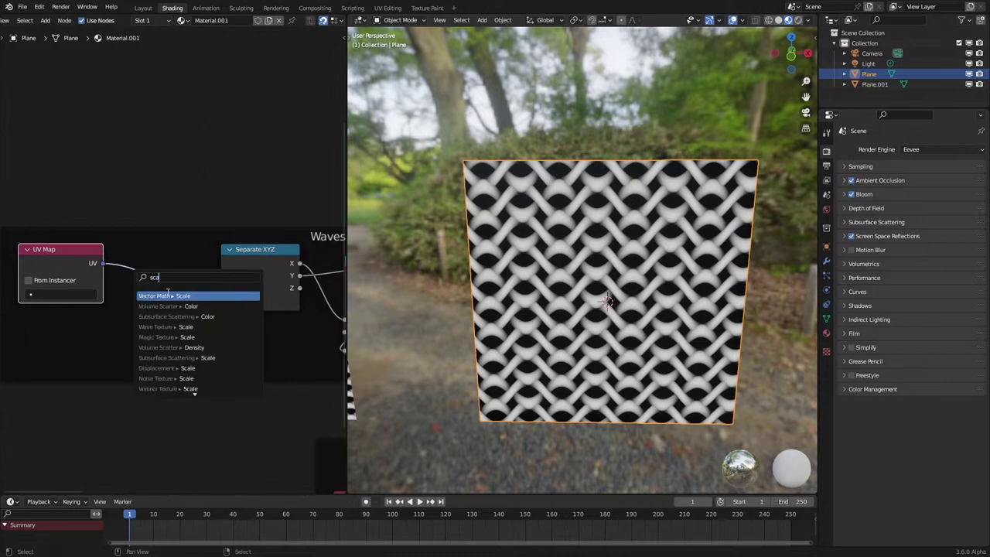
{"action": "key", "text": "Return"}
{"action": "left_click_drag", "start_coordinate": [221, 301], "coordinate": [215, 319]}
Replace the Inverse Wave frame's UV Map node with a link from the Scale node, and place its Separate XYZ node below Subtract.
{"action": "middle_click_drag", "start_coordinate": [192, 286], "coordinate": [131, 222]}
{"action": "left_click_drag", "start_coordinate": [138, 212], "coordinate": [182, 420]}
{"action": "left_click", "coordinate": [180, 446]}
{"action": "key", "text": "x"}
{"action": "scroll", "coordinate": [185, 418], "scroll_direction": "down", "scroll_amount": 4}
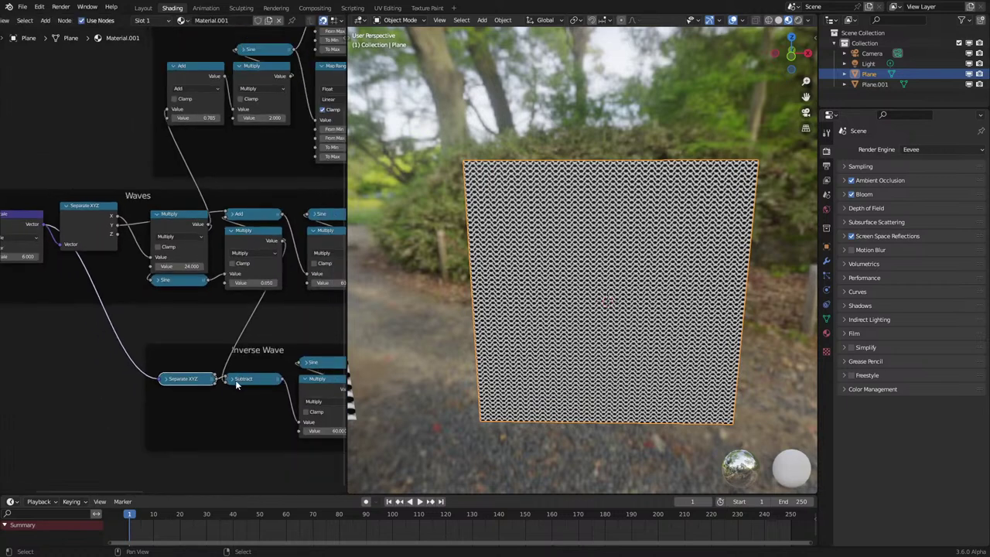
{"action": "left_click_drag", "start_coordinate": [182, 382], "coordinate": [250, 402]}
Set the Scale node's Scale value to 2.
{"action": "middle_click_drag", "start_coordinate": [15, 243], "coordinate": [128, 318]}
{"action": "scroll", "coordinate": [128, 318], "scroll_direction": "up", "scroll_amount": 3}
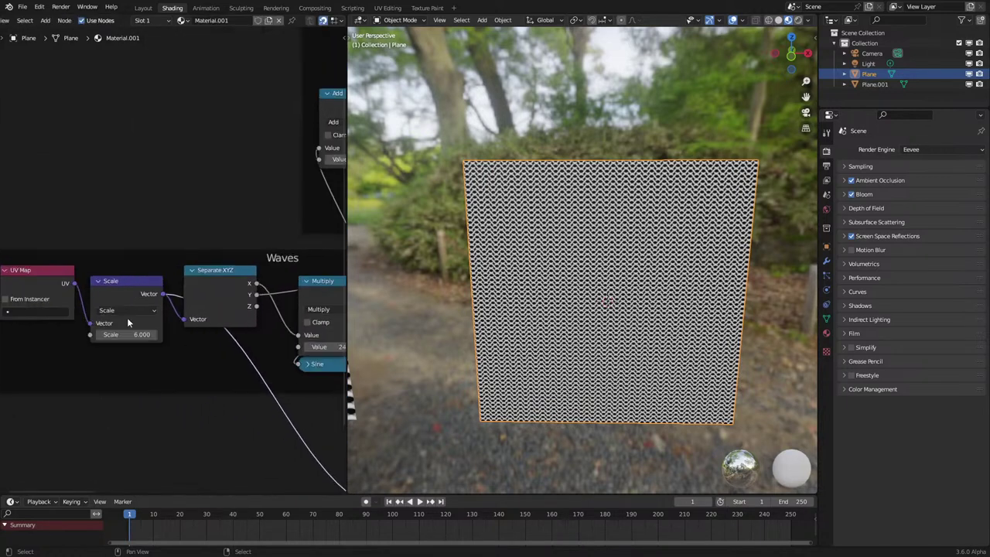
{"action": "scroll", "coordinate": [127, 317], "scroll_direction": "up", "scroll_amount": 3}
{"action": "left_click_drag", "start_coordinate": [125, 355], "coordinate": [95, 355], "text": "ctrl"}
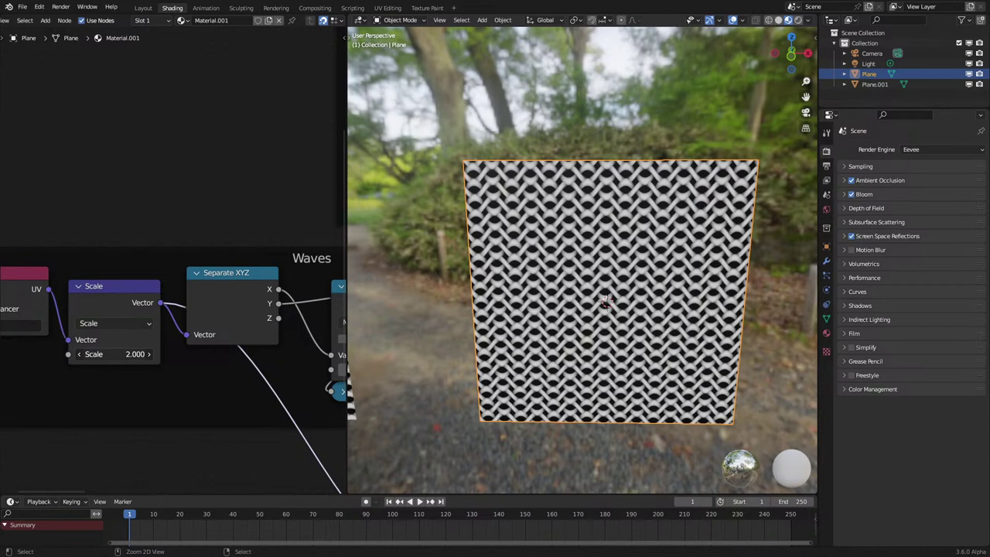
Feed the Principled BSDF's Alpha from the Maximum node through a Greater Than node, replacing Maximum's link to Subsurface Color.
{"action": "scroll", "coordinate": [186, 347], "scroll_direction": "down", "scroll_amount": 7}
{"action": "middle_click_drag", "start_coordinate": [186, 347], "coordinate": [143, 286]}
{"action": "scroll", "coordinate": [180, 340], "scroll_direction": "up", "scroll_amount": 1}
{"action": "scroll", "coordinate": [159, 272], "scroll_direction": "up", "scroll_amount": 4}
{"action": "left_click_drag", "start_coordinate": [115, 294], "coordinate": [162, 362]}
{"action": "type", "text": "grea"}
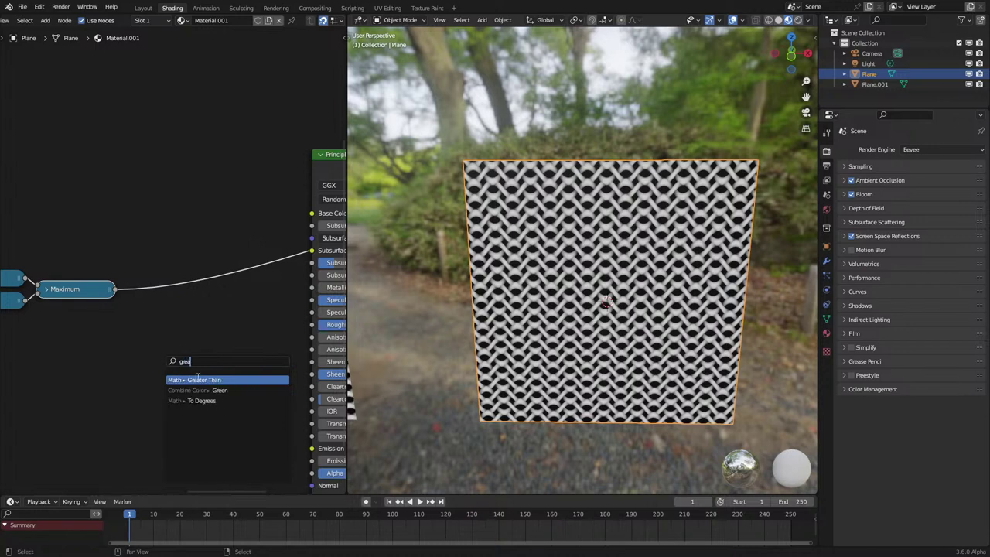
{"action": "left_click", "coordinate": [196, 379]}
{"action": "left_click", "coordinate": [205, 424]}
{"action": "middle_click_drag", "start_coordinate": [291, 411], "coordinate": [219, 353]}
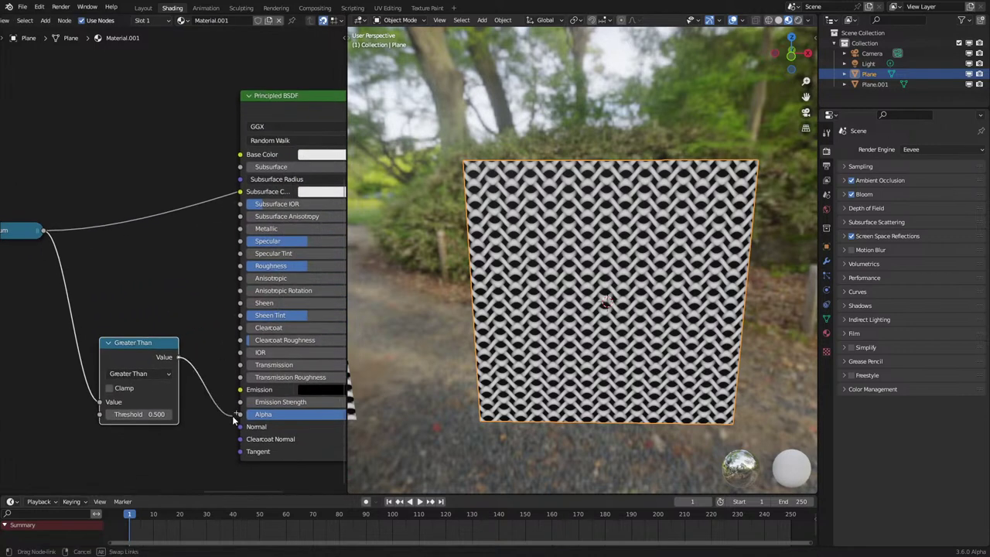
{"action": "left_click_drag", "start_coordinate": [232, 415], "coordinate": [236, 415]}
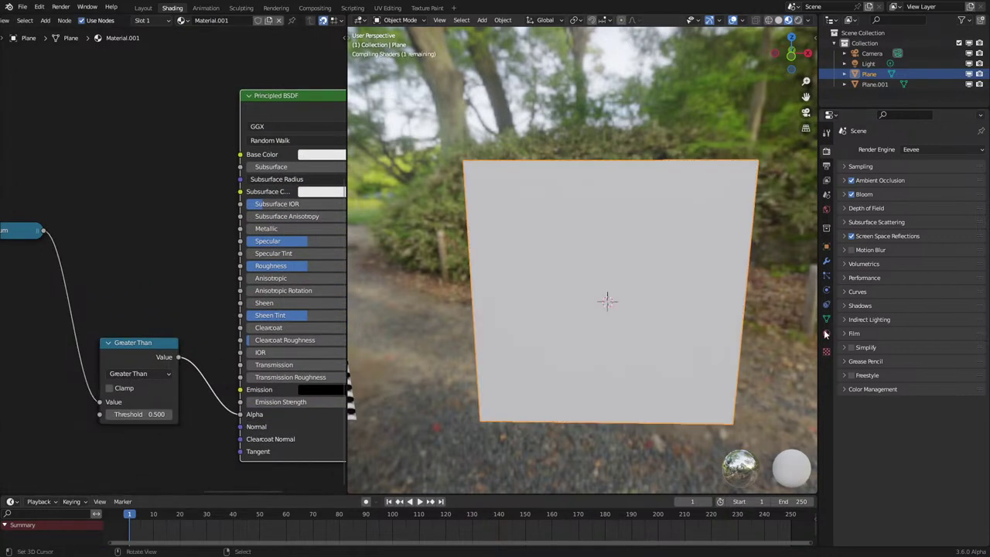
Set both the Blend Mode and the Shadow Mode of the plane's material to Alpha Clip.
{"action": "left_click", "coordinate": [827, 332]}
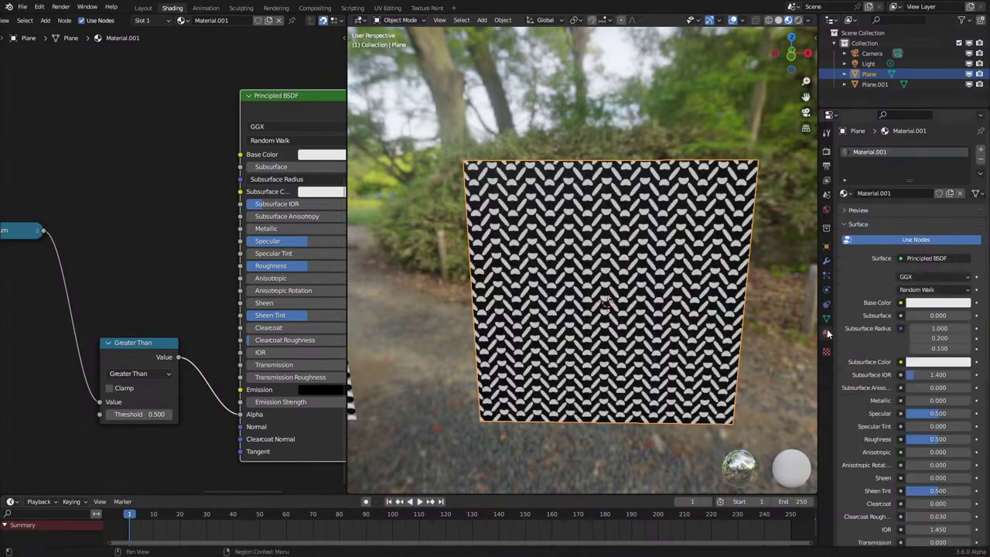
{"action": "scroll", "coordinate": [894, 385], "scroll_direction": "down", "scroll_amount": 3}
{"action": "scroll", "coordinate": [894, 385], "scroll_direction": "down", "scroll_amount": 1}
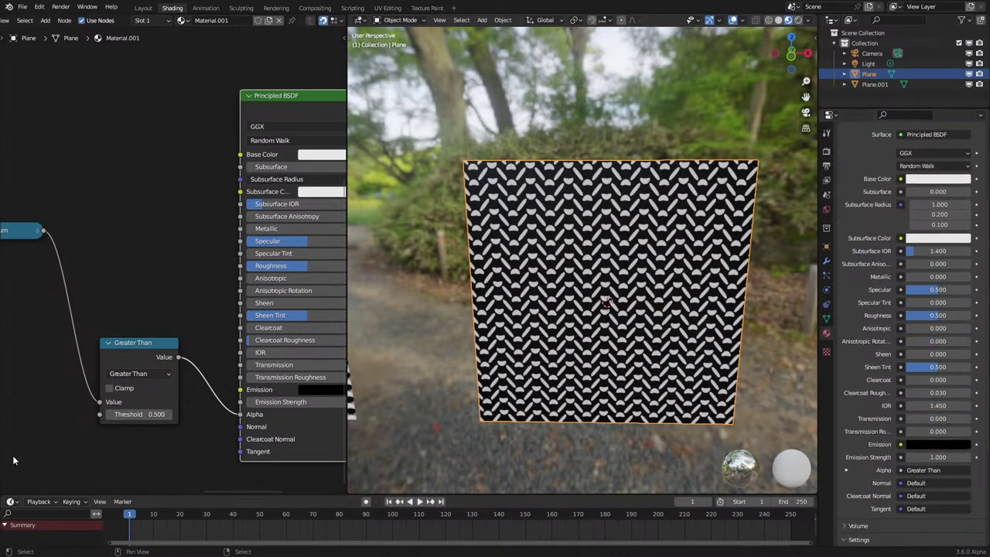
{"action": "left_click", "coordinate": [859, 539]}
{"action": "scroll", "coordinate": [935, 468], "scroll_direction": "down", "scroll_amount": 5}
{"action": "left_click", "coordinate": [928, 417]}
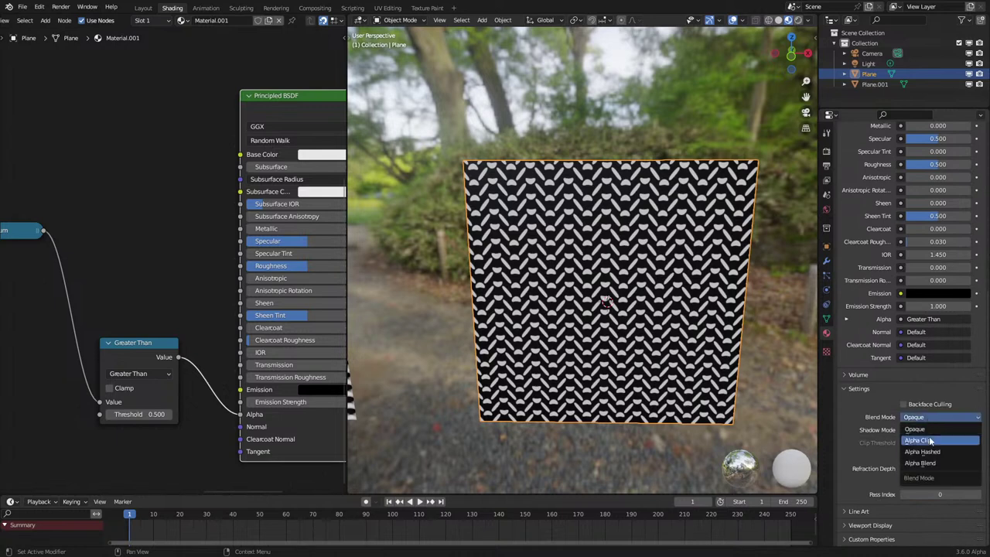
{"action": "left_click", "coordinate": [924, 439]}
{"action": "left_click", "coordinate": [922, 430]}
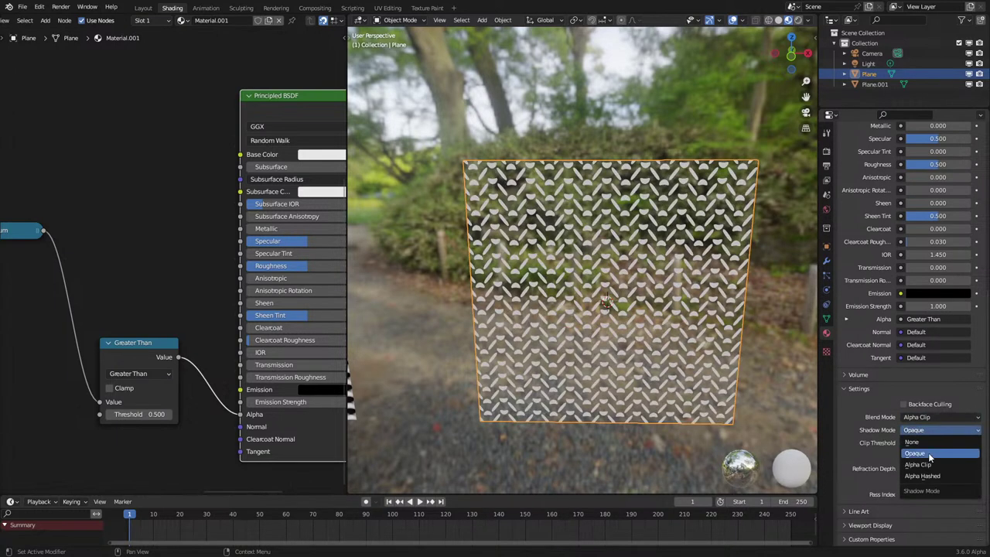
{"action": "left_click", "coordinate": [920, 463]}
Set the Greater Than node's Threshold to 0.05 and check the openings in the pattern up close.
{"action": "left_click_drag", "start_coordinate": [139, 414], "coordinate": [122, 415], "text": "shift"}
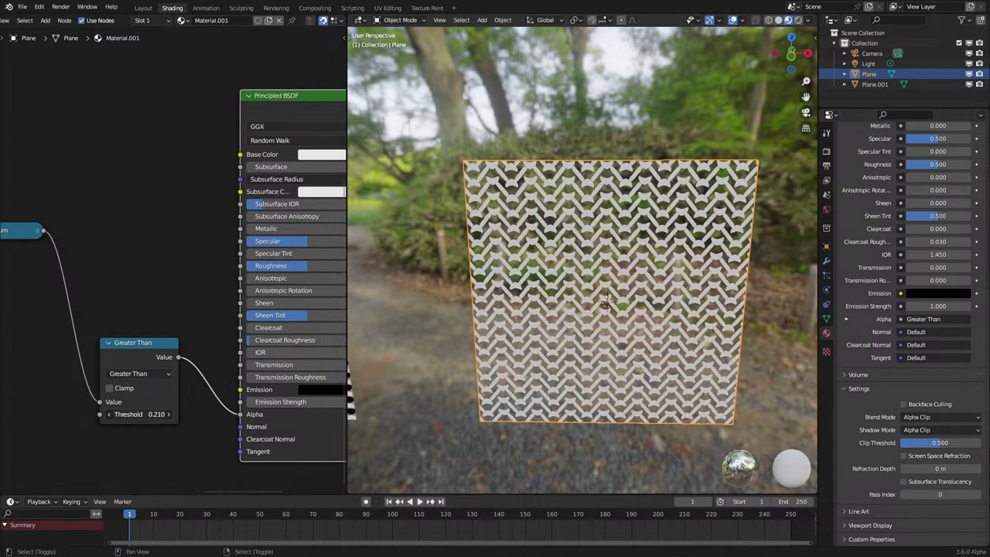
{"action": "type", "text": ".05"}
{"action": "key", "text": "Return"}
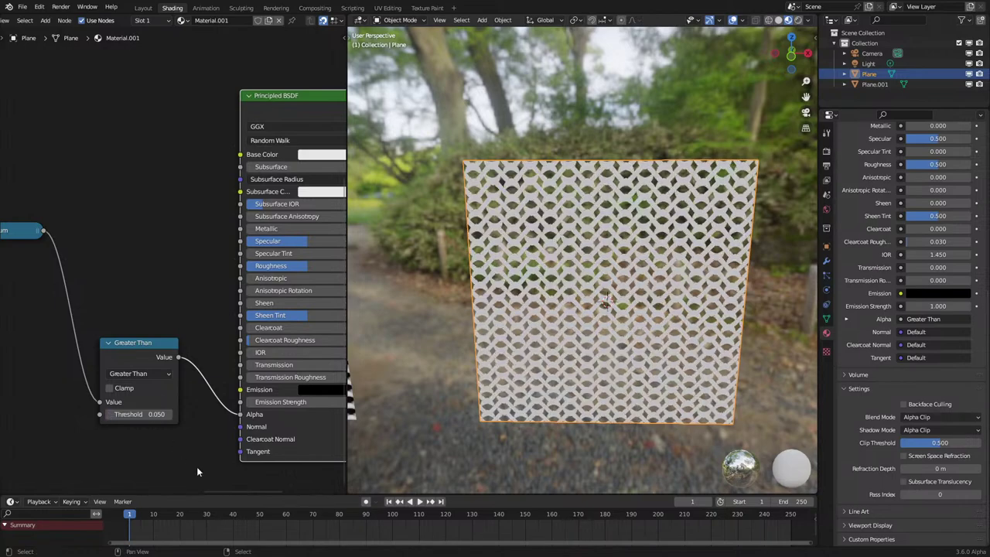
{"action": "scroll", "coordinate": [503, 353], "scroll_direction": "up", "scroll_amount": 2}
{"action": "middle_click_drag", "start_coordinate": [502, 353], "coordinate": [534, 334]}
{"action": "scroll", "coordinate": [549, 325], "scroll_direction": "up", "scroll_amount": 3}
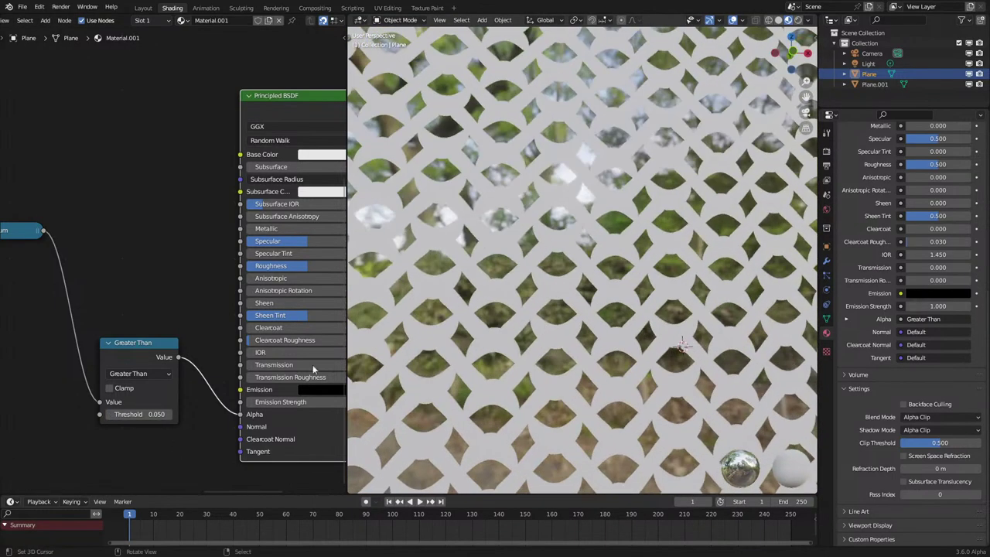
Lower the Greater Than node's Threshold to 0 and inspect the cut-out pattern on the plane.
{"action": "left_click_drag", "start_coordinate": [139, 414], "coordinate": [135, 414]}
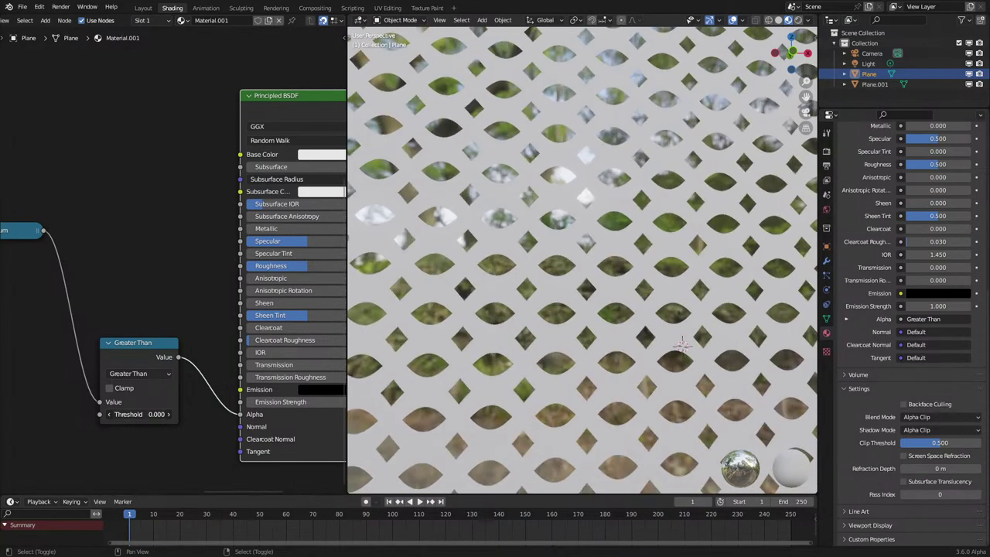
{"action": "scroll", "coordinate": [448, 331], "scroll_direction": "down", "scroll_amount": 3}
{"action": "middle_click_drag", "start_coordinate": [449, 331], "coordinate": [702, 330]}
{"action": "scroll", "coordinate": [427, 356], "scroll_direction": "down", "scroll_amount": 5}
{"action": "scroll", "coordinate": [423, 362], "scroll_direction": "up", "scroll_amount": 8}
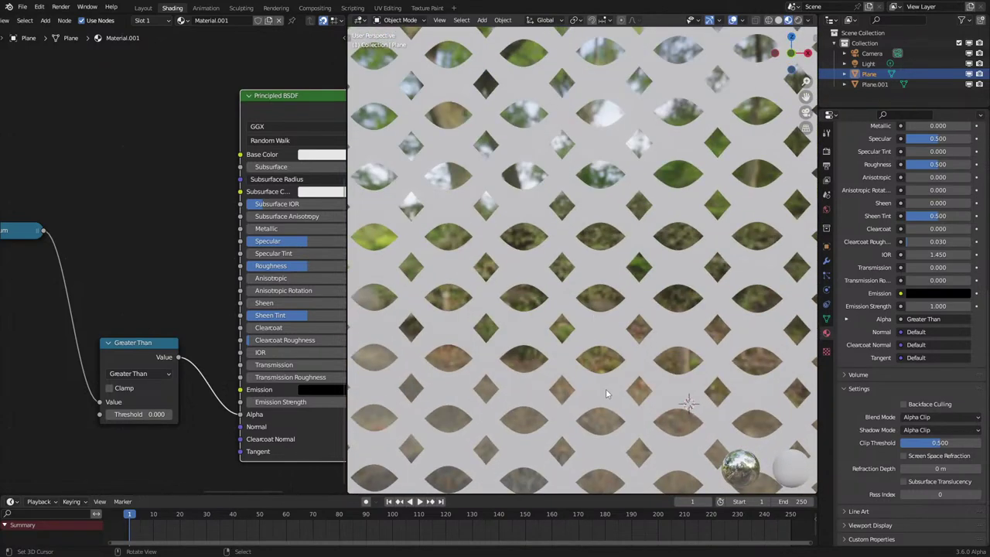
{"action": "scroll", "coordinate": [605, 388], "scroll_direction": "down", "scroll_amount": 3}
Add a Bump node with Maximum linked to its Height, and connect its Normal output to the Principled BSDF's Normal.
{"action": "key", "text": "shift+a"}
{"action": "mouse_move", "coordinate": [109, 379]}
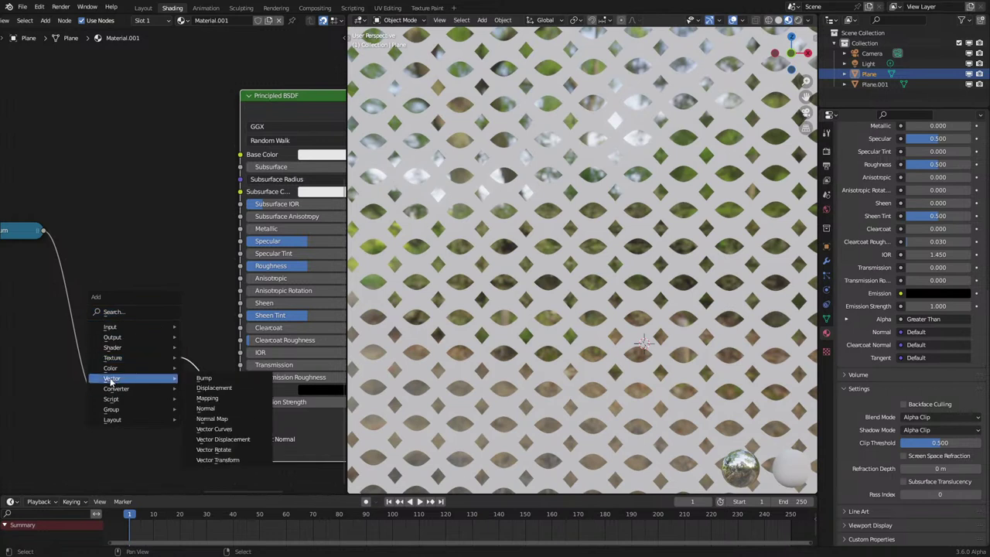
{"action": "left_click", "coordinate": [199, 378]}
{"action": "left_click", "coordinate": [84, 433]}
{"action": "middle_click_drag", "start_coordinate": [121, 377], "coordinate": [164, 312]}
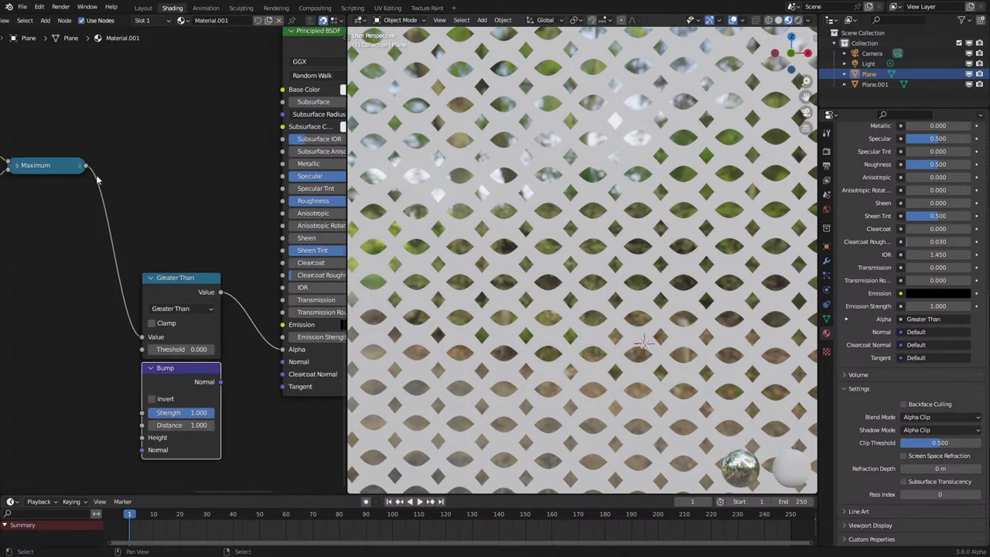
{"action": "left_click_drag", "start_coordinate": [85, 164], "coordinate": [141, 437]}
{"action": "left_click_drag", "start_coordinate": [220, 382], "coordinate": [283, 361]}
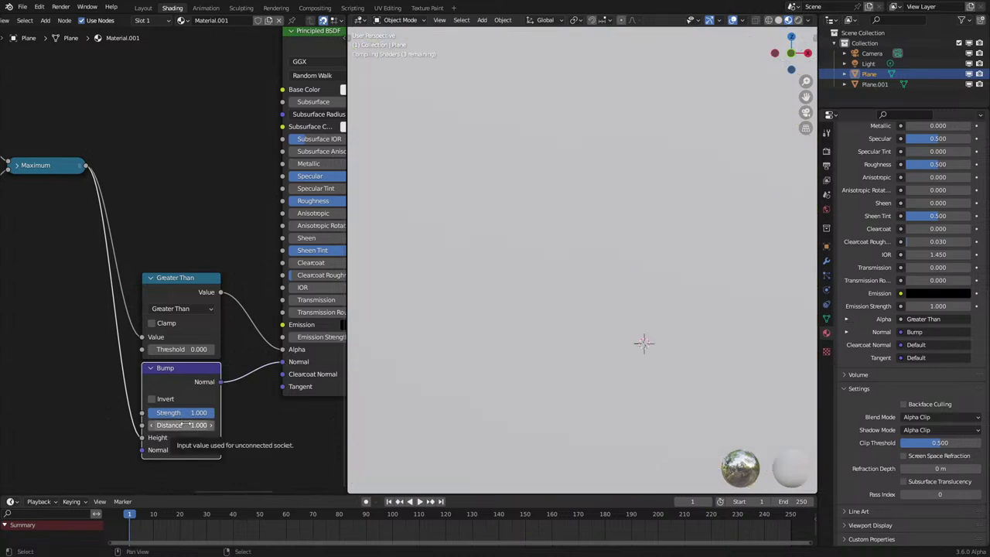
Set the Bump node's Distance to 0.1.
{"action": "left_click", "coordinate": [184, 424]}
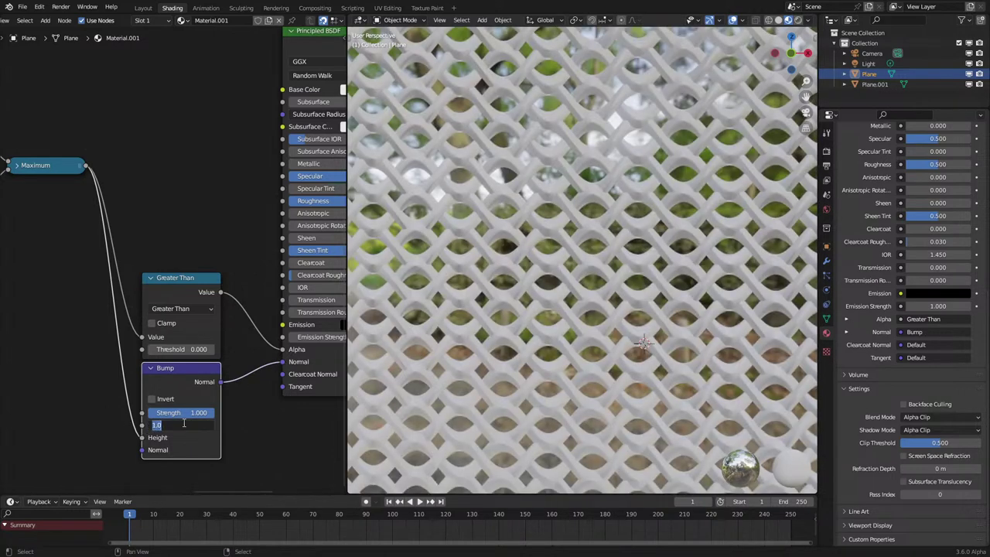
{"action": "left_click_drag", "start_coordinate": [183, 424], "coordinate": [151, 423]}
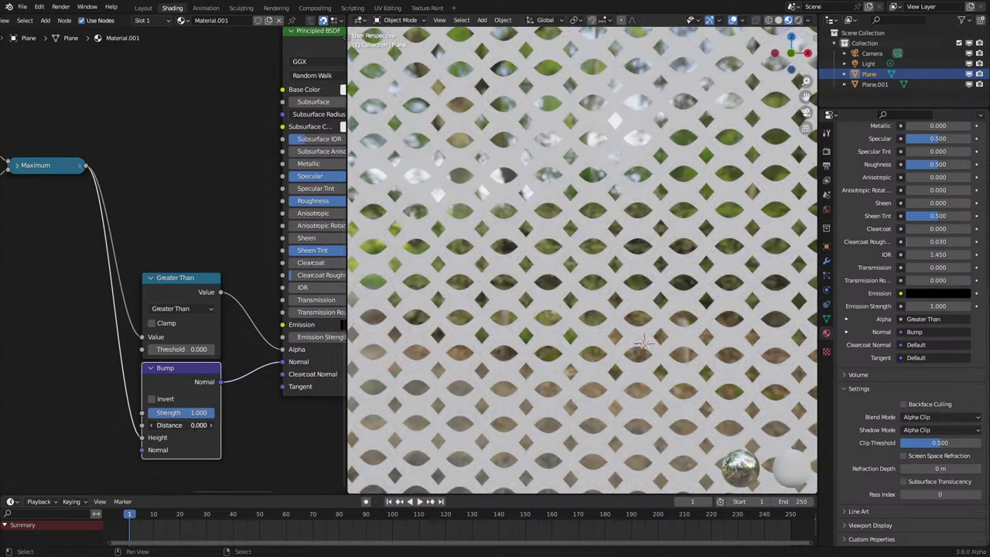
{"action": "left_click", "coordinate": [213, 426]}
{"action": "scroll", "coordinate": [478, 313], "scroll_direction": "down", "scroll_amount": 3}
{"action": "mouse_move", "coordinate": [486, 321]}
{"action": "middle_mouse_down"}
{"action": "mouse_move", "coordinate": [504, 316]}
{"action": "mouse_move", "coordinate": [473, 306]}
{"action": "middle_mouse_up"}
Make the Principled BSDF fully metallic with Metallic 1 and Roughness 0.2.
{"action": "middle_click_drag", "start_coordinate": [306, 177], "coordinate": [243, 244]}
{"action": "left_click_drag", "start_coordinate": [260, 233], "coordinate": [344, 234]}
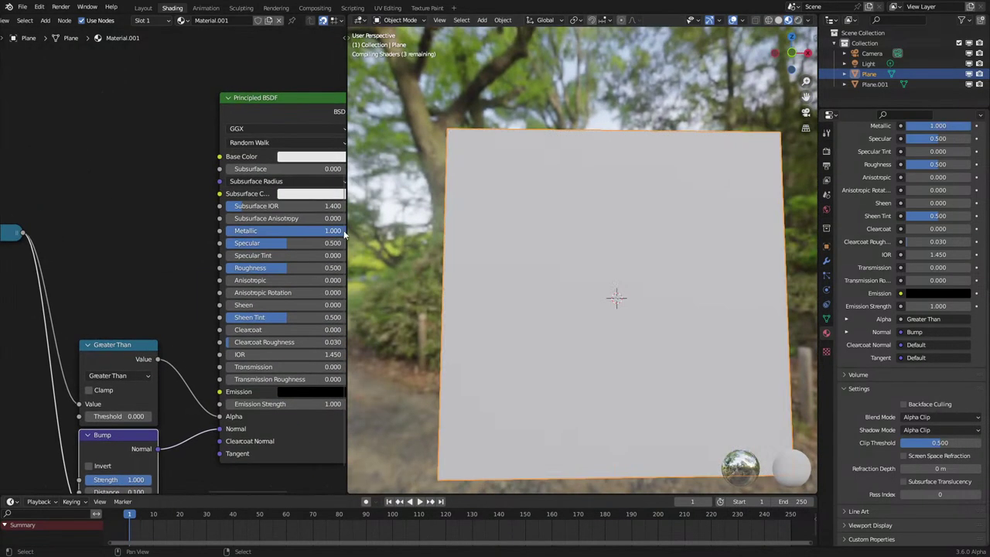
{"action": "left_click_drag", "start_coordinate": [285, 266], "coordinate": [250, 267]}
{"action": "scroll", "coordinate": [488, 309], "scroll_direction": "up", "scroll_amount": 2}
{"action": "middle_click_drag", "start_coordinate": [488, 310], "coordinate": [512, 311]}
{"action": "scroll", "coordinate": [110, 462], "scroll_direction": "up", "scroll_amount": 1}
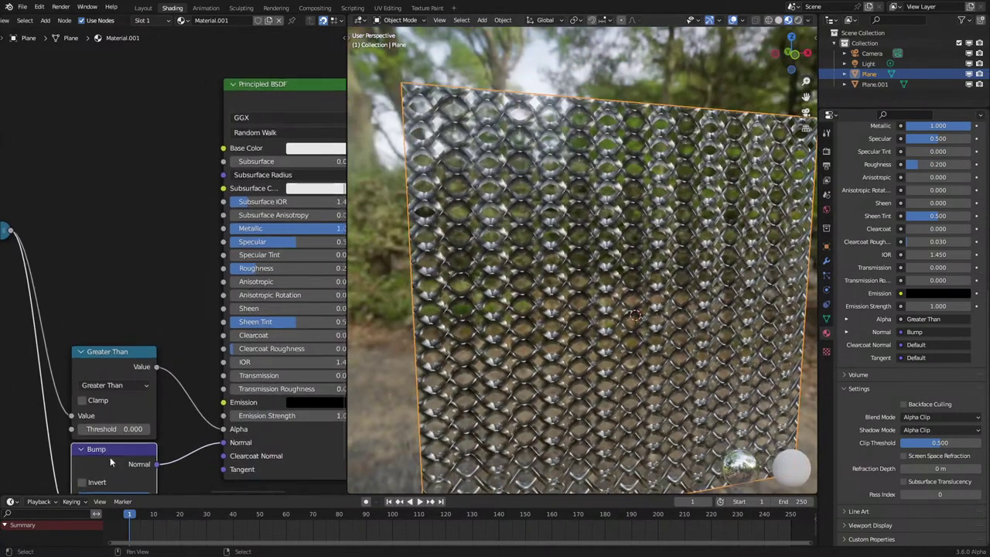
Reduce the Bump node's Strength to 0.4 and inspect the interlaced strands up close.
{"action": "middle_click_drag", "start_coordinate": [110, 462], "coordinate": [178, 372]}
{"action": "left_click_drag", "start_coordinate": [209, 407], "coordinate": [169, 407]}
{"action": "middle_click_drag", "start_coordinate": [514, 356], "coordinate": [499, 338]}
{"action": "scroll", "coordinate": [503, 340], "scroll_direction": "up", "scroll_amount": 8}
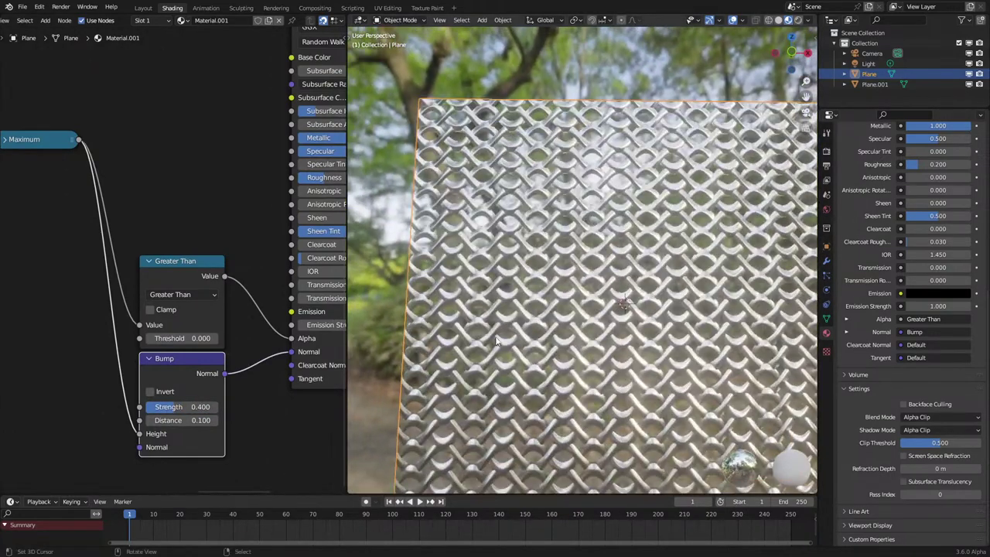
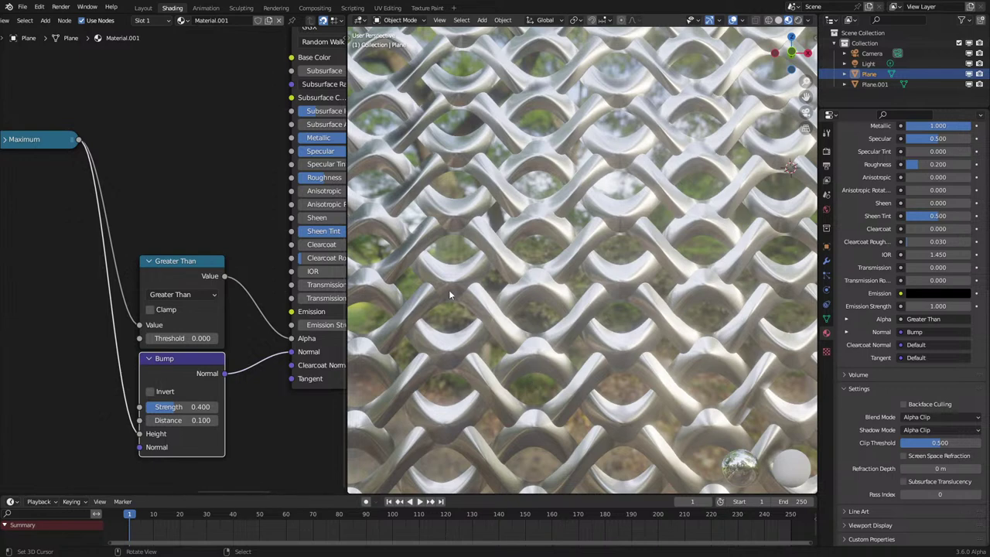
{"action": "scroll", "coordinate": [549, 349], "scroll_direction": "up", "scroll_amount": 3}
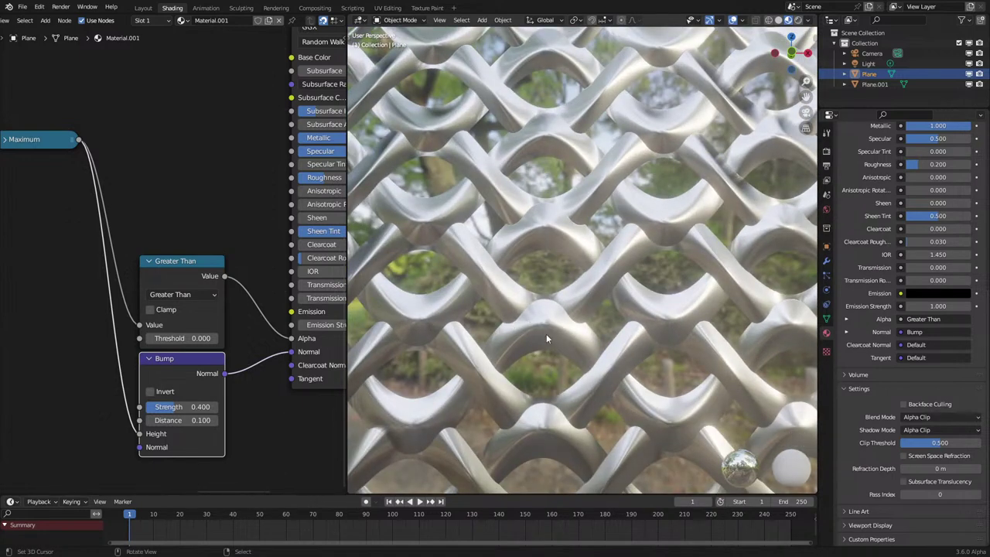
Set the value of the Multiply node below Add in the Waves frame to 0.06 and examine the mesh.
{"action": "scroll", "coordinate": [546, 338], "scroll_direction": "down", "scroll_amount": 3}
{"action": "middle_click_drag", "start_coordinate": [113, 314], "coordinate": [228, 305]}
{"action": "middle_click_drag", "start_coordinate": [85, 268], "coordinate": [189, 294]}
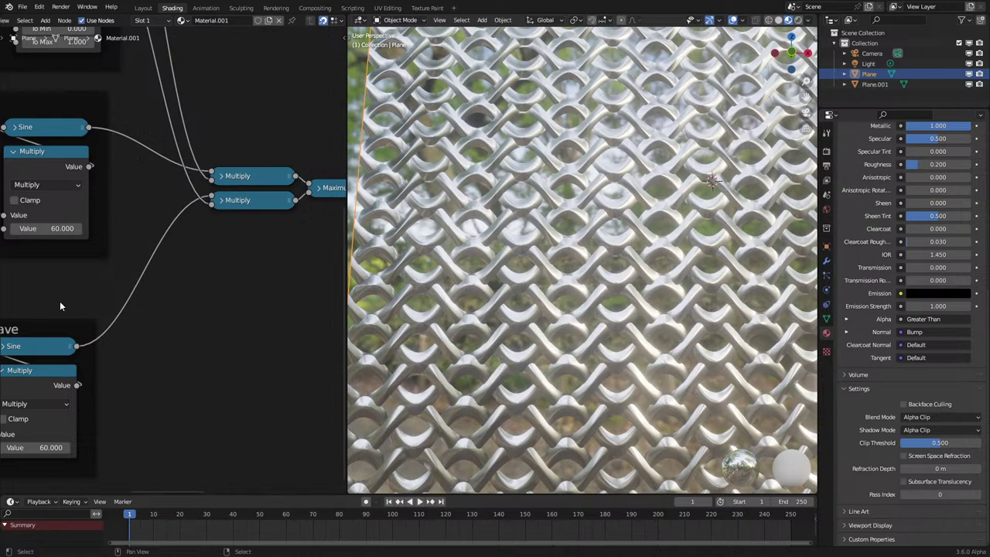
{"action": "middle_click_drag", "start_coordinate": [61, 306], "coordinate": [237, 294]}
{"action": "mouse_move", "coordinate": [87, 218]}
{"action": "left_mouse_down", "text": "shift"}
{"action": "mouse_move", "coordinate": [124, 217]}
{"action": "mouse_move", "coordinate": [94, 217]}
{"action": "left_mouse_up", "text": "shift"}
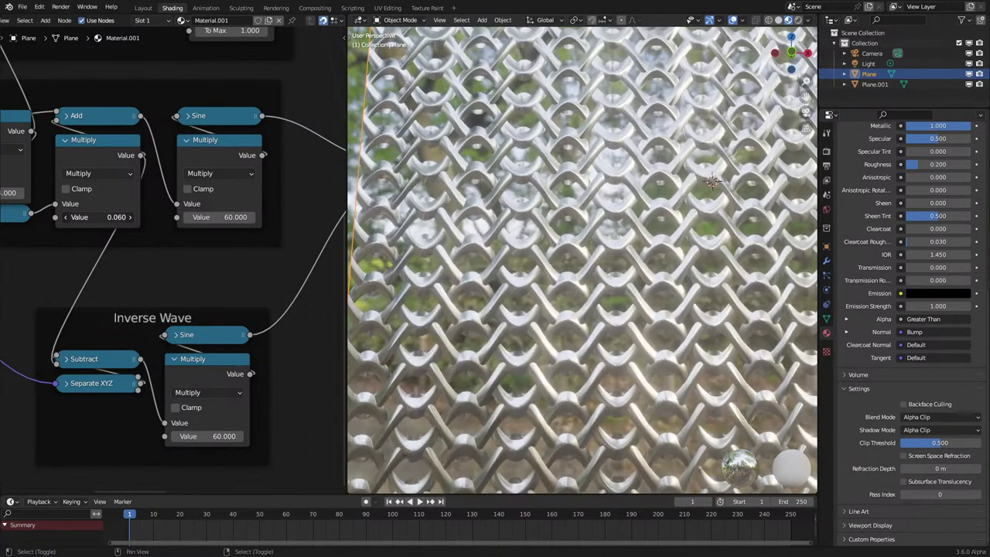
{"action": "scroll", "coordinate": [565, 366], "scroll_direction": "down", "scroll_amount": 8}
{"action": "middle_click_drag", "start_coordinate": [566, 375], "coordinate": [565, 392]}
{"action": "scroll", "coordinate": [565, 387], "scroll_direction": "up", "scroll_amount": 7}
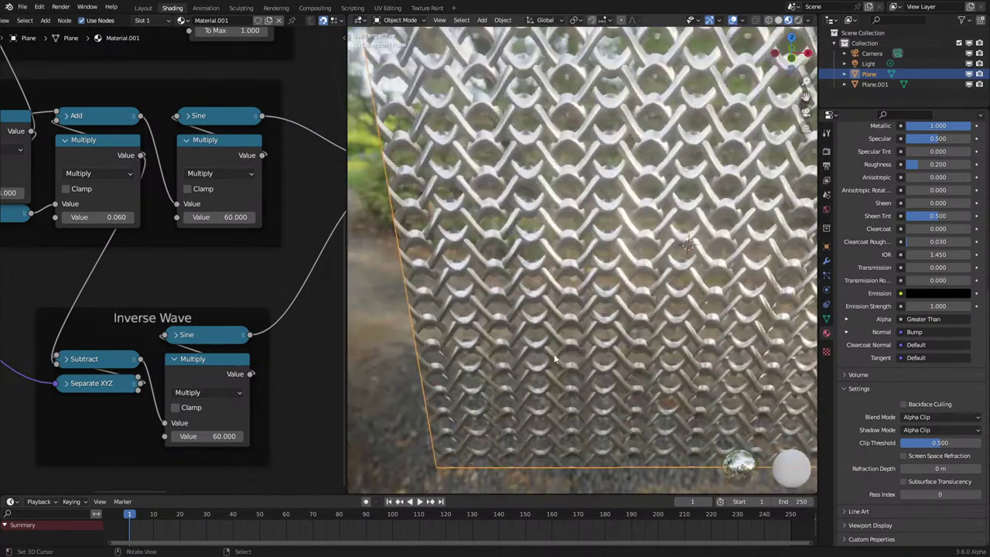
{"action": "middle_click_drag", "start_coordinate": [558, 334], "coordinate": [554, 314]}
{"action": "scroll", "coordinate": [554, 315], "scroll_direction": "up", "scroll_amount": 4}
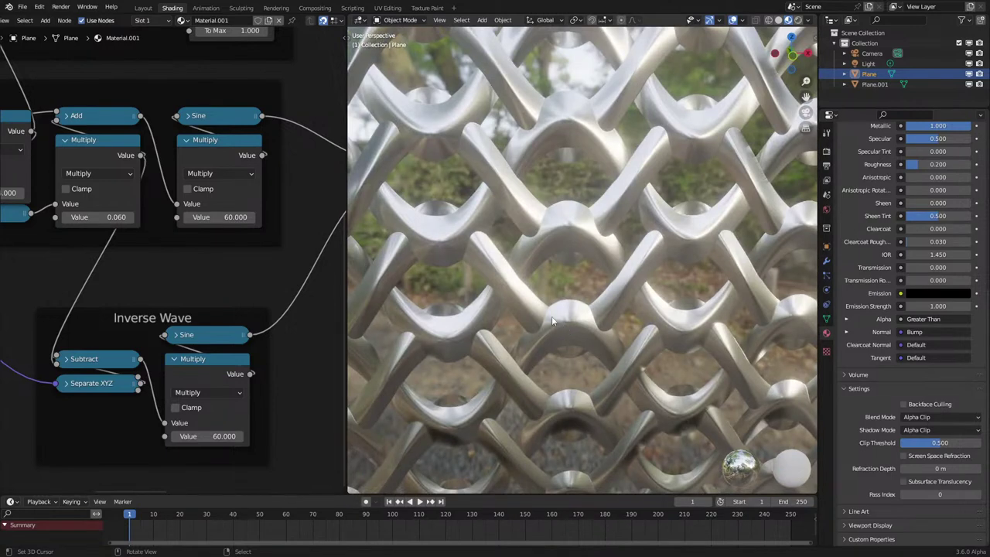
{"action": "scroll", "coordinate": [554, 318], "scroll_direction": "down", "scroll_amount": 4}
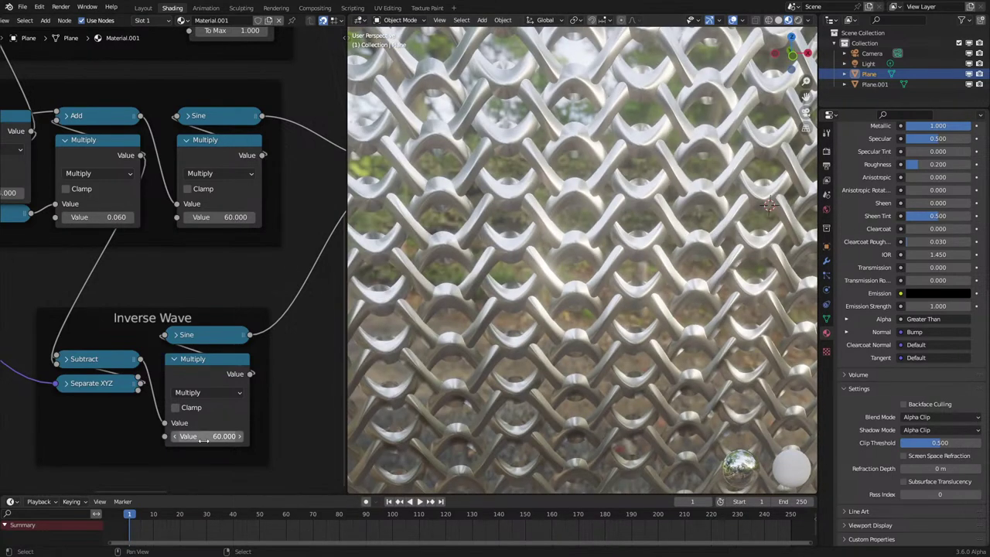
Try a value of 0.18 on the Multiply node below Add, and undo the change.
{"action": "left_click_drag", "start_coordinate": [104, 218], "coordinate": [110, 218], "text": "shift"}
{"action": "scroll", "coordinate": [484, 338], "scroll_direction": "down", "scroll_amount": 5}
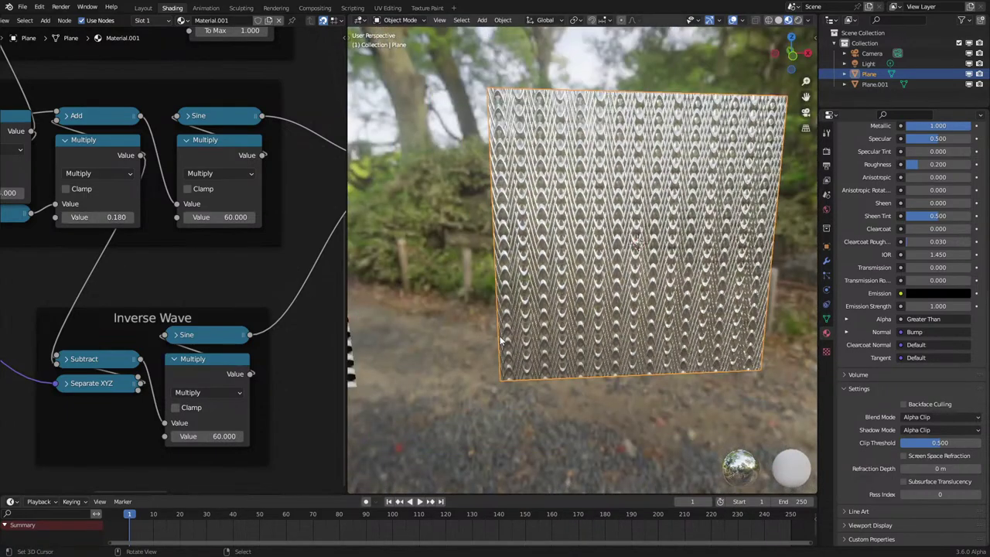
{"action": "scroll", "coordinate": [500, 340], "scroll_direction": "up", "scroll_amount": 1}
{"action": "mouse_move", "coordinate": [518, 340]}
{"action": "middle_mouse_down"}
{"action": "mouse_move", "coordinate": [472, 340]}
{"action": "mouse_move", "coordinate": [529, 346]}
{"action": "mouse_move", "coordinate": [510, 328]}
{"action": "mouse_move", "coordinate": [507, 354]}
{"action": "middle_mouse_up"}
{"action": "key", "text": "ctrl+z"}
Try a value of 0.09 on the Multiply node below Add, view the plane from different angles, and undo the change.
{"action": "left_click_drag", "start_coordinate": [128, 219], "coordinate": [131, 217], "text": "shift"}
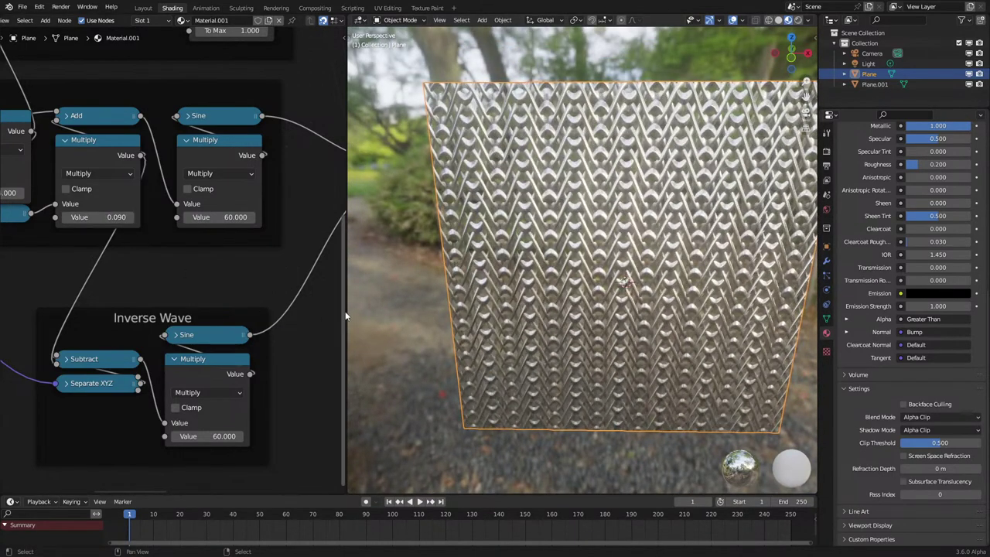
{"action": "middle_click_drag", "start_coordinate": [345, 311], "coordinate": [739, 346]}
{"action": "right_click", "coordinate": [760, 485]}
{"action": "right_click", "coordinate": [656, 429]}
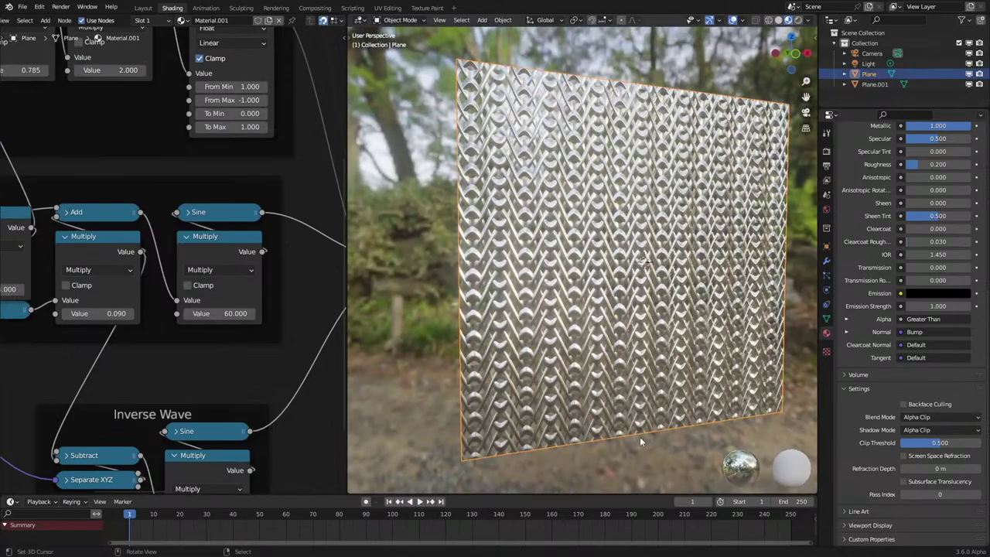
{"action": "middle_click_drag", "start_coordinate": [640, 436], "coordinate": [574, 413]}
{"action": "scroll", "coordinate": [576, 428], "scroll_direction": "down", "scroll_amount": 3}
{"action": "right_click", "coordinate": [591, 427]}
{"action": "key", "text": "ctrl+z"}
{"action": "key", "text": "ctrl+z"}
{"action": "scroll", "coordinate": [589, 415], "scroll_direction": "up", "scroll_amount": 2}
{"action": "scroll", "coordinate": [586, 415], "scroll_direction": "up", "scroll_amount": 3}
{"action": "scroll", "coordinate": [585, 409], "scroll_direction": "down", "scroll_amount": 4}
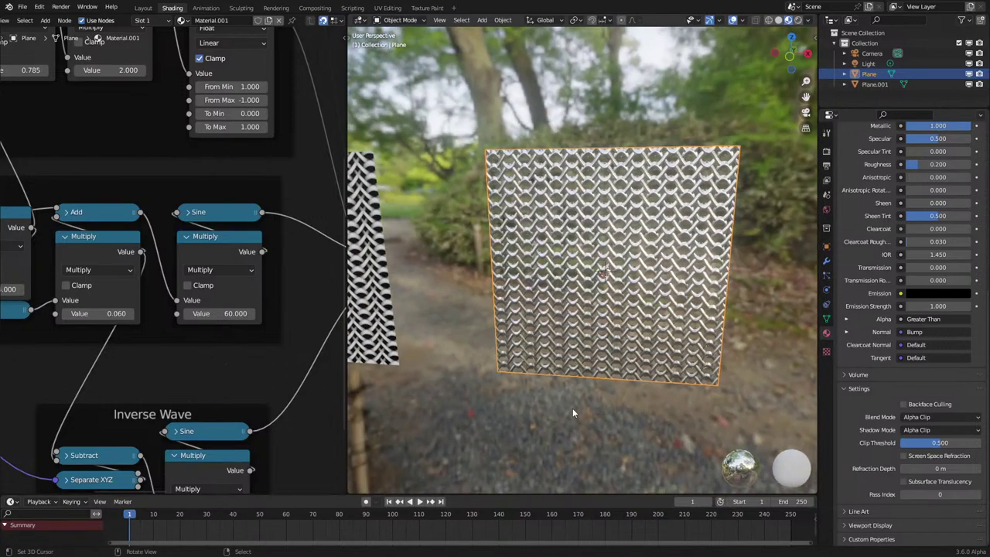
Set the Scale value of the Scale node between UV Map and Separate XYZ to 3, and review the whole node tree.
{"action": "middle_click_drag", "start_coordinate": [151, 325], "coordinate": [198, 324]}
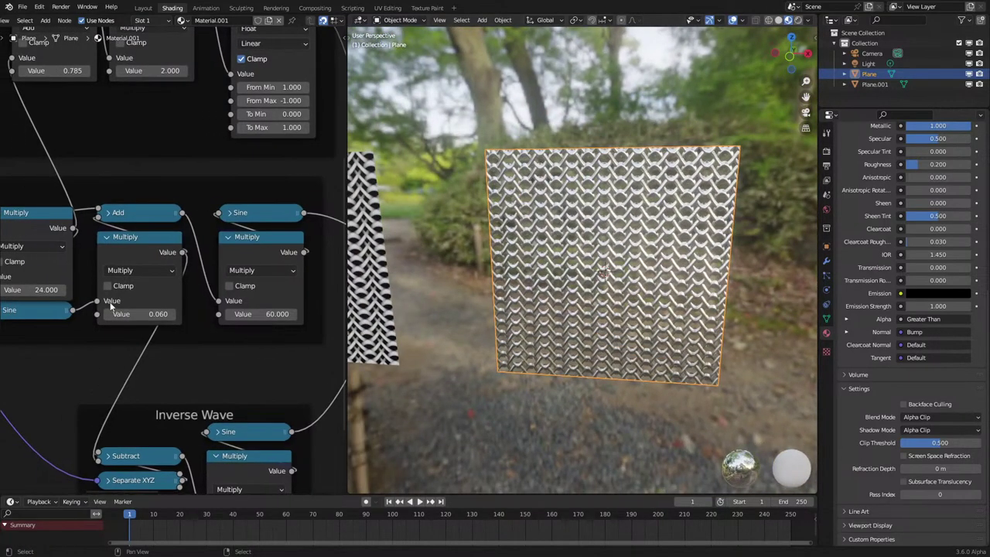
{"action": "middle_click_drag", "start_coordinate": [112, 307], "coordinate": [180, 380]}
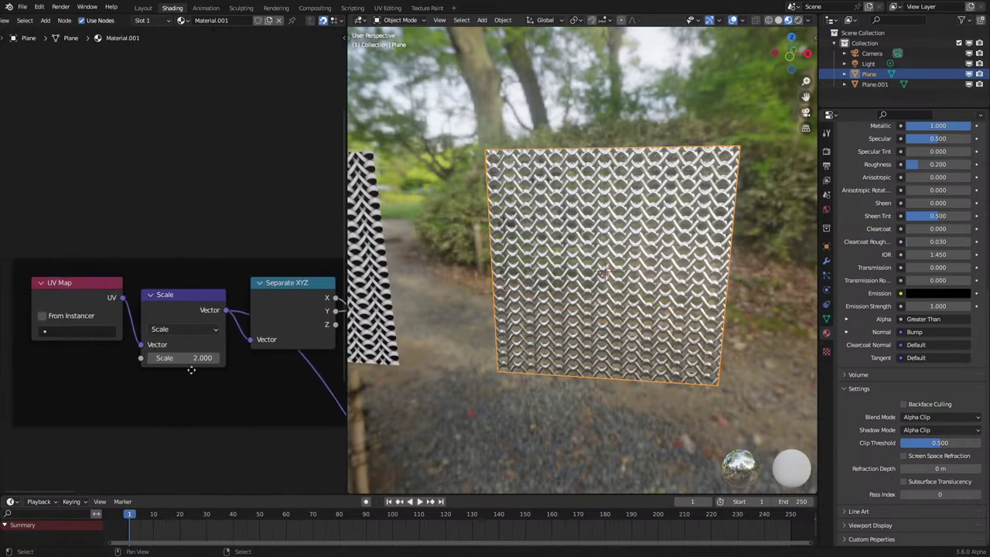
{"action": "left_click_drag", "start_coordinate": [191, 359], "coordinate": [223, 359], "text": "ctrl"}
{"action": "key", "text": "alt+a"}
{"action": "left_click", "coordinate": [554, 342]}
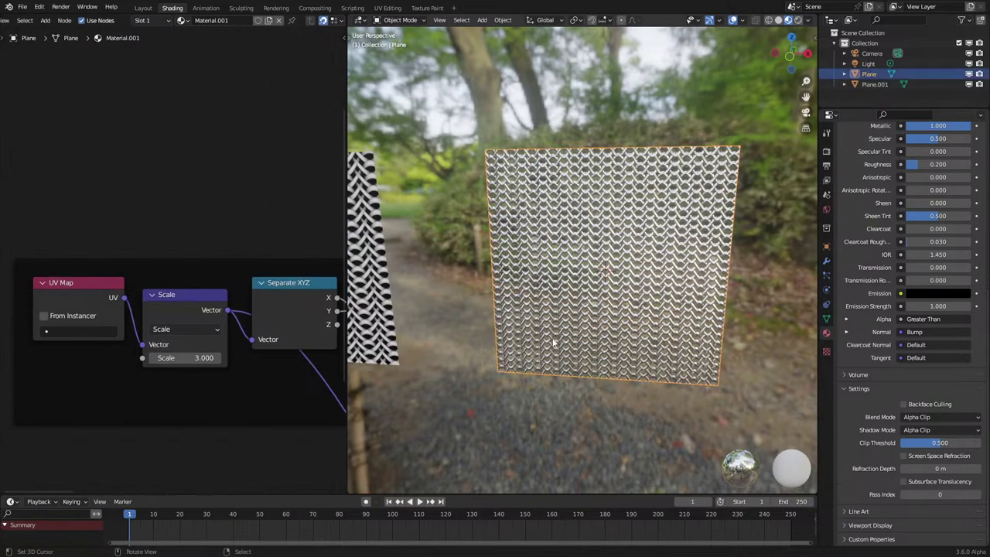
{"action": "scroll", "coordinate": [249, 338], "scroll_direction": "down", "scroll_amount": 13}
{"action": "middle_click_drag", "start_coordinate": [239, 338], "coordinate": [84, 323]}
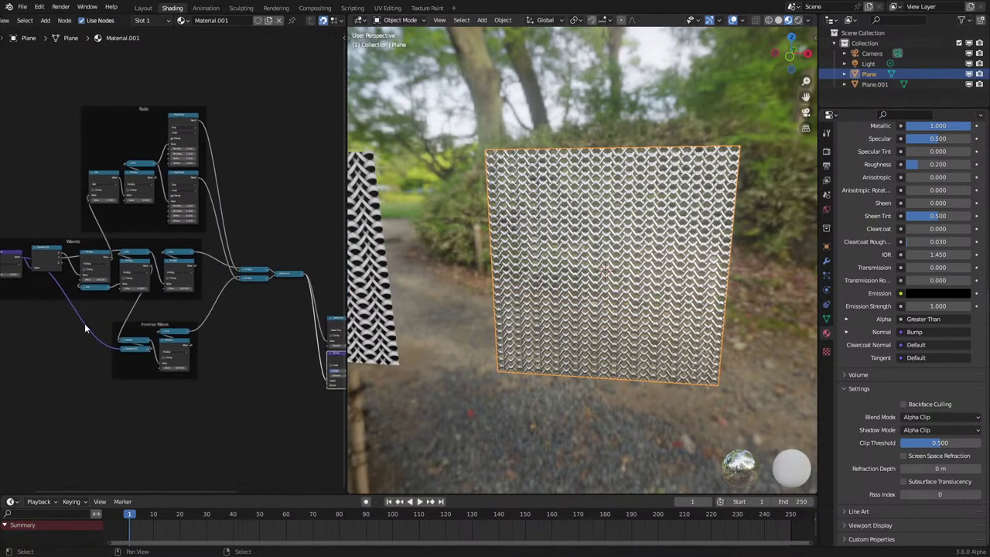
Move the Fade, Waves and Inverse Wave frames with the Multiply and Maximum nodes farther away from the Greater Than and Bump nodes.
{"action": "scroll", "coordinate": [134, 226], "scroll_direction": "up", "scroll_amount": 1}
{"action": "scroll", "coordinate": [134, 225], "scroll_direction": "down", "scroll_amount": 3}
{"action": "left_click_drag", "start_coordinate": [41, 144], "coordinate": [260, 345]}
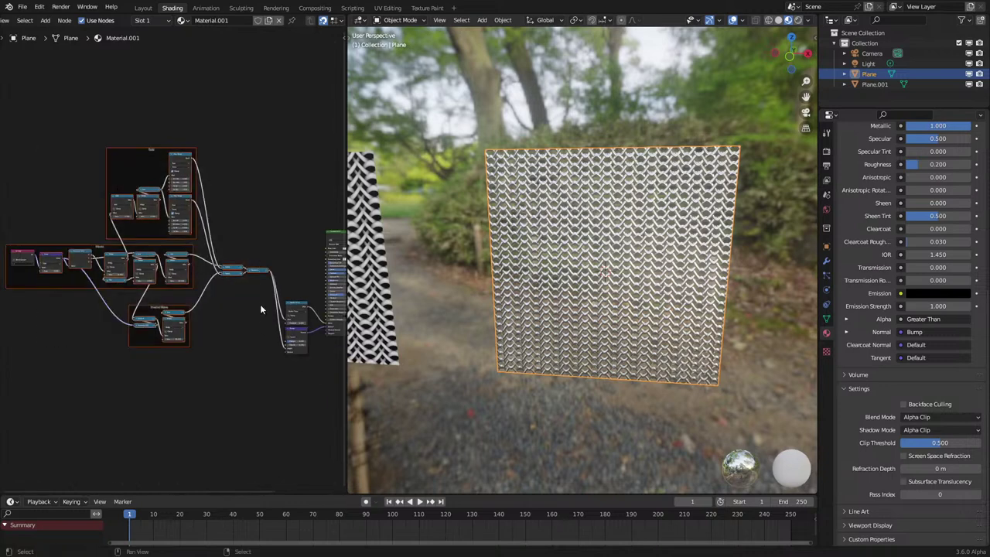
{"action": "key", "text": "g"}
{"action": "left_click", "coordinate": [197, 348]}
Review the node tree from the Waves frame to the Multiply and Maximum nodes and the Fade frame.
{"action": "scroll", "coordinate": [178, 375], "scroll_direction": "up", "scroll_amount": 3}
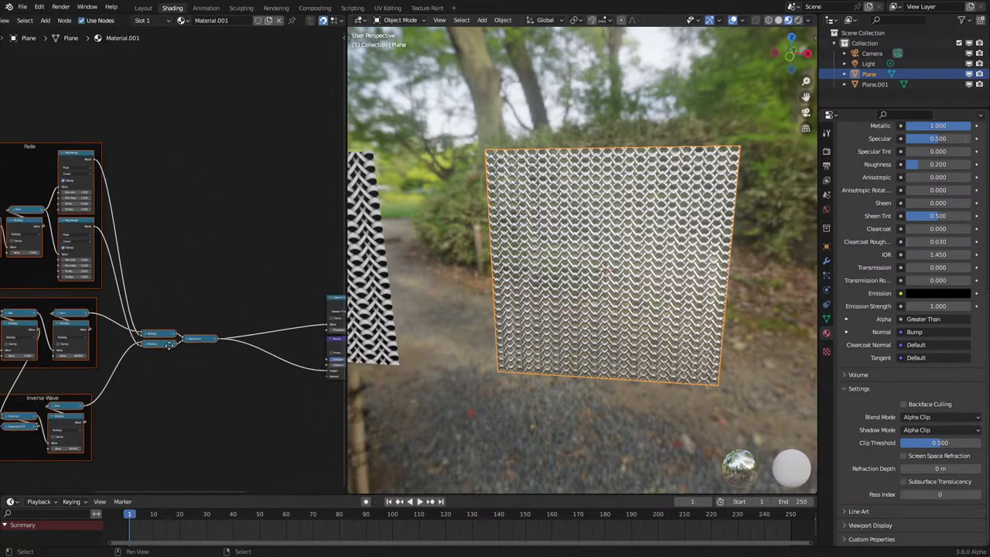
{"action": "scroll", "coordinate": [161, 335], "scroll_direction": "up", "scroll_amount": 2}
{"action": "middle_click_drag", "start_coordinate": [161, 335], "coordinate": [229, 311]}
{"action": "scroll", "coordinate": [193, 324], "scroll_direction": "down", "scroll_amount": 6}
{"action": "middle_click_drag", "start_coordinate": [152, 335], "coordinate": [313, 350]}
{"action": "scroll", "coordinate": [313, 350], "scroll_direction": "up", "scroll_amount": 4}
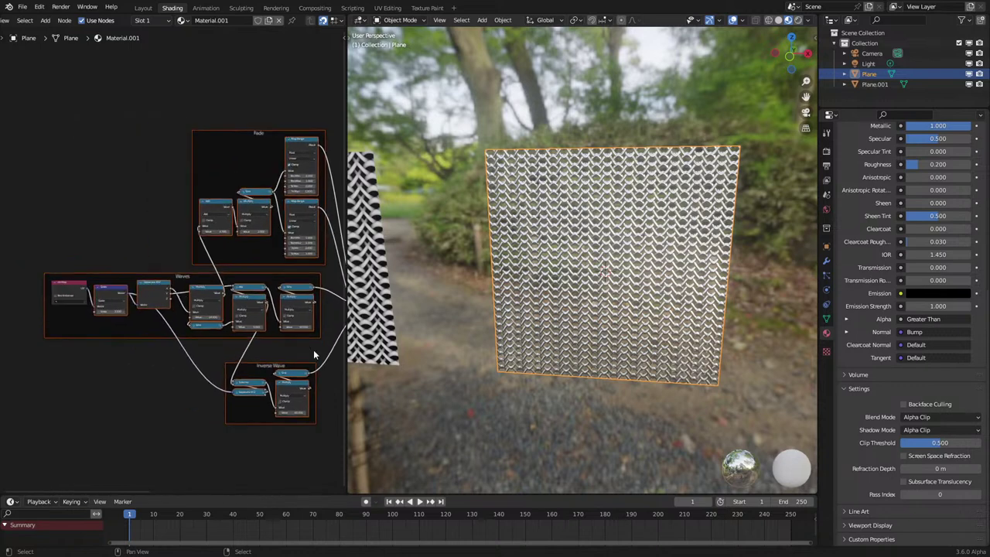
{"action": "scroll", "coordinate": [132, 313], "scroll_direction": "up", "scroll_amount": 2}
{"action": "left_click_drag", "start_coordinate": [118, 301], "coordinate": [135, 318]}
{"action": "scroll", "coordinate": [123, 365], "scroll_direction": "down", "scroll_amount": 6}
{"action": "middle_click_drag", "start_coordinate": [121, 375], "coordinate": [50, 334]}
{"action": "scroll", "coordinate": [157, 292], "scroll_direction": "up", "scroll_amount": 5}
{"action": "middle_click_drag", "start_coordinate": [246, 243], "coordinate": [158, 317]}
{"action": "scroll", "coordinate": [191, 351], "scroll_direction": "up", "scroll_amount": 3}
Add a Math node next to the Fade frame and set its operation to Multiply Add.
{"action": "left_click_drag", "start_coordinate": [108, 208], "coordinate": [265, 298]}
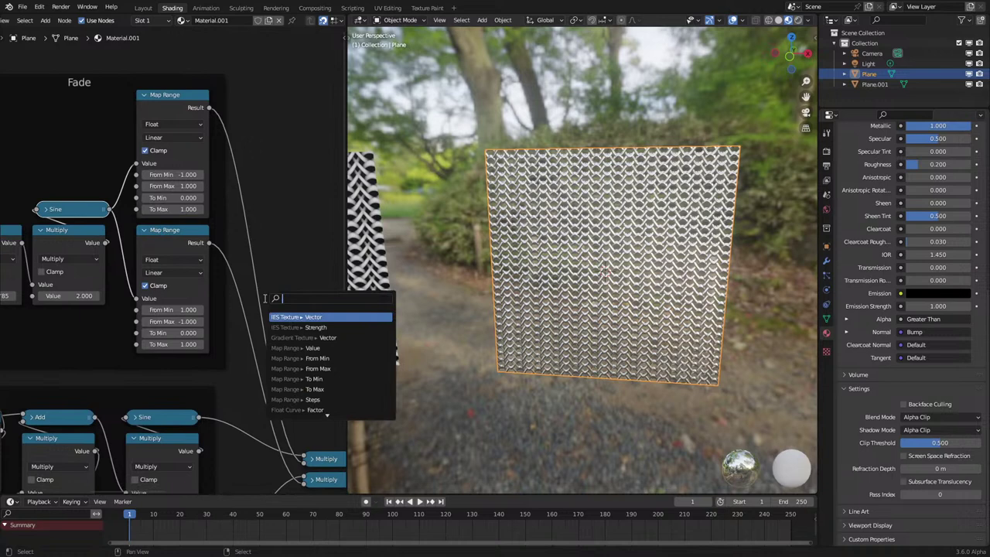
{"action": "key", "text": "Escape"}
{"action": "key", "text": "q"}
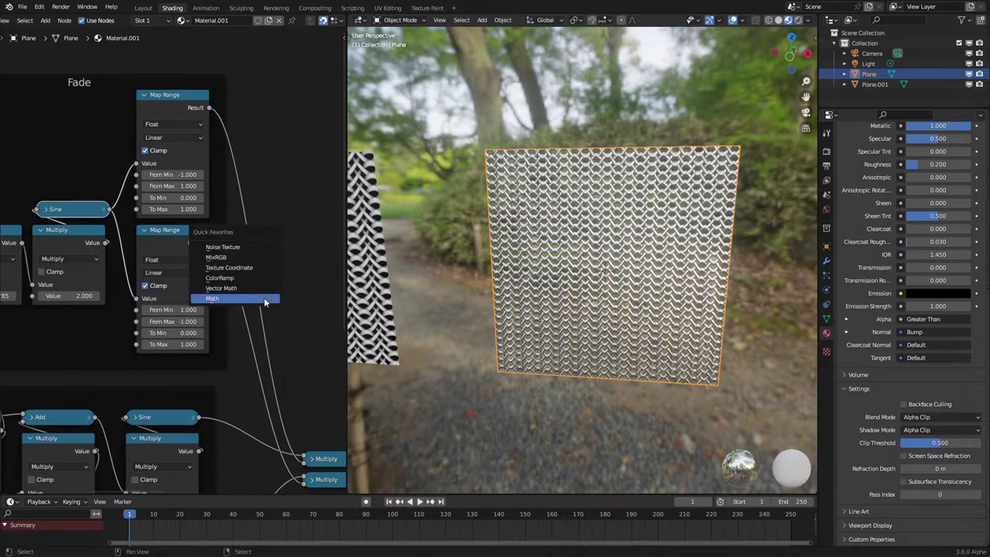
{"action": "left_click", "coordinate": [264, 297]}
{"action": "left_click", "coordinate": [277, 304]}
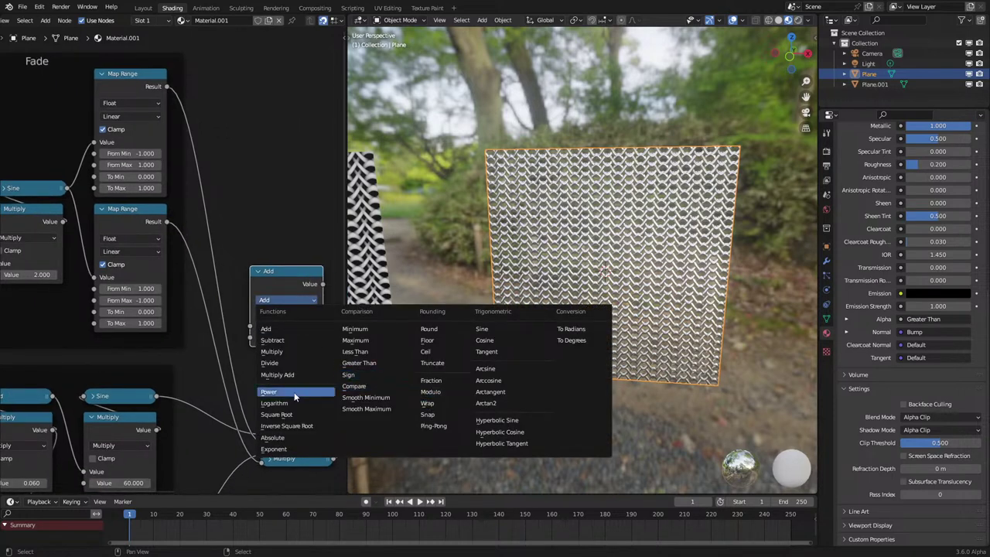
{"action": "left_click", "coordinate": [285, 375]}
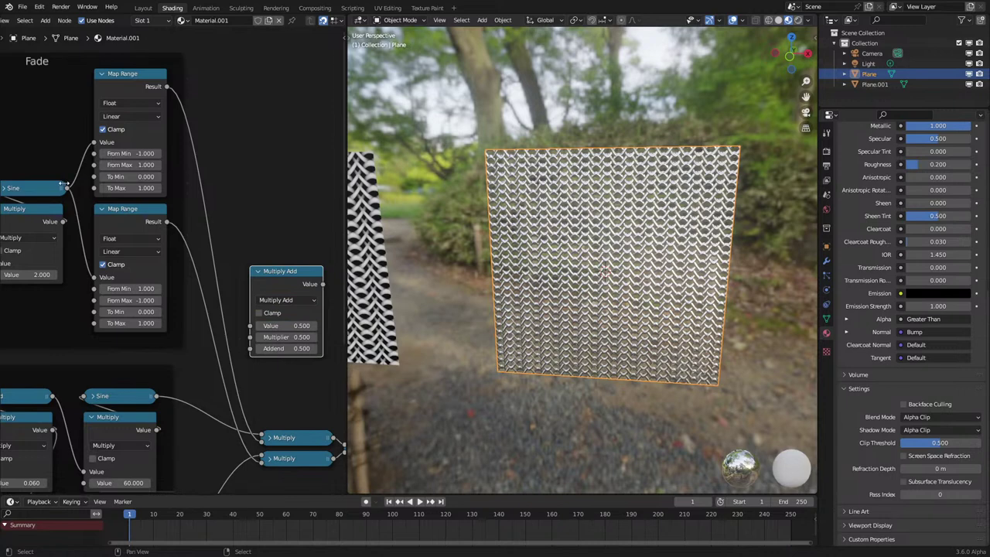
Feed the Fade frame's Sine through the Multiply Add node, with an Addend of 1, into the upper combining Multiply node.
{"action": "left_click_drag", "start_coordinate": [71, 188], "coordinate": [249, 326]}
{"action": "scroll", "coordinate": [263, 340], "scroll_direction": "up", "scroll_amount": 3}
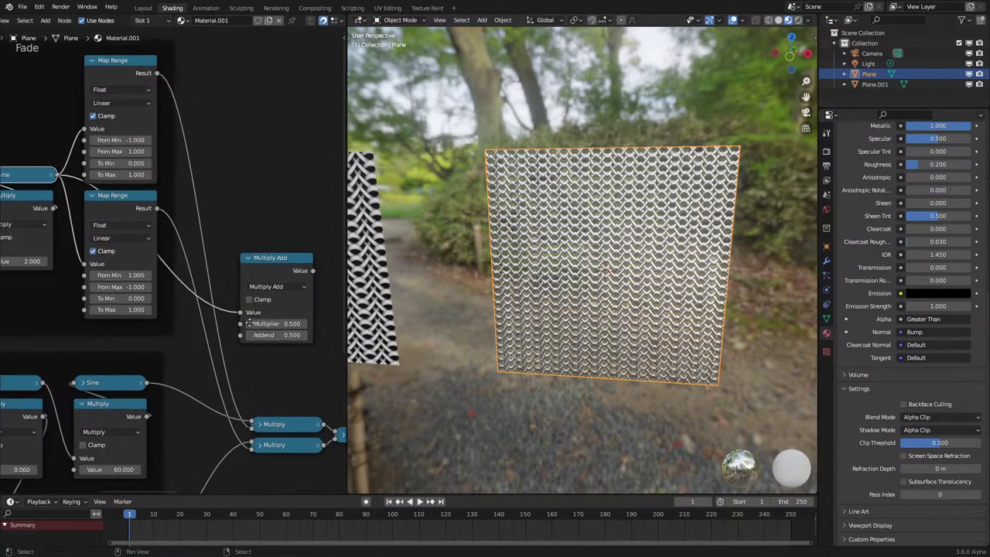
{"action": "left_click", "coordinate": [285, 330]}
{"action": "type", "text": "1"}
{"action": "key", "text": "Return"}
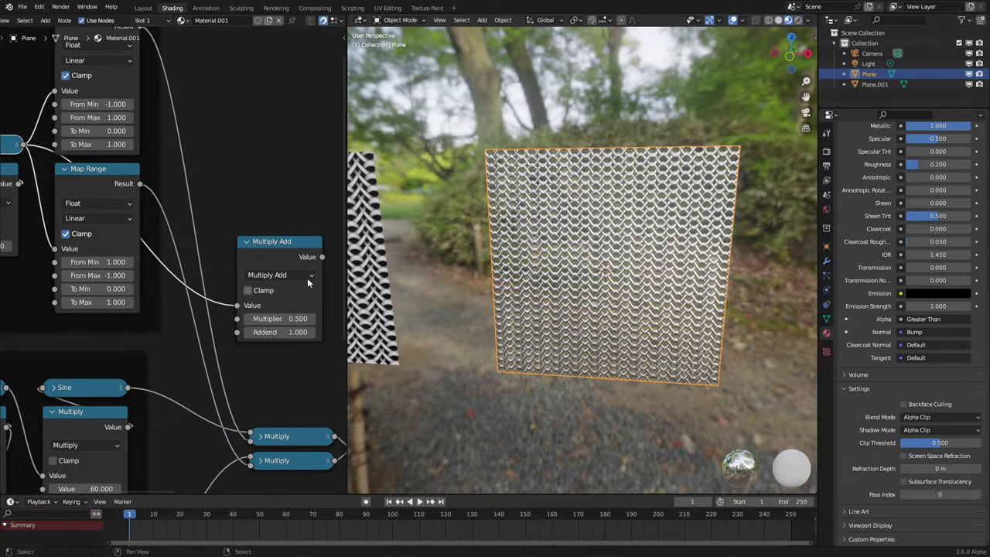
{"action": "left_click_drag", "start_coordinate": [323, 259], "coordinate": [250, 438]}
{"action": "scroll", "coordinate": [561, 366], "scroll_direction": "up", "scroll_amount": 5}
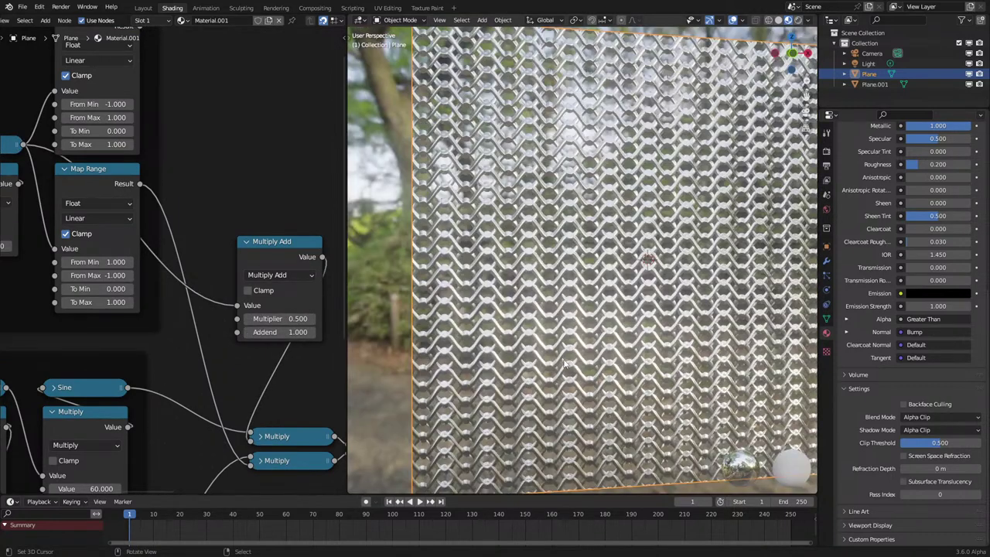
{"action": "scroll", "coordinate": [561, 353], "scroll_direction": "up", "scroll_amount": 2}
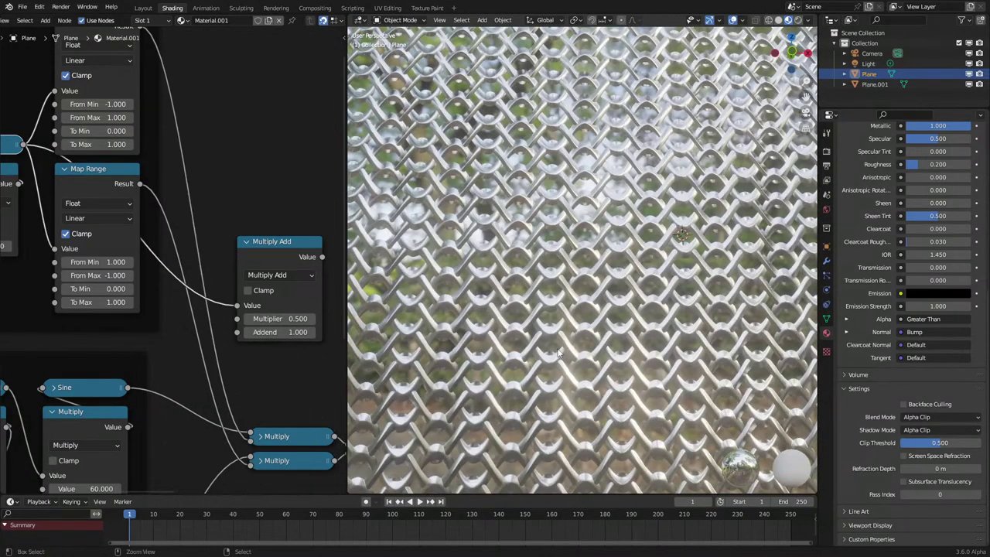
{"action": "middle_click_drag", "start_coordinate": [559, 351], "coordinate": [553, 361]}
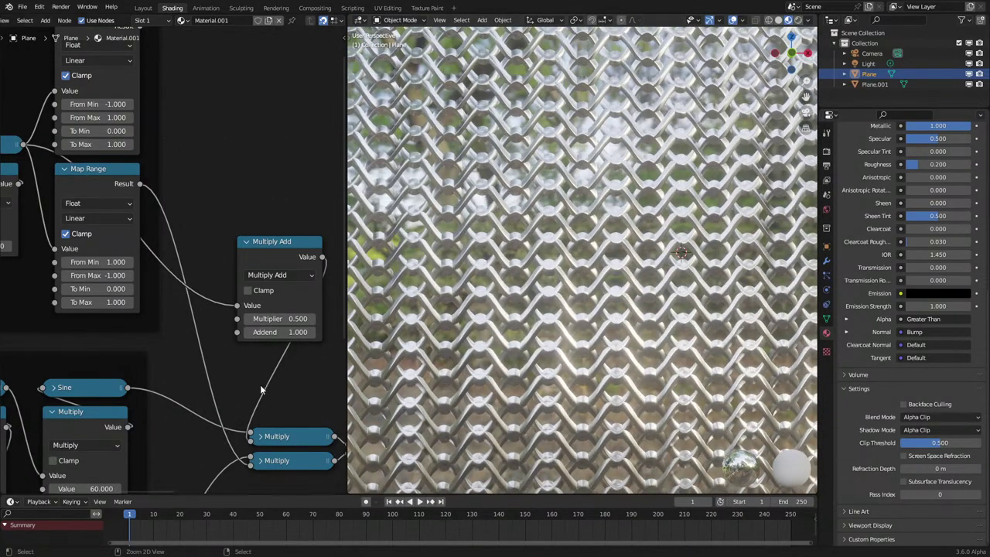
Try an Addend of 0 on the Multiply Add node, keeping the Multiplier at 0.5, and examine the mesh.
{"action": "left_click", "coordinate": [283, 323]}
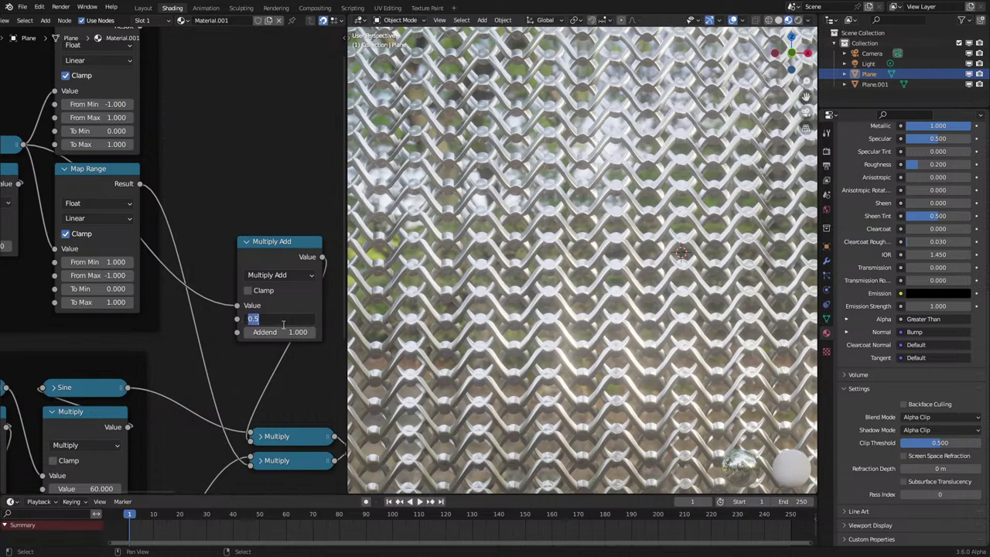
{"action": "key", "text": "Return"}
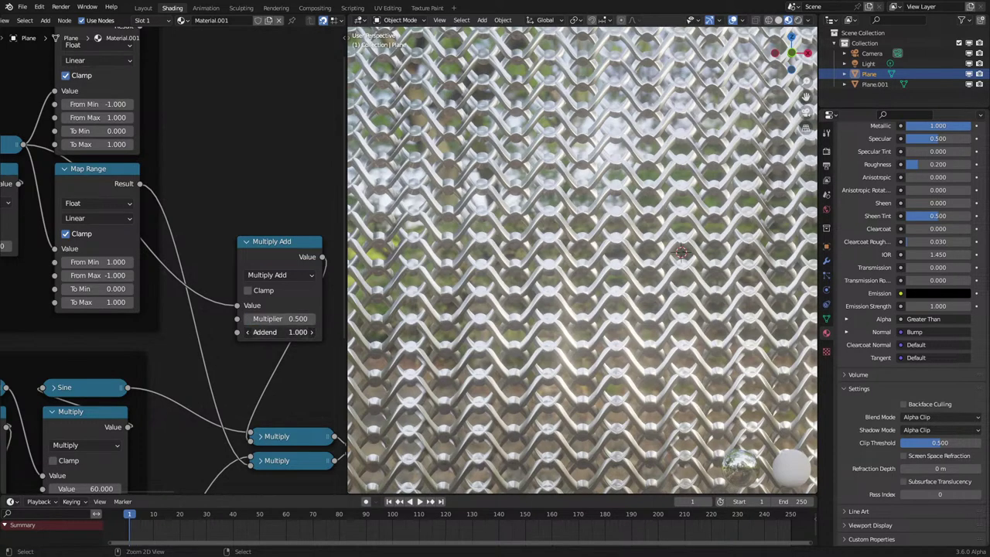
{"action": "mouse_move", "coordinate": [283, 332]}
{"action": "left_mouse_down", "text": "ctrl"}
{"action": "mouse_move", "coordinate": [297, 332]}
{"action": "mouse_move", "coordinate": [252, 332]}
{"action": "mouse_move", "coordinate": [267, 332]}
{"action": "left_mouse_up", "text": "ctrl"}
{"action": "middle_click_drag", "start_coordinate": [529, 366], "coordinate": [544, 376]}
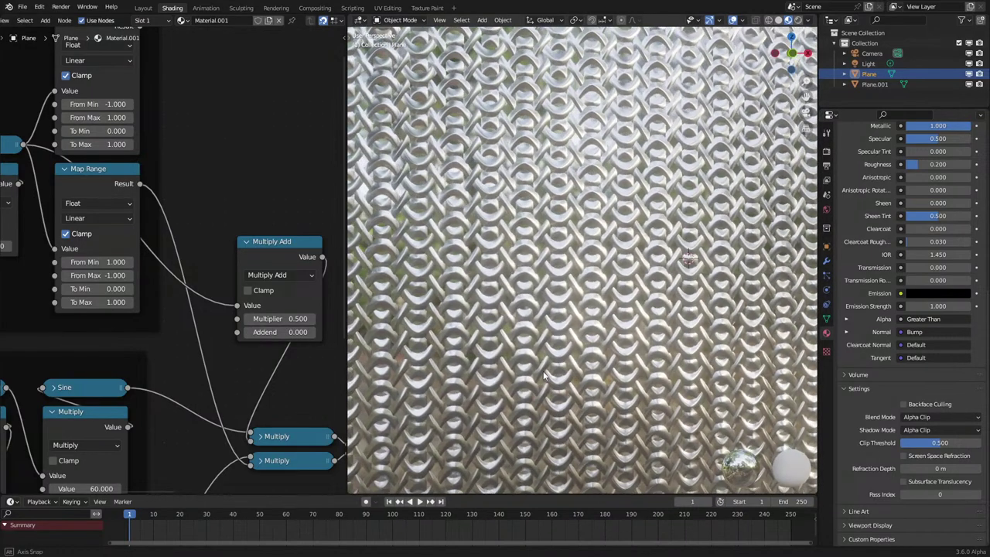
{"action": "scroll", "coordinate": [544, 376], "scroll_direction": "down", "scroll_amount": 3}
{"action": "scroll", "coordinate": [470, 362], "scroll_direction": "up", "scroll_amount": 3}
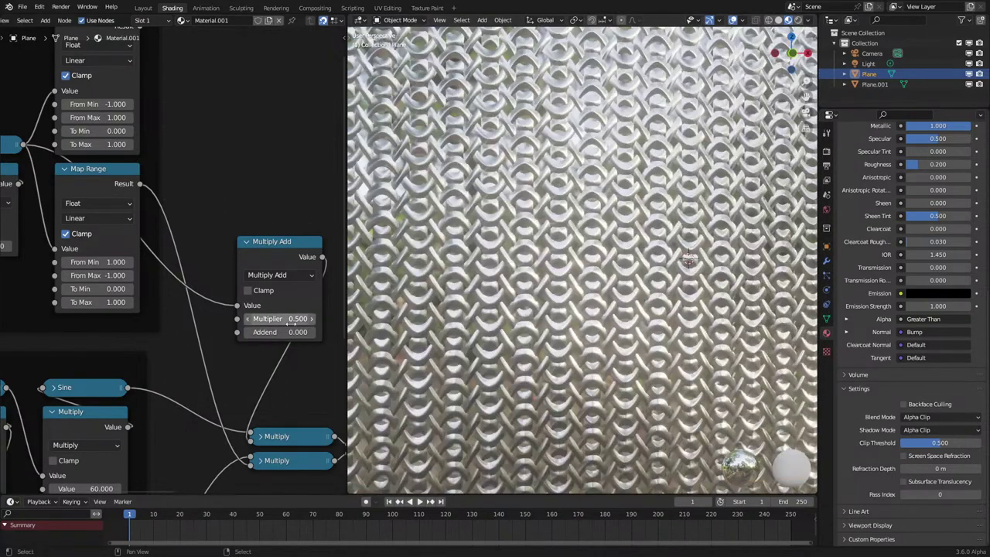
Try a different Addend on the Multiply Add node, view the whole plane, and undo the Addend changes.
{"action": "left_click_drag", "start_coordinate": [293, 332], "coordinate": [667, 333]}
{"action": "scroll", "coordinate": [464, 387], "scroll_direction": "down", "scroll_amount": 5}
{"action": "middle_click_drag", "start_coordinate": [464, 386], "coordinate": [457, 407]}
{"action": "key", "text": "ctrl+z"}
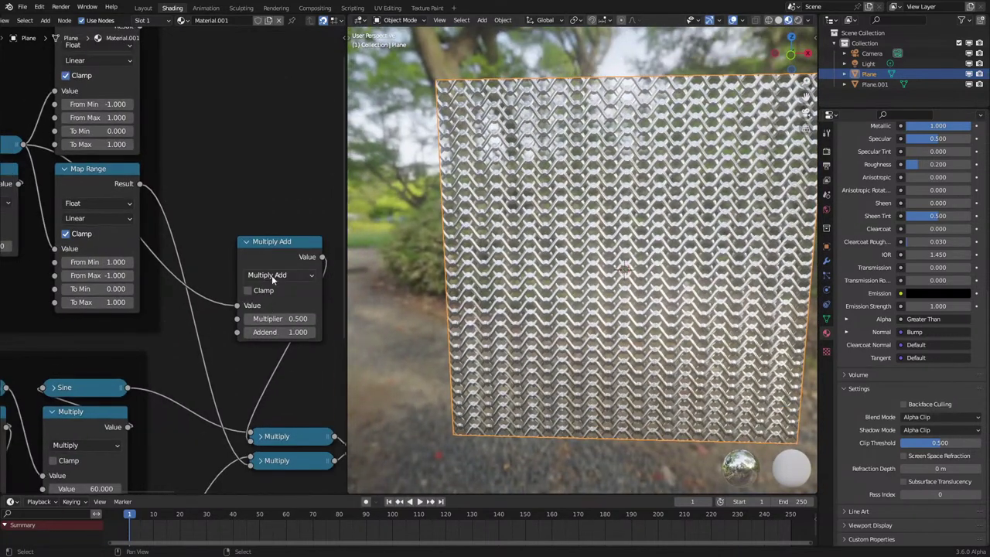
Set the Multiply Add node's Multiplier to -0.5 and inspect the mesh up close.
{"action": "key", "text": "minus"}
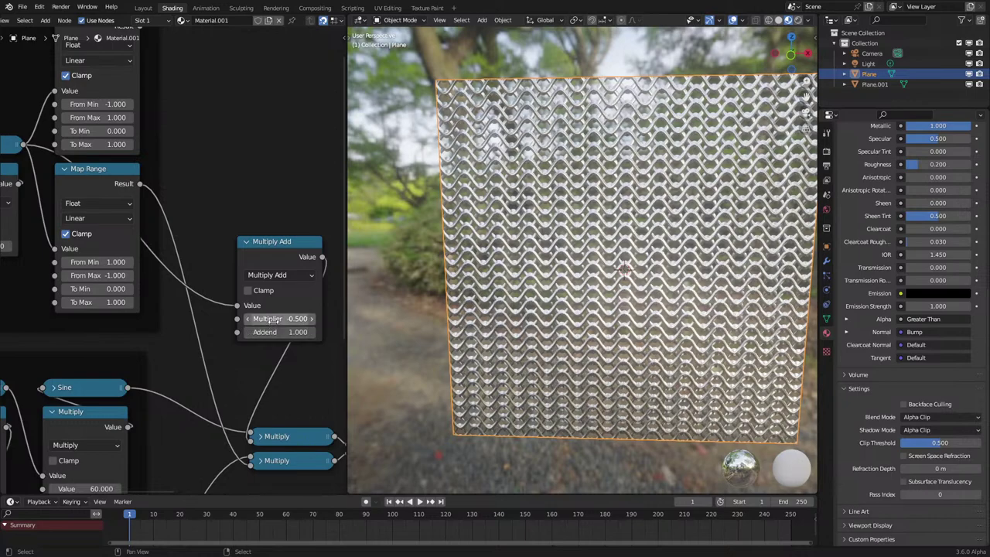
{"action": "scroll", "coordinate": [591, 333], "scroll_direction": "up", "scroll_amount": 6}
{"action": "middle_click_drag", "start_coordinate": [591, 333], "coordinate": [600, 331]}
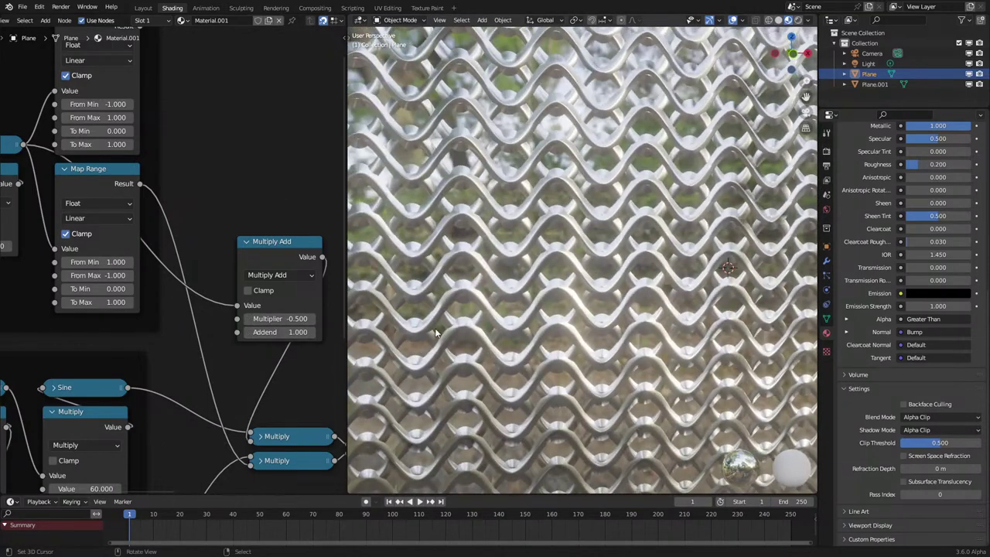
{"action": "scroll", "coordinate": [450, 345], "scroll_direction": "down", "scroll_amount": 4}
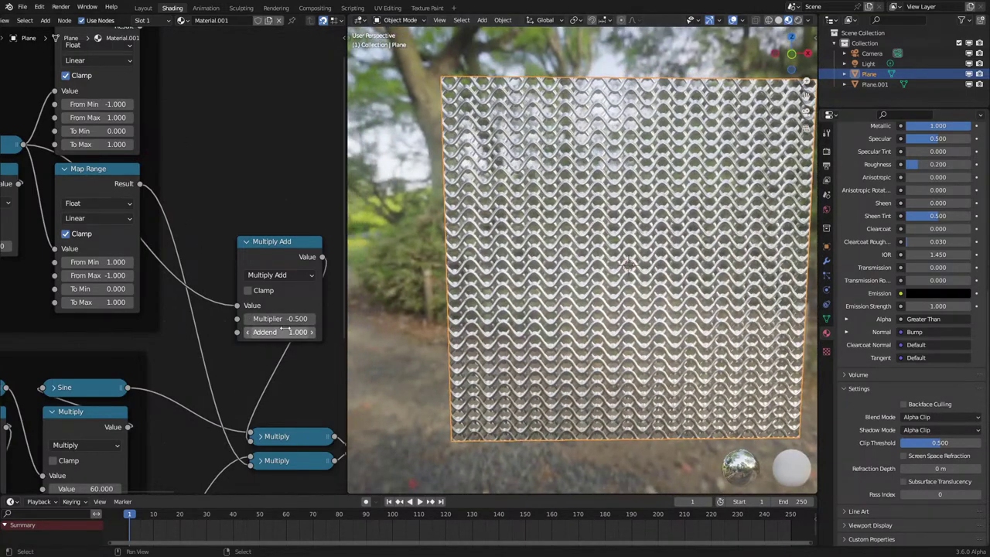
Try Addend values of 3 and 0 on the Multiply Add node and inspect the mesh.
{"action": "left_click_drag", "start_coordinate": [283, 332], "coordinate": [263, 332]}
{"action": "right_click", "coordinate": [263, 332]}
{"action": "key", "text": "BackSpace"}
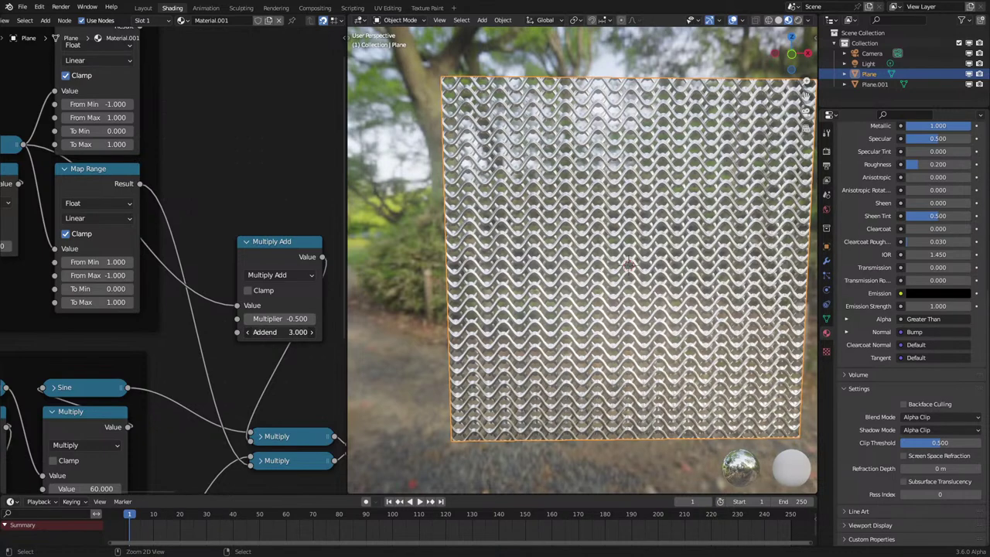
{"action": "scroll", "coordinate": [396, 334], "scroll_direction": "up", "scroll_amount": 4}
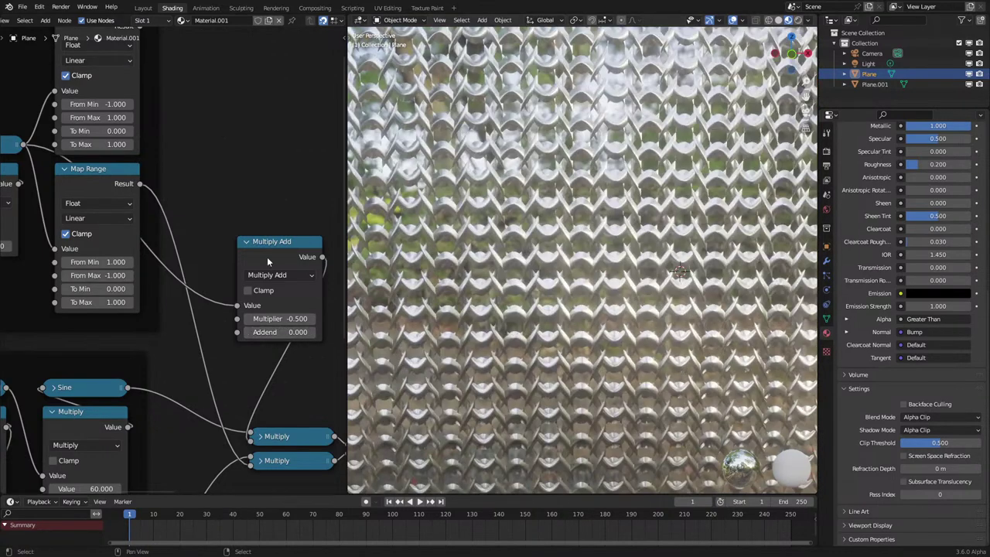
Remove the Multiply Add node and restore the upper Map Range connection to the upper combining Multiply node.
{"action": "scroll", "coordinate": [267, 260], "scroll_direction": "down", "scroll_amount": 6}
{"action": "left_click_drag", "start_coordinate": [149, 116], "coordinate": [222, 371]}
{"action": "key", "text": "x"}
Stack the Maximum node between the two combining Multiply nodes and join the three in a frame.
{"action": "middle_click_drag", "start_coordinate": [256, 385], "coordinate": [211, 331]}
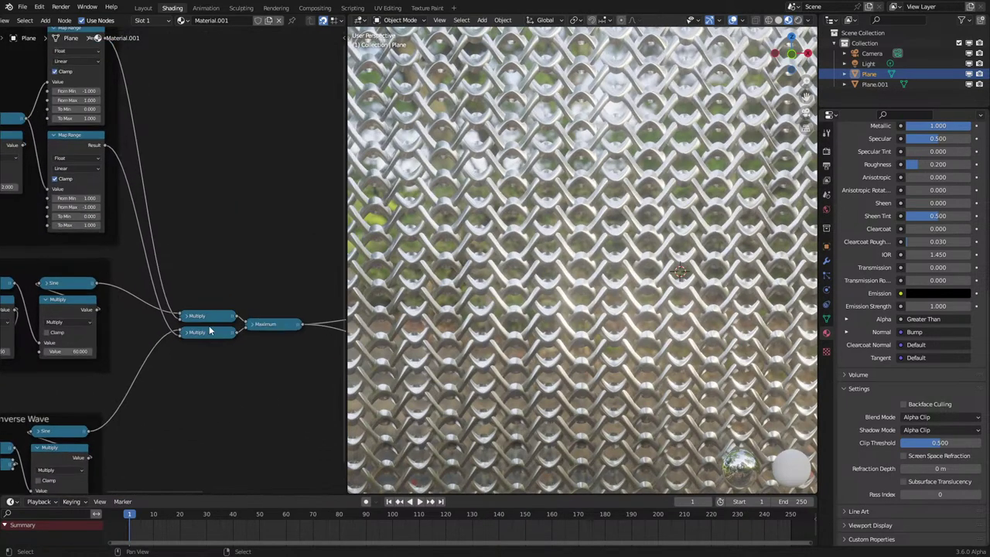
{"action": "scroll", "coordinate": [210, 331], "scroll_direction": "up", "scroll_amount": 5}
{"action": "left_click_drag", "start_coordinate": [215, 335], "coordinate": [220, 314]}
{"action": "left_click_drag", "start_coordinate": [291, 347], "coordinate": [199, 336]}
{"action": "scroll", "coordinate": [197, 260], "scroll_direction": "down", "scroll_amount": 2}
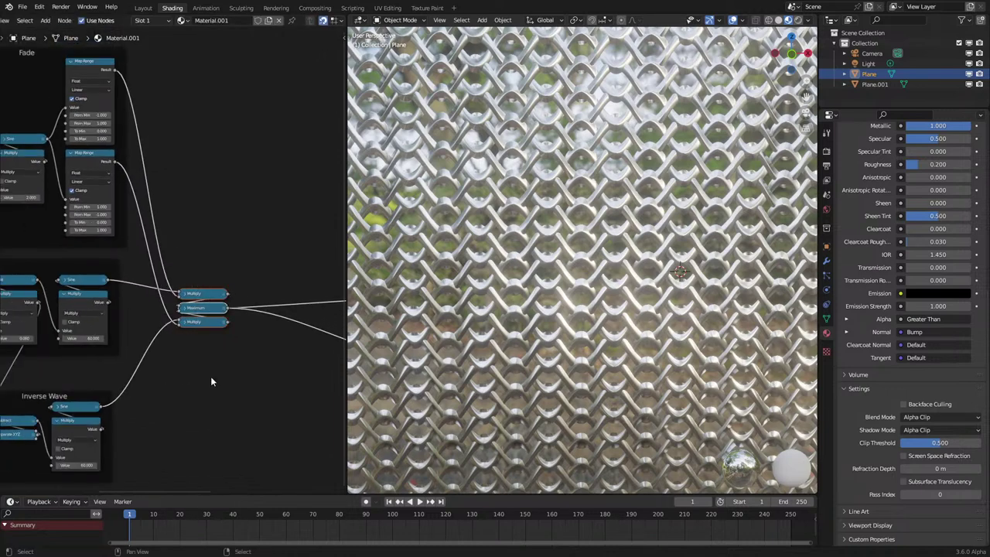
{"action": "key", "text": "ctrl+j"}
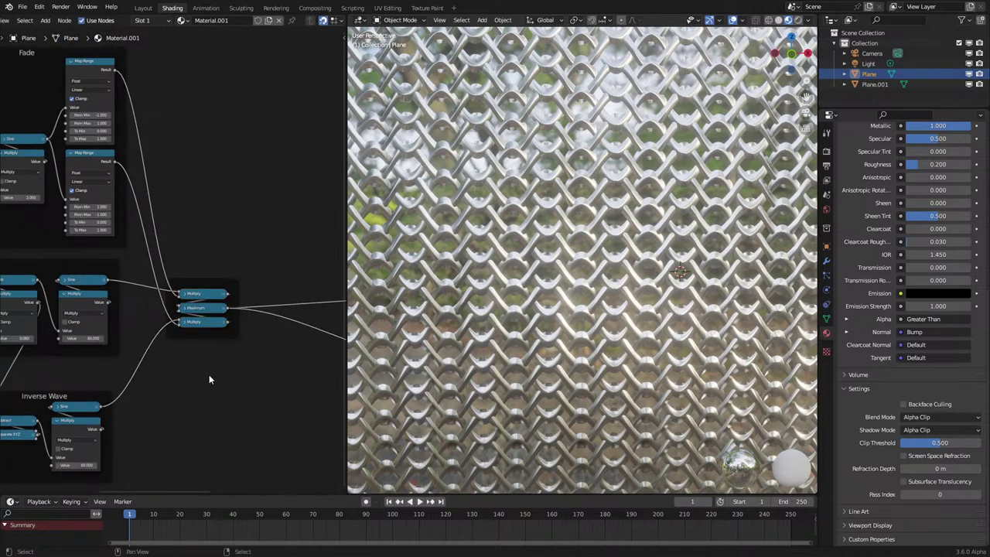
Align the Inverse Wave frame beneath the Waves frame.
{"action": "scroll", "coordinate": [182, 369], "scroll_direction": "down", "scroll_amount": 2}
{"action": "middle_click_drag", "start_coordinate": [186, 365], "coordinate": [268, 358]}
{"action": "scroll", "coordinate": [216, 369], "scroll_direction": "up", "scroll_amount": 2}
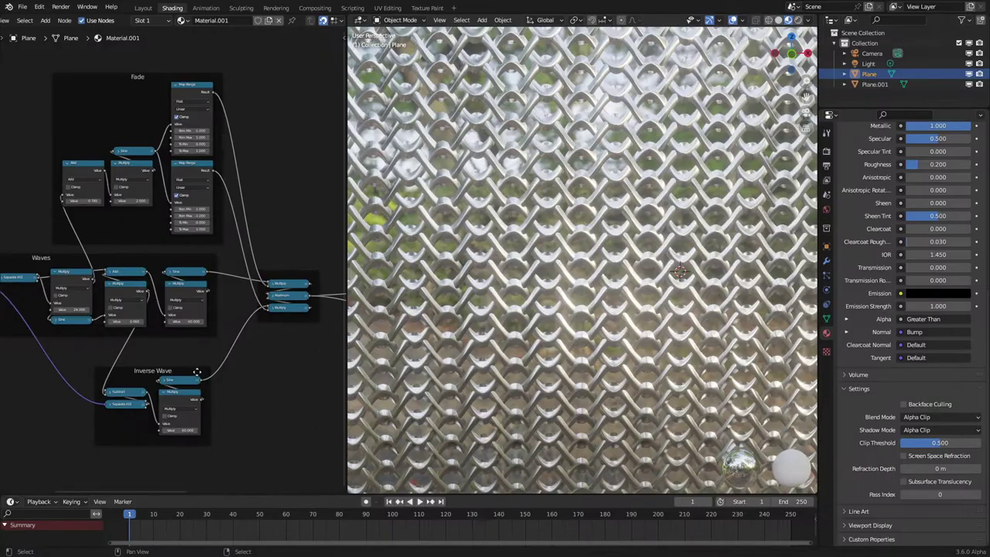
{"action": "mouse_move", "coordinate": [196, 371]}
{"action": "left_mouse_down"}
{"action": "mouse_move", "coordinate": [207, 353]}
{"action": "mouse_move", "coordinate": [184, 358]}
{"action": "left_mouse_up"}
Try a value of 12.7 on the Multiply node below Sine in the Waves frame, and undo the change.
{"action": "scroll", "coordinate": [210, 362], "scroll_direction": "up", "scroll_amount": 4}
{"action": "scroll", "coordinate": [558, 331], "scroll_direction": "down", "scroll_amount": 5}
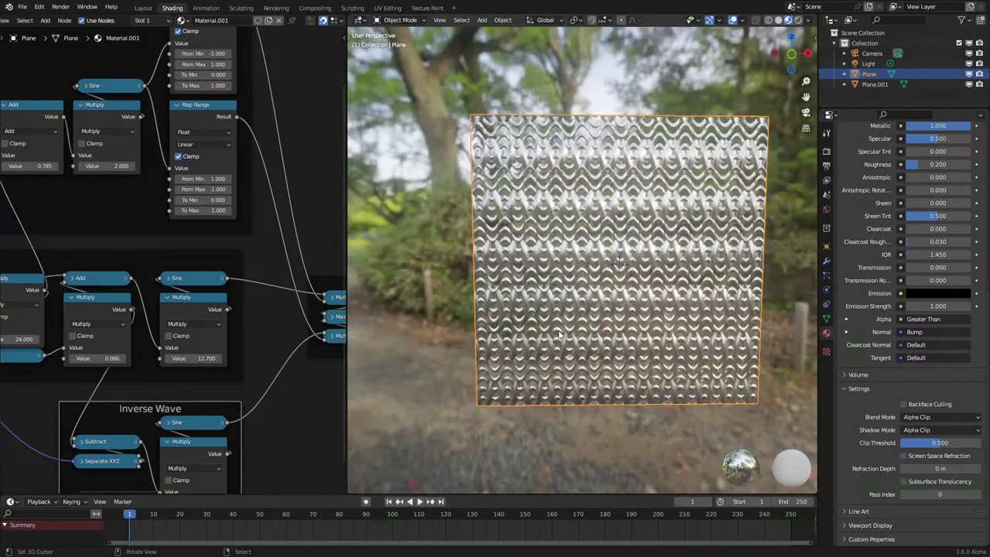
{"action": "scroll", "coordinate": [553, 330], "scroll_direction": "up", "scroll_amount": 4}
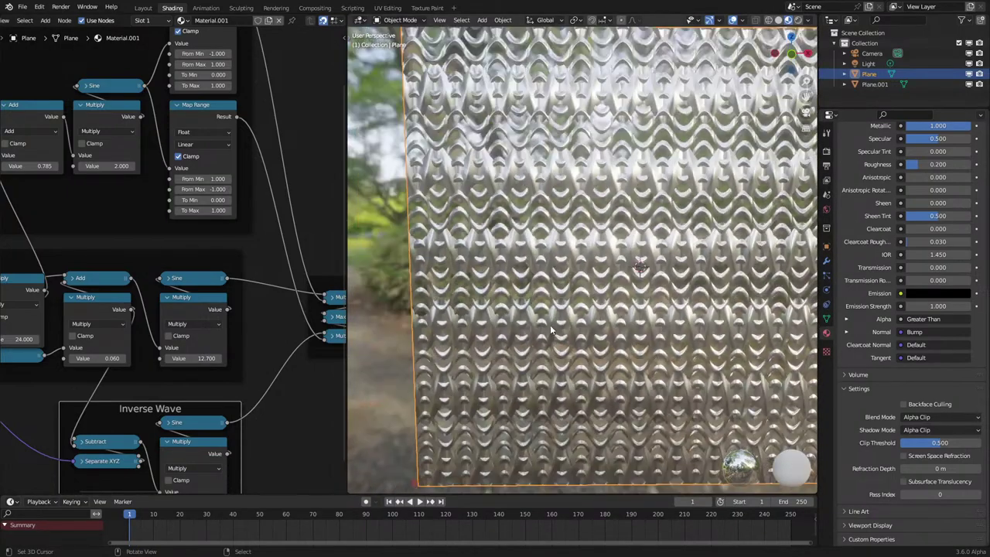
{"action": "middle_click_drag", "start_coordinate": [553, 330], "coordinate": [566, 354]}
{"action": "scroll", "coordinate": [587, 336], "scroll_direction": "up", "scroll_amount": 2}
{"action": "scroll", "coordinate": [221, 357], "scroll_direction": "up", "scroll_amount": 5}
{"action": "scroll", "coordinate": [499, 340], "scroll_direction": "up", "scroll_amount": 1}
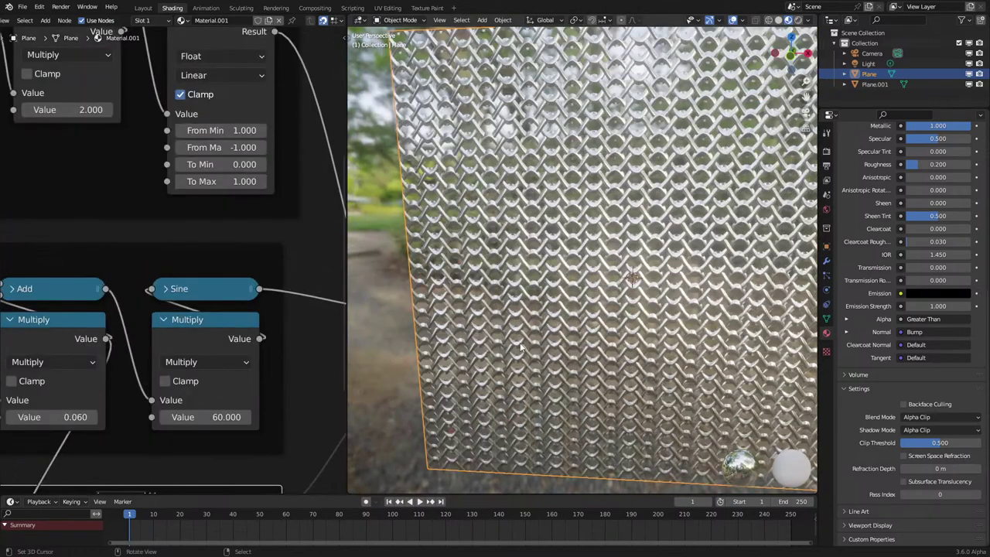
Set the value of the Multiply node below Add in the Waves frame to 0.07 and examine the plane.
{"action": "middle_click_drag", "start_coordinate": [499, 341], "coordinate": [545, 338]}
{"action": "scroll", "coordinate": [544, 339], "scroll_direction": "up", "scroll_amount": 4}
{"action": "middle_click_drag", "start_coordinate": [207, 364], "coordinate": [275, 332]}
{"action": "scroll", "coordinate": [164, 392], "scroll_direction": "up", "scroll_amount": 2}
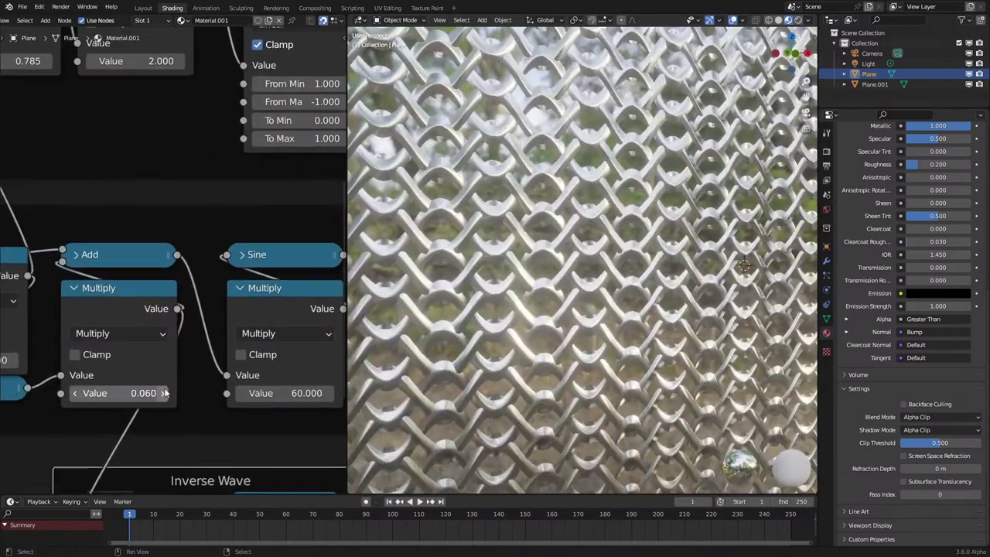
{"action": "mouse_move", "coordinate": [147, 405]}
{"action": "left_mouse_down", "text": "shift"}
{"action": "mouse_move", "coordinate": [186, 405]}
{"action": "mouse_move", "coordinate": [148, 405]}
{"action": "mouse_move", "coordinate": [157, 405]}
{"action": "left_mouse_up", "text": "shift"}
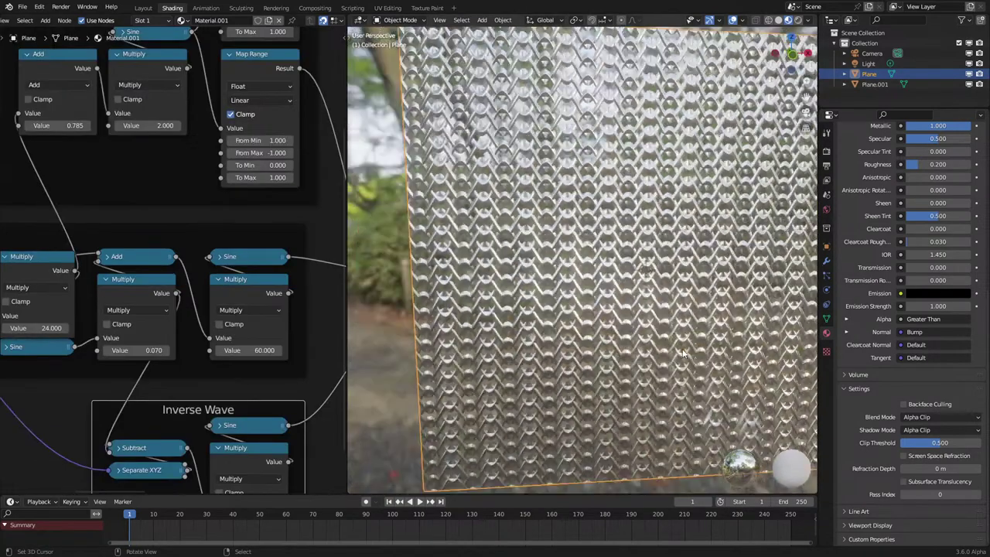
{"action": "scroll", "coordinate": [651, 401], "scroll_direction": "down", "scroll_amount": 5}
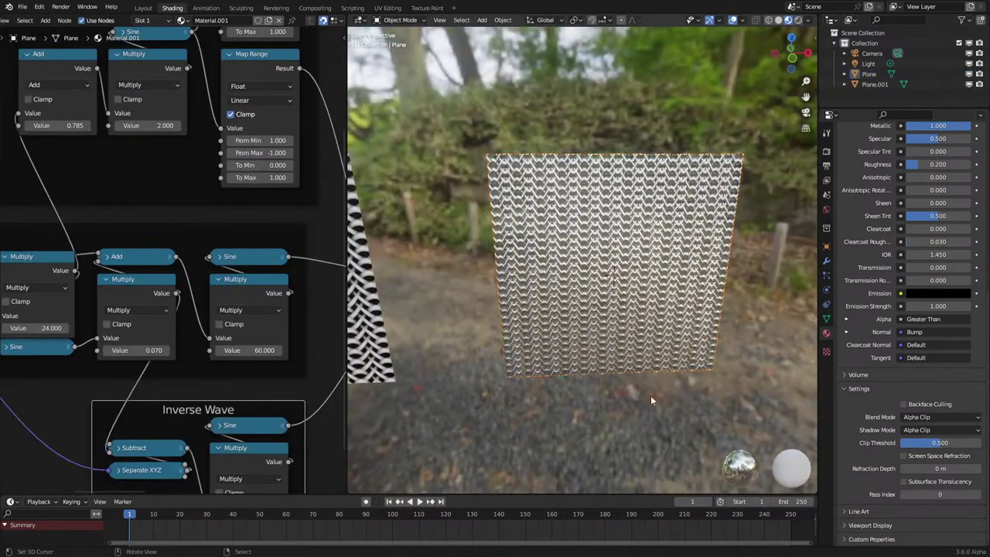
Try adjusting the Greater Than node's Threshold, returning it to 0, and examine the mesh from another angle.
{"action": "scroll", "coordinate": [649, 397], "scroll_direction": "up", "scroll_amount": 6}
{"action": "middle_click_drag", "start_coordinate": [253, 340], "coordinate": [49, 322]}
{"action": "mouse_move", "coordinate": [222, 285]}
{"action": "left_mouse_down", "text": "shift"}
{"action": "mouse_move", "coordinate": [370, 284]}
{"action": "mouse_move", "coordinate": [222, 284]}
{"action": "left_mouse_up", "text": "shift"}
{"action": "middle_click_drag", "start_coordinate": [582, 341], "coordinate": [558, 312]}
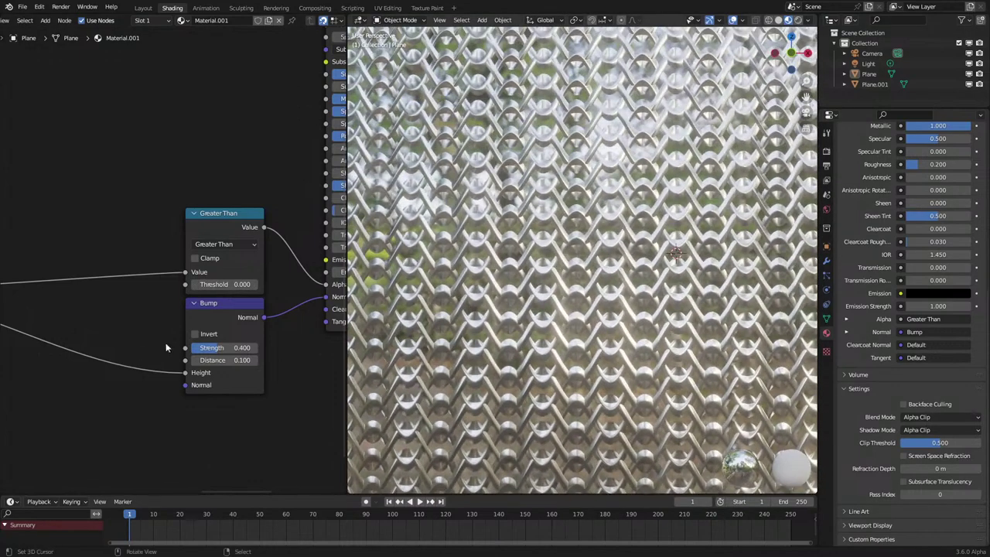
Preview the output of the Sine node in the Inverse Wave frame on the plane.
{"action": "middle_click_drag", "start_coordinate": [165, 347], "coordinate": [325, 338]}
{"action": "middle_click_drag", "start_coordinate": [109, 333], "coordinate": [208, 338]}
{"action": "middle_click_drag", "start_coordinate": [124, 317], "coordinate": [182, 287]}
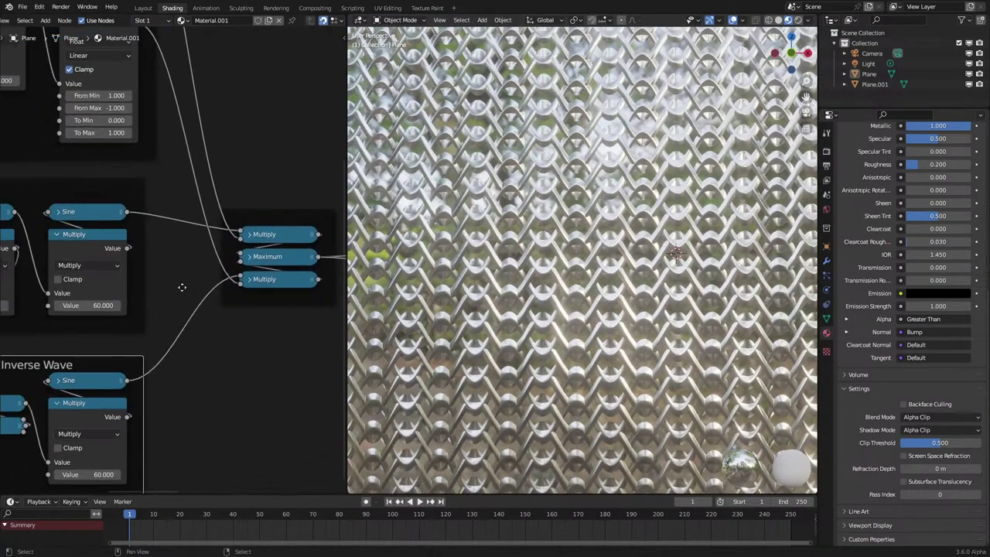
{"action": "left_click", "coordinate": [78, 384], "text": "ctrl+shift"}
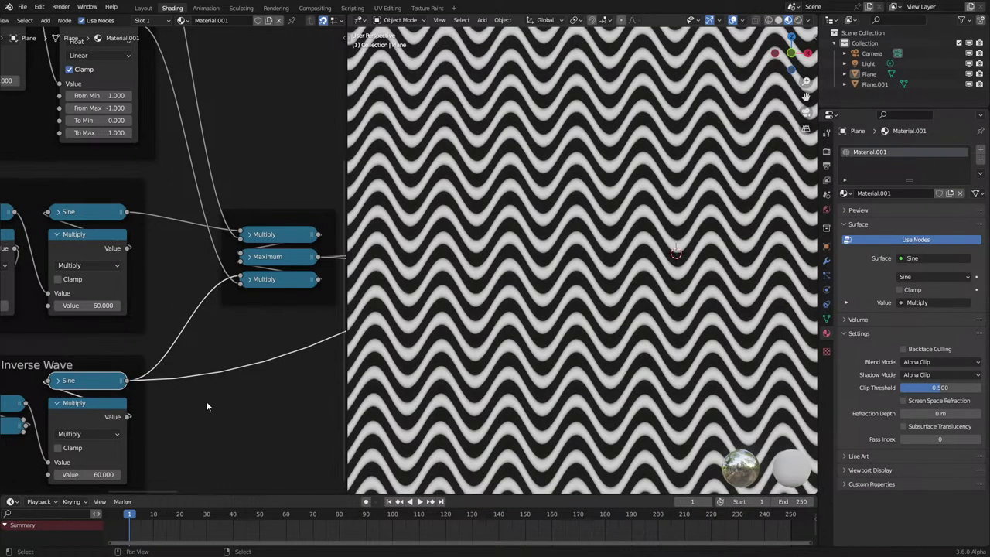
Preview both Multiply nodes and the Maximum node in the combining frame on the plane and compare their patterns.
{"action": "left_click", "coordinate": [269, 285], "text": "ctrl+shift"}
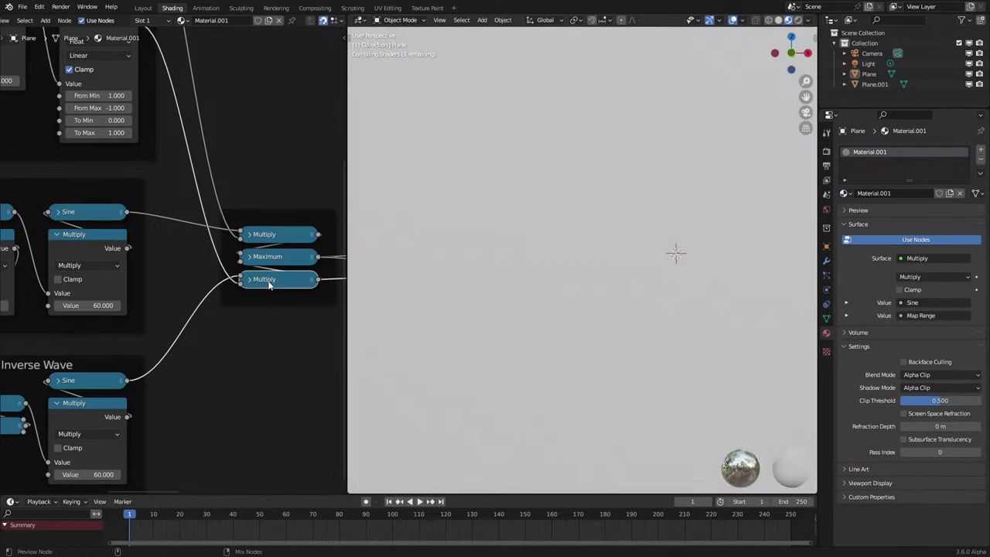
{"action": "left_click", "coordinate": [272, 237], "text": "ctrl+shift"}
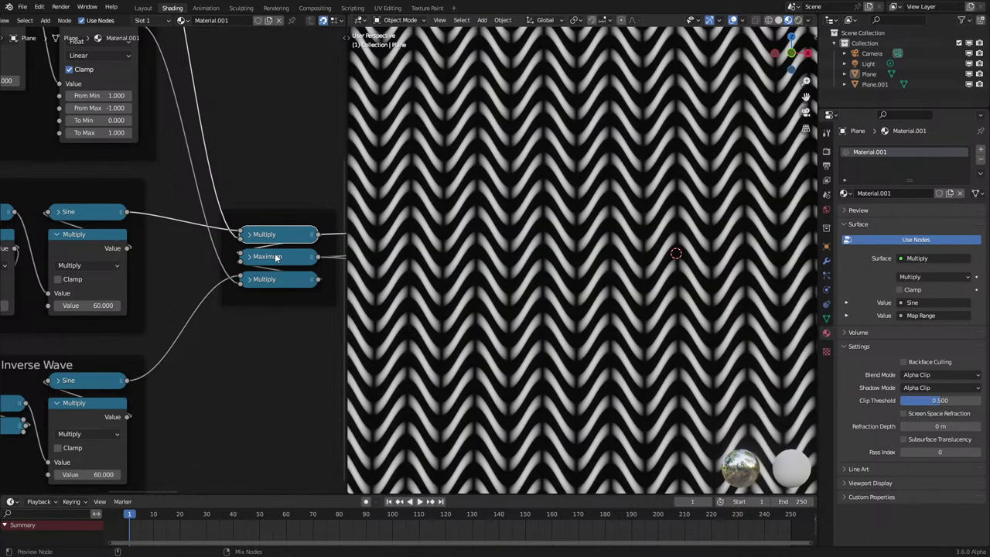
{"action": "left_click", "coordinate": [275, 256], "text": "ctrl+shift"}
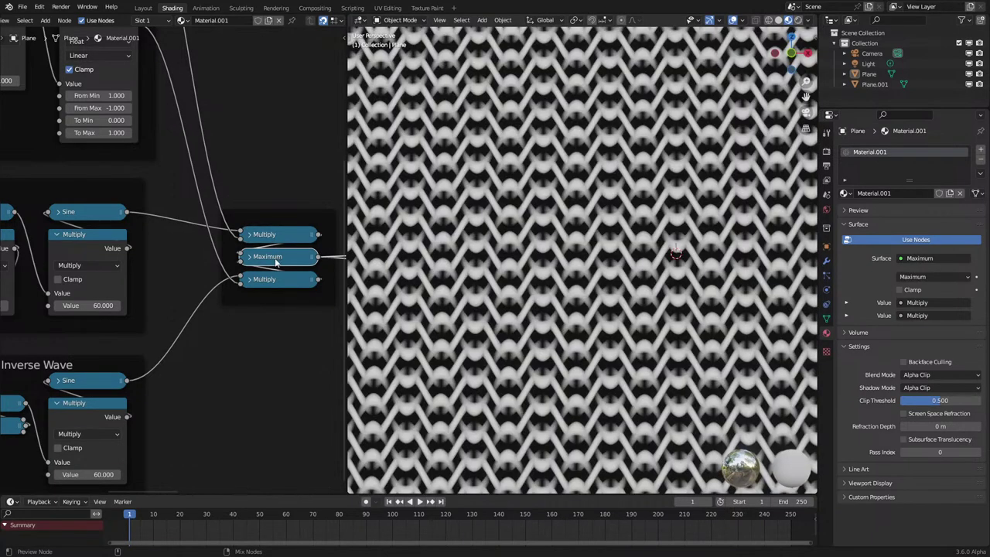
{"action": "left_click", "coordinate": [279, 279], "text": "ctrl+shift"}
{"action": "left_click", "coordinate": [275, 242], "text": "ctrl+shift"}
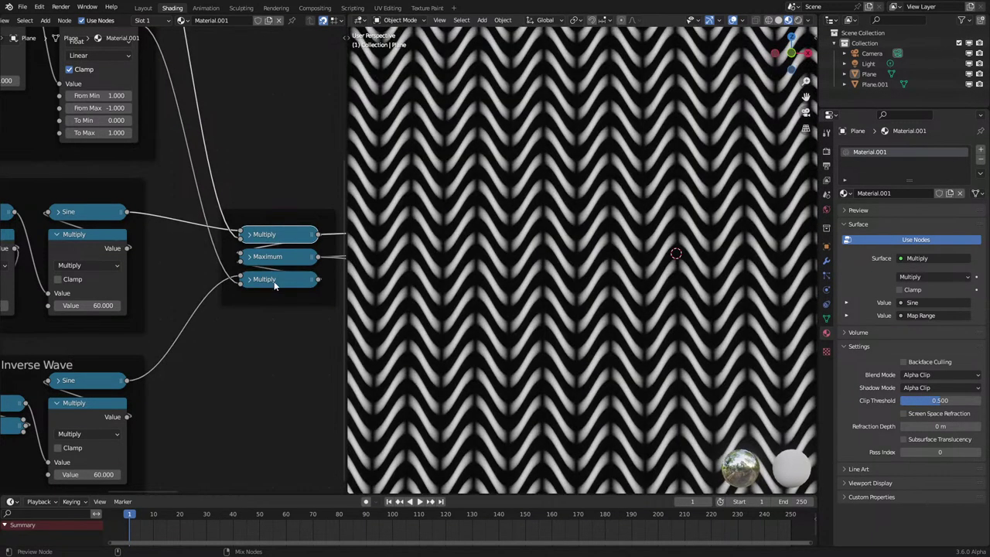
{"action": "left_click", "coordinate": [273, 283], "text": "ctrl+shift"}
{"action": "left_click", "coordinate": [269, 243], "text": "ctrl+shift"}
{"action": "left_click", "coordinate": [281, 280], "text": "ctrl+shift"}
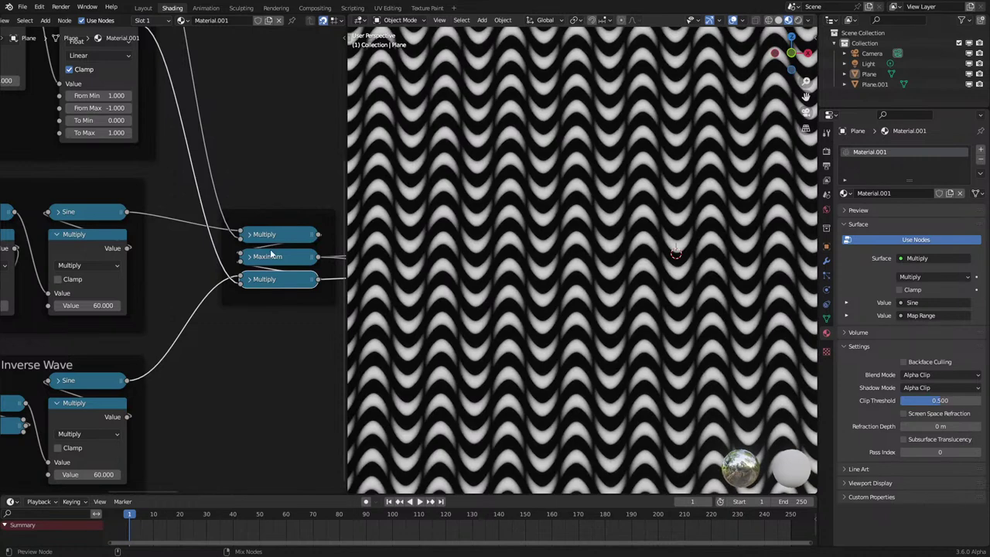
Try adjusting the Add node's Value in the Fade frame and cancel the adjustment.
{"action": "scroll", "coordinate": [214, 210], "scroll_direction": "down", "scroll_amount": 2}
{"action": "middle_click_drag", "start_coordinate": [71, 183], "coordinate": [205, 351]}
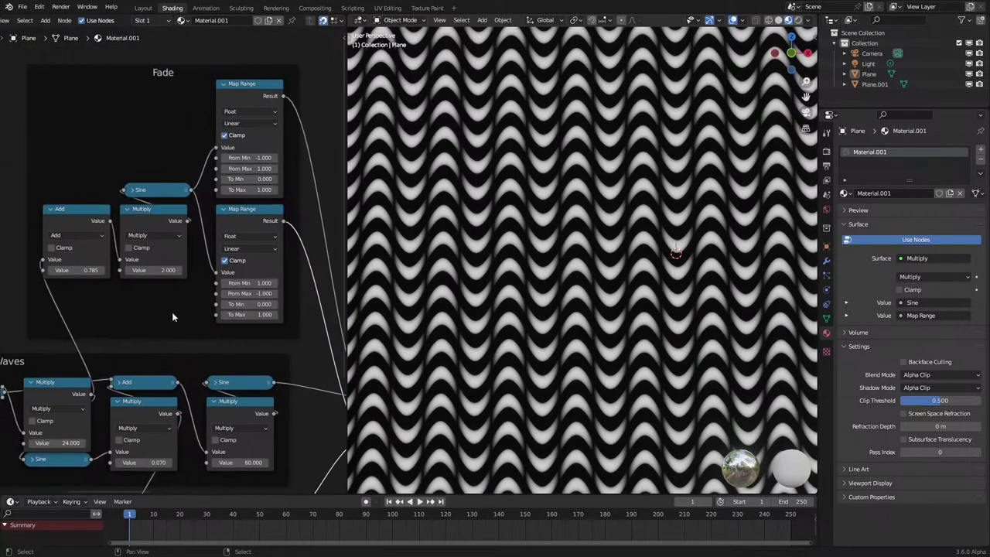
{"action": "scroll", "coordinate": [144, 271], "scroll_direction": "up", "scroll_amount": 1}
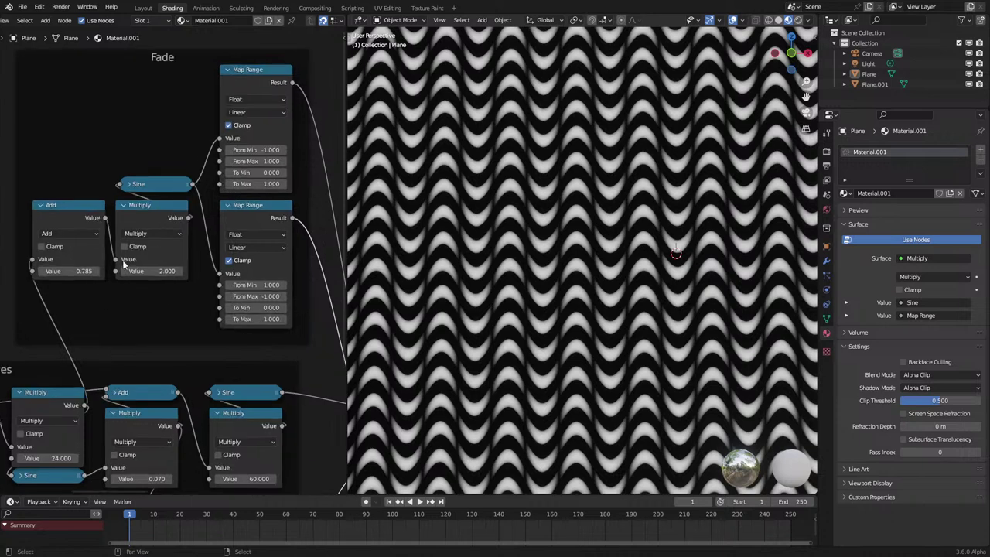
{"action": "left_click", "coordinate": [147, 215]}
{"action": "middle_click_drag", "start_coordinate": [147, 215], "coordinate": [159, 296]}
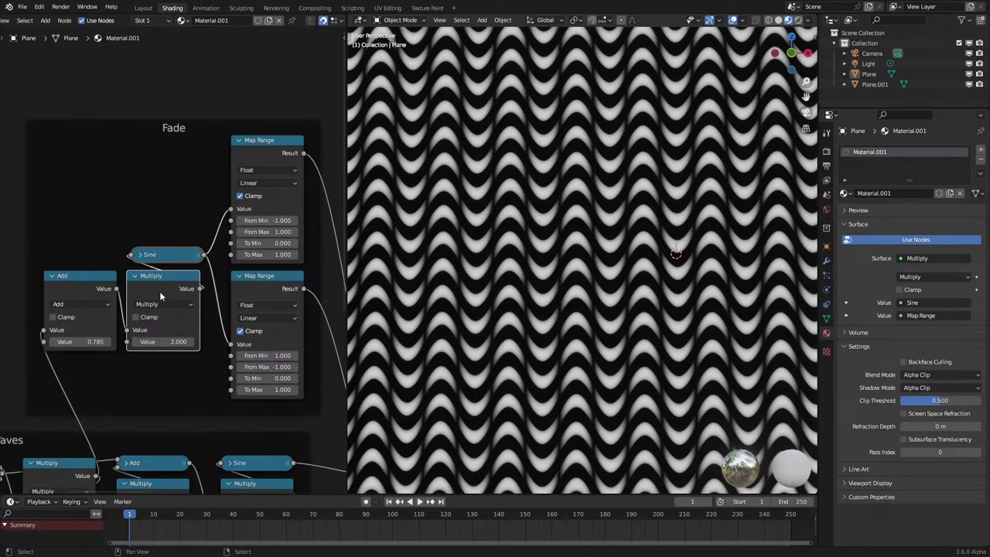
{"action": "left_click_drag", "start_coordinate": [84, 341], "coordinate": [104, 341]}
{"action": "right_click", "coordinate": [83, 341]}
{"action": "scroll", "coordinate": [232, 387], "scroll_direction": "down", "scroll_amount": 4}
Preview the Principled BSDF output on the plane to examine the metallic mesh.
{"action": "middle_click_drag", "start_coordinate": [236, 393], "coordinate": [75, 232]}
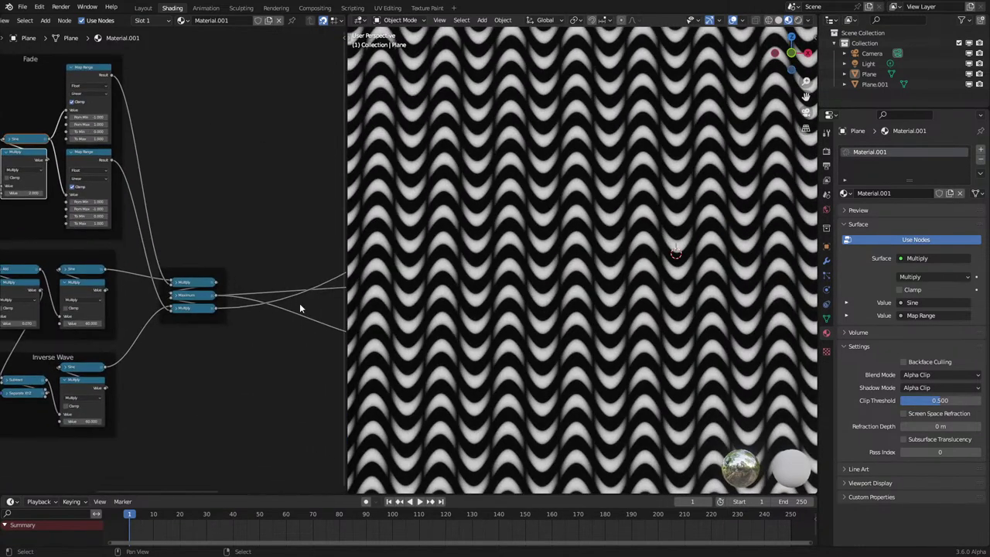
{"action": "middle_click_drag", "start_coordinate": [300, 308], "coordinate": [136, 378]}
{"action": "left_click", "coordinate": [314, 192], "text": "ctrl+shift"}
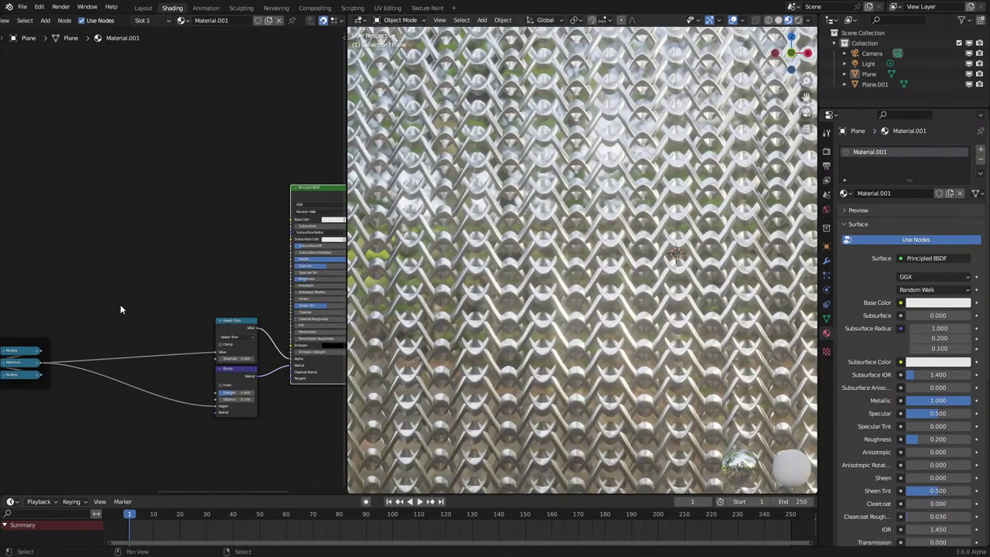
Preview the upper Multiply, the Maximum and the lower Multiply in turn, ending with the Maximum node on the plane.
{"action": "mouse_move", "coordinate": [119, 304]}
{"action": "middle_mouse_down"}
{"action": "mouse_move", "coordinate": [387, 295]}
{"action": "mouse_move", "coordinate": [389, 318]}
{"action": "middle_mouse_up"}
{"action": "scroll", "coordinate": [162, 315], "scroll_direction": "up", "scroll_amount": 3}
{"action": "scroll", "coordinate": [166, 315], "scroll_direction": "up", "scroll_amount": 1}
{"action": "middle_click_drag", "start_coordinate": [268, 394], "coordinate": [191, 367]}
{"action": "left_click", "coordinate": [298, 370], "text": "ctrl+shift"}
{"action": "left_click", "coordinate": [290, 388], "text": "ctrl+shift"}
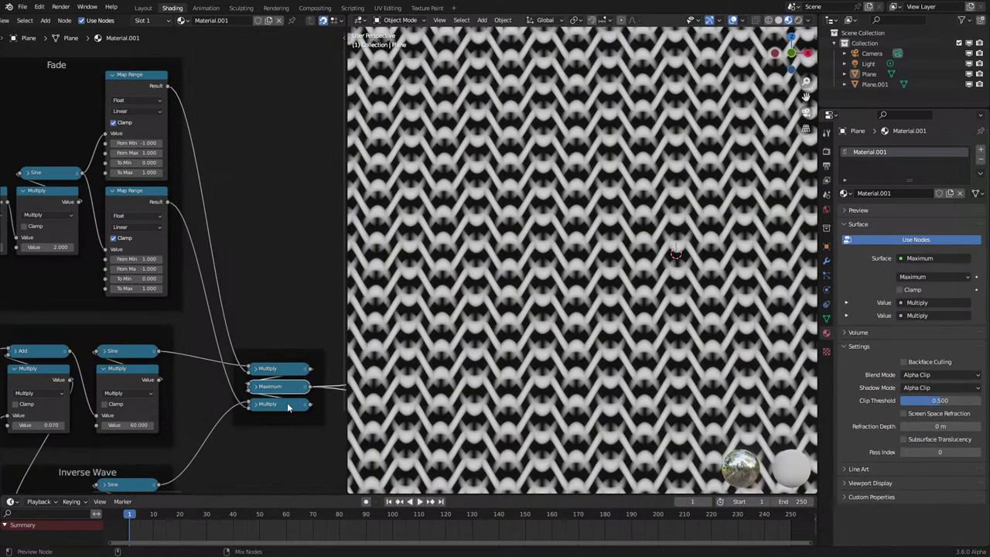
{"action": "left_click", "coordinate": [286, 404], "text": "ctrl+shift"}
{"action": "left_click", "coordinate": [290, 388], "text": "ctrl+shift"}
Duplicate the Fade frame with its input links above the original and connect the copy's lower Map Range to the lower Multiply.
{"action": "middle_click_drag", "start_coordinate": [135, 227], "coordinate": [202, 302]}
{"action": "scroll", "coordinate": [201, 302], "scroll_direction": "down", "scroll_amount": 5}
{"action": "left_click_drag", "start_coordinate": [67, 176], "coordinate": [229, 305]}
{"action": "key", "text": "ctrl+shift+d"}
{"action": "left_click", "coordinate": [230, 92]}
{"action": "mouse_move", "coordinate": [205, 92]}
{"action": "left_mouse_down"}
{"action": "mouse_move", "coordinate": [246, 308]}
{"action": "mouse_move", "coordinate": [288, 427]}
{"action": "mouse_move", "coordinate": [267, 396]}
{"action": "mouse_move", "coordinate": [280, 423]}
{"action": "left_mouse_up"}
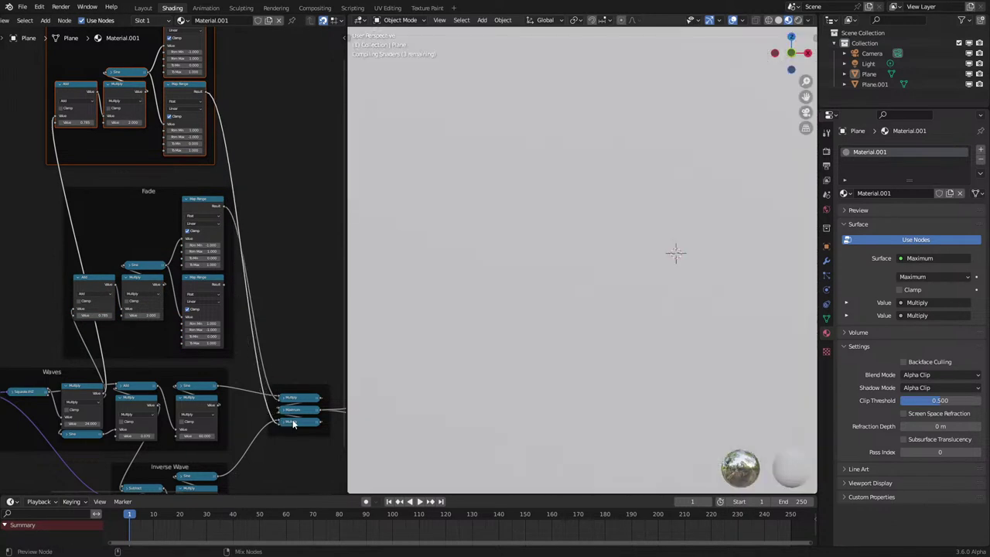
Preview the lower Multiply and try values of 0 and -0.78 on the Add node in the duplicated Fade frame.
{"action": "left_click", "coordinate": [292, 423], "text": "ctrl+shift"}
{"action": "middle_click_drag", "start_coordinate": [288, 418], "coordinate": [256, 363]}
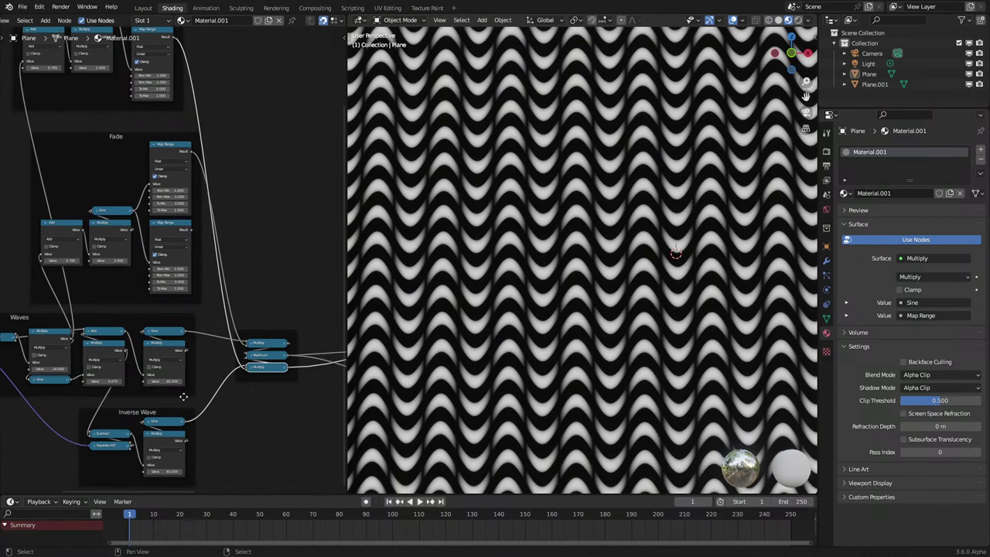
{"action": "middle_click_drag", "start_coordinate": [111, 126], "coordinate": [219, 408]}
{"action": "scroll", "coordinate": [124, 171], "scroll_direction": "up", "scroll_amount": 7}
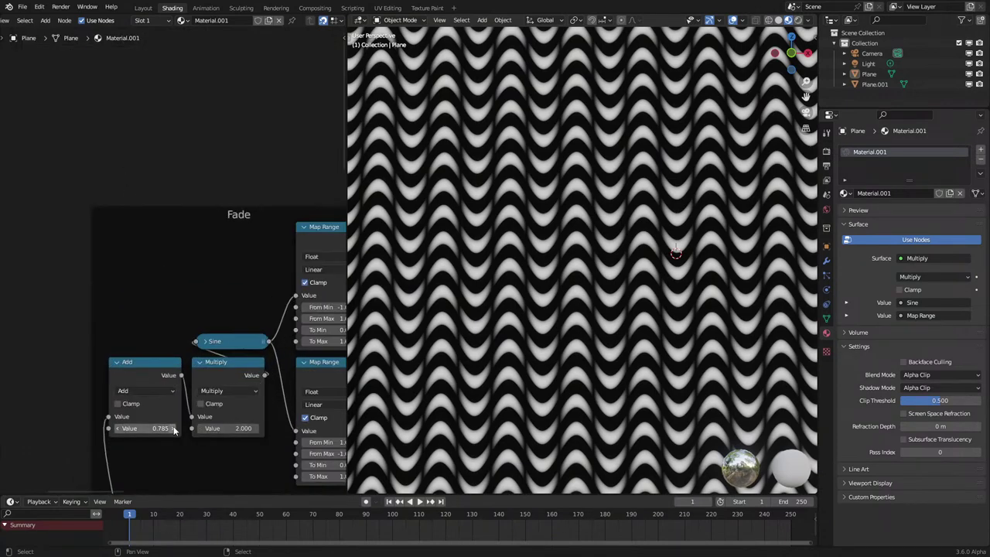
{"action": "left_click_drag", "start_coordinate": [174, 428], "coordinate": [52, 428], "text": "shift"}
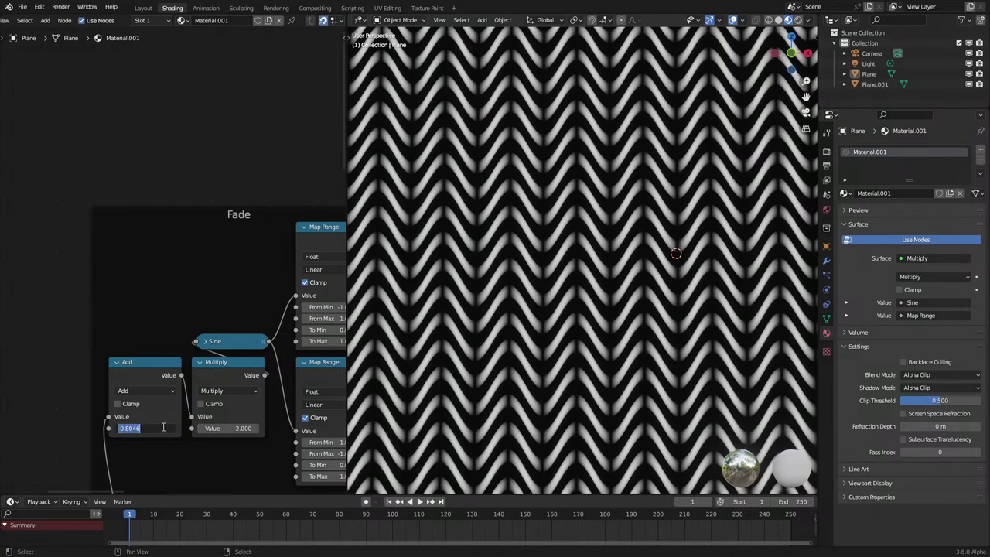
{"action": "type", "text": "0"}
{"action": "key", "text": "Return"}
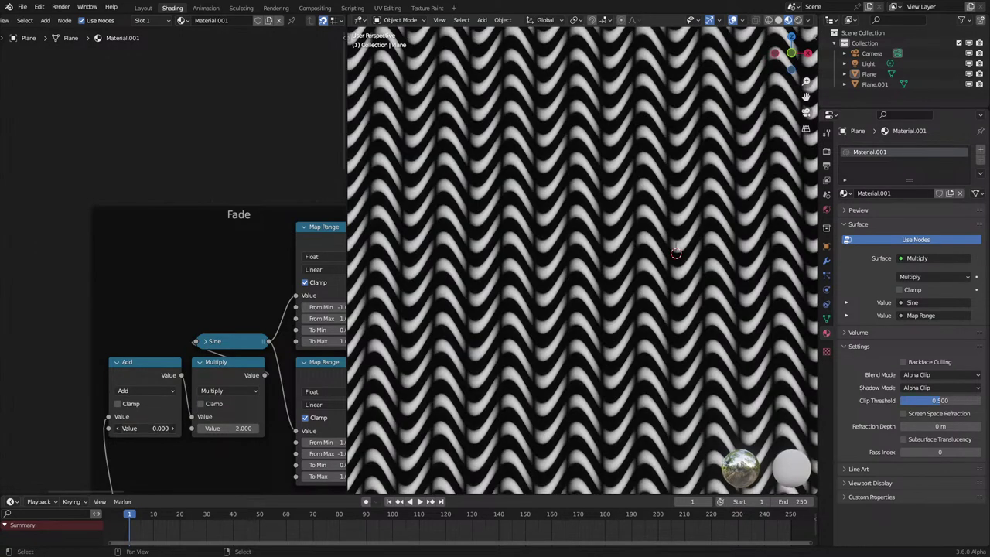
{"action": "left_click_drag", "start_coordinate": [144, 428], "coordinate": [84, 428]}
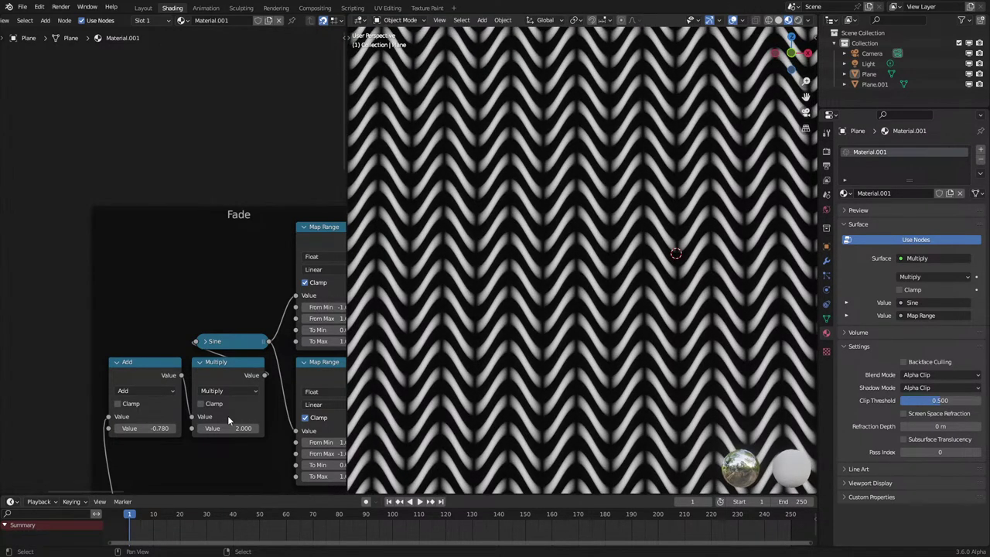
Preview the upper Map Range of the duplicated Fade frame on the plane.
{"action": "scroll", "coordinate": [228, 416], "scroll_direction": "down", "scroll_amount": 3}
{"action": "middle_click_drag", "start_coordinate": [287, 362], "coordinate": [220, 346]}
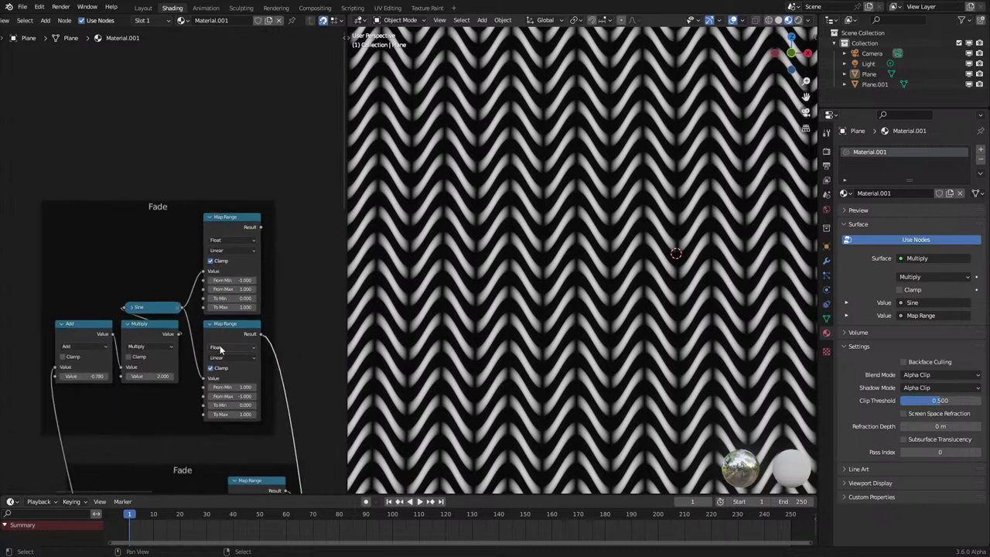
{"action": "left_click", "coordinate": [253, 223], "text": "ctrl+shift"}
Delete the duplicated Fade frame and its nodes.
{"action": "scroll", "coordinate": [238, 339], "scroll_direction": "down", "scroll_amount": 4}
{"action": "middle_click_drag", "start_coordinate": [173, 299], "coordinate": [171, 255]}
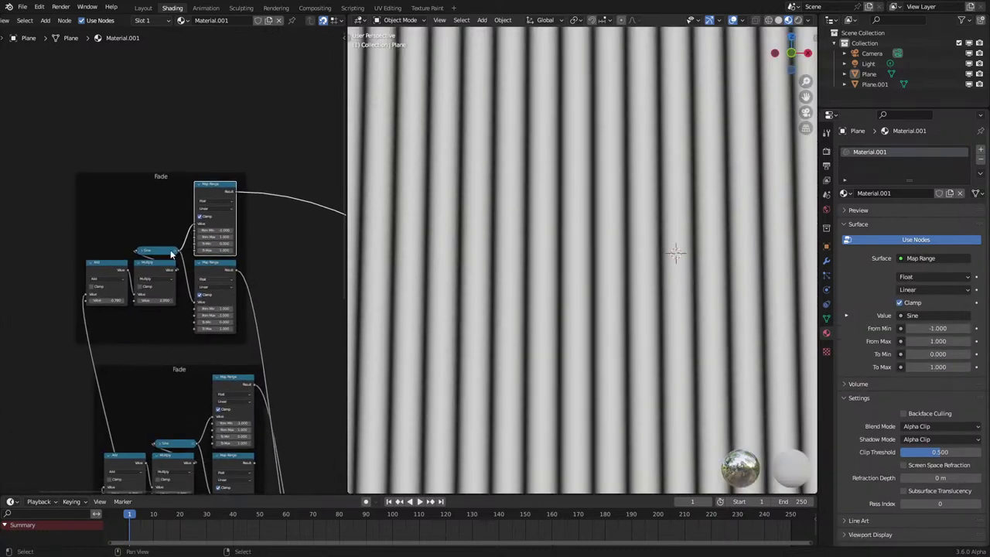
{"action": "left_click_drag", "start_coordinate": [35, 188], "coordinate": [248, 328]}
{"action": "key", "text": "x"}
Preview the remaining Fade frame's lower Map Range, then the last Sine in the Waves frame, and examine the waves up close.
{"action": "scroll", "coordinate": [249, 341], "scroll_direction": "down", "scroll_amount": 5}
{"action": "middle_click_drag", "start_coordinate": [251, 361], "coordinate": [237, 237]}
{"action": "scroll", "coordinate": [236, 237], "scroll_direction": "up", "scroll_amount": 9}
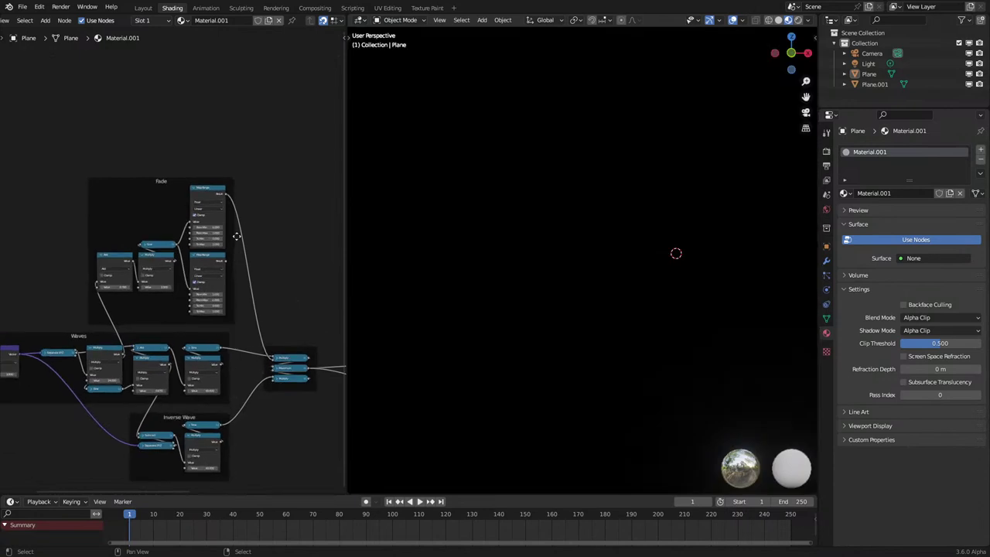
{"action": "left_click", "coordinate": [228, 329], "text": "ctrl+shift"}
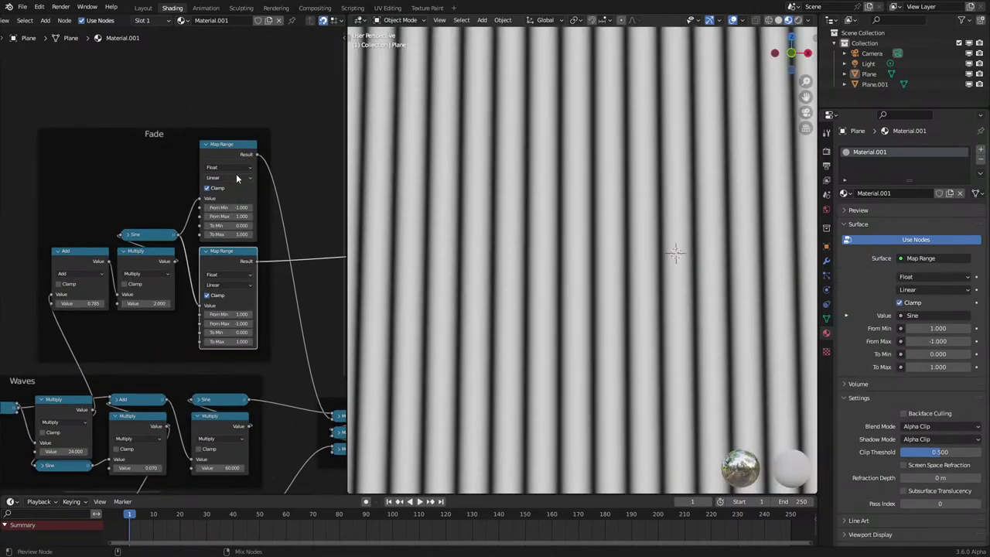
{"action": "middle_click_drag", "start_coordinate": [203, 379], "coordinate": [213, 296]}
{"action": "scroll", "coordinate": [216, 314], "scroll_direction": "up", "scroll_amount": 3}
{"action": "left_click", "coordinate": [235, 336], "text": "ctrl+shift"}
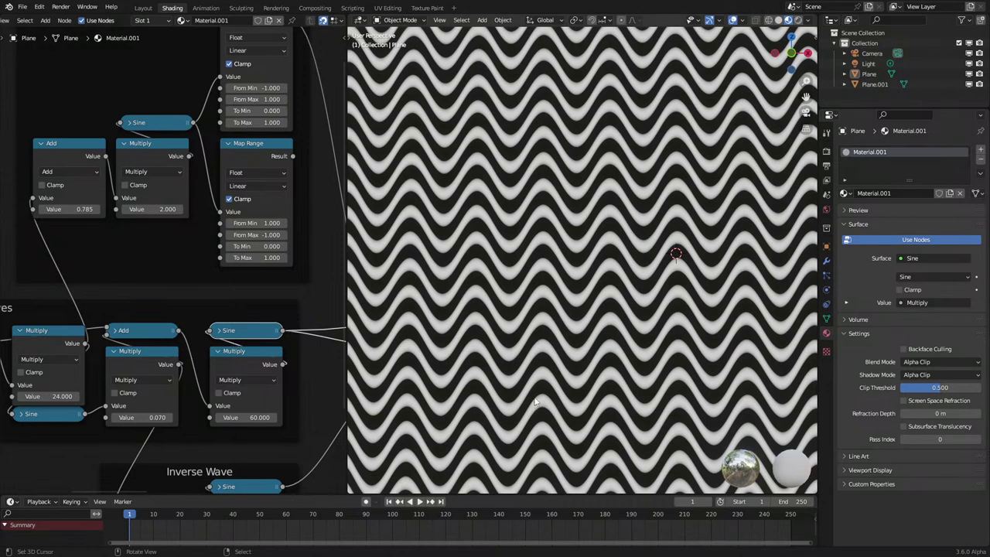
{"action": "scroll", "coordinate": [535, 401], "scroll_direction": "up", "scroll_amount": 3}
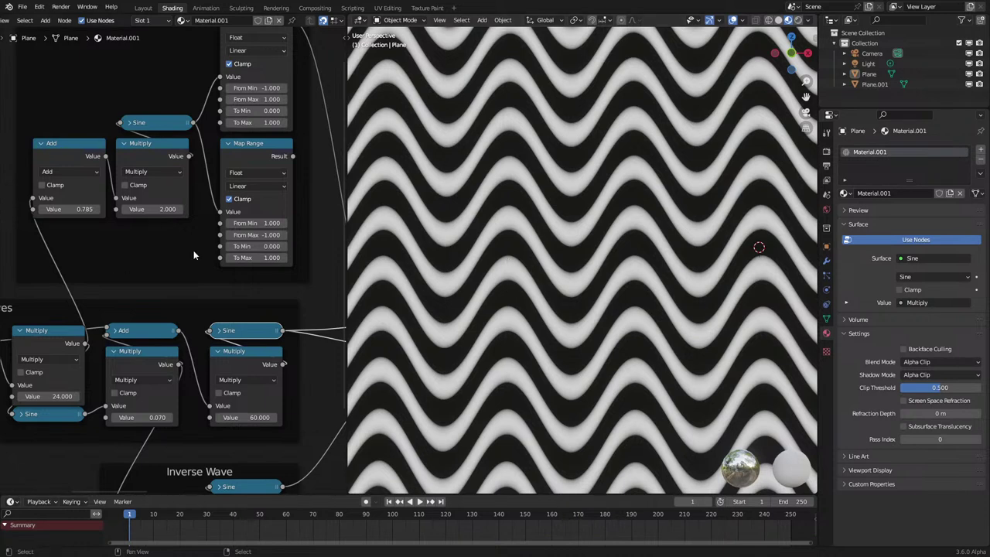
Preview the Fade frame's lower Map Range again and examine its stripes across the plane.
{"action": "middle_click_drag", "start_coordinate": [194, 256], "coordinate": [159, 356]}
{"action": "left_click", "coordinate": [224, 254], "text": "ctrl+shift"}
{"action": "scroll", "coordinate": [223, 339], "scroll_direction": "down", "scroll_amount": 1}
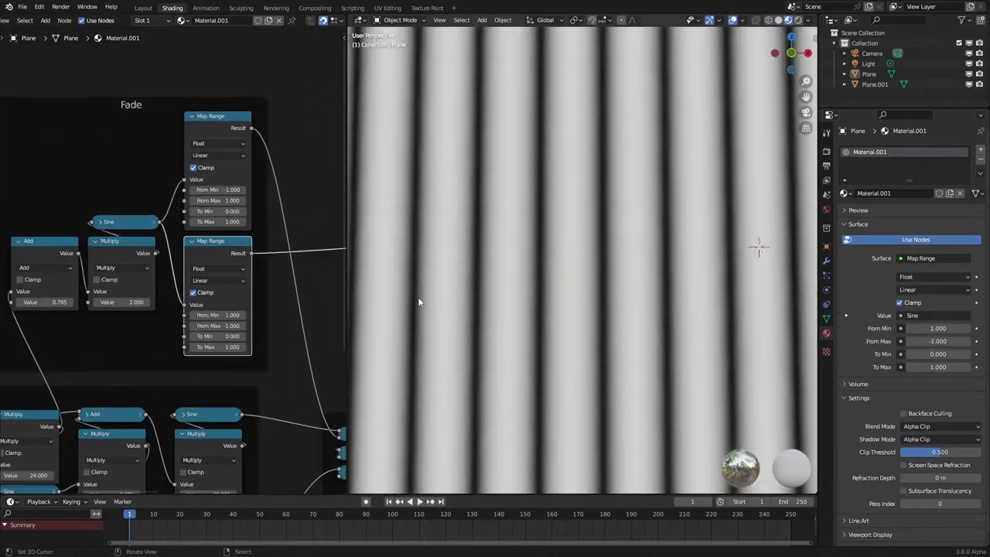
{"action": "scroll", "coordinate": [420, 301], "scroll_direction": "down", "scroll_amount": 5}
{"action": "middle_click_drag", "start_coordinate": [242, 357], "coordinate": [166, 397]}
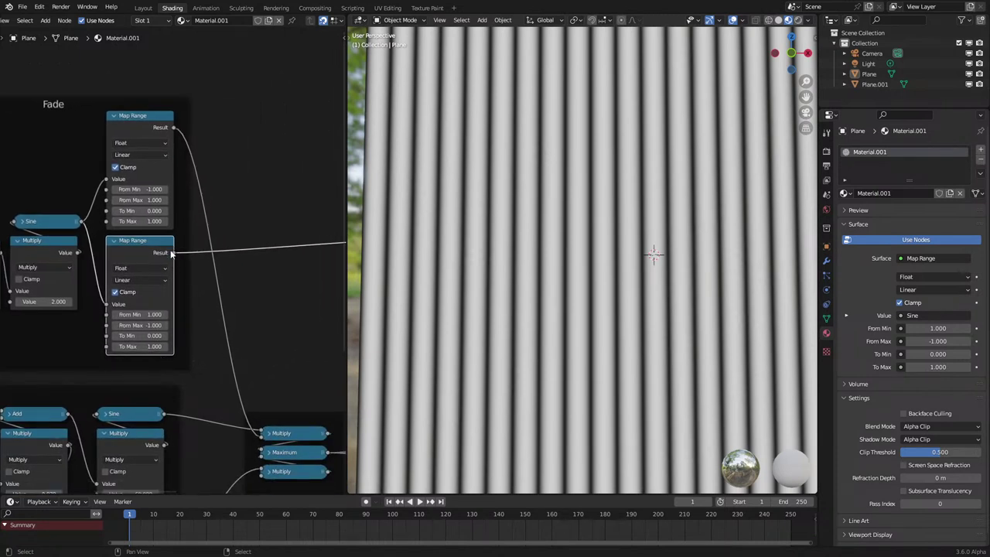
Add a Multiply node outside the Fade frame, fed by the Fade frame's Sine and the last Sine in the Waves frame.
{"action": "key", "text": "shift+a"}
{"action": "type", "text": "mul"}
{"action": "key", "text": "Return"}
{"action": "left_click", "coordinate": [281, 294]}
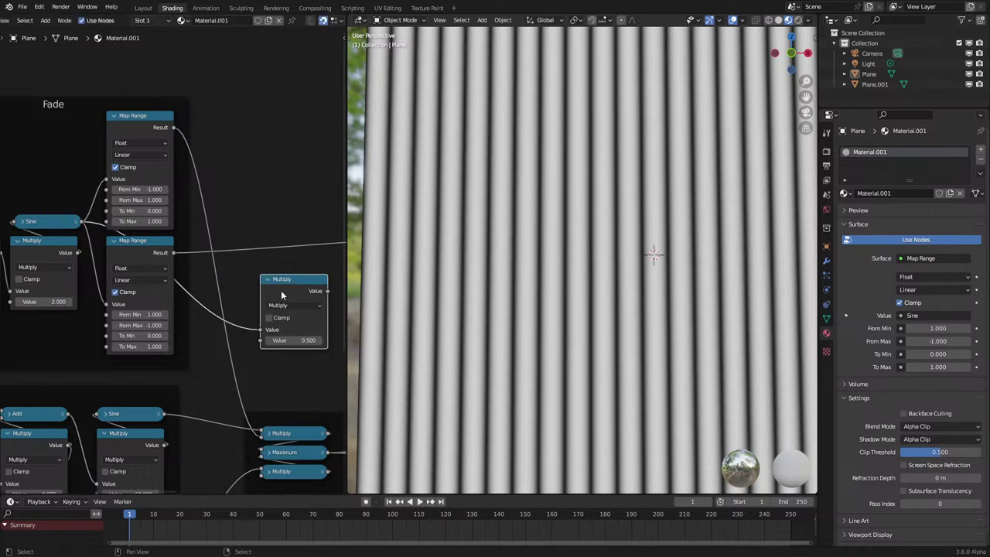
{"action": "left_click_drag", "start_coordinate": [163, 414], "coordinate": [261, 340]}
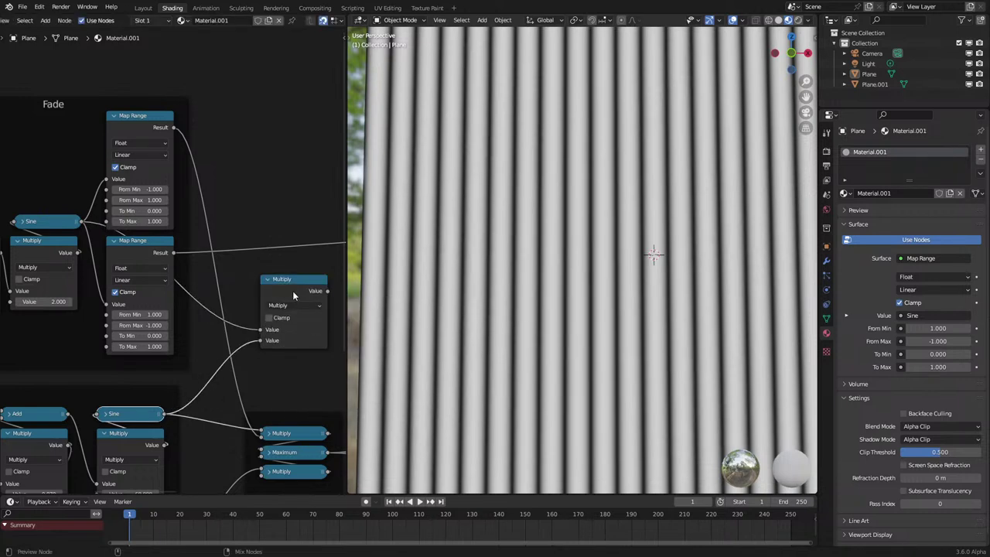
Preview the new Multiply node on the plane and examine its pattern up close and from another angle.
{"action": "scroll", "coordinate": [534, 298], "scroll_direction": "down", "scroll_amount": 1}
{"action": "middle_click_drag", "start_coordinate": [534, 298], "coordinate": [527, 326]}
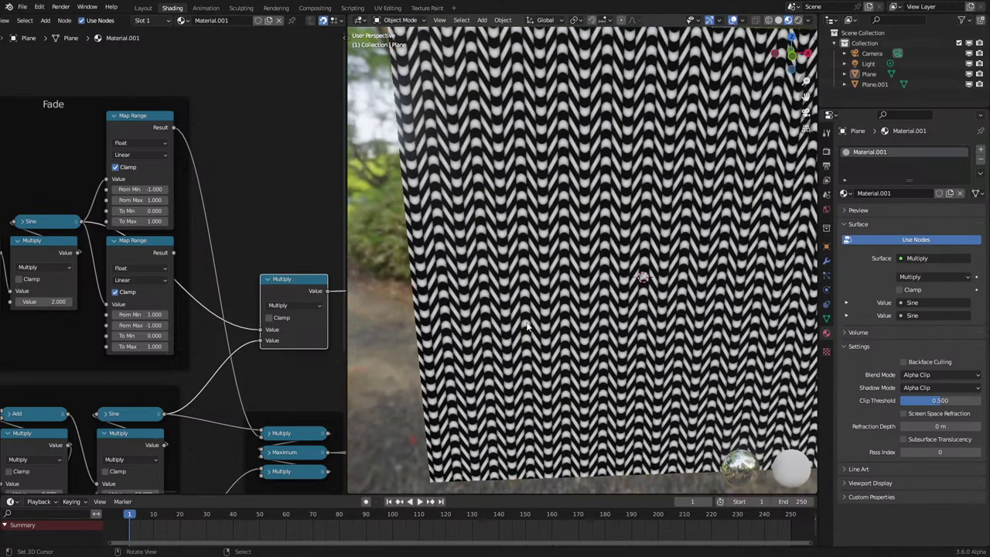
{"action": "scroll", "coordinate": [528, 326], "scroll_direction": "up", "scroll_amount": 4}
{"action": "scroll", "coordinate": [526, 327], "scroll_direction": "up", "scroll_amount": 2}
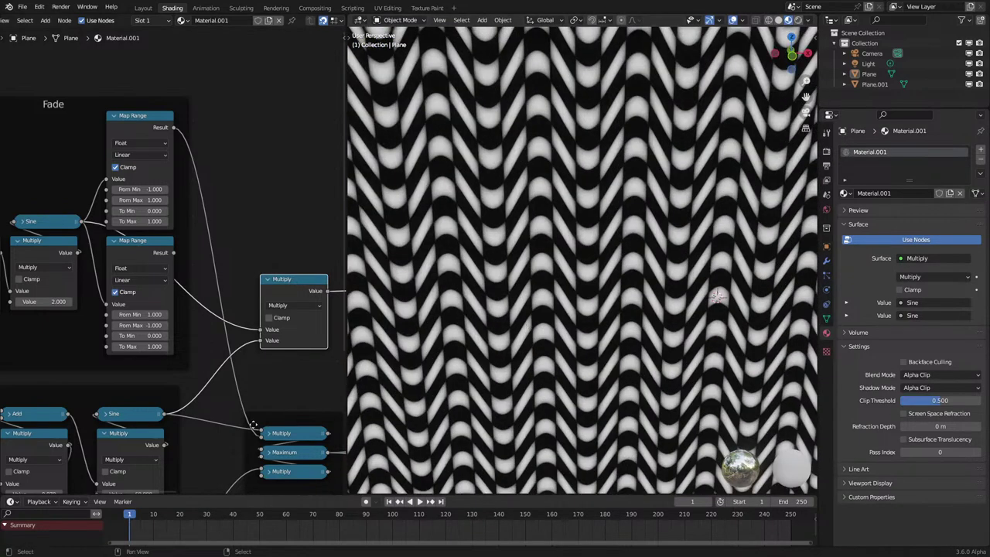
Connect the first Sine in the Waves frame to the new Multiply's second input and examine the result on the plane.
{"action": "middle_click_drag", "start_coordinate": [162, 447], "coordinate": [242, 352]}
{"action": "middle_click_drag", "start_coordinate": [193, 253], "coordinate": [192, 253]}
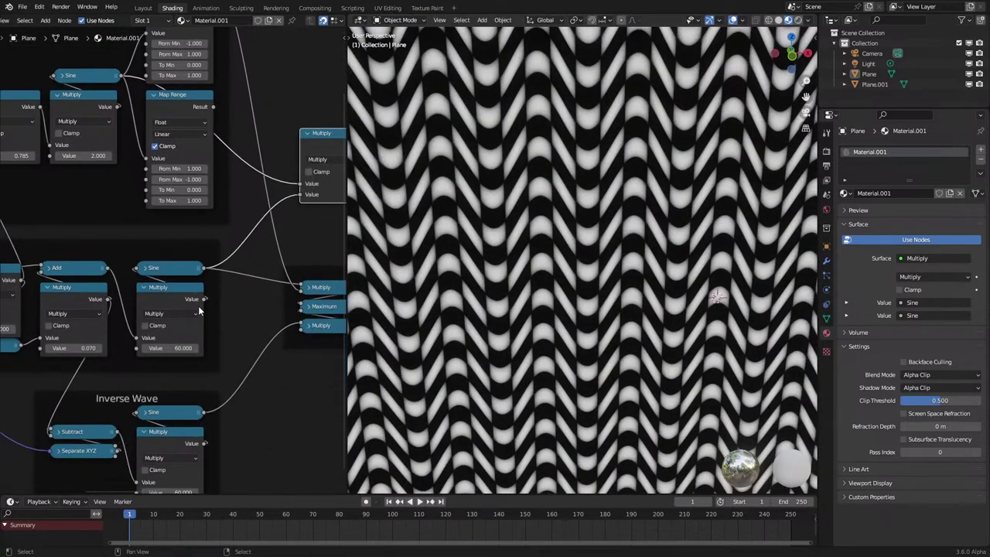
{"action": "middle_click_drag", "start_coordinate": [104, 309], "coordinate": [145, 338]}
{"action": "scroll", "coordinate": [145, 341], "scroll_direction": "down", "scroll_amount": 1}
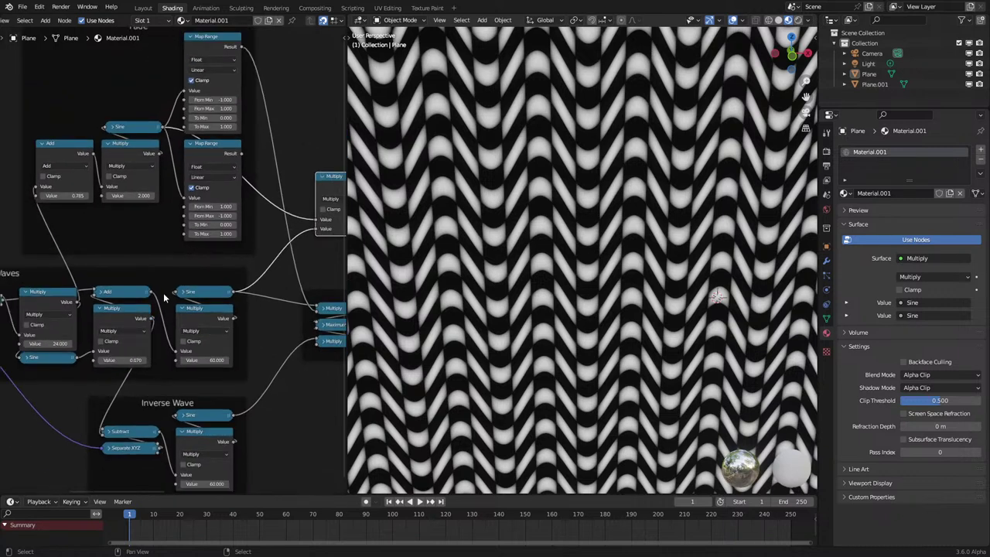
{"action": "left_click_drag", "start_coordinate": [76, 357], "coordinate": [314, 229]}
{"action": "middle_click_drag", "start_coordinate": [314, 245], "coordinate": [280, 276]}
{"action": "scroll", "coordinate": [549, 296], "scroll_direction": "down", "scroll_amount": 6}
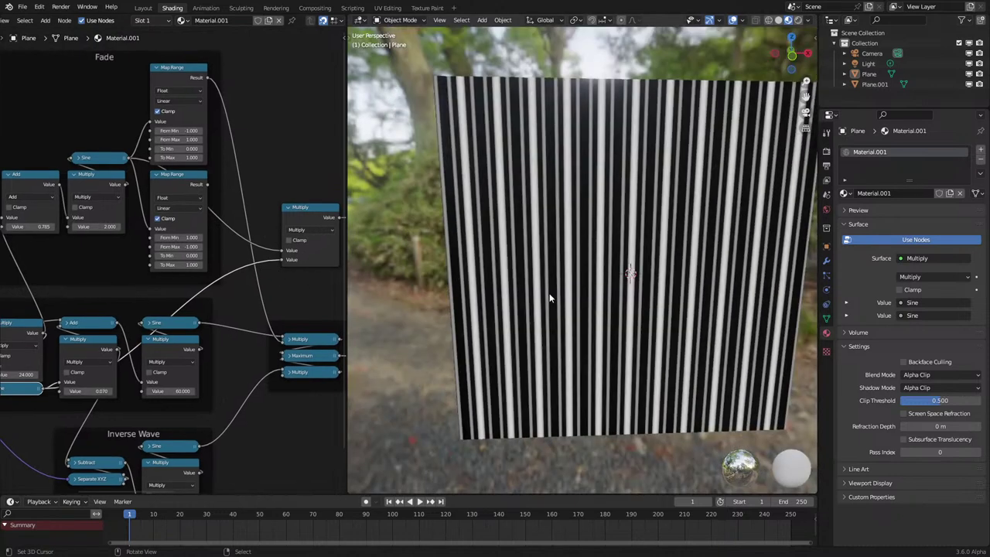
{"action": "scroll", "coordinate": [548, 297], "scroll_direction": "up", "scroll_amount": 1}
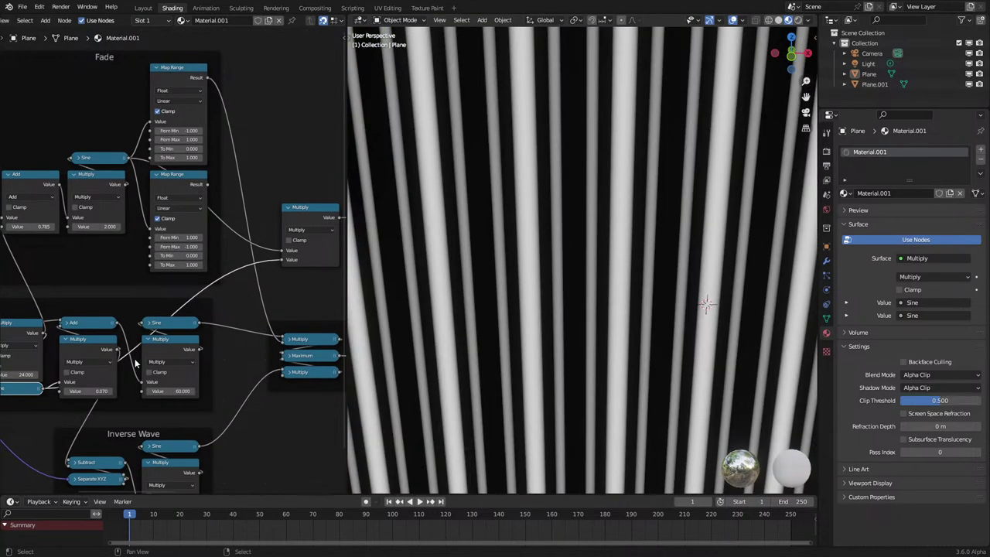
Preview the first Multiply node in the Waves frame, the one with value 24, on the plane.
{"action": "middle_click_drag", "start_coordinate": [246, 283], "coordinate": [208, 343]}
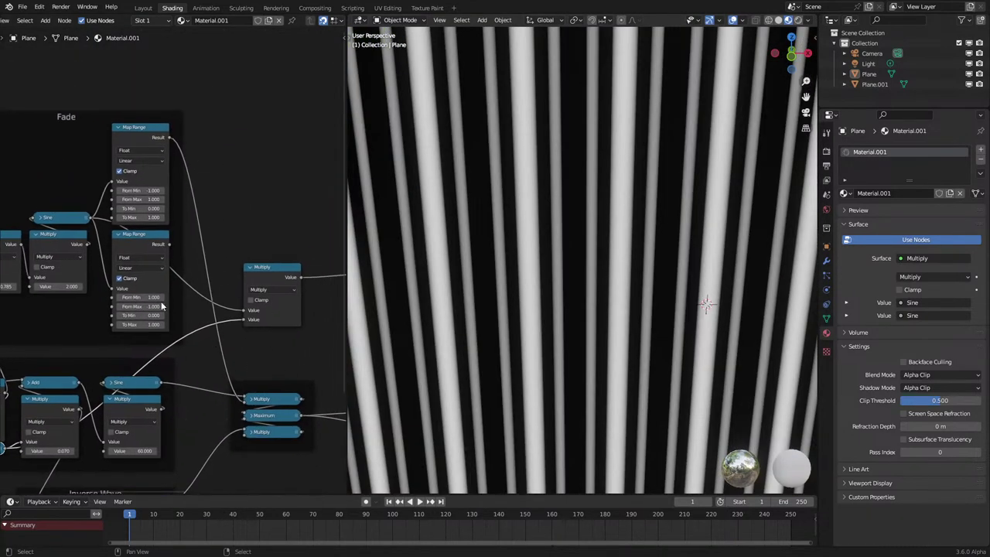
{"action": "middle_click_drag", "start_coordinate": [155, 297], "coordinate": [261, 265]}
{"action": "scroll", "coordinate": [255, 271], "scroll_direction": "down", "scroll_amount": 1}
{"action": "left_click", "coordinate": [93, 360], "text": "ctrl+shift"}
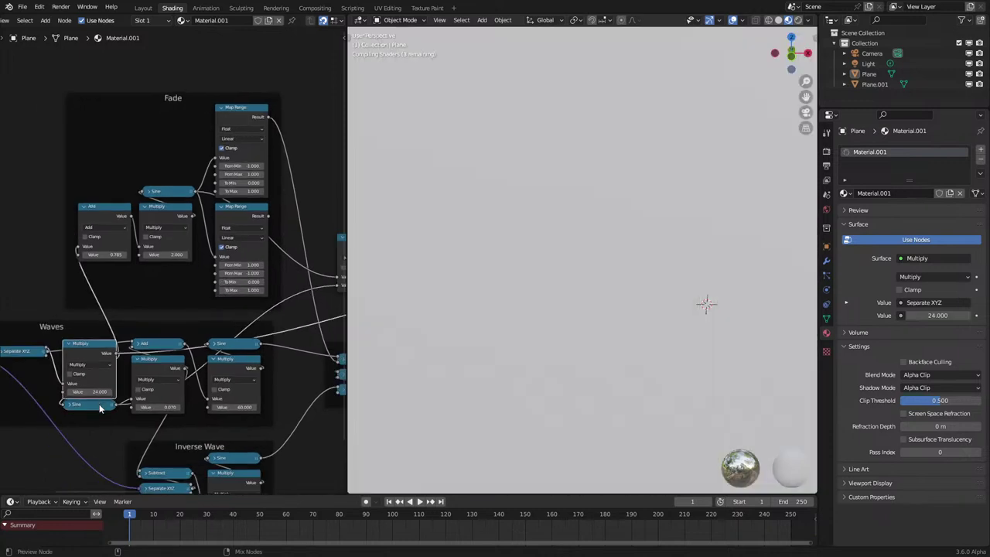
Preview the first and last Sine nodes of the Waves frame and the Multiply outside the Fade frame on the plane.
{"action": "left_click", "coordinate": [91, 404], "text": "ctrl+shift"}
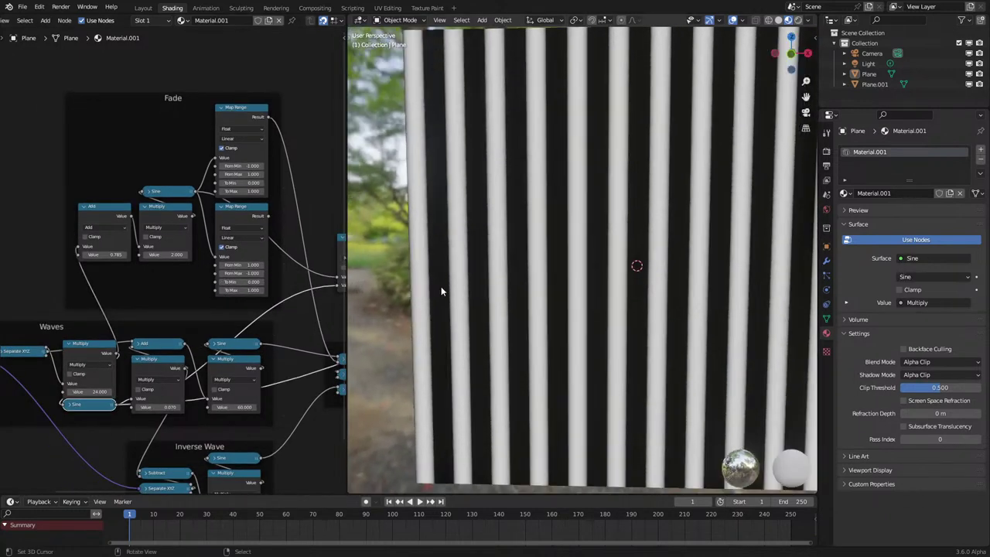
{"action": "left_click", "coordinate": [245, 347], "text": "ctrl+shift"}
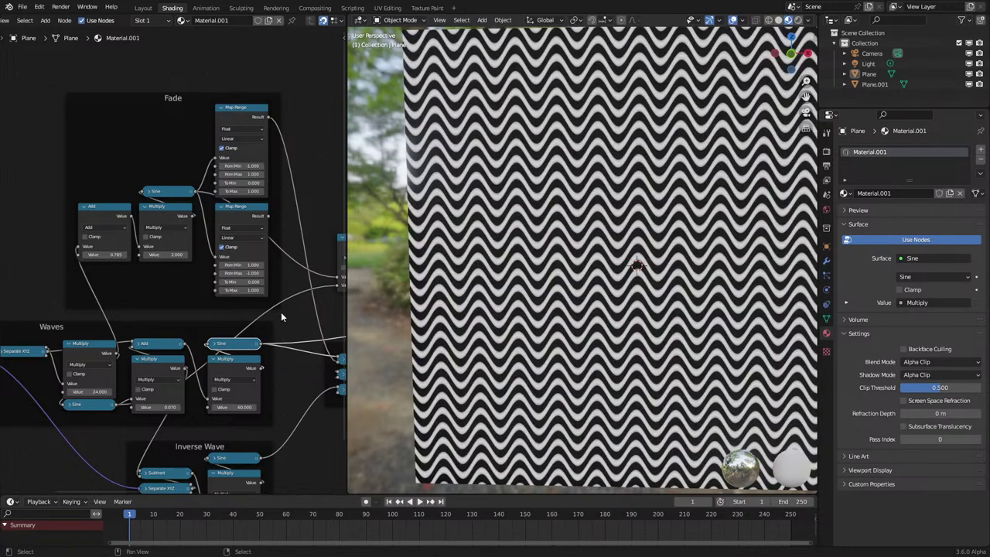
{"action": "mouse_move", "coordinate": [279, 317]}
{"action": "middle_mouse_down"}
{"action": "mouse_move", "coordinate": [228, 330]}
{"action": "mouse_move", "coordinate": [218, 343]}
{"action": "middle_mouse_up"}
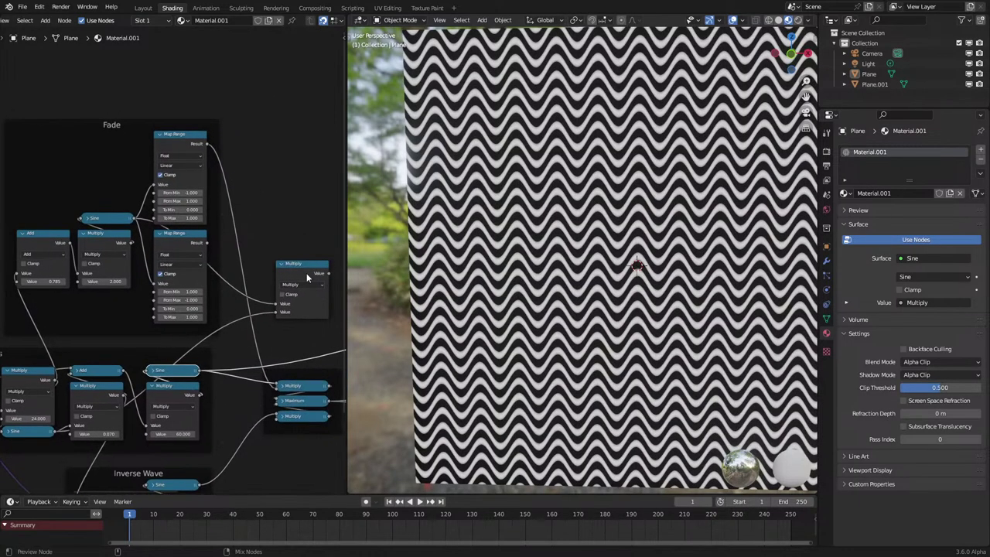
{"action": "left_click", "coordinate": [307, 277], "text": "ctrl+shift"}
{"action": "left_click", "coordinate": [180, 371], "text": "ctrl+shift"}
Duplicate the last Sine and Multiply of the Waves frame beside the Fade frame, feed them from the Waves Add, and set the multiplier to 30.
{"action": "left_click", "coordinate": [191, 396]}
{"action": "left_click", "coordinate": [190, 372], "text": "shift"}
{"action": "key", "text": "shift+d"}
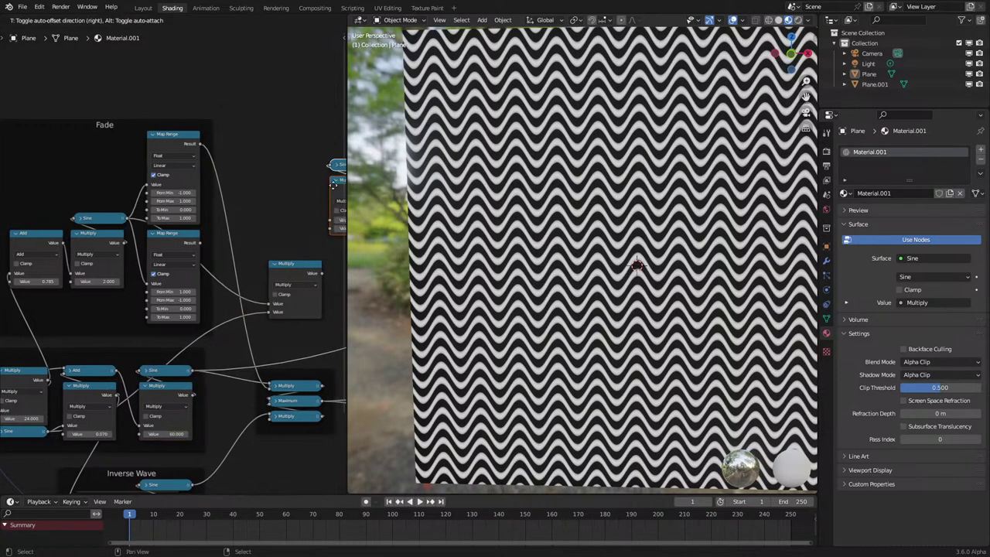
{"action": "left_click", "coordinate": [277, 198]}
{"action": "left_click_drag", "start_coordinate": [113, 374], "coordinate": [285, 243]}
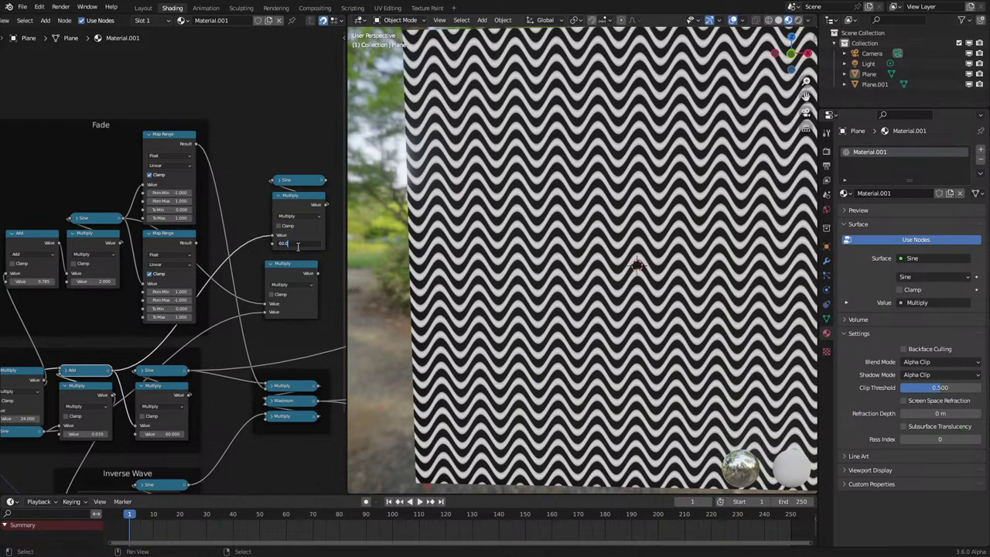
{"action": "key", "text": "Return"}
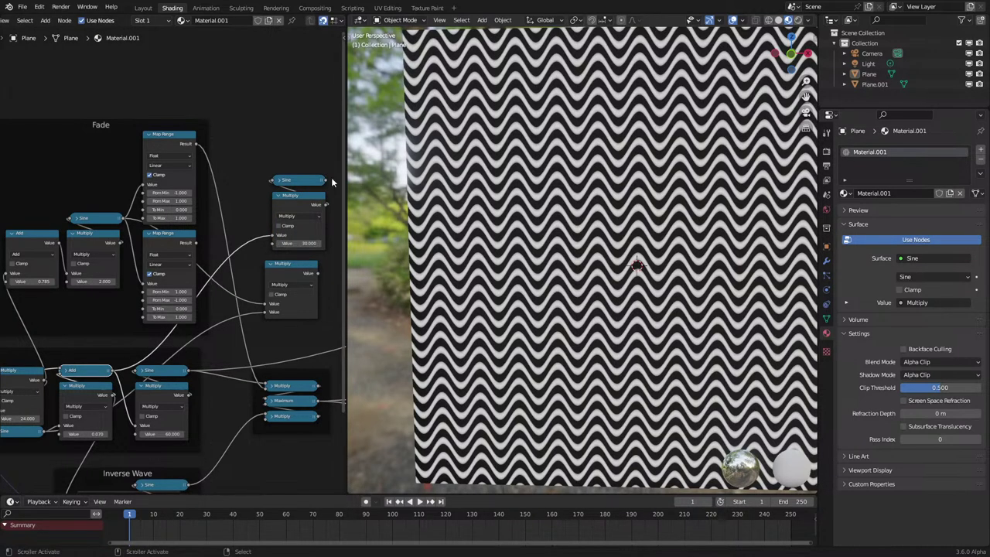
Connect the duplicated Sine to the second input of the Multiply outside the Fade frame, preview it, and try lower values on the duplicated Multiply.
{"action": "left_click_drag", "start_coordinate": [326, 204], "coordinate": [265, 304]}
{"action": "scroll", "coordinate": [291, 245], "scroll_direction": "up", "scroll_amount": 3}
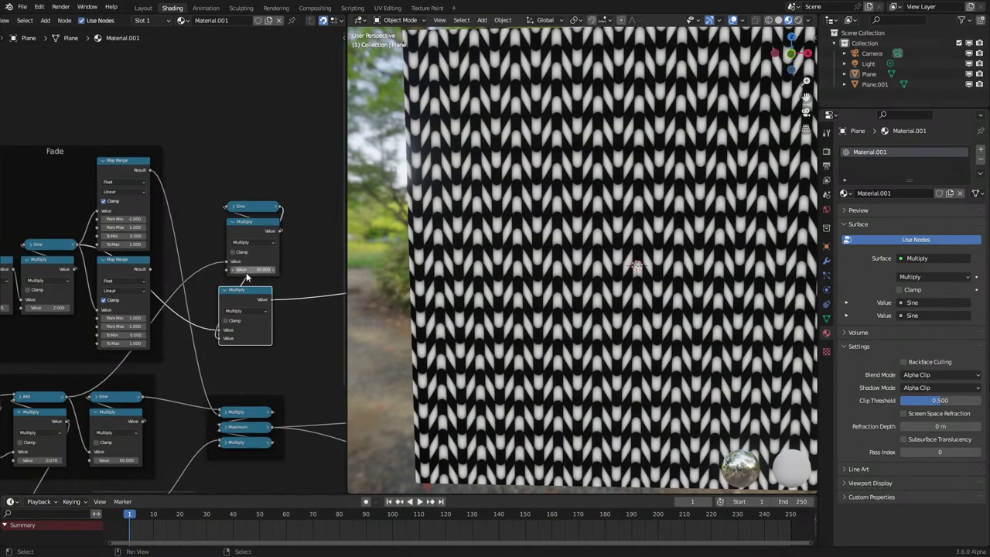
{"action": "left_click_drag", "start_coordinate": [301, 274], "coordinate": [116, 274], "text": "shift"}
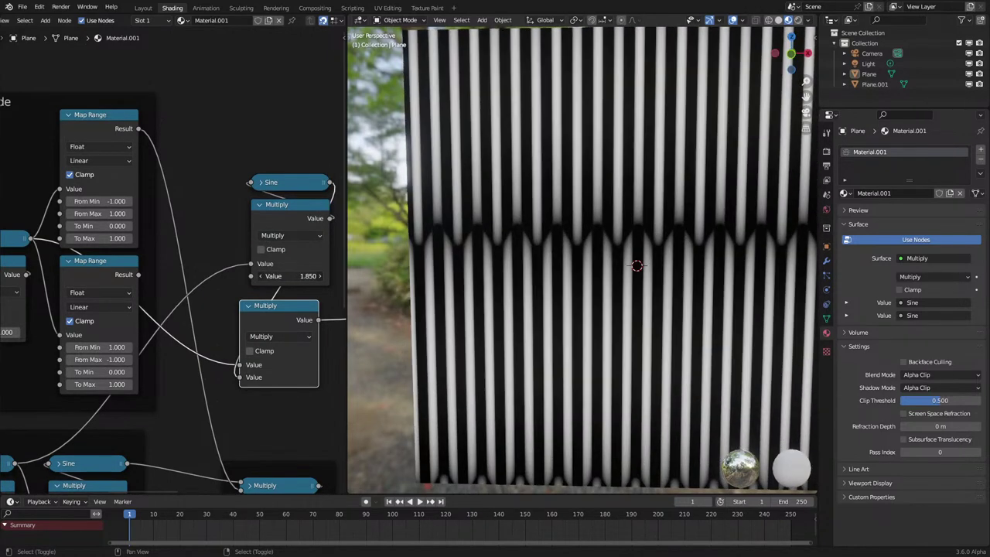
{"action": "key", "text": "Escape"}
{"action": "left_click", "coordinate": [260, 183]}
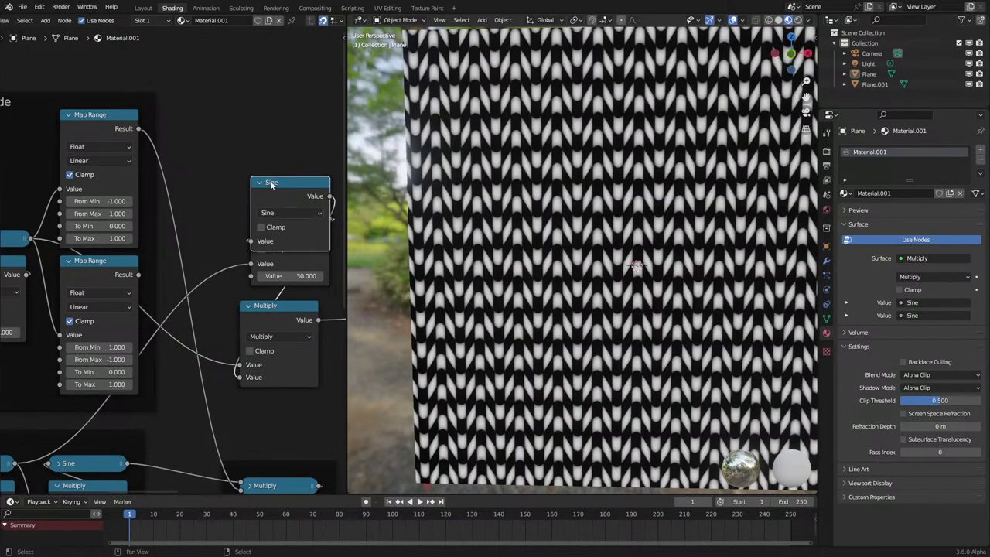
{"action": "left_click", "coordinate": [261, 183]}
Connect the output of the Multiply outside the Fade frame to the Multiply above Maximum, replacing the Map Range link, and examine the pattern.
{"action": "scroll", "coordinate": [321, 302], "scroll_direction": "down", "scroll_amount": 5}
{"action": "middle_click_drag", "start_coordinate": [325, 309], "coordinate": [255, 256]}
{"action": "scroll", "coordinate": [245, 276], "scroll_direction": "up", "scroll_amount": 4}
{"action": "left_click", "coordinate": [248, 216]}
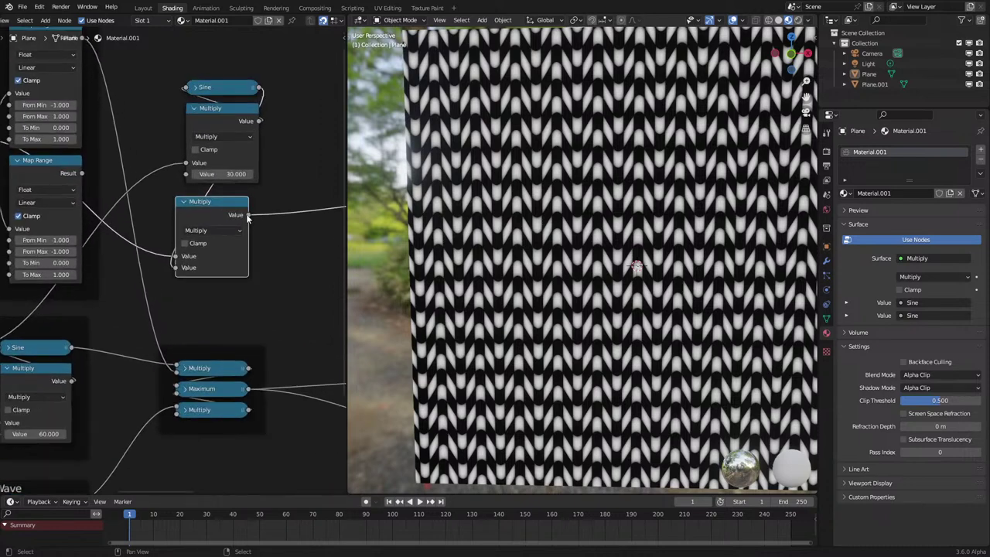
{"action": "left_click_drag", "start_coordinate": [248, 219], "coordinate": [178, 369]}
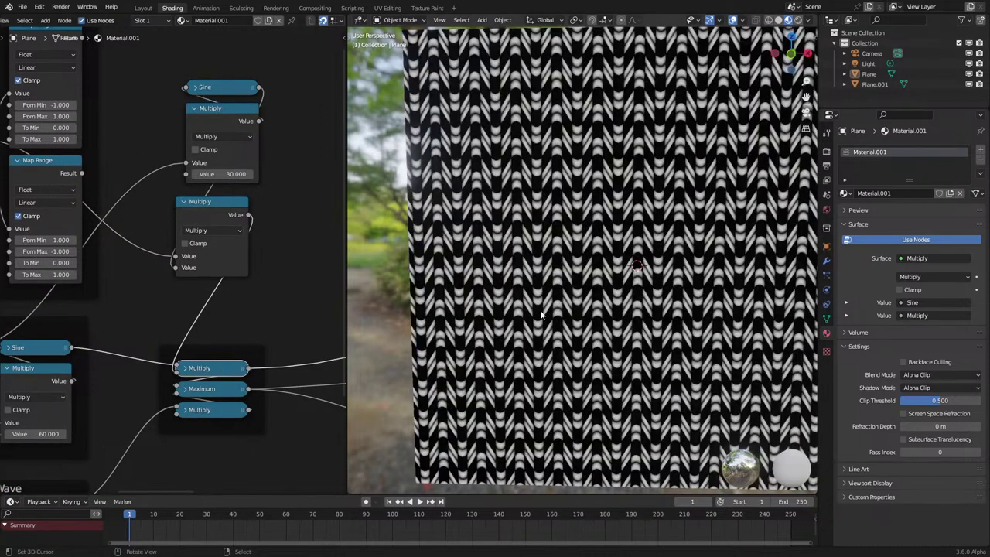
{"action": "middle_click_drag", "start_coordinate": [541, 313], "coordinate": [552, 308]}
{"action": "middle_click_drag", "start_coordinate": [206, 207], "coordinate": [214, 284]}
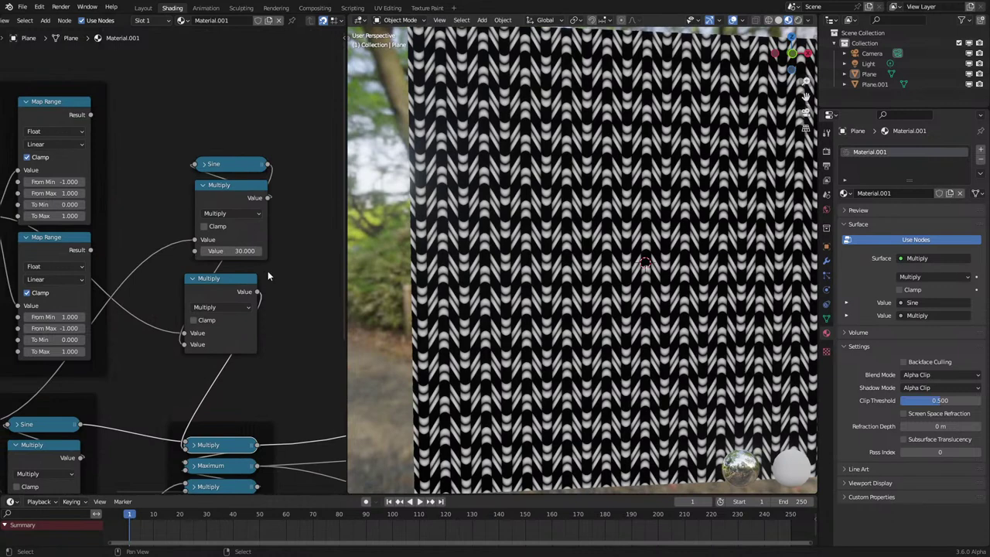
Route the extra Multiply through the upper Map Range into the Multiply above Maximum and examine the waves up close.
{"action": "left_click_drag", "start_coordinate": [256, 293], "coordinate": [21, 176]}
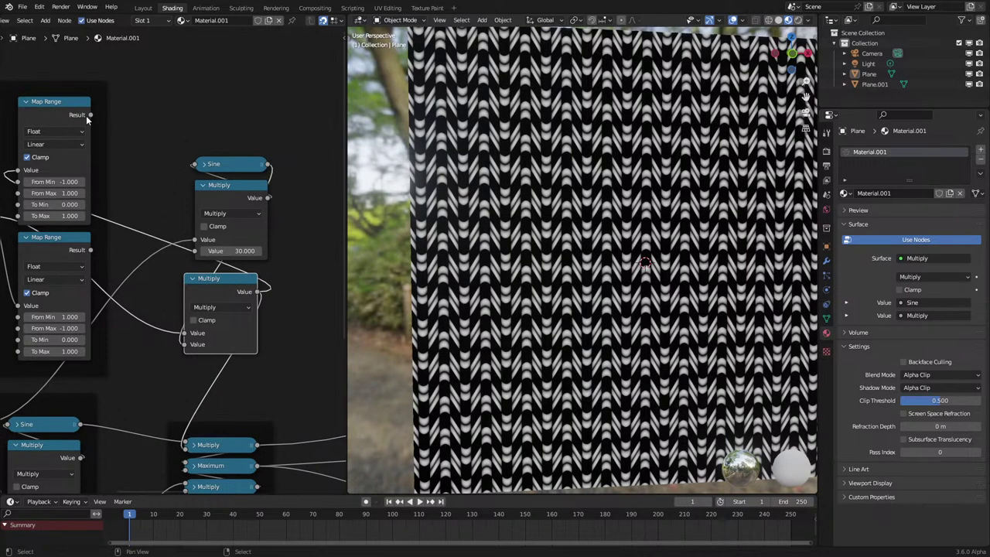
{"action": "left_click_drag", "start_coordinate": [90, 115], "coordinate": [187, 445]}
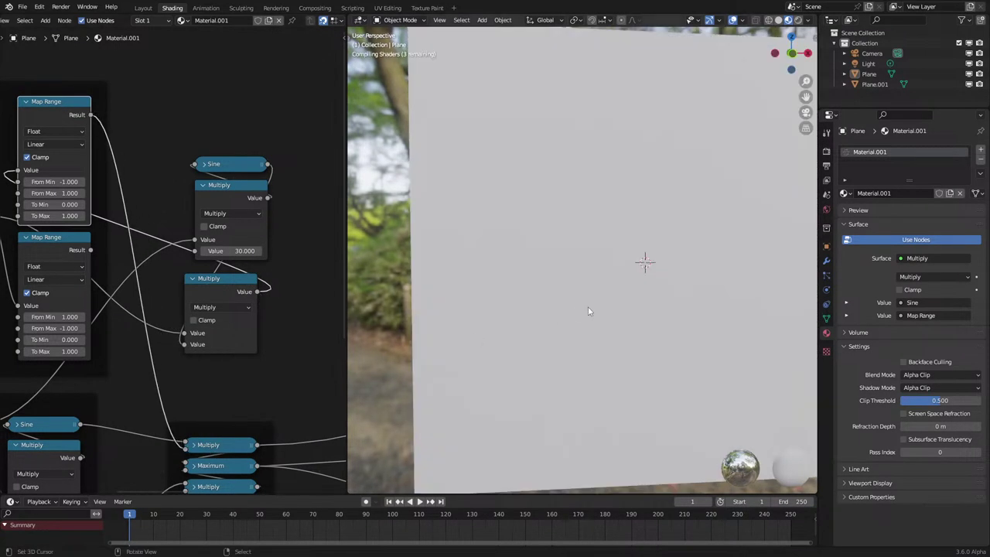
{"action": "scroll", "coordinate": [584, 312], "scroll_direction": "up", "scroll_amount": 4}
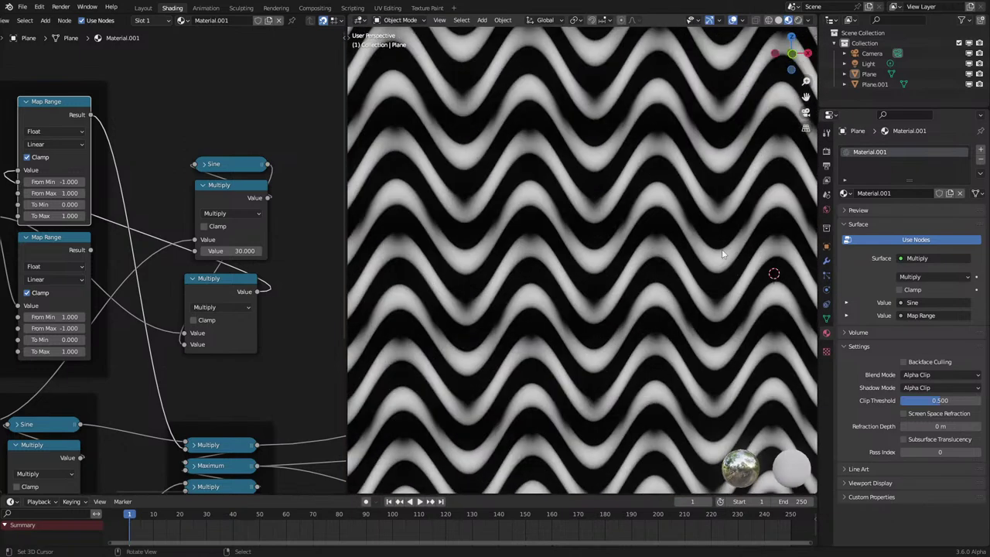
{"action": "scroll", "coordinate": [654, 292], "scroll_direction": "down", "scroll_amount": 3}
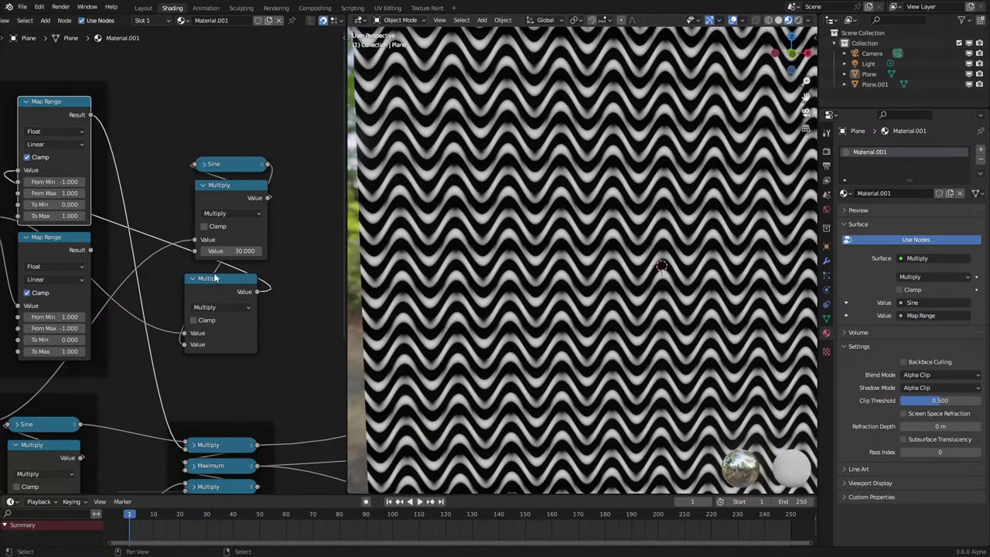
Try a value of 60 on the duplicated Multiply node, then undo the change.
{"action": "mouse_move", "coordinate": [224, 251]}
{"action": "left_mouse_down", "text": "shift"}
{"action": "mouse_move", "coordinate": [278, 252]}
{"action": "mouse_move", "coordinate": [225, 251]}
{"action": "left_mouse_up", "text": "shift"}
{"action": "left_click", "coordinate": [231, 252]}
{"action": "type", "text": "6"}
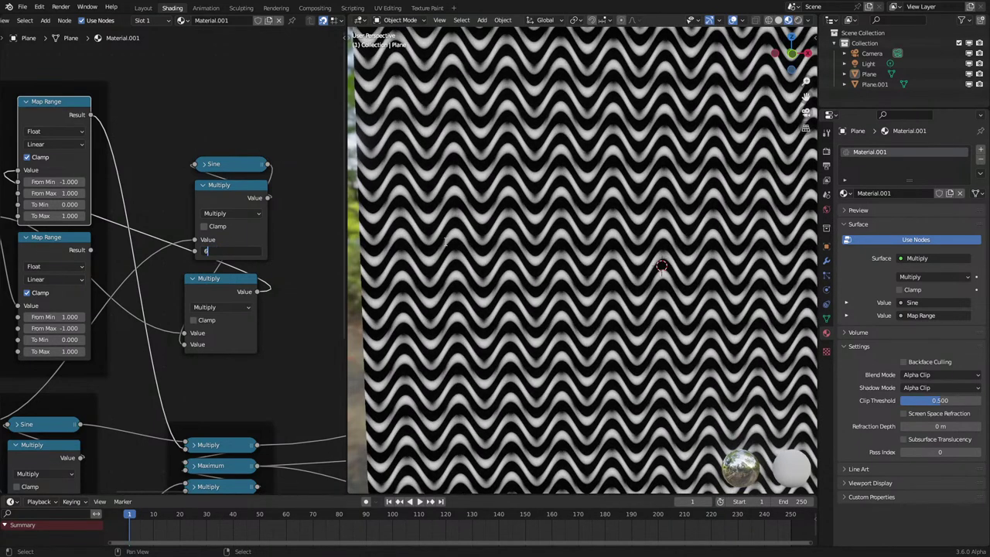
{"action": "type", "text": "0"}
{"action": "key", "text": "Return"}
{"action": "key", "text": "ctrl+z"}
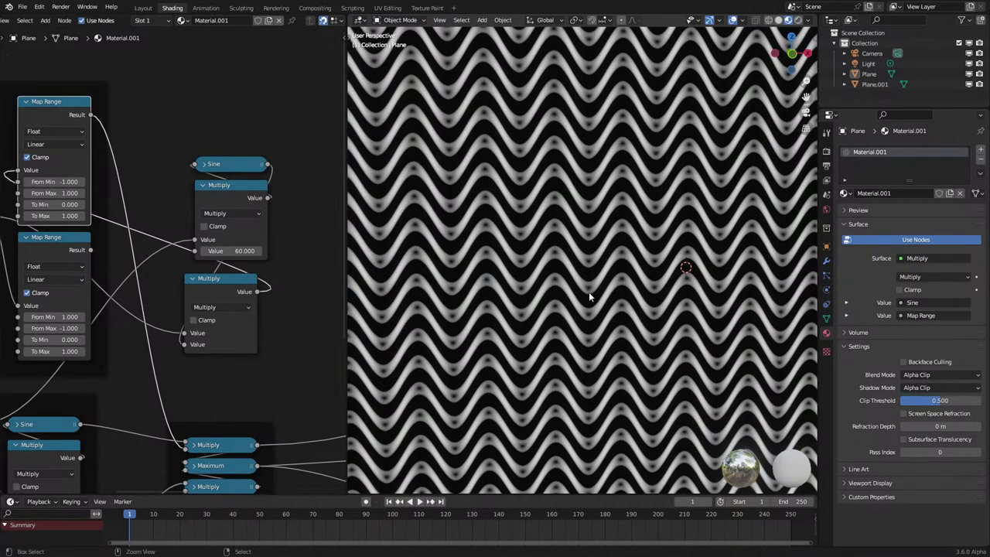
Preview the Maximum node on the plane and examine the combined wave pattern.
{"action": "left_click", "coordinate": [199, 281]}
{"action": "scroll", "coordinate": [210, 294], "scroll_direction": "down", "scroll_amount": 4}
{"action": "middle_click_drag", "start_coordinate": [332, 379], "coordinate": [140, 318]}
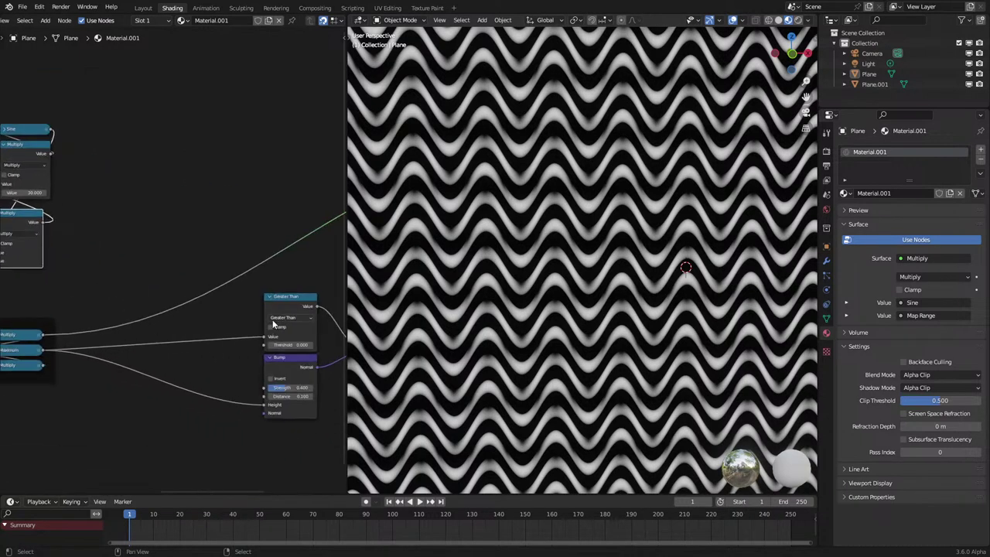
{"action": "middle_click_drag", "start_coordinate": [272, 319], "coordinate": [291, 278]}
{"action": "left_click", "coordinate": [56, 312], "text": "ctrl+shift"}
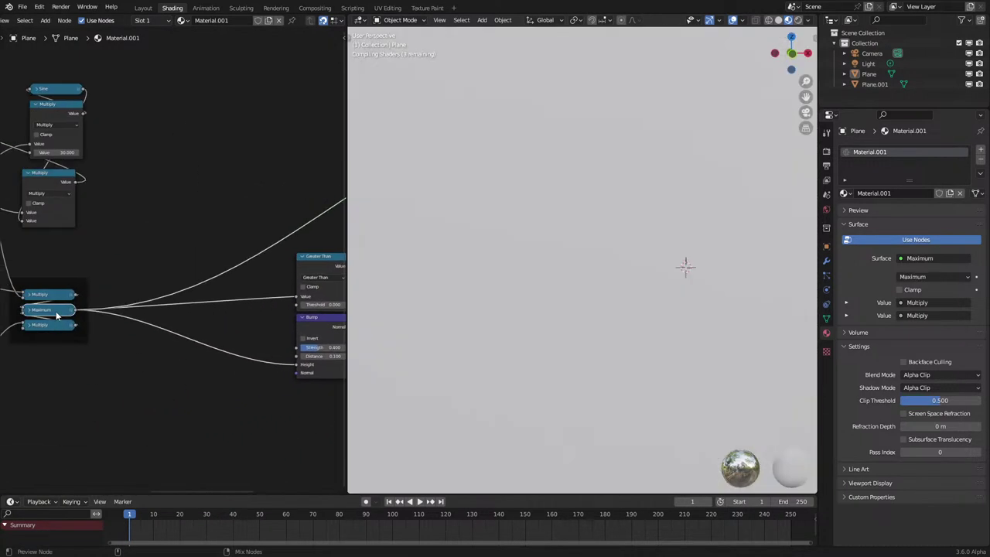
{"action": "scroll", "coordinate": [380, 319], "scroll_direction": "down", "scroll_amount": 2}
{"action": "middle_click_drag", "start_coordinate": [380, 319], "coordinate": [397, 309]}
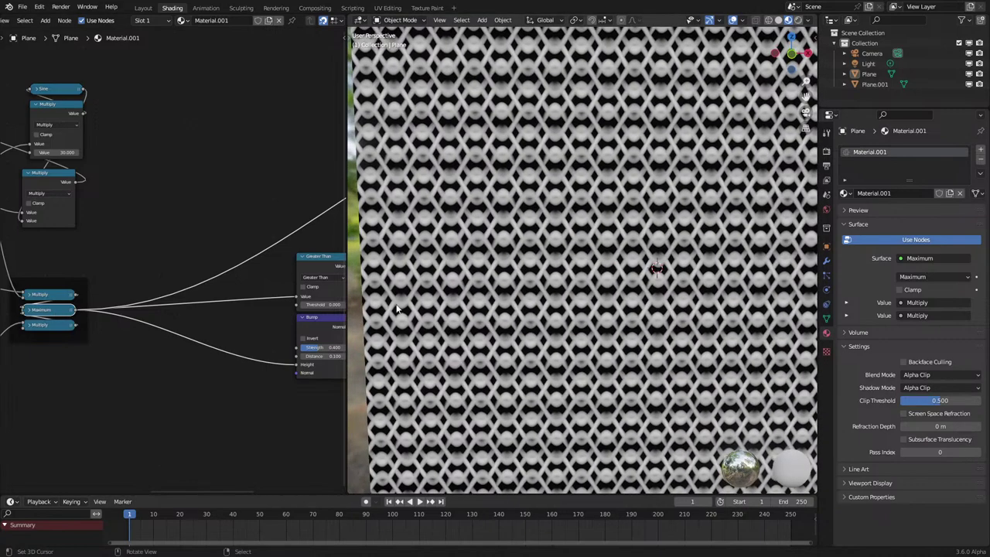
Reconnect the Fade frame's Sine to the upper Map Range's Value input, delete the three extra nodes outside the frame, and examine the mesh.
{"action": "middle_click_drag", "start_coordinate": [10, 182], "coordinate": [190, 269]}
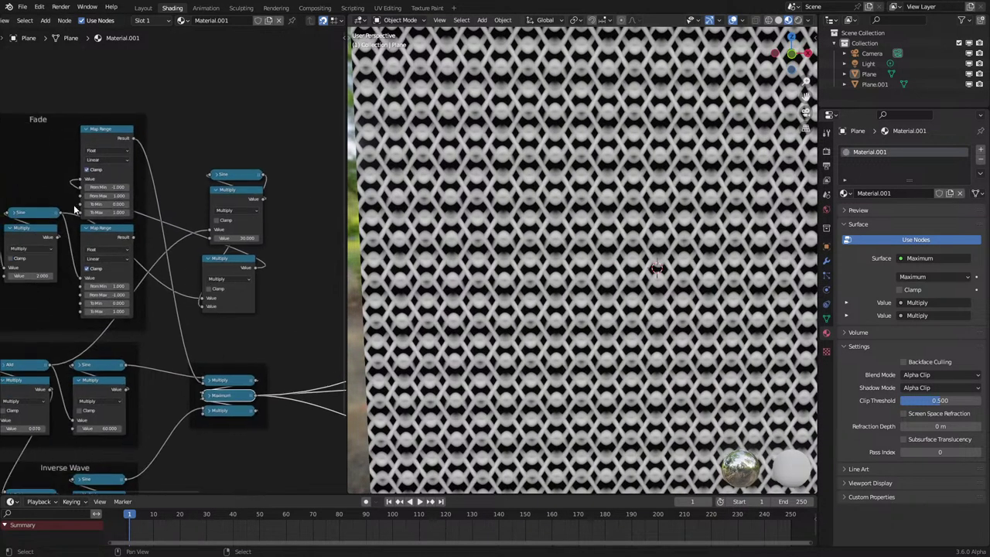
{"action": "left_click_drag", "start_coordinate": [58, 214], "coordinate": [82, 181]}
{"action": "left_click_drag", "start_coordinate": [181, 160], "coordinate": [246, 301]}
{"action": "key", "text": "x"}
{"action": "scroll", "coordinate": [541, 328], "scroll_direction": "up", "scroll_amount": 3}
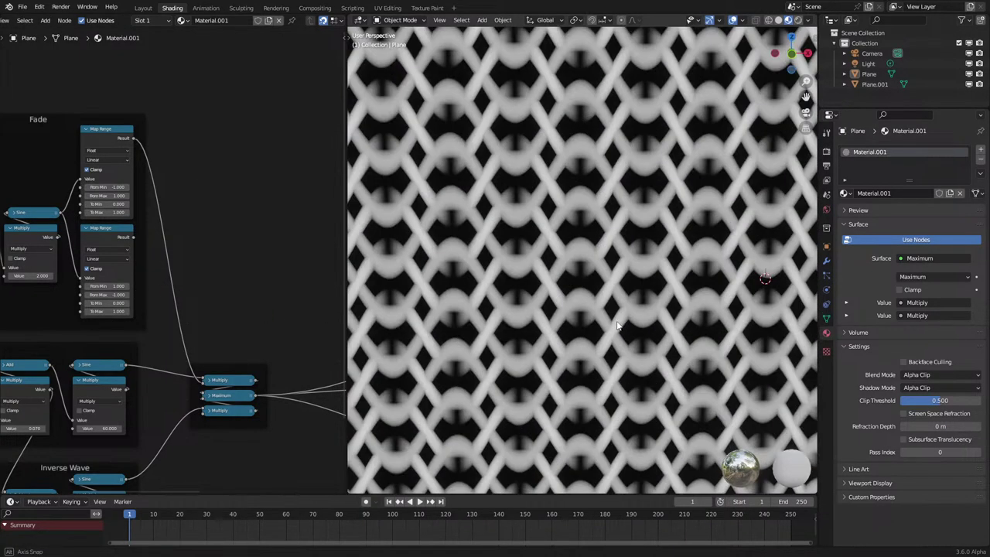
{"action": "middle_click_drag", "start_coordinate": [618, 325], "coordinate": [616, 328]}
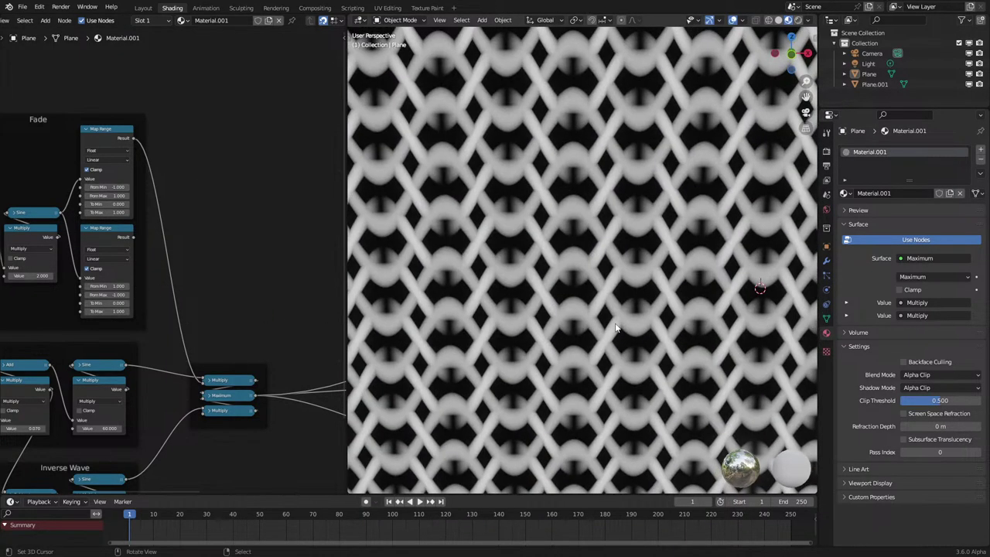
Route the Principled BSDF to the material output to preview the full shader on the plane.
{"action": "scroll", "coordinate": [202, 377], "scroll_direction": "down", "scroll_amount": 5}
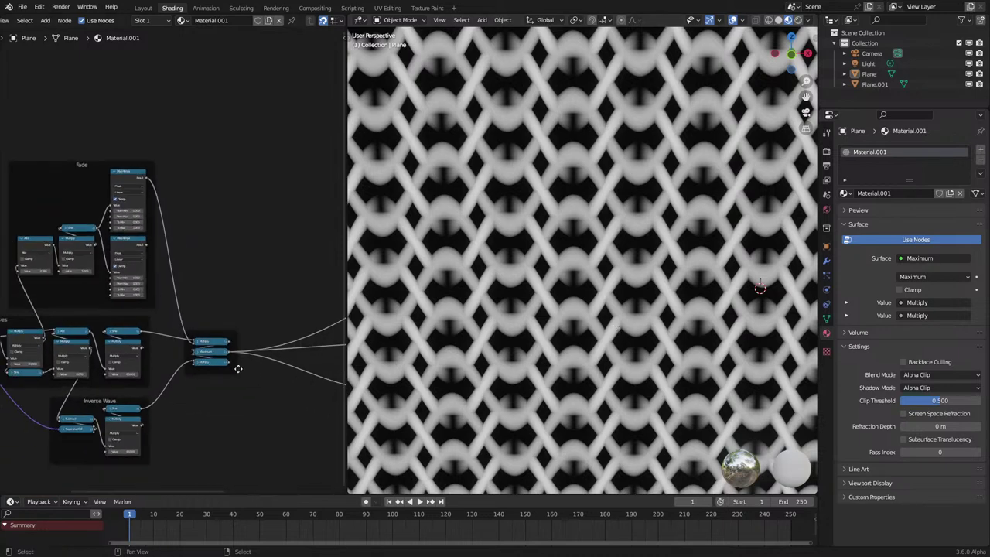
{"action": "middle_click_drag", "start_coordinate": [340, 308], "coordinate": [147, 306]}
{"action": "left_click", "coordinate": [267, 210], "text": "ctrl+shift"}
{"action": "scroll", "coordinate": [523, 371], "scroll_direction": "down", "scroll_amount": 7}
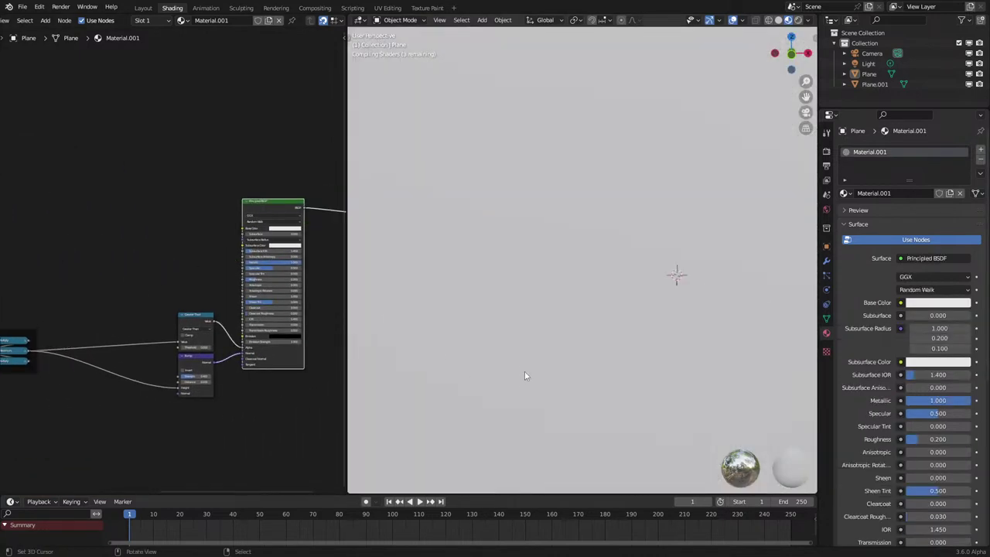
{"action": "middle_click_drag", "start_coordinate": [505, 370], "coordinate": [434, 362], "text": "shift"}
{"action": "scroll", "coordinate": [489, 369], "scroll_direction": "up", "scroll_amount": 7}
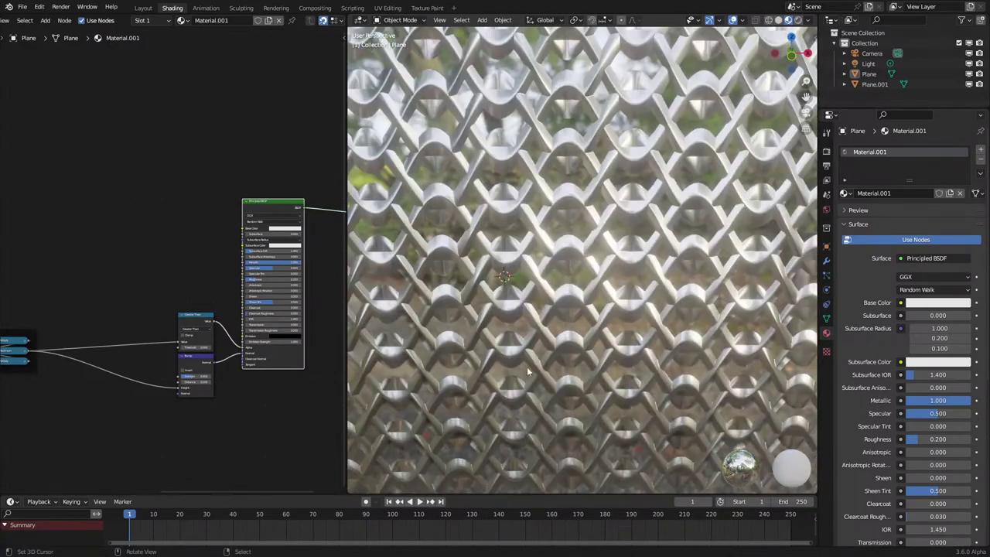
{"action": "middle_click_drag", "start_coordinate": [527, 369], "coordinate": [532, 358]}
Connect the lower Map Range result in the Fade frame to the lower Multiply node feeding the Maximum node.
{"action": "middle_click_drag", "start_coordinate": [176, 375], "coordinate": [109, 369]}
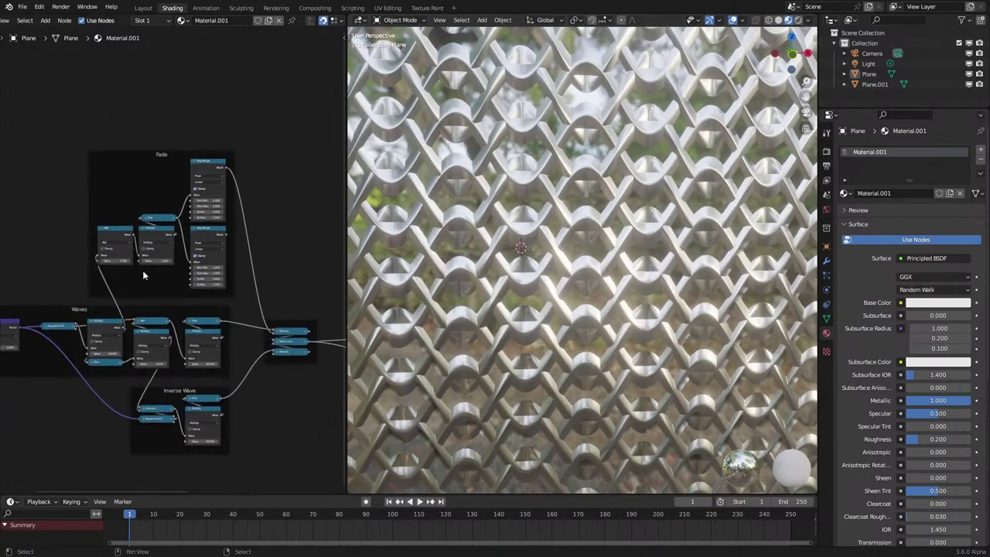
{"action": "scroll", "coordinate": [166, 259], "scroll_direction": "up", "scroll_amount": 6}
{"action": "left_click_drag", "start_coordinate": [247, 222], "coordinate": [321, 415]}
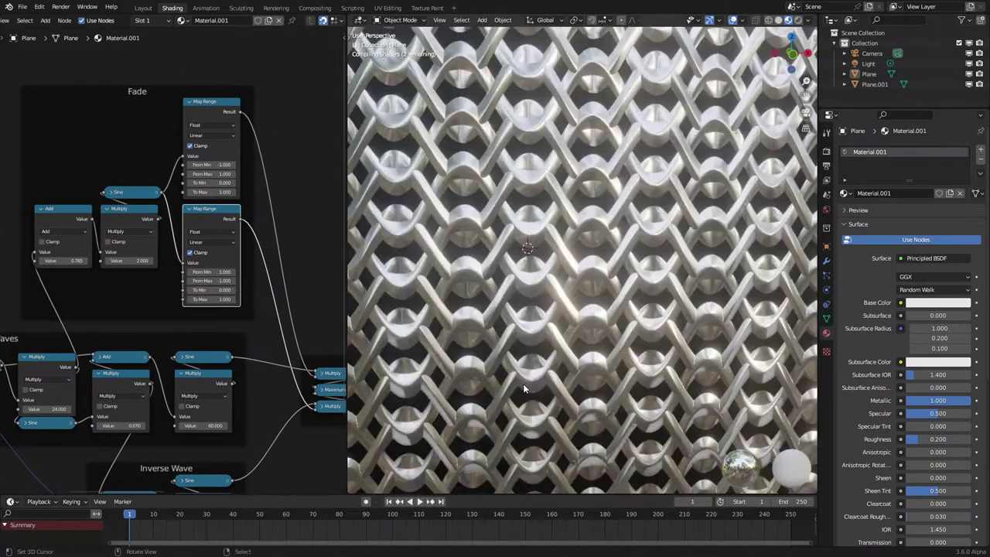
Examine the interlocking metal mesh material on the plane up close, along its lower edge and from a distance.
{"action": "scroll", "coordinate": [513, 396], "scroll_direction": "down", "scroll_amount": 3}
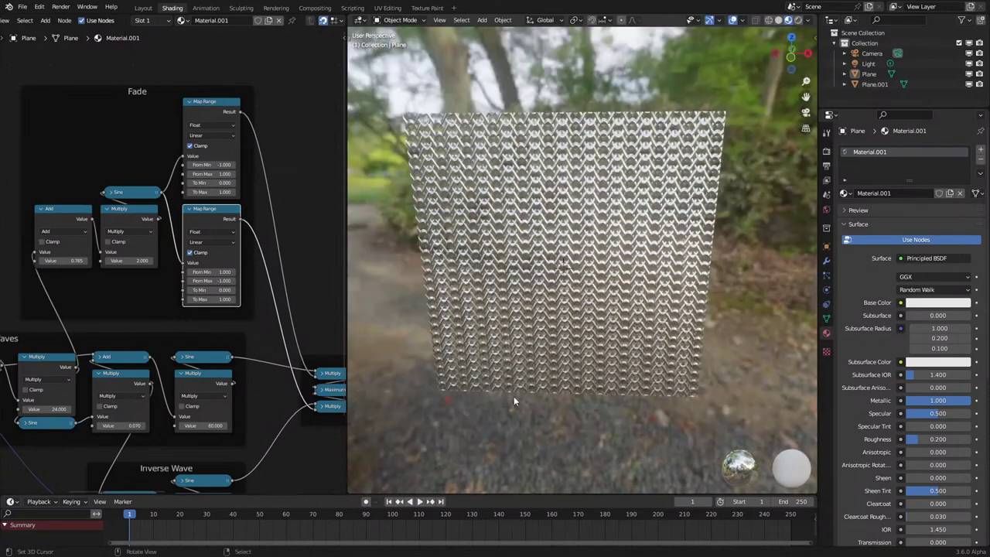
{"action": "scroll", "coordinate": [514, 396], "scroll_direction": "up", "scroll_amount": 3}
{"action": "middle_click_drag", "start_coordinate": [517, 394], "coordinate": [529, 357]}
{"action": "middle_click_drag", "start_coordinate": [510, 476], "coordinate": [533, 383], "text": "shift"}
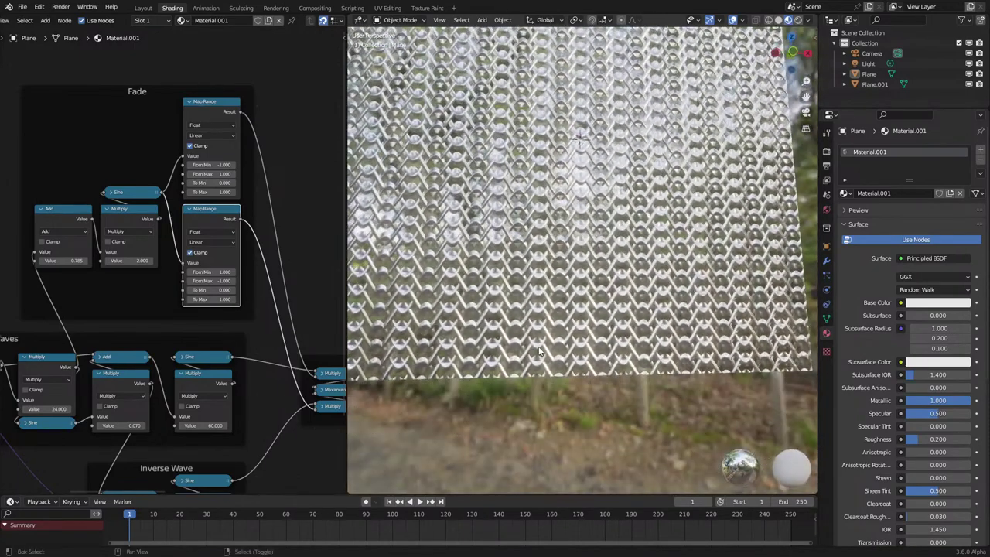
{"action": "scroll", "coordinate": [533, 381], "scroll_direction": "up", "scroll_amount": 4}
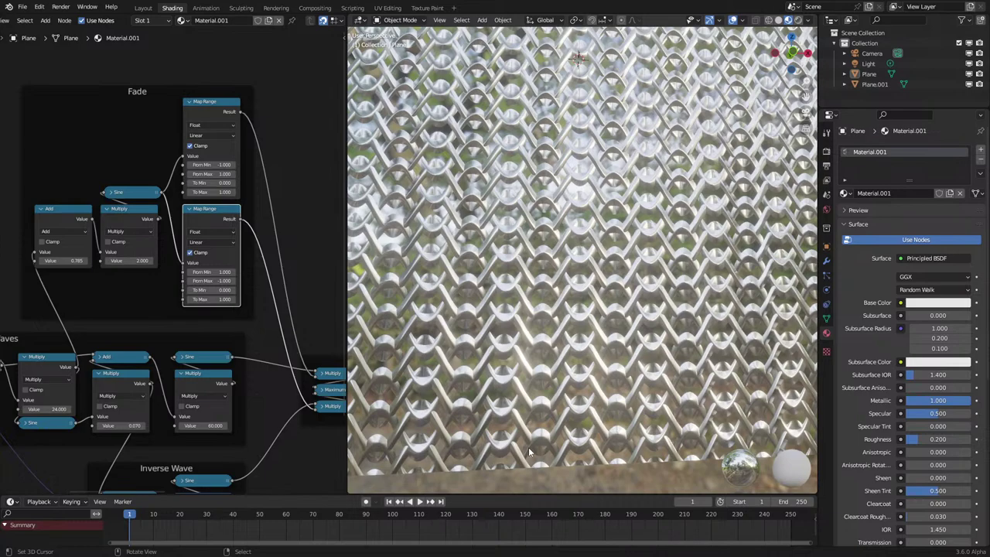
{"action": "scroll", "coordinate": [530, 438], "scroll_direction": "down", "scroll_amount": 5}
{"action": "middle_click_drag", "start_coordinate": [540, 335], "coordinate": [540, 374]}
{"action": "scroll", "coordinate": [542, 370], "scroll_direction": "down", "scroll_amount": 3}
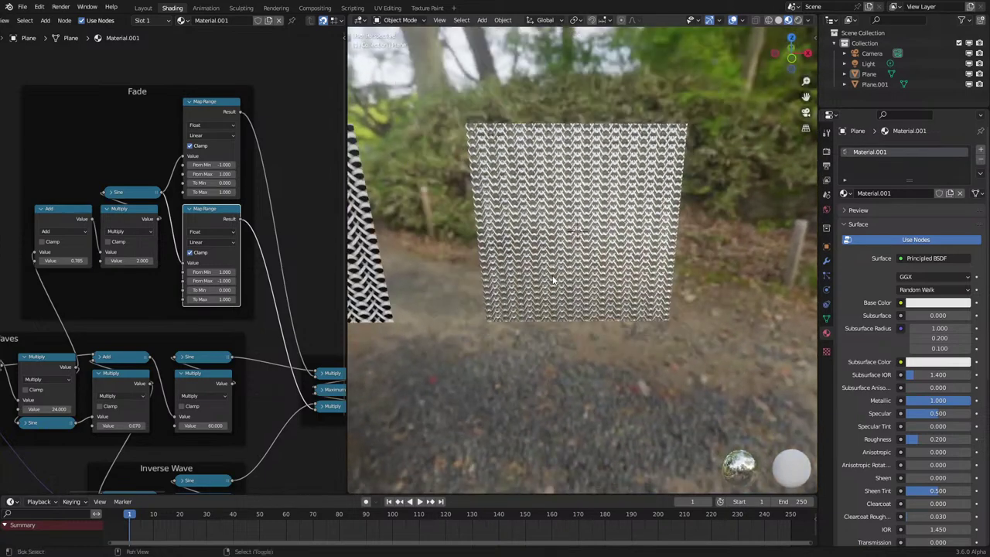
{"action": "key", "text": "shift+a"}
{"action": "middle_click_drag", "start_coordinate": [23, 23], "coordinate": [153, 25]}
{"action": "scroll", "coordinate": [190, 232], "scroll_direction": "down", "scroll_amount": 3}
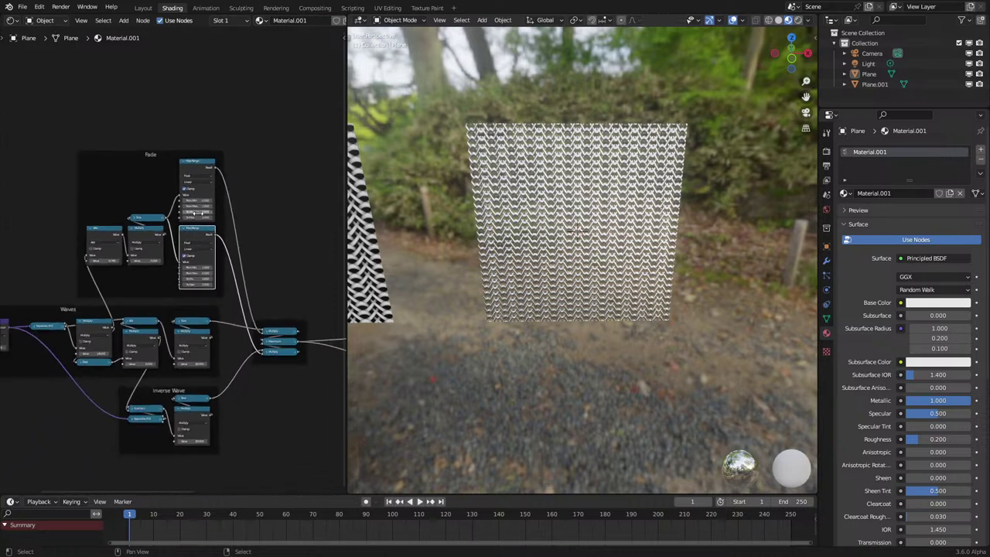
{"action": "middle_click_drag", "start_coordinate": [286, 234], "coordinate": [105, 242]}
{"action": "scroll", "coordinate": [185, 236], "scroll_direction": "up", "scroll_amount": 1}
{"action": "left_click", "coordinate": [295, 204], "text": "ctrl+shift"}
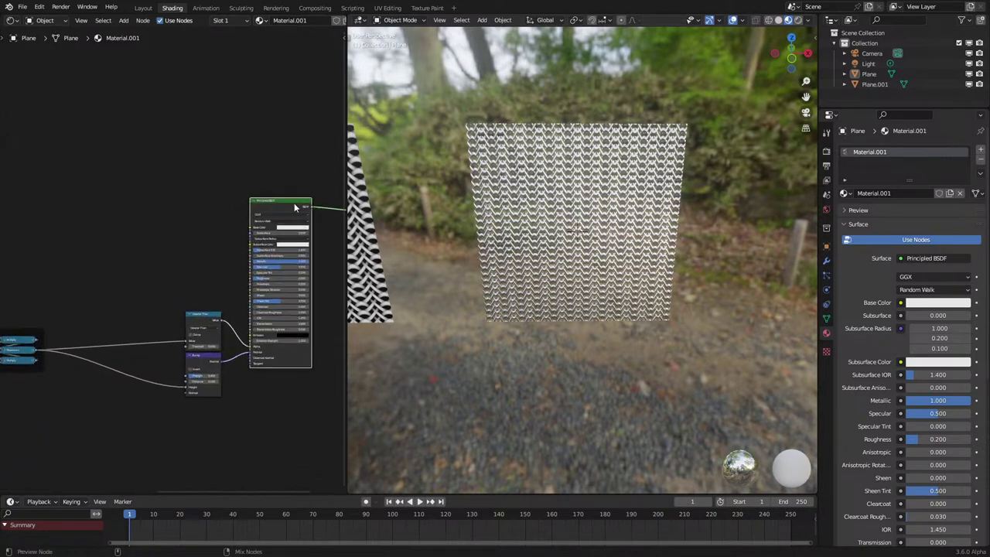
{"action": "scroll", "coordinate": [573, 294], "scroll_direction": "up", "scroll_amount": 3}
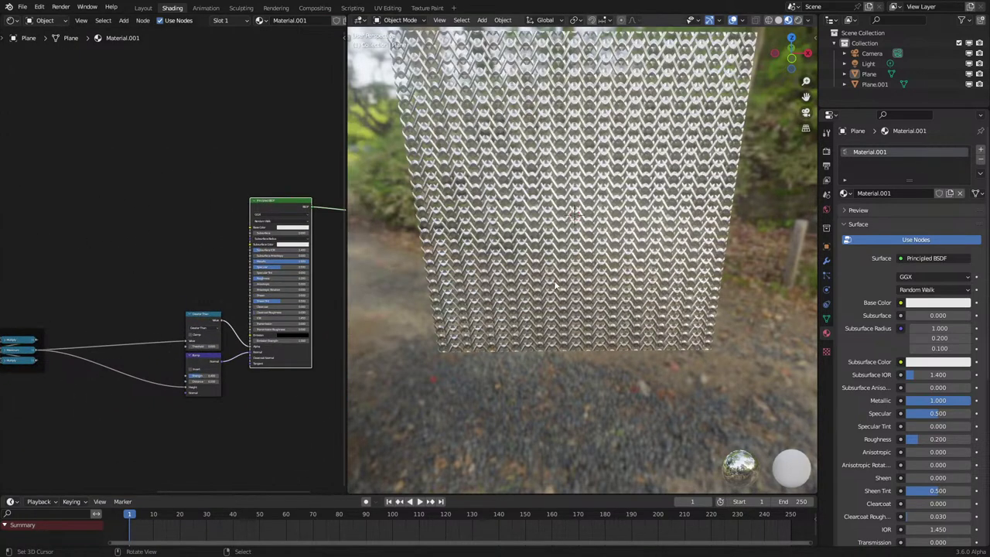
Switch the node editor to geometry nodes and create a new node tree on the plane.
{"action": "left_click", "coordinate": [9, 20]}
{"action": "left_click", "coordinate": [55, 103]}
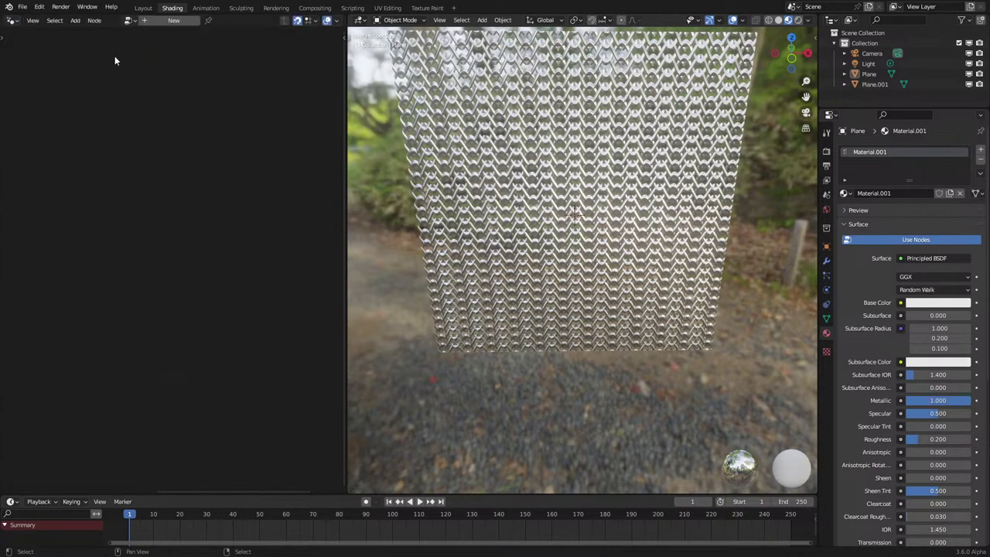
{"action": "left_click", "coordinate": [162, 24]}
Add a plain axes empty, reset its location to the origin and move it beside the plane.
{"action": "scroll", "coordinate": [631, 291], "scroll_direction": "down", "scroll_amount": 2}
{"action": "middle_click_drag", "start_coordinate": [630, 291], "coordinate": [659, 274]}
{"action": "key", "text": "shift+a"}
{"action": "mouse_move", "coordinate": [622, 378]}
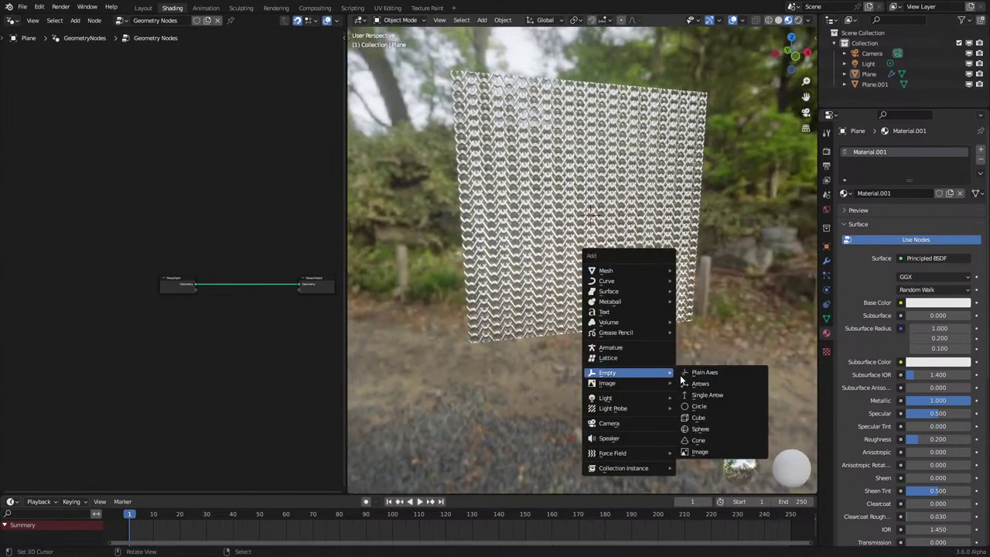
{"action": "left_click", "coordinate": [690, 375]}
{"action": "key", "text": "alt+g"}
{"action": "middle_click_drag", "start_coordinate": [569, 246], "coordinate": [619, 240]}
{"action": "key", "text": "g"}
{"action": "left_click", "coordinate": [657, 273]}
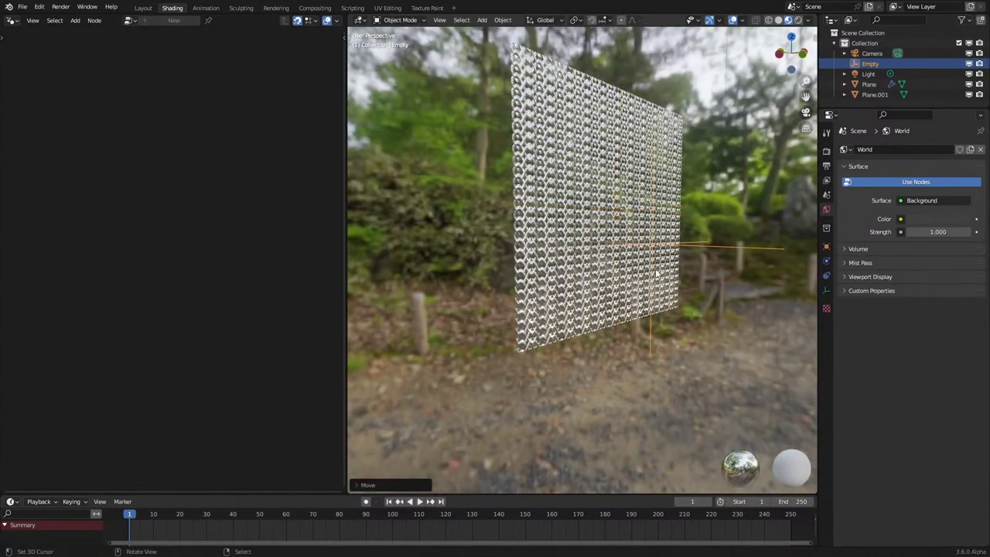
{"action": "middle_click_drag", "start_coordinate": [655, 272], "coordinate": [629, 293]}
Insert a Simulation Output node into the geometry link of the plane's node tree.
{"action": "left_click", "coordinate": [654, 235]}
{"action": "scroll", "coordinate": [341, 299], "scroll_direction": "up", "scroll_amount": 5}
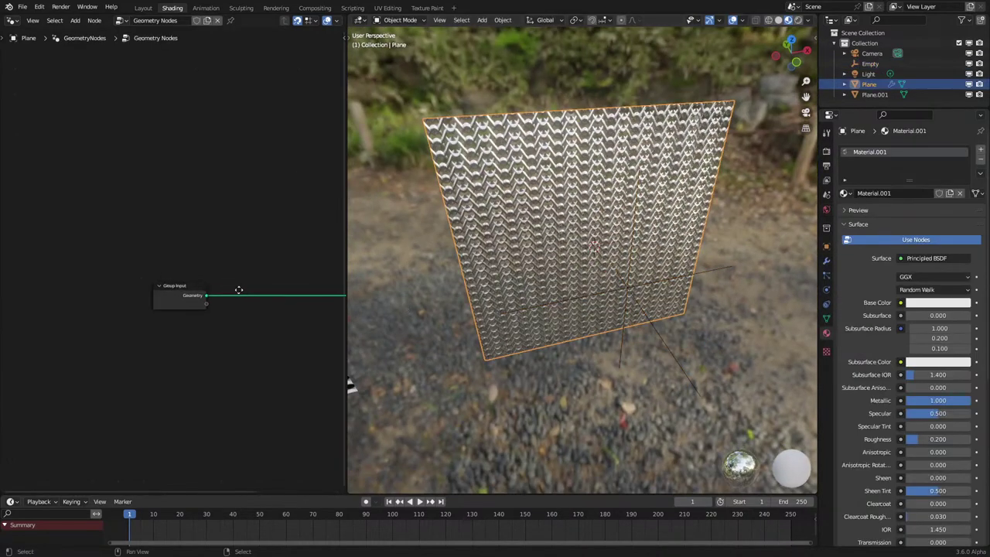
{"action": "key", "text": "shift+a"}
{"action": "mouse_move", "coordinate": [163, 441]}
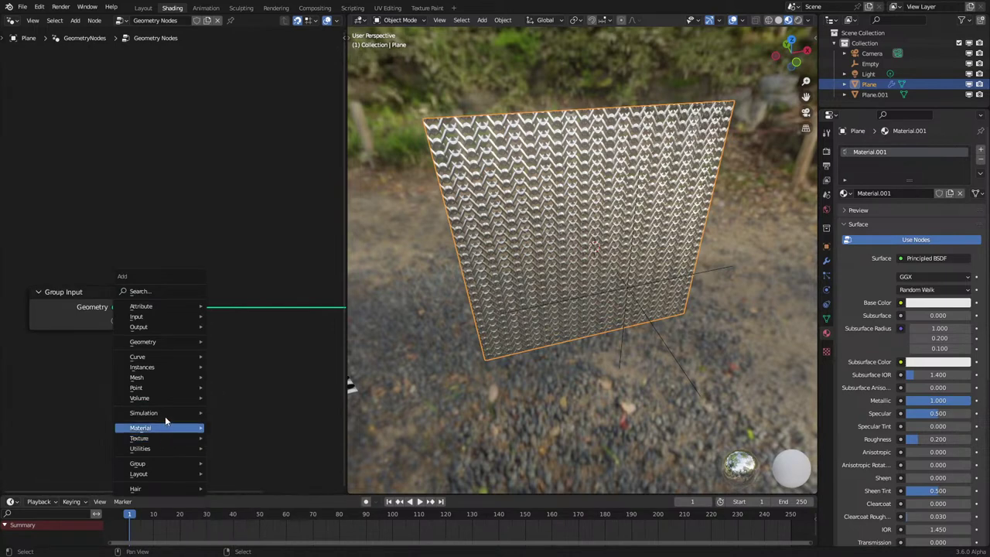
{"action": "mouse_move", "coordinate": [165, 416]}
{"action": "left_click", "coordinate": [216, 423]}
{"action": "left_click", "coordinate": [252, 301]}
Insert a Simulation Input node between Group Input and Simulation Output, leaving room inside the simulation zone.
{"action": "key", "text": "shift+a"}
{"action": "mouse_move", "coordinate": [252, 300]}
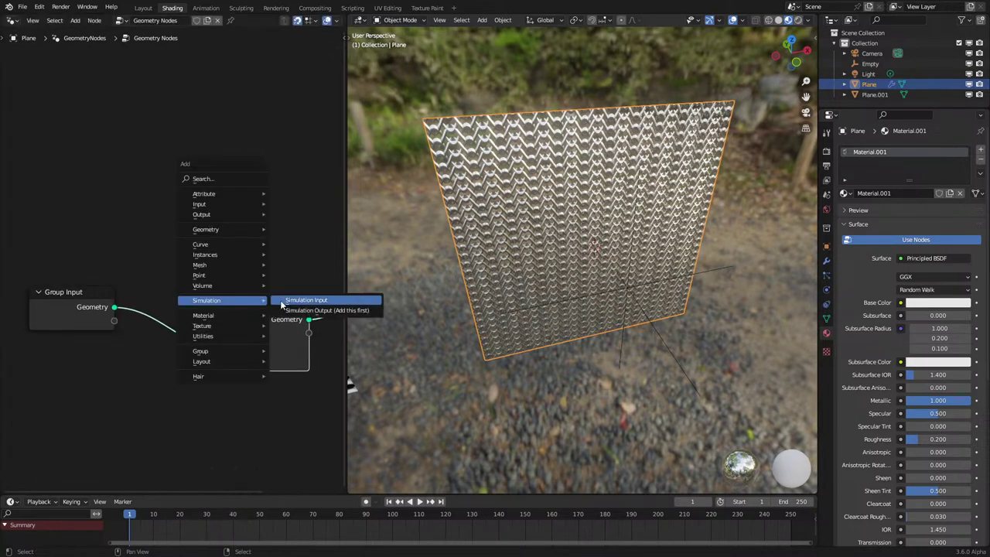
{"action": "left_click", "coordinate": [282, 300]}
{"action": "left_click", "coordinate": [162, 293]}
{"action": "scroll", "coordinate": [166, 271], "scroll_direction": "down", "scroll_amount": 3}
{"action": "left_click_drag", "start_coordinate": [101, 267], "coordinate": [217, 376]}
{"action": "key", "text": "g"}
{"action": "left_click", "coordinate": [90, 362]}
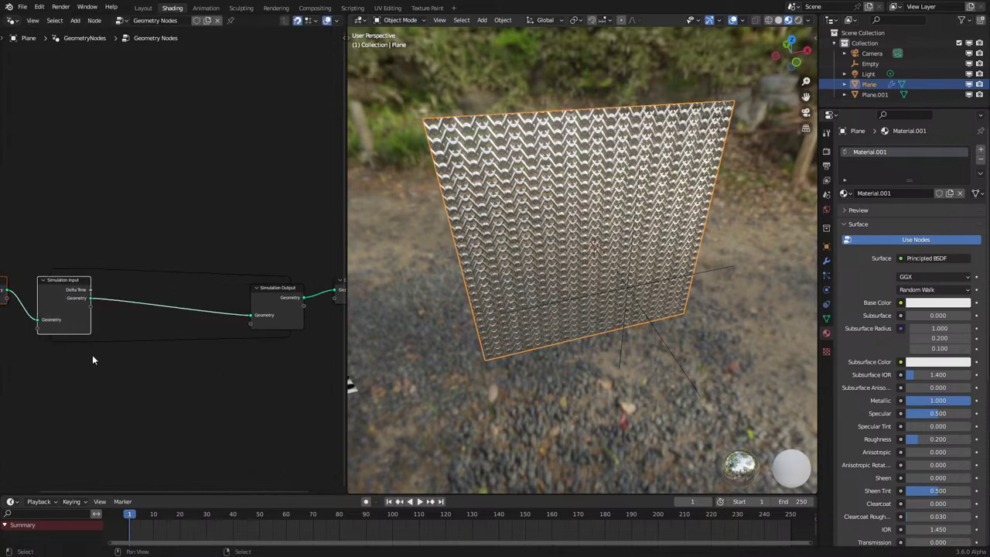
Insert a Store Named Attribute node inside the simulation zone and name its attribute Heat.
{"action": "scroll", "coordinate": [147, 352], "scroll_direction": "up", "scroll_amount": 5}
{"action": "key", "text": "q"}
{"action": "left_click", "coordinate": [166, 370]}
{"action": "left_click", "coordinate": [143, 282]}
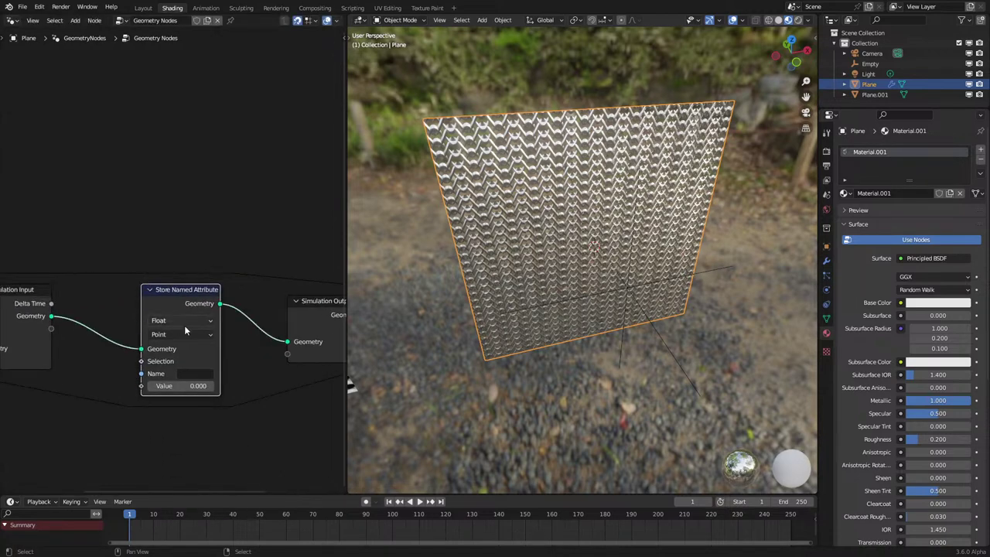
{"action": "middle_click_drag", "start_coordinate": [169, 371], "coordinate": [228, 311]}
{"action": "left_click", "coordinate": [244, 313]}
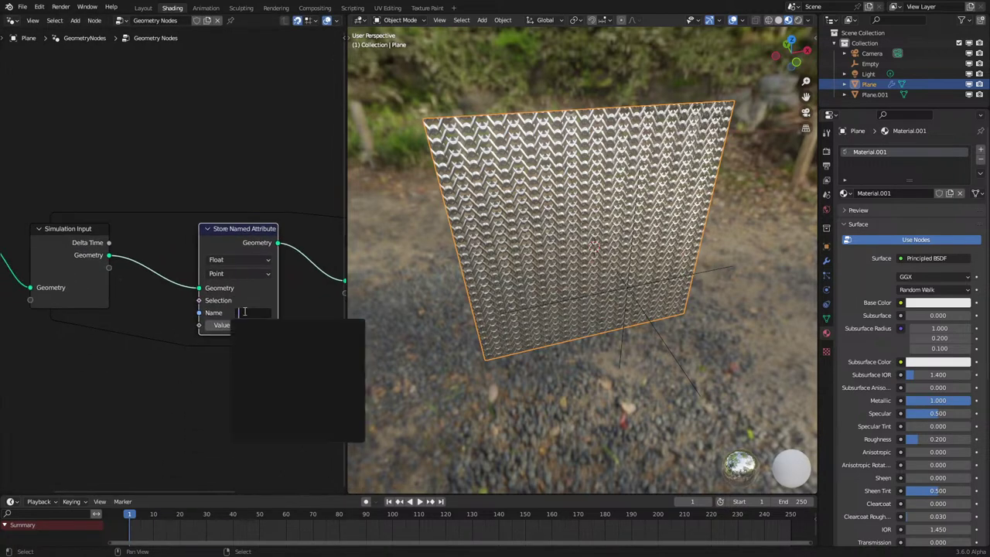
{"action": "type", "text": "Hea"}
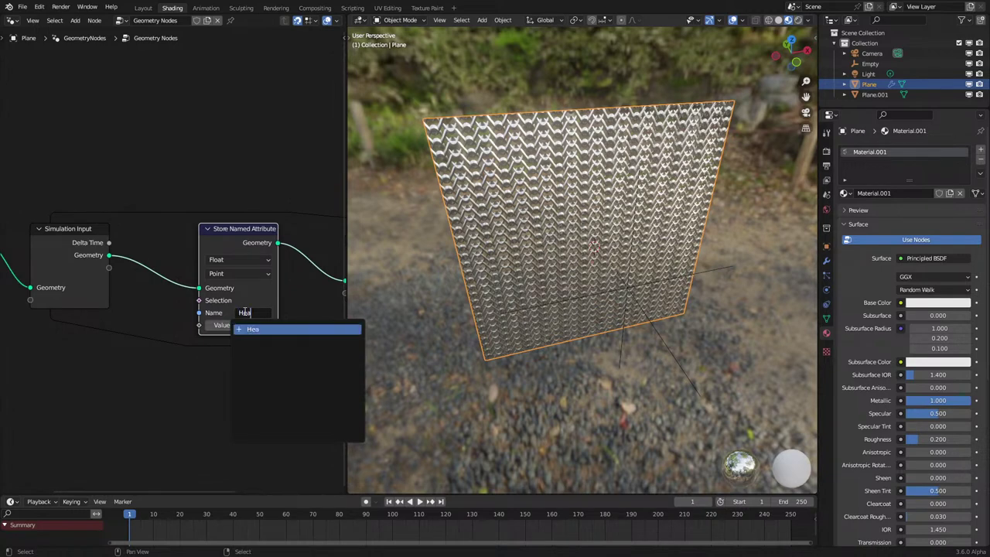
{"action": "type", "text": "t"}
{"action": "key", "text": "Return"}
Add a Named Attribute node reading Heat and route it through an Add math node into the stored attribute's Value.
{"action": "key", "text": "q"}
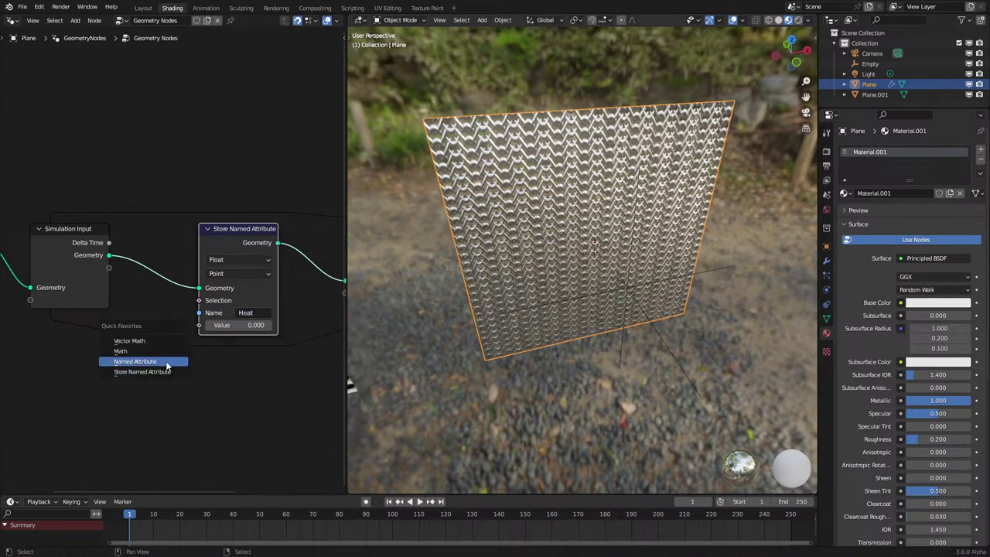
{"action": "left_click", "coordinate": [167, 362]}
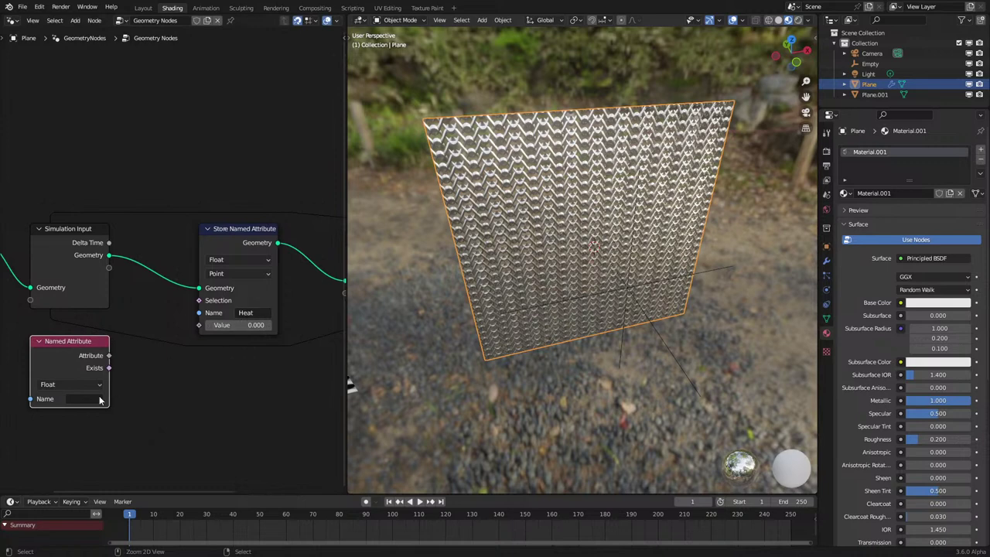
{"action": "left_click_drag", "start_coordinate": [109, 356], "coordinate": [141, 379]}
{"action": "left_click", "coordinate": [150, 390]}
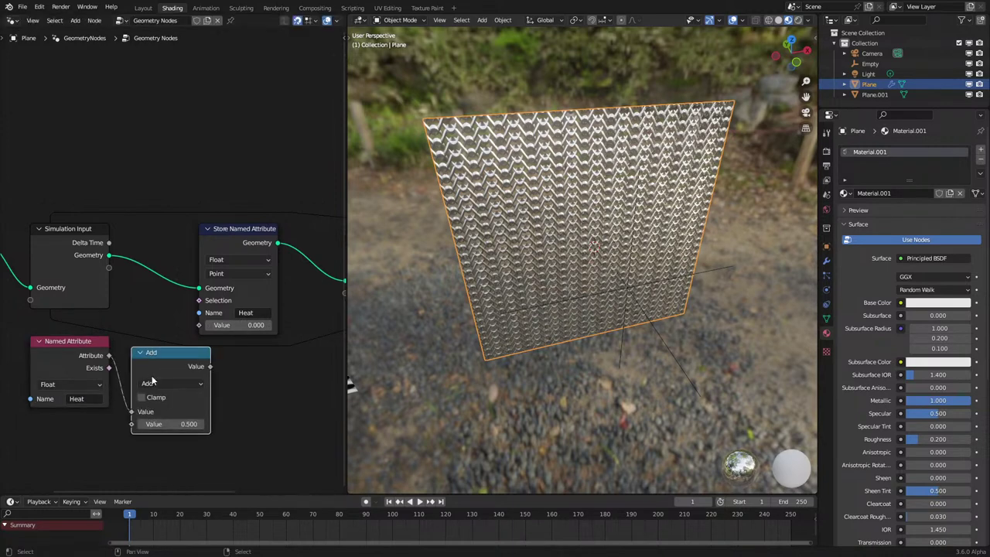
{"action": "left_click_drag", "start_coordinate": [210, 366], "coordinate": [198, 325]}
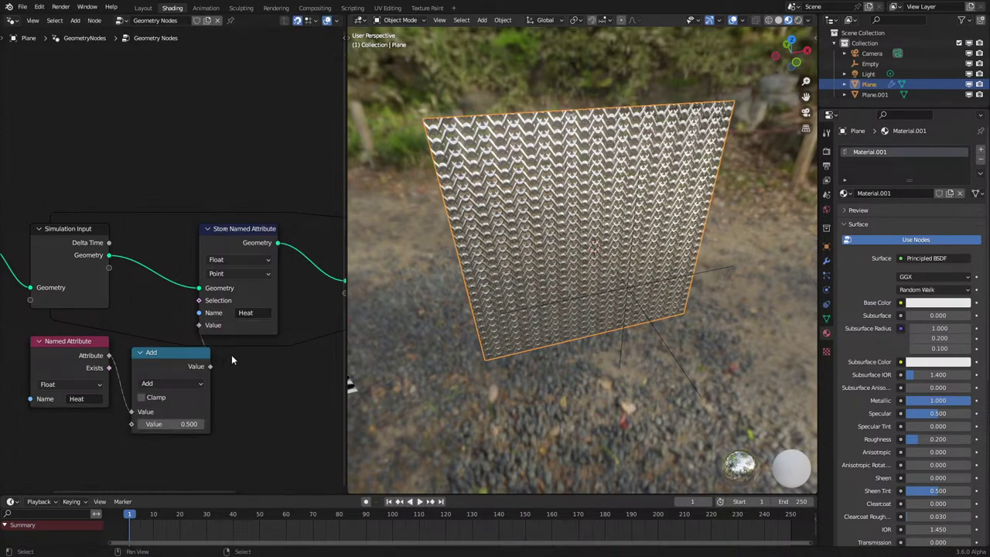
Set the Add node's second value to 0.
{"action": "double_click", "coordinate": [178, 425]}
{"action": "type", "text": "0"}
{"action": "key", "text": "Return"}
Bring the empty into the node tree as an Object Info node and set it to Relative.
{"action": "middle_click_drag", "start_coordinate": [189, 404], "coordinate": [235, 307]}
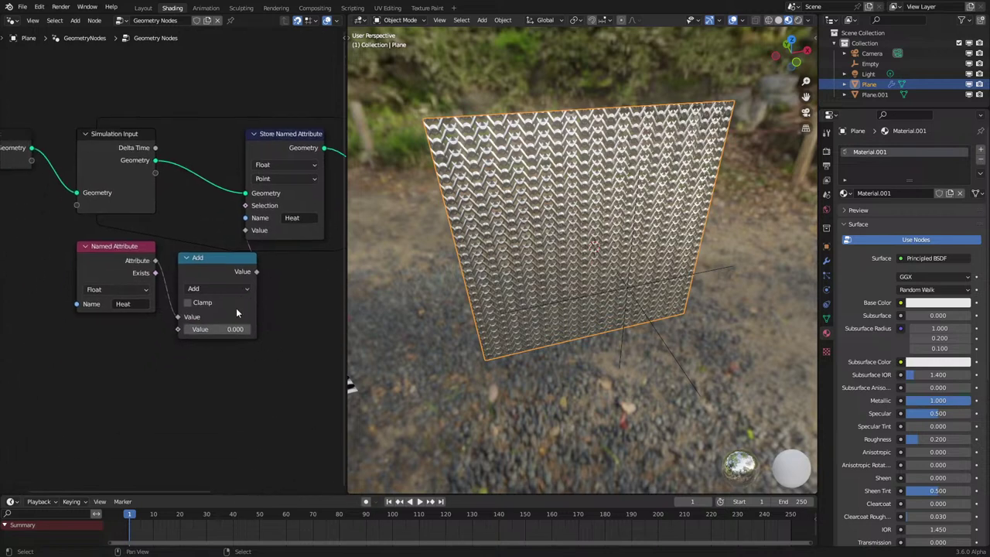
{"action": "left_click_drag", "start_coordinate": [871, 64], "coordinate": [63, 424]}
{"action": "middle_click_drag", "start_coordinate": [123, 396], "coordinate": [149, 347]}
{"action": "left_click", "coordinate": [142, 412]}
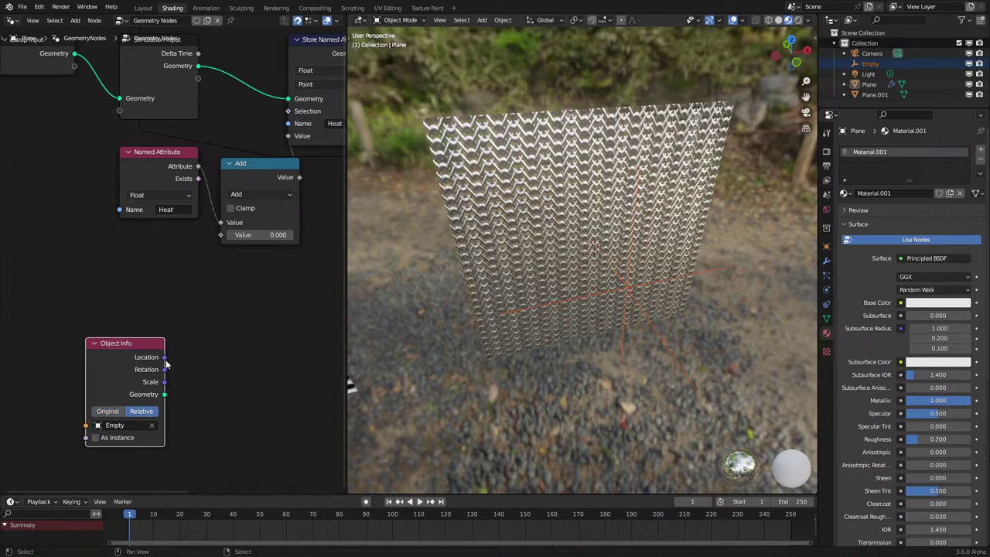
Chain a second, clamped Add node with a value of 0.05 after the first and connect it to the stored Heat Value.
{"action": "middle_click_drag", "start_coordinate": [281, 176], "coordinate": [218, 247]}
{"action": "left_click_drag", "start_coordinate": [235, 249], "coordinate": [275, 264]}
{"action": "type", "text": "ad"}
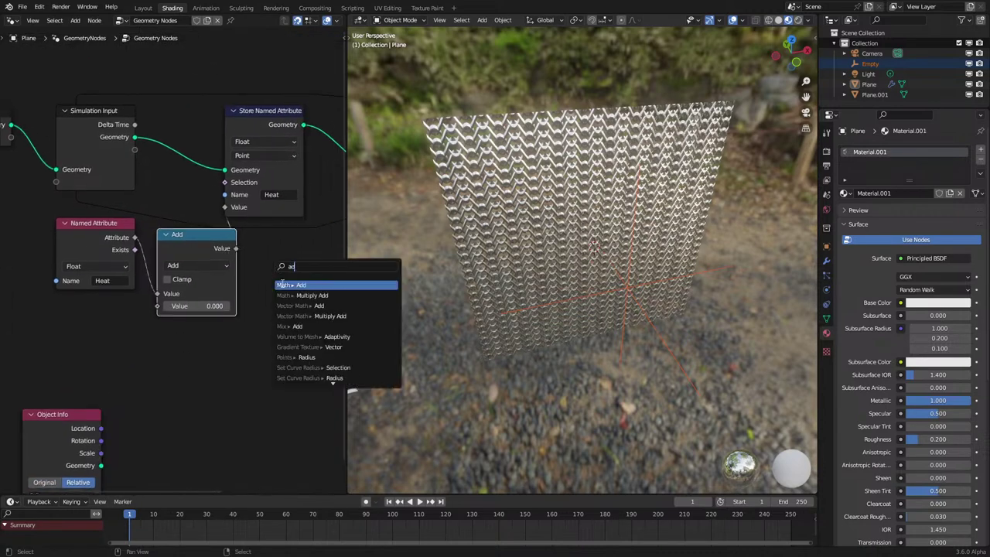
{"action": "key", "text": "Return"}
{"action": "left_click", "coordinate": [275, 263]}
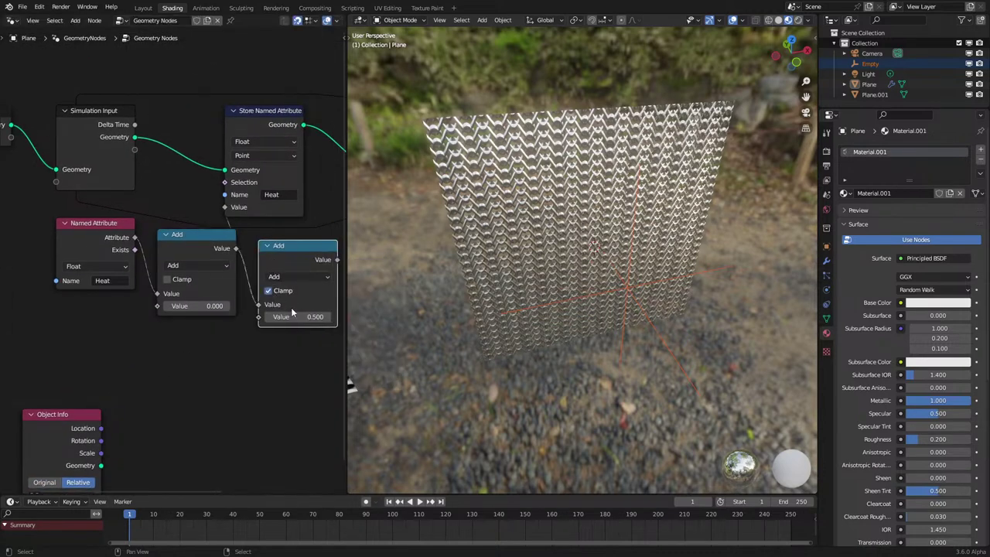
{"action": "left_click", "coordinate": [295, 312]}
{"action": "type", "text": ".05"}
{"action": "key", "text": "Return"}
{"action": "left_click_drag", "start_coordinate": [338, 260], "coordinate": [225, 207]}
Connect the empty's Location output to a new Distance vector math node.
{"action": "middle_click_drag", "start_coordinate": [131, 420], "coordinate": [154, 377]}
{"action": "middle_click_drag", "start_coordinate": [300, 272], "coordinate": [284, 298]}
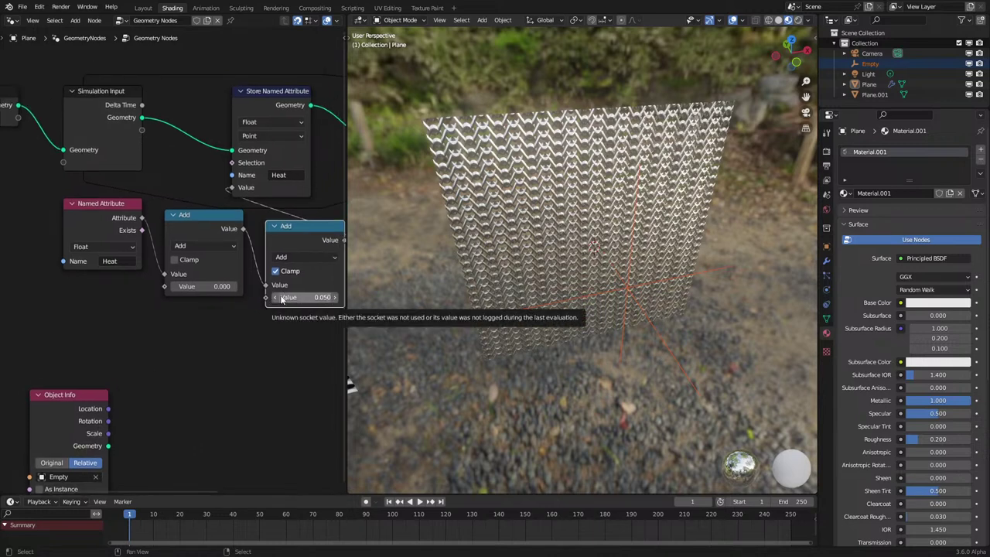
{"action": "middle_click_drag", "start_coordinate": [165, 390], "coordinate": [203, 354]}
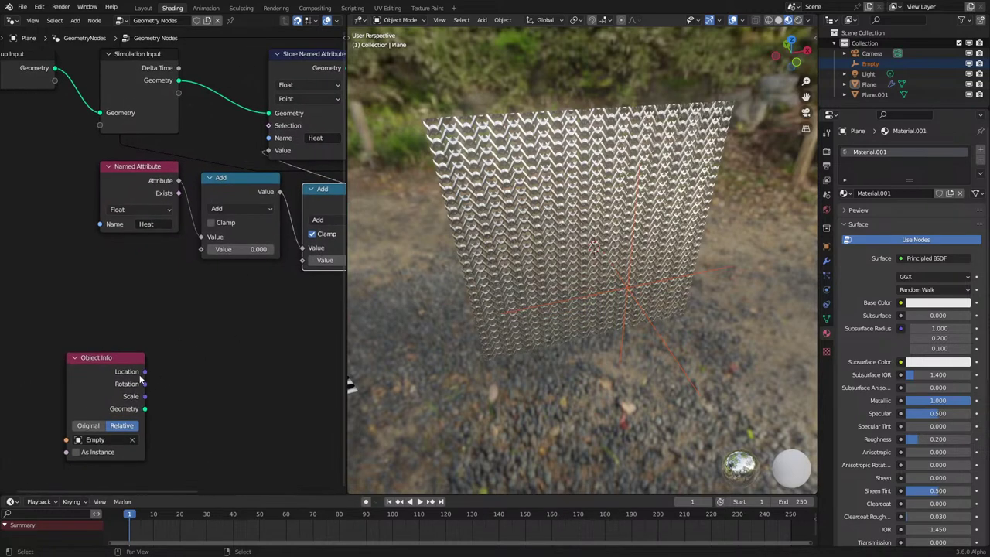
{"action": "left_click_drag", "start_coordinate": [145, 372], "coordinate": [191, 364]}
{"action": "type", "text": "dis"}
{"action": "key", "text": "Return"}
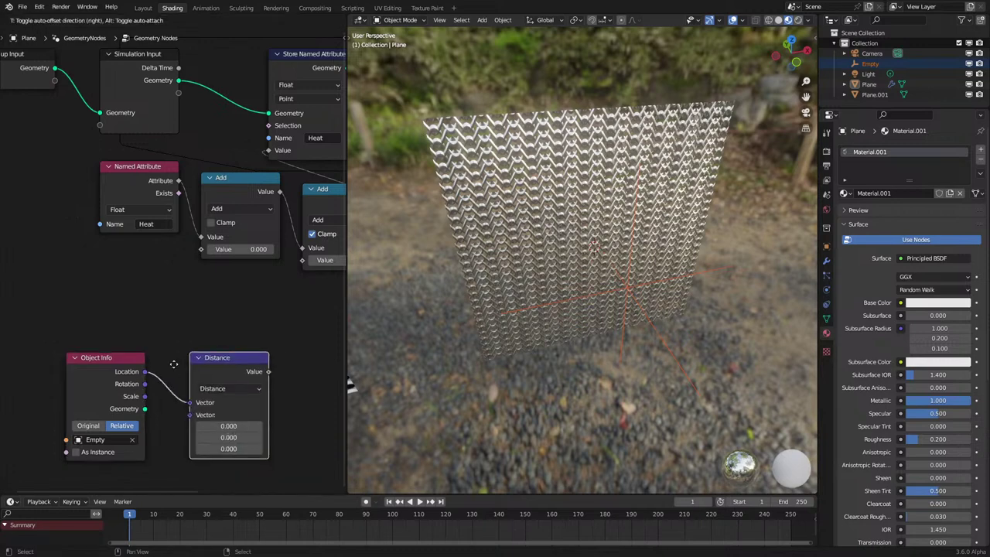
{"action": "left_click", "coordinate": [176, 371]}
Add a Position node feeding the Distance node's second vector and place it below that node.
{"action": "left_click_drag", "start_coordinate": [190, 426], "coordinate": [163, 449]}
{"action": "type", "text": "po"}
{"action": "key", "text": "Return"}
{"action": "left_click", "coordinate": [268, 449]}
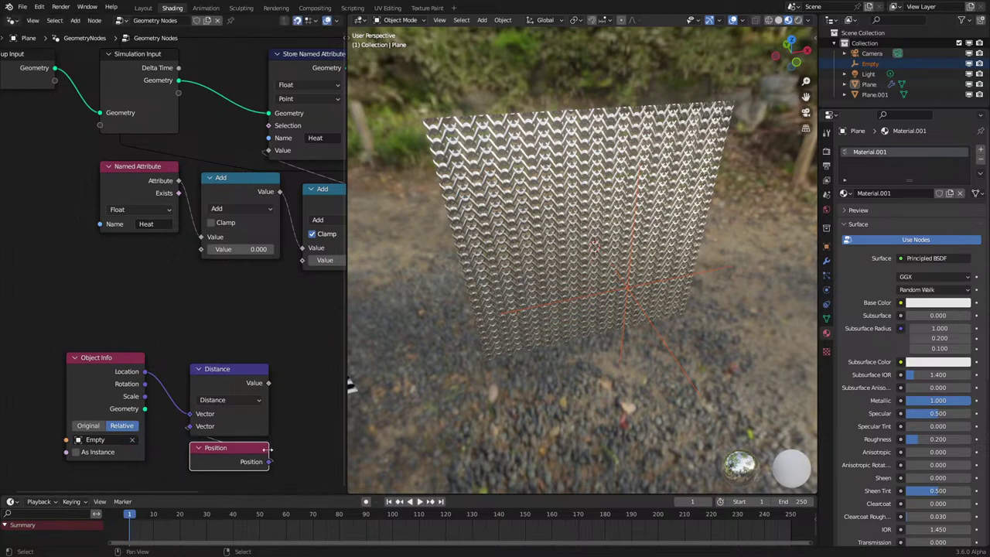
Feed the Distance value into a new Map Range node and connect its Result to the second Add node's lower value.
{"action": "middle_click_drag", "start_coordinate": [282, 383], "coordinate": [176, 382]}
{"action": "left_click_drag", "start_coordinate": [162, 384], "coordinate": [170, 381]}
{"action": "type", "text": "map r"}
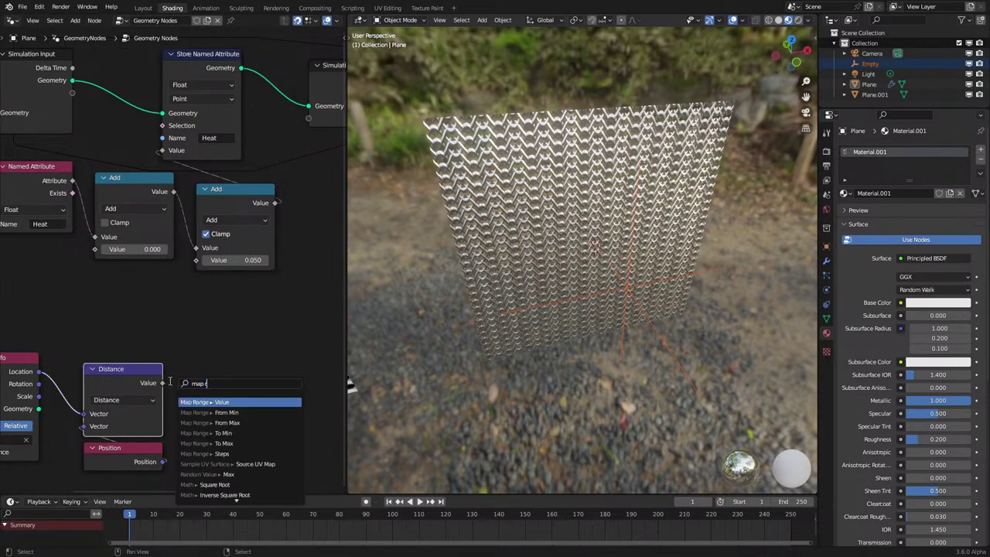
{"action": "key", "text": "Return"}
{"action": "left_click", "coordinate": [194, 383]}
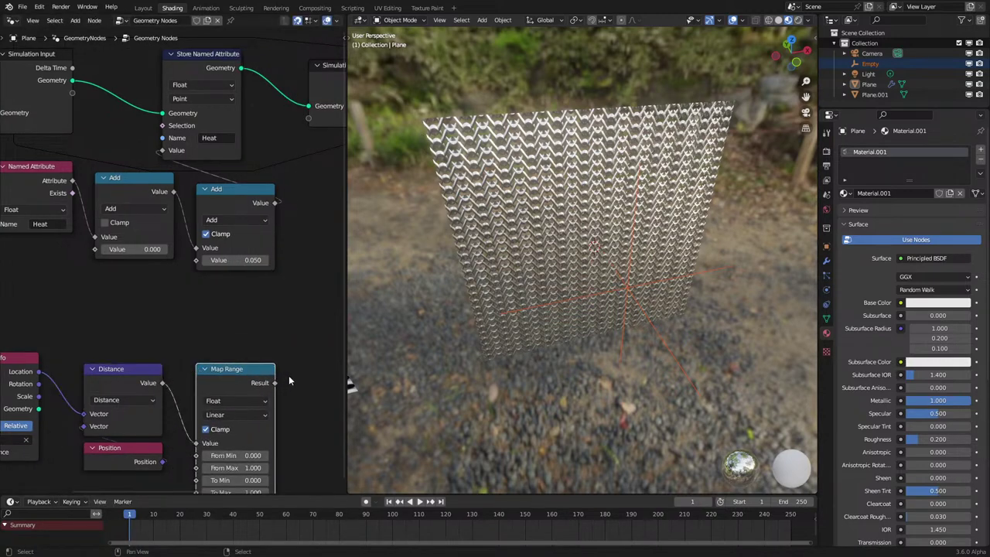
{"action": "left_click_drag", "start_coordinate": [276, 382], "coordinate": [195, 260]}
Set the Map Range node's To Min to 1 and To Max to 0.
{"action": "middle_click_drag", "start_coordinate": [257, 447], "coordinate": [267, 375]}
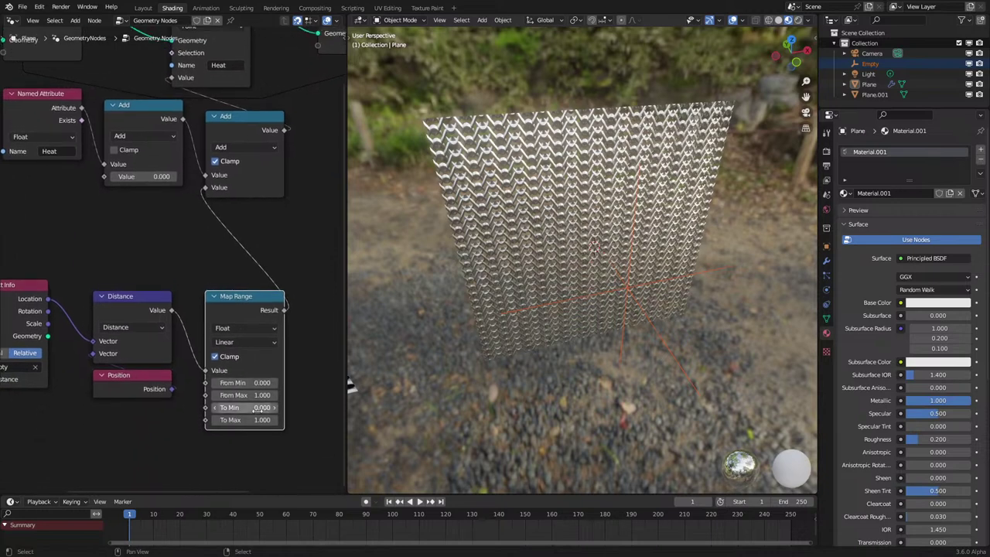
{"action": "left_click", "coordinate": [261, 408]}
{"action": "type", "text": "1"}
{"action": "key", "text": "Return"}
{"action": "left_click", "coordinate": [256, 420]}
{"action": "type", "text": "0"}
{"action": "key", "text": "Return"}
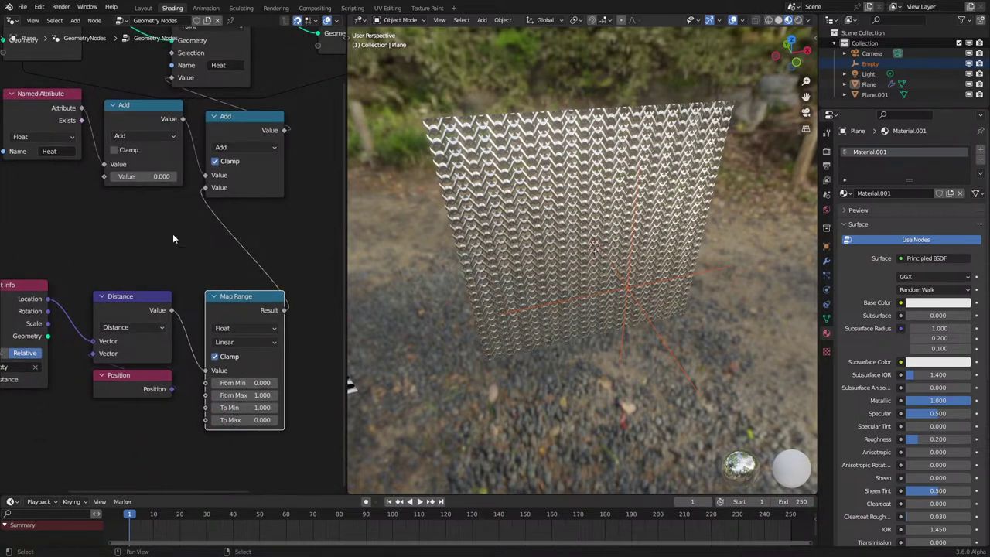
Switch the node editor to the Shader Editor and add an Attribute node named Heat below the Bump node.
{"action": "left_click", "coordinate": [17, 23]}
{"action": "left_click", "coordinate": [38, 117]}
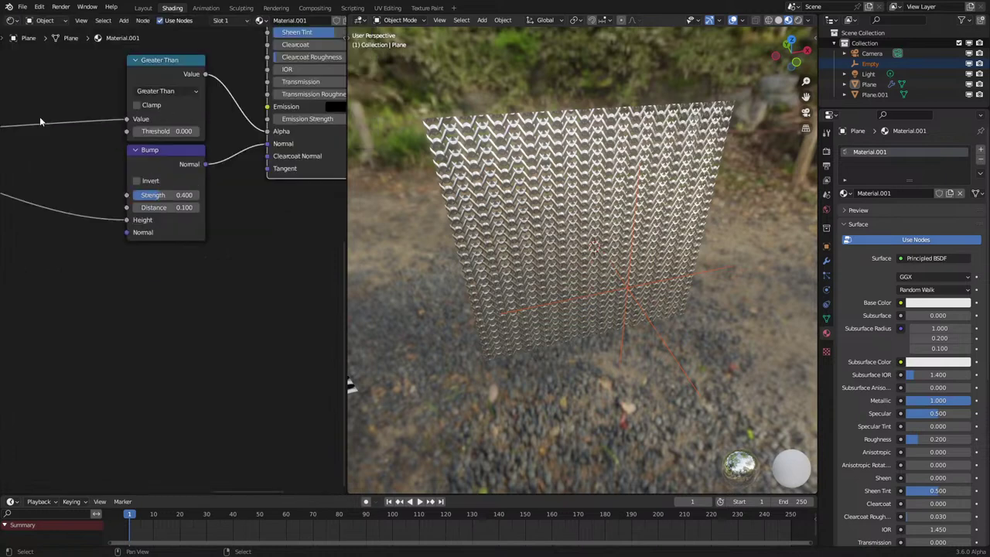
{"action": "scroll", "coordinate": [183, 246], "scroll_direction": "down", "scroll_amount": 5}
{"action": "middle_click_drag", "start_coordinate": [185, 248], "coordinate": [245, 297]}
{"action": "scroll", "coordinate": [198, 289], "scroll_direction": "up", "scroll_amount": 2}
{"action": "key", "text": "shift+a"}
{"action": "left_click", "coordinate": [196, 289]}
{"action": "type", "text": "att"}
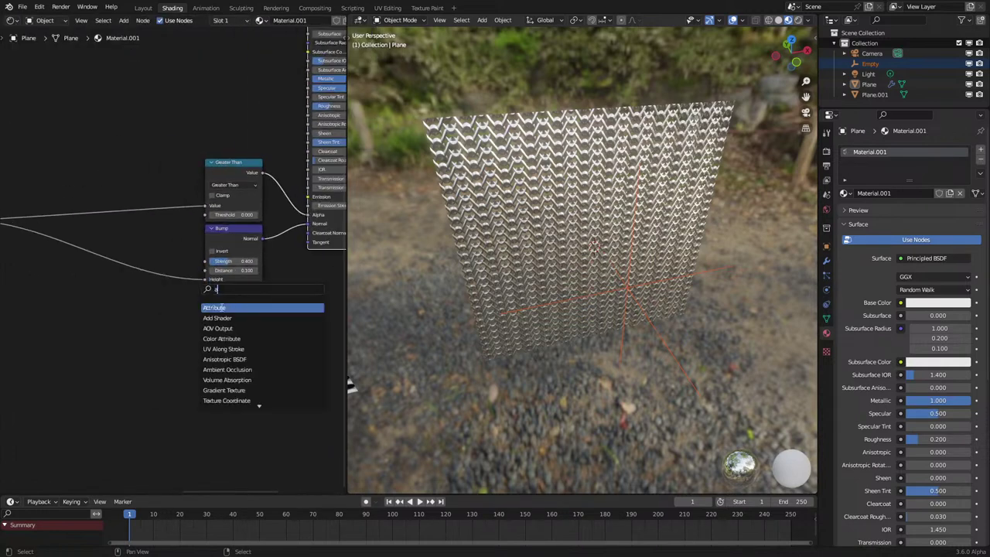
{"action": "key", "text": "Return"}
{"action": "left_click", "coordinate": [186, 378]}
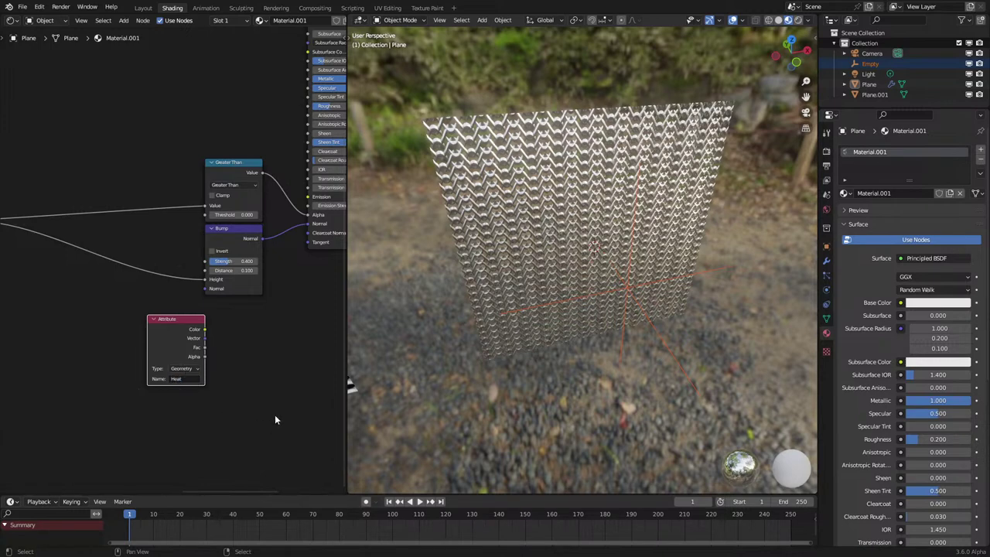
Subdivide the plane's mesh several times in Edit Mode and return to Object Mode.
{"action": "left_click", "coordinate": [558, 246]}
{"action": "key", "text": "Tab"}
{"action": "right_click", "coordinate": [558, 246]}
{"action": "left_click", "coordinate": [559, 246]}
{"action": "right_click", "coordinate": [559, 246]}
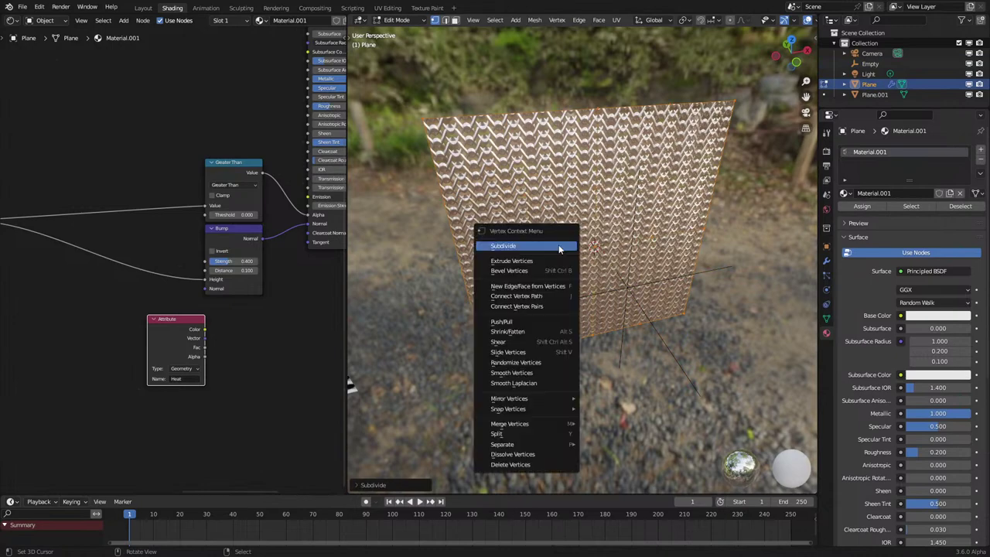
{"action": "left_click", "coordinate": [558, 246]}
{"action": "right_click", "coordinate": [559, 246]}
{"action": "left_click", "coordinate": [559, 246]}
{"action": "key", "text": "Tab"}
Play the animation while moving the empty around in front of the plane.
{"action": "mouse_move", "coordinate": [674, 293]}
{"action": "middle_mouse_down"}
{"action": "mouse_move", "coordinate": [715, 271]}
{"action": "mouse_move", "coordinate": [677, 299]}
{"action": "mouse_move", "coordinate": [622, 304]}
{"action": "mouse_move", "coordinate": [626, 323]}
{"action": "mouse_move", "coordinate": [658, 303]}
{"action": "middle_mouse_up"}
{"action": "key", "text": "Left"}
{"action": "left_click", "coordinate": [710, 280]}
{"action": "key", "text": "space"}
{"action": "key", "text": "g"}
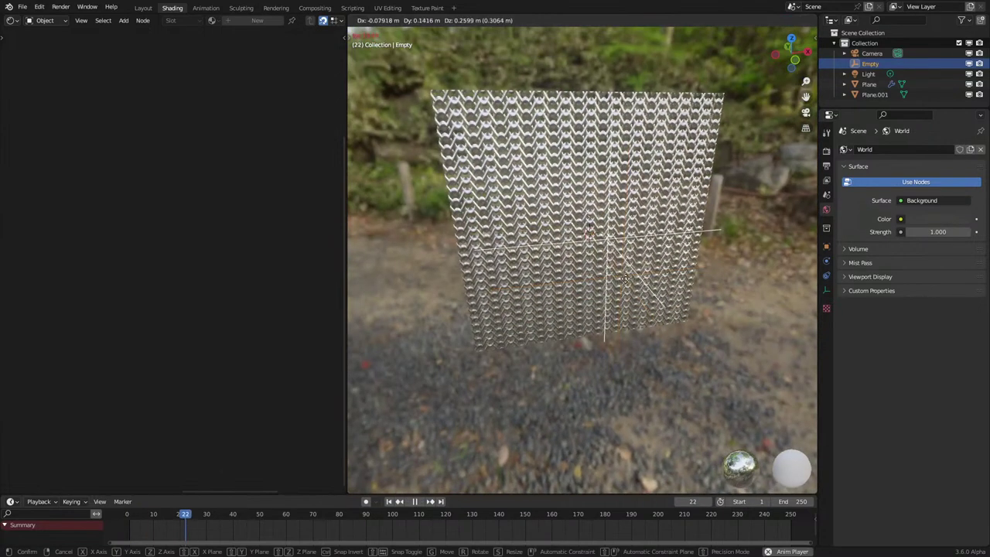
{"action": "left_click", "coordinate": [612, 198]}
{"action": "key", "text": "space"}
Preview the Heat Attribute node's Fac output on the plane.
{"action": "left_click", "coordinate": [612, 198]}
{"action": "left_click", "coordinate": [179, 339], "text": "ctrl+shift"}
{"action": "left_click", "coordinate": [176, 337], "text": "ctrl+shift"}
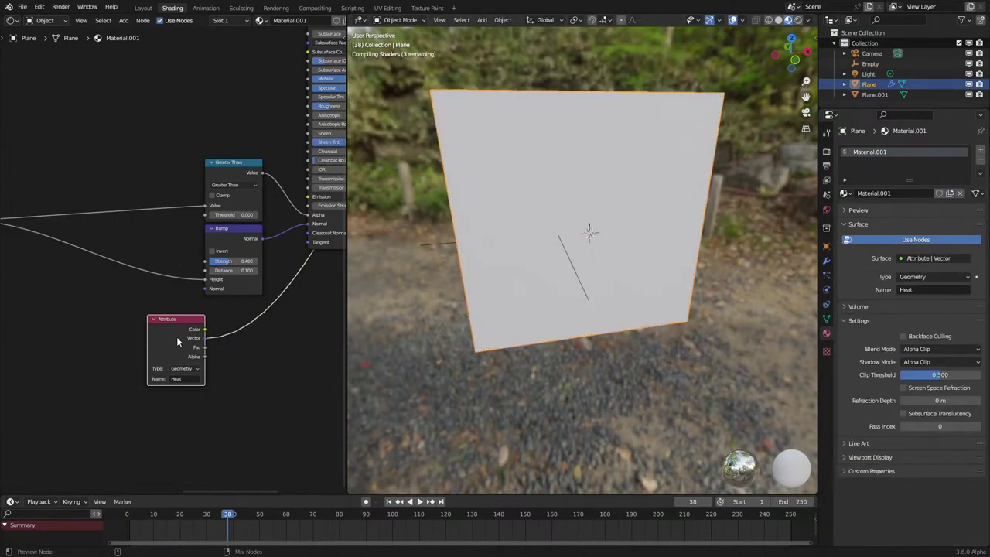
{"action": "left_click", "coordinate": [177, 337], "text": "ctrl+shift"}
Play the simulation and move the empty off the plane to check how the heat responds.
{"action": "key", "text": "space"}
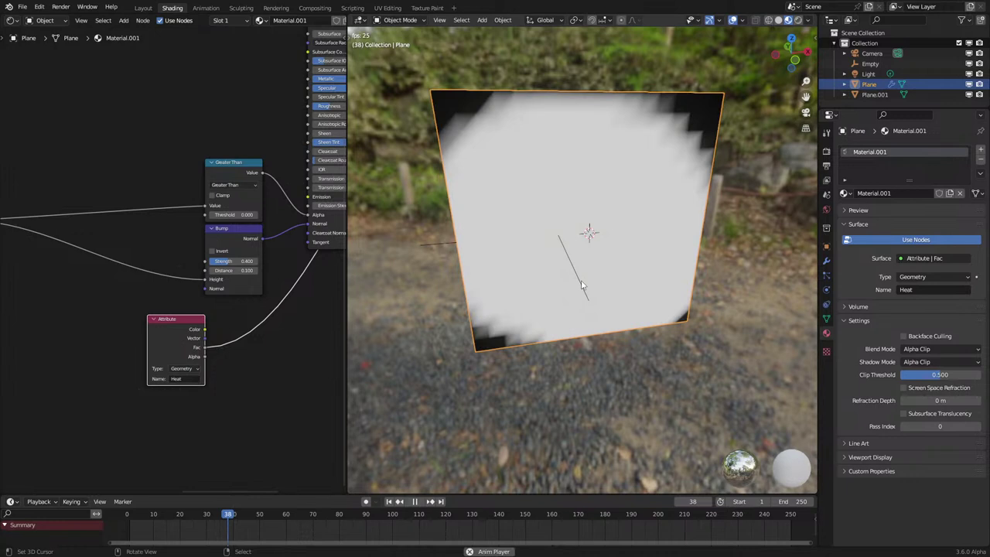
{"action": "left_click", "coordinate": [582, 286]}
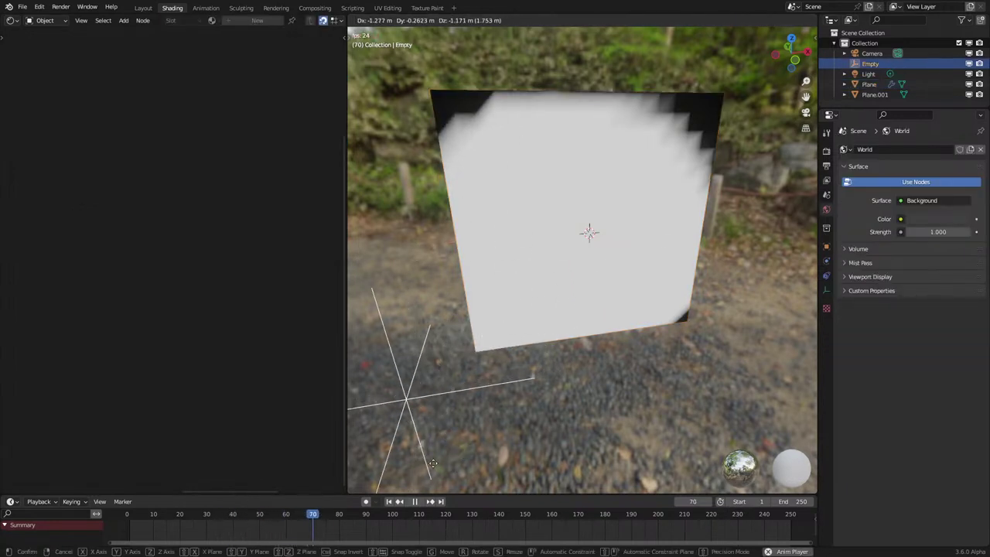
{"action": "left_click", "coordinate": [382, 345]}
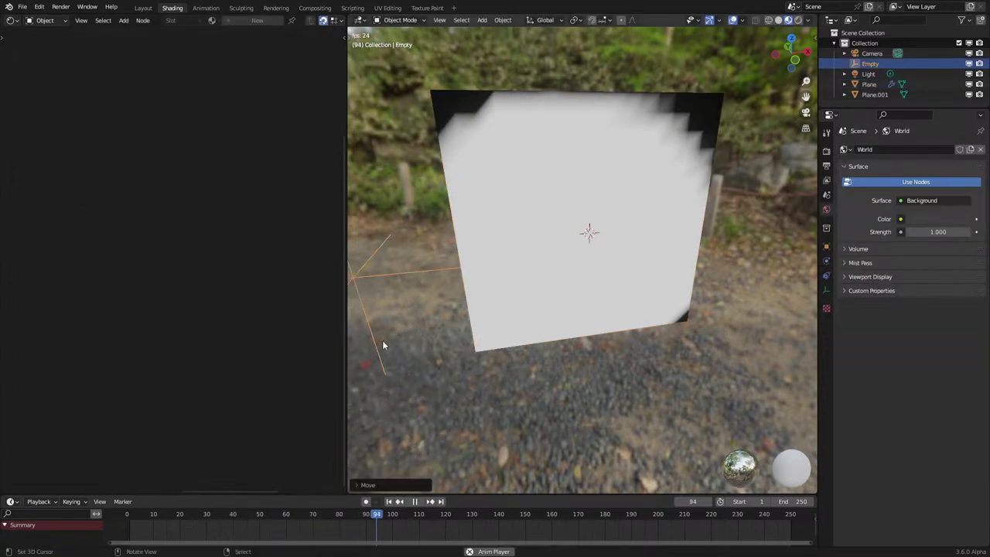
Return to the plane's Geometry Node Editor and reroute the Map Range Result to the first Add node's second value.
{"action": "left_click", "coordinate": [491, 300]}
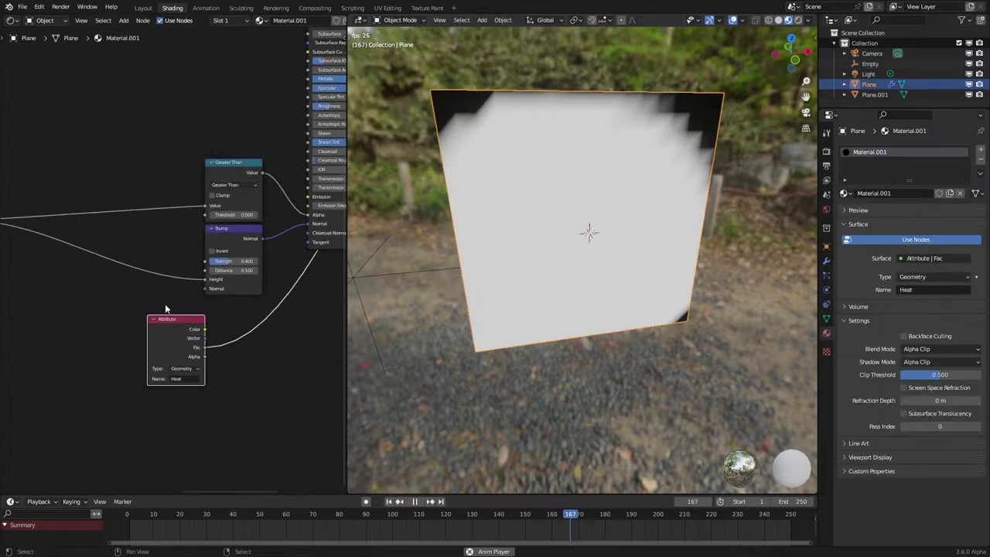
{"action": "left_click", "coordinate": [13, 21]}
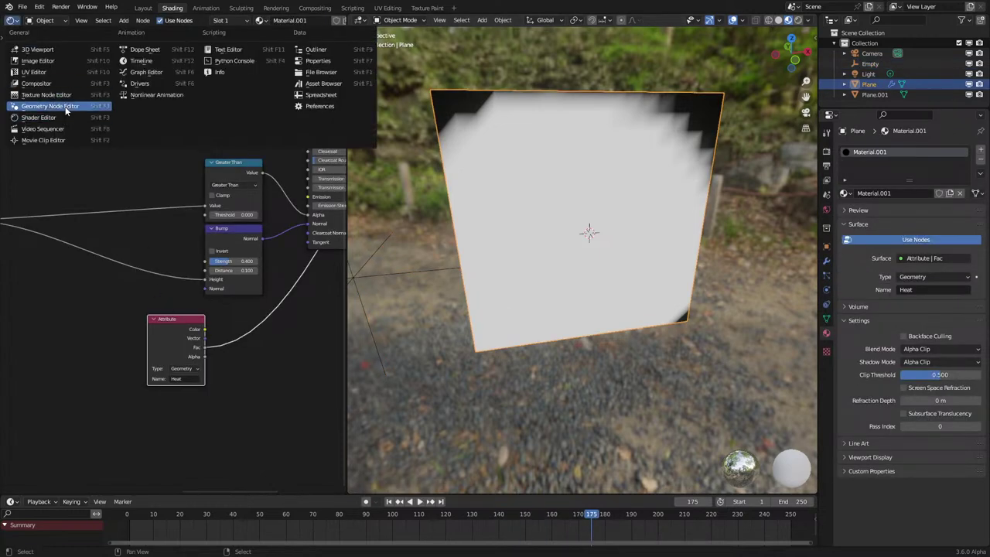
{"action": "left_click", "coordinate": [66, 107]}
{"action": "scroll", "coordinate": [207, 317], "scroll_direction": "up", "scroll_amount": 5}
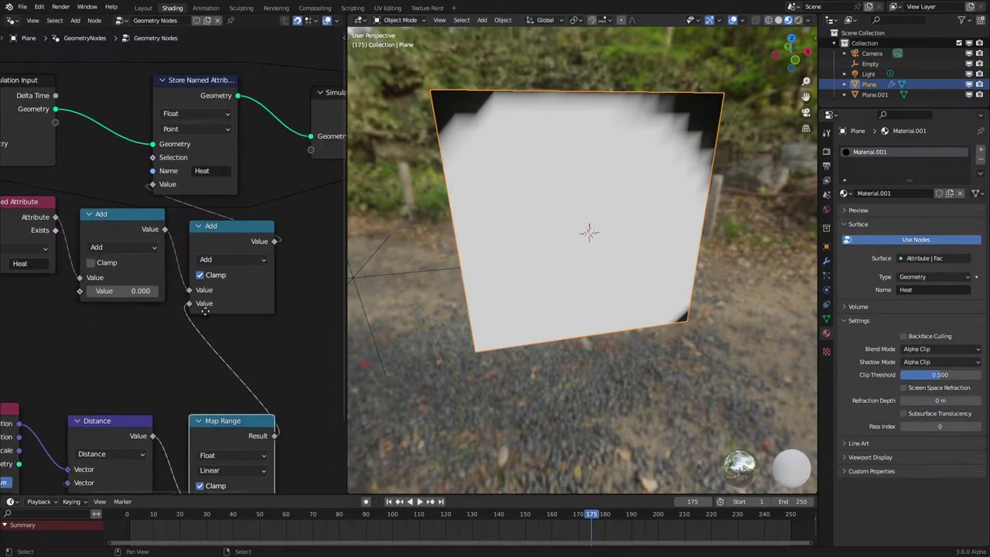
{"action": "middle_click_drag", "start_coordinate": [205, 311], "coordinate": [202, 314]}
{"action": "left_click_drag", "start_coordinate": [75, 298], "coordinate": [75, 297]}
Shift the Object Info, Distance, Position and Map Range nodes beneath the heat nodes and change the clamped Add to Subtract.
{"action": "scroll", "coordinate": [73, 304], "scroll_direction": "down", "scroll_amount": 5}
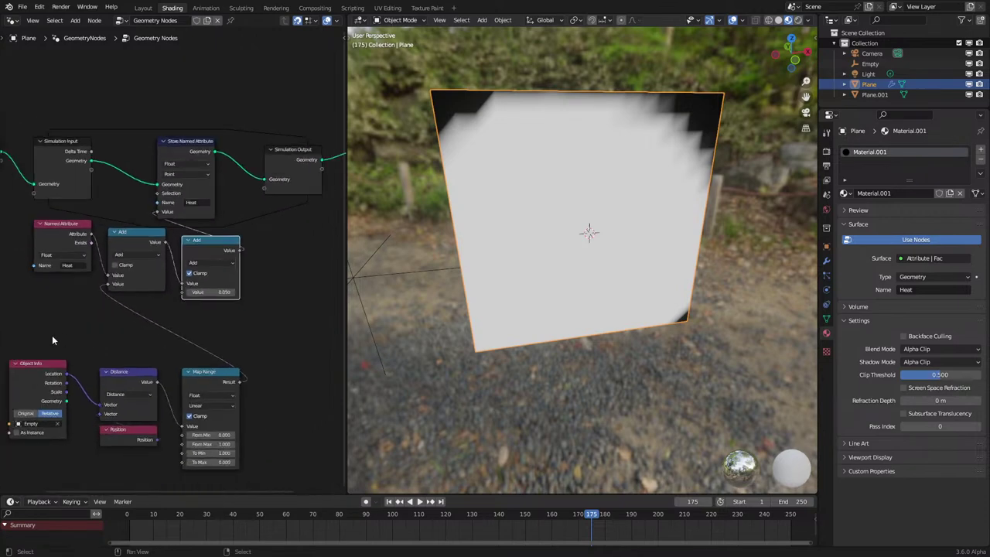
{"action": "left_click_drag", "start_coordinate": [50, 336], "coordinate": [236, 468]}
{"action": "key", "text": "g"}
{"action": "left_click", "coordinate": [144, 401]}
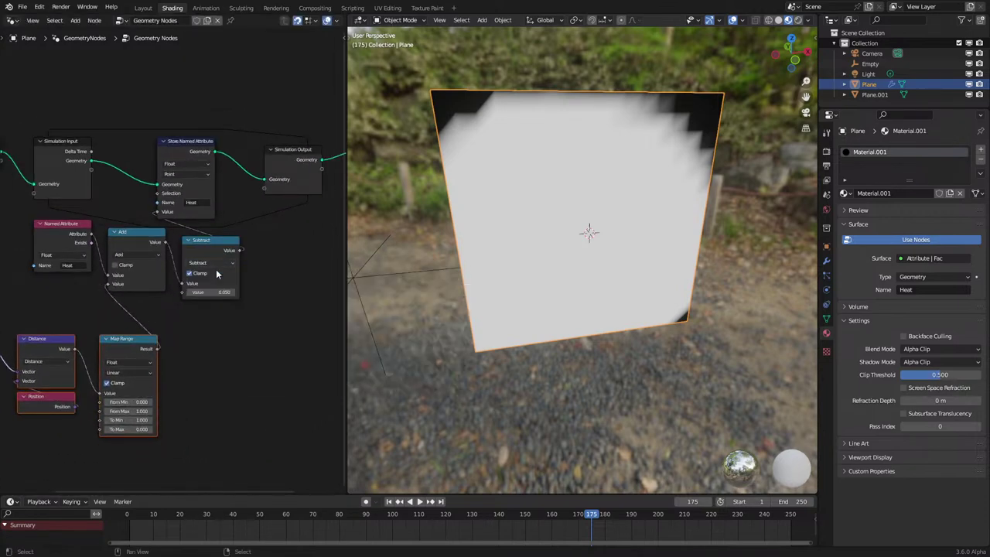
Play the simulation while moving the empty across the plane to test the heat fading.
{"action": "key", "text": "space"}
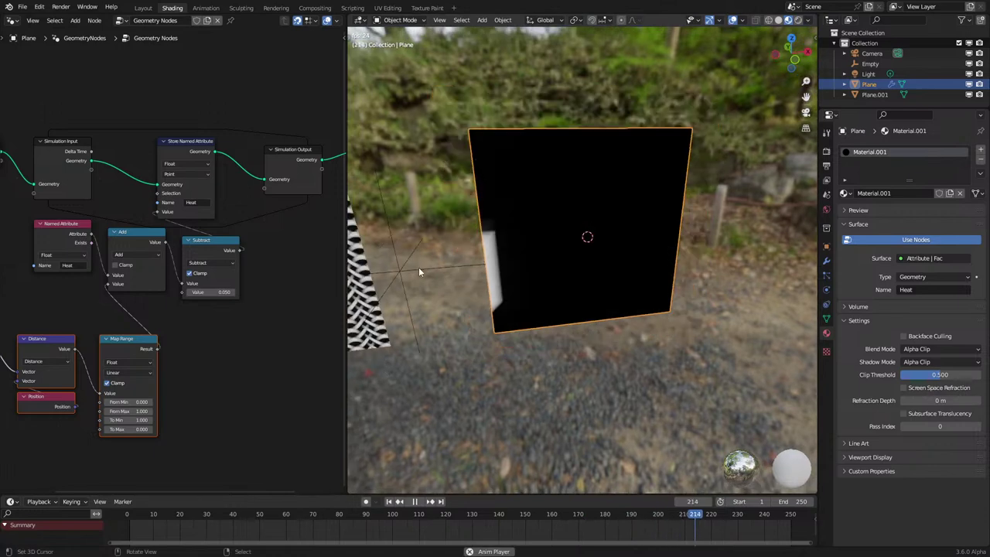
{"action": "left_click", "coordinate": [419, 271]}
{"action": "key", "text": "g"}
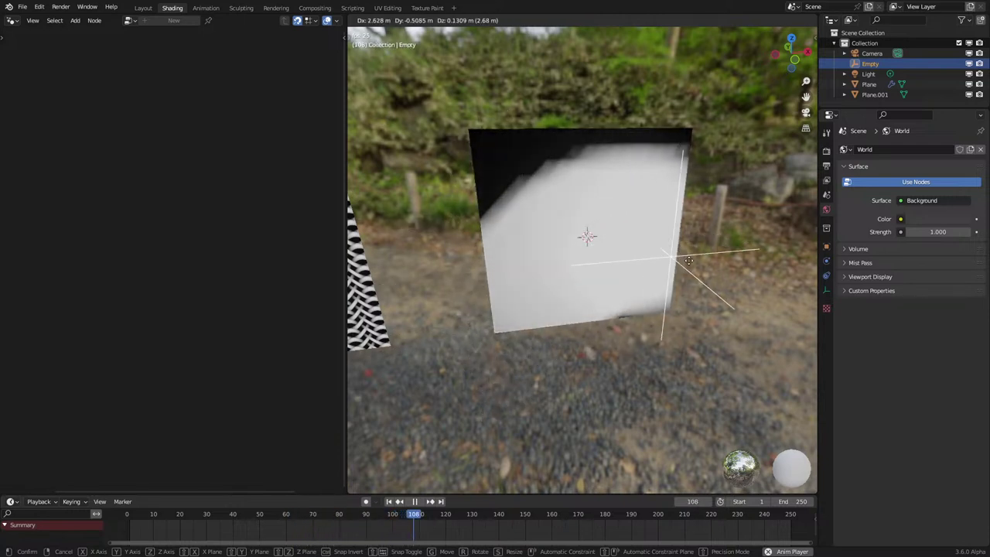
{"action": "left_click", "coordinate": [619, 289]}
{"action": "key", "text": "space"}
{"action": "left_click", "coordinate": [627, 263]}
Rearrange the Named Attribute, Add and Subtract nodes below the simulation zone and collapse the Add node.
{"action": "scroll", "coordinate": [158, 270], "scroll_direction": "up", "scroll_amount": 2}
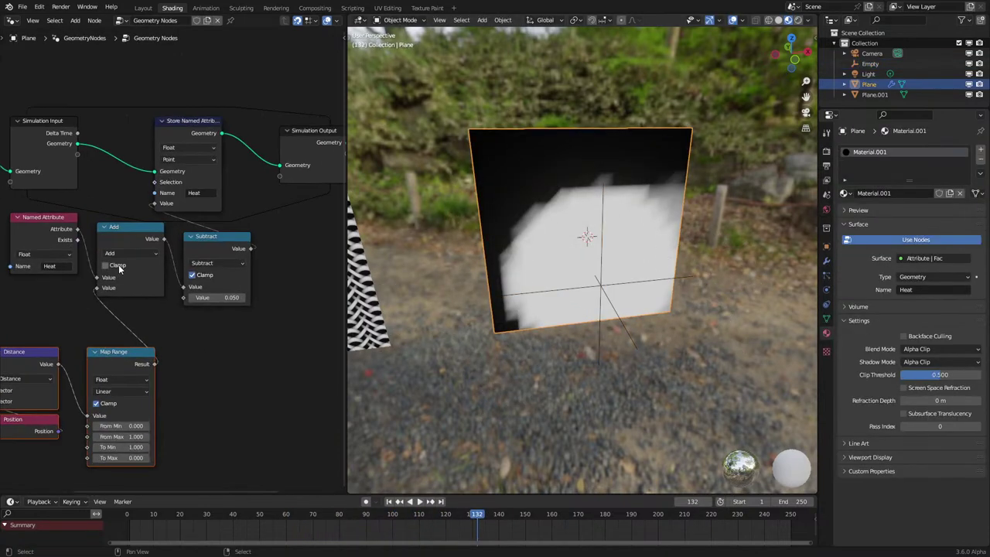
{"action": "scroll", "coordinate": [119, 268], "scroll_direction": "up", "scroll_amount": 1}
{"action": "middle_click_drag", "start_coordinate": [131, 268], "coordinate": [228, 286]}
{"action": "left_click_drag", "start_coordinate": [139, 298], "coordinate": [307, 262]}
{"action": "key", "text": "g"}
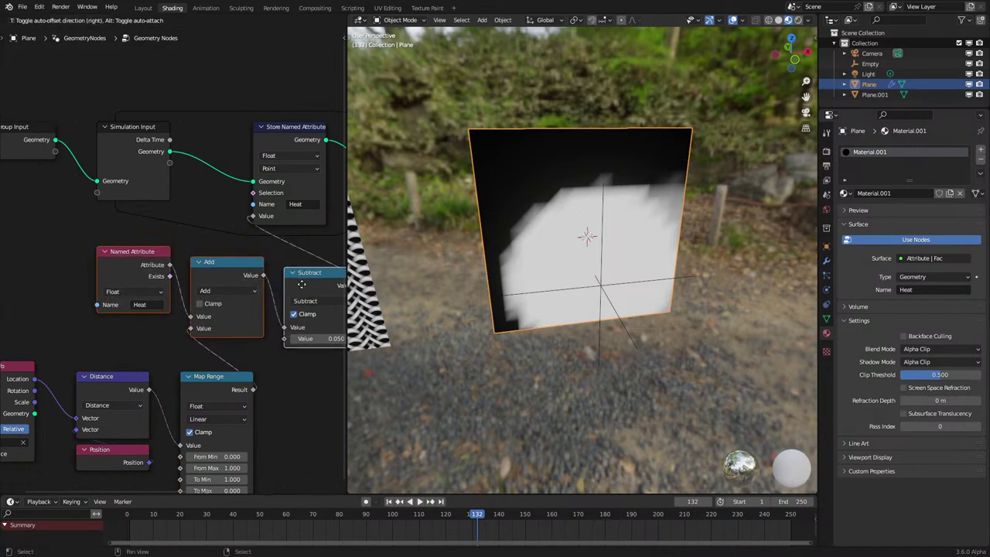
{"action": "left_click", "coordinate": [188, 273]}
{"action": "key", "text": "g"}
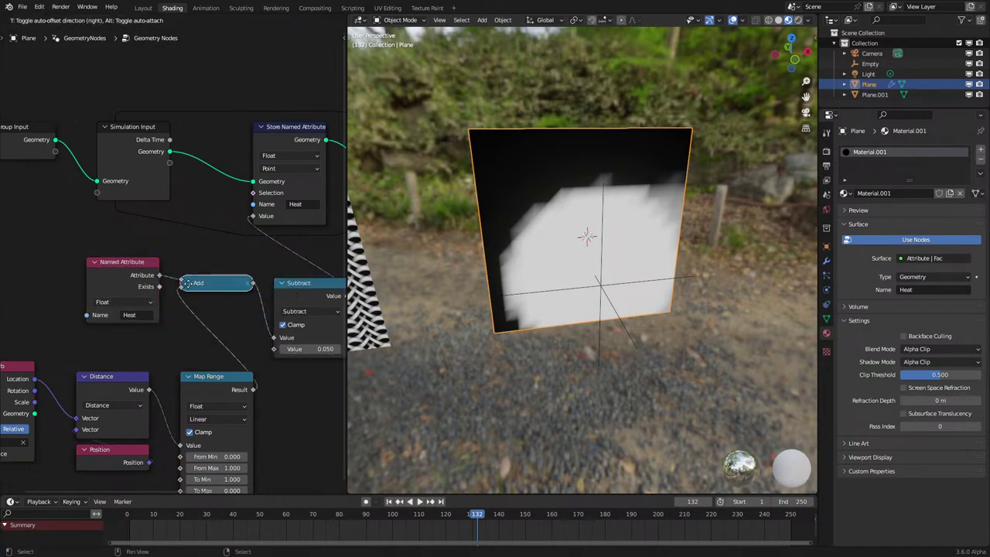
Move the Object Info, Distance, Position and Map Range nodes up beneath the Named Attribute and Add nodes.
{"action": "scroll", "coordinate": [191, 307], "scroll_direction": "down", "scroll_amount": 6}
{"action": "left_click_drag", "start_coordinate": [61, 306], "coordinate": [218, 424]}
{"action": "key", "text": "g"}
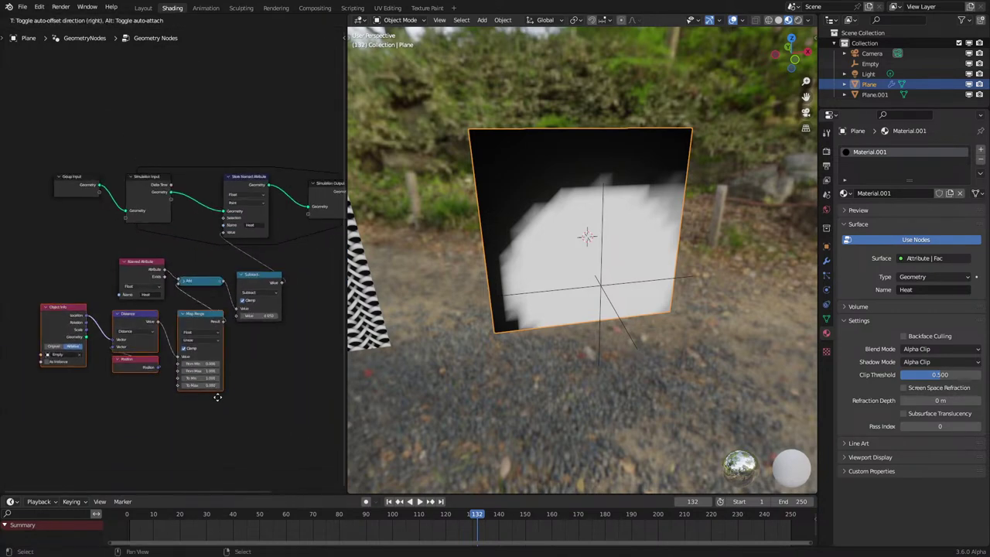
{"action": "left_click", "coordinate": [223, 394]}
{"action": "scroll", "coordinate": [166, 370], "scroll_direction": "up", "scroll_amount": 4}
{"action": "left_click", "coordinate": [36, 336]}
{"action": "key", "text": "g"}
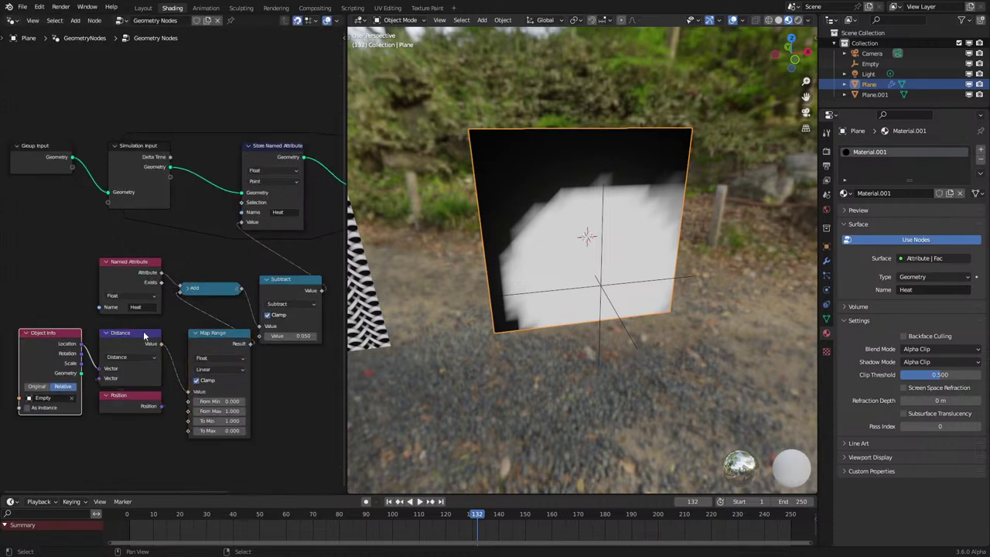
Shift the heat nodes together under the simulation zone, then align the Map Range node and raise the Subtract node.
{"action": "left_click_drag", "start_coordinate": [107, 255], "coordinate": [306, 435]}
{"action": "key", "text": "c"}
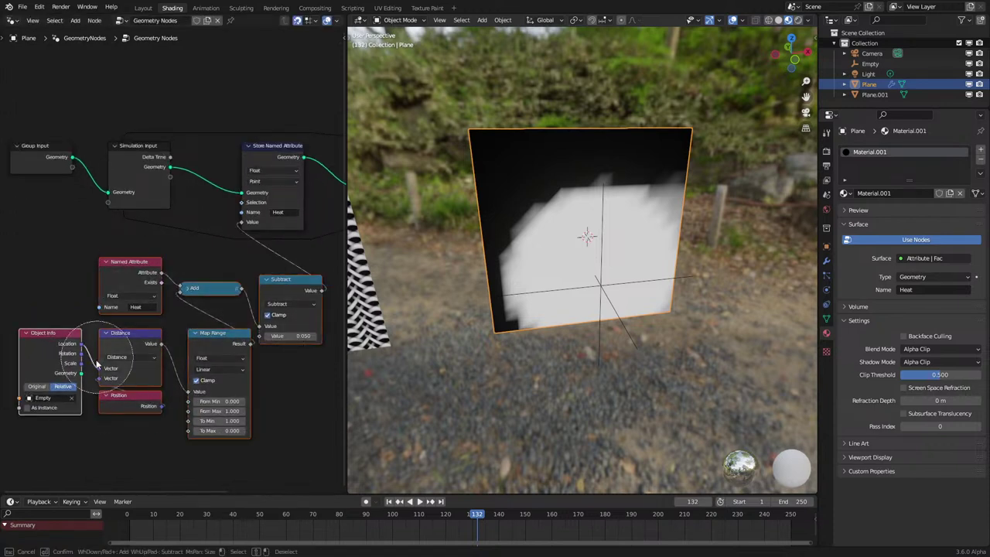
{"action": "key", "text": "Escape"}
{"action": "scroll", "coordinate": [176, 371], "scroll_direction": "down", "scroll_amount": 1}
{"action": "key", "text": "g"}
{"action": "scroll", "coordinate": [195, 315], "scroll_direction": "up", "scroll_amount": 4}
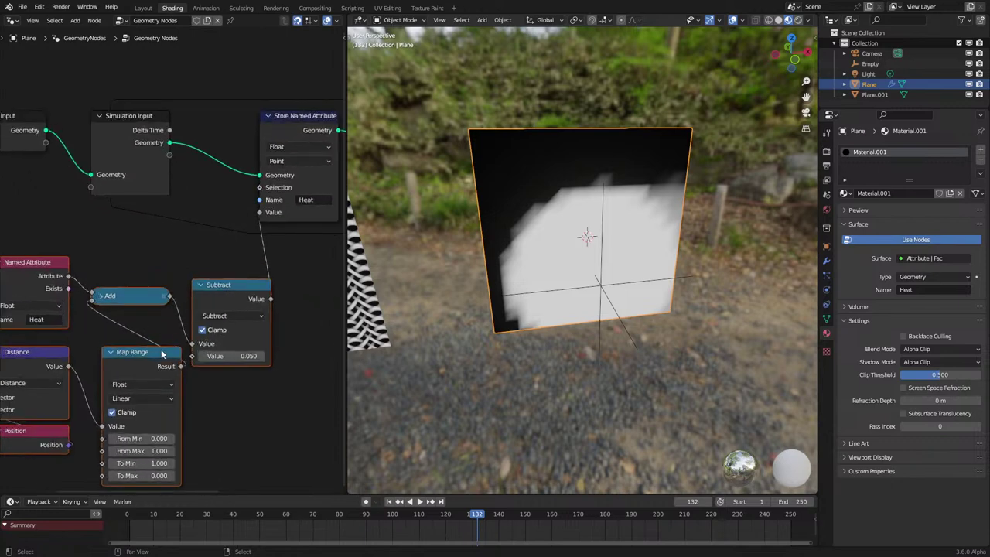
{"action": "left_click", "coordinate": [159, 354]}
{"action": "key", "text": "g"}
{"action": "left_click_drag", "start_coordinate": [224, 299], "coordinate": [232, 269]}
Replay the simulation and drag the empty over the plane to examine the heat trail.
{"action": "key", "text": "space"}
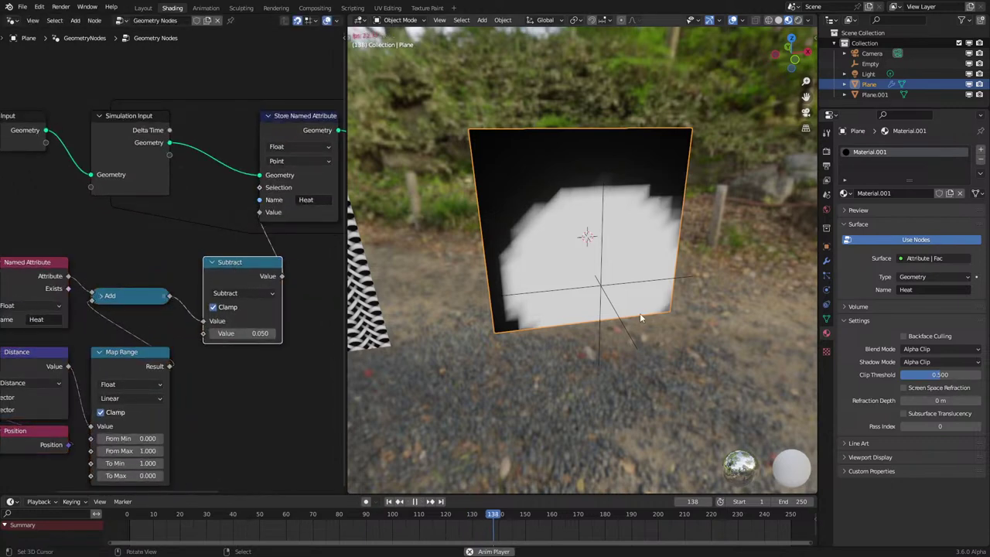
{"action": "left_click", "coordinate": [620, 318]}
{"action": "key", "text": "g"}
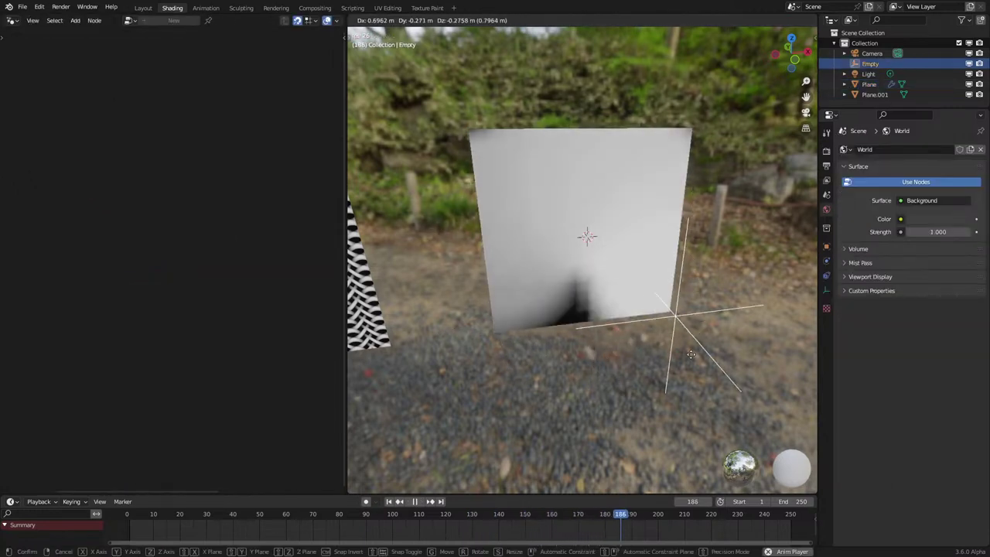
{"action": "left_click", "coordinate": [621, 291]}
{"action": "key", "text": "space"}
Set the Map Range's From Max to 0.5 and test it by moving the empty during playback.
{"action": "left_click", "coordinate": [617, 248]}
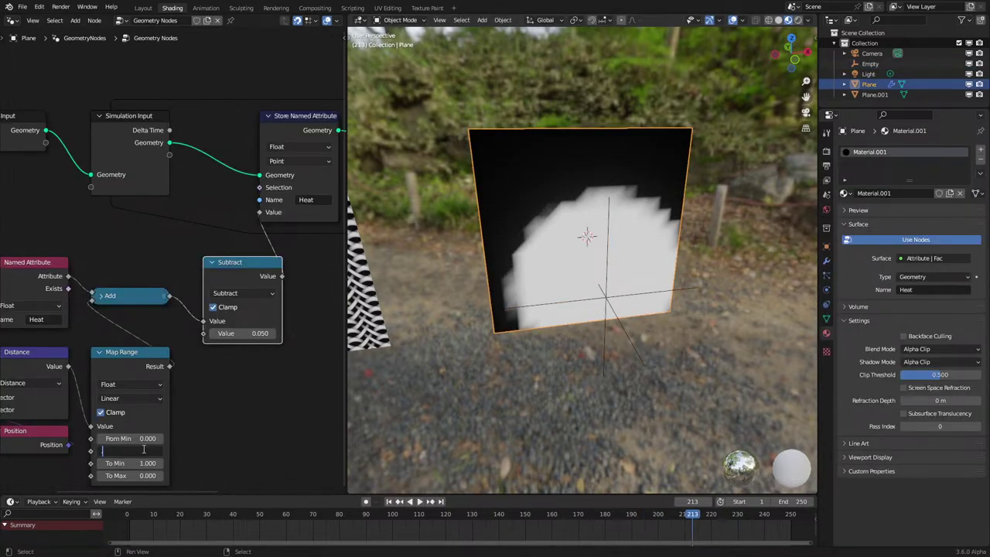
{"action": "key", "text": "space"}
{"action": "left_click", "coordinate": [635, 334]}
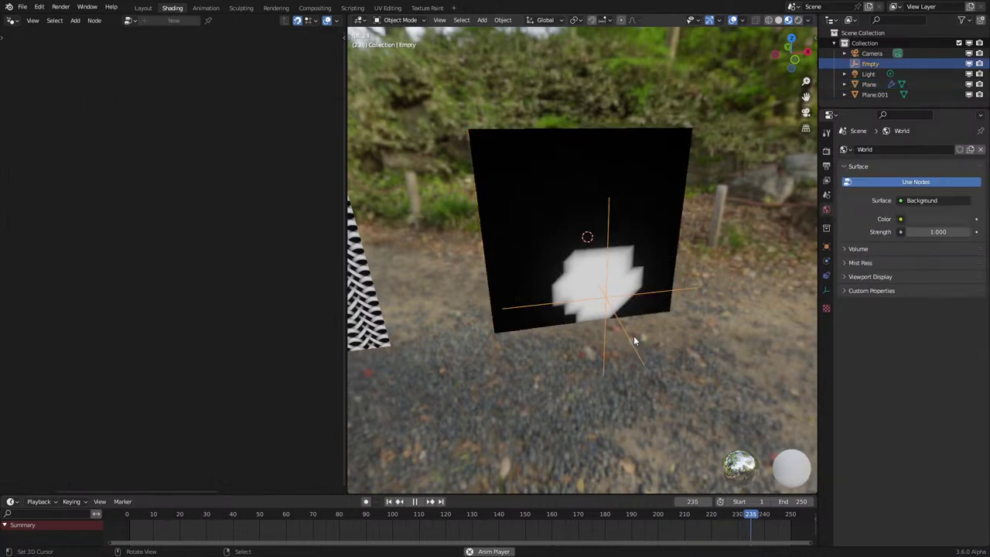
{"action": "key", "text": "g"}
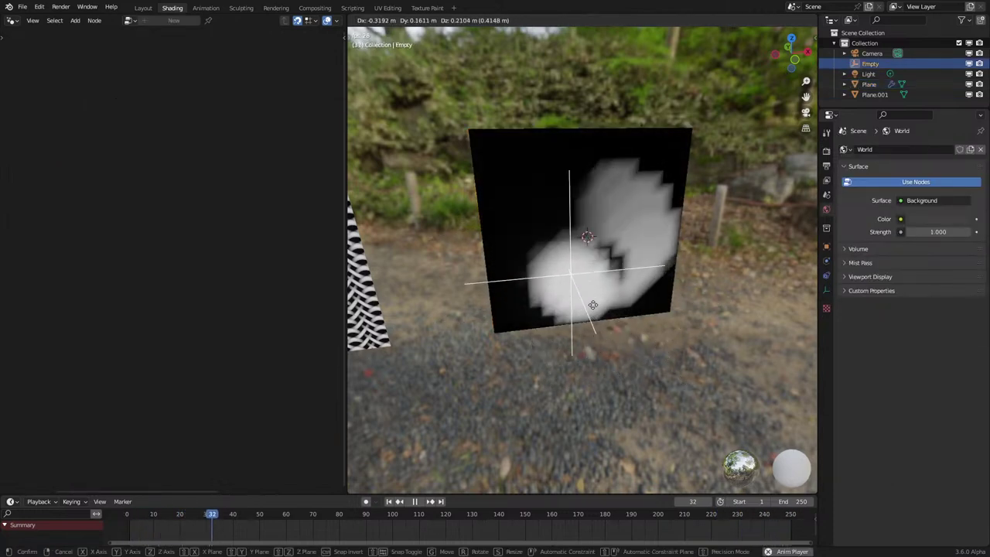
{"action": "left_click", "coordinate": [643, 293]}
{"action": "key", "text": "space"}
Insert a Blur Attribute node between the Subtract node and the stored Heat Value.
{"action": "left_click", "coordinate": [590, 275]}
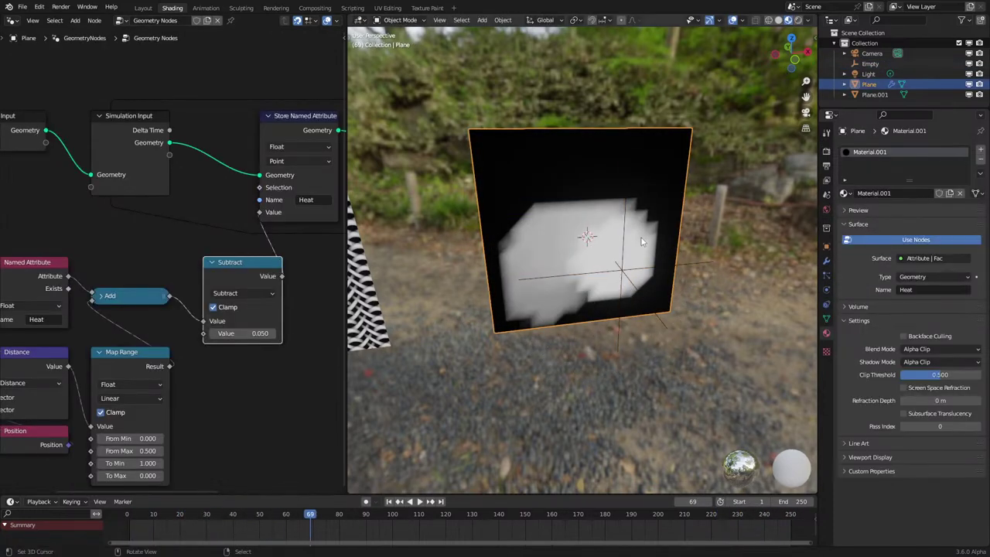
{"action": "scroll", "coordinate": [221, 301], "scroll_direction": "up", "scroll_amount": 1}
{"action": "middle_click_drag", "start_coordinate": [220, 302], "coordinate": [141, 347]}
{"action": "left_click_drag", "start_coordinate": [208, 325], "coordinate": [236, 336]}
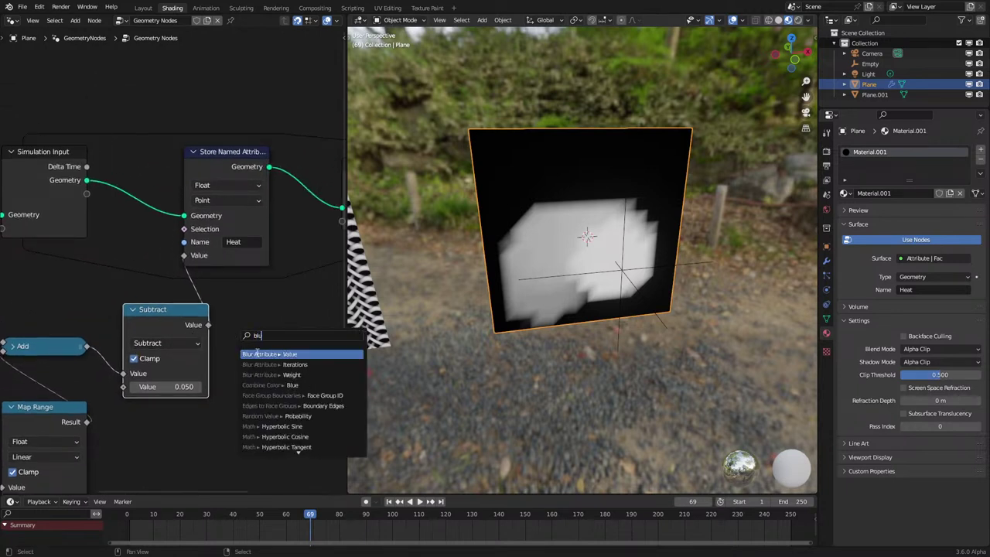
{"action": "left_click", "coordinate": [258, 353]}
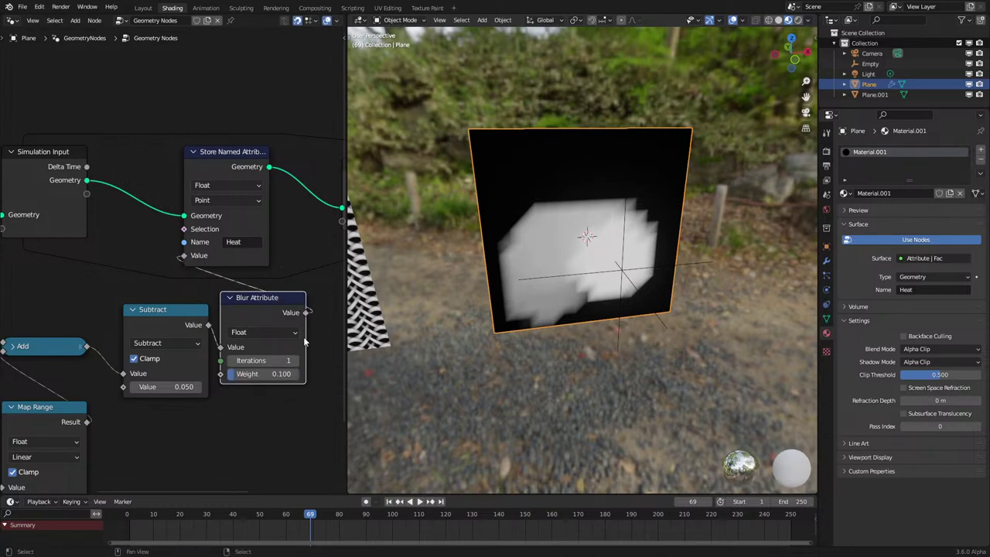
Play the simulation and move the empty across the plane to examine the blurred heat trail.
{"action": "key", "text": "space"}
{"action": "right_click", "coordinate": [654, 312]}
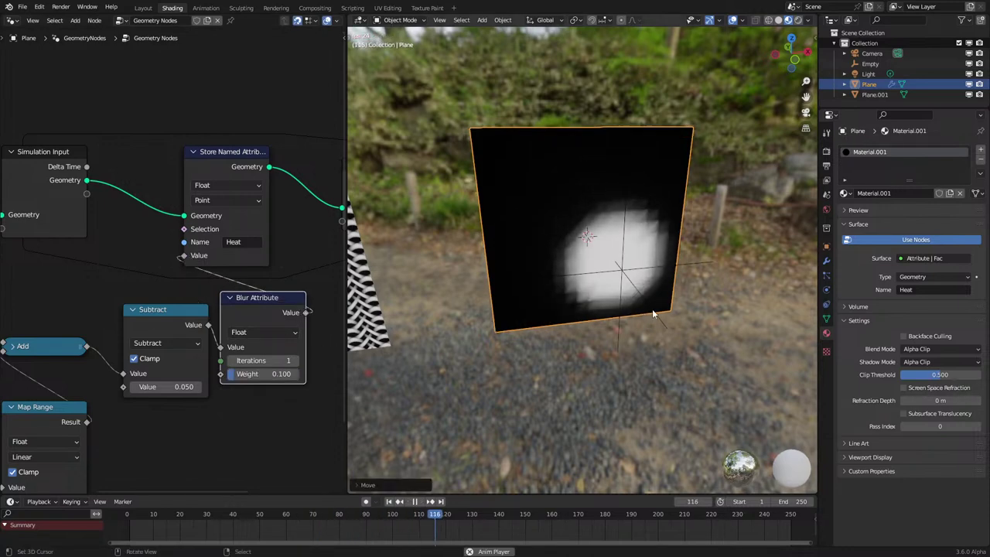
{"action": "key", "text": "g"}
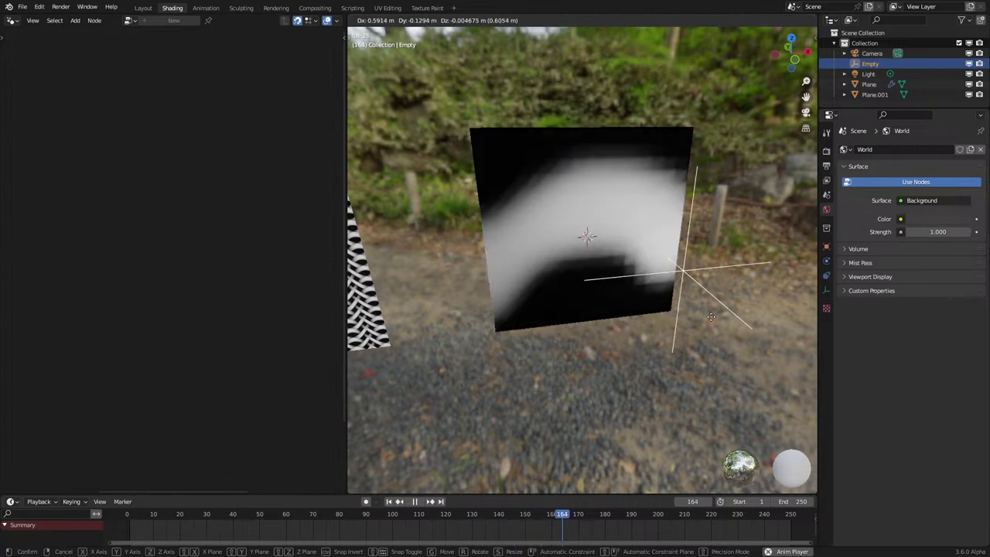
{"action": "left_click", "coordinate": [653, 309]}
{"action": "key", "text": "space"}
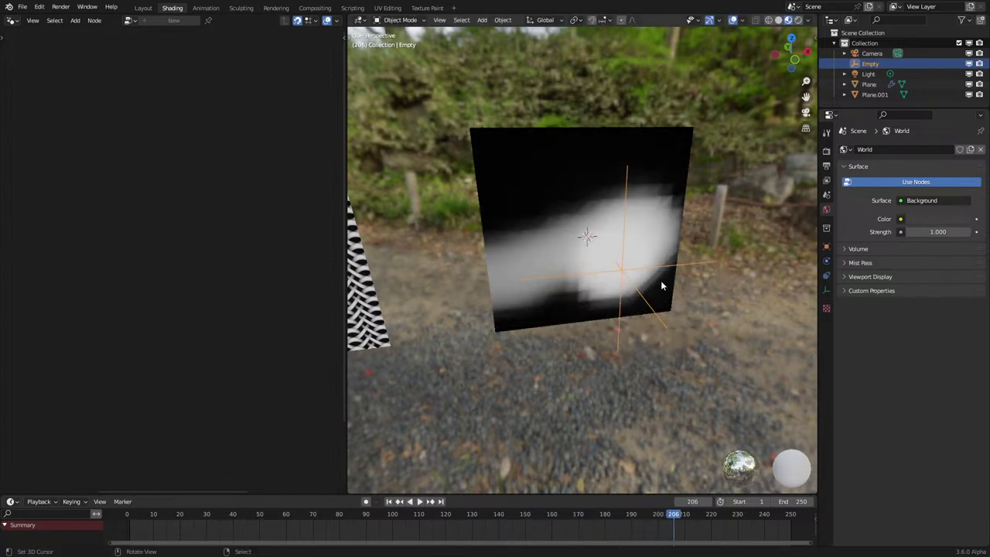
Set the plane's Subtract node value to 0.025 and restart the simulation near the beginning of the timeline.
{"action": "right_click", "coordinate": [659, 284]}
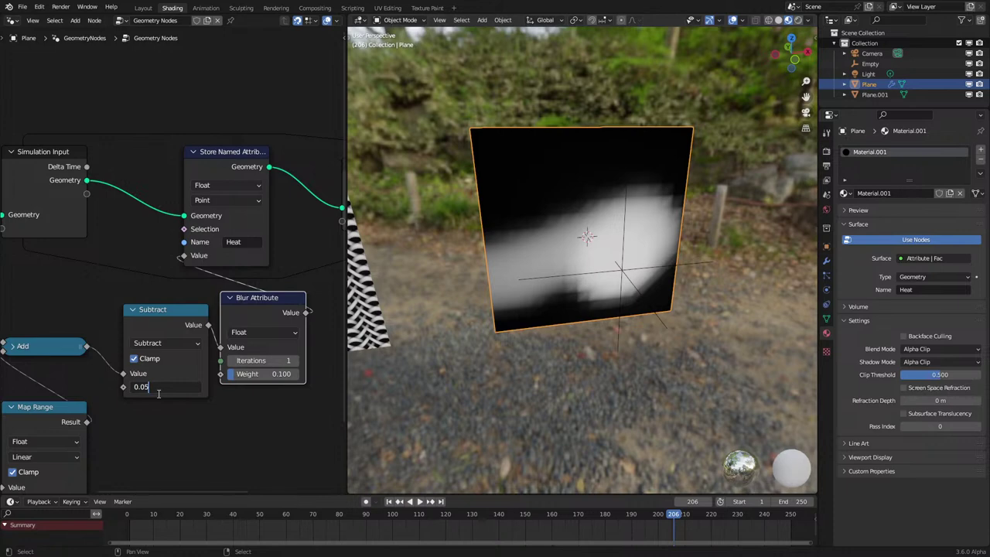
{"action": "left_click", "coordinate": [123, 529]}
{"action": "key", "text": "space"}
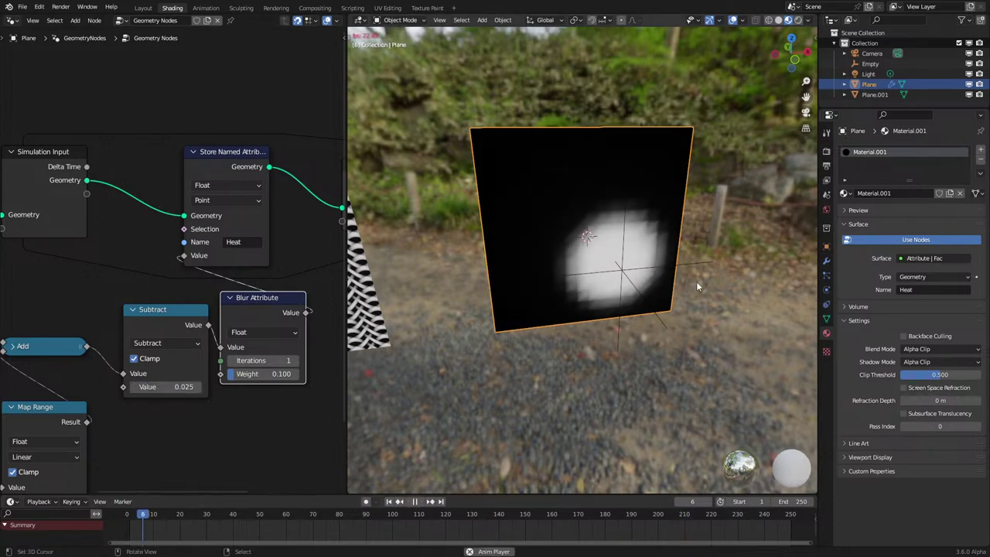
Move the empty over the plane during playback to check the fade, then reset the plane's location.
{"action": "right_click", "coordinate": [658, 314]}
{"action": "key", "text": "g"}
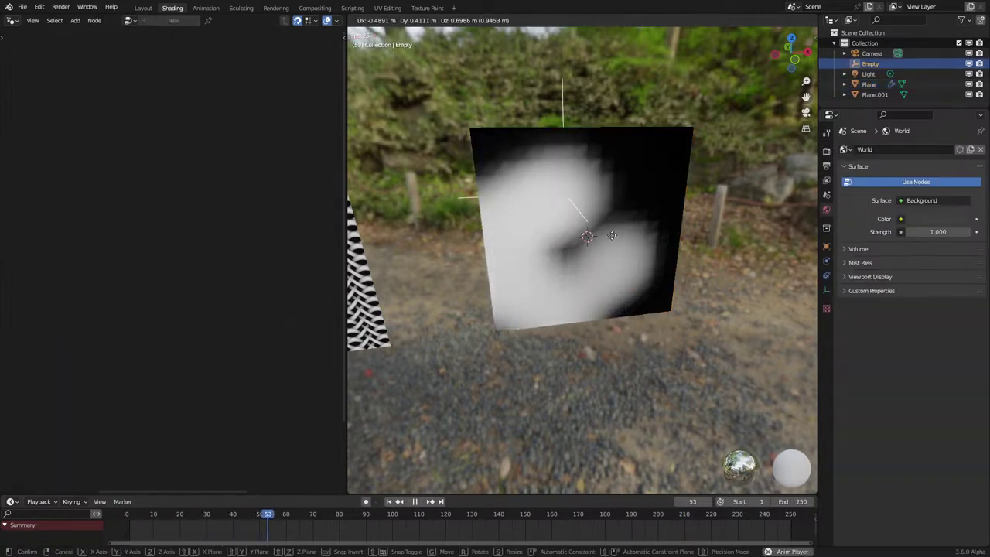
{"action": "left_click", "coordinate": [600, 332]}
{"action": "key", "text": "space"}
{"action": "right_click", "coordinate": [652, 255]}
{"action": "key", "text": "alt+g"}
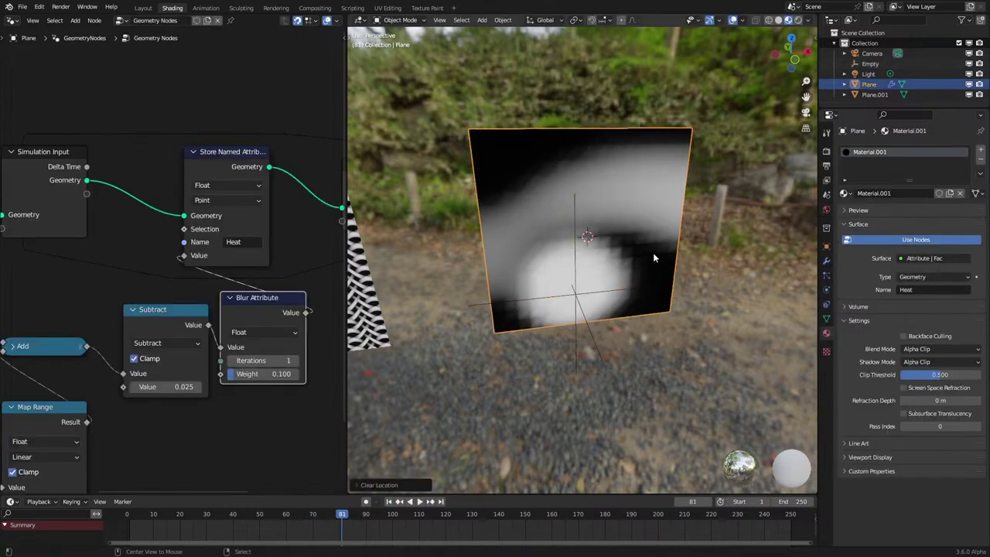
Join the empty's info, Distance, Position and Map Range nodes in a frame and move the frame down.
{"action": "scroll", "coordinate": [166, 255], "scroll_direction": "down", "scroll_amount": 3}
{"action": "middle_click_drag", "start_coordinate": [70, 353], "coordinate": [116, 332]}
{"action": "scroll", "coordinate": [244, 292], "scroll_direction": "up", "scroll_amount": 2}
{"action": "left_click_drag", "start_coordinate": [237, 285], "coordinate": [225, 275]}
{"action": "scroll", "coordinate": [171, 324], "scroll_direction": "down", "scroll_amount": 7}
{"action": "left_click_drag", "start_coordinate": [66, 365], "coordinate": [247, 265]}
{"action": "left_click", "coordinate": [162, 354]}
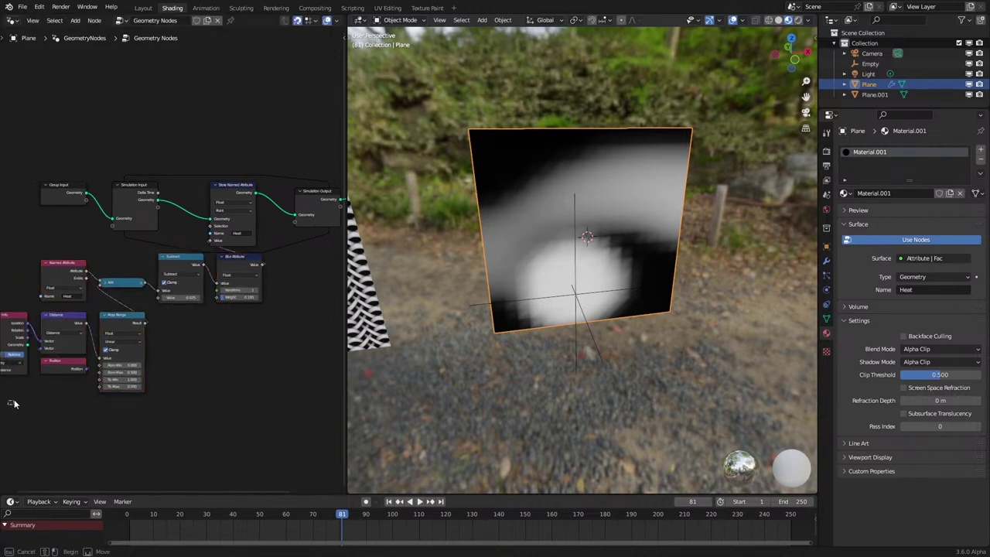
{"action": "left_click_drag", "start_coordinate": [11, 405], "coordinate": [119, 339]}
{"action": "key", "text": "ctrl+j"}
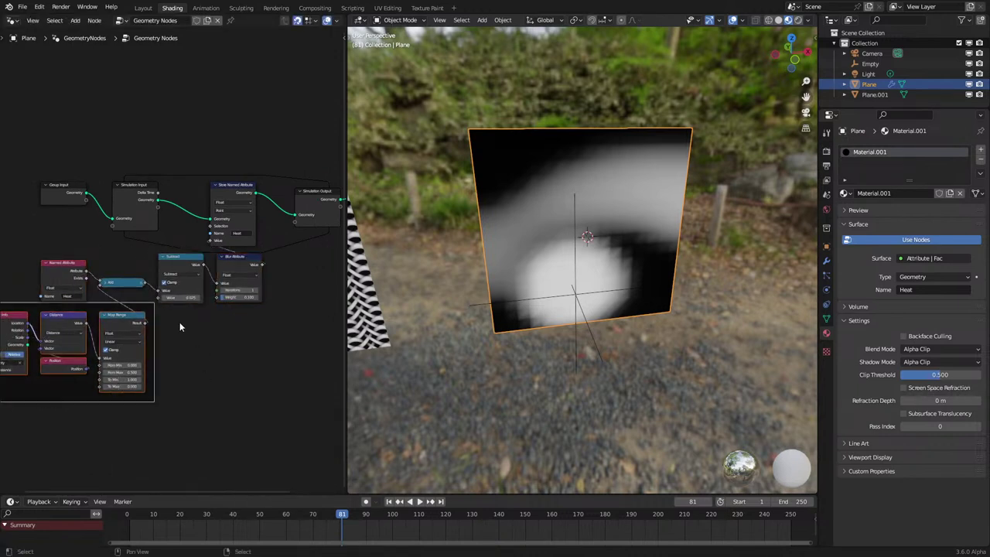
{"action": "left_click_drag", "start_coordinate": [138, 304], "coordinate": [132, 331]}
Lower the collapsed Add node and place the Heat Named Attribute node directly above it.
{"action": "scroll", "coordinate": [132, 308], "scroll_direction": "up", "scroll_amount": 5}
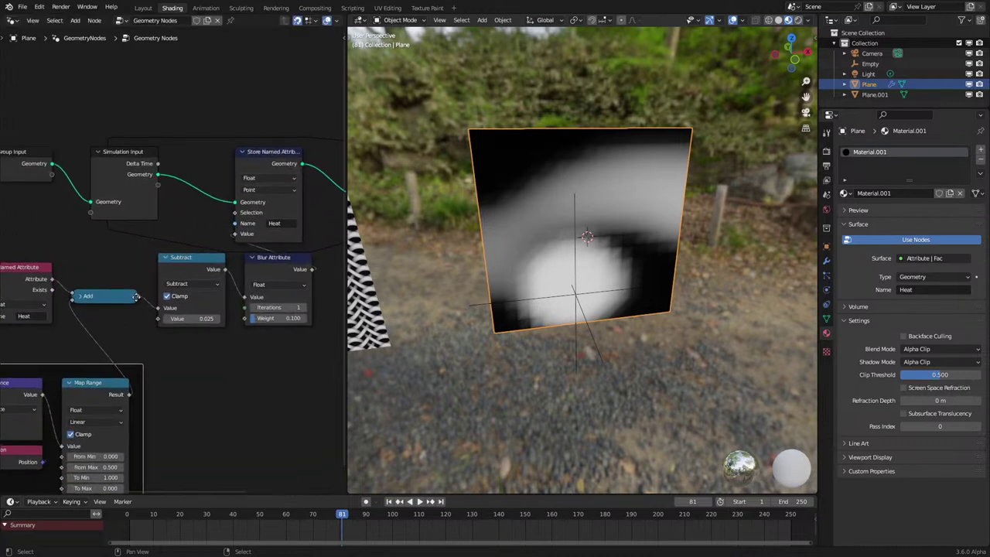
{"action": "middle_click_drag", "start_coordinate": [86, 287], "coordinate": [107, 291]}
{"action": "scroll", "coordinate": [106, 290], "scroll_direction": "down", "scroll_amount": 1}
{"action": "left_click_drag", "start_coordinate": [123, 296], "coordinate": [120, 311]}
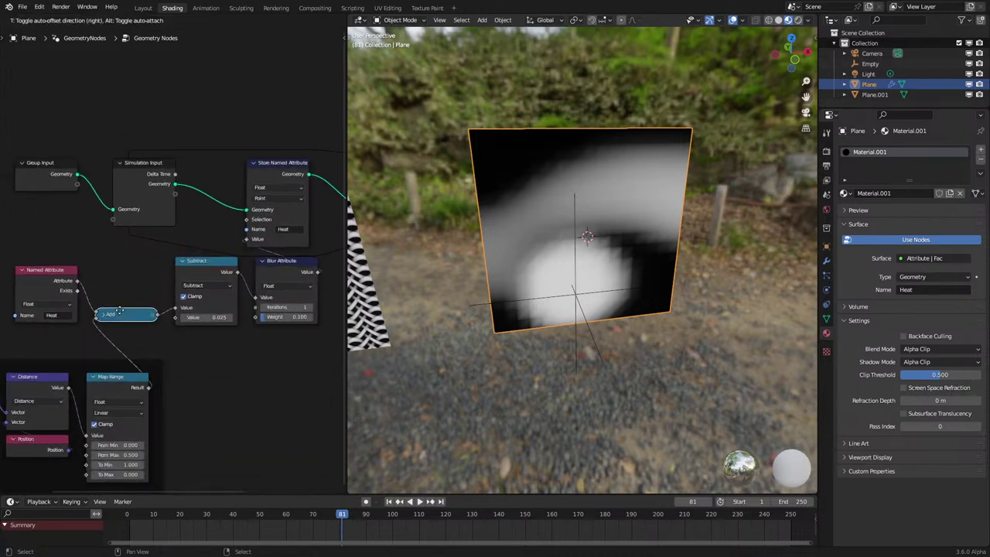
{"action": "left_click_drag", "start_coordinate": [59, 274], "coordinate": [135, 254]}
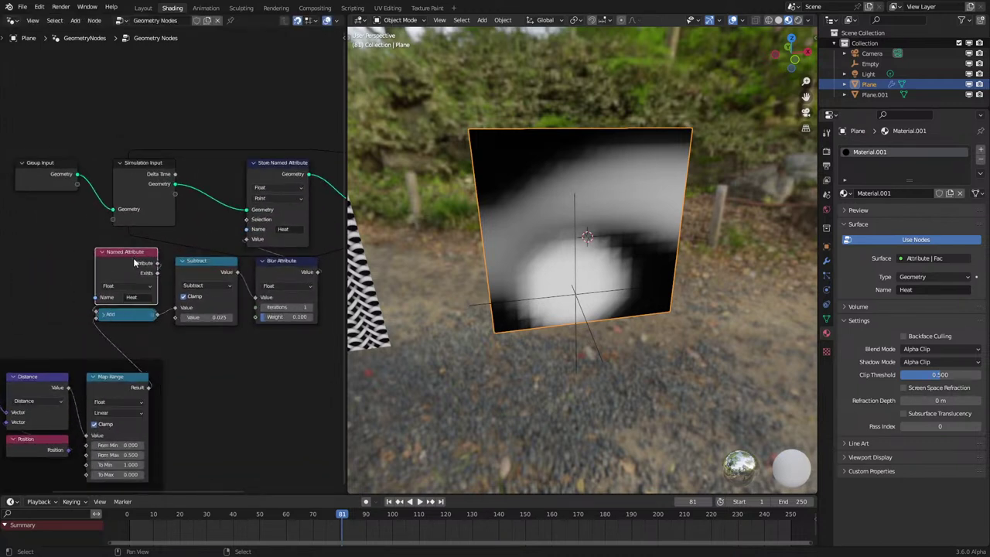
Switch the node area to the Shader Editor to show the plane's material nodes.
{"action": "left_click", "coordinate": [13, 20]}
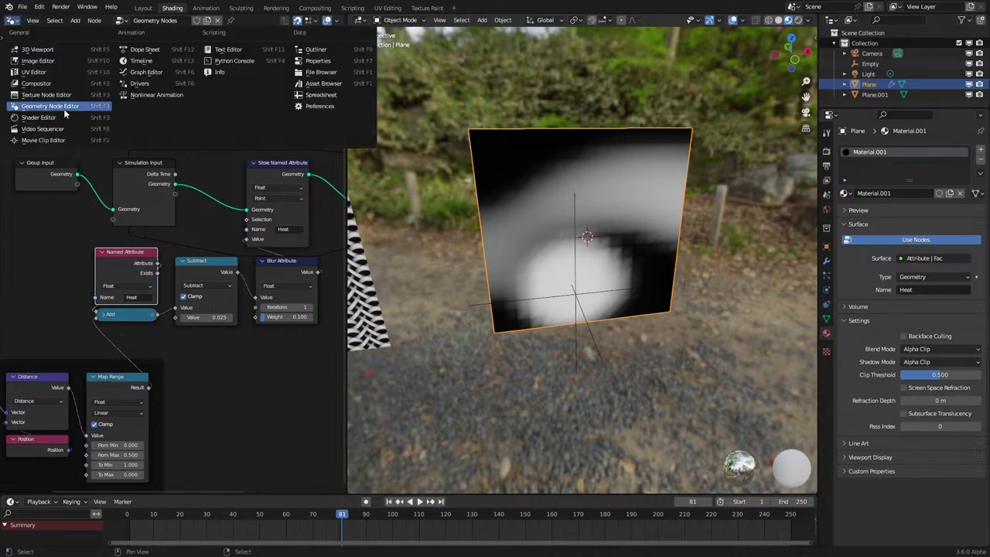
{"action": "left_click", "coordinate": [67, 108]}
{"action": "left_click", "coordinate": [12, 21]}
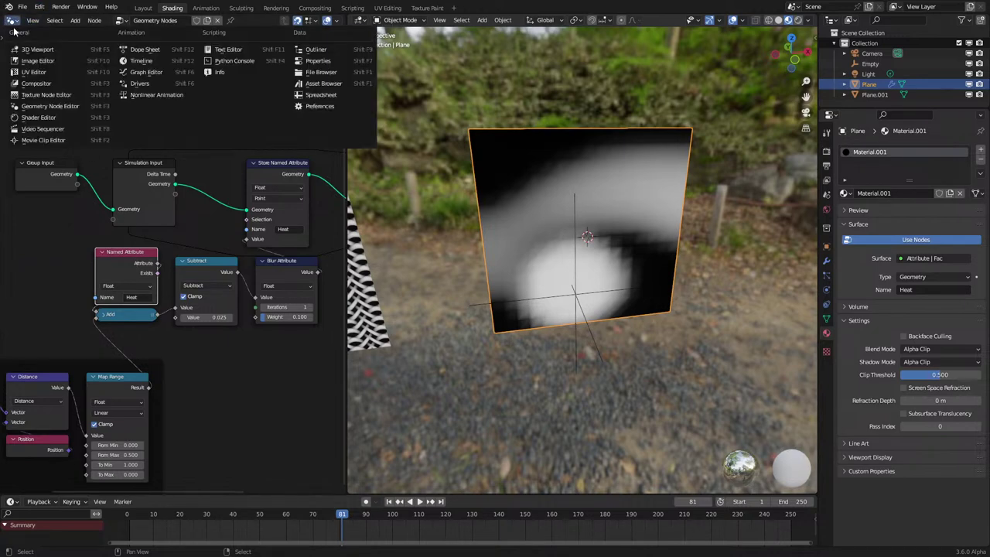
{"action": "left_click", "coordinate": [49, 117]}
{"action": "middle_click_drag", "start_coordinate": [224, 398], "coordinate": [181, 325]}
{"action": "scroll", "coordinate": [182, 328], "scroll_direction": "up", "scroll_amount": 2}
Hide the unused sockets of the Heat Attribute node and place it beside the Principled BSDF's upper inputs.
{"action": "left_click_drag", "start_coordinate": [144, 356], "coordinate": [62, 92]}
{"action": "middle_click_drag", "start_coordinate": [115, 107], "coordinate": [115, 213]}
{"action": "key", "text": "ctrl+h"}
{"action": "scroll", "coordinate": [99, 193], "scroll_direction": "up", "scroll_amount": 2}
{"action": "key", "text": "g"}
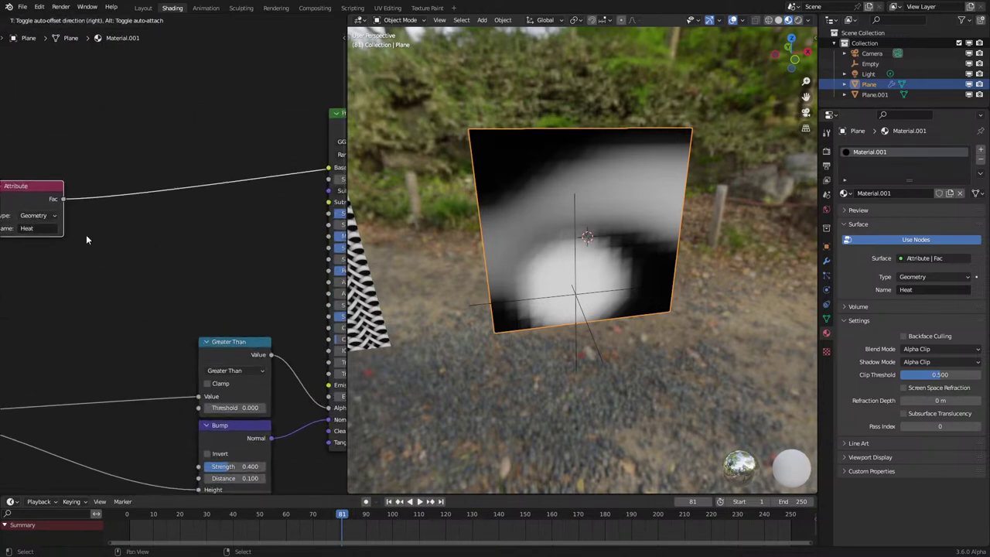
{"action": "left_click", "coordinate": [86, 234]}
Connect the Principled BSDF back to the material output in place of the Heat attribute preview.
{"action": "scroll", "coordinate": [113, 235], "scroll_direction": "down", "scroll_amount": 2}
{"action": "scroll", "coordinate": [142, 296], "scroll_direction": "up", "scroll_amount": 1}
{"action": "scroll", "coordinate": [159, 302], "scroll_direction": "down", "scroll_amount": 2}
{"action": "middle_click_drag", "start_coordinate": [166, 308], "coordinate": [153, 275]}
{"action": "scroll", "coordinate": [154, 275], "scroll_direction": "up", "scroll_amount": 1}
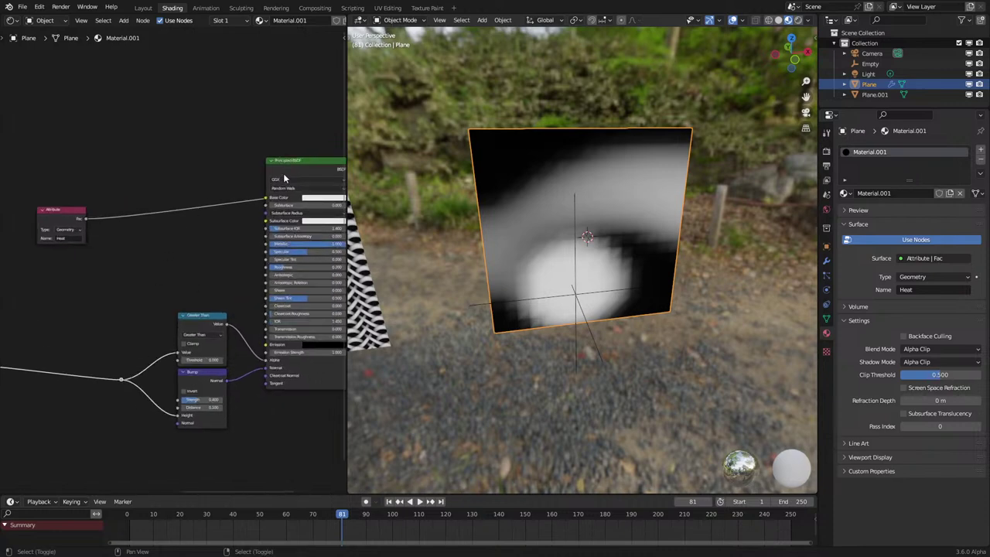
{"action": "left_click", "coordinate": [332, 161], "text": "ctrl+shift"}
{"action": "scroll", "coordinate": [210, 220], "scroll_direction": "up", "scroll_amount": 3}
{"action": "scroll", "coordinate": [157, 264], "scroll_direction": "down", "scroll_amount": 1}
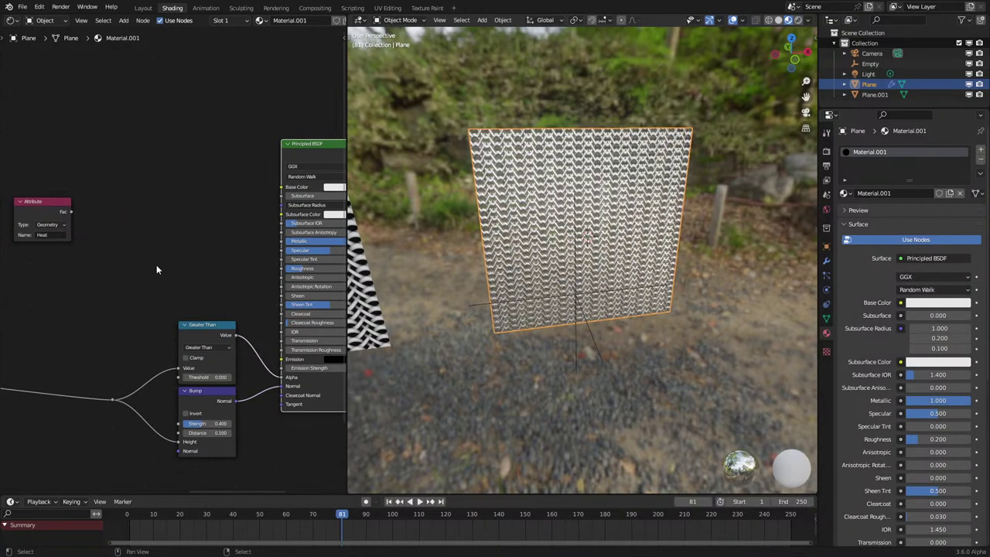
Add a Map Range node fed by the Heat Attribute's Fac and connect its Result to Emission Strength.
{"action": "scroll", "coordinate": [156, 265], "scroll_direction": "up", "scroll_amount": 1}
{"action": "left_click_drag", "start_coordinate": [62, 206], "coordinate": [133, 204]}
{"action": "left_click", "coordinate": [61, 202]}
{"action": "type", "text": "ma"}
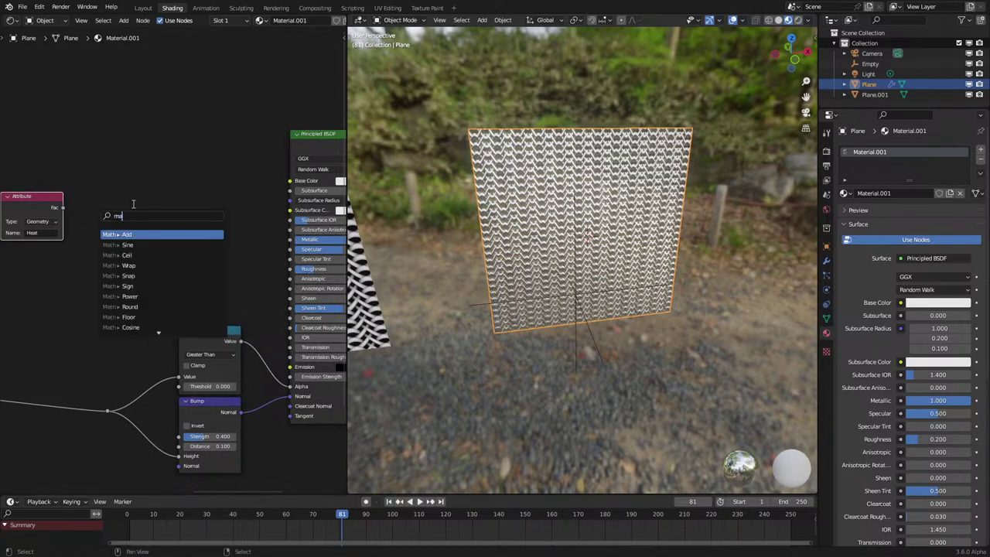
{"action": "type", "text": "p"}
{"action": "key", "text": "Return"}
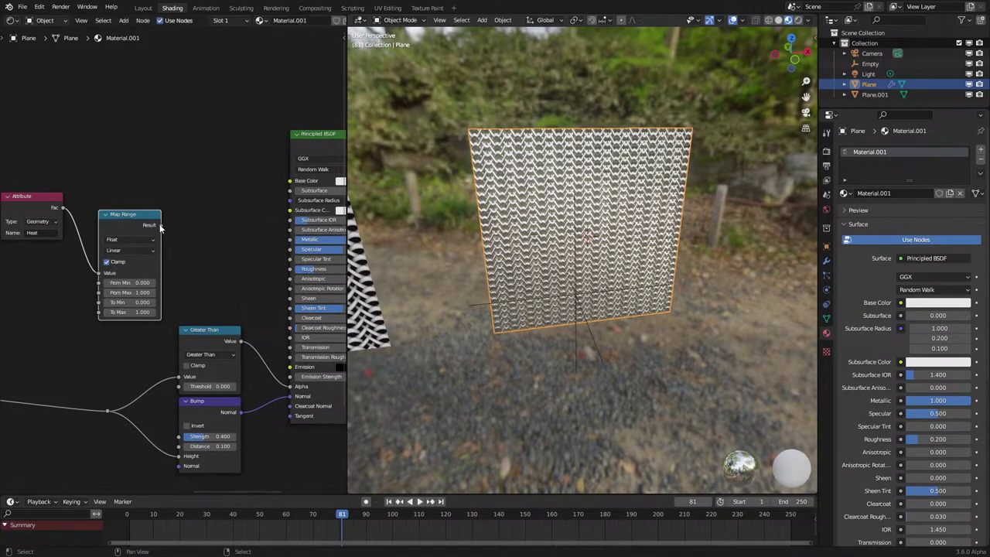
{"action": "left_click_drag", "start_coordinate": [302, 379], "coordinate": [302, 379]}
{"action": "middle_click_drag", "start_coordinate": [340, 374], "coordinate": [295, 372]}
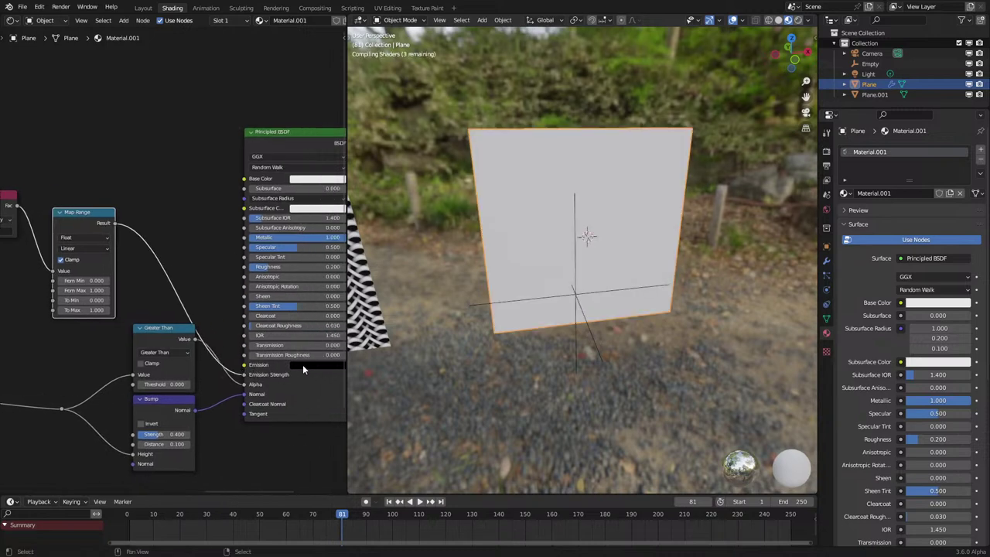
Set the Principled BSDF's Emission color to orange and the Map Range's To Max to 34.
{"action": "left_click", "coordinate": [302, 365]}
{"action": "scroll", "coordinate": [307, 294], "scroll_direction": "up", "scroll_amount": 3}
{"action": "scroll", "coordinate": [307, 296], "scroll_direction": "up", "scroll_amount": 16}
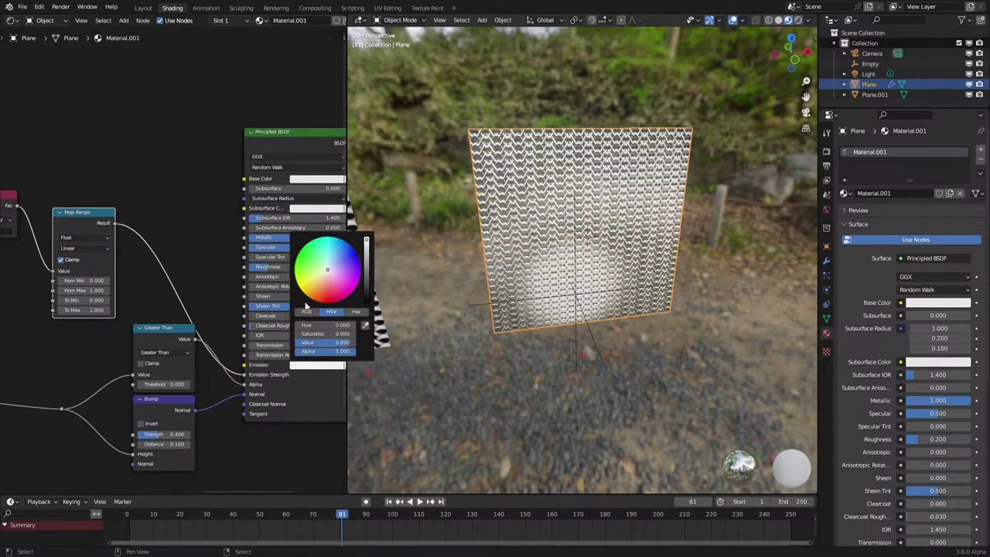
{"action": "left_click", "coordinate": [326, 287]}
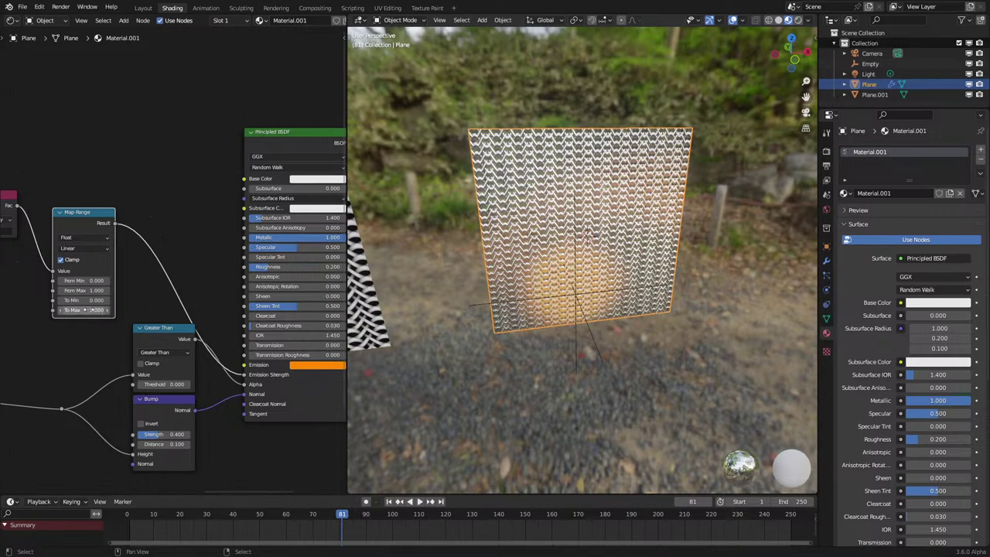
{"action": "left_click_drag", "start_coordinate": [89, 311], "coordinate": [345, 310]}
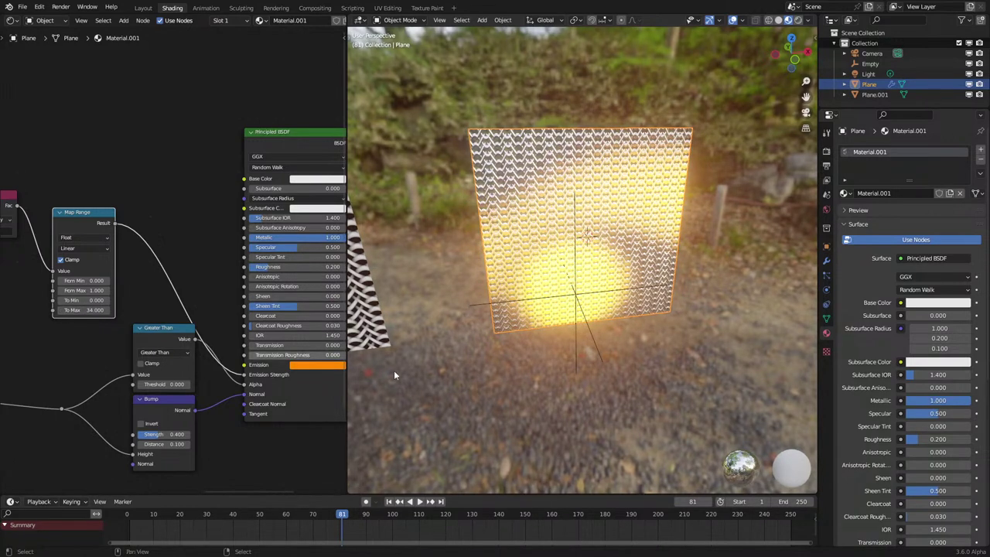
Play the simulation while moving the empty to examine the orange glow on the chain mesh.
{"action": "key", "text": "space"}
{"action": "left_click", "coordinate": [597, 332]}
{"action": "key", "text": "g"}
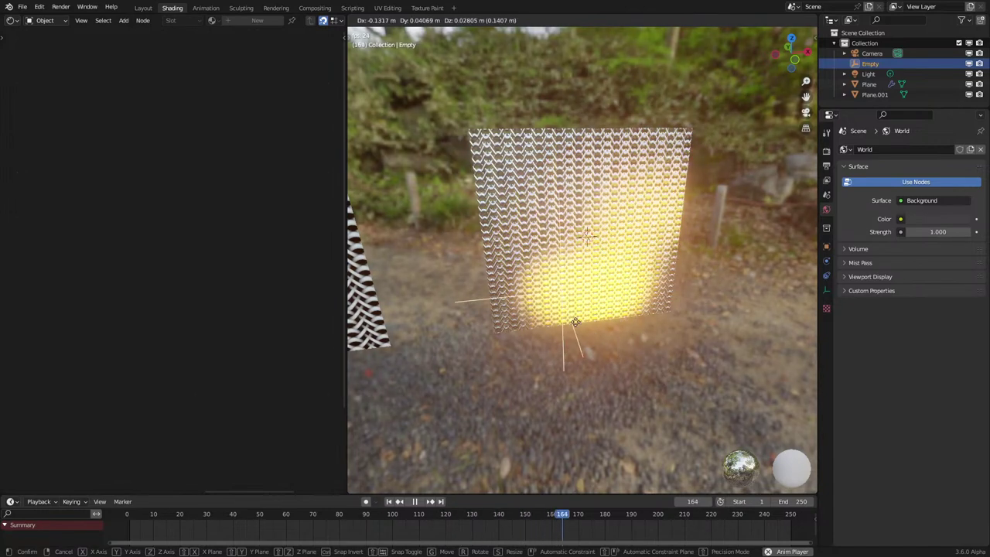
{"action": "left_click", "coordinate": [620, 316]}
Align the plane material's Heat Attribute node with the Map Range and move both above the Greater Than node.
{"action": "left_click", "coordinate": [628, 234]}
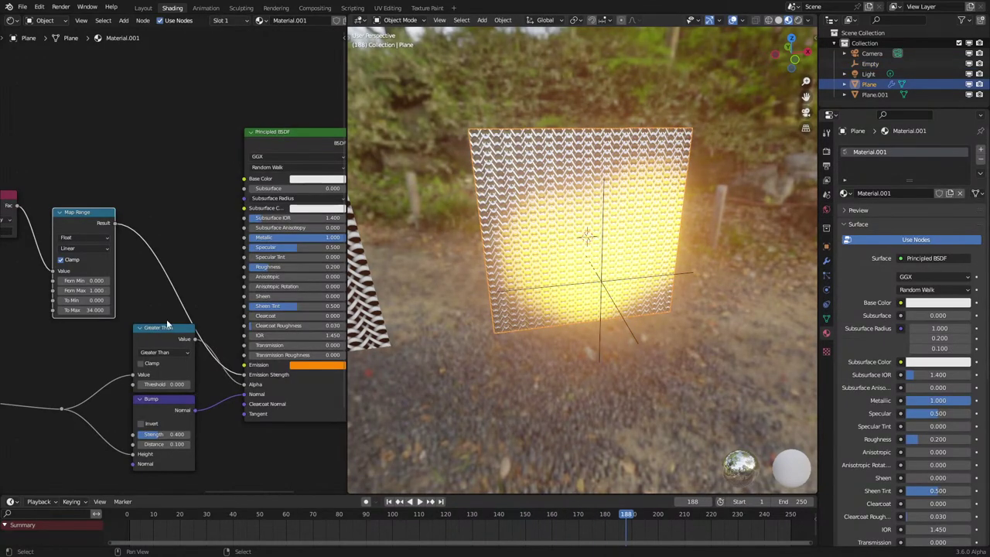
{"action": "middle_click_drag", "start_coordinate": [53, 192], "coordinate": [146, 216]}
{"action": "left_click_drag", "start_coordinate": [78, 219], "coordinate": [94, 244]}
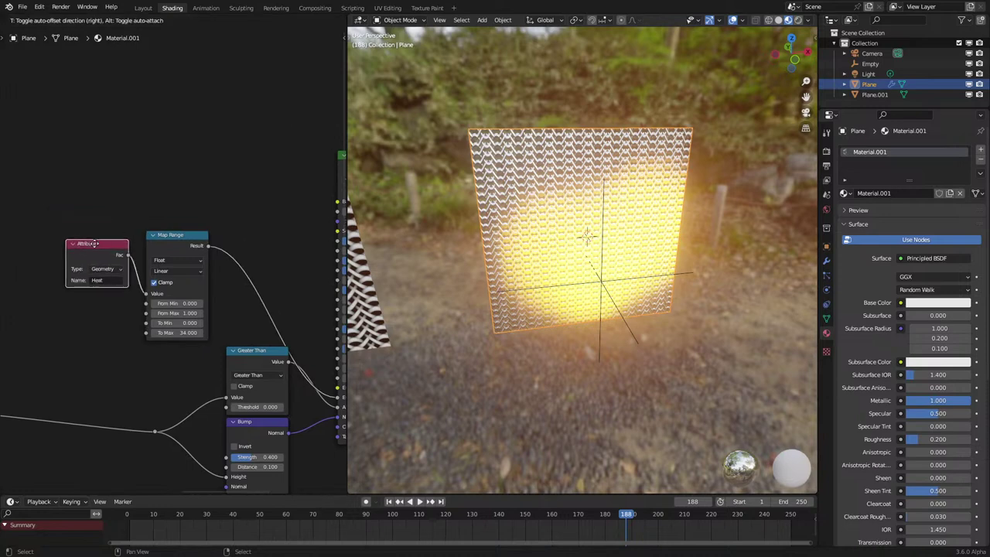
{"action": "left_click_drag", "start_coordinate": [98, 203], "coordinate": [185, 292]}
{"action": "key", "text": "g"}
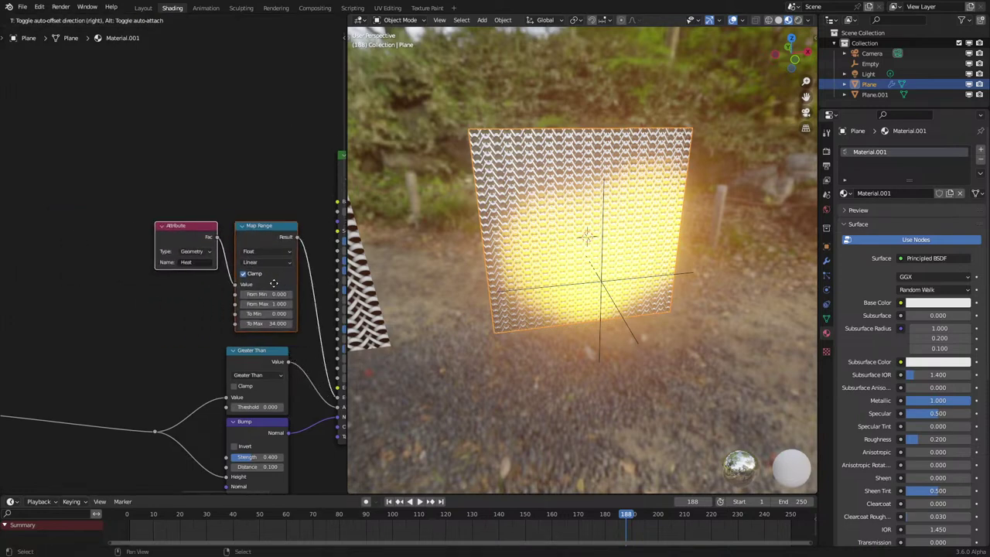
{"action": "left_click", "coordinate": [258, 279]}
Duplicate the Heat Attribute and Map Range pair below the Bump node, then shift Greater Than and Bump left.
{"action": "scroll", "coordinate": [186, 263], "scroll_direction": "down", "scroll_amount": 4}
{"action": "middle_click_drag", "start_coordinate": [186, 265], "coordinate": [206, 211]}
{"action": "key", "text": "shift+d"}
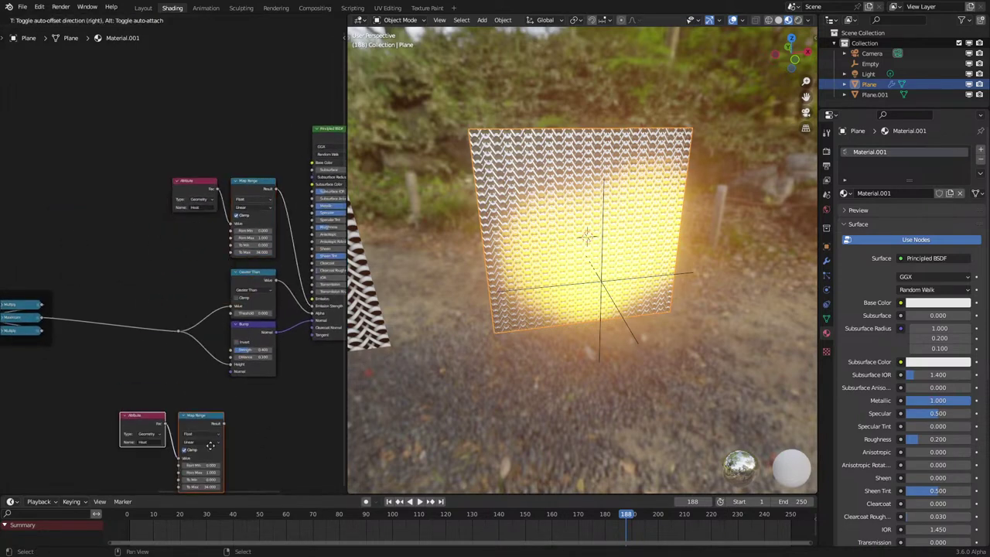
{"action": "left_click", "coordinate": [218, 451]}
{"action": "left_click_drag", "start_coordinate": [160, 311], "coordinate": [253, 372]}
{"action": "key", "text": "g"}
{"action": "left_click", "coordinate": [203, 373]}
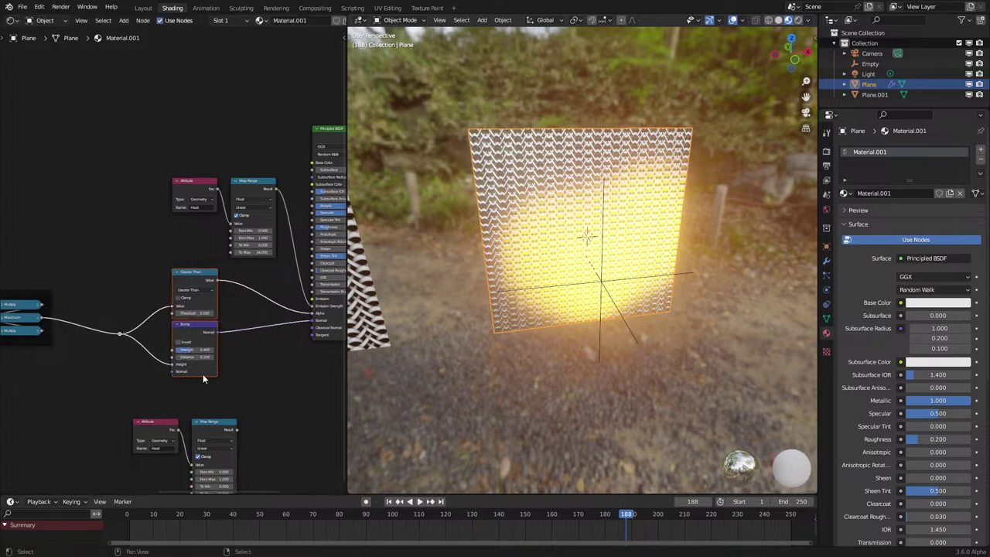
Insert a Math node set to Multiply between the Greater Than node and the Principled BSDF's Alpha.
{"action": "scroll", "coordinate": [215, 324], "scroll_direction": "up", "scroll_amount": 5}
{"action": "middle_click_drag", "start_coordinate": [215, 324], "coordinate": [171, 332]}
{"action": "key", "text": "q"}
{"action": "left_click", "coordinate": [172, 390]}
{"action": "left_click", "coordinate": [231, 392]}
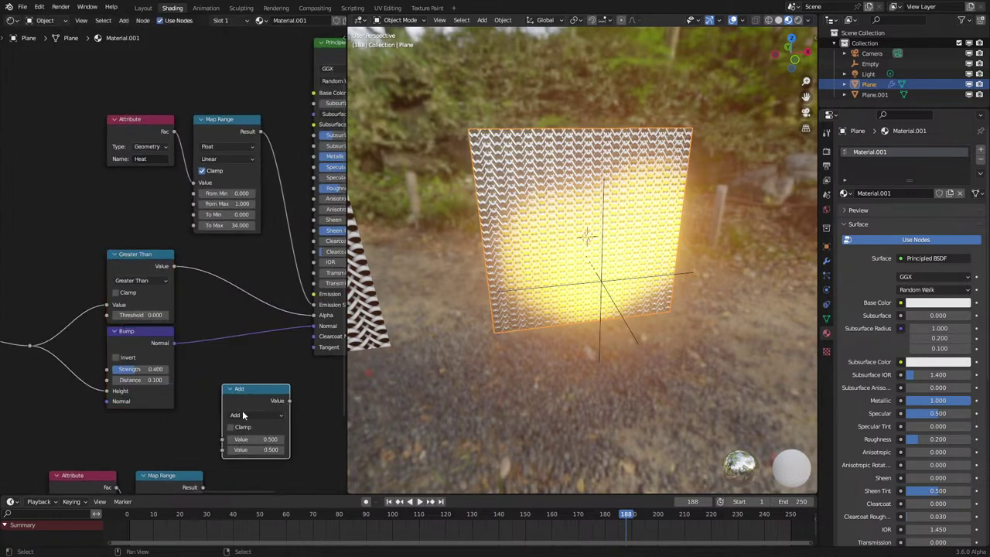
{"action": "left_click", "coordinate": [252, 418]}
{"action": "key", "text": "m"}
{"action": "key", "text": "g"}
{"action": "left_click", "coordinate": [233, 268]}
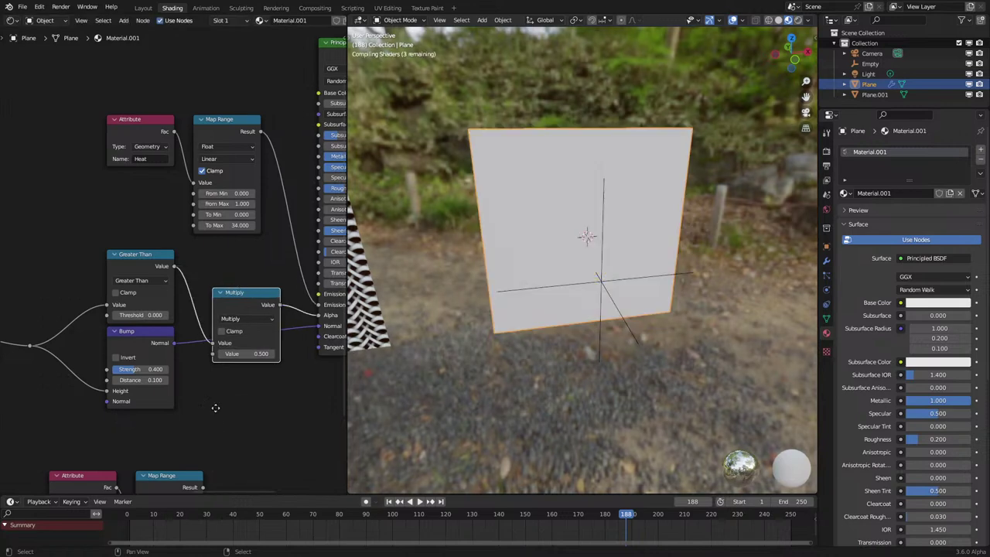
Connect the duplicated Map Range to the Multiply node's second value, with To Min 1 and To Max 0.
{"action": "middle_click_drag", "start_coordinate": [215, 407], "coordinate": [213, 342]}
{"action": "left_click_drag", "start_coordinate": [202, 423], "coordinate": [211, 290]}
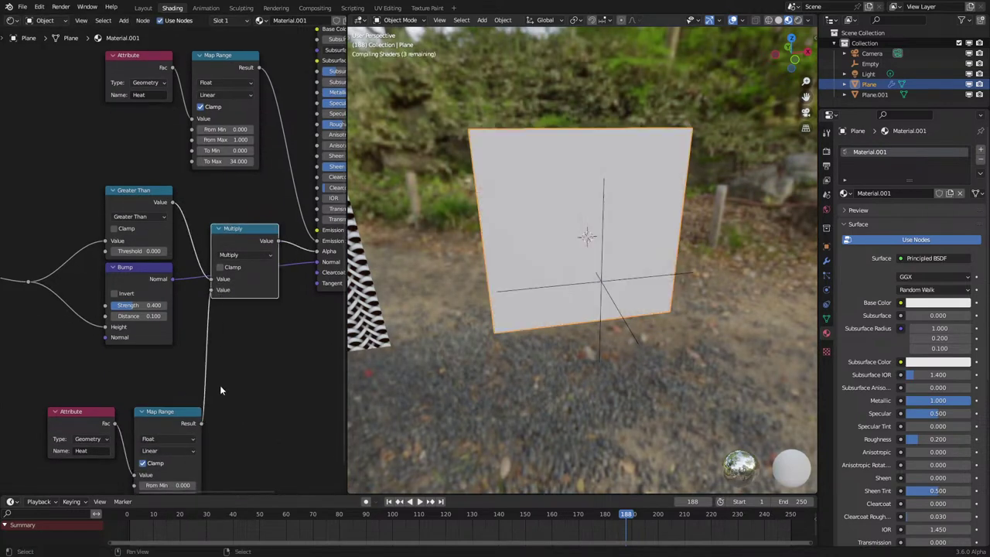
{"action": "middle_click_drag", "start_coordinate": [220, 385], "coordinate": [241, 287]}
{"action": "double_click", "coordinate": [190, 418]}
{"action": "type", "text": "0"}
{"action": "key", "text": "Return"}
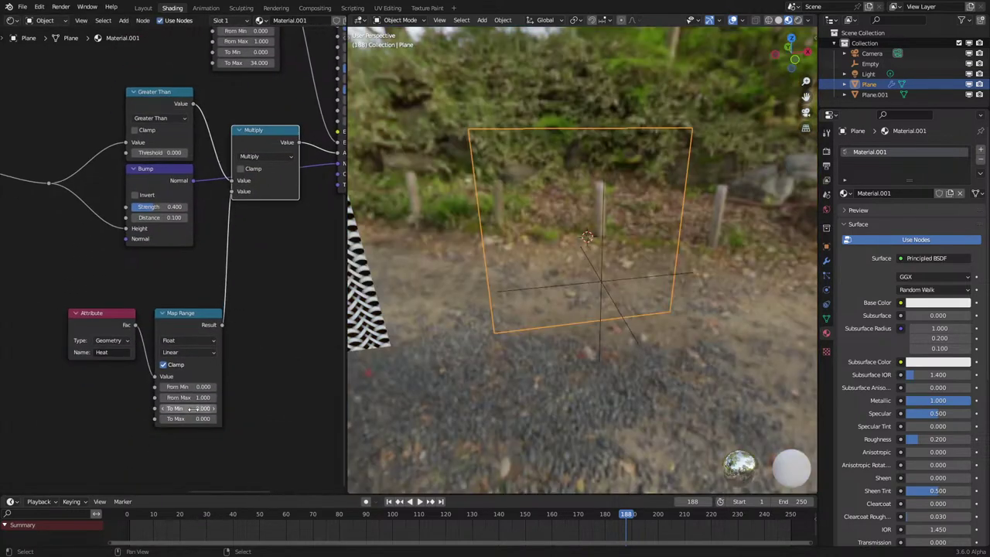
{"action": "double_click", "coordinate": [193, 408]}
{"action": "type", "text": "1"}
{"action": "key", "text": "Return"}
Play the simulation and move the empty across the chain mesh to test the burn-away, ending with the plane selected.
{"action": "key", "text": "space"}
{"action": "left_click", "coordinate": [623, 329]}
{"action": "scroll", "coordinate": [623, 328], "scroll_direction": "up", "scroll_amount": 2}
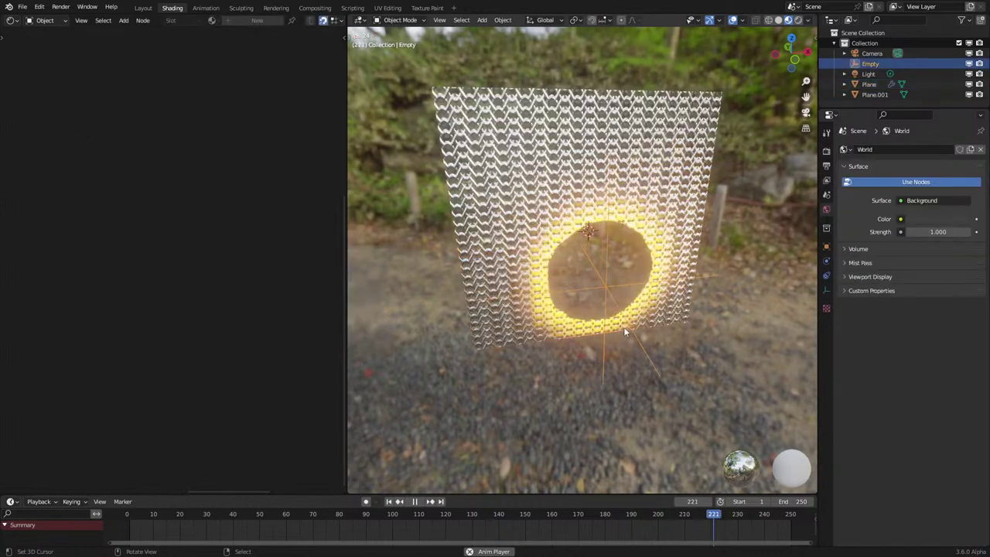
{"action": "middle_click_drag", "start_coordinate": [623, 327], "coordinate": [602, 339]}
{"action": "key", "text": "g"}
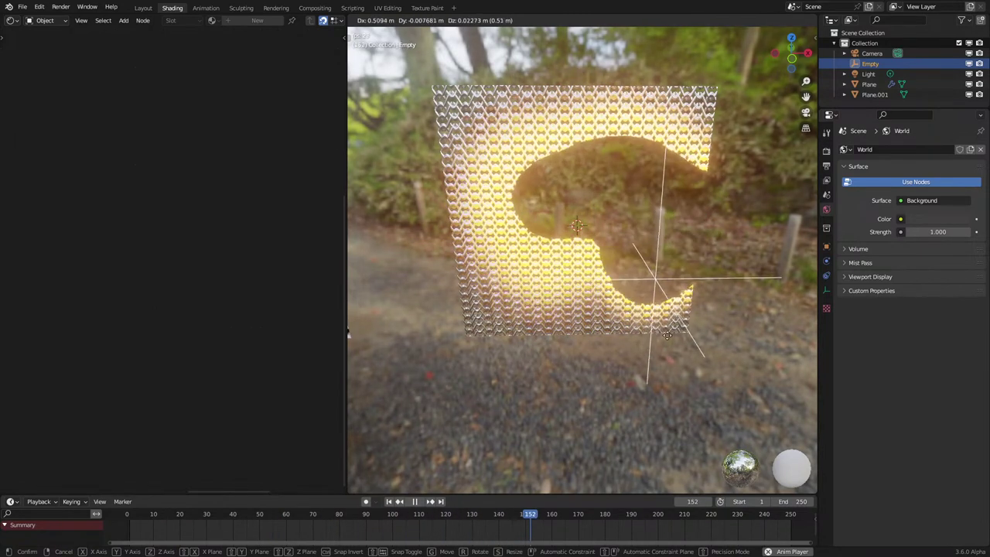
{"action": "left_click", "coordinate": [592, 304]}
{"action": "key", "text": "space"}
{"action": "left_click", "coordinate": [631, 317]}
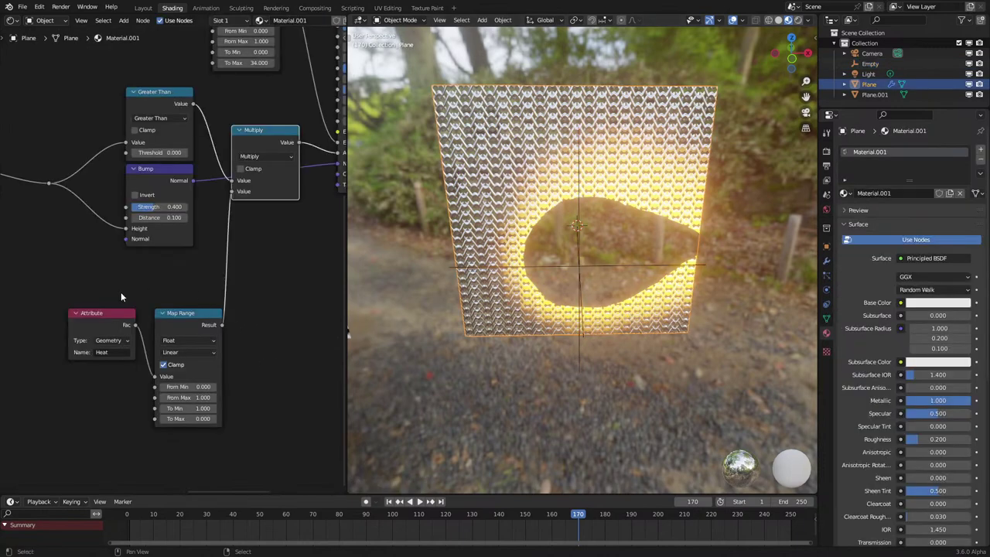
Shift the lower Heat Attribute and Map Range pair right, and move the Attribute back left to open a gap between them.
{"action": "left_click_drag", "start_coordinate": [121, 296], "coordinate": [256, 305]}
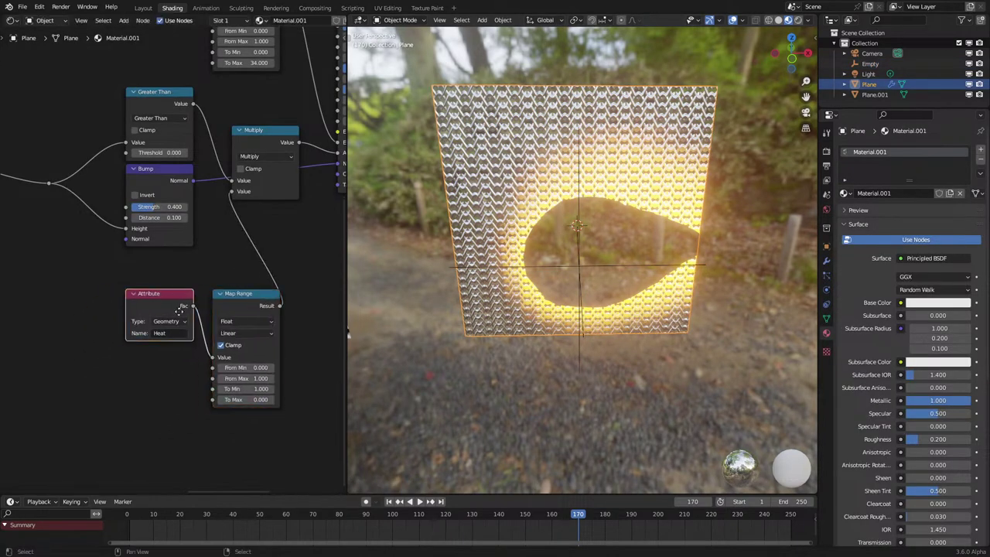
{"action": "middle_click_drag", "start_coordinate": [179, 310], "coordinate": [291, 363]}
{"action": "left_click_drag", "start_coordinate": [266, 362], "coordinate": [113, 380]}
Insert a Mix color node between the lower Heat Attribute and Map Range, with its blending mode set to Linear Light.
{"action": "key", "text": "q"}
{"action": "left_click", "coordinate": [132, 348]}
{"action": "left_click", "coordinate": [194, 350]}
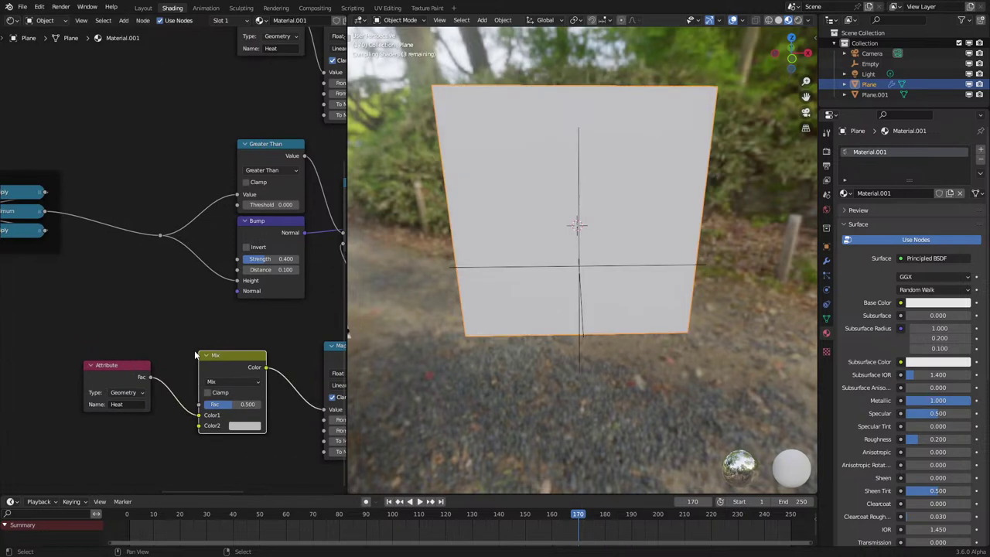
{"action": "left_click", "coordinate": [232, 386]}
{"action": "left_click", "coordinate": [223, 249]}
Connect the chain pattern's reroute to the Mix node's Color2, set Fac to 0.400, and inspect the hole's edge up close.
{"action": "left_click", "coordinate": [160, 233], "text": "shift"}
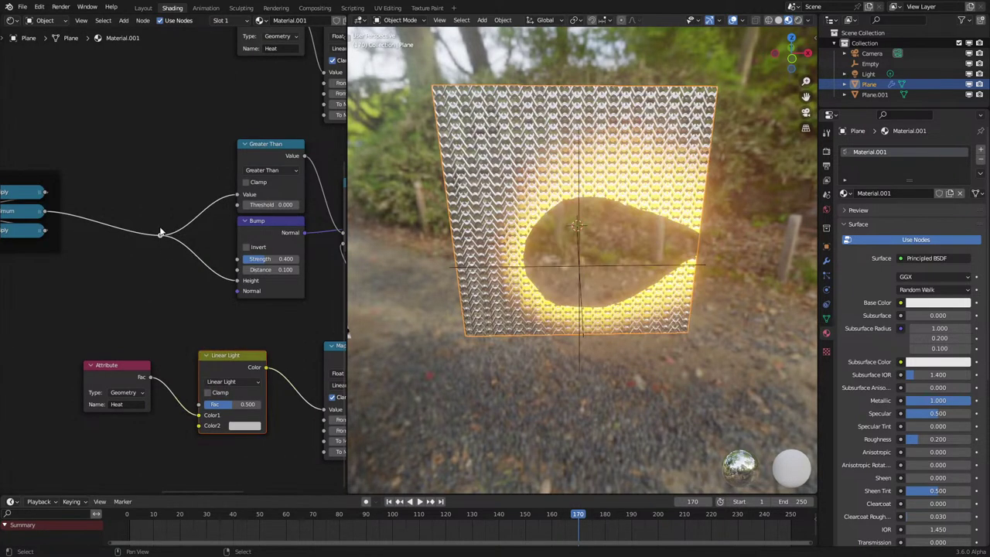
{"action": "mouse_move", "coordinate": [201, 431]}
{"action": "left_mouse_down"}
{"action": "mouse_move", "coordinate": [209, 405]}
{"action": "mouse_move", "coordinate": [226, 404]}
{"action": "left_mouse_up"}
{"action": "scroll", "coordinate": [564, 297], "scroll_direction": "up", "scroll_amount": 4}
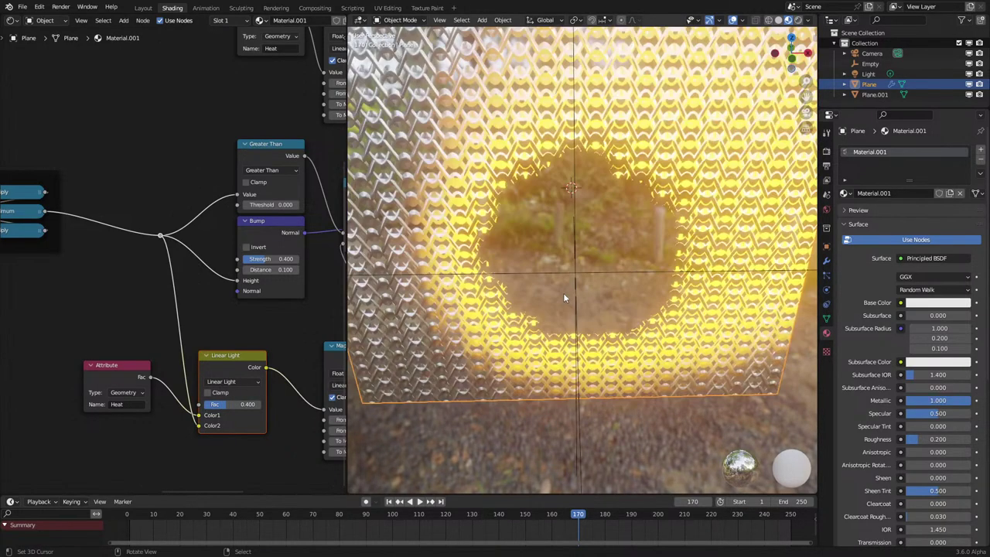
{"action": "scroll", "coordinate": [564, 294], "scroll_direction": "up", "scroll_amount": 1}
{"action": "middle_click_drag", "start_coordinate": [564, 294], "coordinate": [543, 296]}
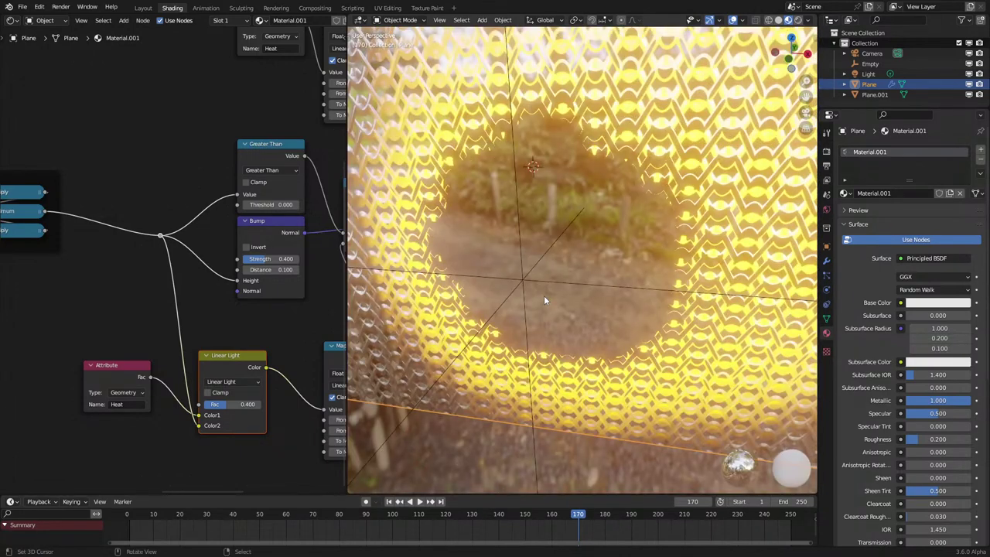
Try the Add blending mode on the Mix node with Fac at about 0.267, checking the hole's edge.
{"action": "left_click", "coordinate": [229, 385]}
{"action": "left_click", "coordinate": [230, 282]}
{"action": "mouse_move", "coordinate": [232, 404]}
{"action": "left_mouse_down"}
{"action": "mouse_move", "coordinate": [209, 404]}
{"action": "mouse_move", "coordinate": [236, 404]}
{"action": "mouse_move", "coordinate": [225, 404]}
{"action": "left_mouse_up"}
{"action": "middle_click_drag", "start_coordinate": [502, 364], "coordinate": [556, 338]}
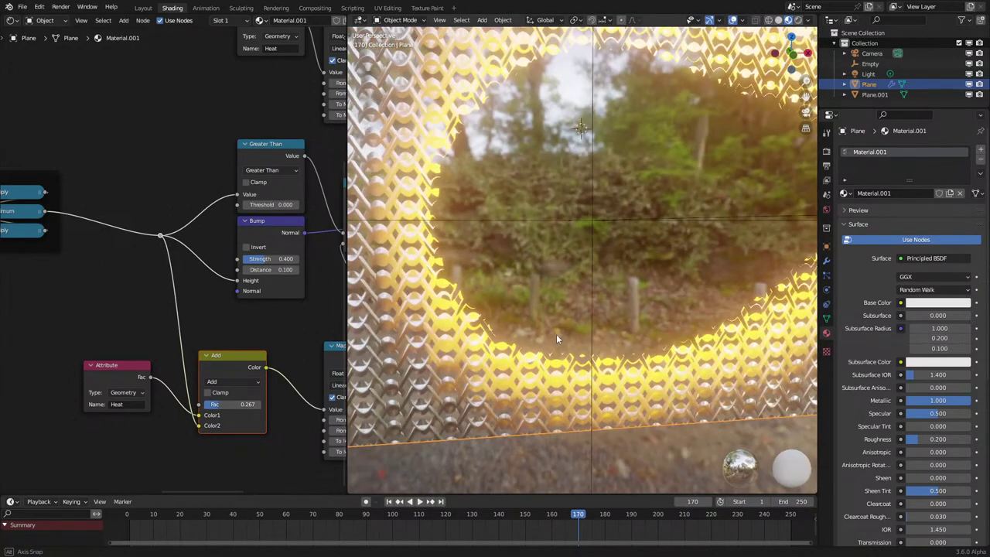
Switch the Mix node's blending mode to Subtract and lower Fac to about 0.088.
{"action": "left_click", "coordinate": [232, 382]}
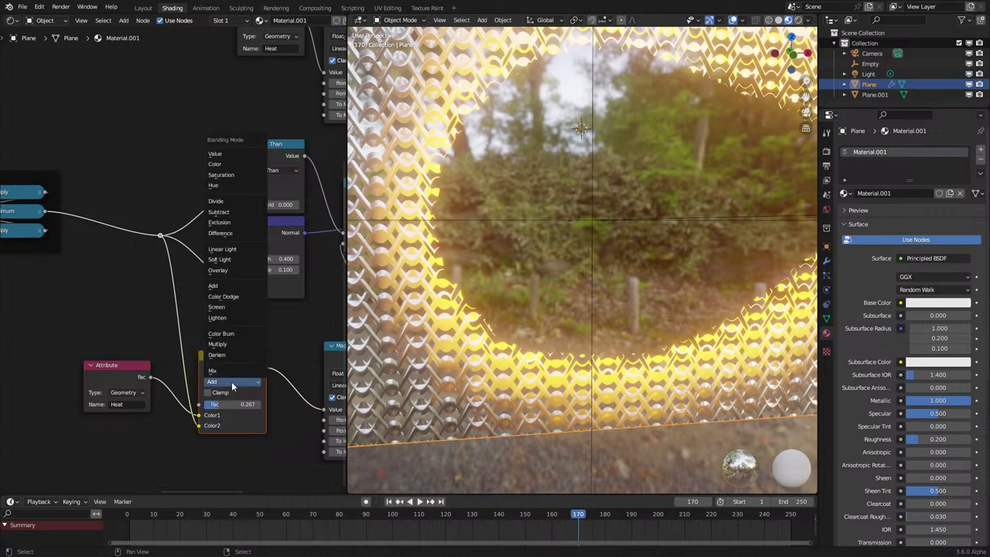
{"action": "left_click", "coordinate": [222, 212]}
{"action": "left_click_drag", "start_coordinate": [219, 405], "coordinate": [212, 404]}
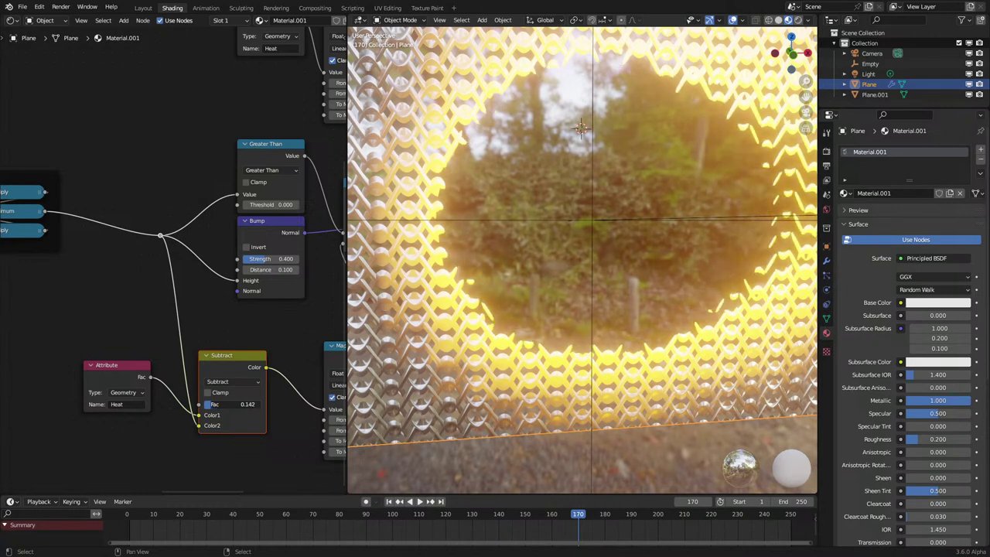
{"action": "scroll", "coordinate": [577, 309], "scroll_direction": "down", "scroll_amount": 3}
{"action": "middle_click_drag", "start_coordinate": [576, 301], "coordinate": [578, 317]}
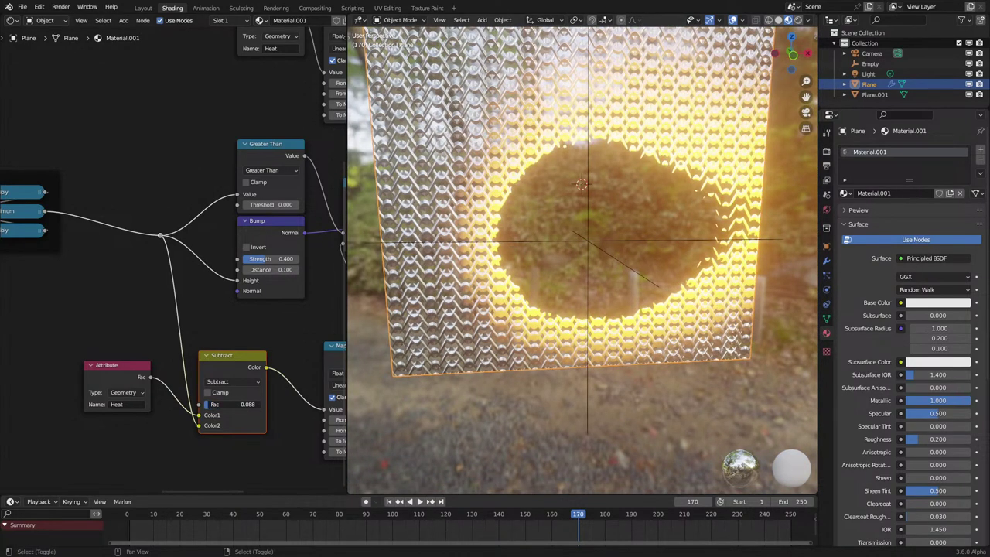
Lower the Subtract node's Fac to about 0.016 and inspect the edge of the burned hole.
{"action": "middle_click_drag", "start_coordinate": [275, 376], "coordinate": [200, 405]}
{"action": "middle_click_drag", "start_coordinate": [640, 280], "coordinate": [612, 286]}
{"action": "scroll", "coordinate": [683, 227], "scroll_direction": "up", "scroll_amount": 4}
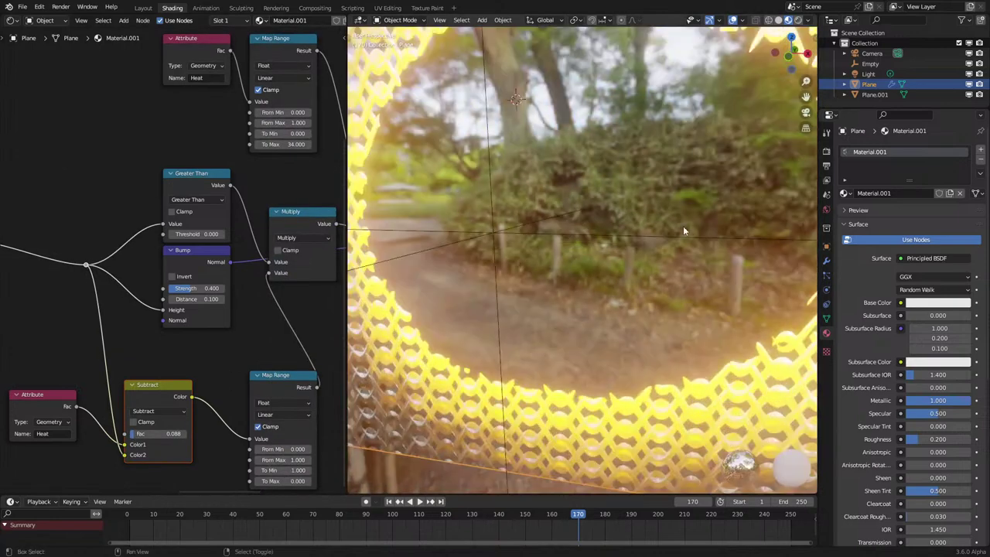
{"action": "middle_click_drag", "start_coordinate": [683, 225], "coordinate": [616, 291], "text": "shift"}
{"action": "left_click_drag", "start_coordinate": [152, 434], "coordinate": [147, 434]}
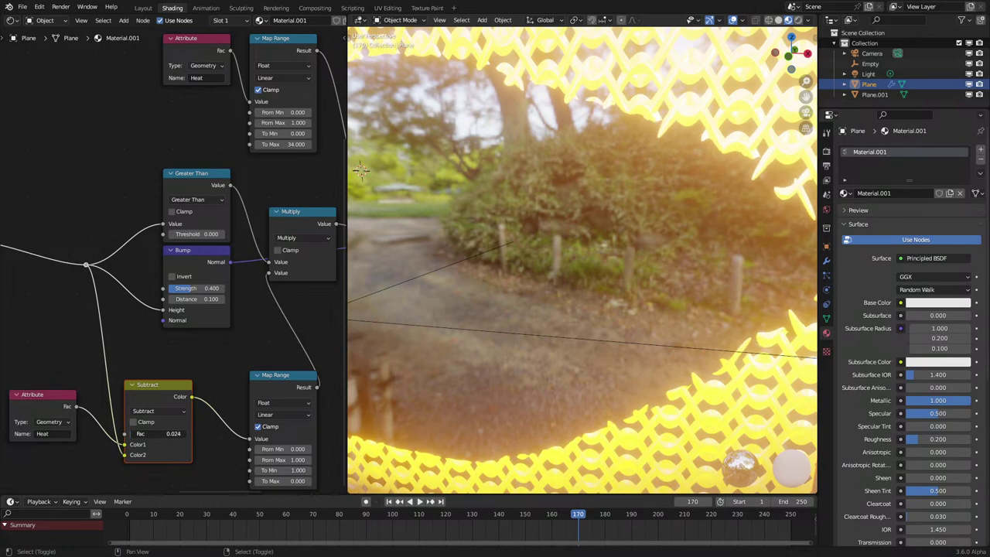
{"action": "scroll", "coordinate": [579, 277], "scroll_direction": "down", "scroll_amount": 4}
{"action": "middle_click_drag", "start_coordinate": [578, 277], "coordinate": [602, 272]}
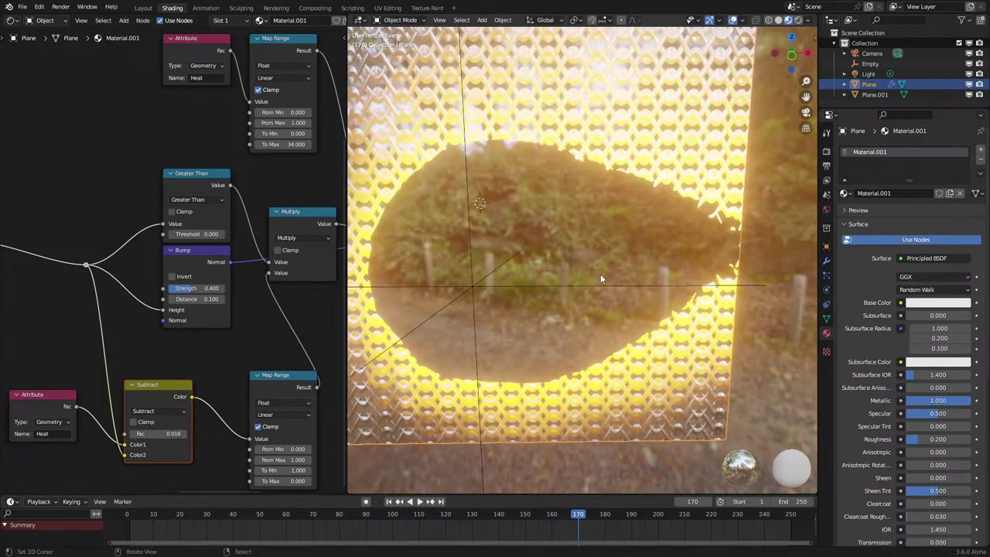
{"action": "scroll", "coordinate": [562, 289], "scroll_direction": "down", "scroll_amount": 1}
Play the simulation while trial-moving the empty to check how the hole's edge burns away.
{"action": "key", "text": "space"}
{"action": "right_click", "coordinate": [499, 278]}
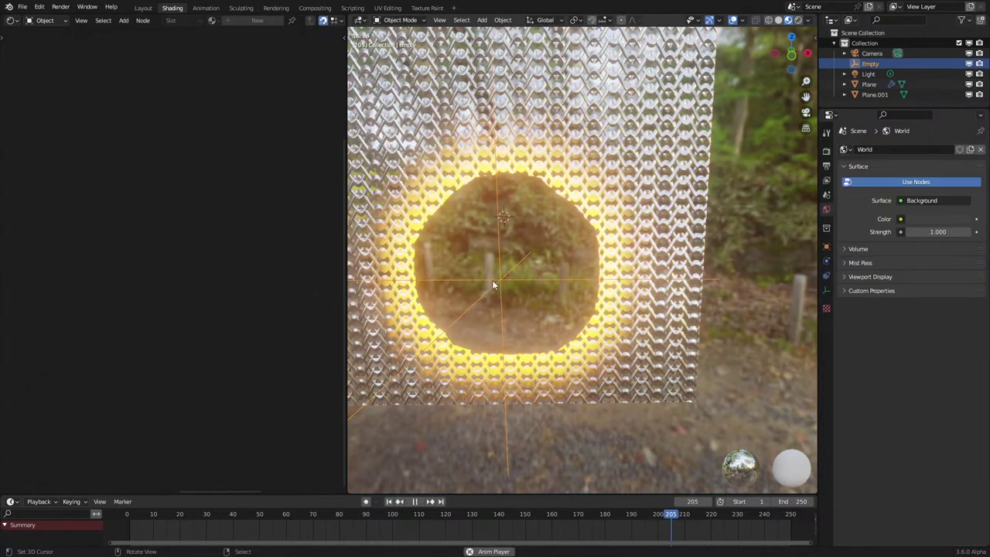
{"action": "key", "text": "g"}
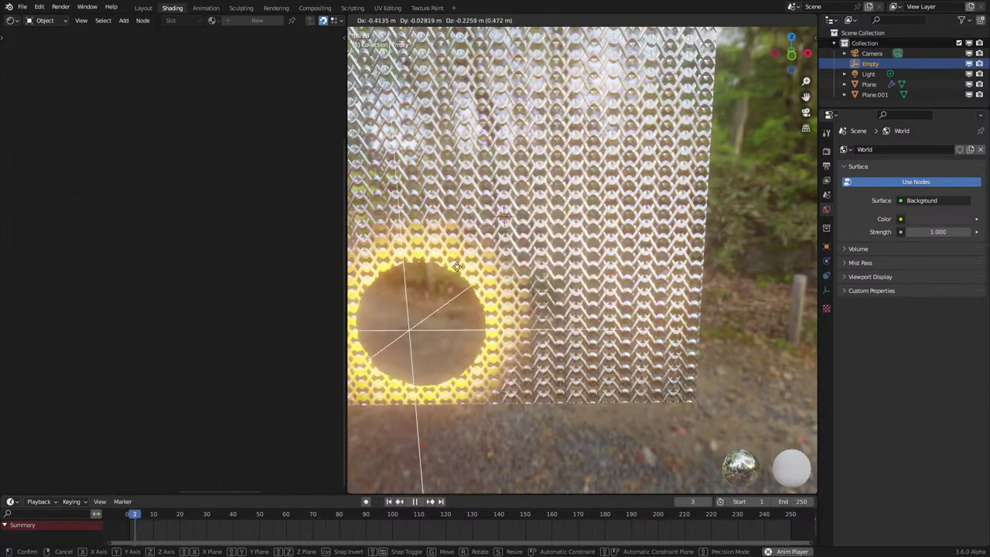
{"action": "right_click", "coordinate": [560, 232]}
{"action": "key", "text": "space"}
Set the Subtract node's Fac to about 0.069 and replay the simulation while moving the empty across the mesh.
{"action": "right_click", "coordinate": [448, 310]}
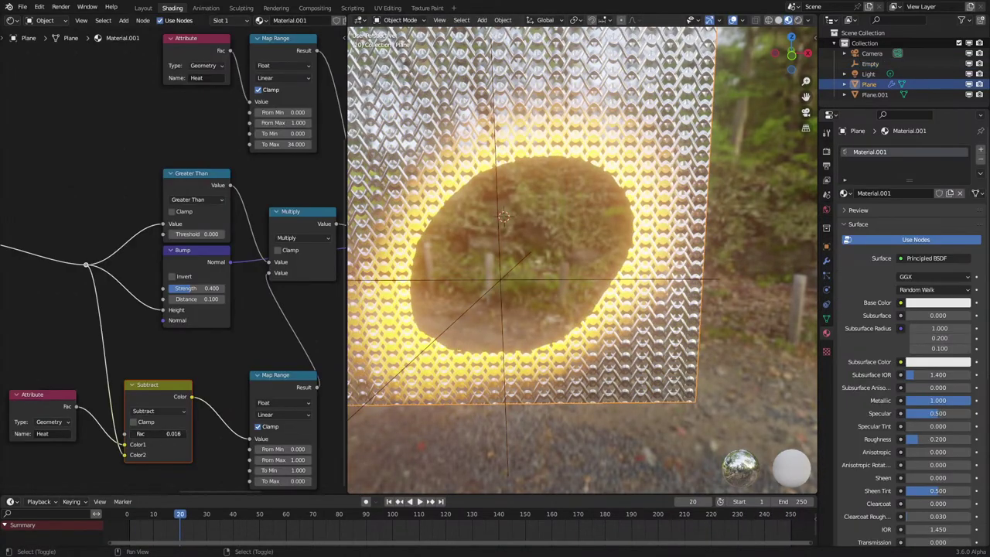
{"action": "key", "text": "space"}
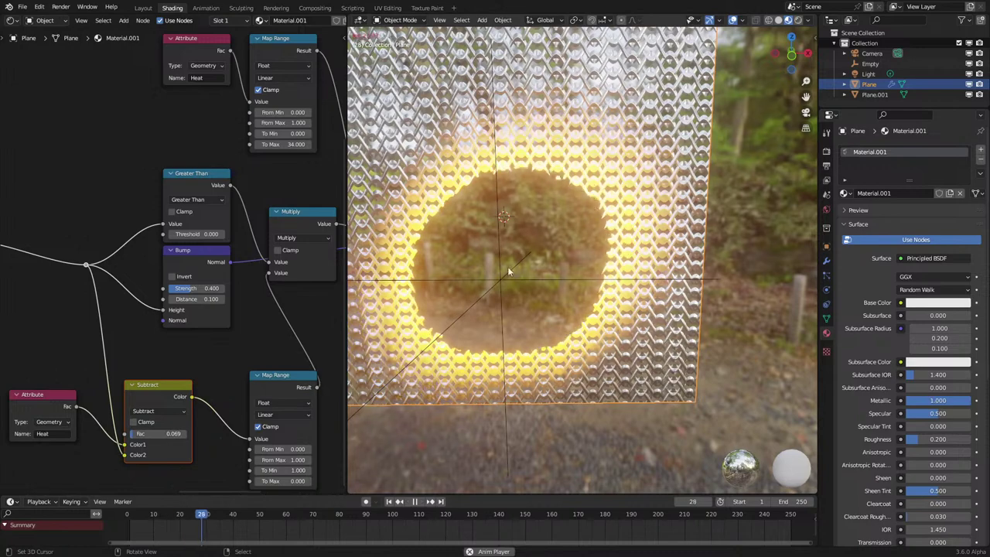
{"action": "left_click", "coordinate": [500, 279]}
{"action": "scroll", "coordinate": [501, 281], "scroll_direction": "down", "scroll_amount": 1}
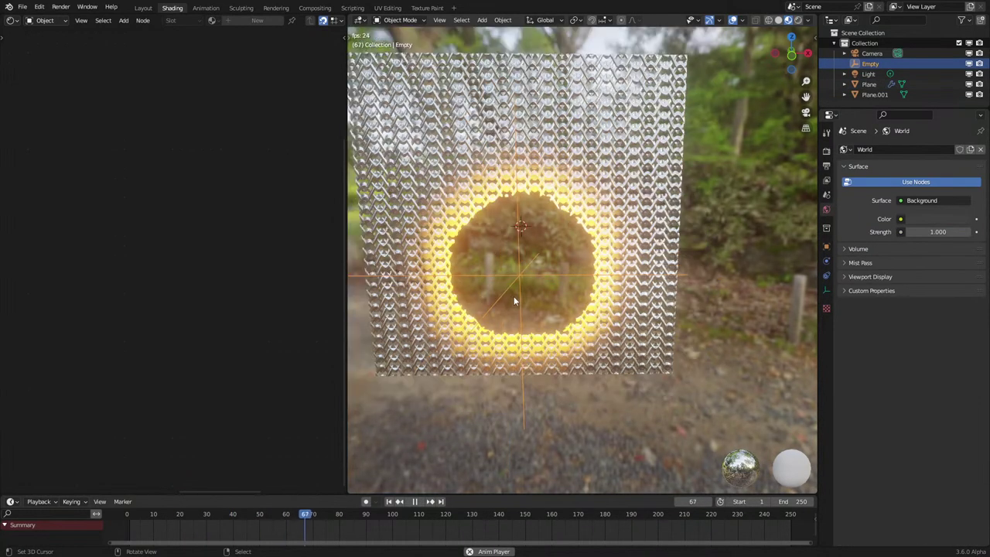
{"action": "middle_click_drag", "start_coordinate": [557, 303], "coordinate": [570, 297]}
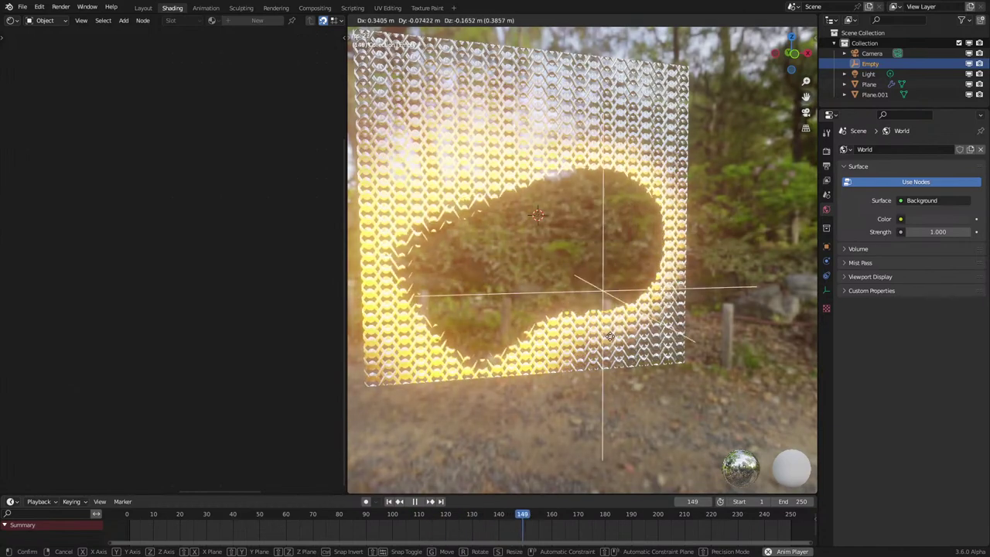
{"action": "left_click", "coordinate": [588, 288]}
{"action": "key", "text": "space"}
{"action": "middle_click_drag", "start_coordinate": [623, 246], "coordinate": [624, 272]}
{"action": "left_click", "coordinate": [441, 251]}
Darken the Principled BSDF's Base Color to a value of about 0.27 and play the simulation to check it.
{"action": "middle_click_drag", "start_coordinate": [256, 223], "coordinate": [94, 372]}
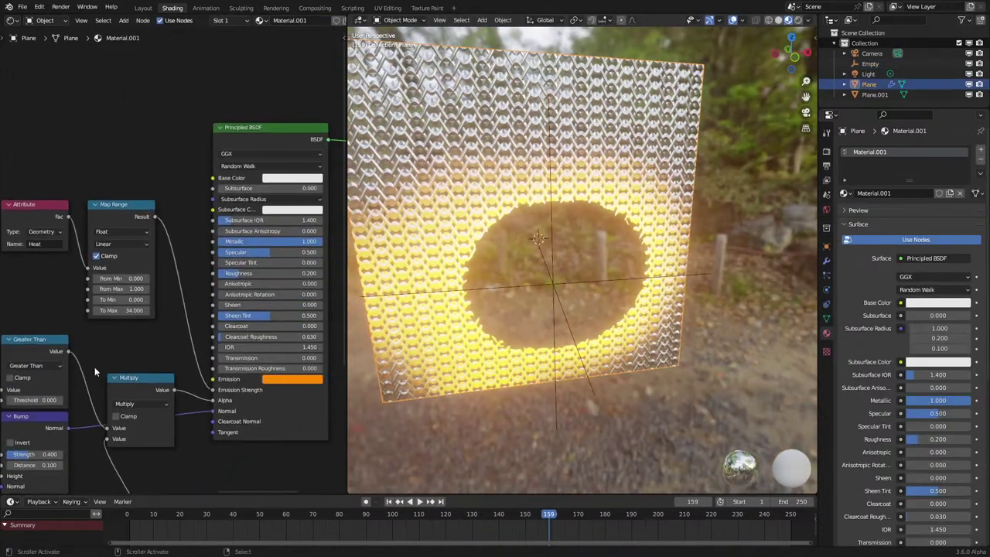
{"action": "left_click", "coordinate": [308, 178]}
{"action": "scroll", "coordinate": [296, 95], "scroll_direction": "down", "scroll_amount": 7}
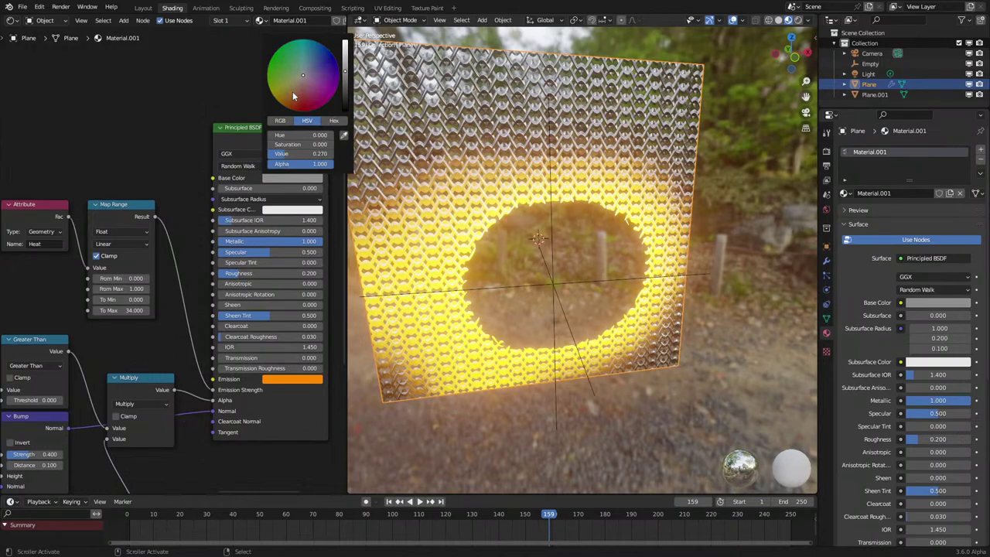
{"action": "middle_click_drag", "start_coordinate": [583, 354], "coordinate": [539, 290]}
{"action": "left_click", "coordinate": [533, 297]}
{"action": "key", "text": "space"}
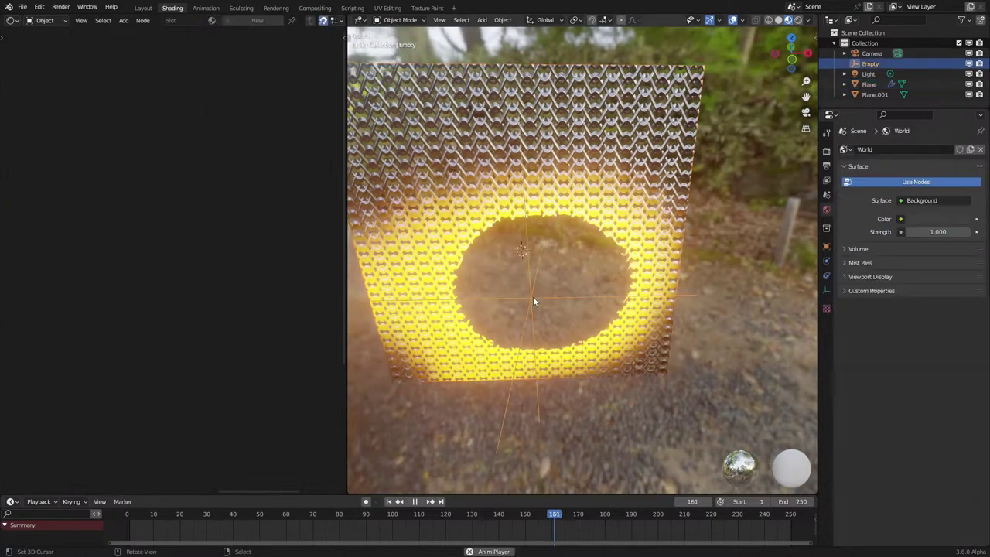
{"action": "scroll", "coordinate": [537, 309], "scroll_direction": "down", "scroll_amount": 1}
{"action": "key", "text": "space"}
Change the plane material's Emission color to a redder, slightly less saturated orange.
{"action": "left_click", "coordinate": [614, 344]}
{"action": "left_click", "coordinate": [290, 379]}
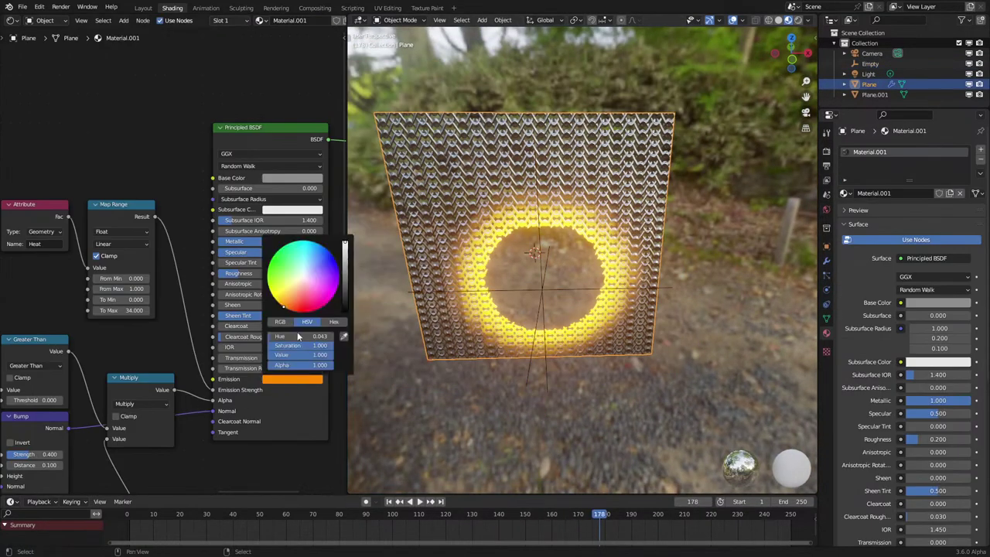
{"action": "left_click_drag", "start_coordinate": [289, 296], "coordinate": [290, 305]}
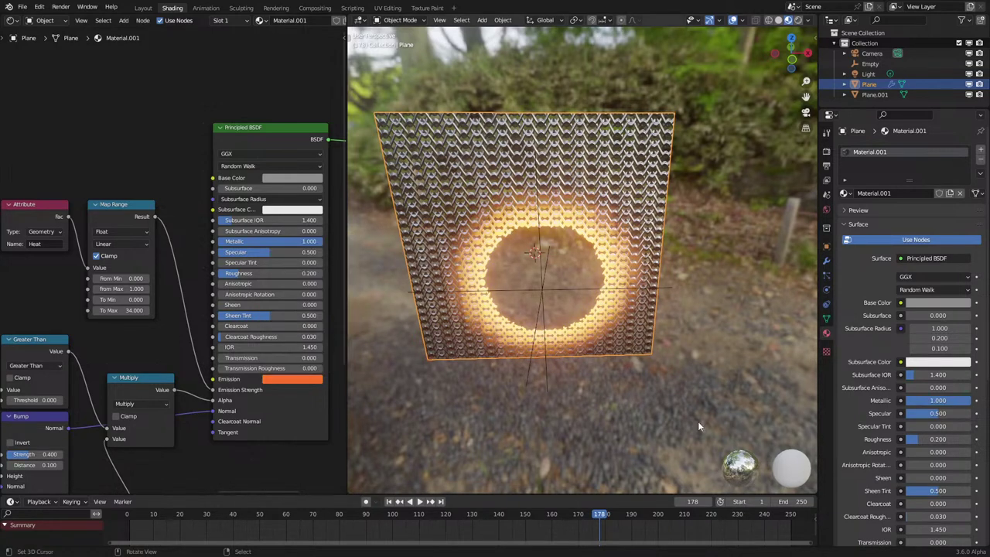
{"action": "left_click", "coordinate": [600, 426]}
Play the simulation and move the empty over the mesh to preview the new glow color, ending with the plane selected.
{"action": "middle_click_drag", "start_coordinate": [594, 430], "coordinate": [535, 414]}
{"action": "scroll", "coordinate": [468, 364], "scroll_direction": "up", "scroll_amount": 2}
{"action": "left_click", "coordinate": [467, 359]}
{"action": "key", "text": "space"}
{"action": "left_click", "coordinate": [532, 413]}
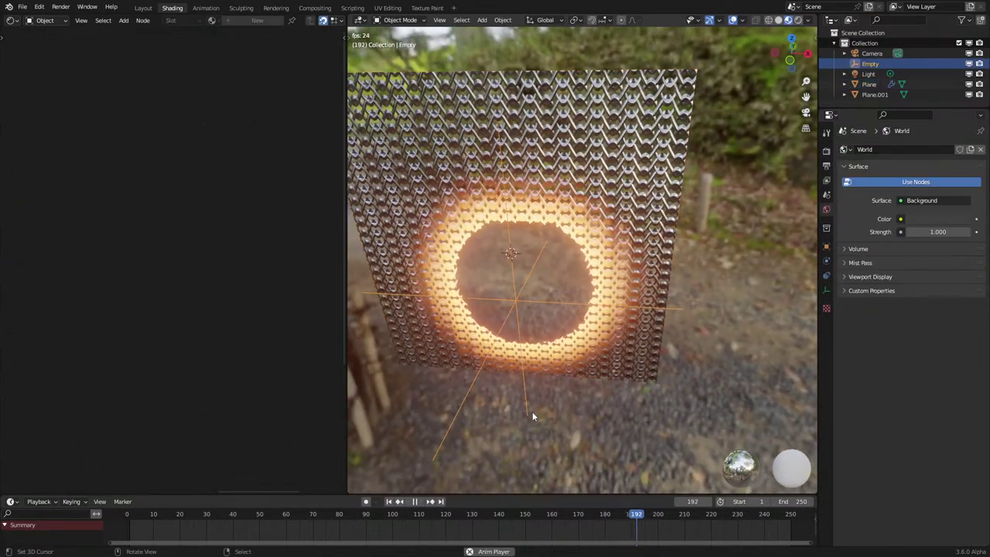
{"action": "key", "text": "g"}
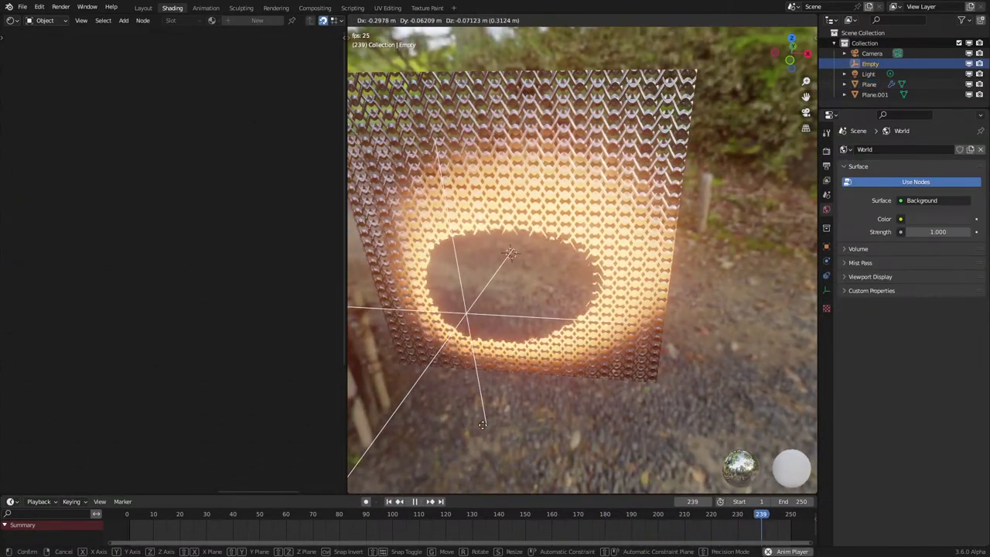
{"action": "left_click", "coordinate": [541, 355]}
{"action": "key", "text": "space"}
{"action": "left_click", "coordinate": [611, 329]}
Move the upper Heat Attribute and Map Range pair slightly down and right, closer to the Principled BSDF.
{"action": "scroll", "coordinate": [51, 247], "scroll_direction": "down", "scroll_amount": 4}
{"action": "middle_click_drag", "start_coordinate": [51, 246], "coordinate": [131, 160]}
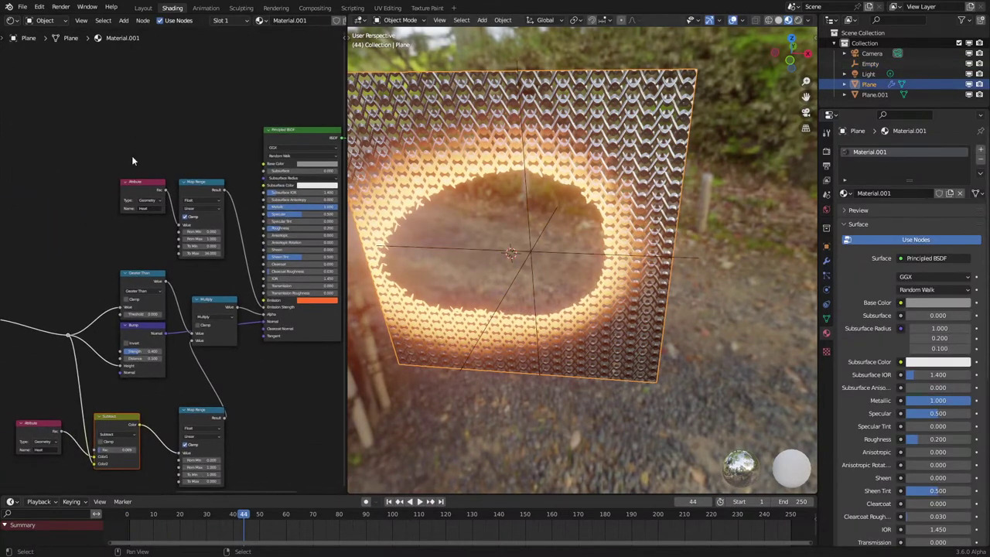
{"action": "left_click_drag", "start_coordinate": [184, 219], "coordinate": [185, 220]}
{"action": "key", "text": "g"}
{"action": "left_click", "coordinate": [191, 172]}
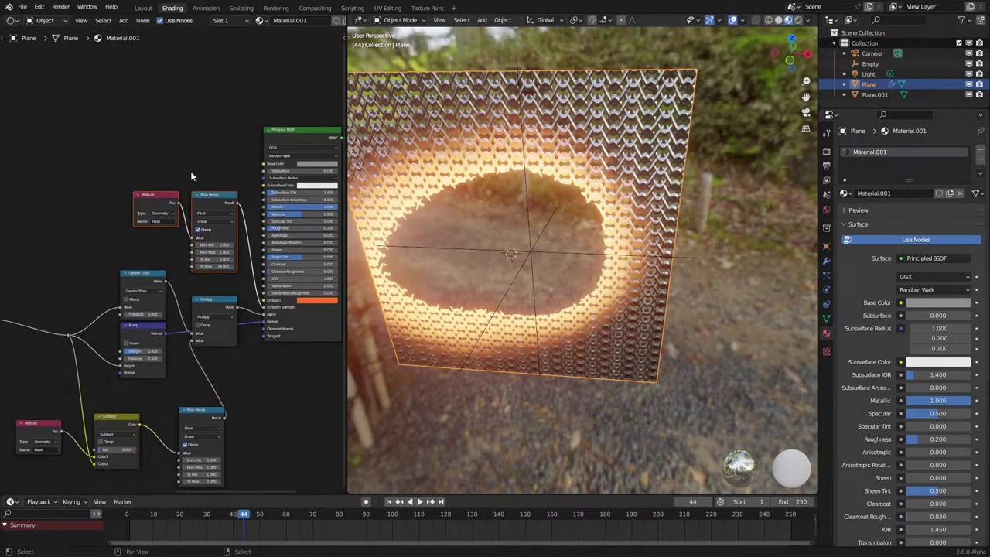
In the plane's geometry nodes, duplicate Store Named Attribute before the Simulation Output and name its attribute Heat 2.
{"action": "left_click", "coordinate": [12, 20]}
{"action": "left_click", "coordinate": [44, 106]}
{"action": "scroll", "coordinate": [188, 221], "scroll_direction": "up", "scroll_amount": 5}
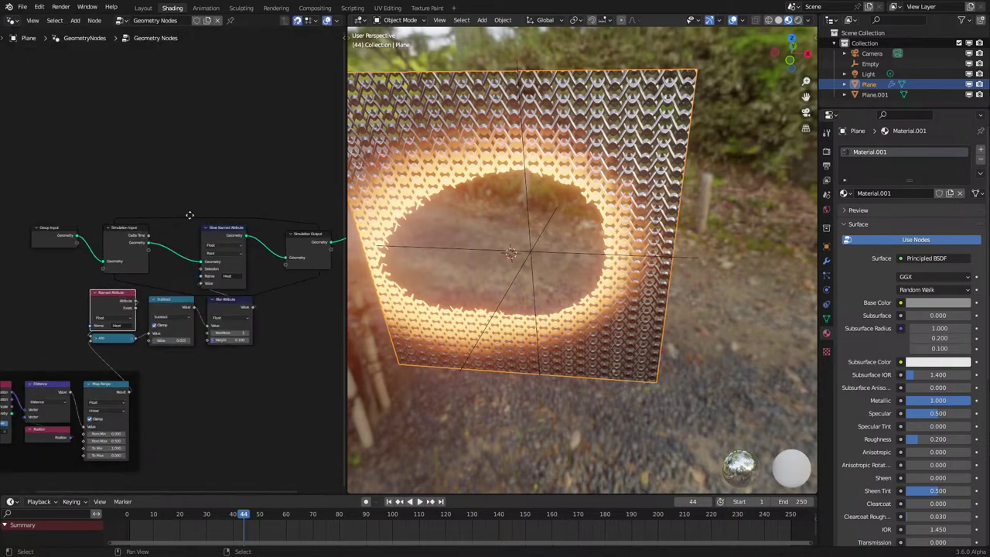
{"action": "key", "text": "shift+d"}
{"action": "left_click", "coordinate": [281, 214]}
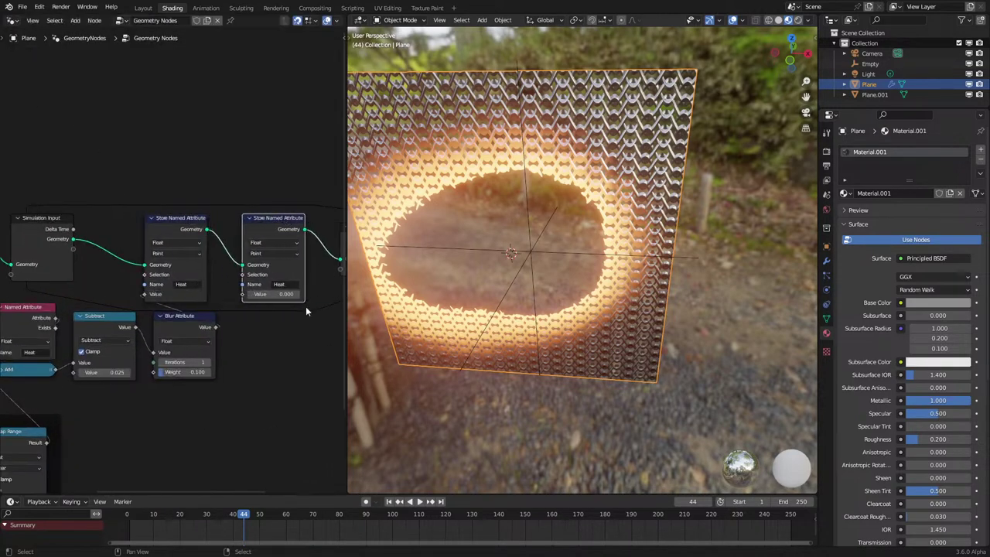
{"action": "left_click", "coordinate": [293, 285]}
{"action": "key", "text": "Return"}
Move the Heat 2 Store Named Attribute, Simulation Output and Group Output nodes right to make room in the simulation zone.
{"action": "scroll", "coordinate": [311, 302], "scroll_direction": "up", "scroll_amount": 1}
{"action": "scroll", "coordinate": [313, 301], "scroll_direction": "down", "scroll_amount": 8}
{"action": "middle_click_drag", "start_coordinate": [323, 294], "coordinate": [211, 288]}
{"action": "left_click_drag", "start_coordinate": [167, 216], "coordinate": [295, 327]}
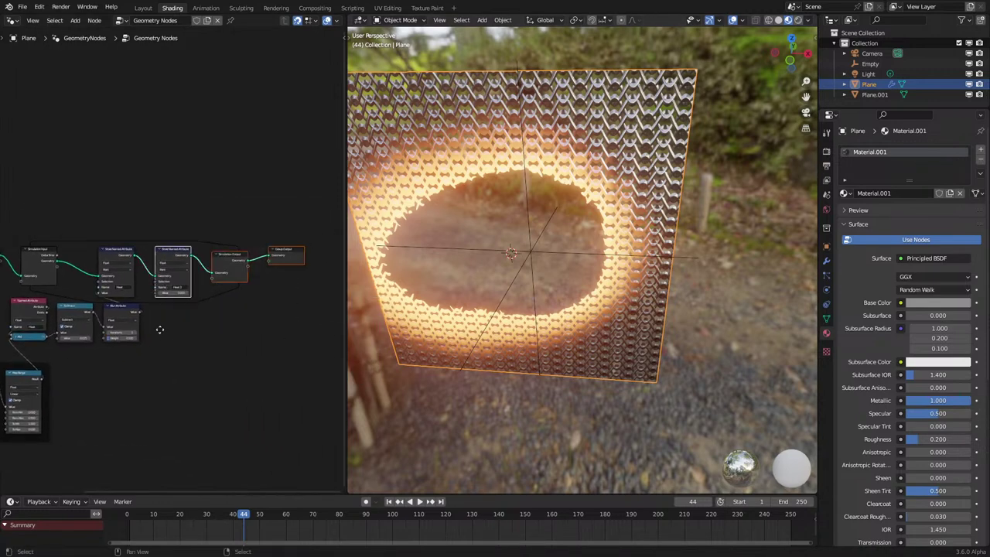
{"action": "key", "text": "g"}
{"action": "left_click", "coordinate": [230, 329]}
Space the Simulation Input away from the Heat nodes and join the Heat storing, subtracting and blurring nodes in a frame.
{"action": "middle_click_drag", "start_coordinate": [85, 258], "coordinate": [144, 250]}
{"action": "left_click_drag", "start_coordinate": [30, 205], "coordinate": [178, 348]}
{"action": "key", "text": "g"}
{"action": "left_click", "coordinate": [37, 260]}
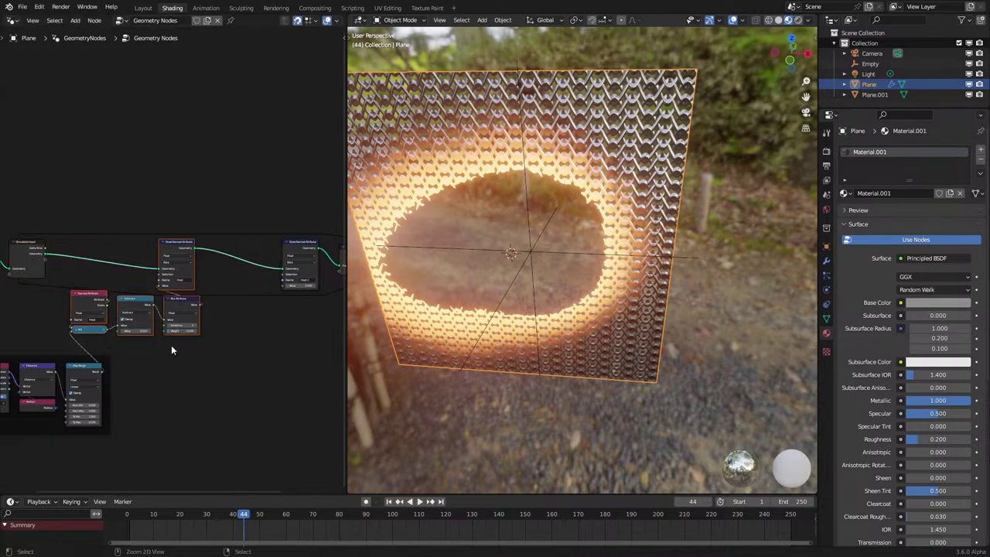
{"action": "key", "text": "ctrl+j"}
{"action": "left_click", "coordinate": [170, 345]}
Add a Named Attribute node below the Heat 2 Store Named Attribute and set it to read Heat.
{"action": "scroll", "coordinate": [205, 303], "scroll_direction": "up", "scroll_amount": 4}
{"action": "middle_click_drag", "start_coordinate": [205, 303], "coordinate": [101, 325]}
{"action": "scroll", "coordinate": [167, 323], "scroll_direction": "up", "scroll_amount": 5}
{"action": "key", "text": "q"}
{"action": "left_click", "coordinate": [191, 371]}
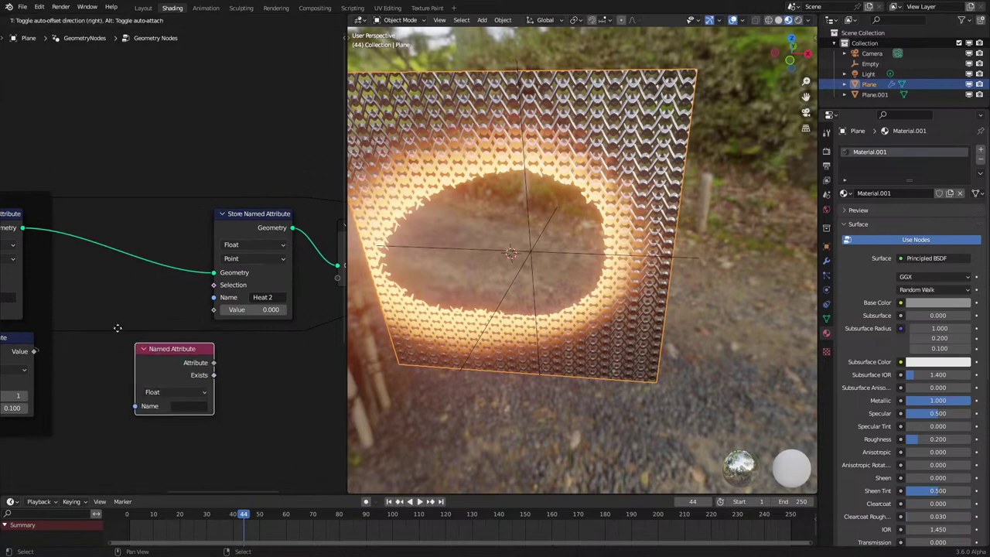
{"action": "left_click", "coordinate": [116, 329]}
{"action": "left_click", "coordinate": [175, 385]}
{"action": "left_click", "coordinate": [186, 436]}
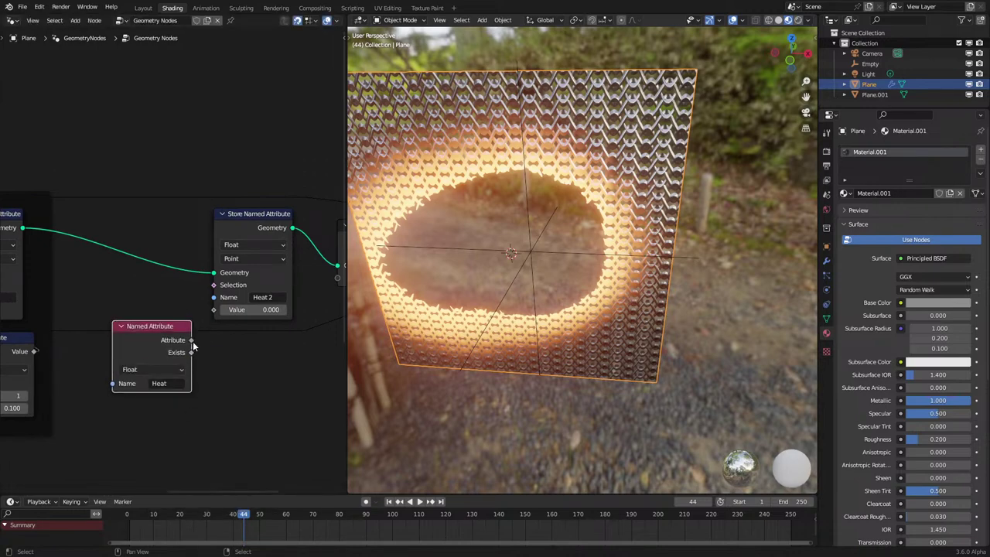
Feed the Named Attribute into a new Add math node and connect its result to the Heat 2 Store Named Attribute's Value.
{"action": "left_click_drag", "start_coordinate": [192, 341], "coordinate": [247, 365]}
{"action": "type", "text": "add"}
{"action": "key", "text": "Return"}
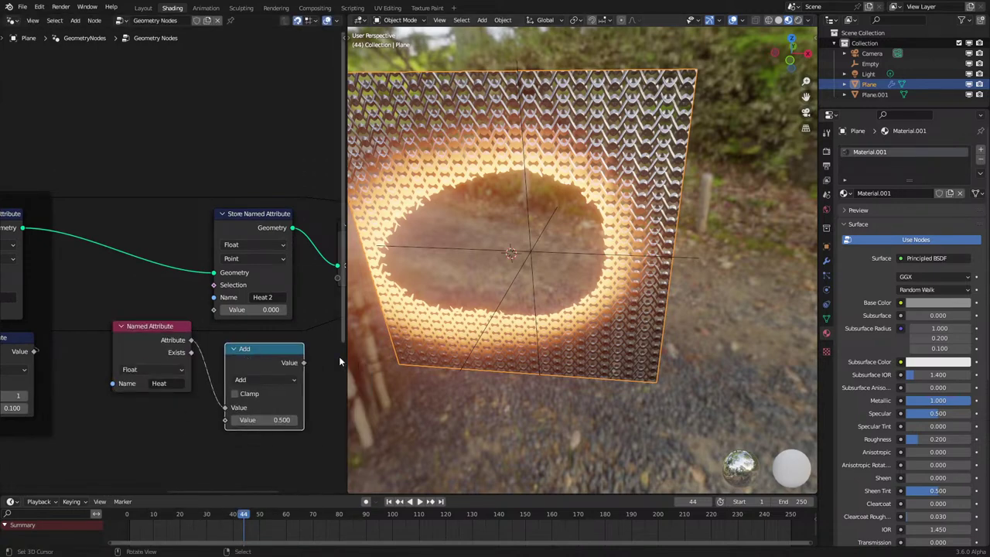
{"action": "left_click_drag", "start_coordinate": [245, 350], "coordinate": [237, 344]}
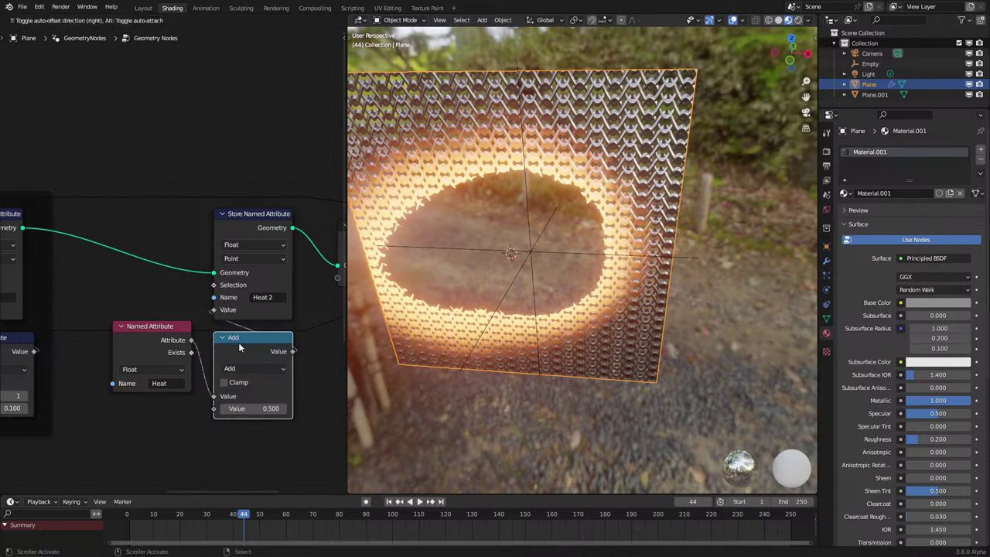
Duplicate the Heat Named Attribute node and place the copy directly beneath the original.
{"action": "scroll", "coordinate": [235, 341], "scroll_direction": "down", "scroll_amount": 5}
{"action": "middle_click_drag", "start_coordinate": [186, 356], "coordinate": [202, 320]}
{"action": "scroll", "coordinate": [225, 321], "scroll_direction": "up", "scroll_amount": 6}
{"action": "left_click", "coordinate": [242, 309]}
{"action": "key", "text": "shift+d"}
{"action": "left_click", "coordinate": [245, 390]}
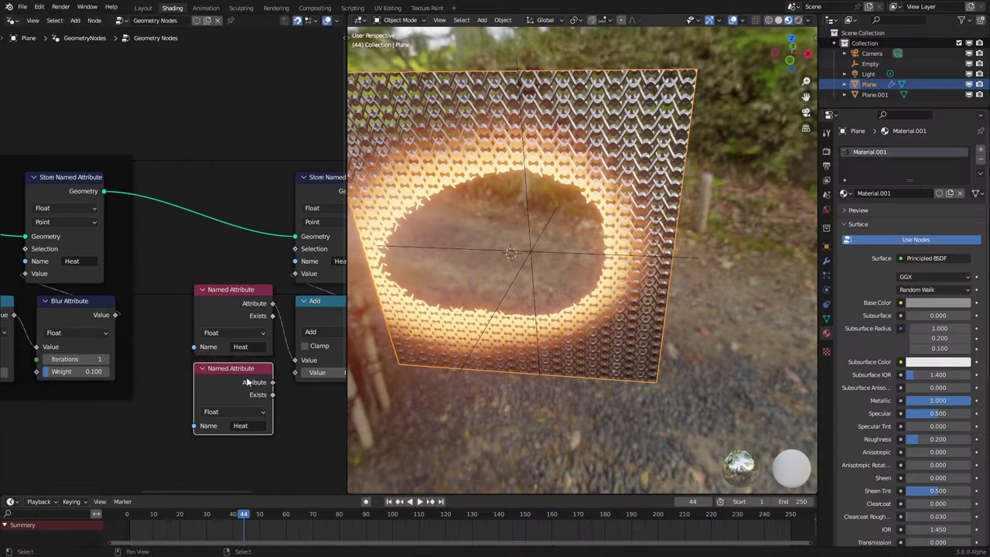
Set the upper Named Attribute to Heat 2 and connect the lower Heat attribute to the Add node's second value.
{"action": "left_click", "coordinate": [255, 347]}
{"action": "left_click", "coordinate": [255, 396]}
{"action": "middle_click_drag", "start_coordinate": [259, 344], "coordinate": [211, 342]}
{"action": "key", "text": "space"}
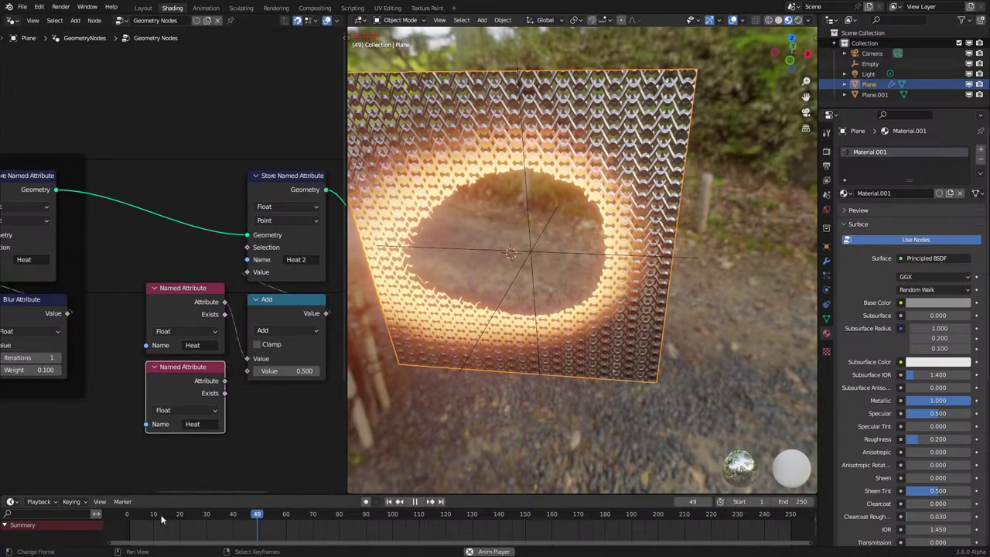
{"action": "left_click", "coordinate": [132, 512]}
{"action": "key", "text": "space"}
{"action": "left_click", "coordinate": [213, 347]}
{"action": "left_click", "coordinate": [219, 407]}
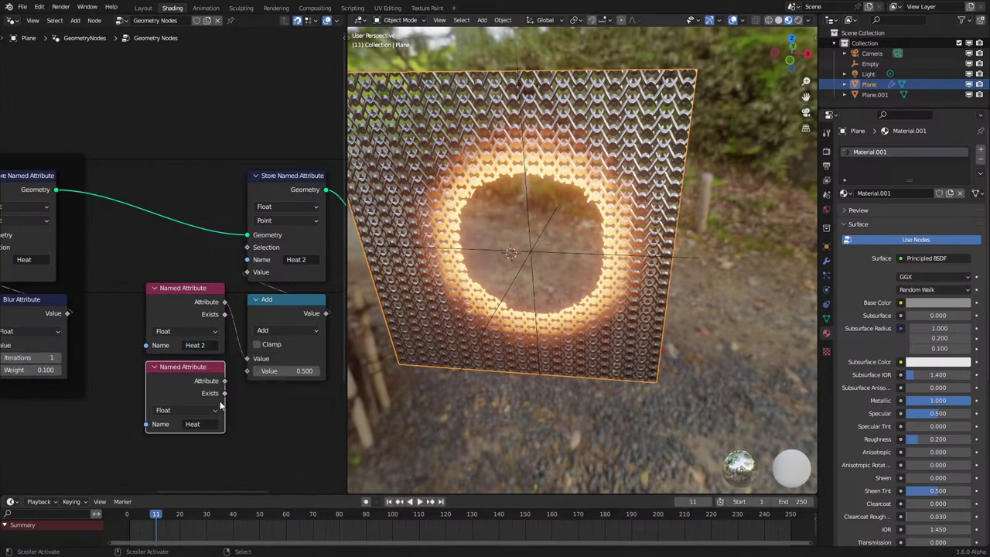
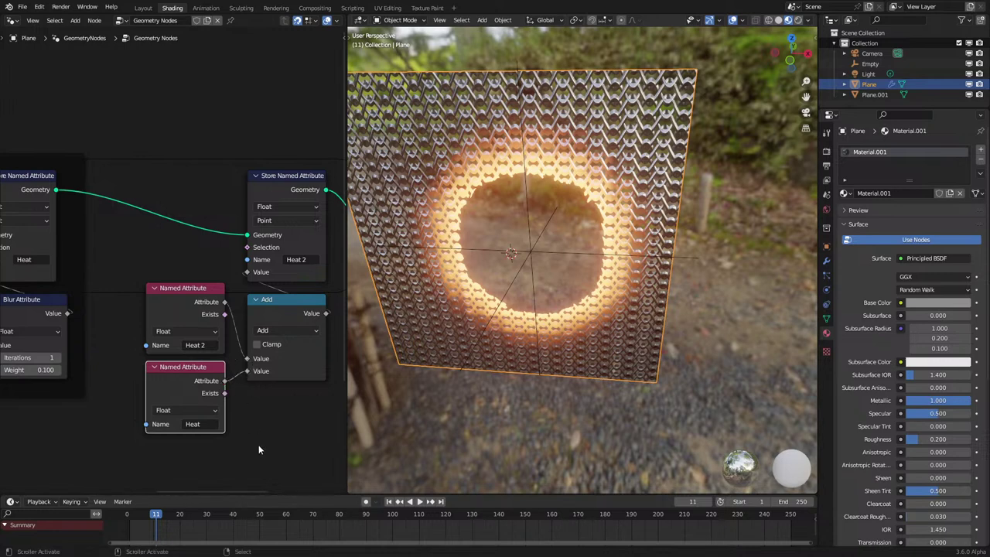
Collapse the Add node that sums the Heat 2 and Heat attributes.
{"action": "left_click", "coordinate": [257, 301]}
{"action": "left_click", "coordinate": [257, 301]}
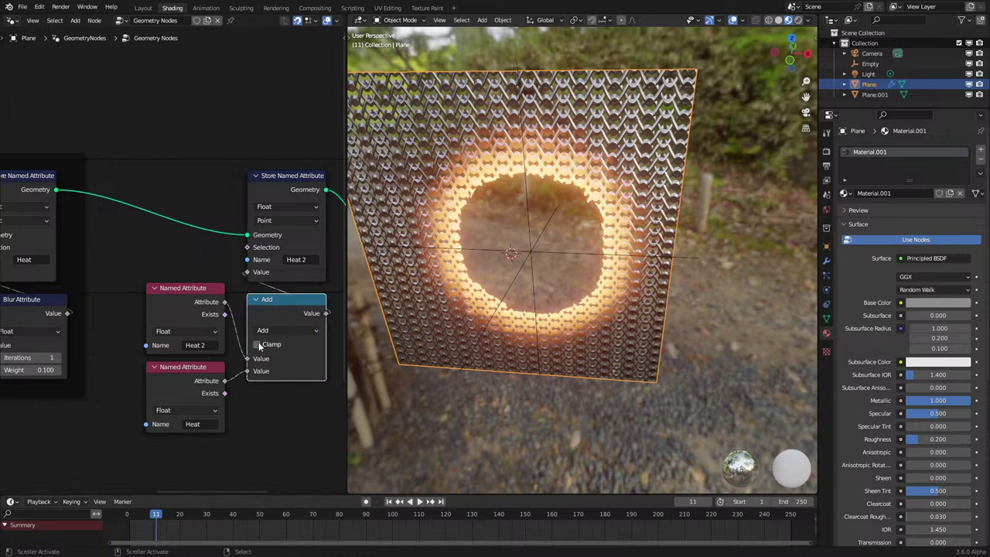
{"action": "left_click", "coordinate": [256, 300]}
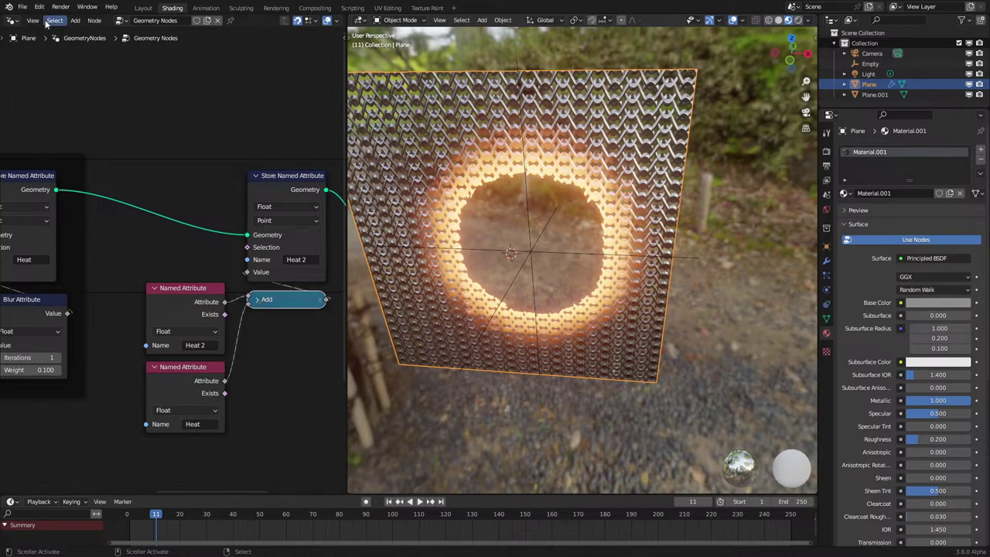
In the plane's material nodes, change the name of the Attribute feeding the lower Subtract node to Heat 2.
{"action": "left_click", "coordinate": [14, 20]}
{"action": "left_click", "coordinate": [74, 118]}
{"action": "scroll", "coordinate": [123, 319], "scroll_direction": "down", "scroll_amount": 5}
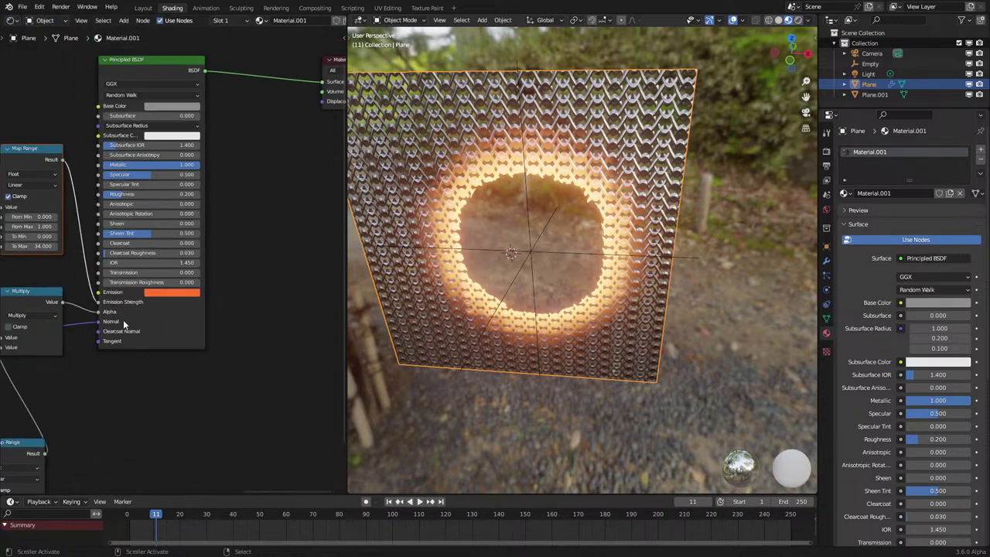
{"action": "middle_click_drag", "start_coordinate": [149, 434], "coordinate": [255, 311]}
{"action": "scroll", "coordinate": [139, 398], "scroll_direction": "up", "scroll_amount": 4}
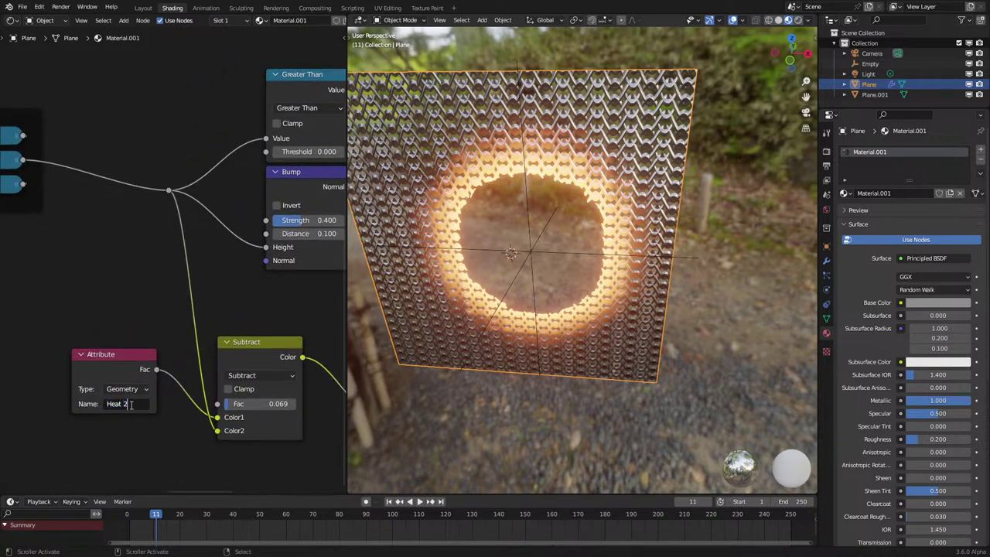
{"action": "key", "text": "Return"}
Replay the simulation and temporarily move the empty across the chain mesh to check that burned areas stay transparent.
{"action": "left_click", "coordinate": [125, 521]}
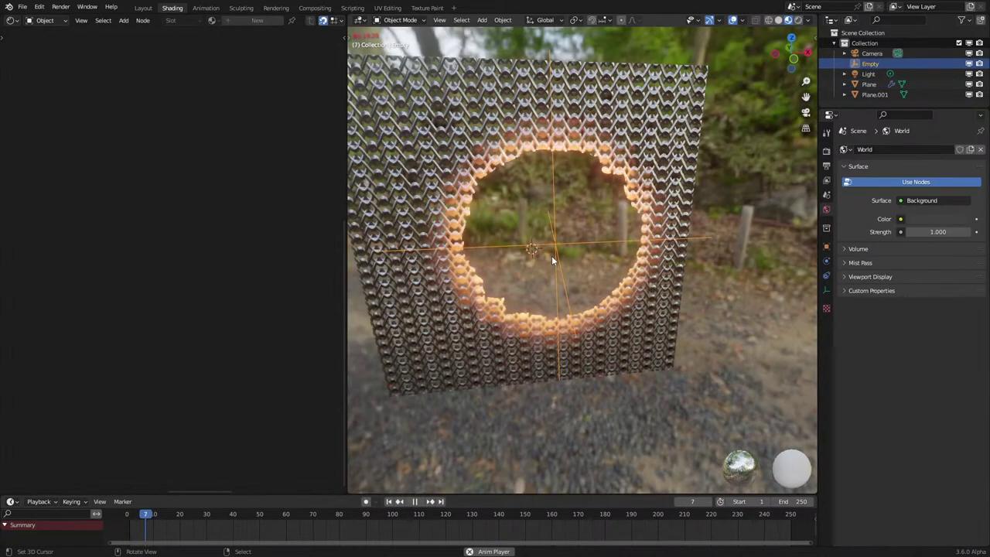
{"action": "scroll", "coordinate": [556, 259], "scroll_direction": "down", "scroll_amount": 3}
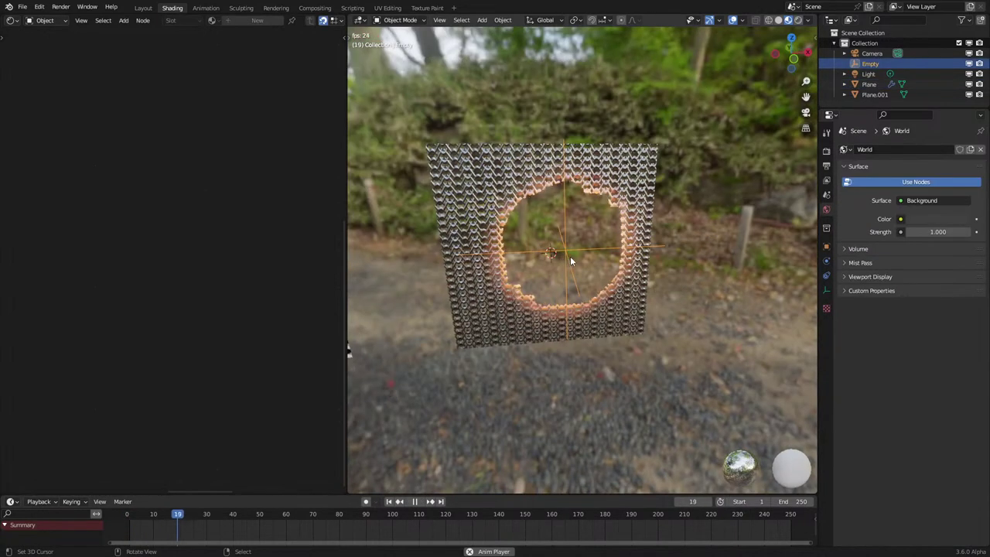
{"action": "right_click", "coordinate": [566, 258]}
{"action": "right_click", "coordinate": [569, 262]}
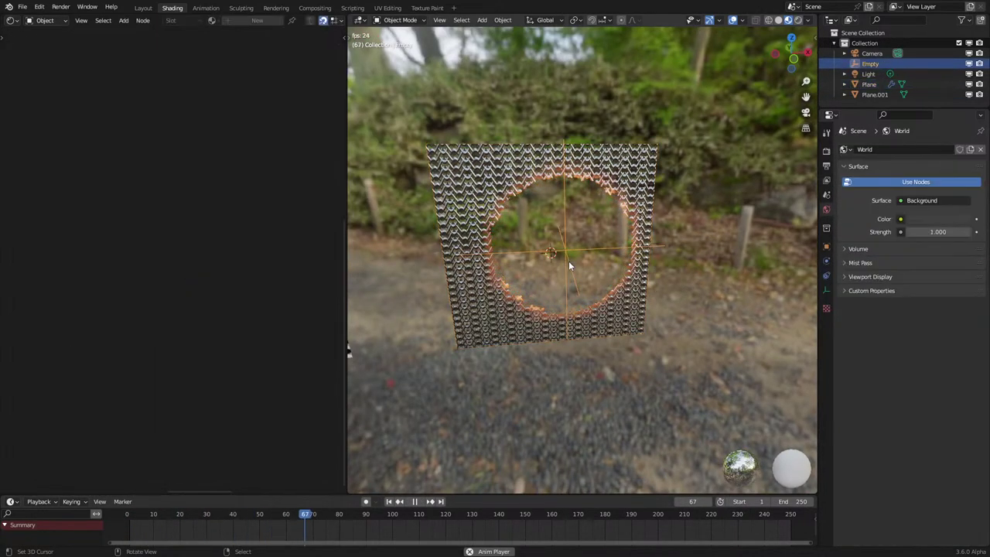
{"action": "key", "text": "g"}
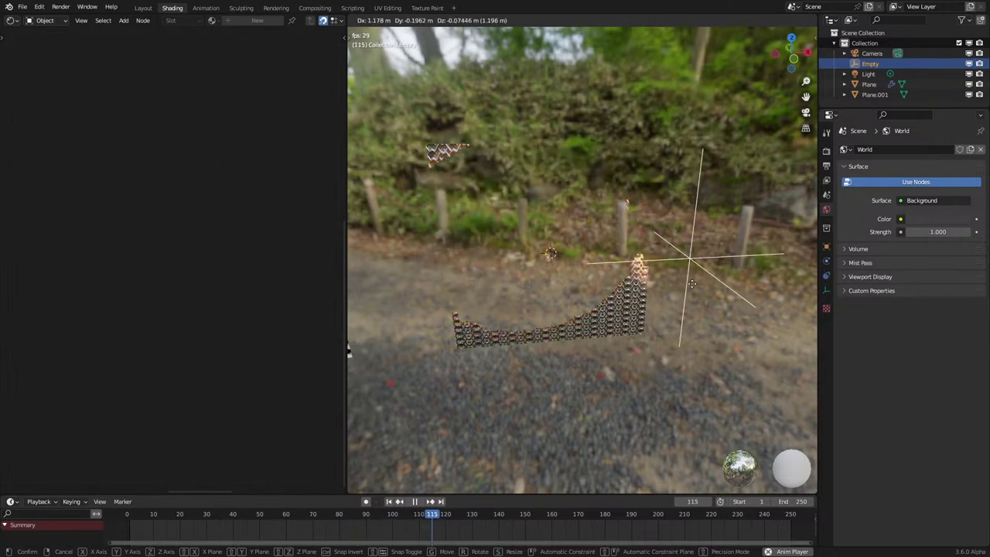
{"action": "right_click", "coordinate": [515, 329]}
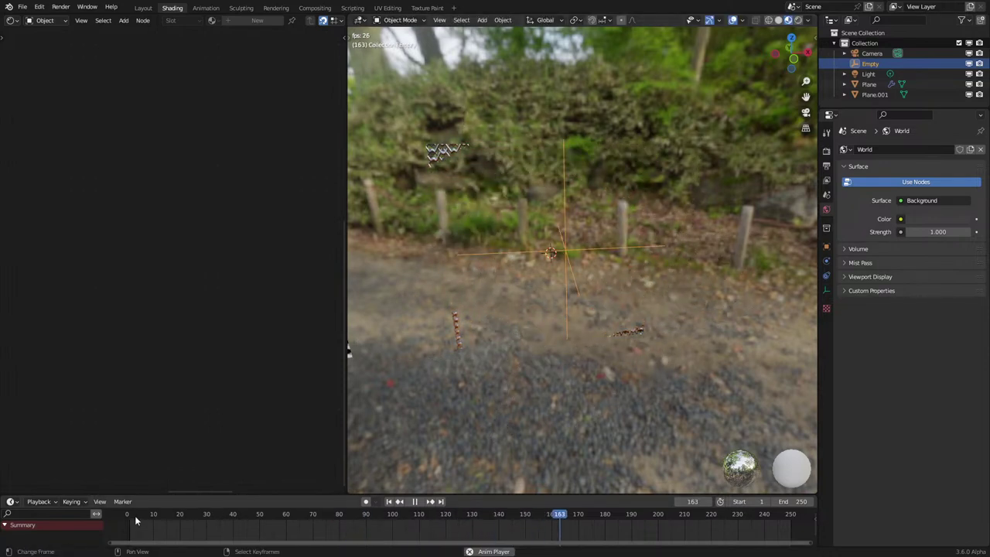
Return to the start of the timeline and set the material's Subtract node Fac to 0.254.
{"action": "left_click", "coordinate": [134, 518]}
{"action": "key", "text": "space"}
{"action": "right_click", "coordinate": [505, 311]}
{"action": "scroll", "coordinate": [266, 416], "scroll_direction": "up", "scroll_amount": 3}
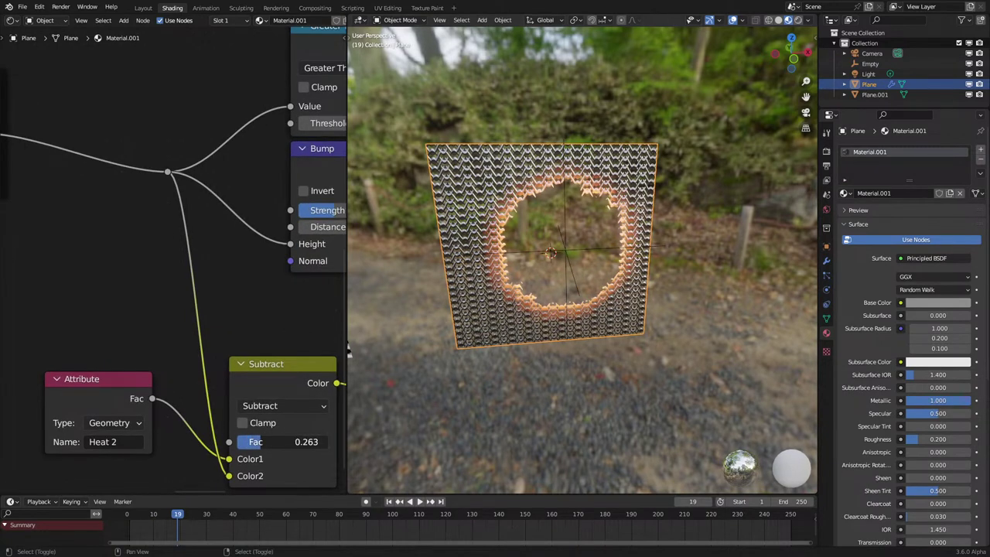
{"action": "scroll", "coordinate": [559, 286], "scroll_direction": "up", "scroll_amount": 3}
Play the simulation while temporarily moving the empty to examine the ragged burn edge, and return to the start with the plane selected.
{"action": "key", "text": "space"}
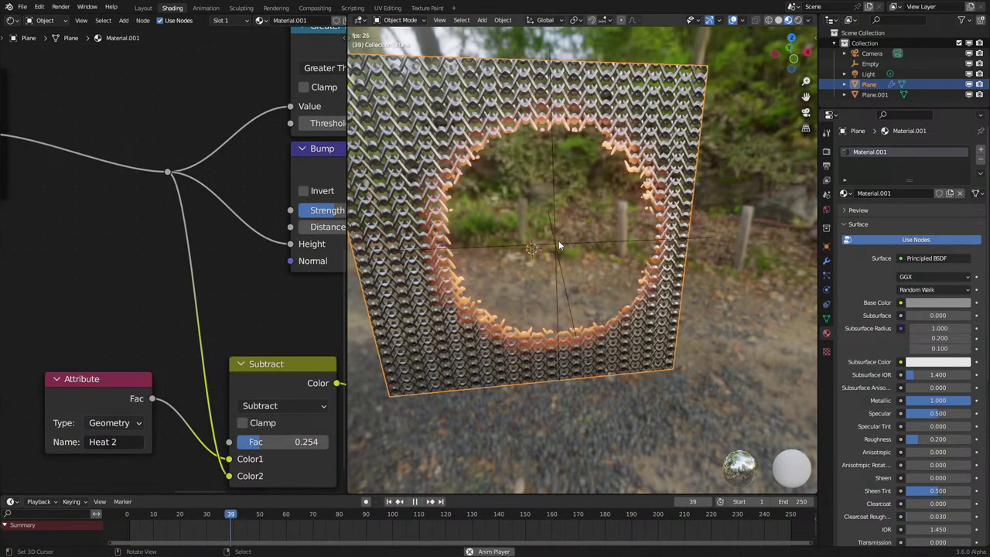
{"action": "right_click", "coordinate": [558, 242]}
{"action": "key", "text": "g"}
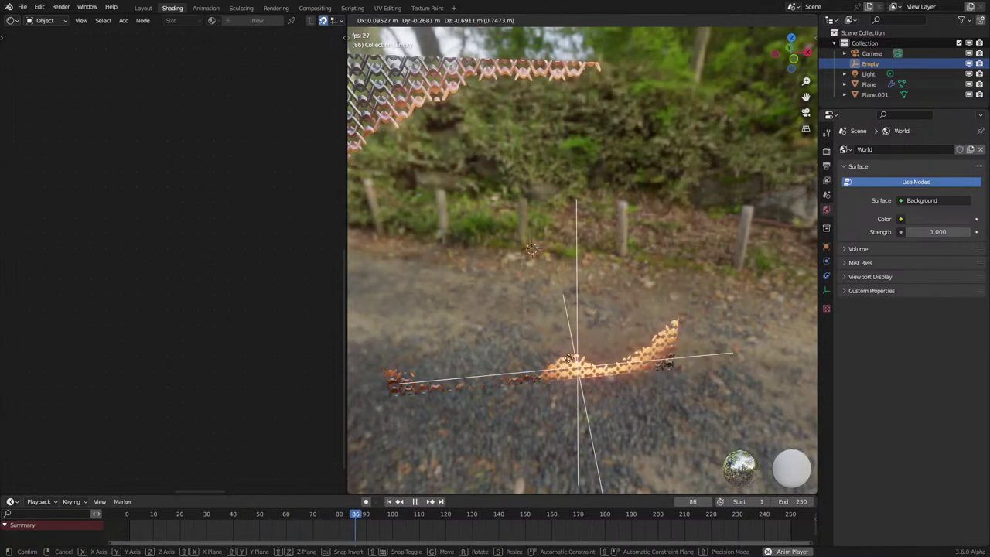
{"action": "right_click", "coordinate": [578, 367]}
{"action": "left_click", "coordinate": [116, 537]}
{"action": "key", "text": "space"}
{"action": "left_click", "coordinate": [501, 316]}
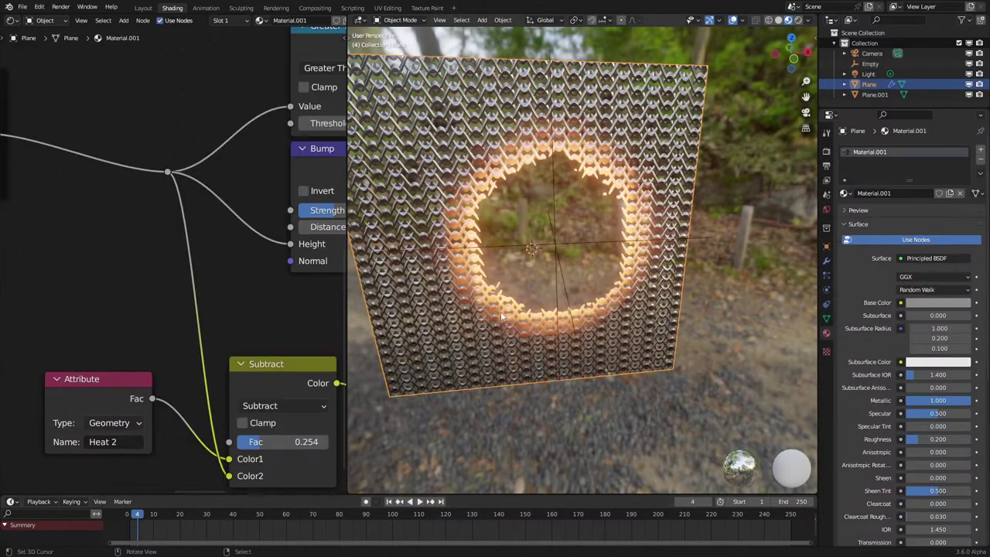
In the plane's geometry nodes, set From Max of the Map Range fed by the Distance node to 0.25.
{"action": "left_click", "coordinate": [12, 21]}
{"action": "left_click", "coordinate": [50, 106]}
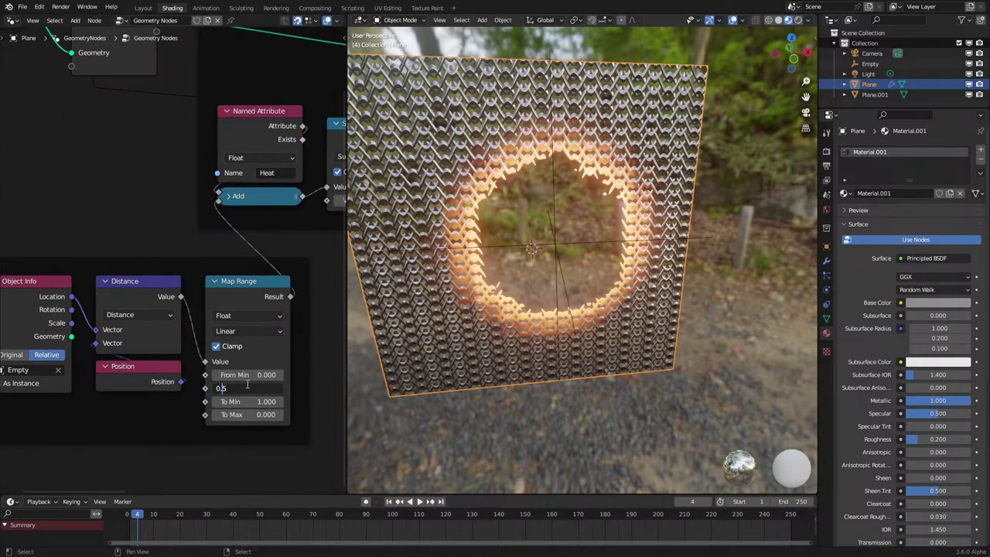
{"action": "type", "text": "2"}
{"action": "key", "text": "Return"}
Replay the simulation from the start and move the empty across the chain mesh, leaving it near the mesh's upper right area.
{"action": "key", "text": "space"}
{"action": "left_click", "coordinate": [126, 516]}
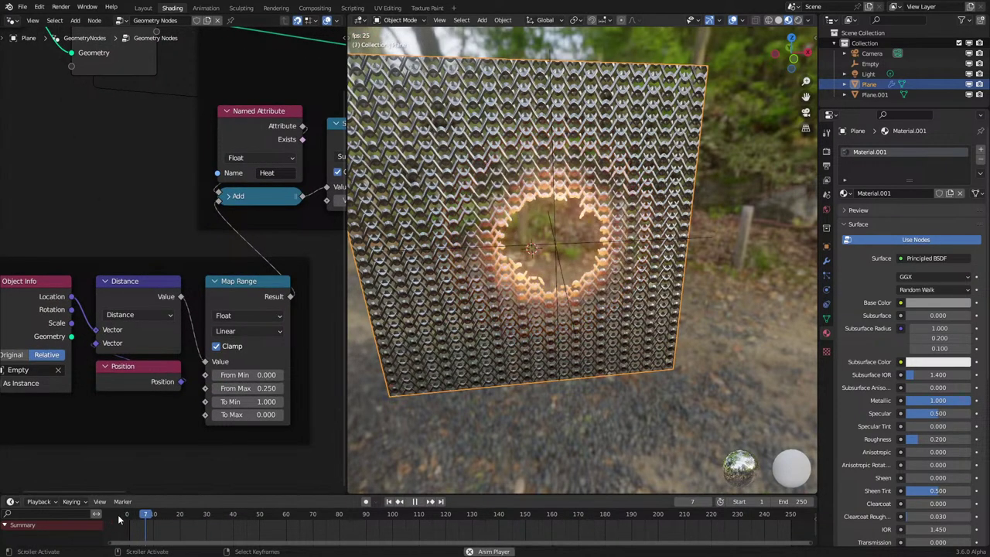
{"action": "left_click", "coordinate": [552, 251]}
{"action": "left_click", "coordinate": [553, 250]}
{"action": "key", "text": "g"}
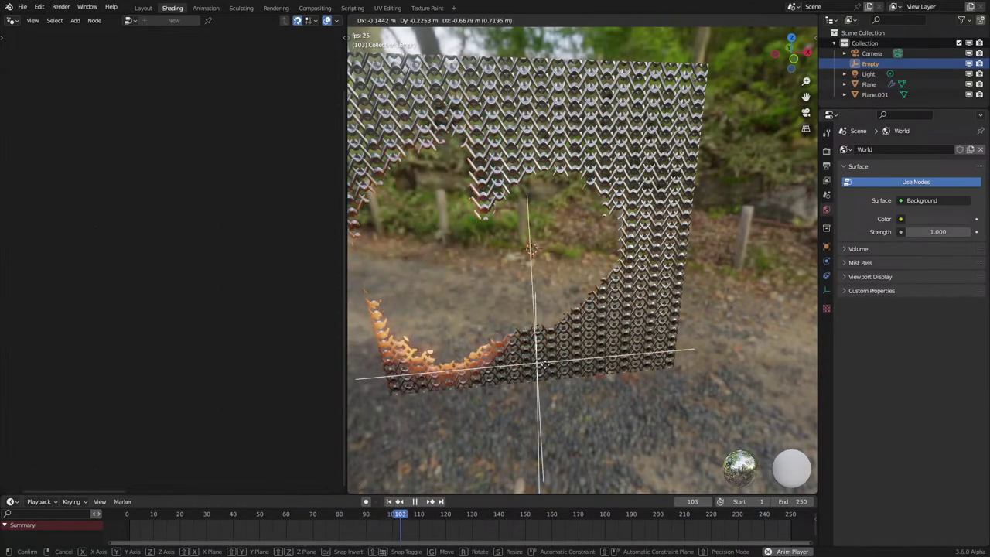
{"action": "right_click", "coordinate": [619, 329]}
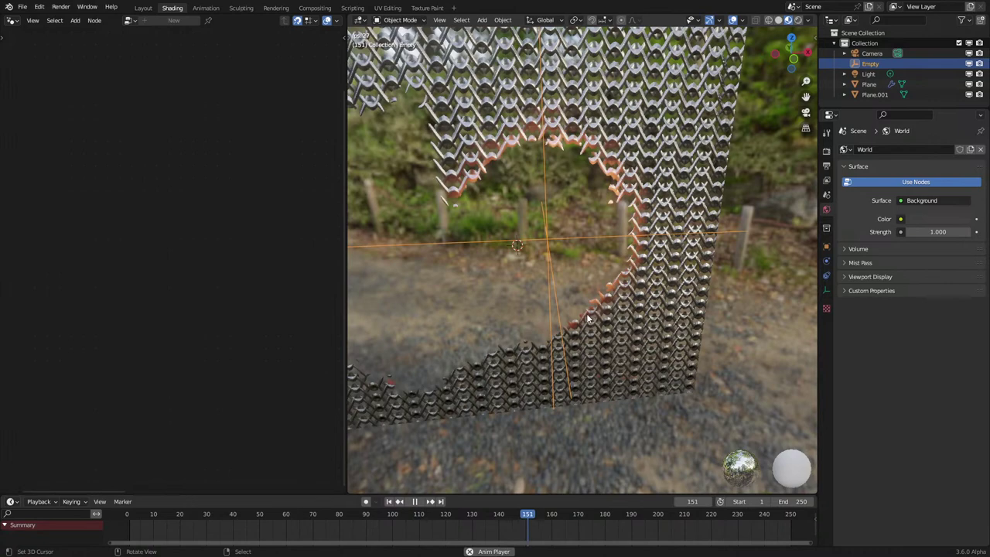
{"action": "key", "text": "g"}
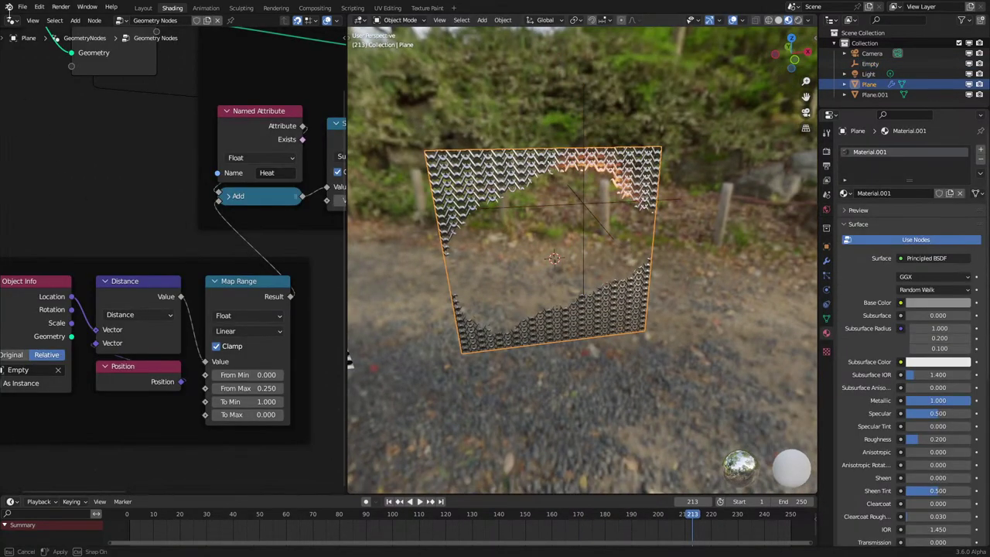
Return to the material's shader nodes, collapse the Multiply node feeding Alpha and shift it slightly left.
{"action": "left_click", "coordinate": [11, 19]}
{"action": "left_click", "coordinate": [44, 119]}
{"action": "scroll", "coordinate": [121, 292], "scroll_direction": "down", "scroll_amount": 5}
{"action": "middle_click_drag", "start_coordinate": [185, 345], "coordinate": [132, 364]}
{"action": "scroll", "coordinate": [198, 108], "scroll_direction": "up", "scroll_amount": 1}
{"action": "middle_click_drag", "start_coordinate": [202, 98], "coordinate": [217, 209]}
{"action": "left_click_drag", "start_coordinate": [225, 216], "coordinate": [148, 216]}
{"action": "scroll", "coordinate": [193, 313], "scroll_direction": "down", "scroll_amount": 2}
{"action": "middle_click_drag", "start_coordinate": [232, 342], "coordinate": [193, 269]}
{"action": "scroll", "coordinate": [193, 269], "scroll_direction": "up", "scroll_amount": 2}
{"action": "left_click", "coordinate": [223, 249]}
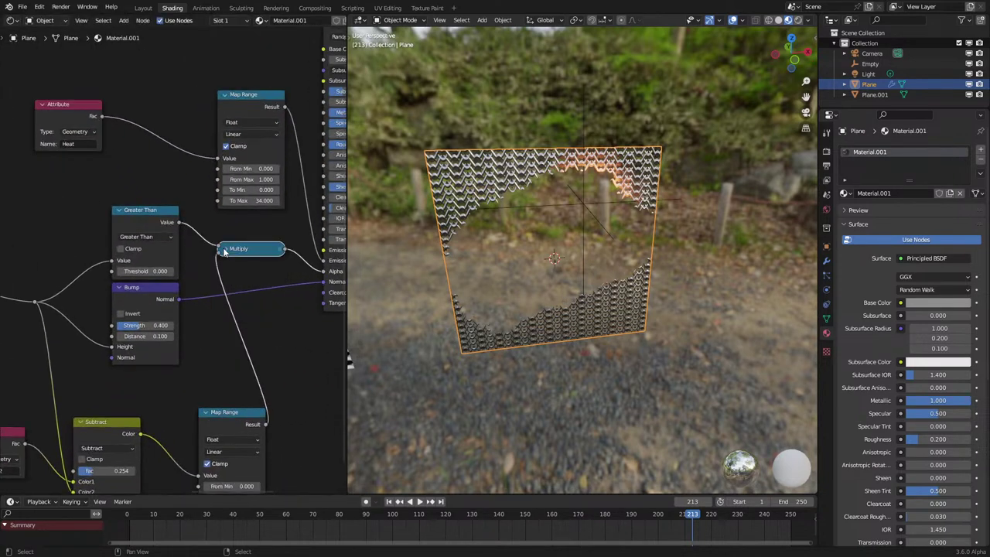
{"action": "left_click_drag", "start_coordinate": [224, 249], "coordinate": [214, 249]}
Group the lower Map Range, Subtract and Heat 2 Attribute nodes compactly beneath the Multiply and Bump nodes.
{"action": "left_click_drag", "start_coordinate": [233, 413], "coordinate": [252, 335]}
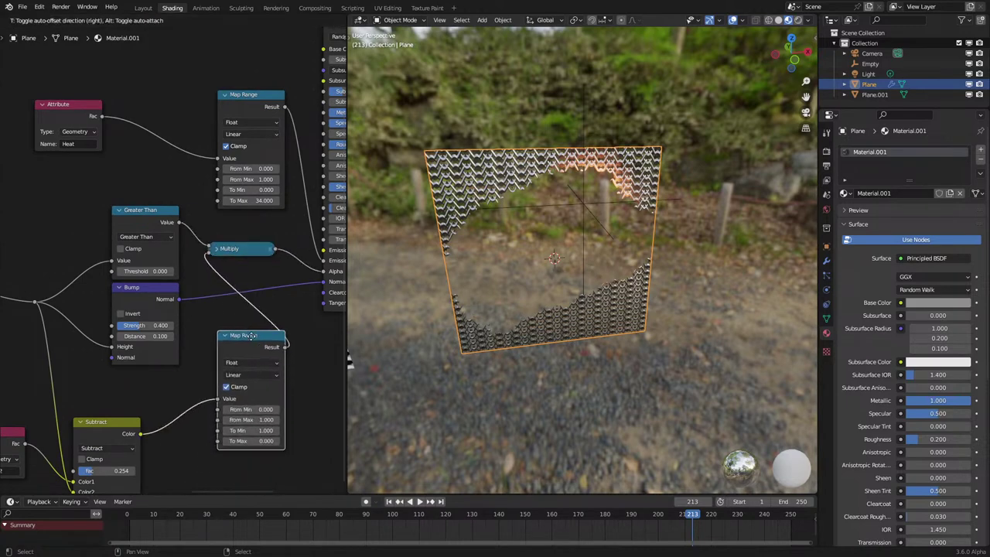
{"action": "left_click_drag", "start_coordinate": [91, 425], "coordinate": [129, 387]}
{"action": "middle_click_drag", "start_coordinate": [55, 435], "coordinate": [93, 358]}
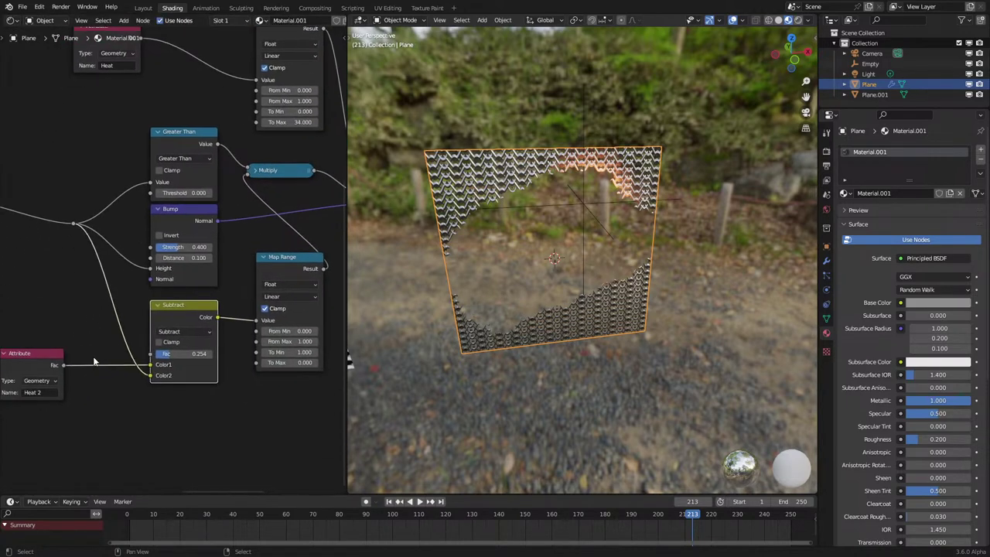
{"action": "left_click_drag", "start_coordinate": [40, 369], "coordinate": [182, 408]}
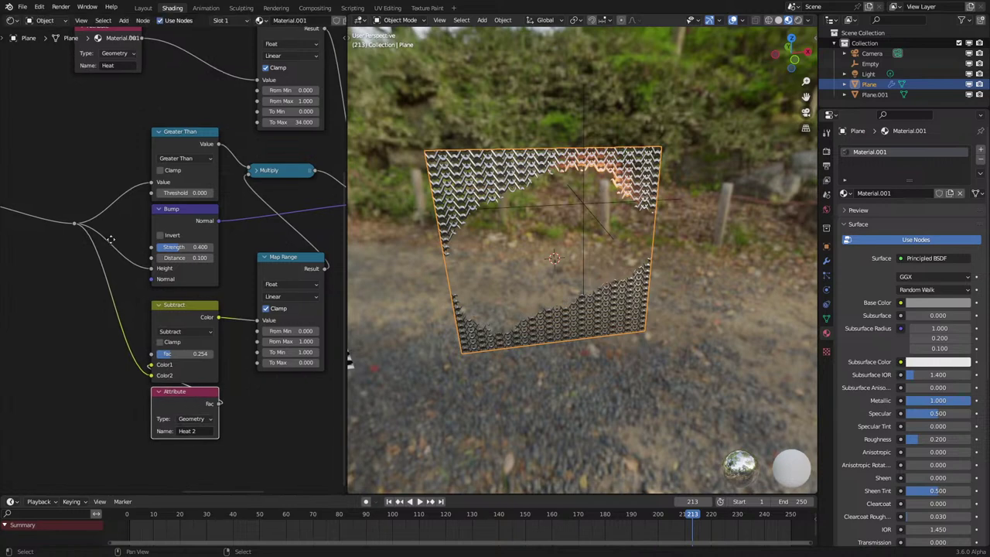
Replay the first frames of the burn and examine the glowing edge of the hole up close.
{"action": "middle_click_drag", "start_coordinate": [107, 235], "coordinate": [205, 329]}
{"action": "middle_click_drag", "start_coordinate": [219, 190], "coordinate": [109, 336]}
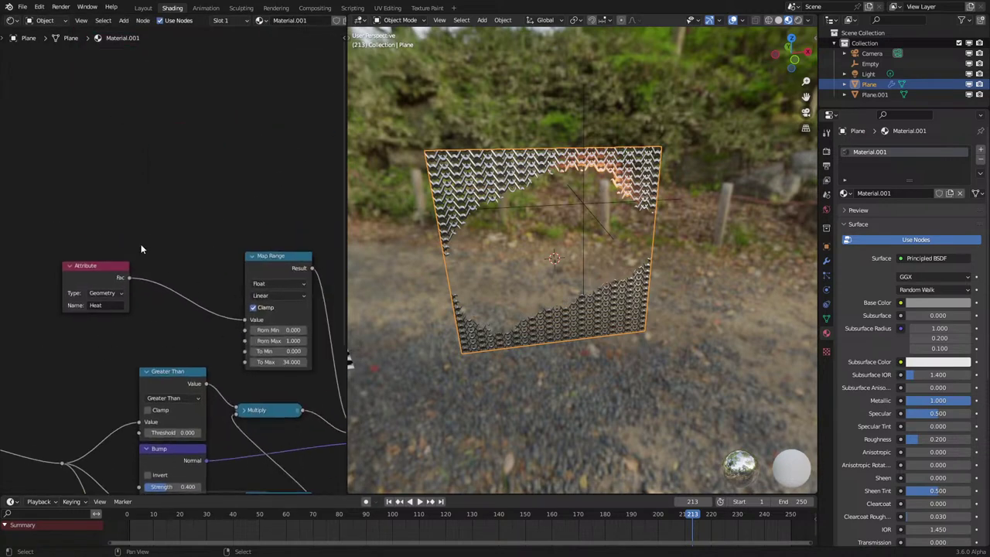
{"action": "left_click", "coordinate": [129, 519]}
{"action": "key", "text": "space"}
{"action": "key", "text": "space"}
{"action": "scroll", "coordinate": [568, 234], "scroll_direction": "up", "scroll_amount": 2}
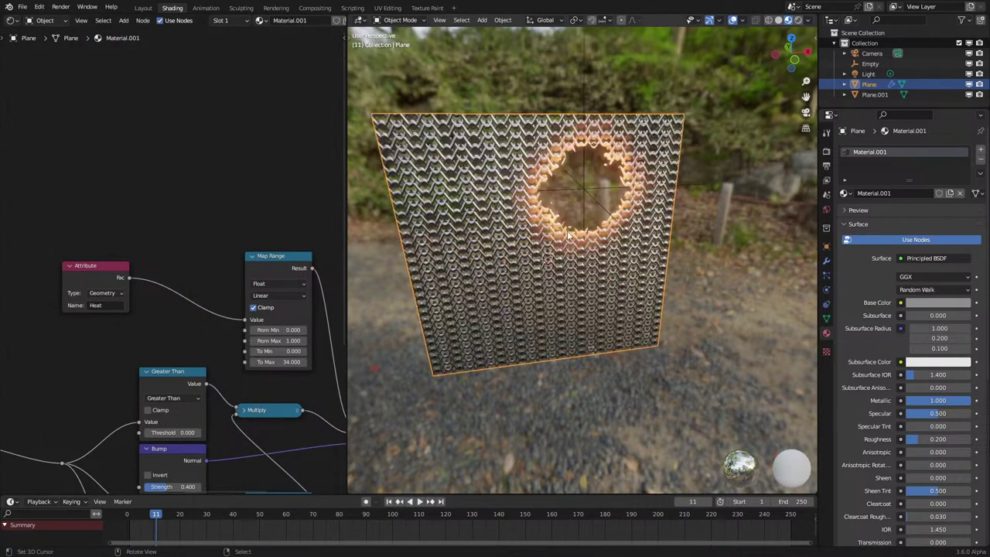
{"action": "middle_click_drag", "start_coordinate": [569, 235], "coordinate": [559, 237]}
{"action": "scroll", "coordinate": [558, 237], "scroll_direction": "up", "scroll_amount": 3}
Move the Heat Attribute node left and insert a duplicate of the Subtract node between it and the emission Map Range.
{"action": "middle_click_drag", "start_coordinate": [50, 252], "coordinate": [112, 281]}
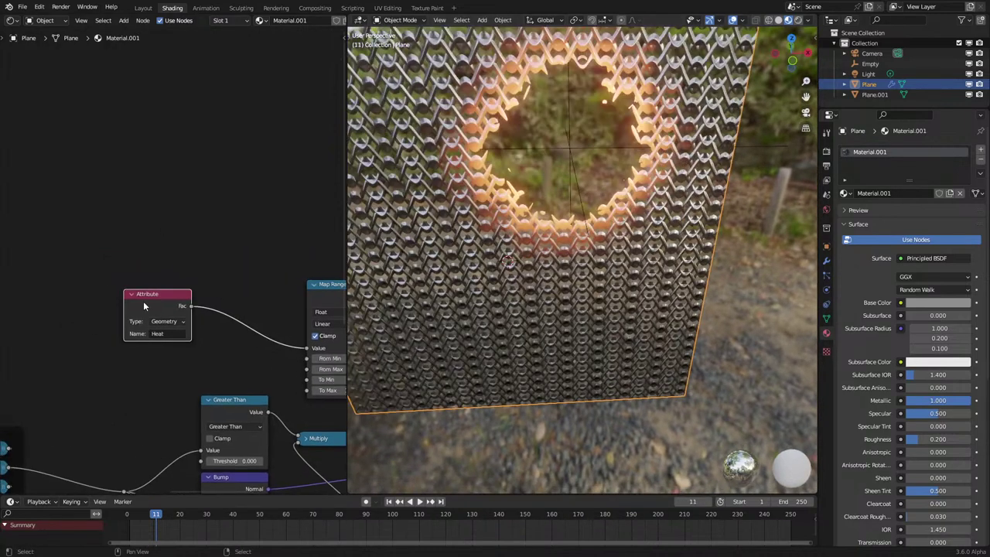
{"action": "left_click_drag", "start_coordinate": [144, 302], "coordinate": [68, 274]}
{"action": "scroll", "coordinate": [166, 388], "scroll_direction": "down", "scroll_amount": 2}
{"action": "middle_click_drag", "start_coordinate": [166, 389], "coordinate": [161, 269]}
{"action": "scroll", "coordinate": [199, 394], "scroll_direction": "up", "scroll_amount": 1}
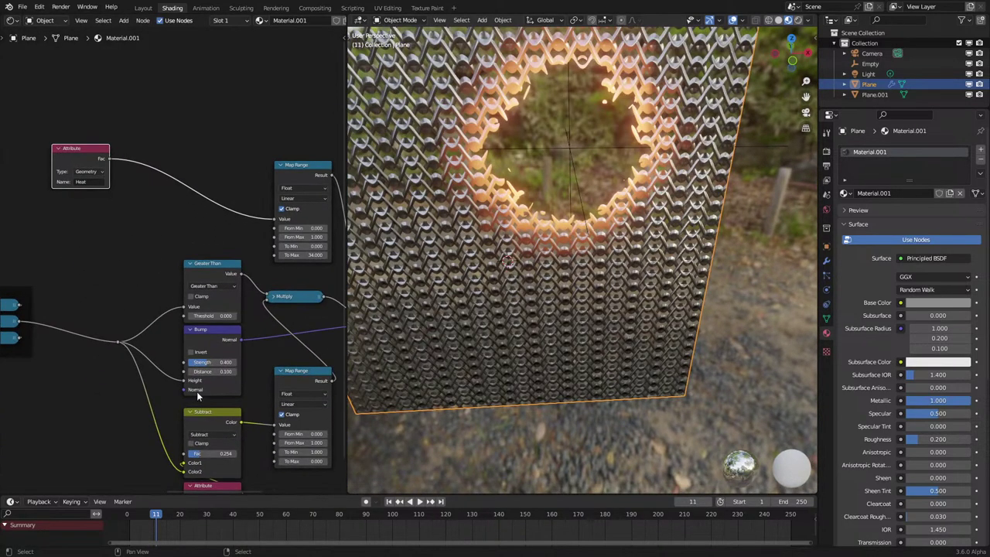
{"action": "key", "text": "shift+d"}
{"action": "left_click", "coordinate": [182, 146]}
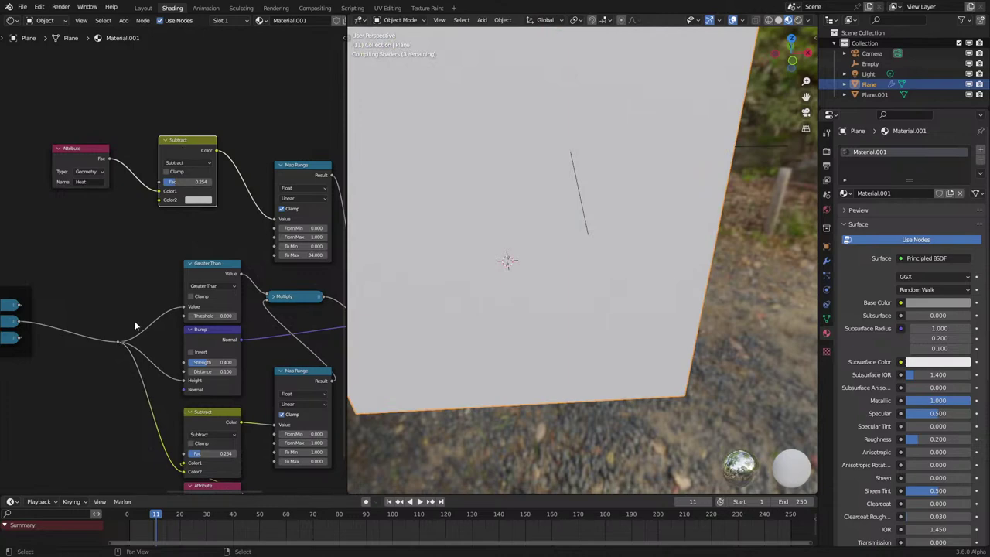
Feed the rerouted output into Color2 of the upper Subtract node, and switch that node to Add with a factor of 0.099.
{"action": "left_click_drag", "start_coordinate": [118, 341], "coordinate": [160, 200]}
{"action": "middle_click_drag", "start_coordinate": [169, 217], "coordinate": [173, 296]}
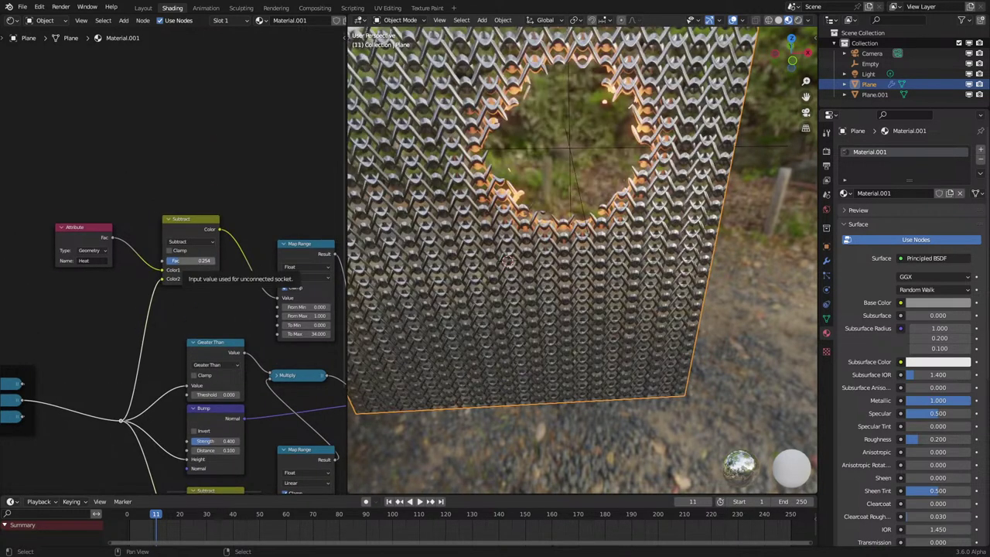
{"action": "mouse_move", "coordinate": [186, 260]}
{"action": "left_mouse_down"}
{"action": "mouse_move", "coordinate": [197, 261]}
{"action": "mouse_move", "coordinate": [172, 260]}
{"action": "left_mouse_up"}
{"action": "scroll", "coordinate": [172, 260], "scroll_direction": "up", "scroll_amount": 4}
{"action": "left_click", "coordinate": [182, 235]}
{"action": "key", "text": "a"}
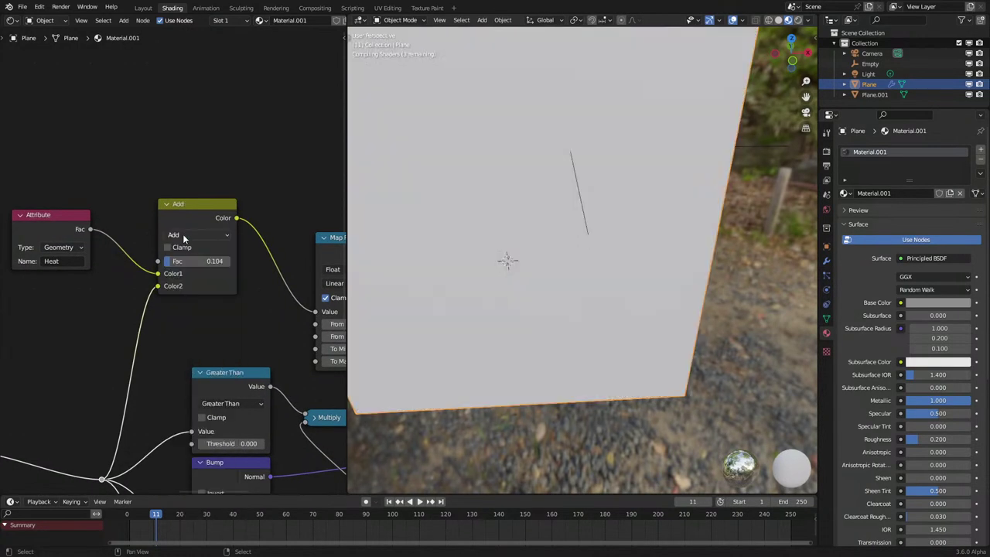
{"action": "left_click_drag", "start_coordinate": [188, 262], "coordinate": [246, 262]}
Set From Min of the emission Map Range node to 0.120, leaving From Max at 1.000.
{"action": "middle_click_drag", "start_coordinate": [246, 333], "coordinate": [202, 321]}
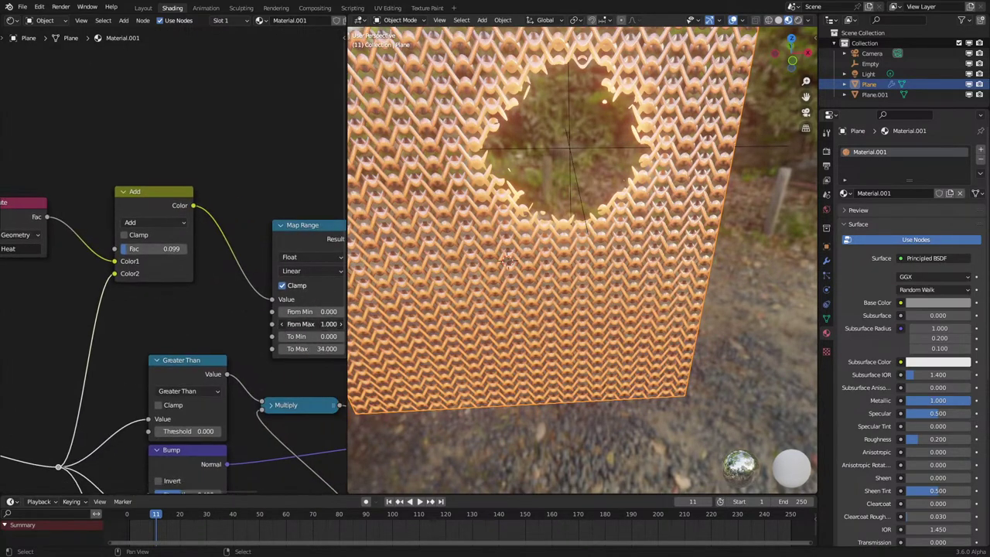
{"action": "mouse_move", "coordinate": [300, 324]}
{"action": "left_mouse_down"}
{"action": "mouse_move", "coordinate": [280, 324]}
{"action": "mouse_move", "coordinate": [329, 311]}
{"action": "mouse_move", "coordinate": [308, 311]}
{"action": "left_mouse_up"}
{"action": "right_click", "coordinate": [315, 324]}
{"action": "middle_click_drag", "start_coordinate": [324, 312], "coordinate": [320, 312]}
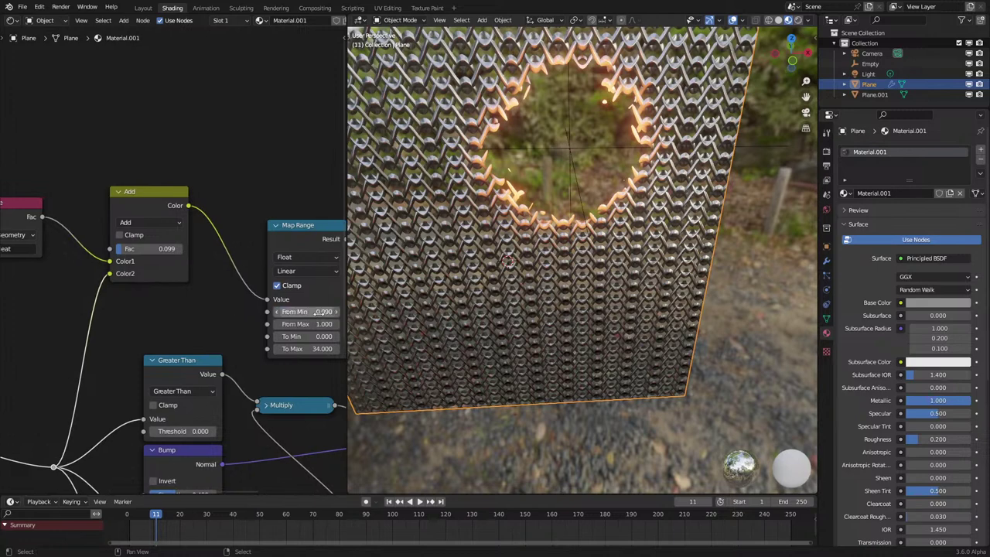
{"action": "left_click_drag", "start_coordinate": [319, 312], "coordinate": [320, 312]}
Play the simulation and move the empty across the chain mesh to examine the glowing burn edge, then reselect the plane.
{"action": "key", "text": "space"}
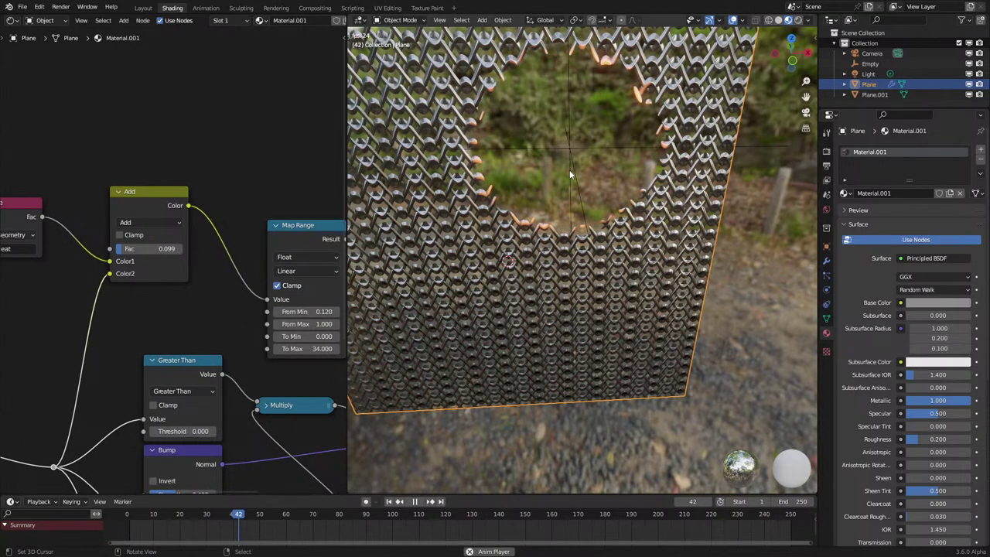
{"action": "left_click", "coordinate": [567, 147]}
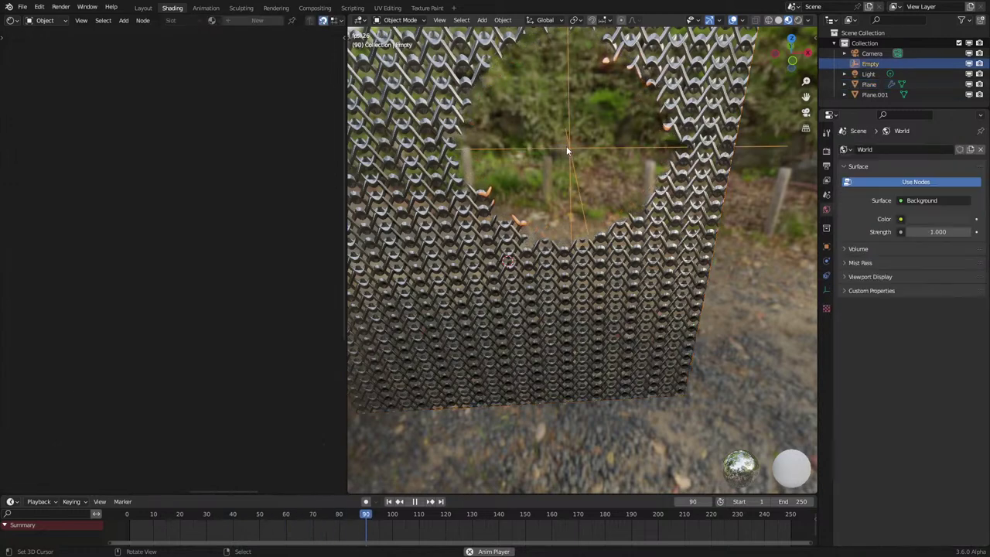
{"action": "middle_click_drag", "start_coordinate": [566, 147], "coordinate": [583, 173]}
{"action": "scroll", "coordinate": [583, 175], "scroll_direction": "down", "scroll_amount": 2}
{"action": "key", "text": "g"}
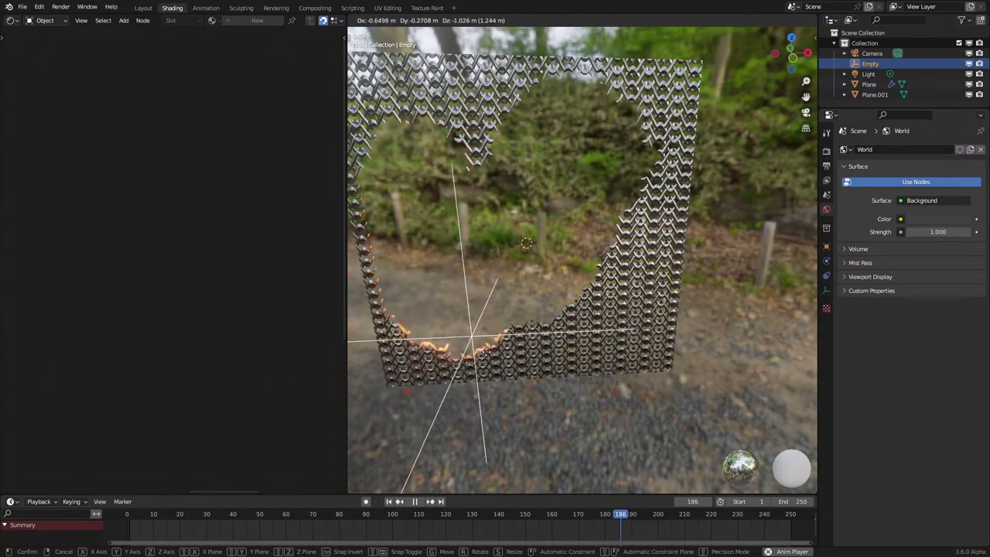
{"action": "left_click", "coordinate": [584, 176]}
{"action": "key", "text": "space"}
{"action": "left_click", "coordinate": [648, 242]}
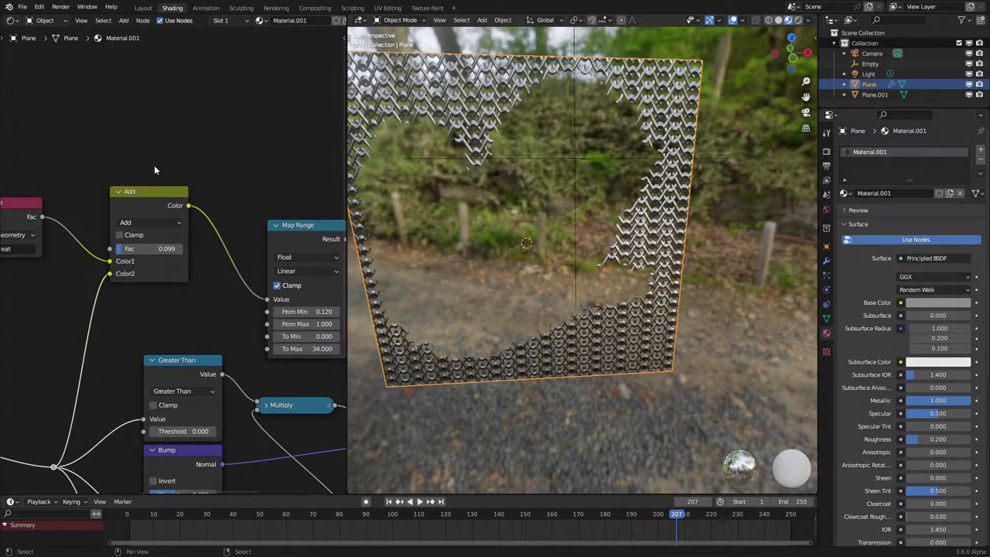
Replay the burn from the start, sweep the empty across the mesh from a wider view, and stop with the plane selected.
{"action": "middle_click_drag", "start_coordinate": [154, 170], "coordinate": [199, 172]}
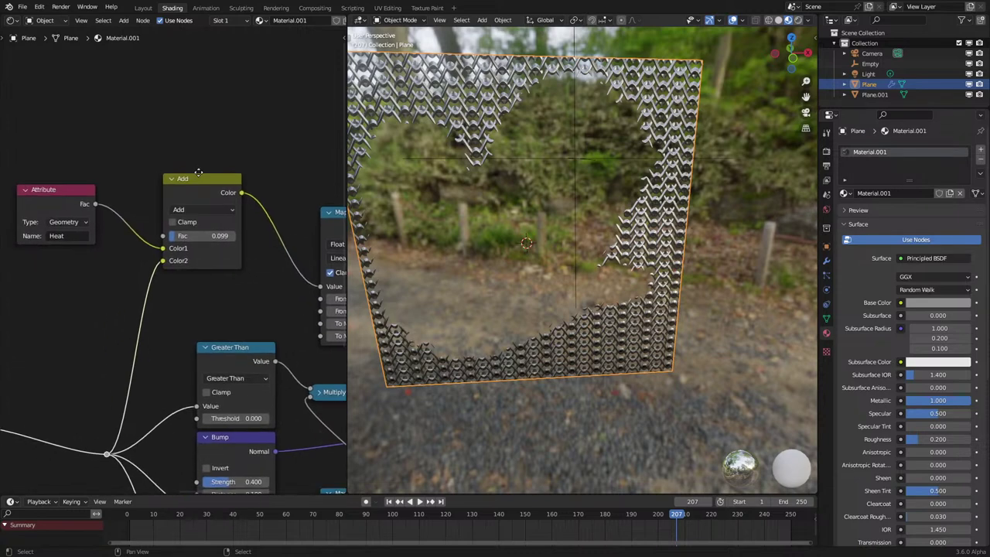
{"action": "left_click", "coordinate": [131, 527]}
{"action": "key", "text": "space"}
{"action": "left_click", "coordinate": [576, 158]}
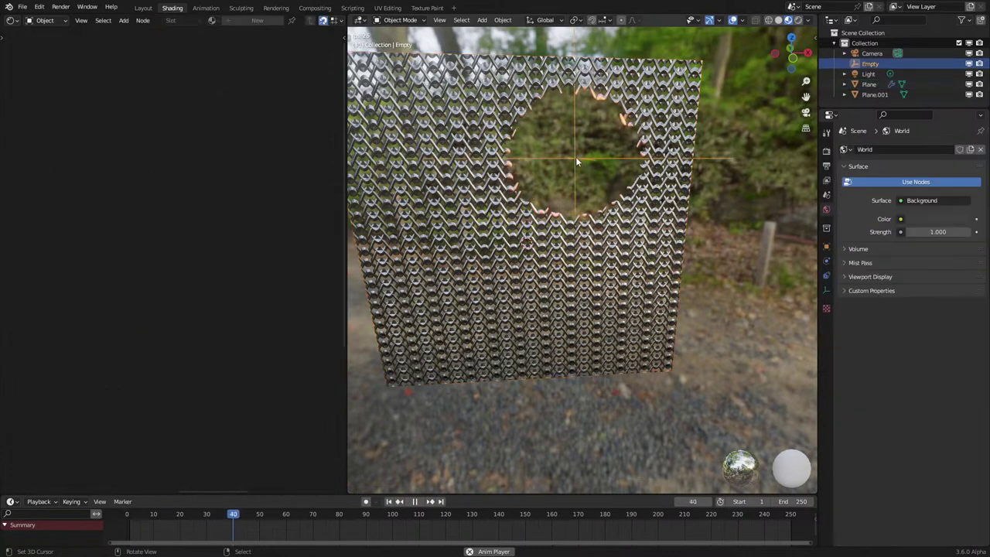
{"action": "key", "text": "g"}
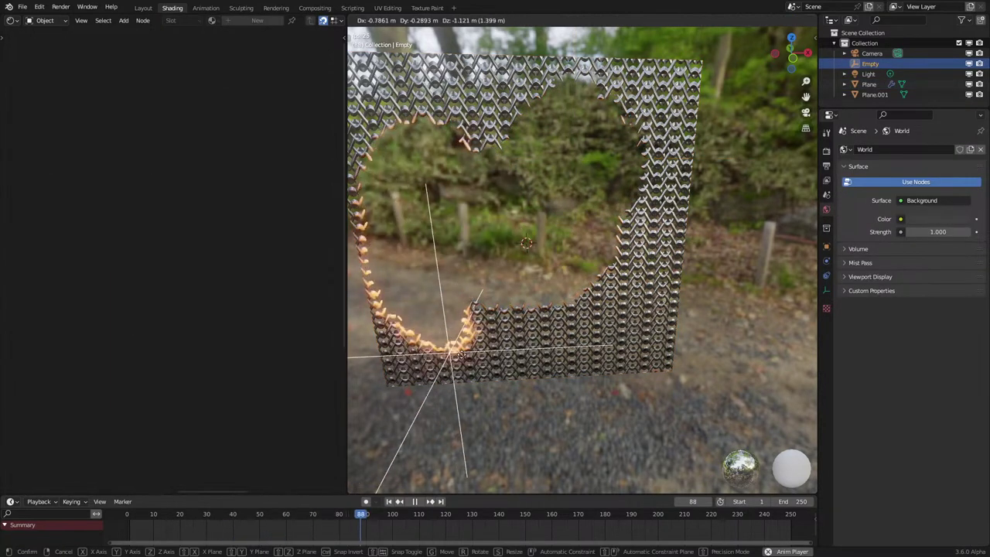
{"action": "right_click", "coordinate": [556, 286]}
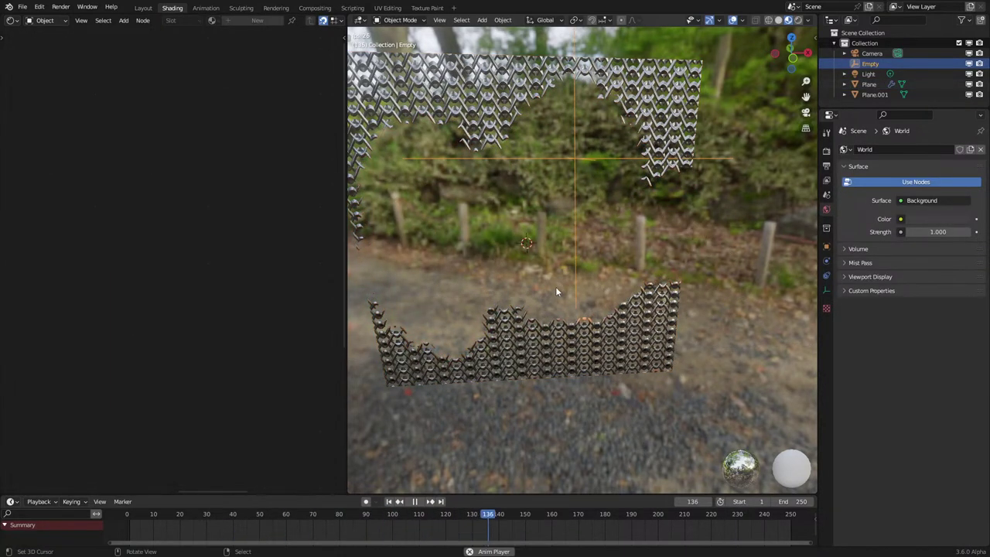
{"action": "scroll", "coordinate": [556, 288], "scroll_direction": "down", "scroll_amount": 3}
{"action": "middle_click_drag", "start_coordinate": [556, 290], "coordinate": [583, 280]}
{"action": "key", "text": "g"}
{"action": "right_click", "coordinate": [576, 285]}
{"action": "right_click", "coordinate": [638, 185]}
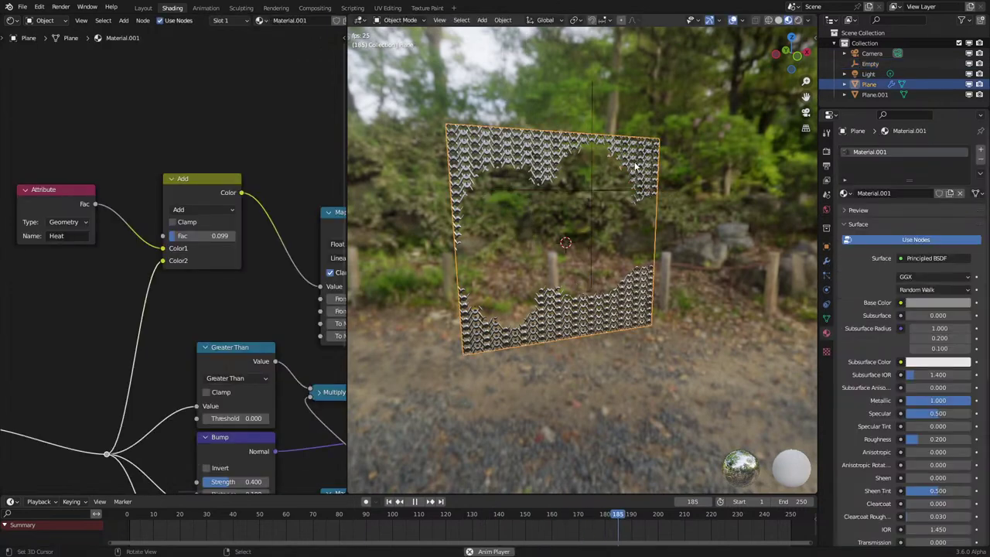
{"action": "key", "text": "space"}
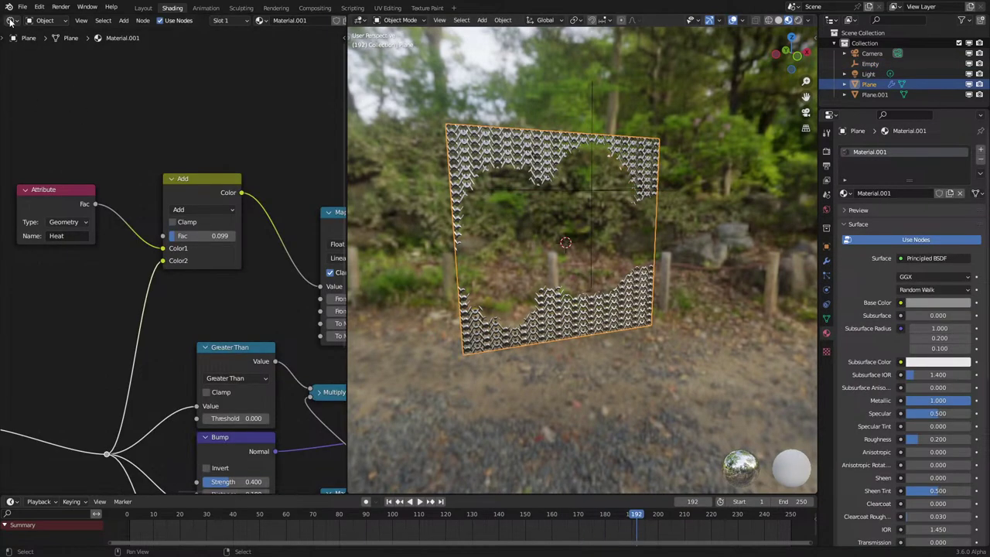
Switch the node editor to the plane's Geometry Nodes and locate the Named Attribute nodes feeding the Heat 2 storage.
{"action": "left_click", "coordinate": [10, 22]}
{"action": "left_click", "coordinate": [55, 106]}
{"action": "scroll", "coordinate": [122, 170], "scroll_direction": "down", "scroll_amount": 4}
{"action": "middle_click_drag", "start_coordinate": [219, 350], "coordinate": [0, 302]}
{"action": "scroll", "coordinate": [6, 341], "scroll_direction": "up", "scroll_amount": 1}
{"action": "scroll", "coordinate": [153, 387], "scroll_direction": "up", "scroll_amount": 7}
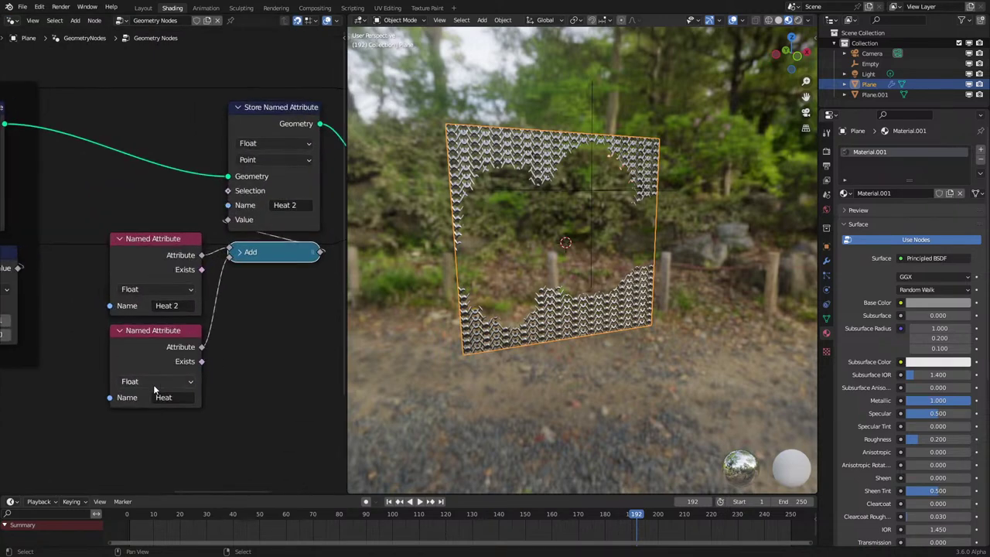
Insert a Divide math node with a value of 2 between the Heat Named Attribute and the Add node.
{"action": "left_click_drag", "start_coordinate": [205, 345], "coordinate": [242, 342]}
{"action": "type", "text": "di"}
{"action": "key", "text": "Return"}
{"action": "left_click", "coordinate": [265, 333]}
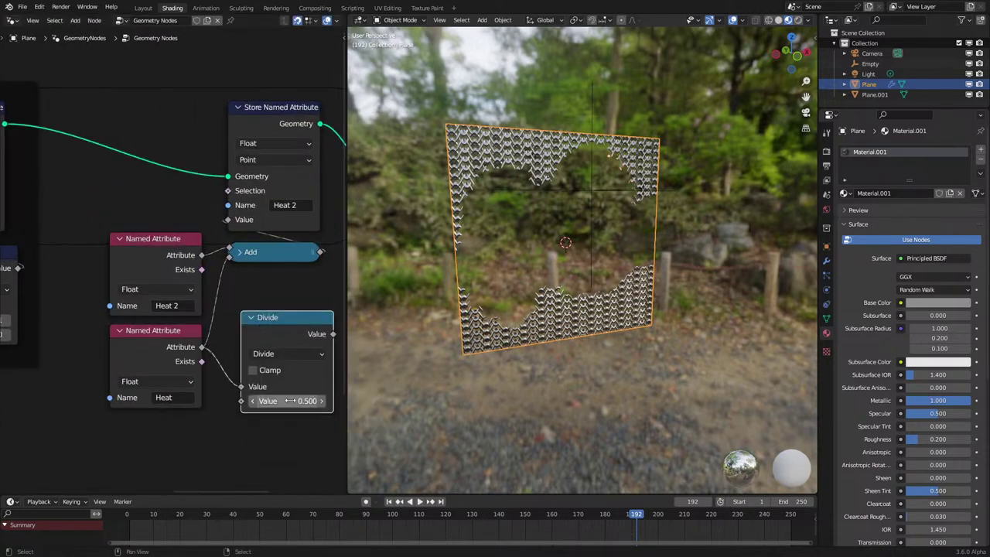
{"action": "left_click", "coordinate": [287, 401]}
{"action": "type", "text": "2"}
{"action": "key", "text": "Return"}
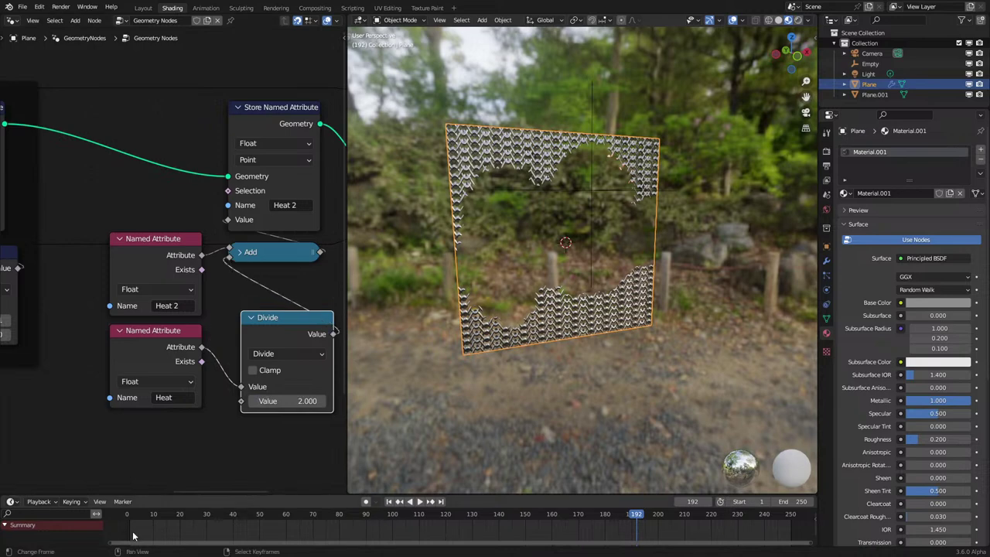
Replay the burn from the first frame and examine how fast the hole opens with the divided heat.
{"action": "left_click", "coordinate": [128, 535]}
{"action": "key", "text": "space"}
{"action": "middle_click_drag", "start_coordinate": [688, 238], "coordinate": [638, 232]}
{"action": "scroll", "coordinate": [603, 197], "scroll_direction": "up", "scroll_amount": 2}
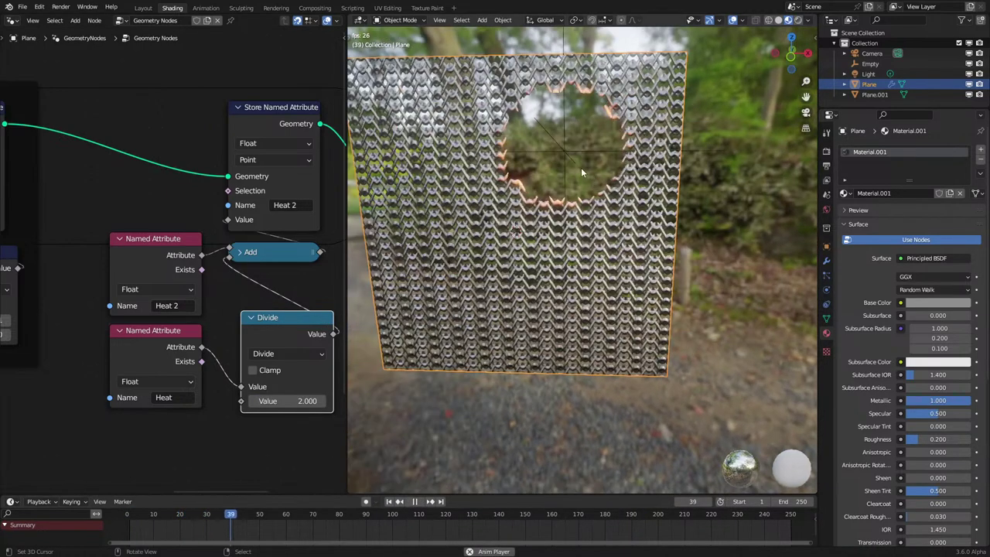
Raise the Divide node's value to 4 and replay the burn from the start while moving the empty around the mesh.
{"action": "left_click", "coordinate": [121, 534]}
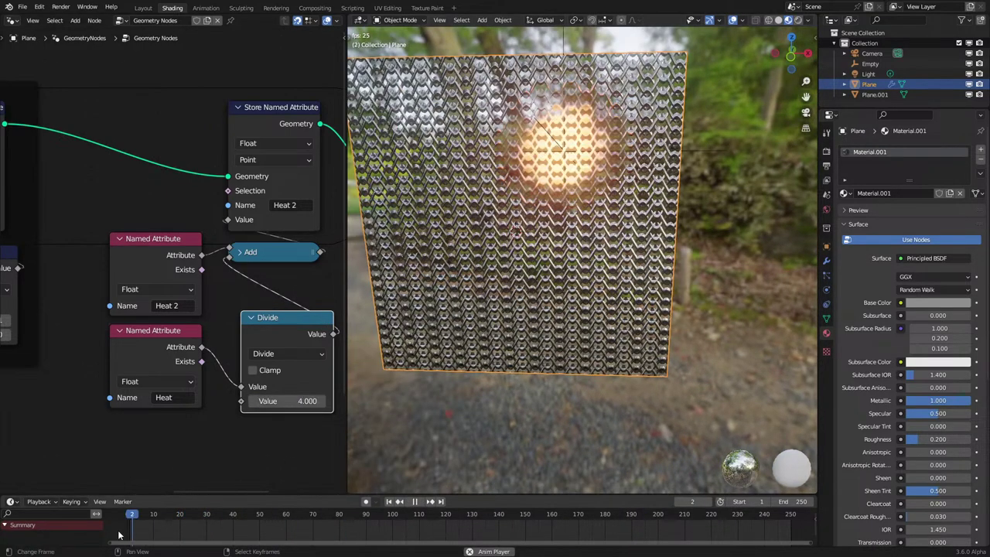
{"action": "left_click", "coordinate": [565, 152]}
{"action": "key", "text": "g"}
{"action": "left_click", "coordinate": [539, 255]}
{"action": "middle_click_drag", "start_coordinate": [539, 255], "coordinate": [561, 252]}
{"action": "key", "text": "g"}
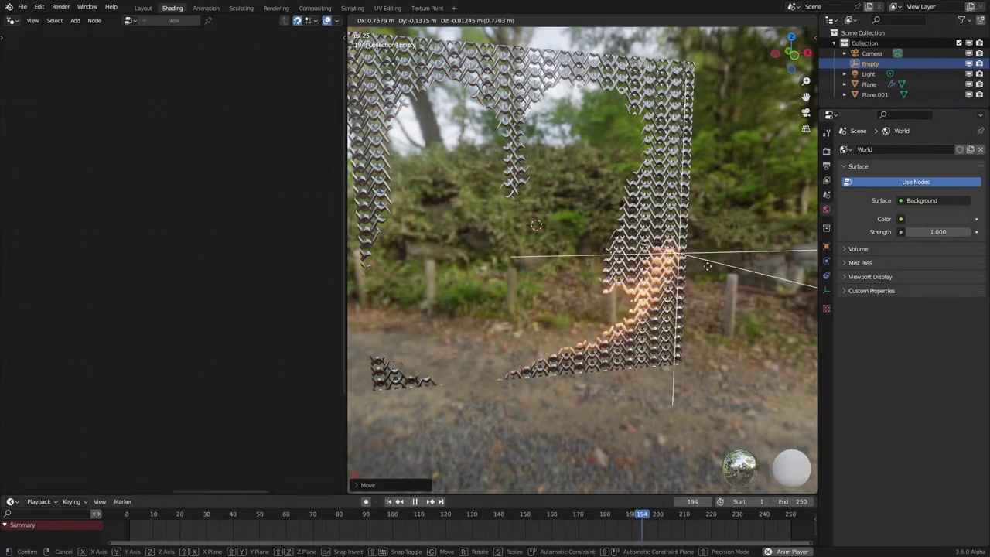
{"action": "left_click_drag", "start_coordinate": [517, 249], "coordinate": [554, 265]}
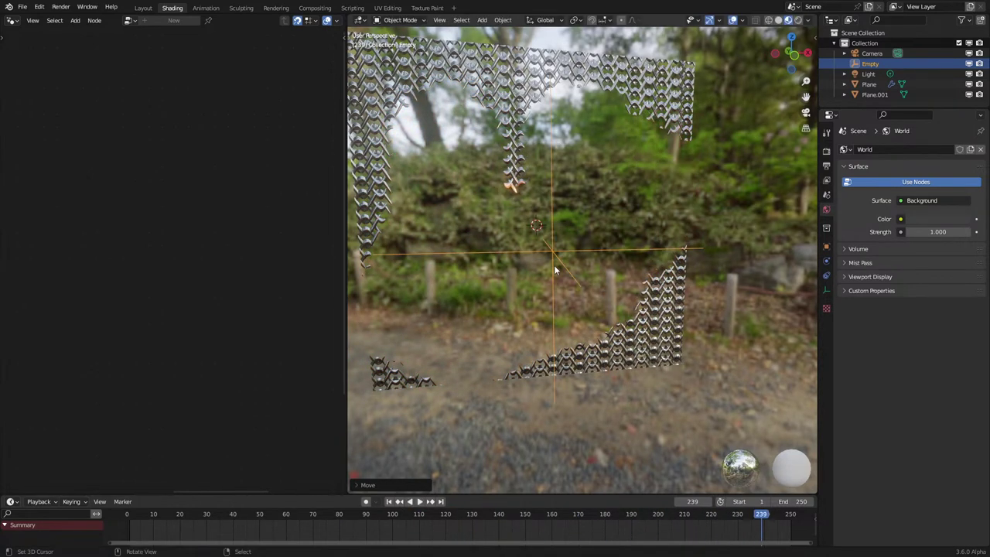
Restart the playback, sweep the empty over the mesh again, and examine the slower burn with the plane selected.
{"action": "left_click", "coordinate": [128, 532]}
{"action": "key", "text": "space"}
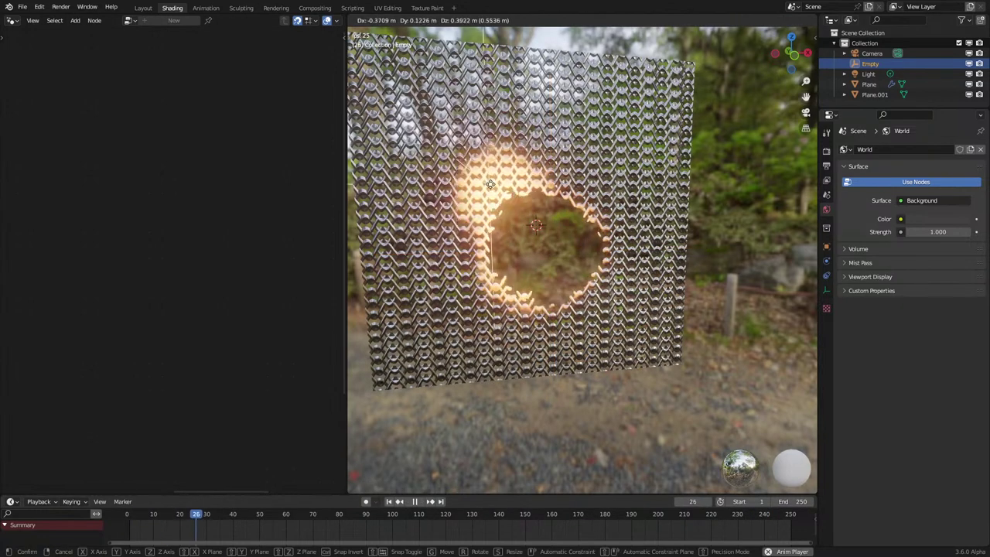
{"action": "right_click", "coordinate": [626, 165]}
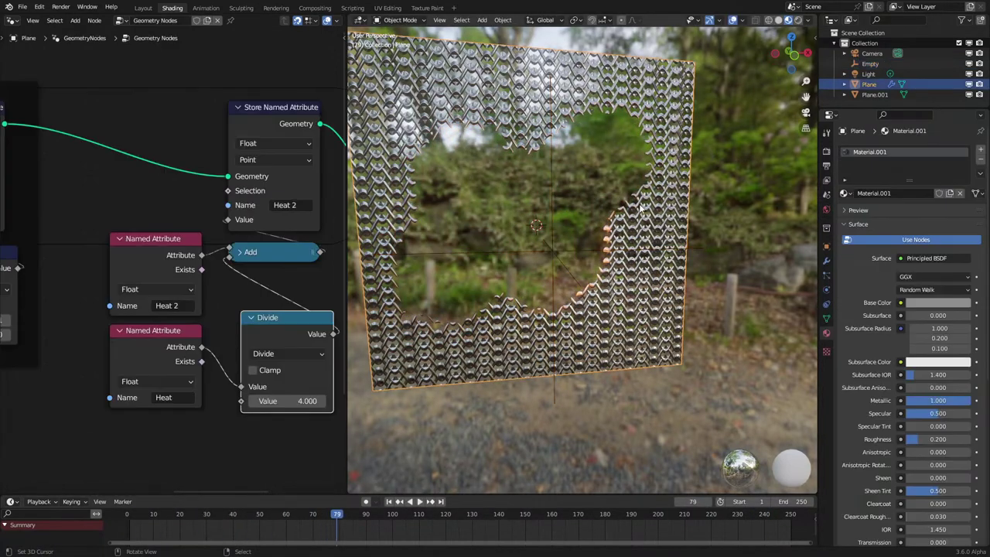
{"action": "middle_click_drag", "start_coordinate": [596, 201], "coordinate": [647, 200]}
{"action": "scroll", "coordinate": [633, 232], "scroll_direction": "up", "scroll_amount": 1}
{"action": "scroll", "coordinate": [633, 232], "scroll_direction": "down", "scroll_amount": 2}
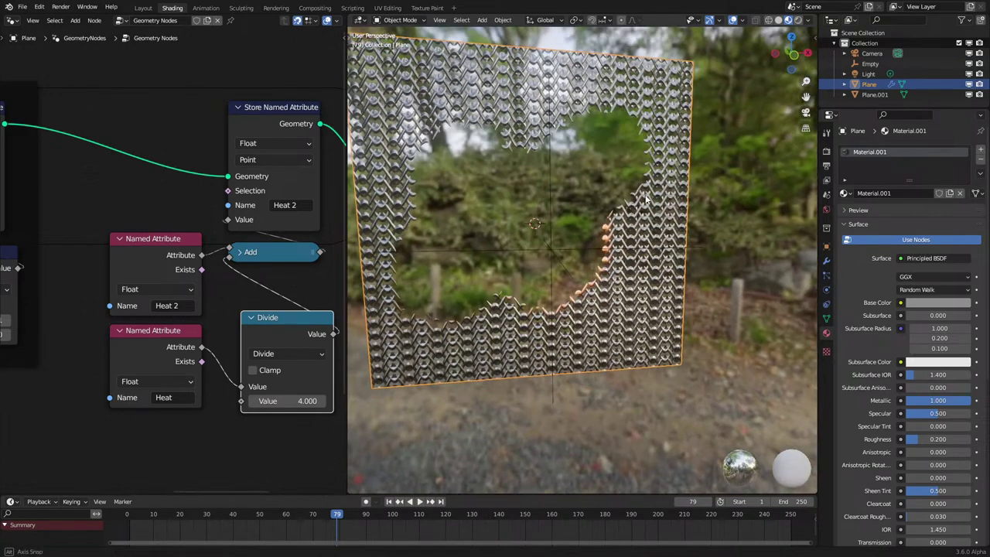
Join the Heat 2 Store Named Attribute, both Named Attribute nodes, Add and Divide into one frame.
{"action": "scroll", "coordinate": [186, 340], "scroll_direction": "down", "scroll_amount": 5}
{"action": "left_click_drag", "start_coordinate": [150, 384], "coordinate": [243, 158]}
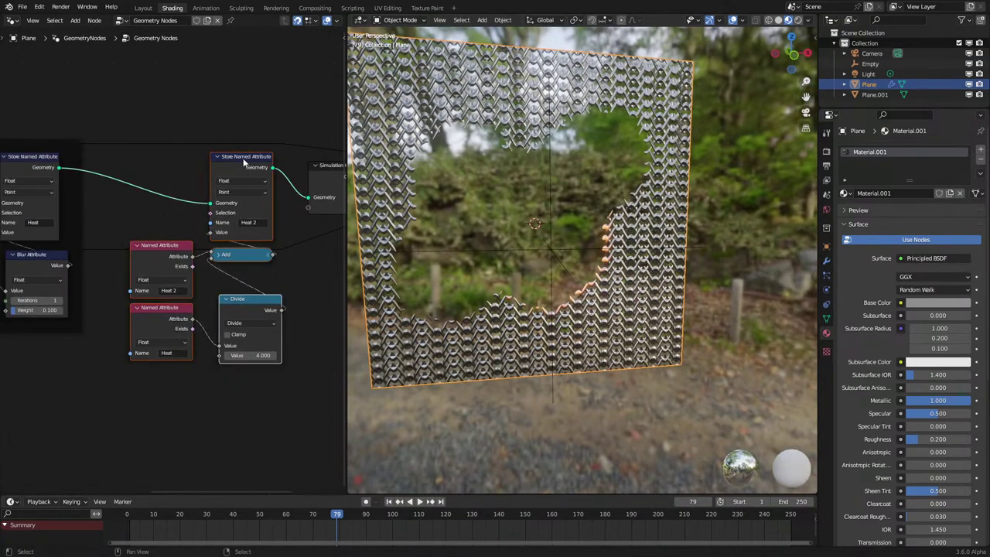
{"action": "key", "text": "ctrl+j"}
{"action": "scroll", "coordinate": [221, 485], "scroll_direction": "up", "scroll_amount": 4}
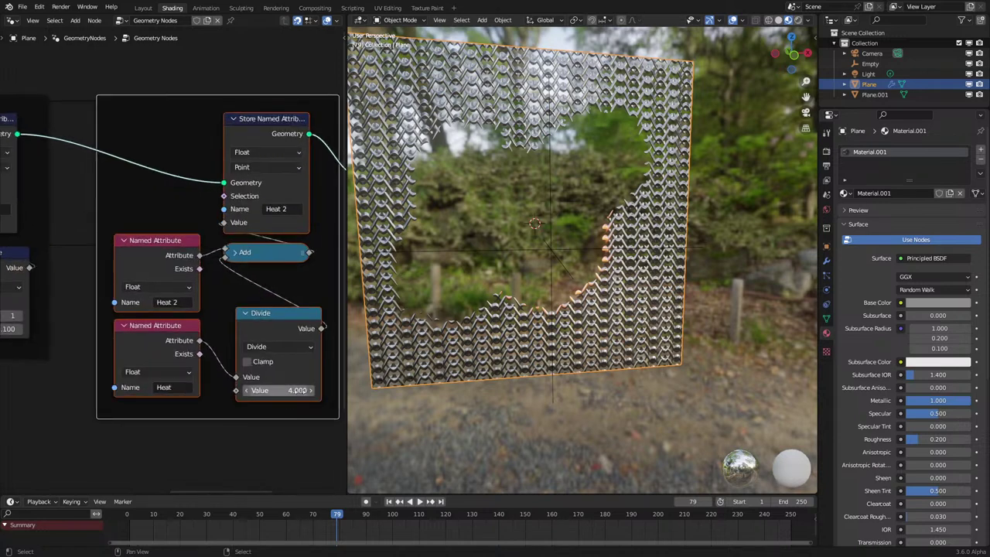
Select the empty, restart the simulation and move the empty around the whole mesh to check the burn trail.
{"action": "right_click", "coordinate": [545, 249]}
{"action": "left_click", "coordinate": [107, 515]}
{"action": "scroll", "coordinate": [586, 356], "scroll_direction": "down", "scroll_amount": 3}
{"action": "key", "text": "g"}
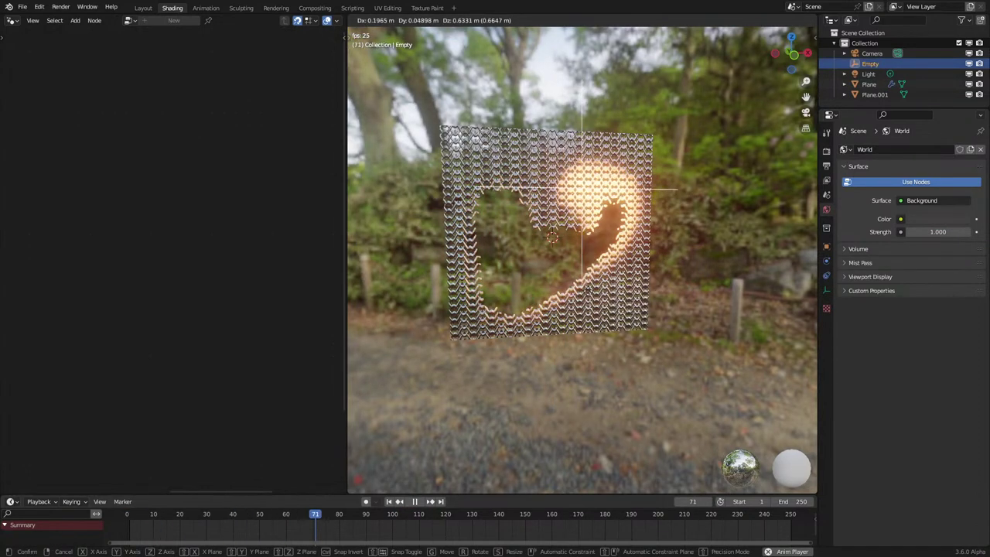
{"action": "left_click", "coordinate": [543, 339]}
{"action": "key", "text": "space"}
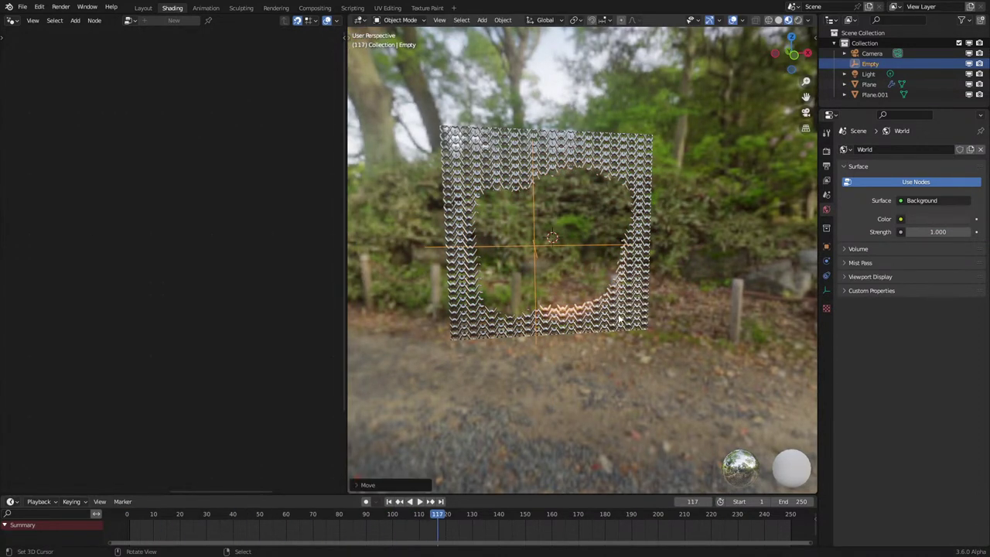
Set the Blur Attribute weight for Heat to 0.400 and replay the burn while sweeping the empty across the mesh.
{"action": "right_click", "coordinate": [621, 320]}
{"action": "middle_click_drag", "start_coordinate": [312, 317], "coordinate": [483, 317]}
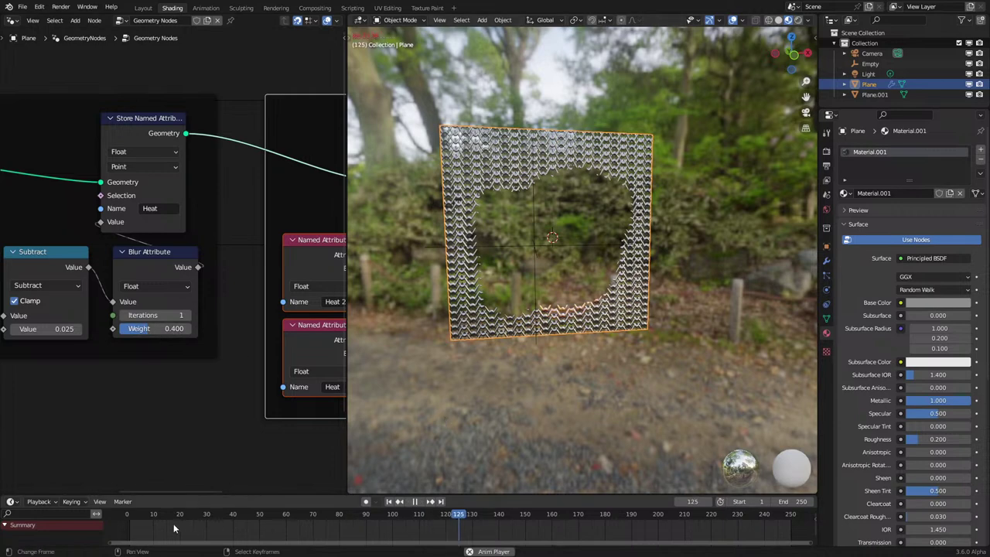
{"action": "left_click", "coordinate": [129, 530]}
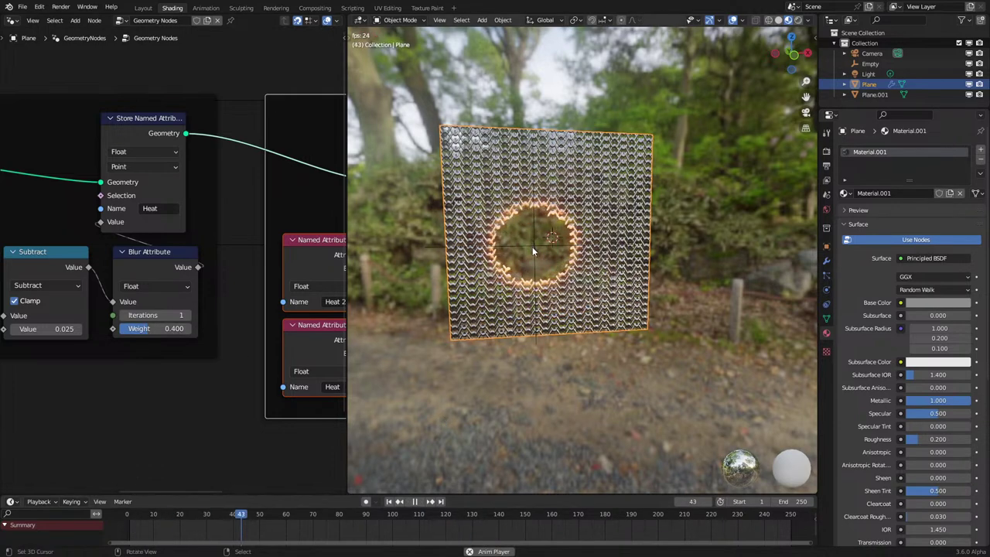
{"action": "right_click", "coordinate": [532, 247]}
{"action": "key", "text": "g"}
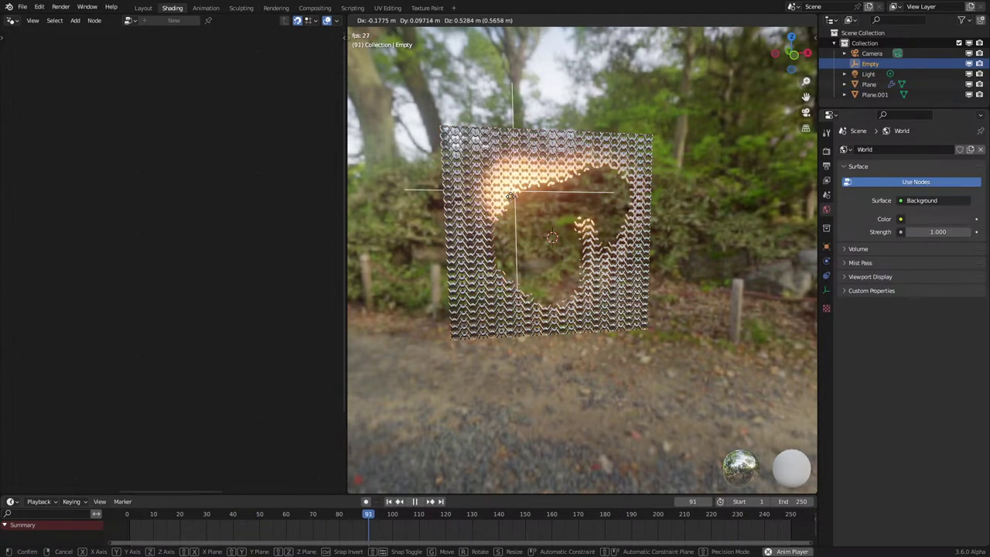
{"action": "right_click", "coordinate": [540, 325]}
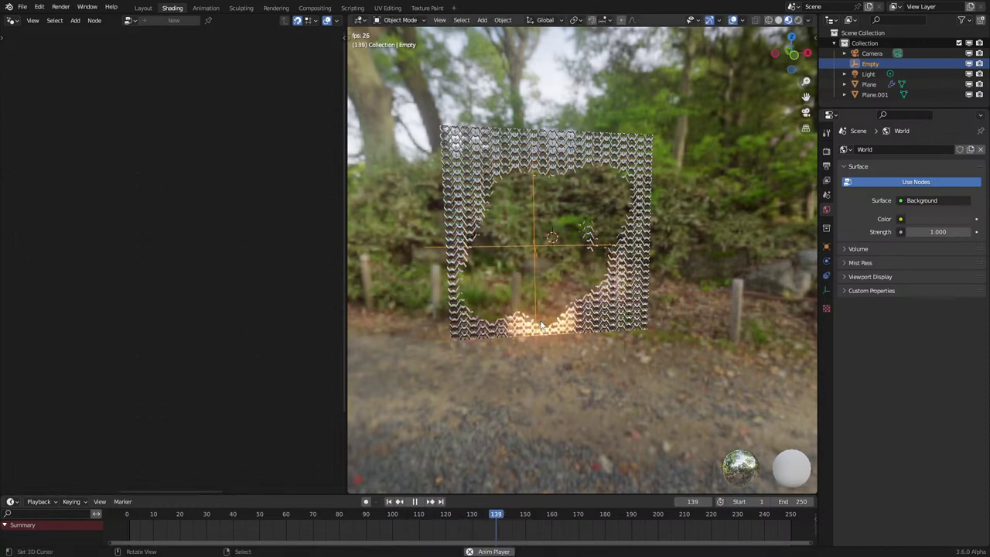
Set the Blur Attribute weight to 0.100 and the Heat Subtract value to 0.015, and replay from the start.
{"action": "left_click", "coordinate": [525, 294]}
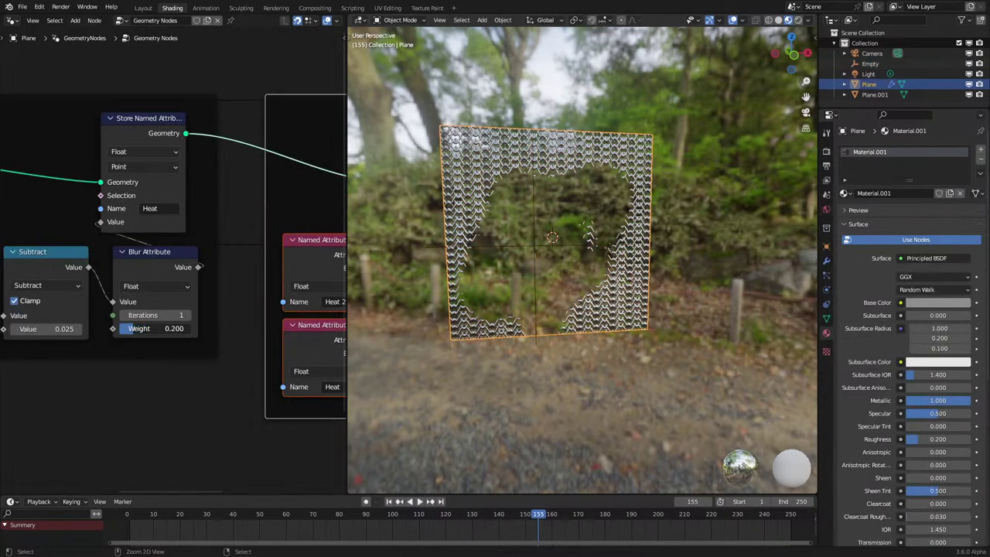
{"action": "left_click", "coordinate": [49, 331]}
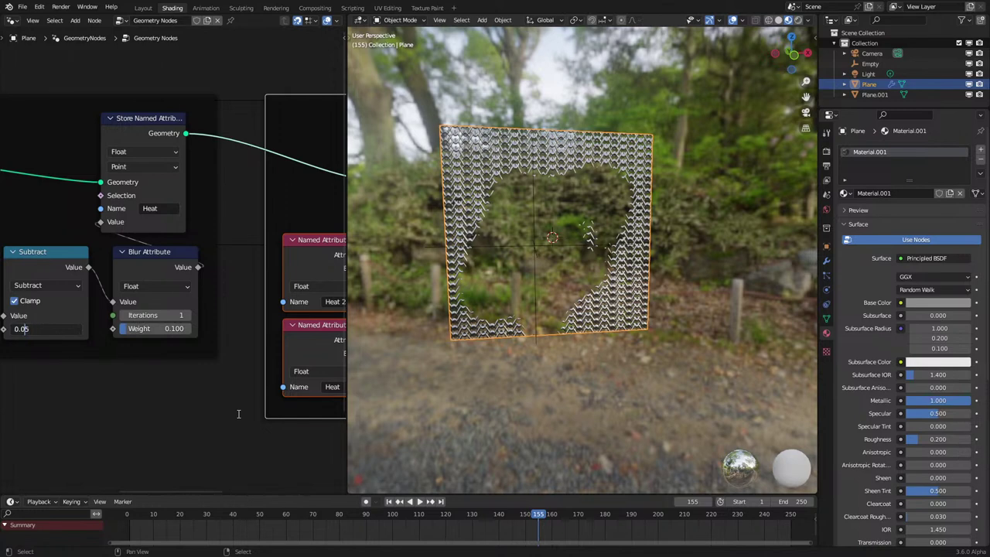
{"action": "type", "text": "1"}
{"action": "key", "text": "Return"}
{"action": "left_click", "coordinate": [128, 517]}
{"action": "key", "text": "space"}
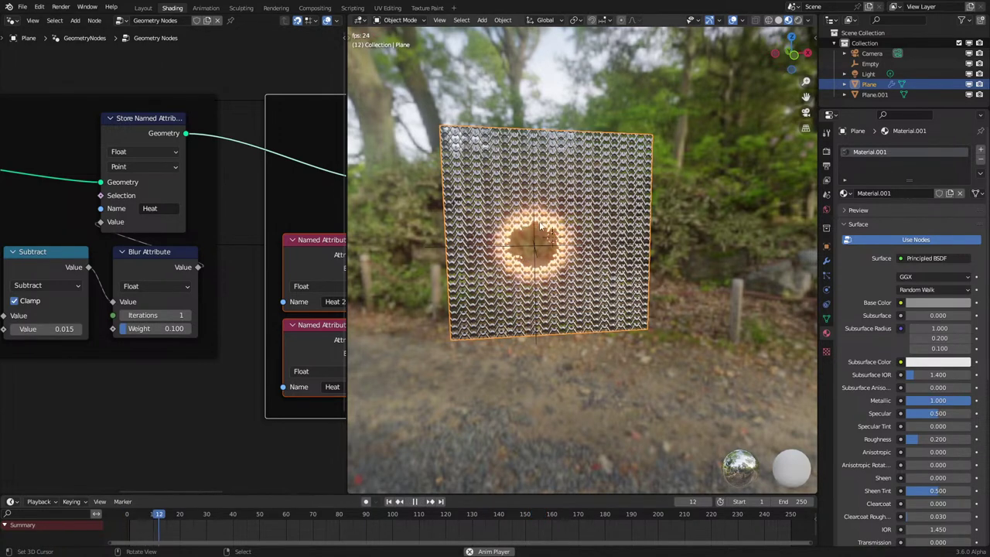
Select the empty, sweep it across the chain mesh during playback, and restart the simulation from the first frame.
{"action": "left_click", "coordinate": [535, 246]}
{"action": "key", "text": "g"}
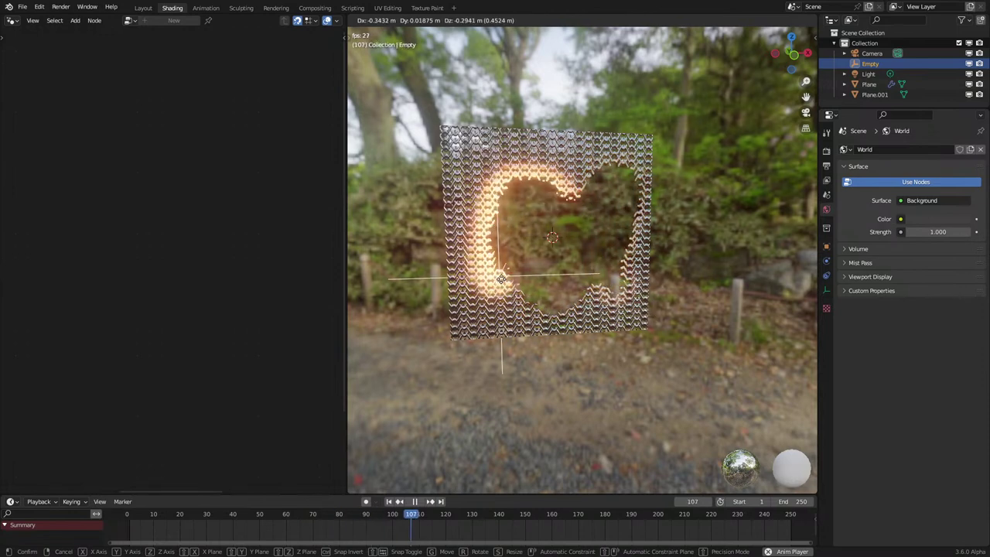
{"action": "left_click", "coordinate": [501, 293]}
{"action": "left_click", "coordinate": [118, 519]}
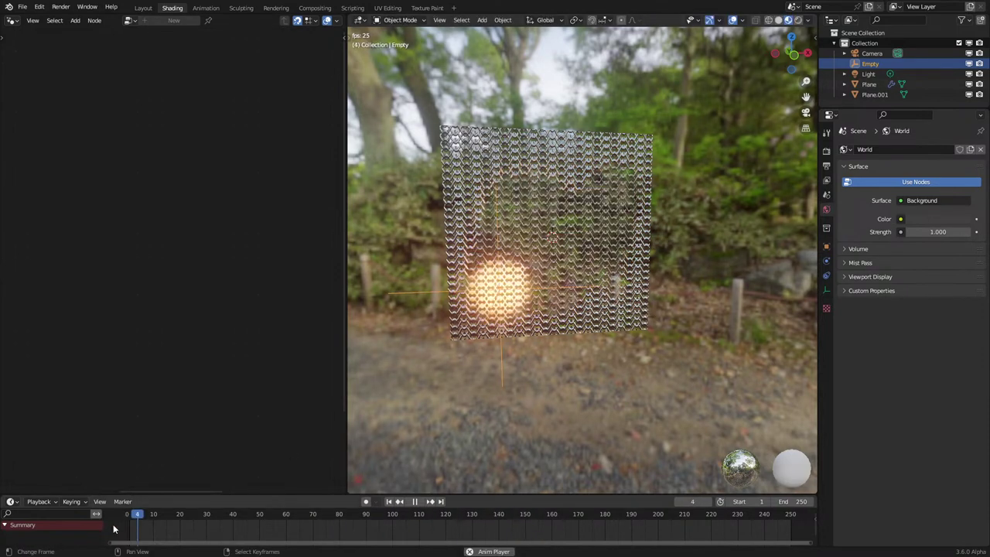
Sweep the empty across the mesh two more times to check the burning edge, and pause playback.
{"action": "scroll", "coordinate": [551, 242], "scroll_direction": "up", "scroll_amount": 1}
{"action": "key", "text": "g"}
{"action": "left_click", "coordinate": [623, 255]}
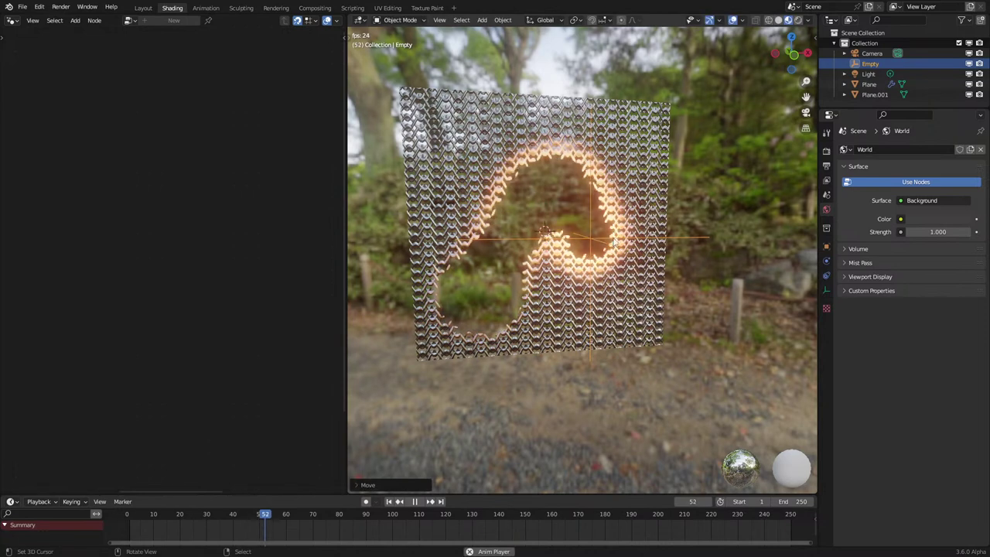
{"action": "key", "text": "space"}
{"action": "key", "text": "space"}
{"action": "key", "text": "g"}
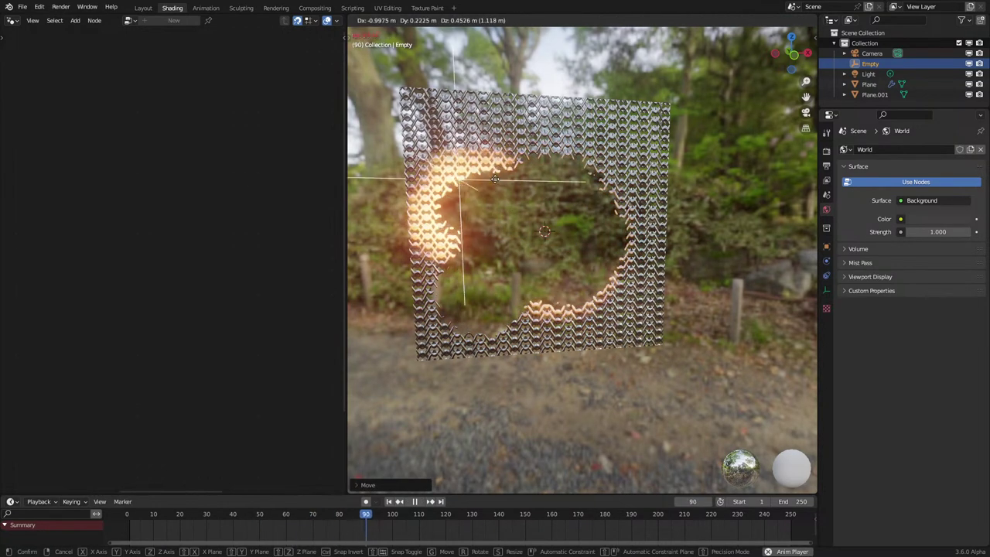
{"action": "left_click", "coordinate": [592, 261]}
{"action": "key", "text": "space"}
Select the chain mesh plane, inspect its burnt hole and the Heat nodes, and reset the timeline to frame 0.
{"action": "left_click", "coordinate": [663, 191]}
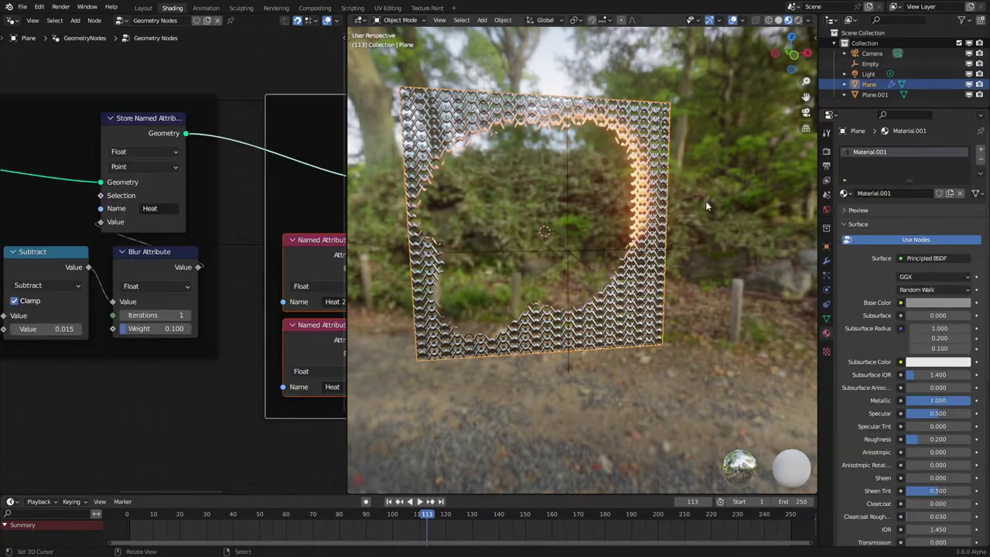
{"action": "middle_click_drag", "start_coordinate": [706, 202], "coordinate": [709, 223]}
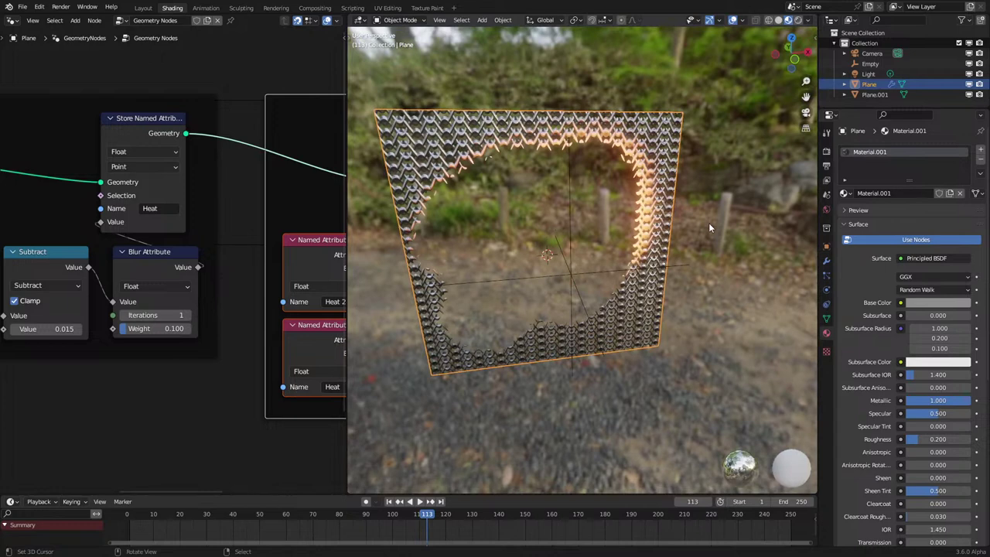
{"action": "scroll", "coordinate": [175, 317], "scroll_direction": "down", "scroll_amount": 6}
{"action": "middle_click_drag", "start_coordinate": [188, 324], "coordinate": [313, 273]}
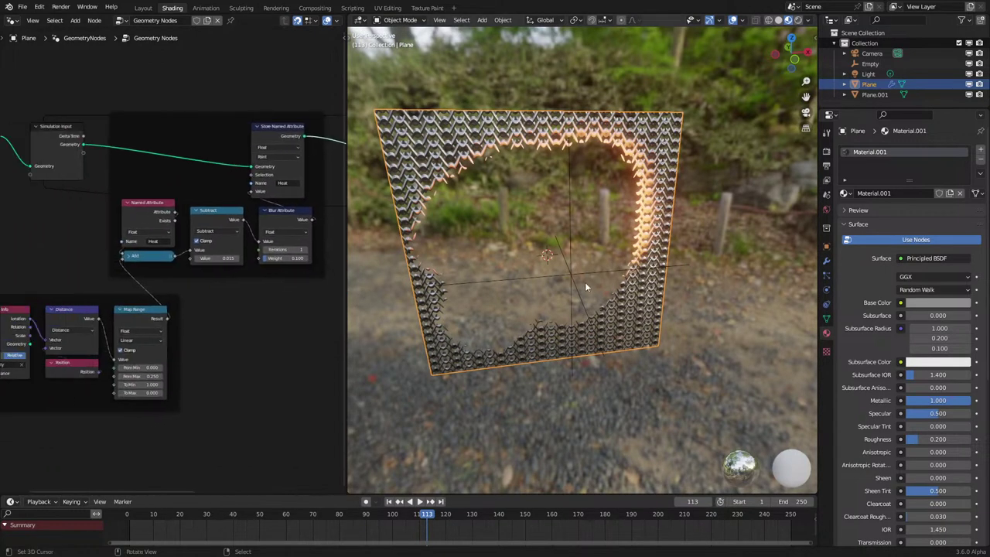
{"action": "scroll", "coordinate": [586, 287], "scroll_direction": "up", "scroll_amount": 1}
{"action": "left_click", "coordinate": [124, 522]}
{"action": "key", "text": "Tab"}
{"action": "middle_click_drag", "start_coordinate": [526, 272], "coordinate": [548, 270]}
{"action": "key", "text": "Tab"}
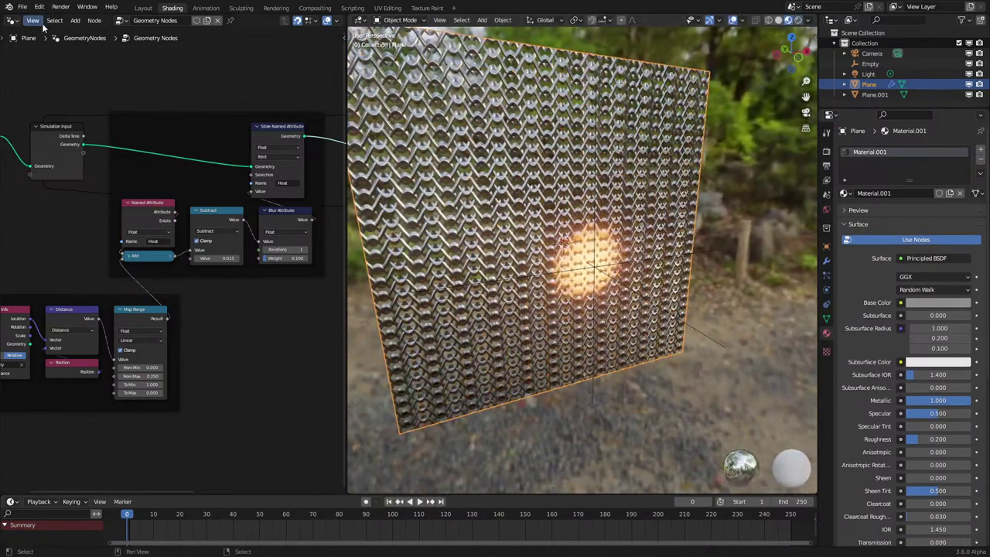
Switch the node editor to the plane's material shader and combine all chain pattern frames into one node group.
{"action": "left_click", "coordinate": [9, 22]}
{"action": "left_click", "coordinate": [45, 118]}
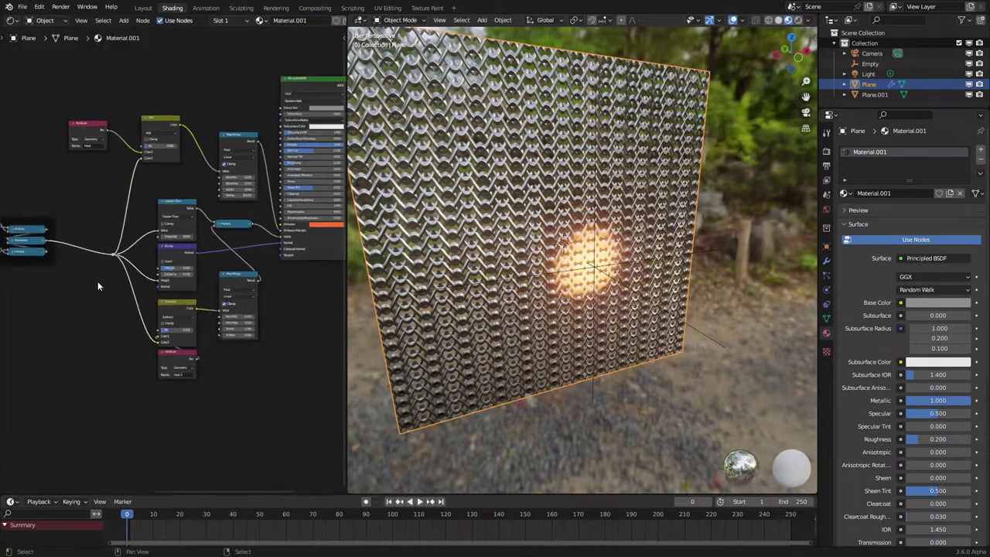
{"action": "scroll", "coordinate": [97, 281], "scroll_direction": "down", "scroll_amount": 2}
{"action": "middle_click_drag", "start_coordinate": [97, 282], "coordinate": [278, 305]}
{"action": "scroll", "coordinate": [264, 277], "scroll_direction": "up", "scroll_amount": 2}
{"action": "scroll", "coordinate": [263, 273], "scroll_direction": "down", "scroll_amount": 6}
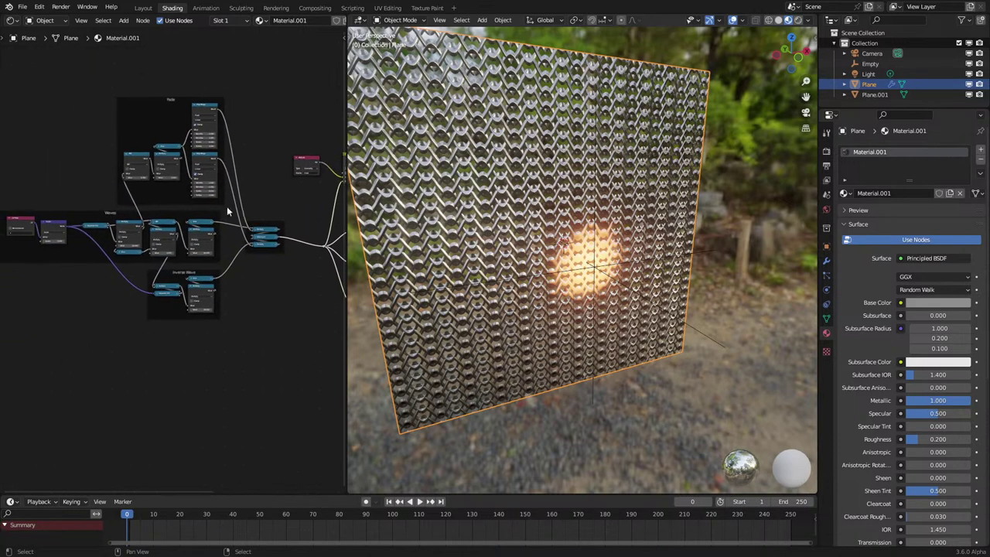
{"action": "left_click_drag", "start_coordinate": [62, 156], "coordinate": [237, 313]}
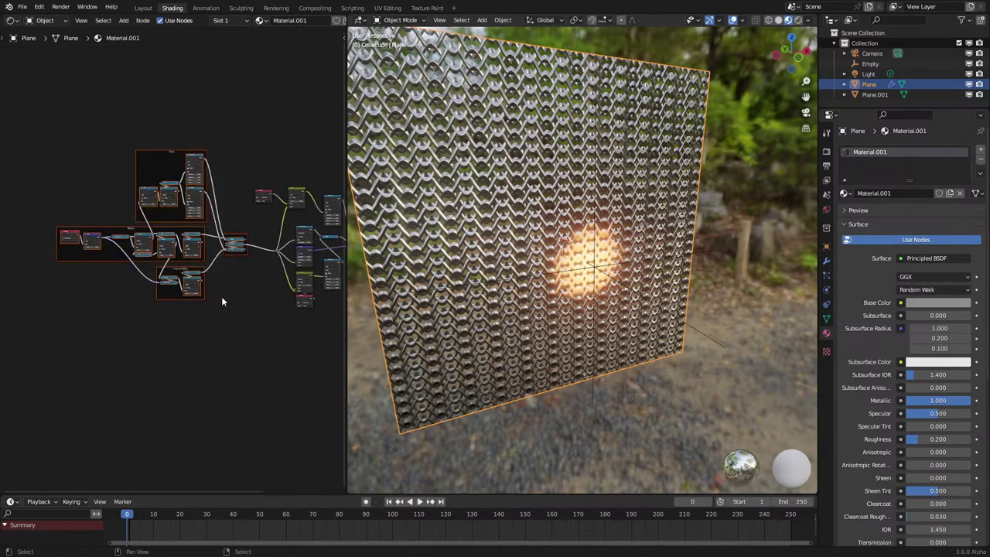
{"action": "key", "text": "shift+a"}
{"action": "mouse_move", "coordinate": [186, 396]}
{"action": "left_click", "coordinate": [270, 396]}
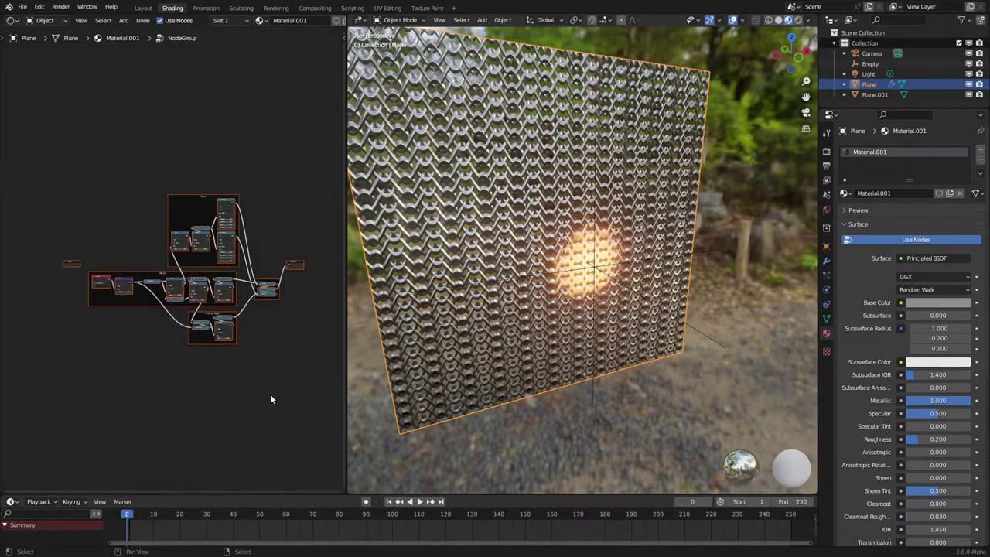
Leave the new node group, place its node close to the pattern's output reroute, and name it Chain Links.
{"action": "key", "text": "Tab"}
{"action": "key", "text": "g"}
{"action": "left_click", "coordinate": [306, 276]}
{"action": "middle_click_drag", "start_coordinate": [232, 288], "coordinate": [137, 316]}
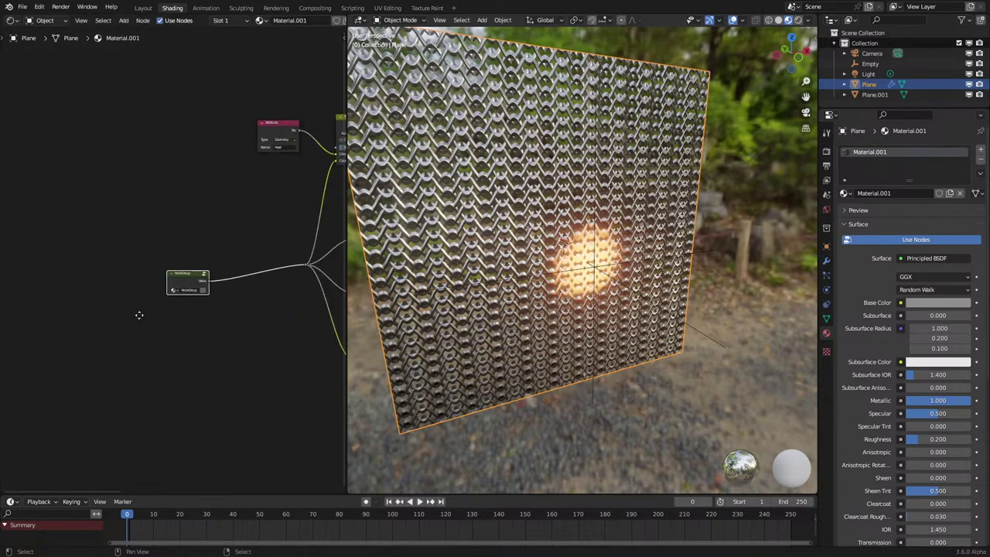
{"action": "scroll", "coordinate": [137, 316], "scroll_direction": "up", "scroll_amount": 4}
{"action": "middle_click_drag", "start_coordinate": [268, 300], "coordinate": [152, 333]}
{"action": "key", "text": "g"}
{"action": "left_click", "coordinate": [201, 318]}
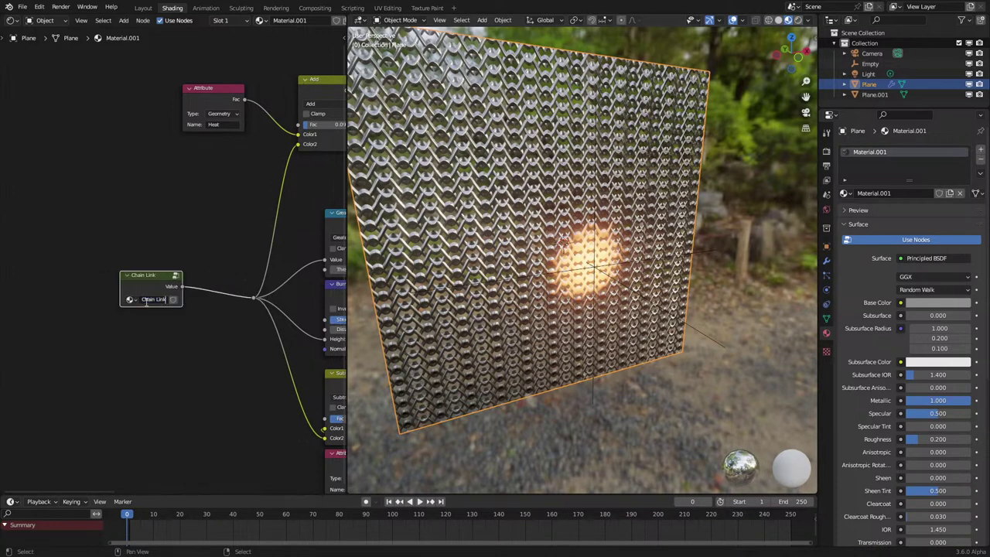
Inside the Chain Links group, expose the vector Scale node's Scale value as a group input, and leave the group.
{"action": "scroll", "coordinate": [142, 263], "scroll_direction": "up", "scroll_amount": 4}
{"action": "key", "text": "Tab"}
{"action": "scroll", "coordinate": [142, 280], "scroll_direction": "down", "scroll_amount": 6}
{"action": "middle_click_drag", "start_coordinate": [94, 302], "coordinate": [299, 257]}
{"action": "scroll", "coordinate": [176, 255], "scroll_direction": "up", "scroll_amount": 1}
{"action": "left_click_drag", "start_coordinate": [193, 301], "coordinate": [210, 310]}
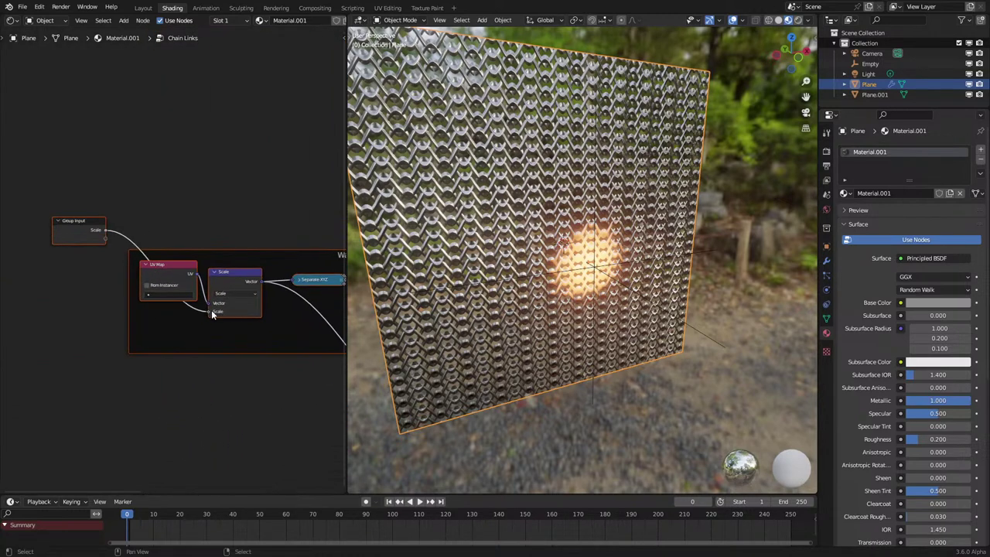
{"action": "key", "text": "Tab"}
Try several Scale values on the Chain Links group, set it to 4.000, and inspect the links up close.
{"action": "scroll", "coordinate": [166, 260], "scroll_direction": "up", "scroll_amount": 2}
{"action": "left_click_drag", "start_coordinate": [148, 319], "coordinate": [207, 318]}
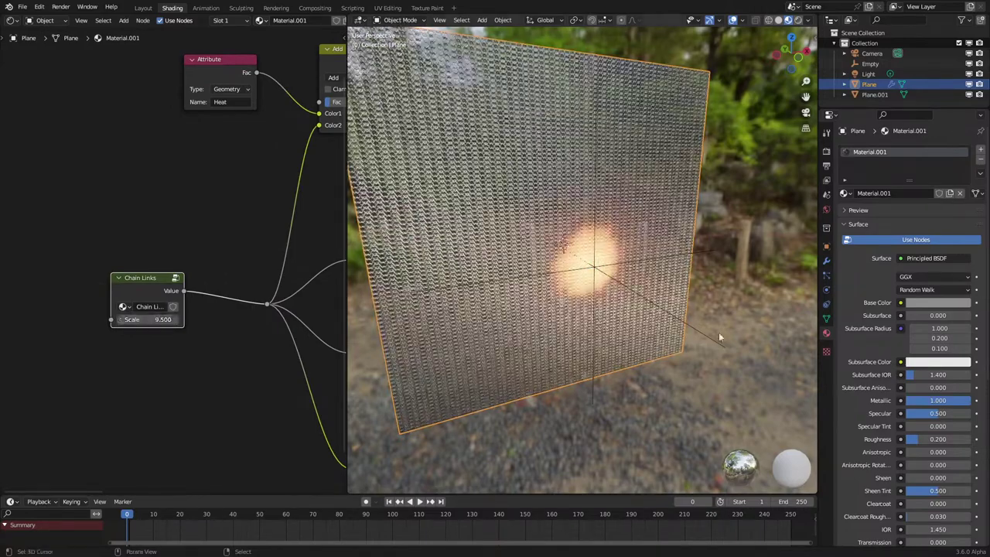
{"action": "middle_click_drag", "start_coordinate": [718, 332], "coordinate": [695, 328]}
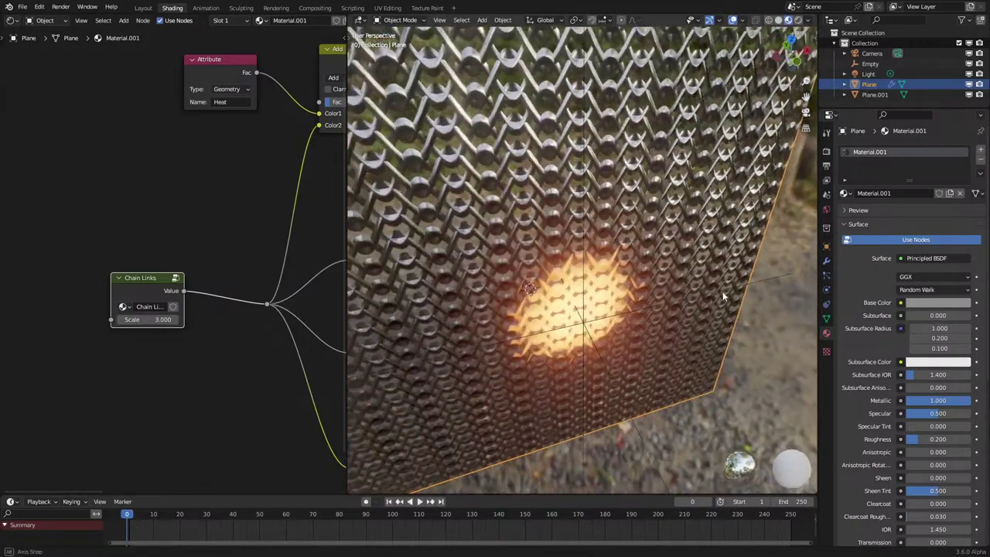
{"action": "middle_click_drag", "start_coordinate": [723, 295], "coordinate": [720, 271]}
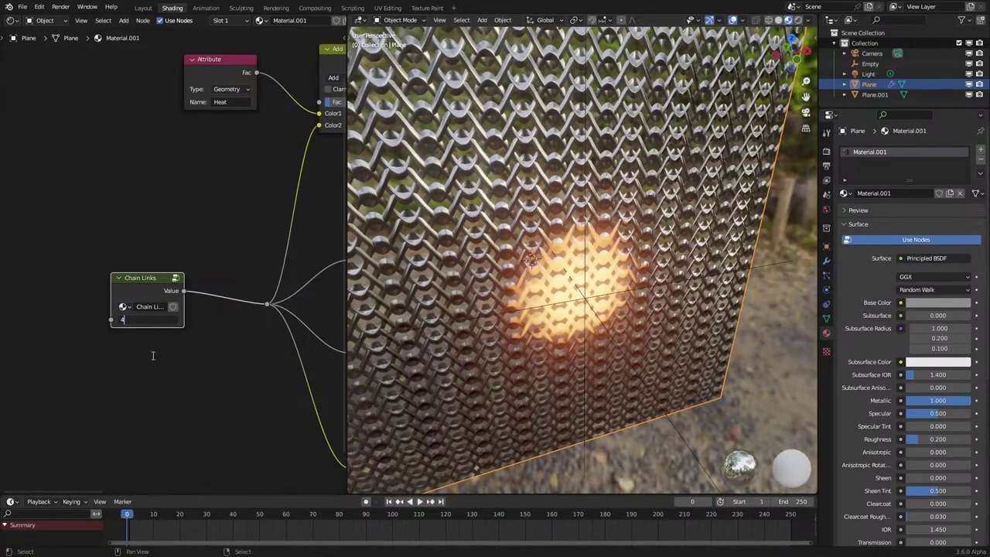
{"action": "key", "text": "Return"}
{"action": "middle_click_drag", "start_coordinate": [716, 362], "coordinate": [680, 332]}
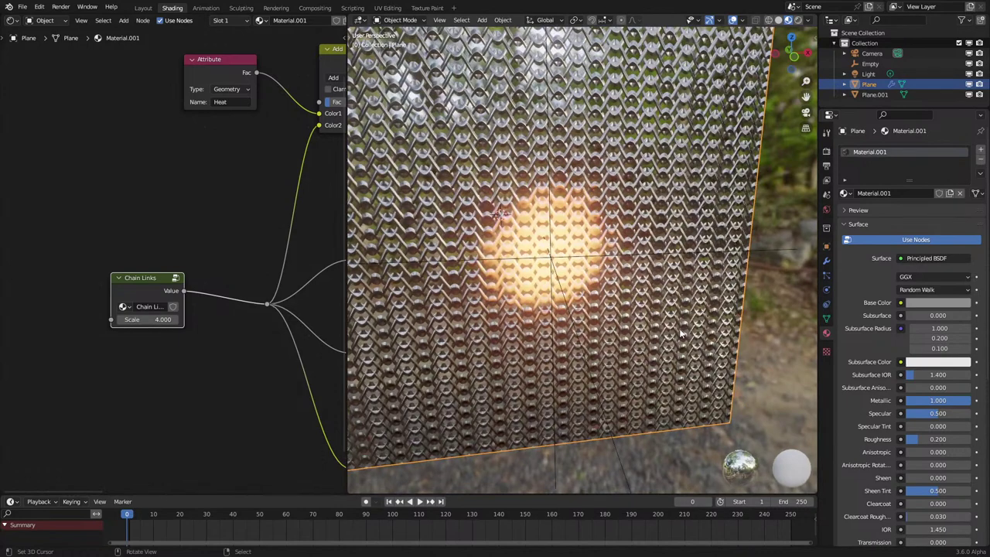
{"action": "scroll", "coordinate": [680, 334], "scroll_direction": "up", "scroll_amount": 6}
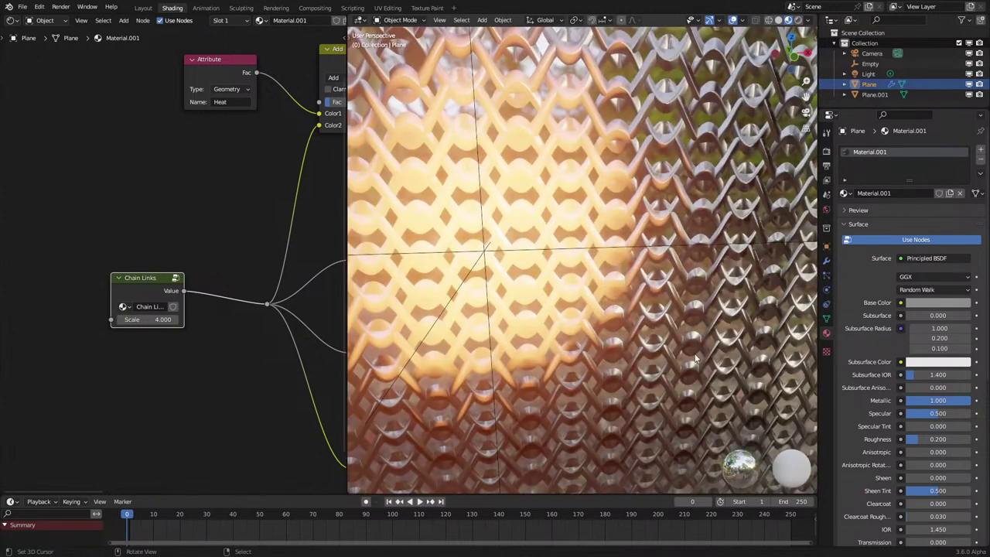
Inside the Chain Links group, add a Map Range node fed by the Sine output of the regular wave.
{"action": "key", "text": "Tab"}
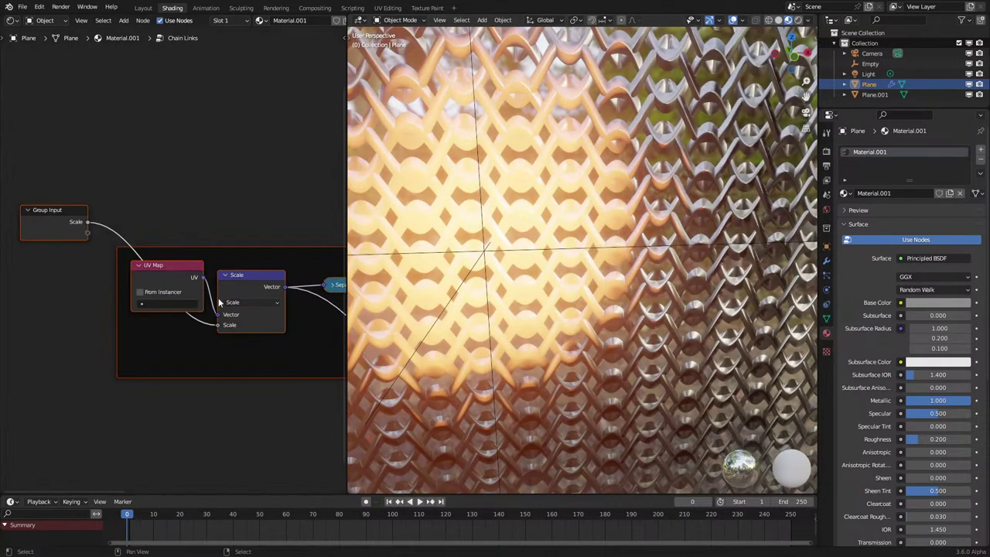
{"action": "scroll", "coordinate": [218, 300], "scroll_direction": "down", "scroll_amount": 2}
{"action": "middle_click_drag", "start_coordinate": [219, 301], "coordinate": [206, 249]}
{"action": "scroll", "coordinate": [205, 248], "scroll_direction": "up", "scroll_amount": 2}
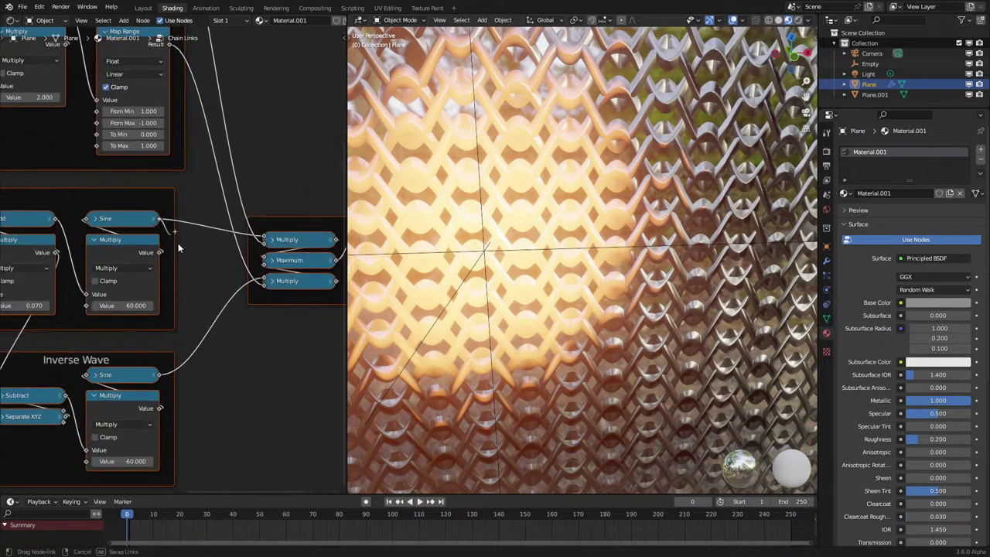
{"action": "left_click_drag", "start_coordinate": [178, 247], "coordinate": [274, 383]}
{"action": "type", "text": "map r"}
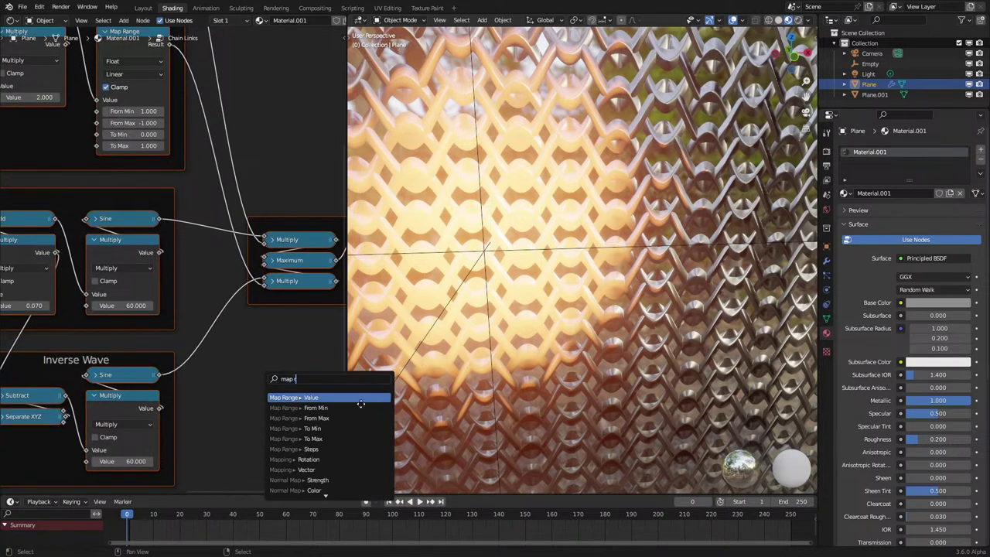
{"action": "key", "text": "Return"}
{"action": "left_click", "coordinate": [340, 391]}
{"action": "middle_click_drag", "start_coordinate": [336, 392], "coordinate": [294, 370]}
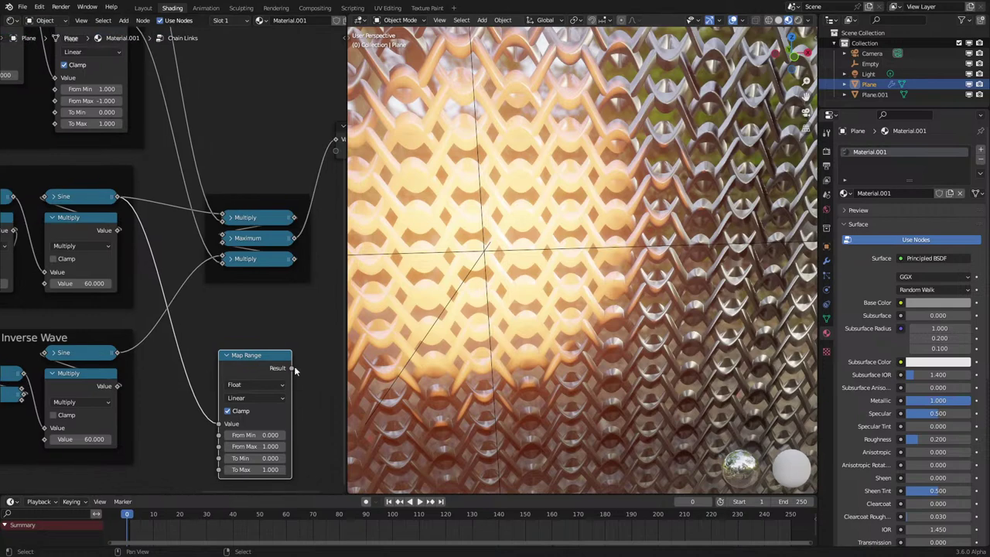
Connect the Map Range result to the first Multiply of the combining frame and set its From Min to 0.500.
{"action": "left_click_drag", "start_coordinate": [222, 217], "coordinate": [223, 218]}
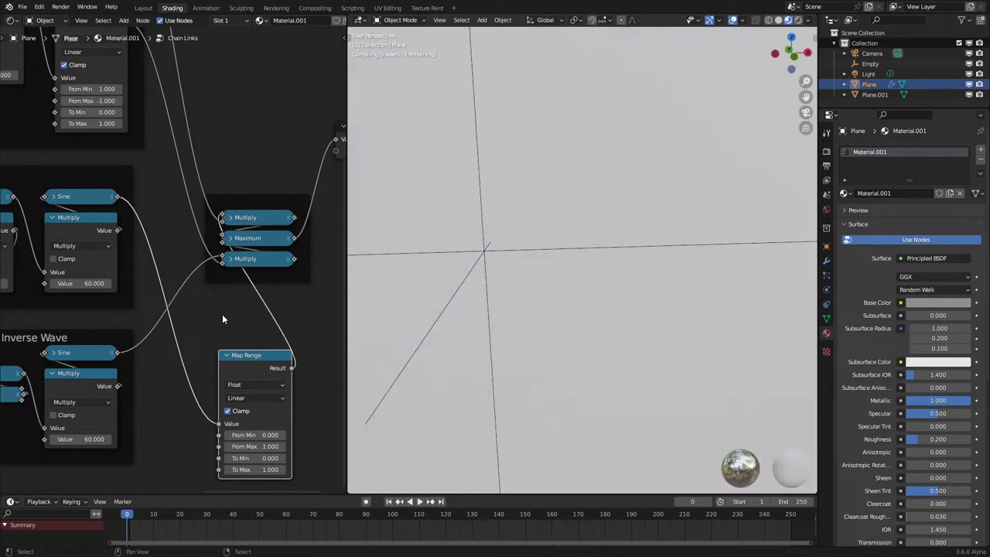
{"action": "key", "text": "ctrl+z"}
{"action": "key", "text": "ctrl+shift+z"}
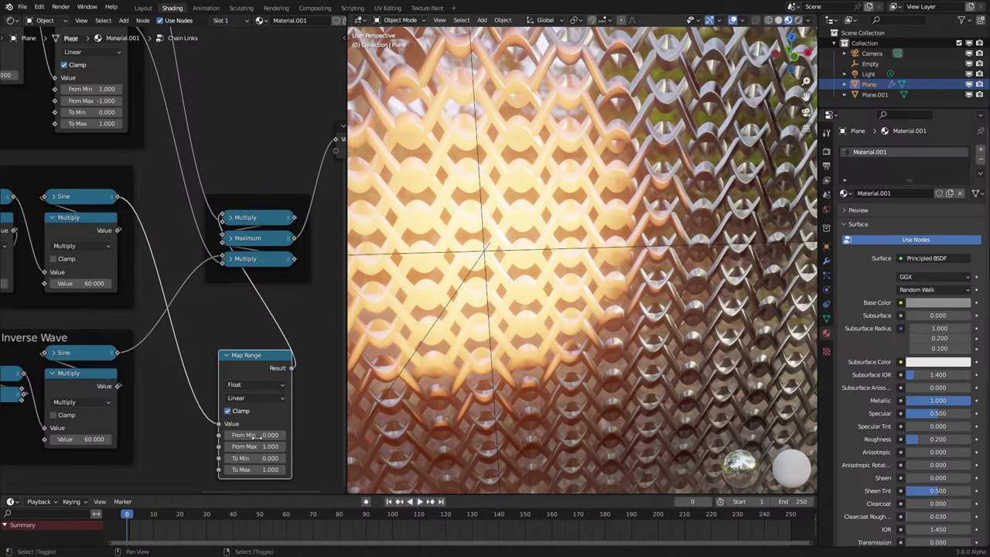
{"action": "left_click_drag", "start_coordinate": [255, 435], "coordinate": [283, 434]}
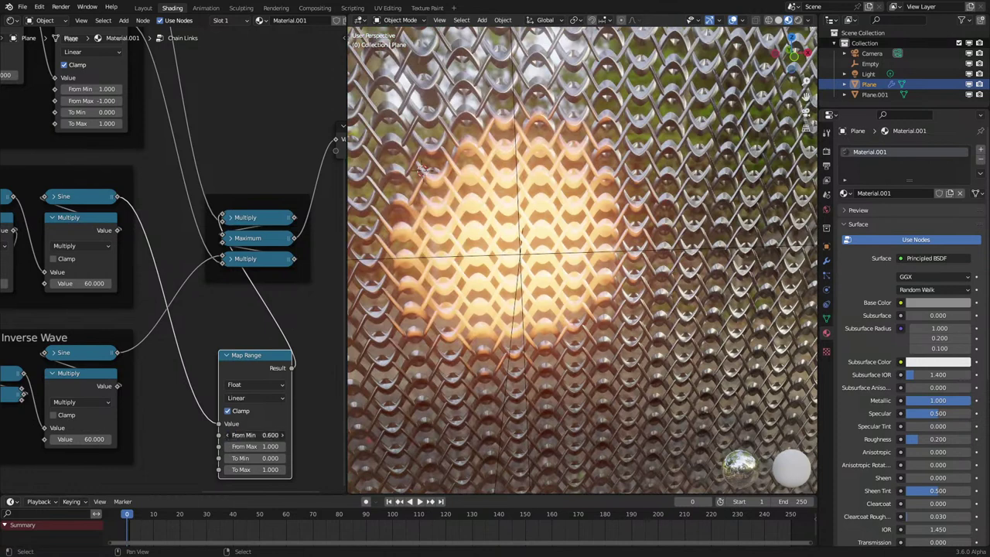
{"action": "left_click", "coordinate": [269, 438]}
{"action": "type", "text": ".5"}
{"action": "key", "text": "Return"}
Shift the Multiply and Maximum frame with the Group Output horizontally away from the wave frames to make room.
{"action": "middle_click_drag", "start_coordinate": [252, 362], "coordinate": [221, 275]}
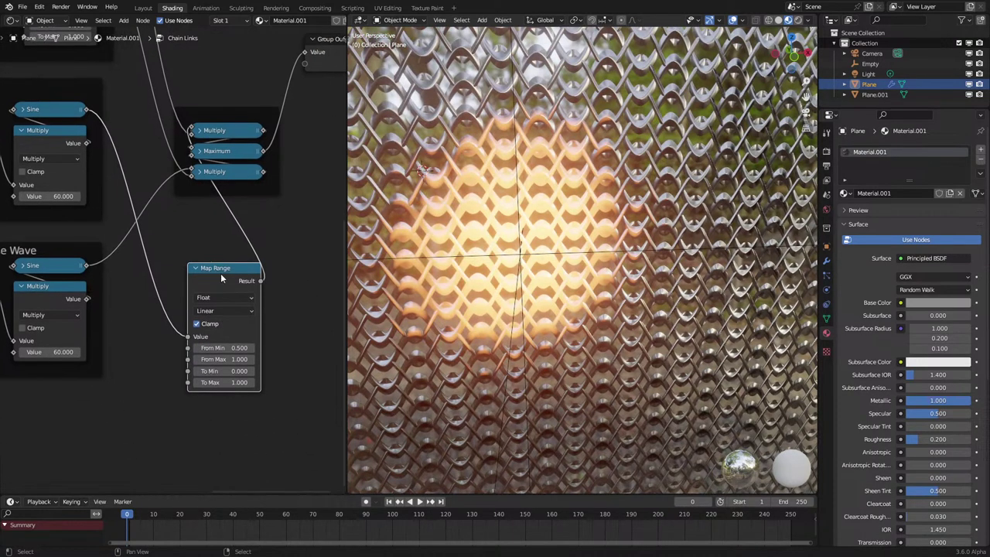
{"action": "scroll", "coordinate": [219, 269], "scroll_direction": "down", "scroll_amount": 4}
{"action": "left_click_drag", "start_coordinate": [193, 86], "coordinate": [315, 215]}
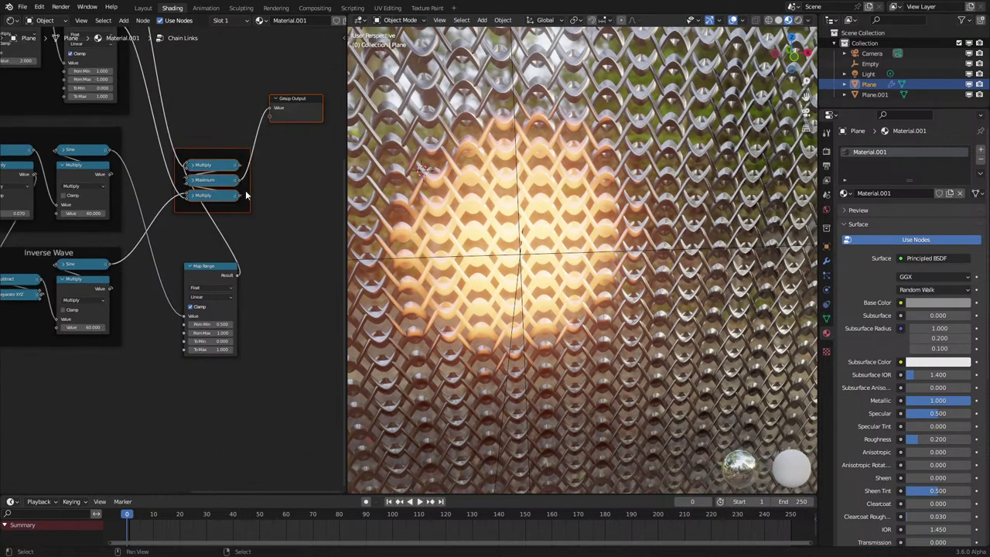
{"action": "key", "text": "g"}
{"action": "key", "text": "x"}
{"action": "left_click", "coordinate": [318, 188]}
Place the Map Range beside the regular wave's Sine and insert a duplicate between the Inverse Wave Sine and its Multiply.
{"action": "left_click_drag", "start_coordinate": [202, 266], "coordinate": [165, 137]}
{"action": "key", "text": "shift+d"}
{"action": "left_click", "coordinate": [172, 244]}
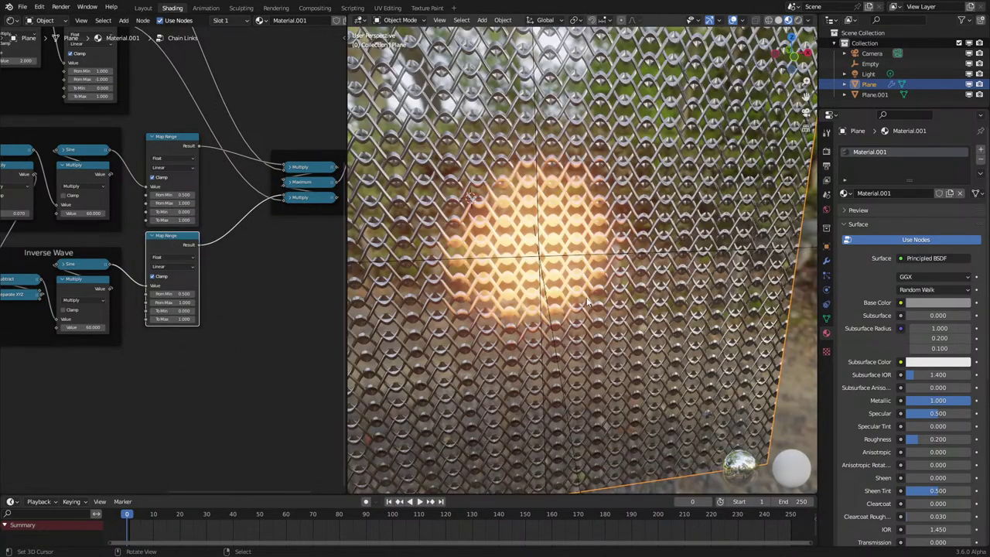
{"action": "middle_click_drag", "start_coordinate": [587, 301], "coordinate": [548, 305]}
{"action": "scroll", "coordinate": [172, 260], "scroll_direction": "up", "scroll_amount": 5}
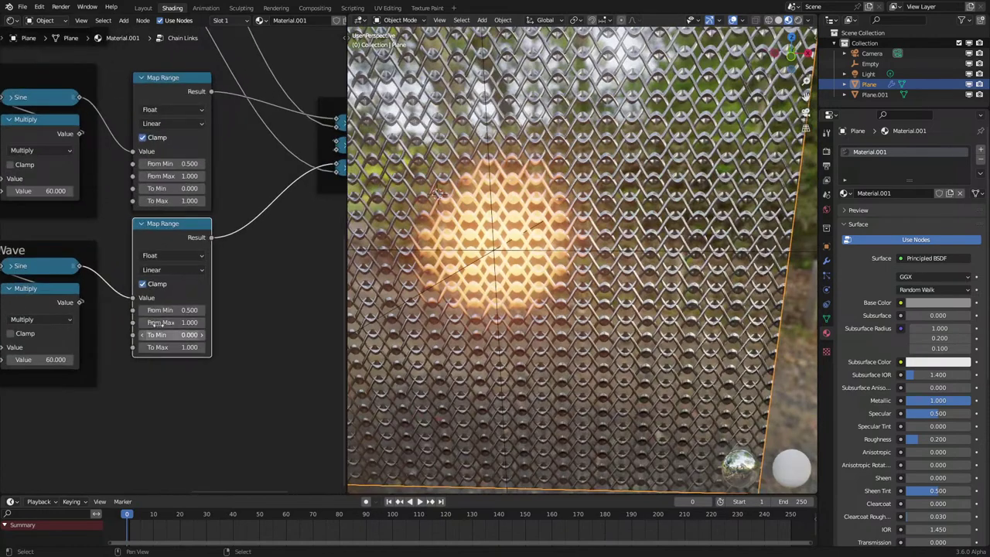
Test From Min values on the Inverse Wave's Map Range while checking the links, and set it to 0.750.
{"action": "mouse_move", "coordinate": [182, 310]}
{"action": "left_mouse_down"}
{"action": "mouse_move", "coordinate": [208, 310]}
{"action": "mouse_move", "coordinate": [190, 310]}
{"action": "left_mouse_up"}
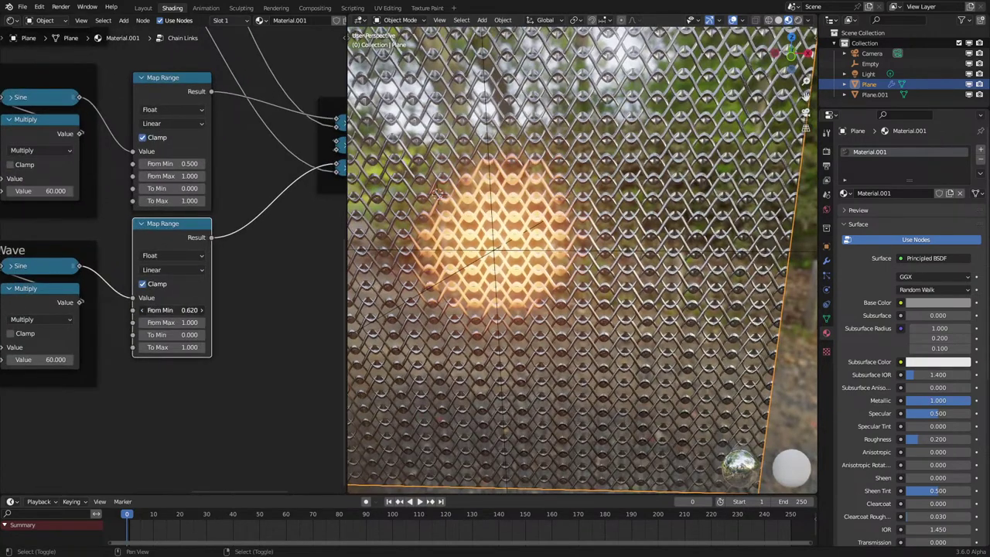
{"action": "middle_click_drag", "start_coordinate": [594, 295], "coordinate": [580, 379]}
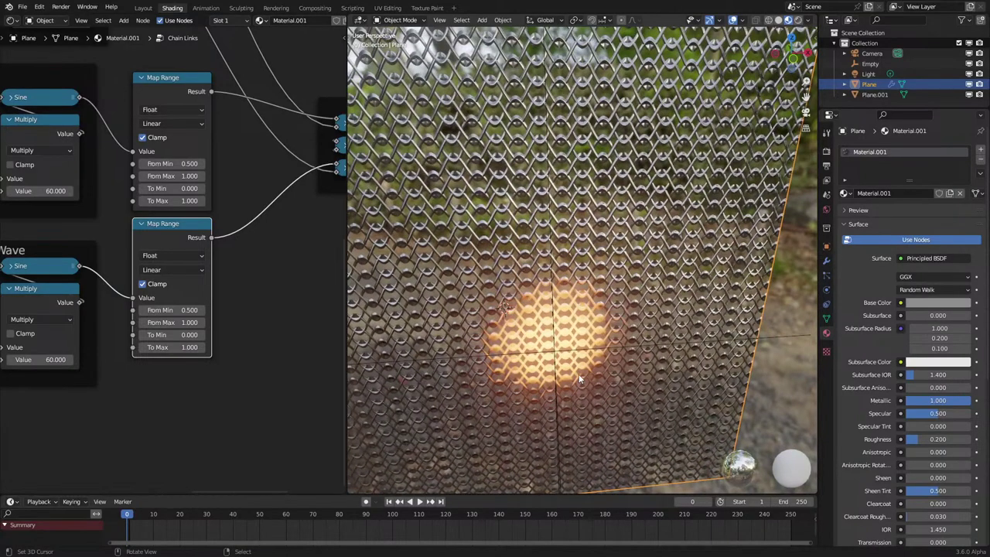
{"action": "scroll", "coordinate": [580, 377], "scroll_direction": "up", "scroll_amount": 5}
{"action": "mouse_move", "coordinate": [613, 350]}
{"action": "middle_mouse_down"}
{"action": "mouse_move", "coordinate": [605, 345]}
{"action": "mouse_move", "coordinate": [619, 357]}
{"action": "middle_mouse_up"}
{"action": "scroll", "coordinate": [604, 367], "scroll_direction": "down", "scroll_amount": 7}
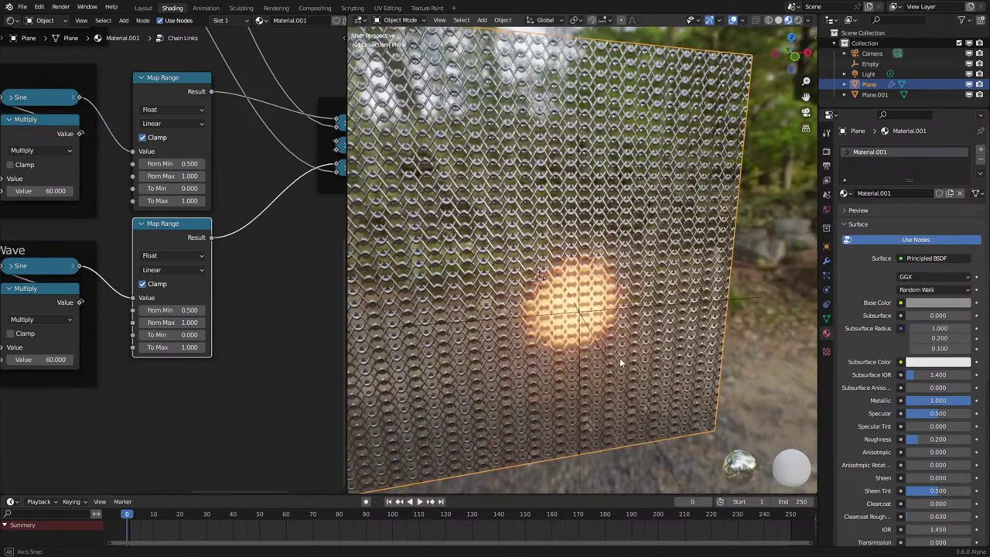
{"action": "scroll", "coordinate": [203, 375], "scroll_direction": "up", "scroll_amount": 5}
{"action": "double_click", "coordinate": [193, 331]}
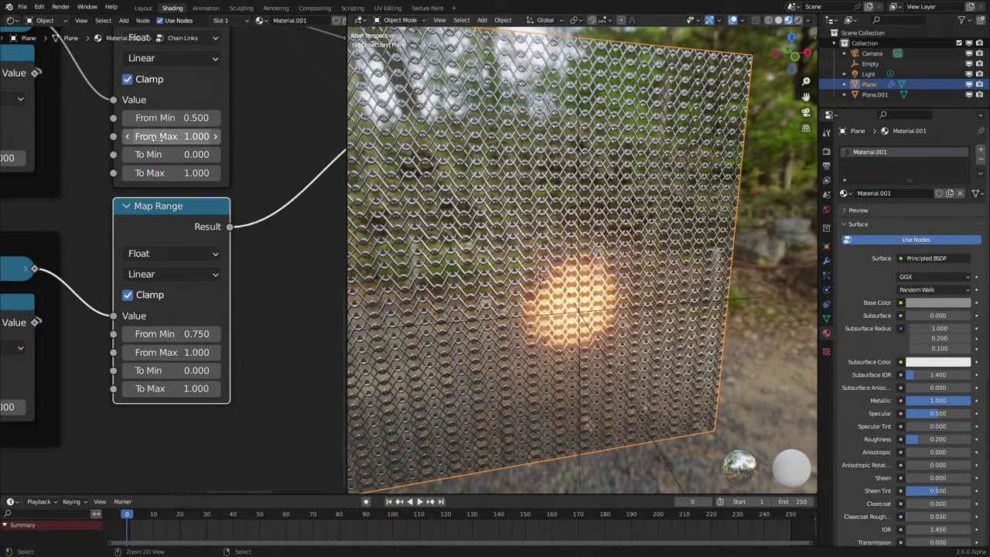
Set the From Min of the regular wave's Map Range to 0.750 and inspect the links on the plane.
{"action": "middle_click_drag", "start_coordinate": [192, 118], "coordinate": [193, 123]}
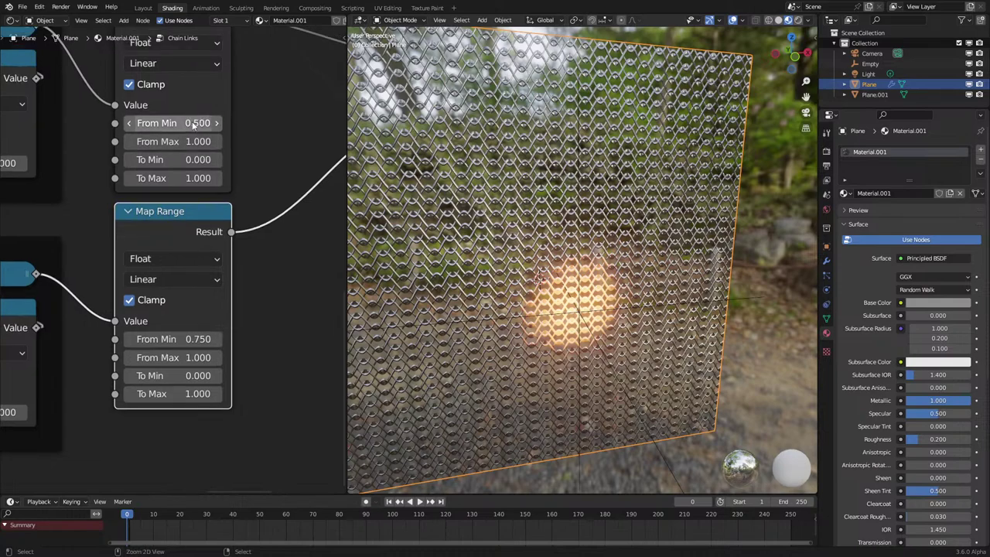
{"action": "type", "text": "0.750"}
{"action": "scroll", "coordinate": [541, 301], "scroll_direction": "up", "scroll_amount": 3}
{"action": "middle_click_drag", "start_coordinate": [544, 306], "coordinate": [538, 304]}
{"action": "scroll", "coordinate": [537, 304], "scroll_direction": "down", "scroll_amount": 4}
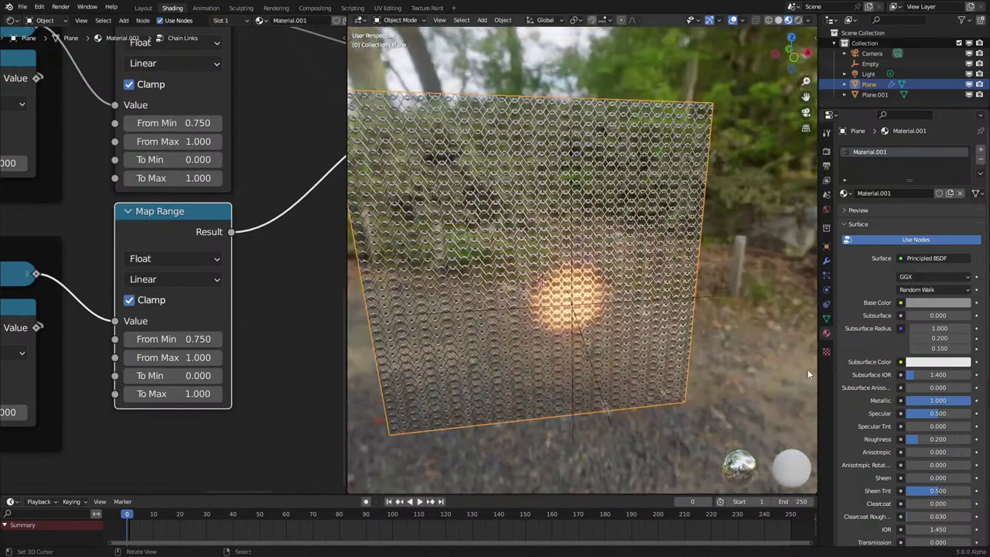
Play the simulation briefly to preview the burning links and set the material's Roughness to 0.400.
{"action": "left_click", "coordinate": [768, 340]}
{"action": "key", "text": "space"}
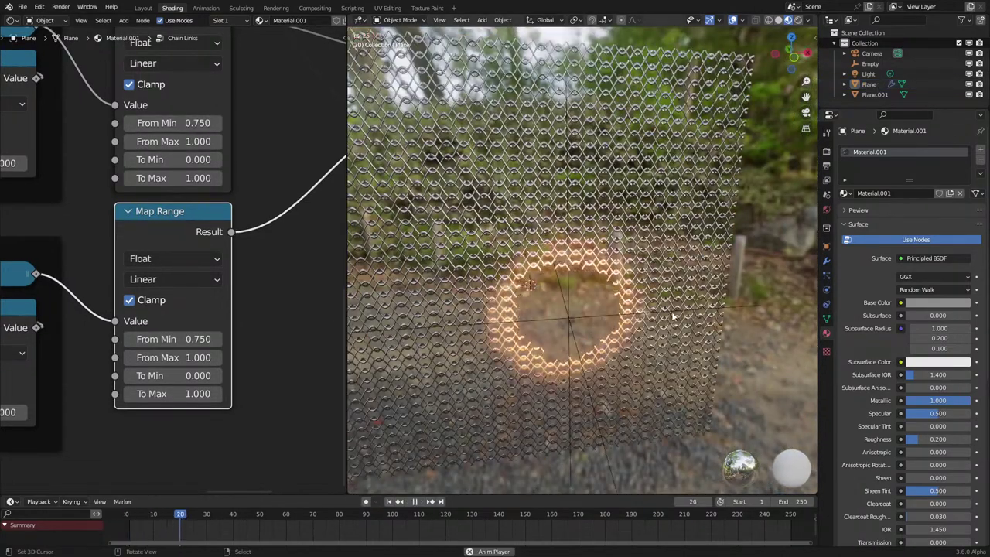
{"action": "left_click", "coordinate": [674, 261]}
{"action": "key", "text": "space"}
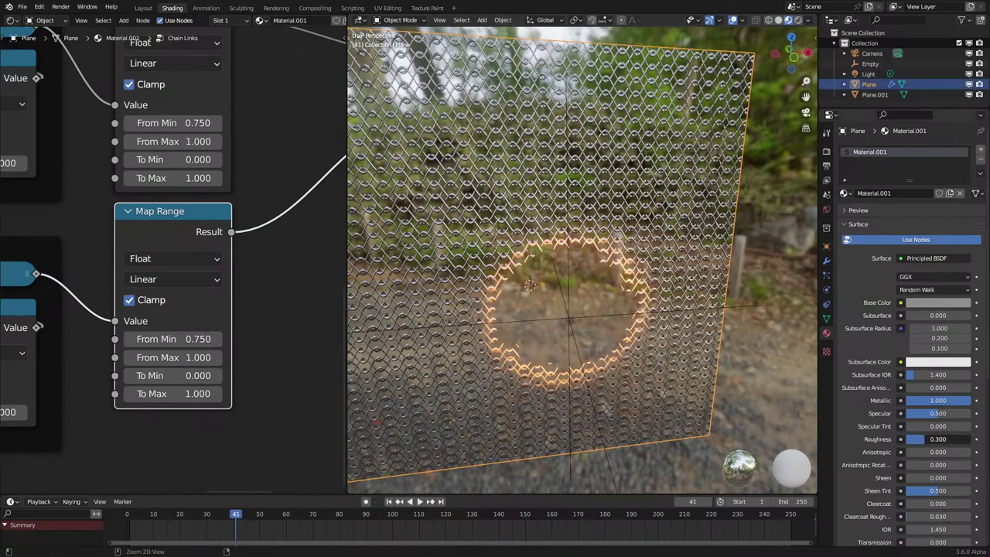
{"action": "left_click_drag", "start_coordinate": [925, 439], "coordinate": [938, 439], "text": "ctrl"}
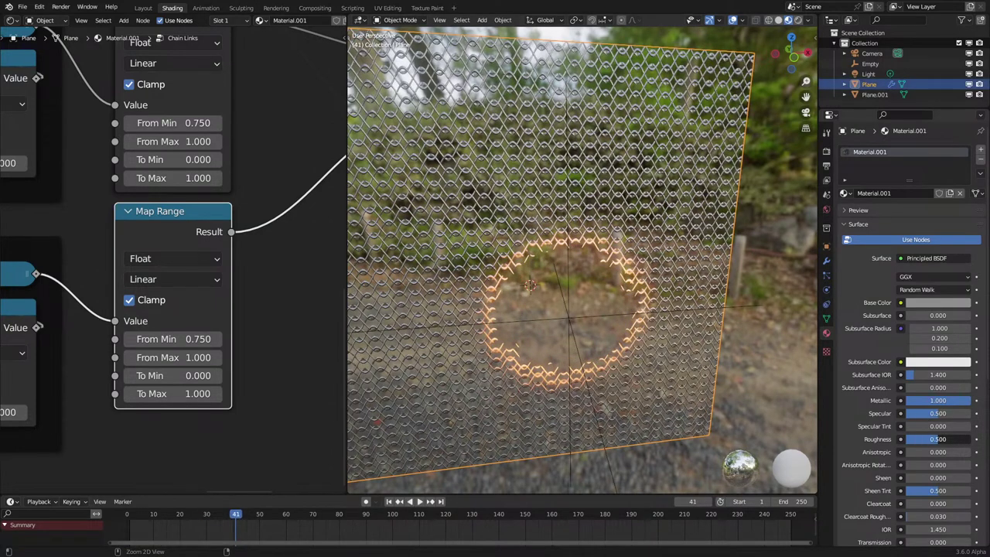
Play the simulation while moving the Empty across the mesh to test how the links burn.
{"action": "right_click", "coordinate": [743, 309]}
{"action": "key", "text": "g"}
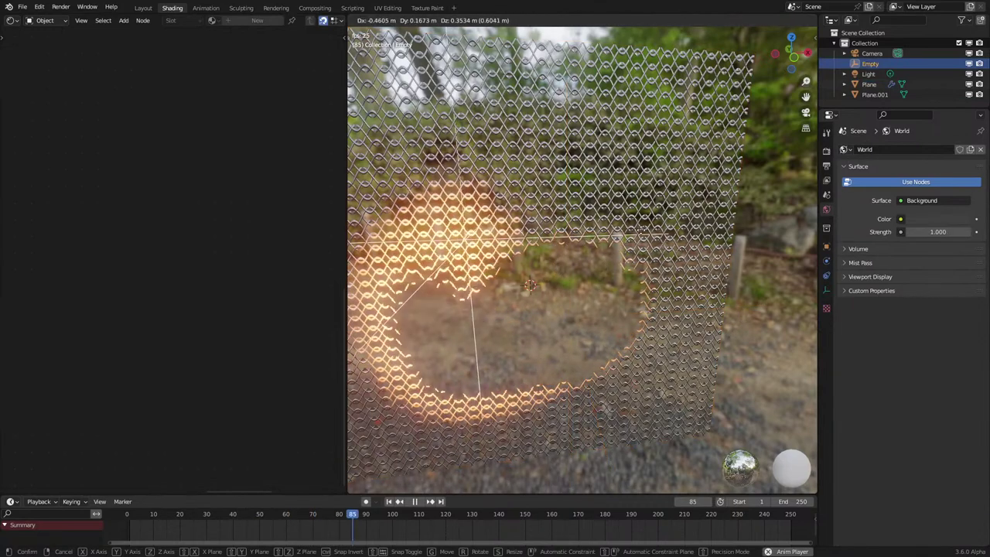
{"action": "left_click", "coordinate": [640, 232]}
{"action": "scroll", "coordinate": [618, 309], "scroll_direction": "down", "scroll_amount": 2}
{"action": "key", "text": "space"}
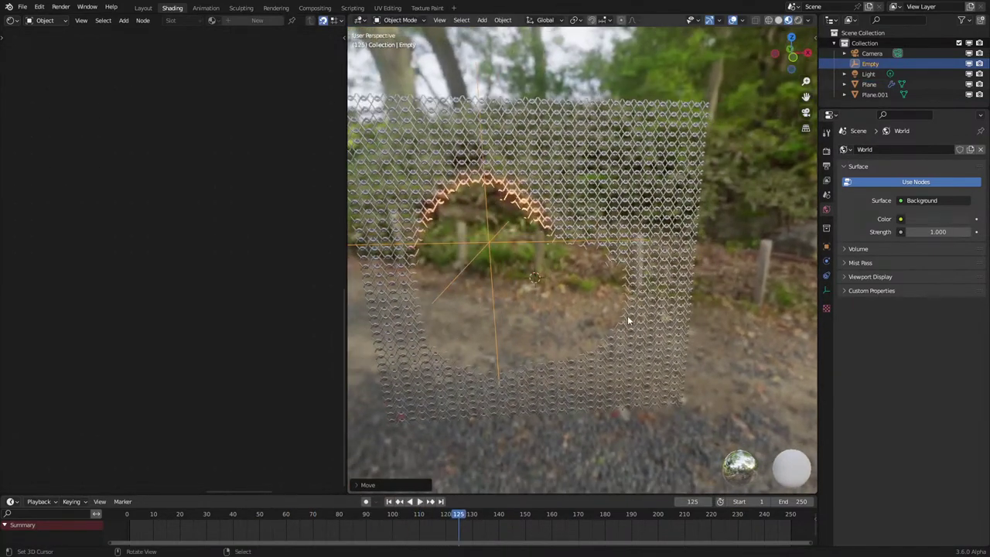
Reselect the plane and examine the Map Range nodes inside its Chain Links group.
{"action": "left_click", "coordinate": [643, 316]}
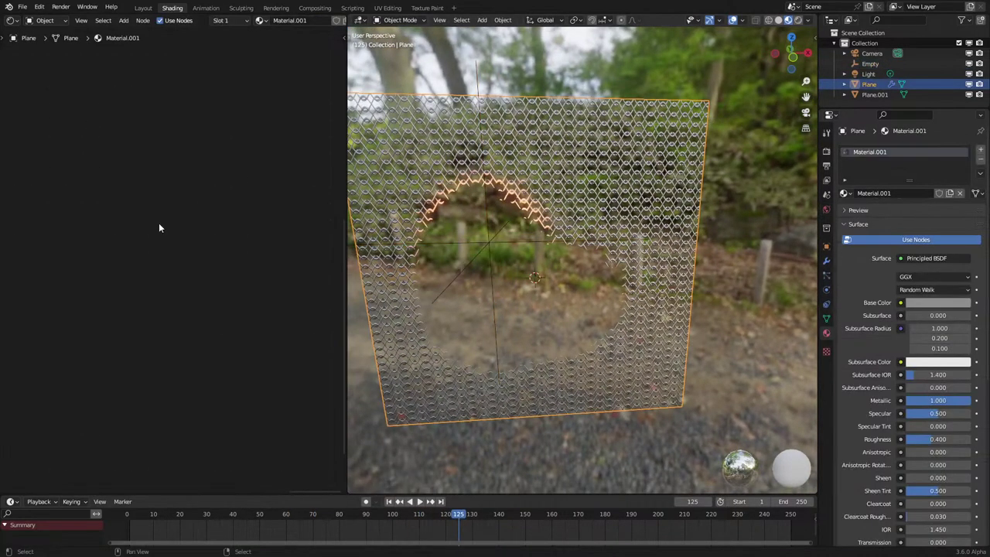
{"action": "key", "text": "Home"}
{"action": "scroll", "coordinate": [141, 256], "scroll_direction": "up", "scroll_amount": 5}
{"action": "key", "text": "Tab"}
{"action": "scroll", "coordinate": [167, 259], "scroll_direction": "up", "scroll_amount": 4}
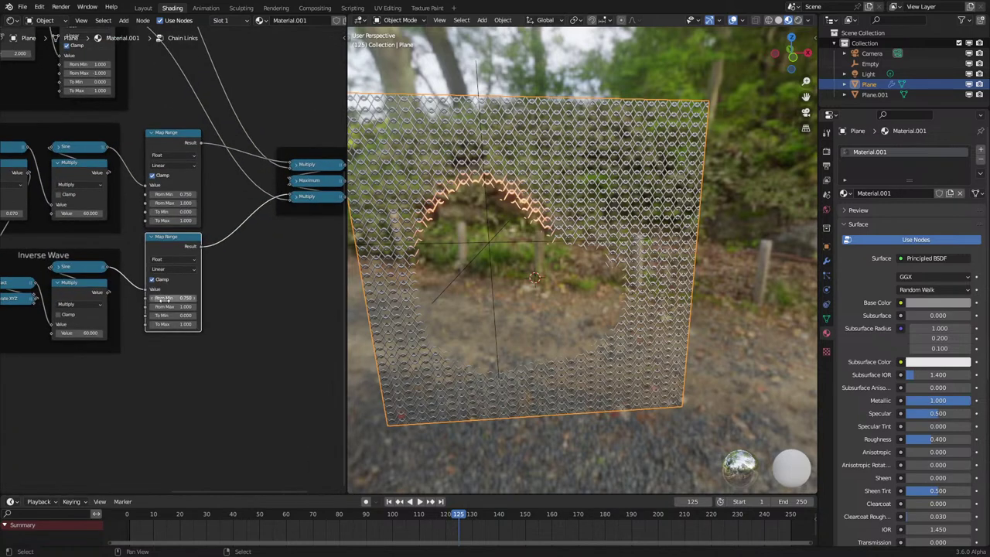
{"action": "scroll", "coordinate": [162, 300], "scroll_direction": "up", "scroll_amount": 2}
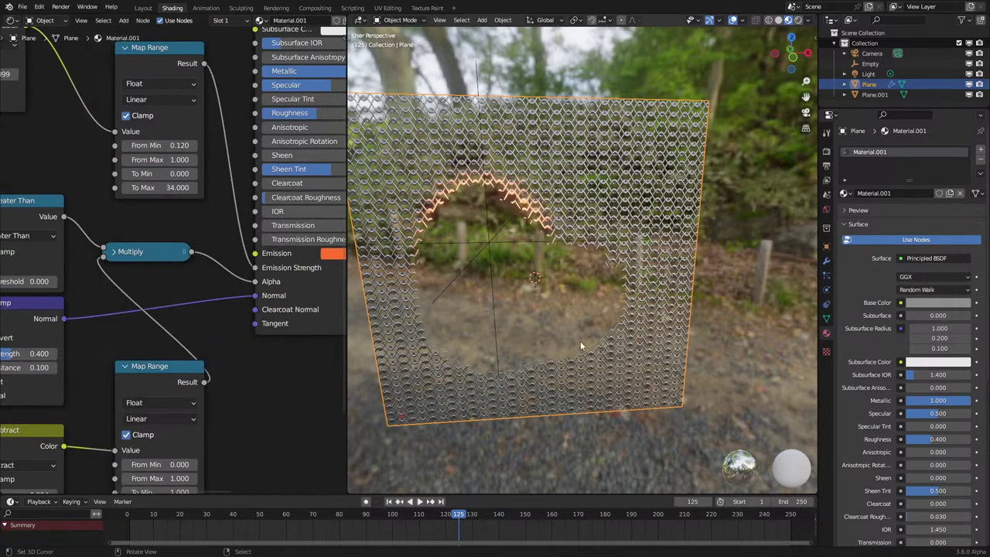
View the chain mesh from several angles, resume the simulation and move the Empty to burn more of the mesh.
{"action": "right_click", "coordinate": [706, 341]}
{"action": "mouse_move", "coordinate": [706, 341]}
{"action": "middle_mouse_down"}
{"action": "mouse_move", "coordinate": [706, 307]}
{"action": "mouse_move", "coordinate": [651, 333]}
{"action": "mouse_move", "coordinate": [721, 342]}
{"action": "middle_mouse_up"}
{"action": "right_click", "coordinate": [678, 294]}
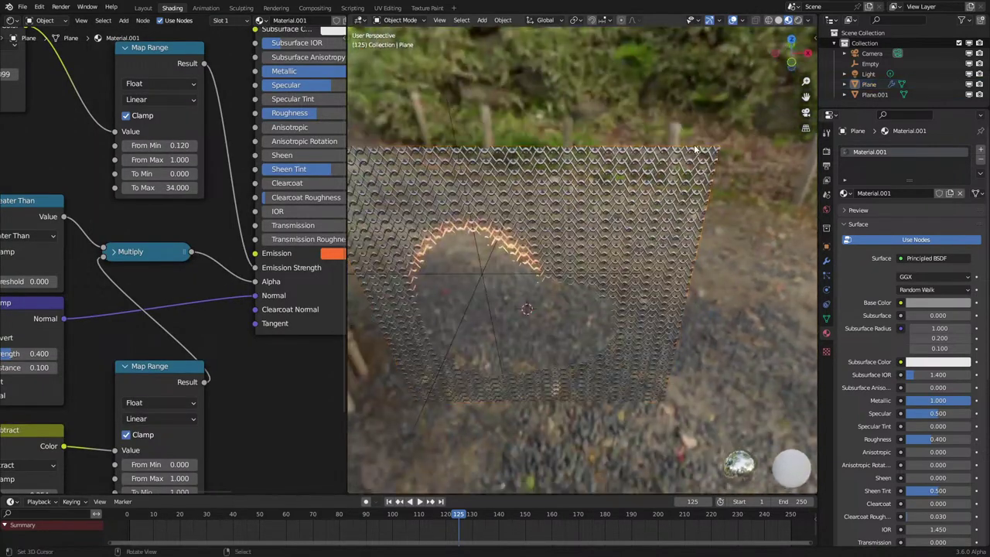
{"action": "middle_click_drag", "start_coordinate": [658, 403], "coordinate": [619, 369]}
{"action": "key", "text": "space"}
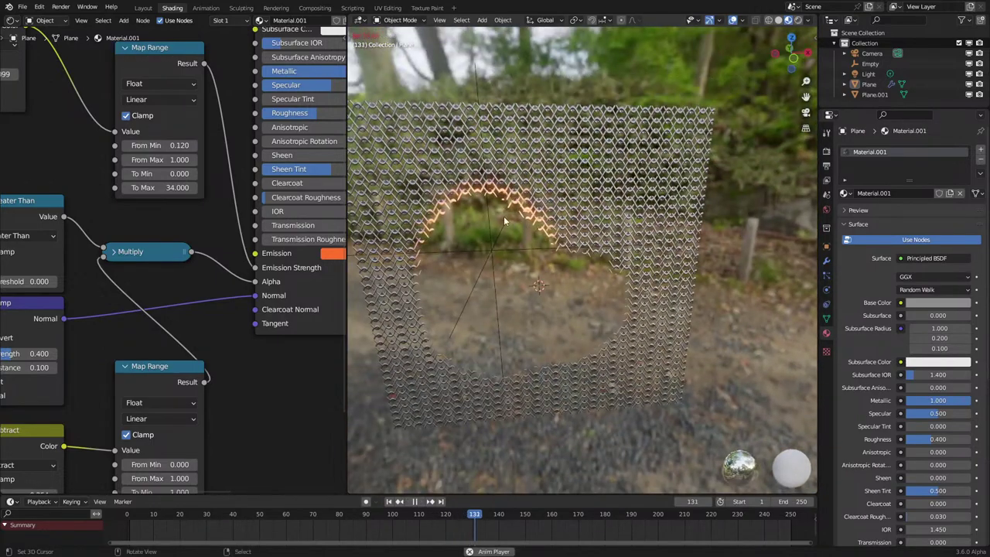
{"action": "right_click", "coordinate": [487, 246]}
{"action": "right_click", "coordinate": [490, 255]}
{"action": "key", "text": "g"}
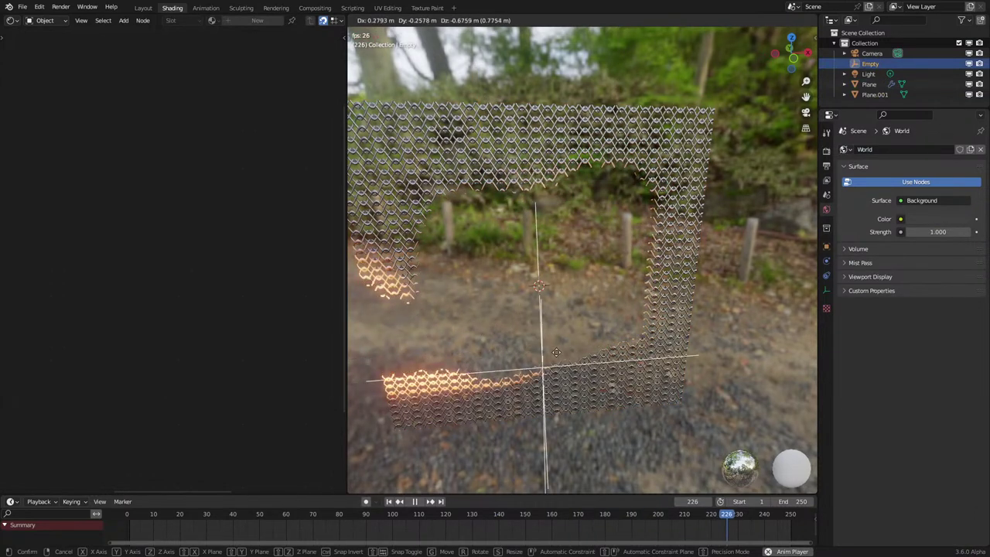
{"action": "left_click", "coordinate": [570, 302]}
{"action": "key", "text": "space"}
Reselect the plane and move the Heat Attribute node farther from the Add node in its material to make room.
{"action": "right_click", "coordinate": [661, 286]}
{"action": "scroll", "coordinate": [178, 260], "scroll_direction": "down", "scroll_amount": 7}
{"action": "middle_click_drag", "start_coordinate": [168, 333], "coordinate": [303, 294]}
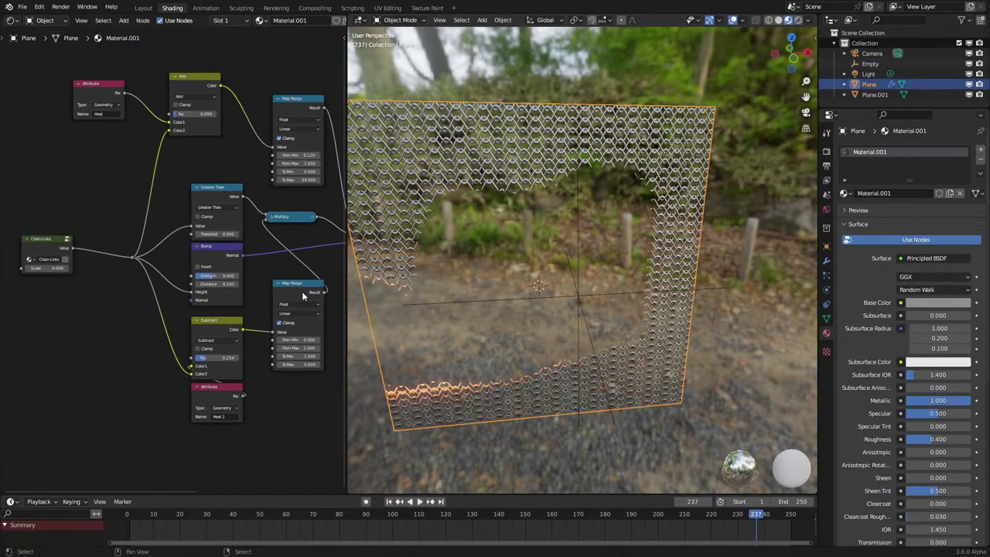
{"action": "scroll", "coordinate": [256, 325], "scroll_direction": "up", "scroll_amount": 2}
{"action": "middle_click_drag", "start_coordinate": [256, 331], "coordinate": [224, 377]}
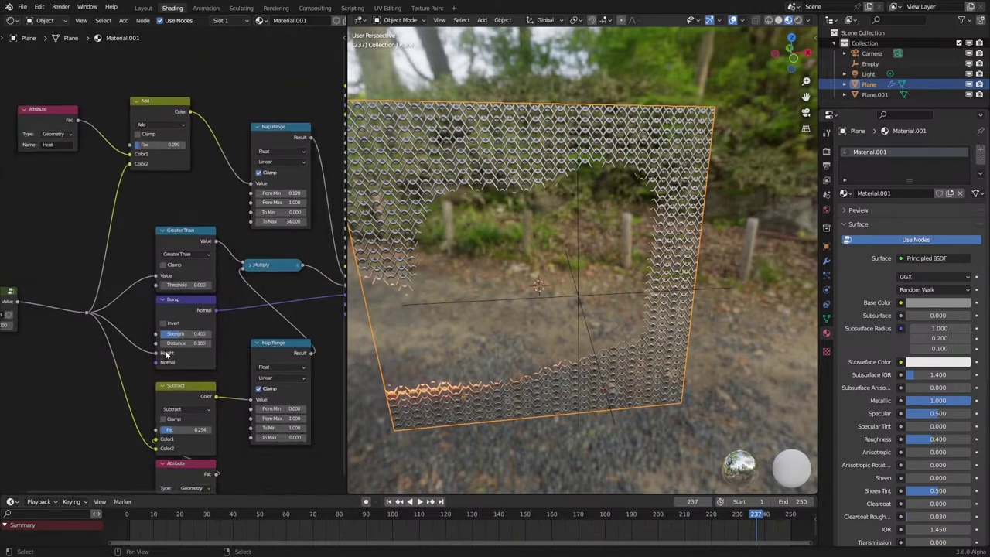
{"action": "scroll", "coordinate": [165, 354], "scroll_direction": "down", "scroll_amount": 2}
{"action": "middle_click_drag", "start_coordinate": [166, 355], "coordinate": [216, 277]}
{"action": "scroll", "coordinate": [217, 277], "scroll_direction": "up", "scroll_amount": 1}
{"action": "middle_click_drag", "start_coordinate": [167, 147], "coordinate": [203, 306]}
{"action": "scroll", "coordinate": [171, 259], "scroll_direction": "up", "scroll_amount": 3}
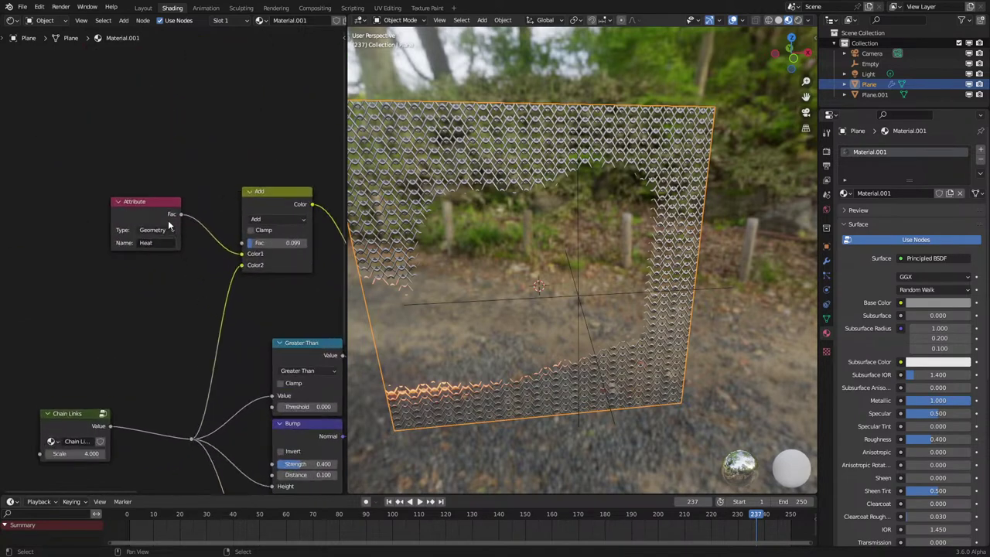
{"action": "right_click", "coordinate": [168, 221]}
{"action": "key", "text": "g"}
{"action": "left_click", "coordinate": [68, 181]}
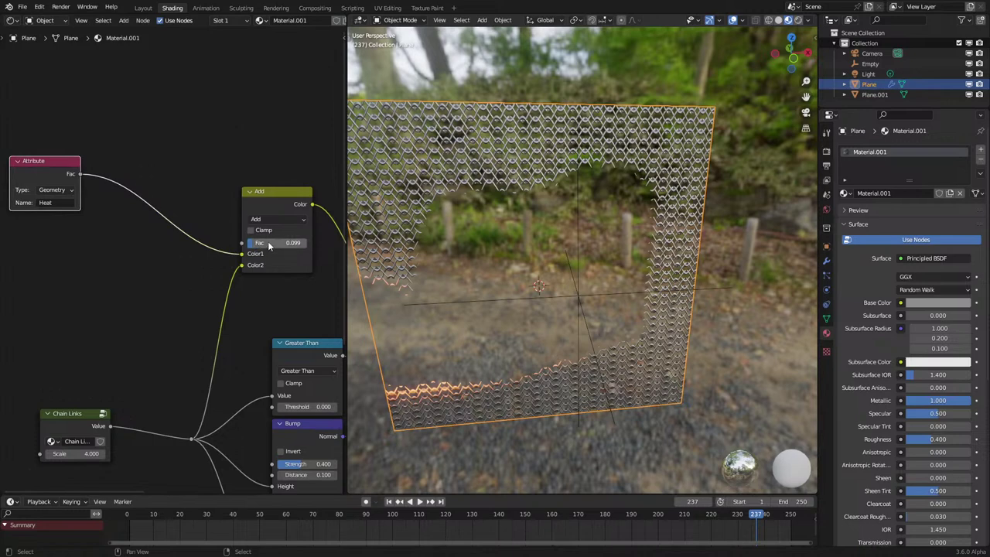
Add a Noise Texture below the Heat Attribute node and set its dimensions to 2D.
{"action": "key", "text": "shift+a"}
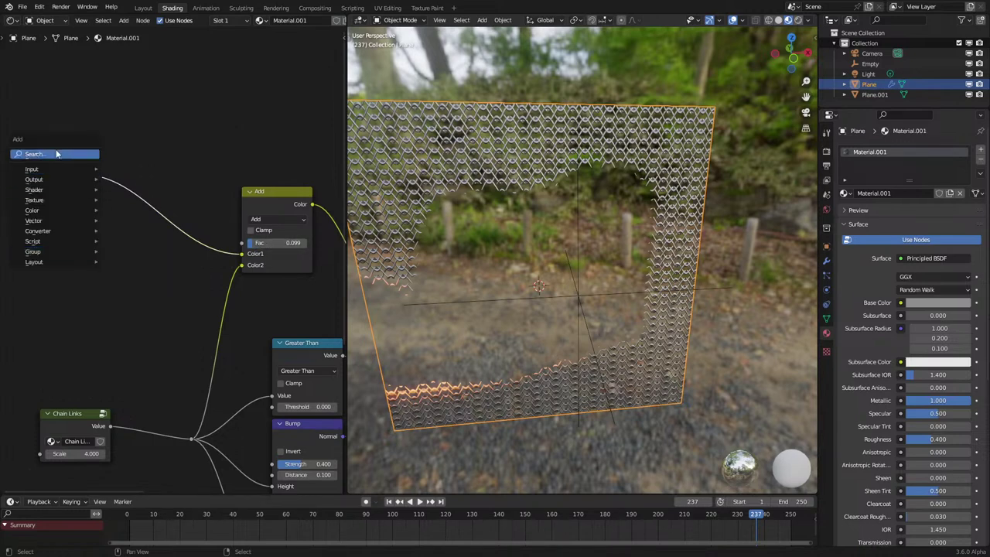
{"action": "left_click", "coordinate": [56, 151]}
{"action": "type", "text": "noise"}
{"action": "key", "text": "Return"}
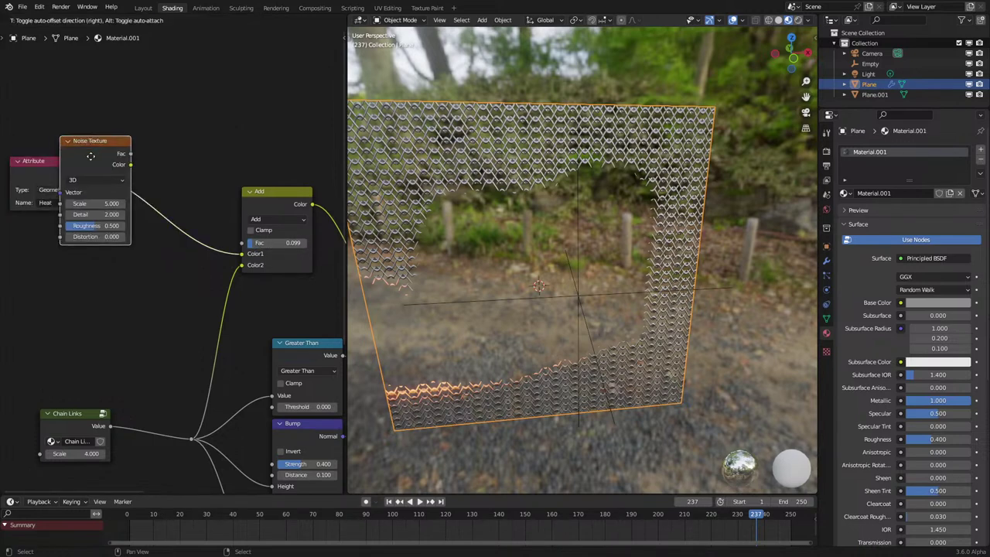
{"action": "left_click", "coordinate": [107, 233]}
{"action": "left_click", "coordinate": [98, 282]}
{"action": "left_click", "coordinate": [91, 311]}
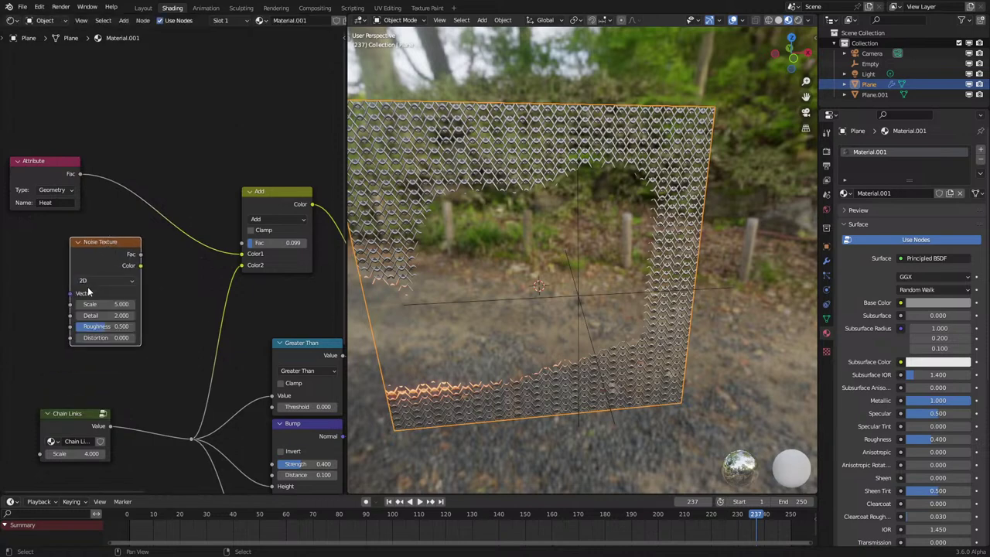
Feed a UV Map node into the Noise Texture's Vector and connect the noise Fac to the Add node's Color2.
{"action": "middle_click_drag", "start_coordinate": [87, 292], "coordinate": [158, 300]}
{"action": "left_click_drag", "start_coordinate": [140, 301], "coordinate": [74, 297]}
{"action": "type", "text": "uv"}
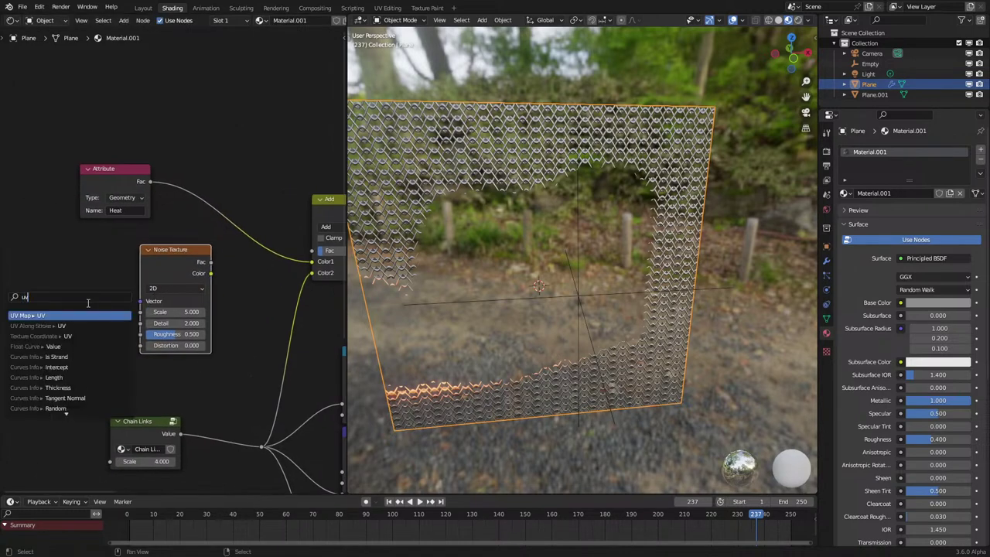
{"action": "left_click", "coordinate": [92, 315]}
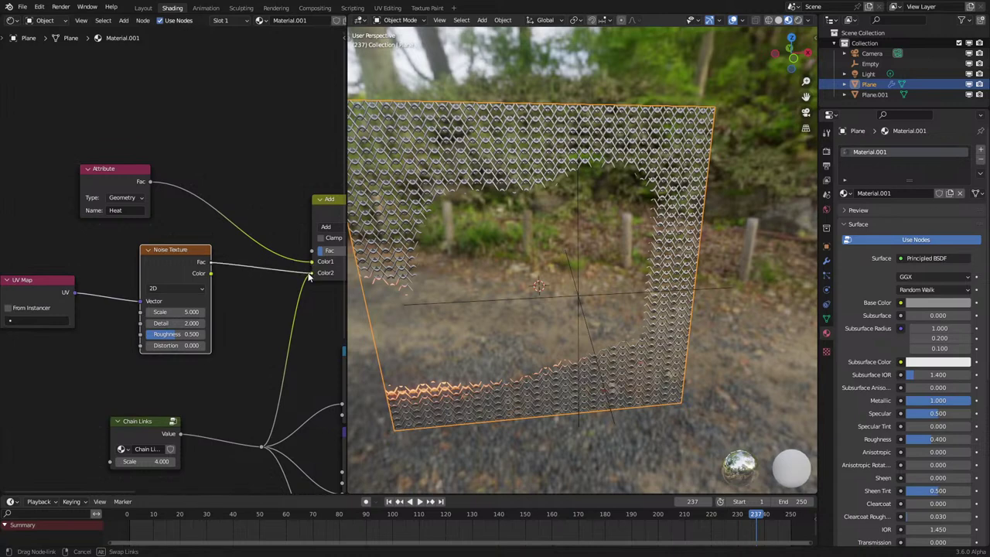
{"action": "left_click_drag", "start_coordinate": [308, 277], "coordinate": [309, 275]}
{"action": "left_click_drag", "start_coordinate": [60, 285], "coordinate": [110, 284]}
Set the Add node's Fac to 0.124, try Screen blending and switch the node's blend mode to Subtract.
{"action": "middle_click_drag", "start_coordinate": [254, 286], "coordinate": [160, 329]}
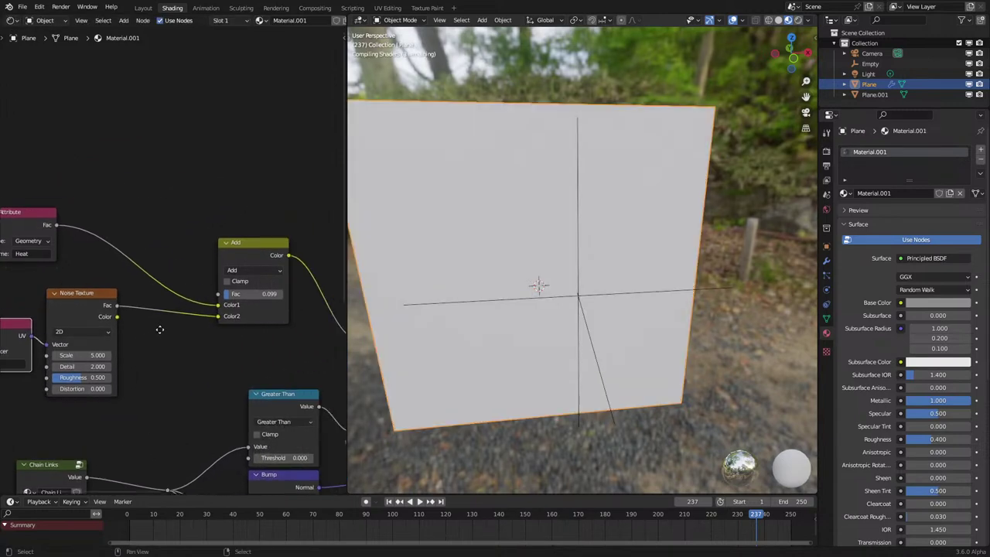
{"action": "scroll", "coordinate": [279, 307], "scroll_direction": "up", "scroll_amount": 3}
{"action": "mouse_move", "coordinate": [277, 303]}
{"action": "left_mouse_down"}
{"action": "mouse_move", "coordinate": [296, 303]}
{"action": "mouse_move", "coordinate": [280, 302]}
{"action": "left_mouse_up"}
{"action": "left_click", "coordinate": [256, 273]}
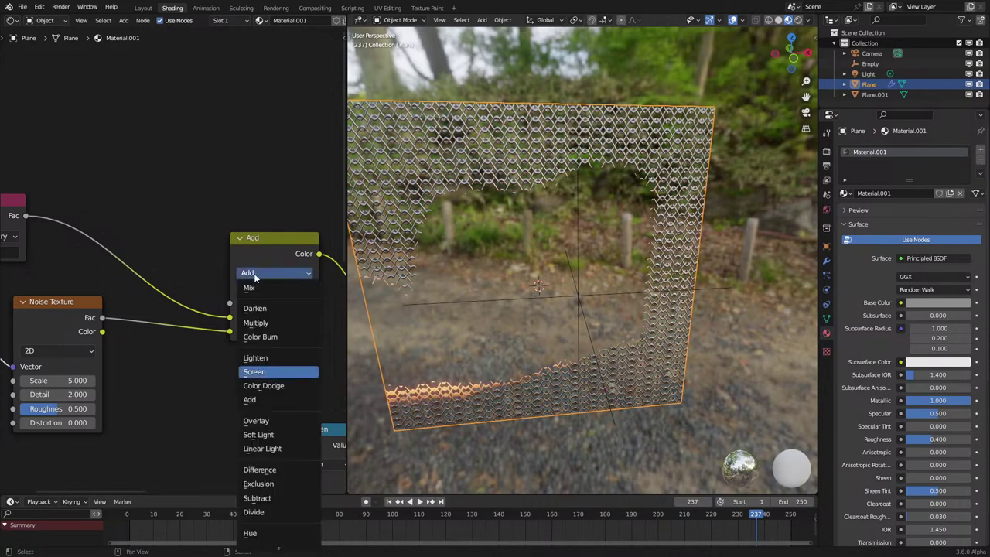
{"action": "left_click", "coordinate": [260, 372]}
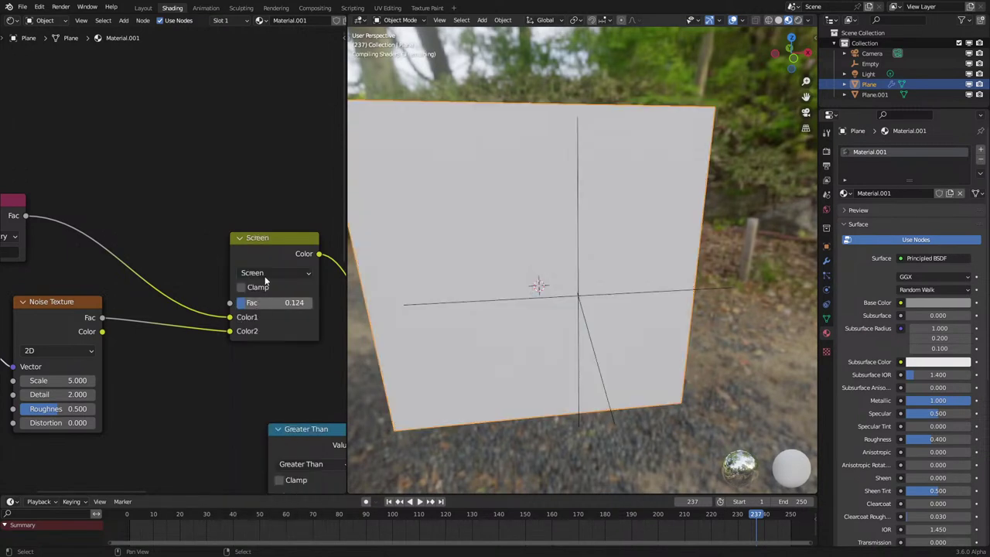
{"action": "left_click", "coordinate": [268, 275]}
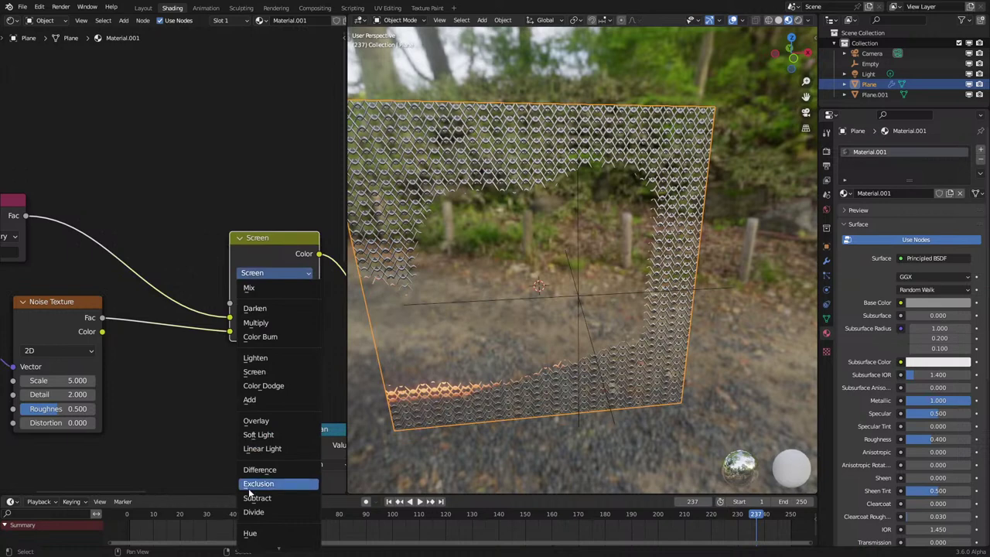
{"action": "left_click", "coordinate": [249, 497]}
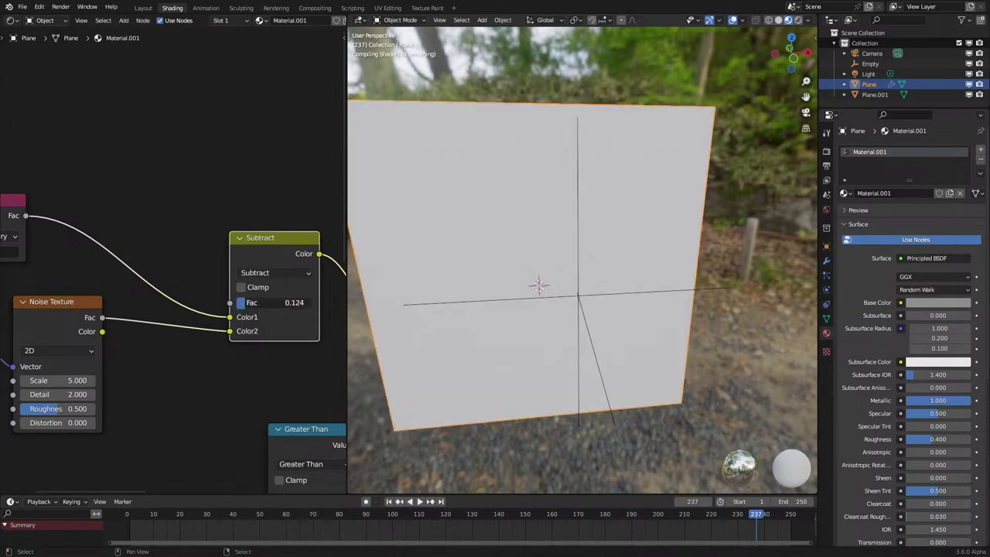
Restart the simulation from frame 0, play it to frame 5 and tune the Subtract Fac to 0.508.
{"action": "left_click_drag", "start_coordinate": [246, 302], "coordinate": [252, 302]}
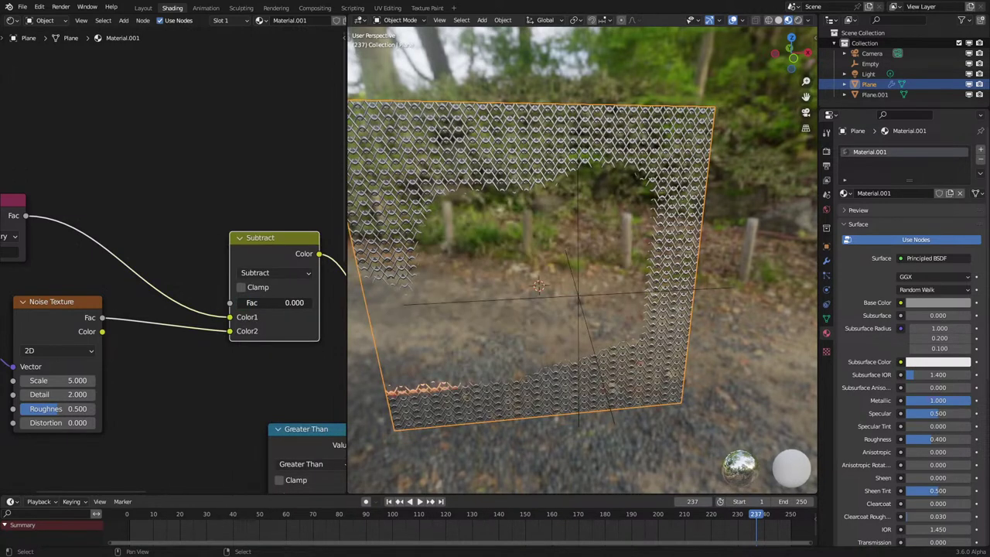
{"action": "left_click", "coordinate": [126, 531]}
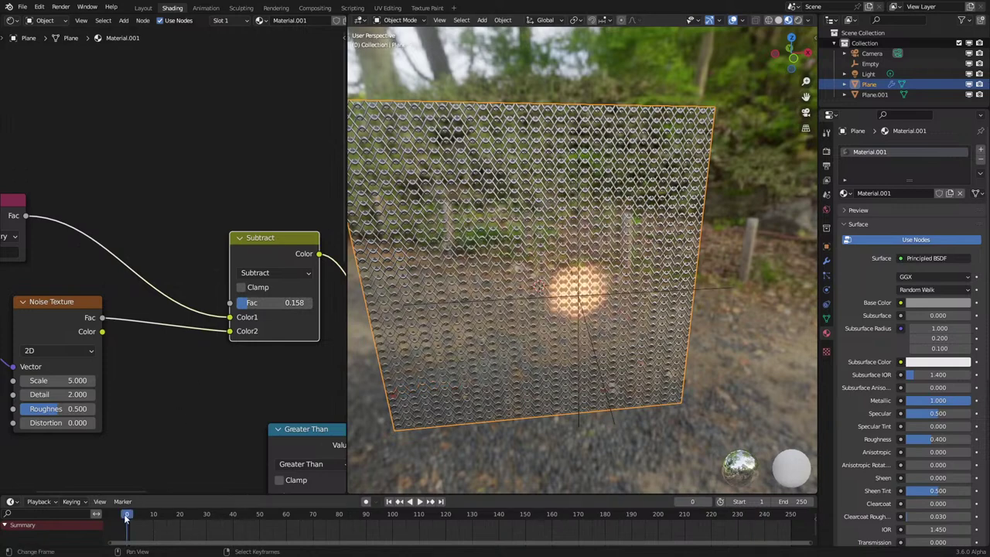
{"action": "key", "text": "space"}
{"action": "key", "text": "space"}
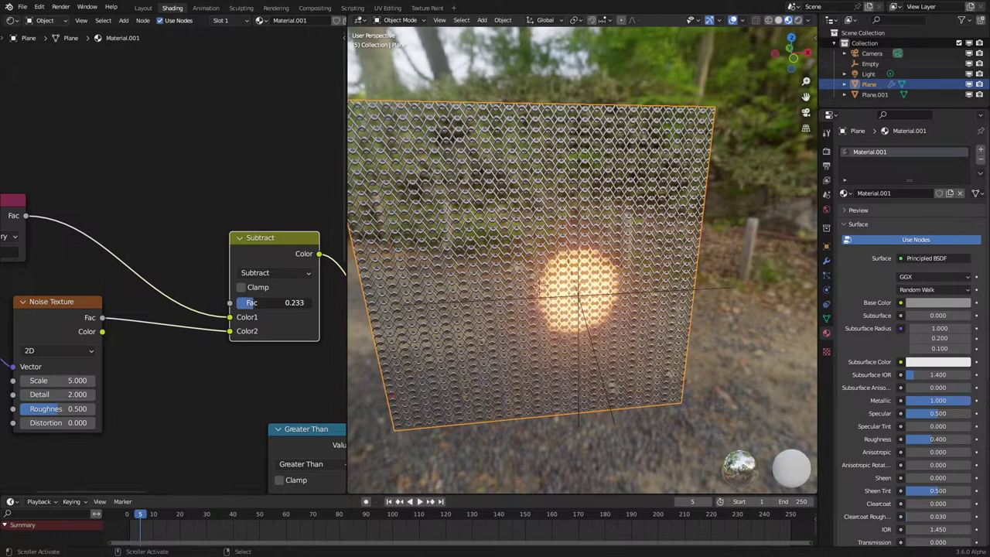
{"action": "left_click_drag", "start_coordinate": [290, 302], "coordinate": [260, 302]}
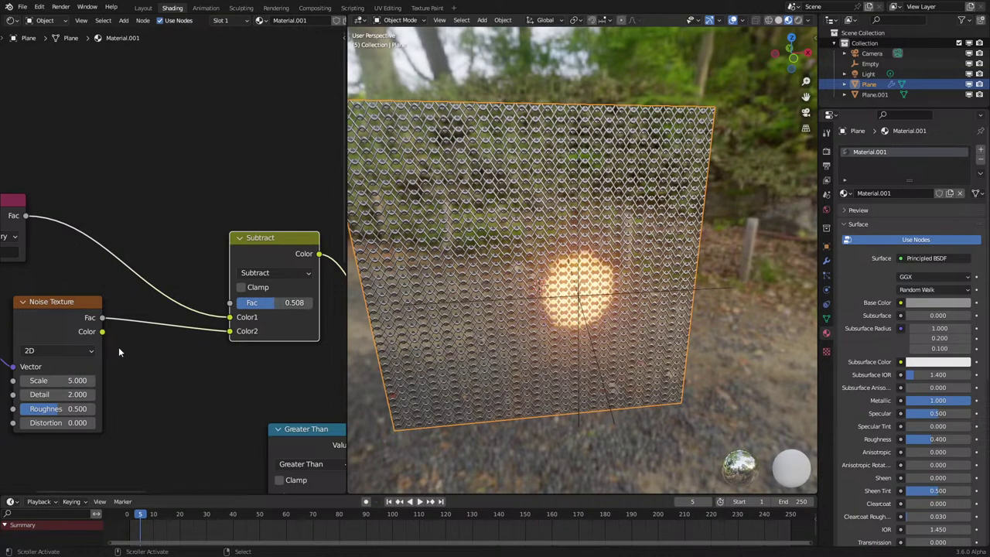
Set the Noise Texture's Scale to 22.000 and Detail to 6.000 while checking the glowing area.
{"action": "left_click_drag", "start_coordinate": [77, 380], "coordinate": [83, 382]}
{"action": "right_click", "coordinate": [82, 383]}
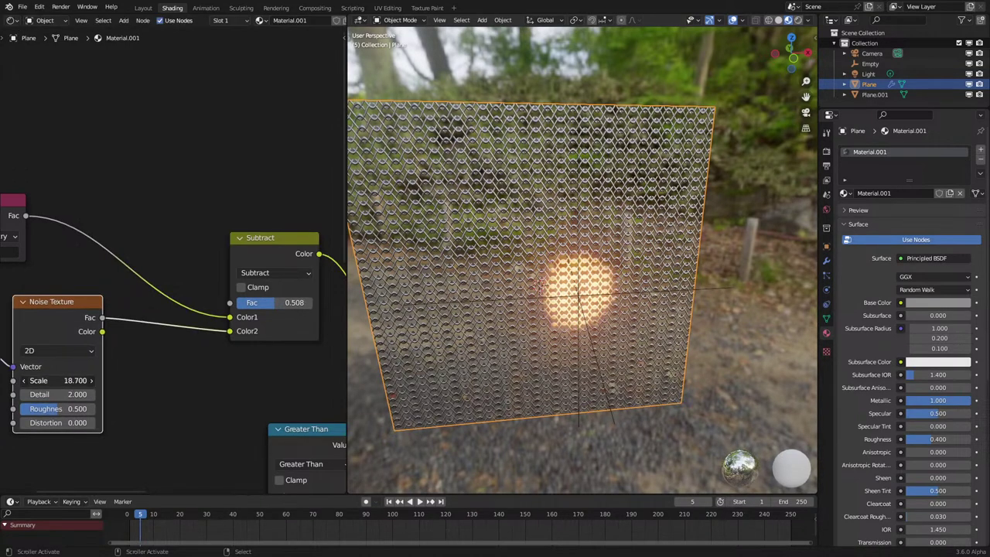
{"action": "scroll", "coordinate": [577, 326], "scroll_direction": "up", "scroll_amount": 3}
{"action": "middle_click_drag", "start_coordinate": [577, 326], "coordinate": [575, 326]}
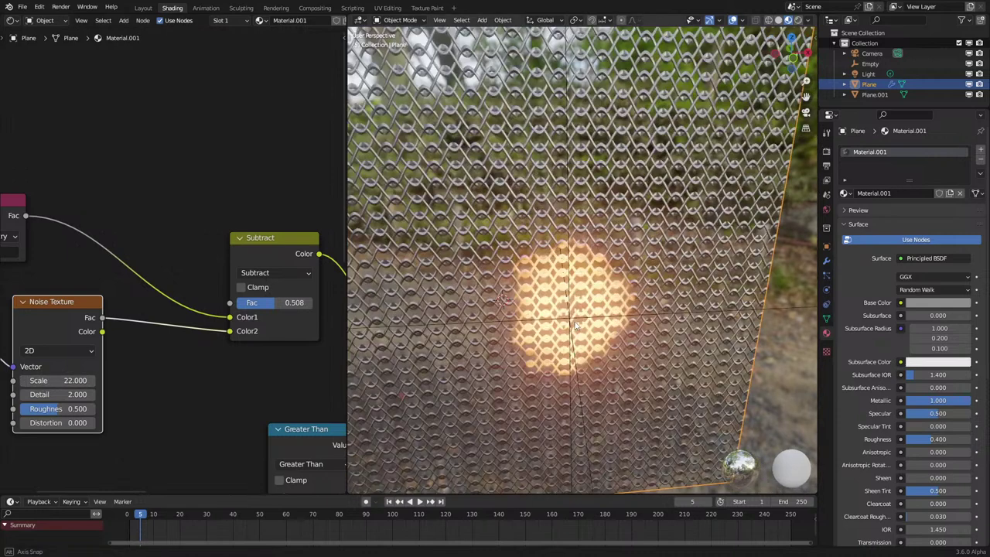
{"action": "scroll", "coordinate": [165, 365], "scroll_direction": "down", "scroll_amount": 3}
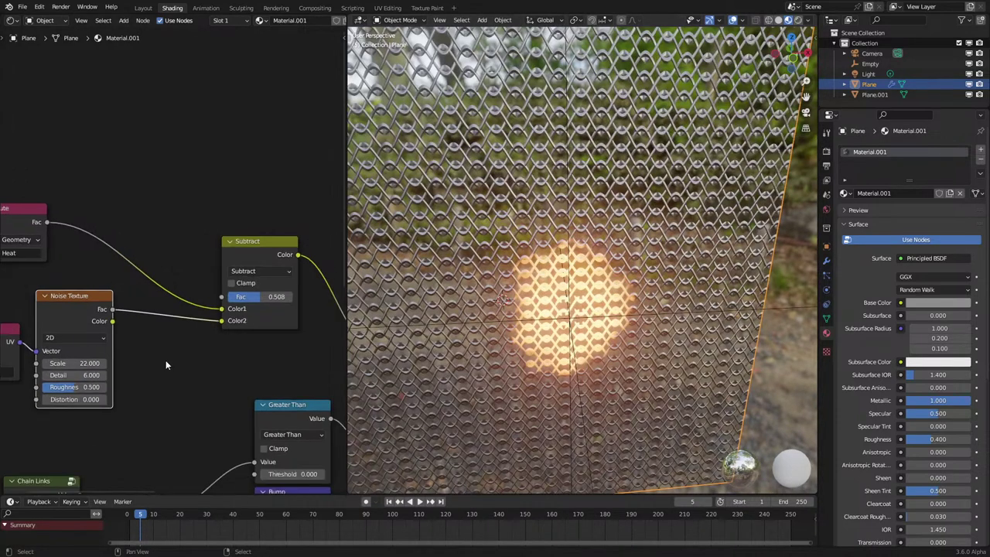
Set From Min to 0.000 on the Map Range feeding the Emission Strength.
{"action": "middle_click_drag", "start_coordinate": [286, 363], "coordinate": [39, 347]}
{"action": "scroll", "coordinate": [165, 353], "scroll_direction": "up", "scroll_amount": 3}
{"action": "right_click", "coordinate": [134, 355]}
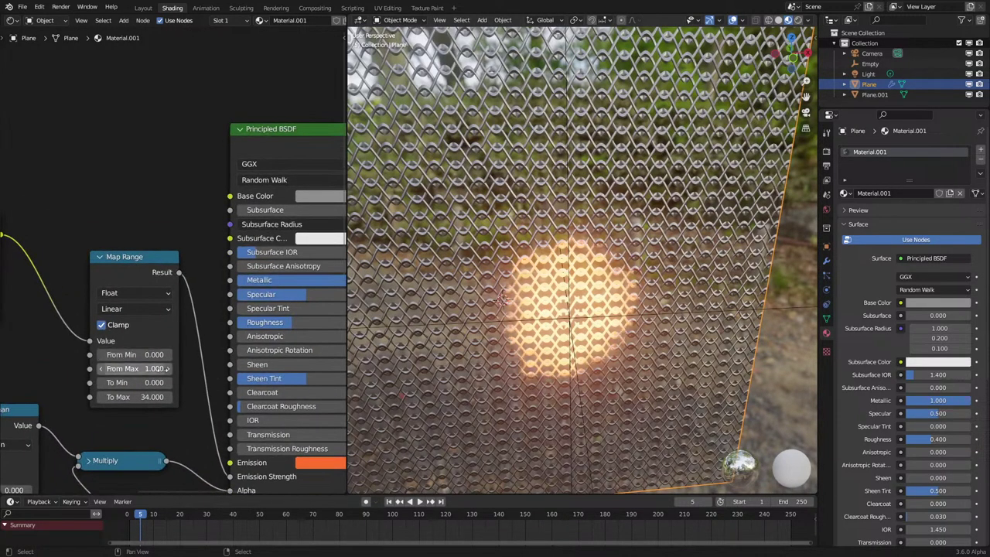
Tune the Subtract node's Fac, then switch its blend mode to Linear Light and set its Fac to 0.475.
{"action": "middle_click_drag", "start_coordinate": [533, 348], "coordinate": [526, 328]}
{"action": "scroll", "coordinate": [522, 323], "scroll_direction": "up", "scroll_amount": 5}
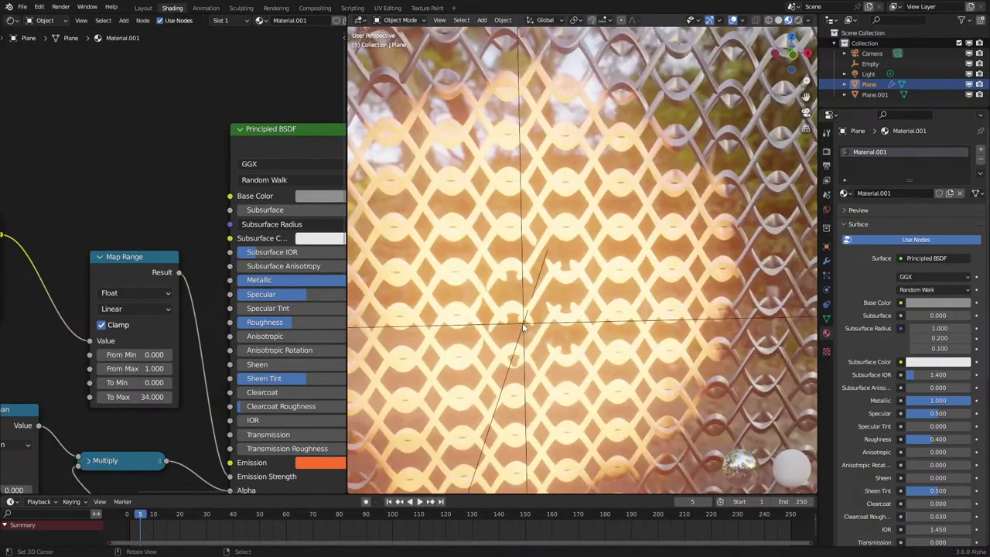
{"action": "scroll", "coordinate": [522, 322], "scroll_direction": "down", "scroll_amount": 5}
{"action": "middle_click_drag", "start_coordinate": [127, 335], "coordinate": [188, 333]}
{"action": "scroll", "coordinate": [188, 333], "scroll_direction": "up", "scroll_amount": 10, "text": "ctrl"}
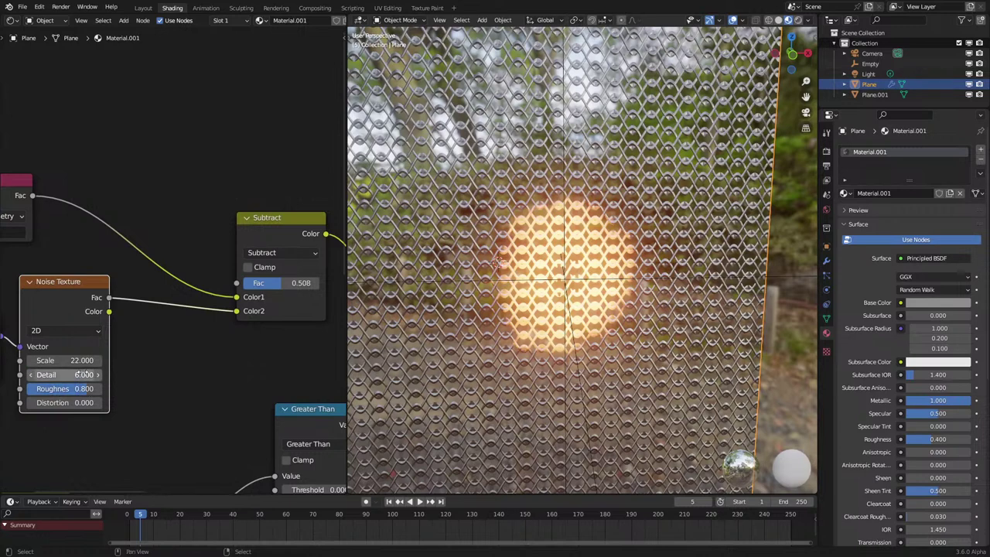
{"action": "left_click_drag", "start_coordinate": [267, 286], "coordinate": [320, 285]}
{"action": "left_click", "coordinate": [290, 253]}
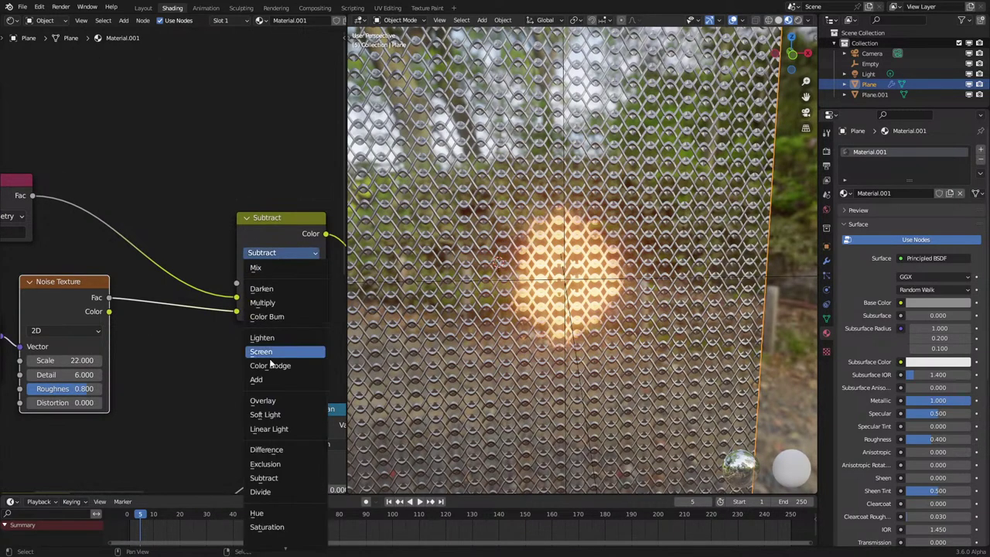
{"action": "left_click", "coordinate": [280, 430]}
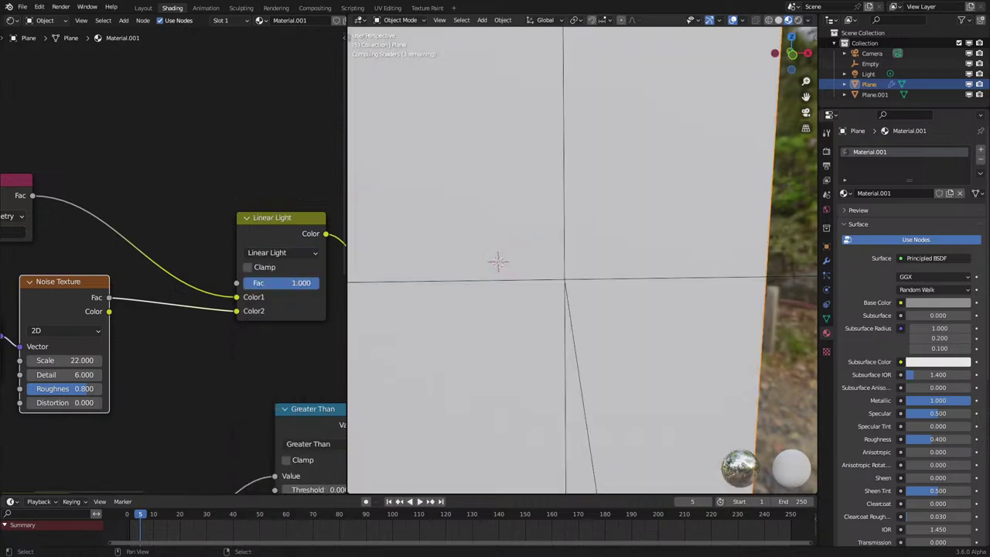
{"action": "left_click_drag", "start_coordinate": [317, 283], "coordinate": [279, 283]}
{"action": "scroll", "coordinate": [682, 314], "scroll_direction": "down", "scroll_amount": 3}
{"action": "scroll", "coordinate": [625, 318], "scroll_direction": "up", "scroll_amount": 2}
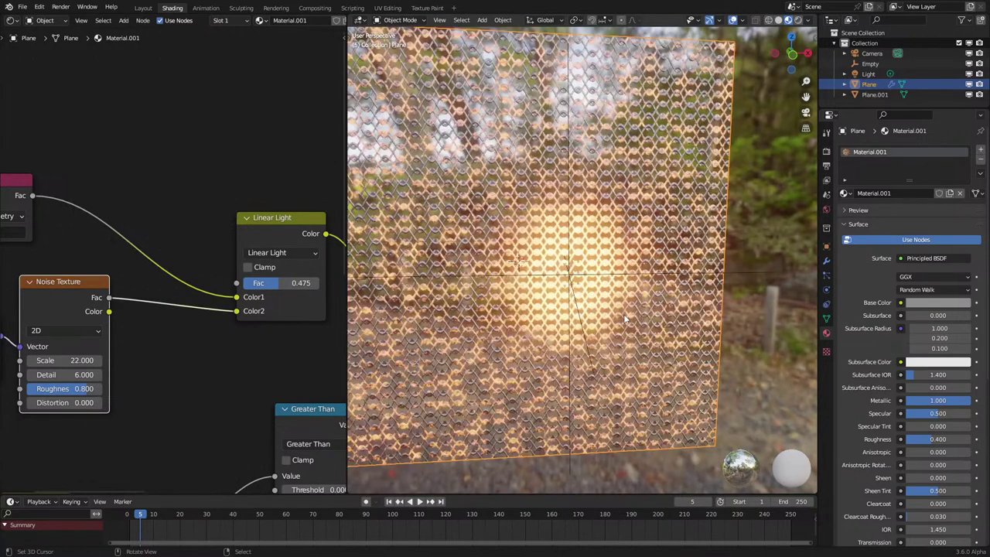
Set From Min to 0.510 on the emission's Map Range and play the simulation to check the glow.
{"action": "scroll", "coordinate": [199, 383], "scroll_direction": "down", "scroll_amount": 4}
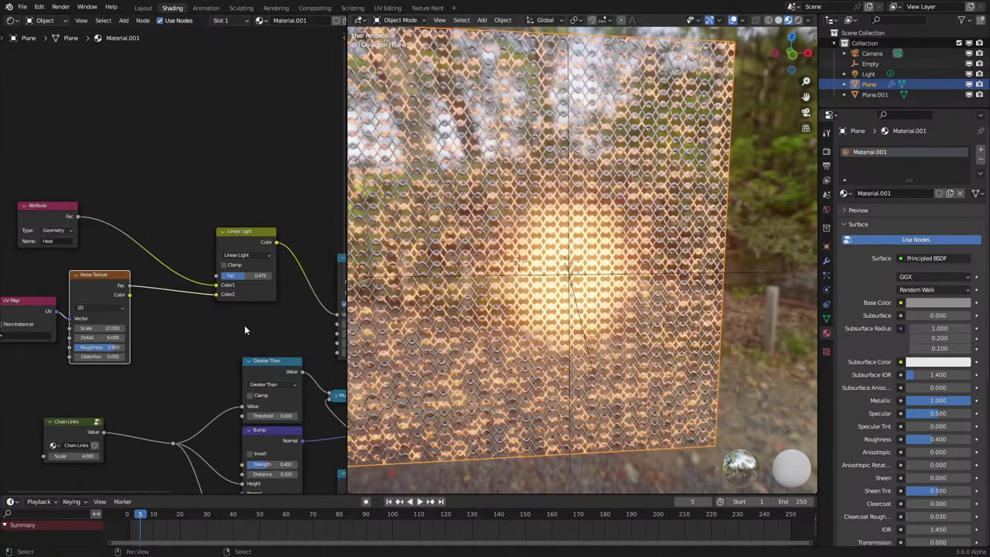
{"action": "scroll", "coordinate": [232, 327], "scroll_direction": "up", "scroll_amount": 2}
{"action": "left_click_drag", "start_coordinate": [259, 342], "coordinate": [297, 342]}
{"action": "key", "text": "space"}
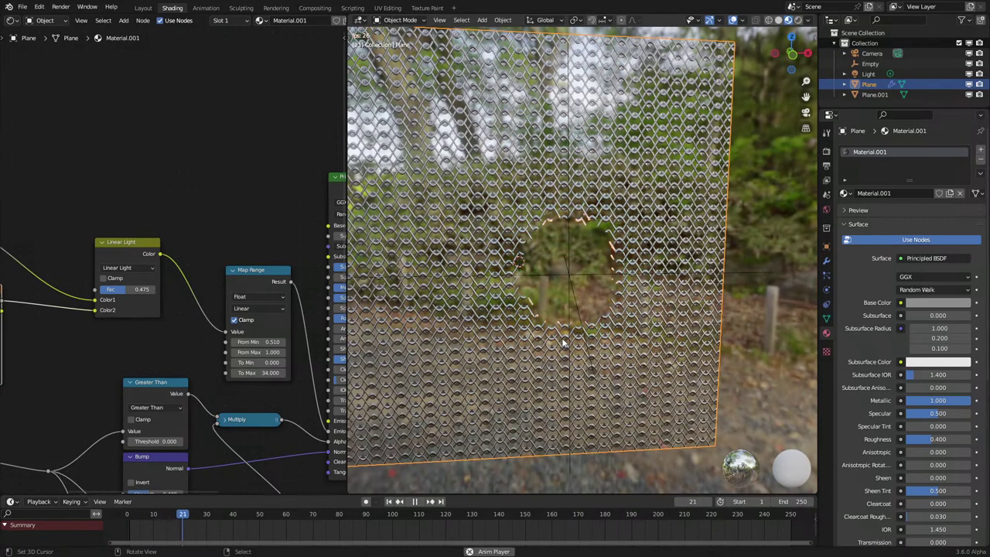
{"action": "key", "text": "space"}
Select the Empty and move it across the chain mesh during playback to test the burning.
{"action": "right_click", "coordinate": [574, 280]}
{"action": "key", "text": "g"}
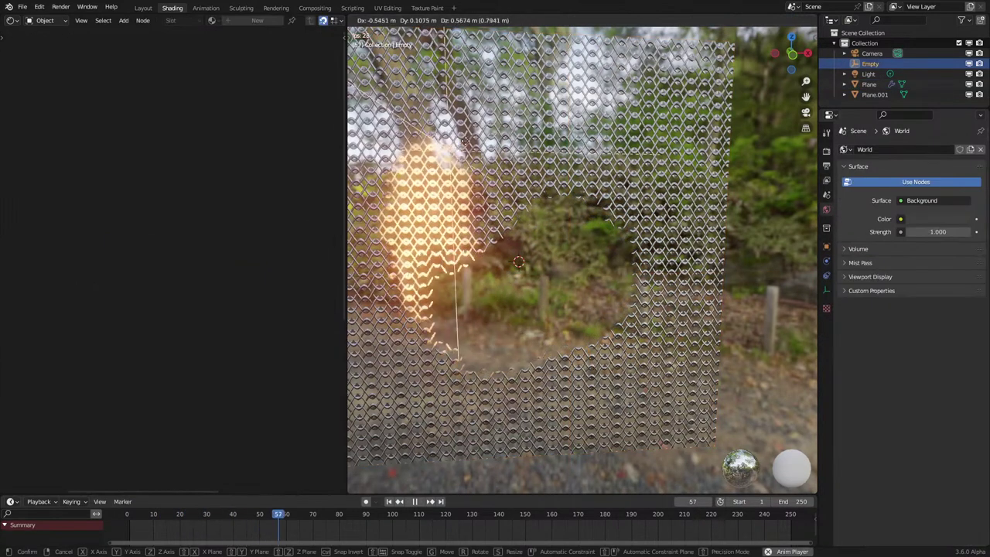
{"action": "left_click", "coordinate": [404, 398]}
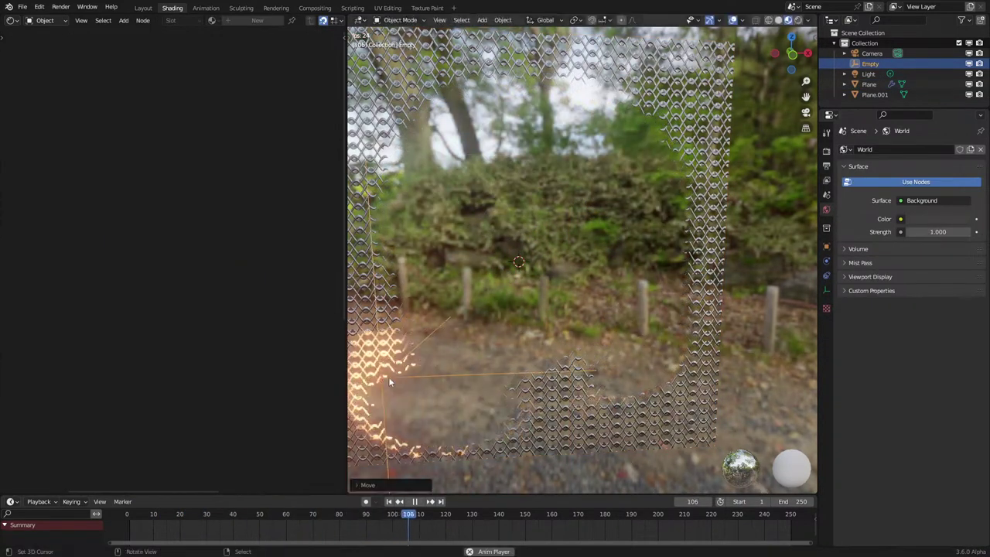
{"action": "scroll", "coordinate": [422, 379], "scroll_direction": "down", "scroll_amount": 1}
{"action": "key", "text": "g"}
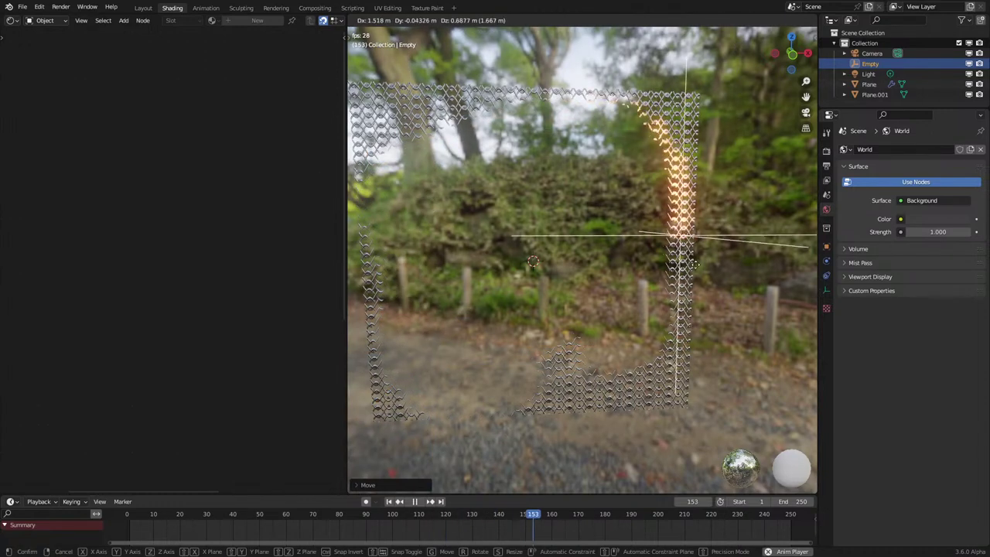
{"action": "left_click", "coordinate": [473, 325]}
Restart the simulation near its first frames, move the Empty through the mesh again and stop playback.
{"action": "left_click", "coordinate": [136, 531]}
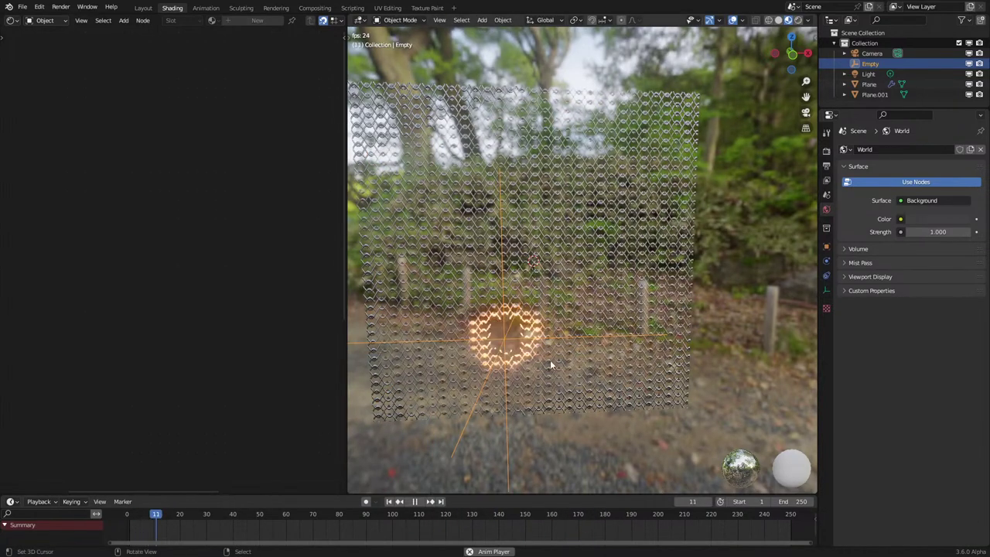
{"action": "key", "text": "g"}
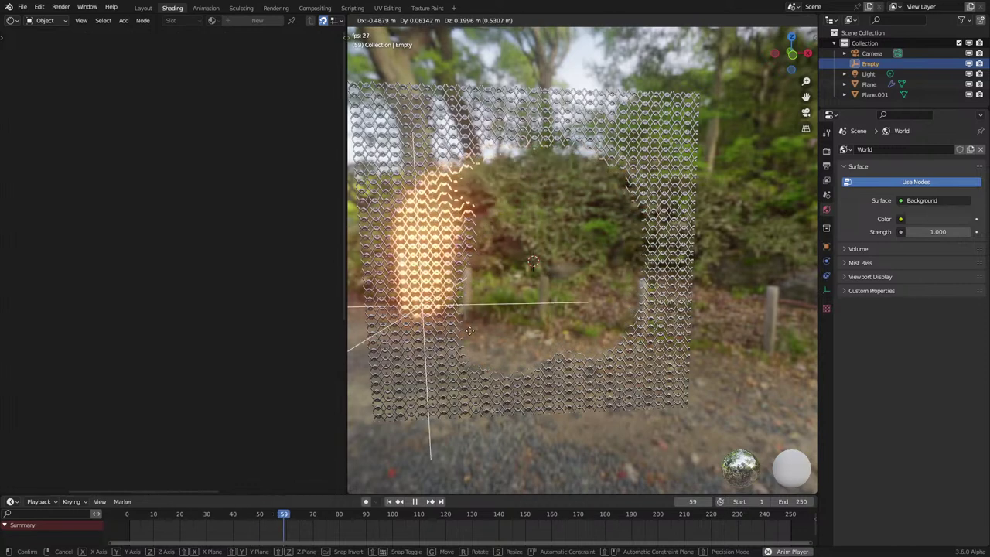
{"action": "left_click", "coordinate": [492, 348]}
{"action": "key", "text": "space"}
Select the chain plane, replay the simulation to frame 12 and set the Linear Light Fac to 1.000.
{"action": "left_click", "coordinate": [488, 379]}
{"action": "middle_click_drag", "start_coordinate": [201, 342], "coordinate": [341, 311]}
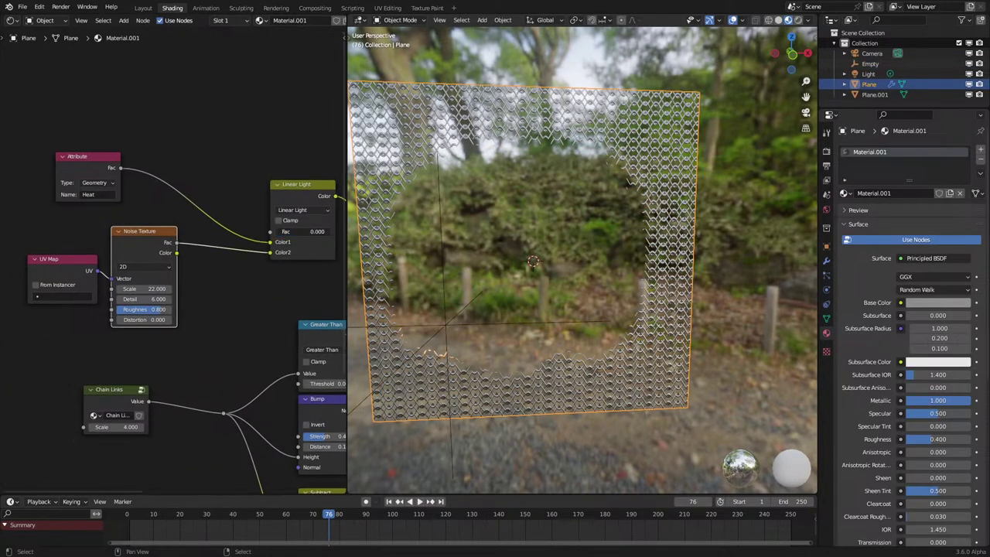
{"action": "left_click", "coordinate": [119, 531]}
{"action": "key", "text": "space"}
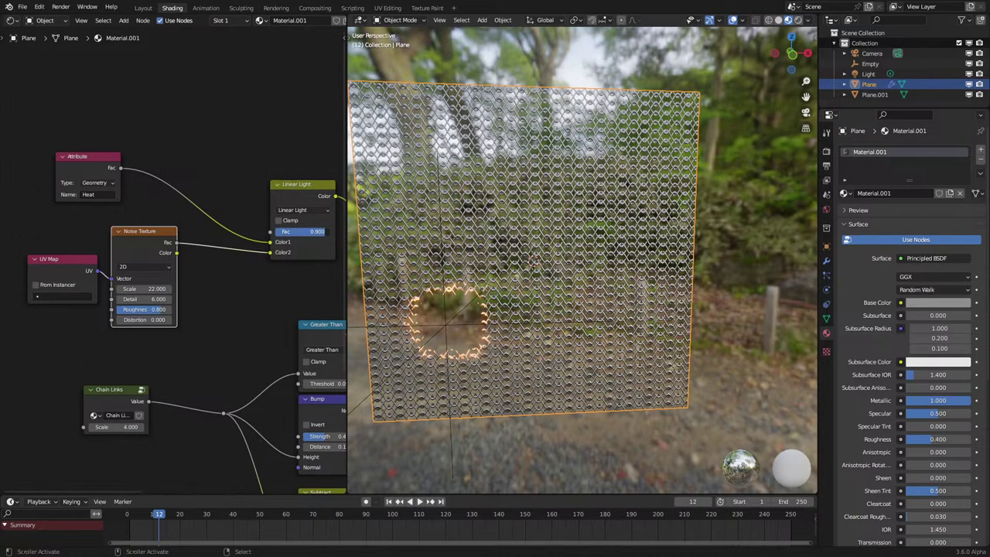
{"action": "scroll", "coordinate": [331, 238], "scroll_direction": "up", "scroll_amount": 3}
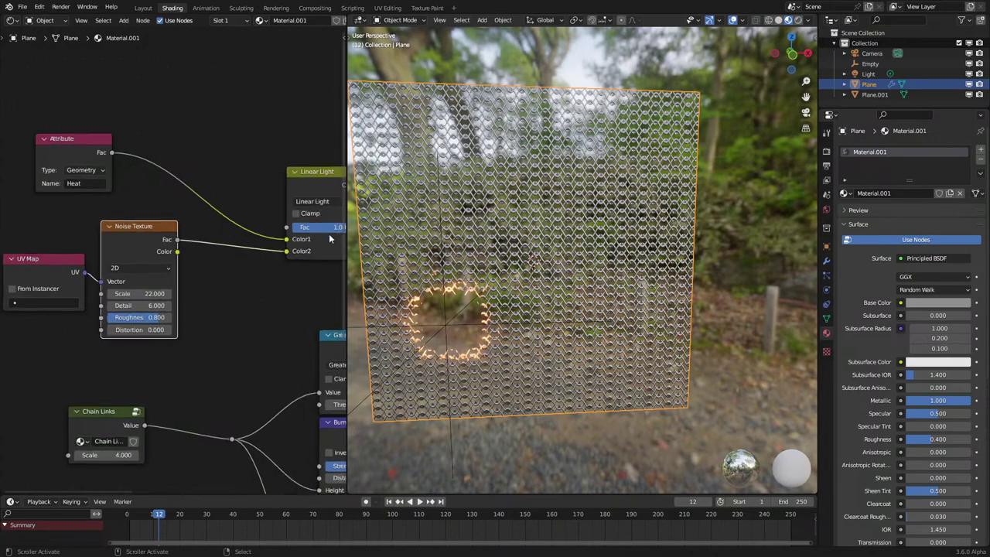
Play on to frame 57 while moving the Empty across the mesh, and inspect the glowing hole edges.
{"action": "middle_click_drag", "start_coordinate": [502, 295], "coordinate": [526, 314]}
{"action": "scroll", "coordinate": [534, 294], "scroll_direction": "up", "scroll_amount": 2}
{"action": "key", "text": "space"}
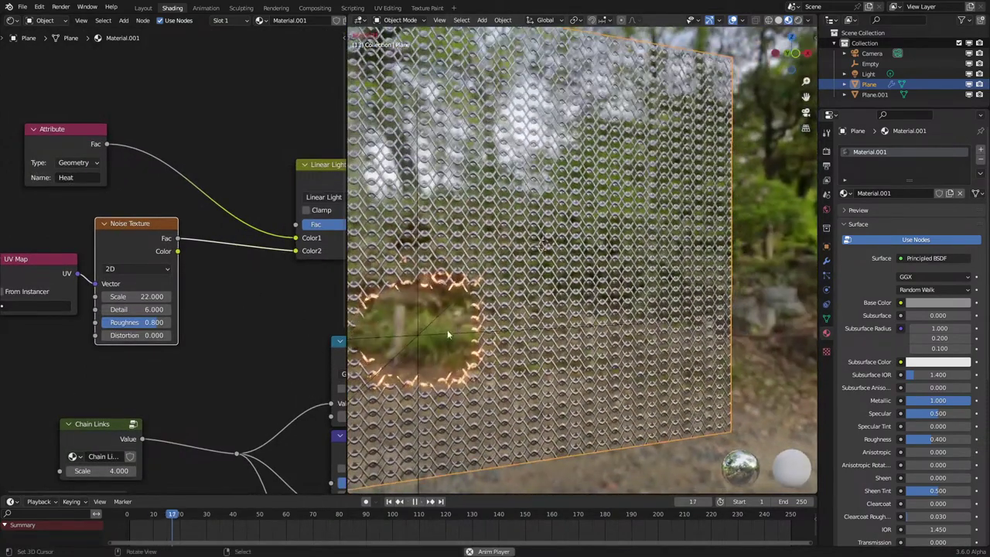
{"action": "right_click", "coordinate": [438, 330]}
{"action": "key", "text": "g"}
{"action": "left_click", "coordinate": [618, 278]}
{"action": "scroll", "coordinate": [611, 286], "scroll_direction": "up", "scroll_amount": 4}
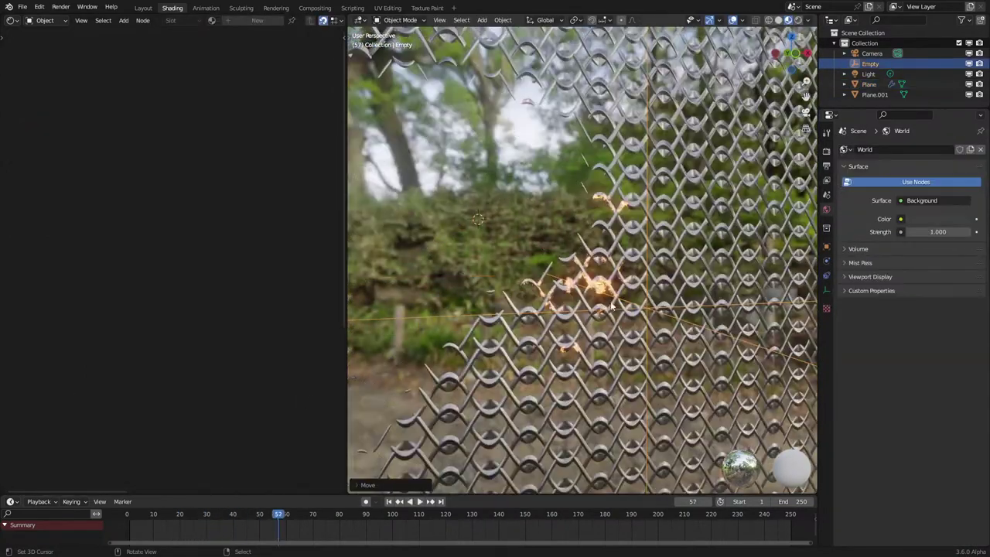
Select the chain plane and set its Noise Texture's Roughness to 0.500 and Detail to 8.000.
{"action": "left_click", "coordinate": [600, 292]}
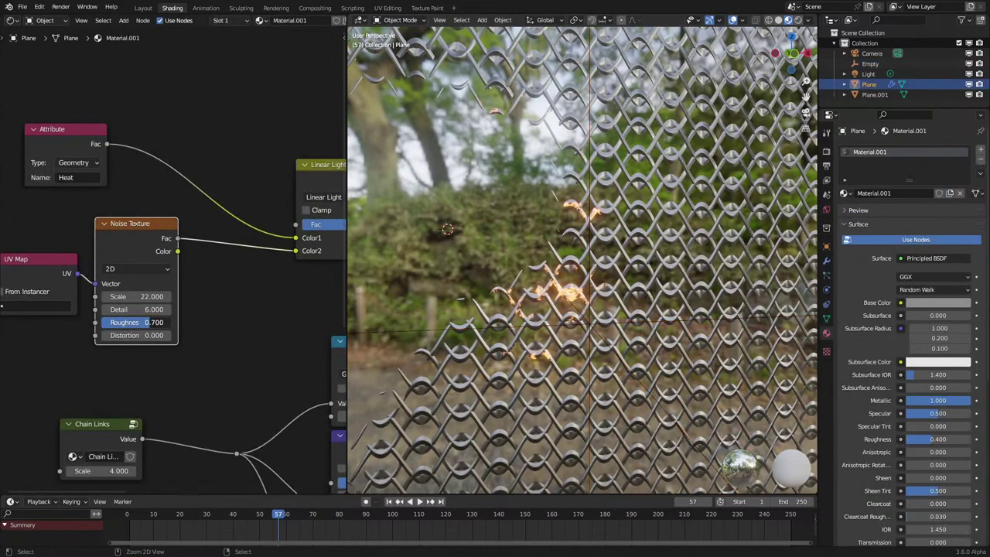
{"action": "left_click_drag", "start_coordinate": [150, 322], "coordinate": [129, 323], "text": "ctrl"}
{"action": "scroll", "coordinate": [584, 265], "scroll_direction": "down", "scroll_amount": 3}
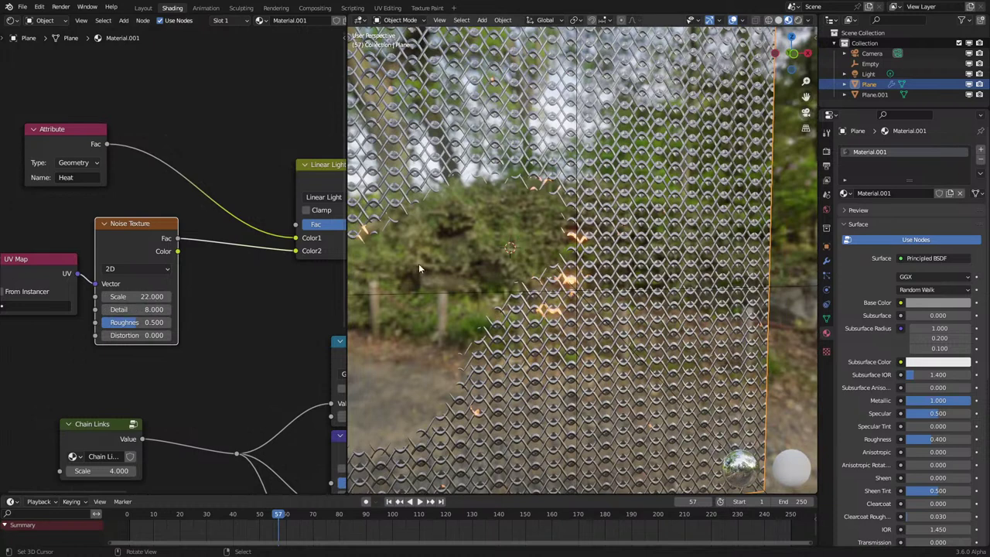
Set the Map Range's From Min to 0.25 and the Linear Light Fac to 0.400.
{"action": "middle_click_drag", "start_coordinate": [313, 271], "coordinate": [66, 329]}
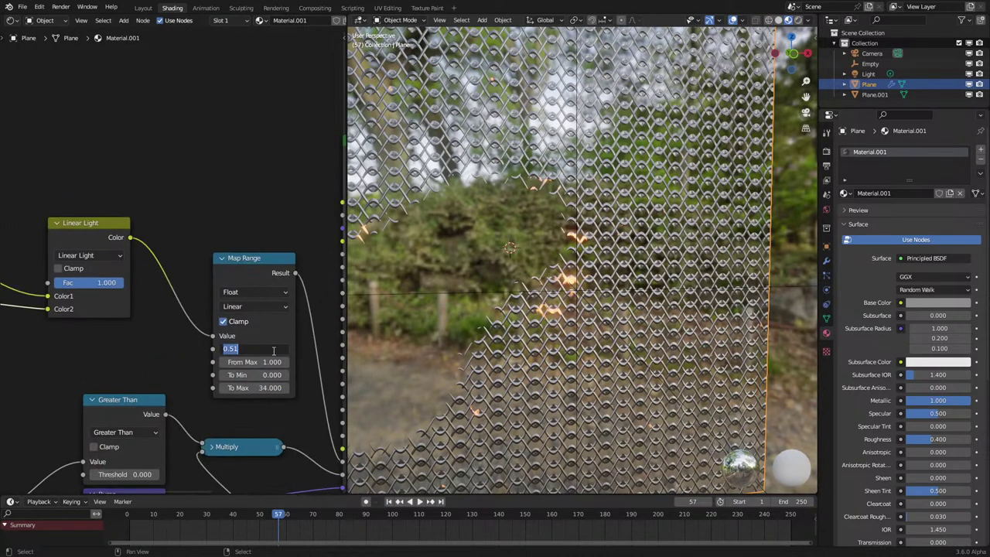
{"action": "left_click", "coordinate": [274, 351]}
{"action": "type", "text": ".25"}
{"action": "key", "text": "Return"}
{"action": "middle_click_drag", "start_coordinate": [211, 289], "coordinate": [282, 295]}
{"action": "left_click_drag", "start_coordinate": [179, 288], "coordinate": [129, 287]}
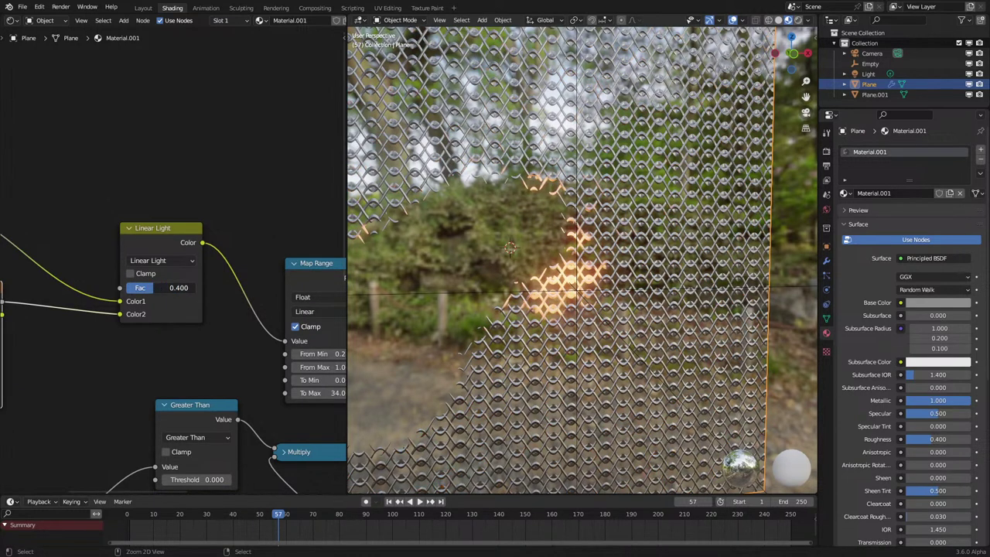
Resume the simulation, select the Empty and clear its location.
{"action": "key", "text": "space"}
{"action": "scroll", "coordinate": [582, 262], "scroll_direction": "down", "scroll_amount": 2}
{"action": "left_click", "coordinate": [520, 290]}
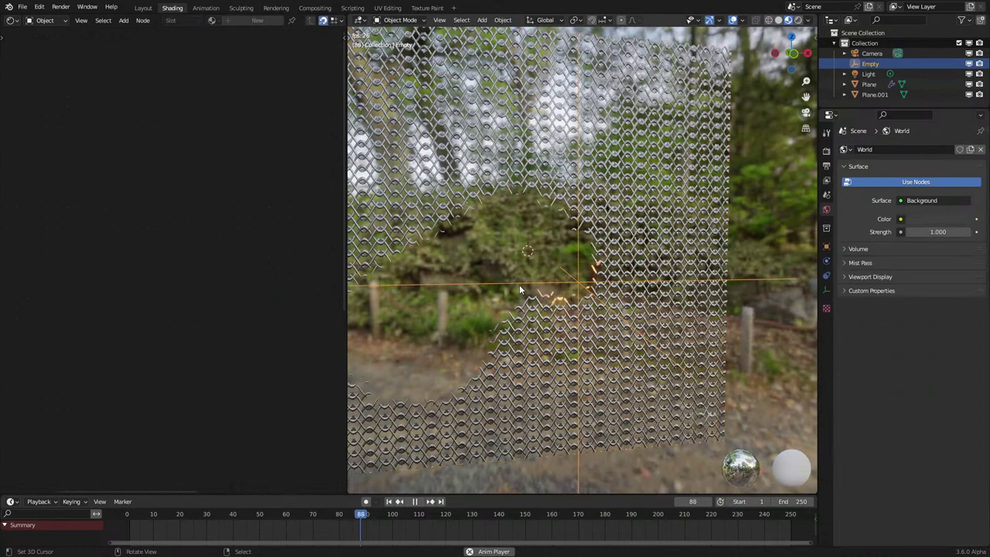
{"action": "key", "text": "g"}
{"action": "right_click", "coordinate": [515, 359]}
{"action": "key", "text": "alt+g"}
Sweep the Empty through the lower and upper mesh during playback, then stop the simulation at frame 224.
{"action": "scroll", "coordinate": [516, 359], "scroll_direction": "down", "scroll_amount": 3}
{"action": "key", "text": "g"}
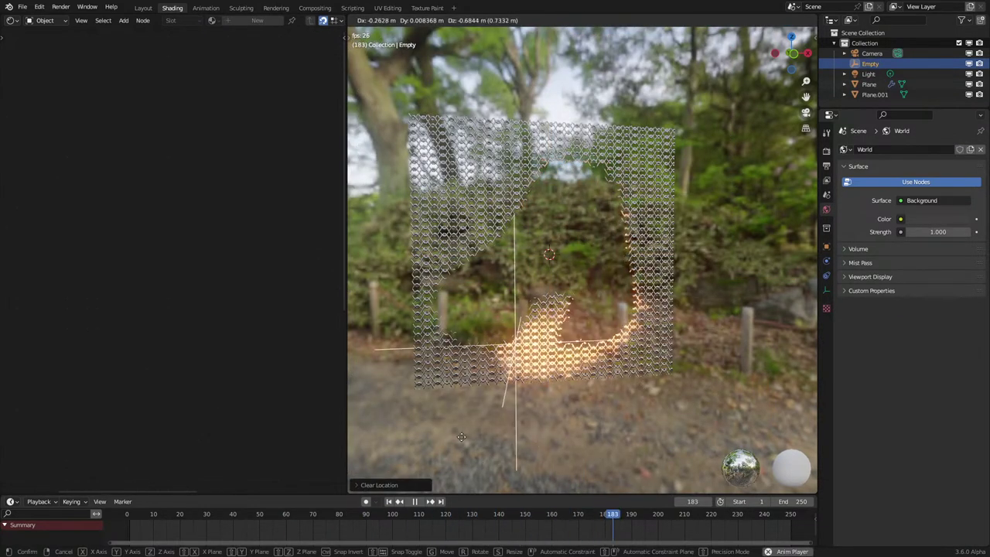
{"action": "left_click", "coordinate": [507, 263]}
{"action": "key", "text": "space"}
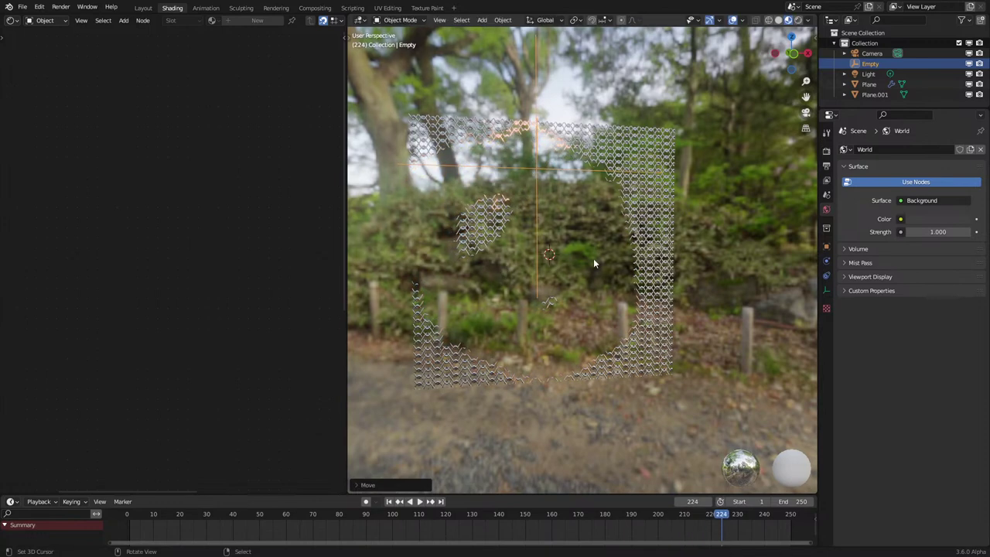
Restart the simulation from frame 0 and move the Empty along the Z axis while it plays.
{"action": "left_click", "coordinate": [127, 527]}
{"action": "scroll", "coordinate": [521, 309], "scroll_direction": "up", "scroll_amount": 2}
{"action": "key", "text": "space"}
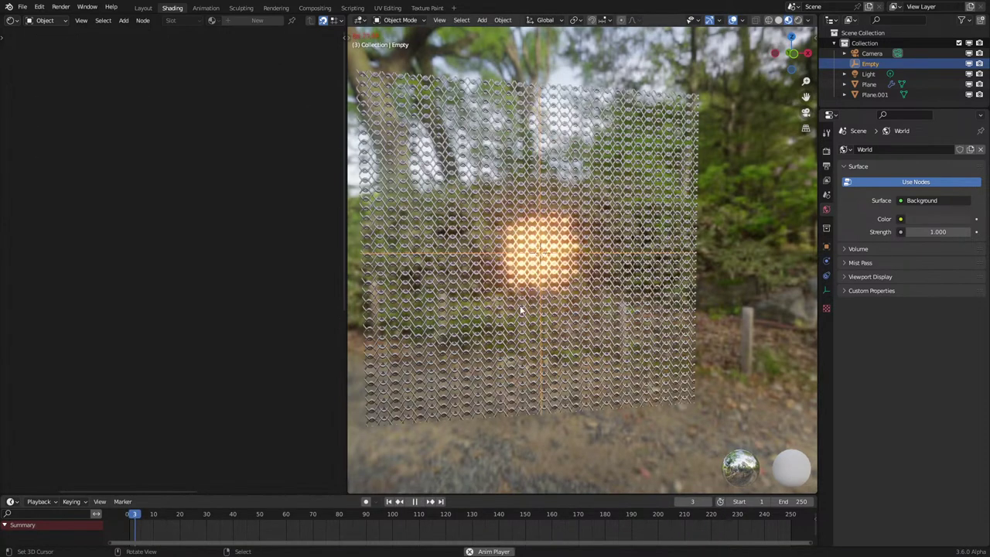
{"action": "key", "text": "g"}
{"action": "key", "text": "z"}
{"action": "left_click", "coordinate": [554, 365]}
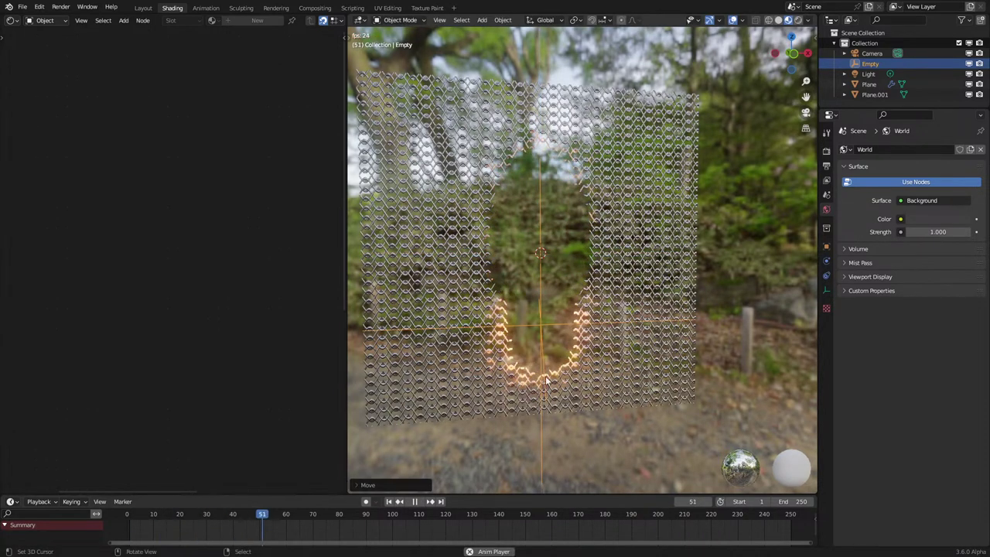
Move the Empty sideways across the playing mesh, then try a second sweep and cancel it.
{"action": "middle_click_drag", "start_coordinate": [553, 365], "coordinate": [536, 373]}
{"action": "key", "text": "g"}
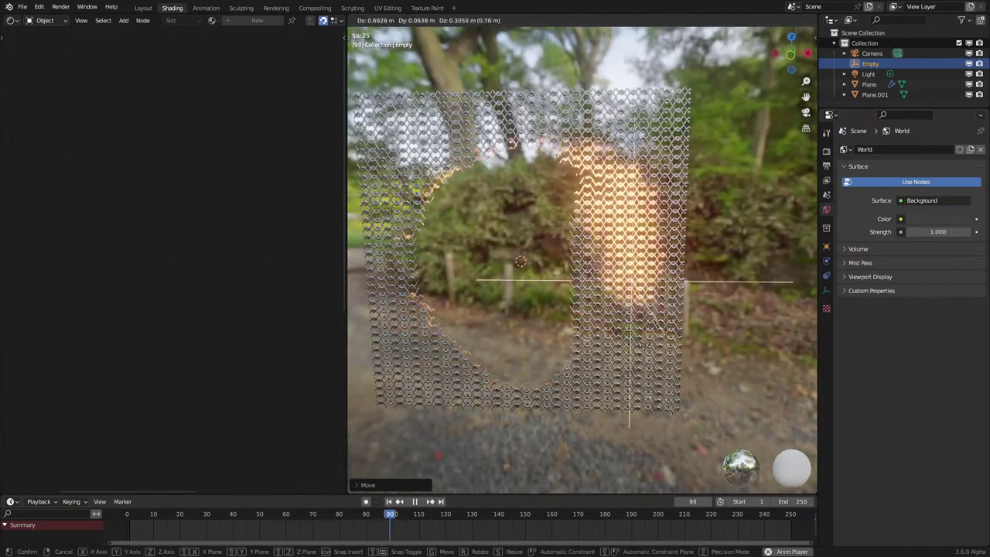
{"action": "left_click", "coordinate": [608, 319]}
{"action": "middle_click_drag", "start_coordinate": [608, 318], "coordinate": [637, 335]}
{"action": "key", "text": "g"}
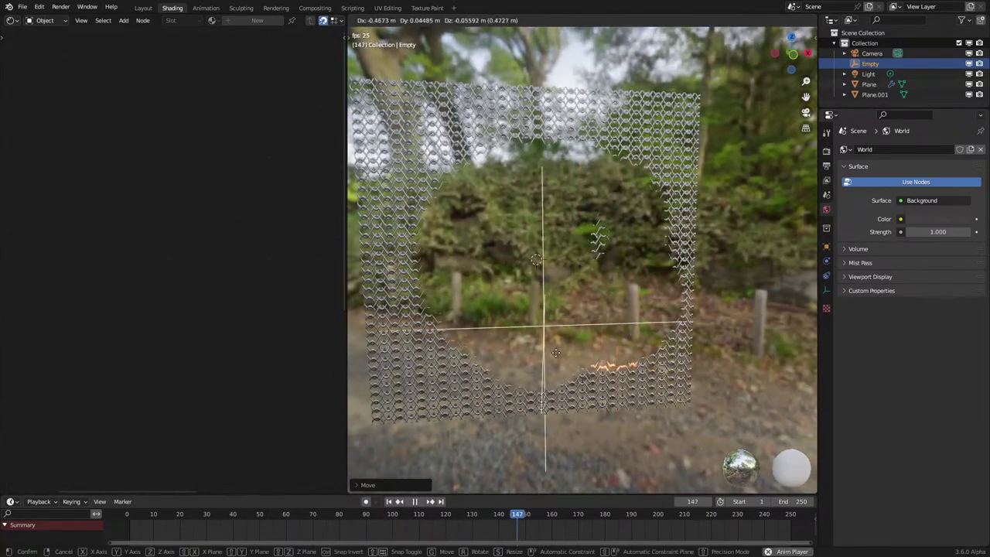
{"action": "right_click", "coordinate": [446, 360]}
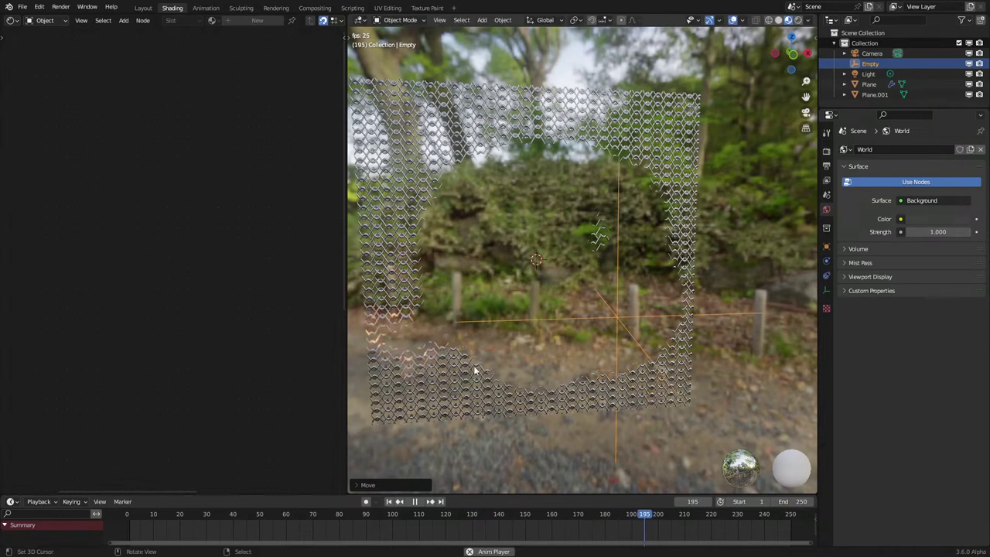
Replay the simulation from the start and move the Empty to the upper mesh in two sweeps.
{"action": "left_click", "coordinate": [119, 530]}
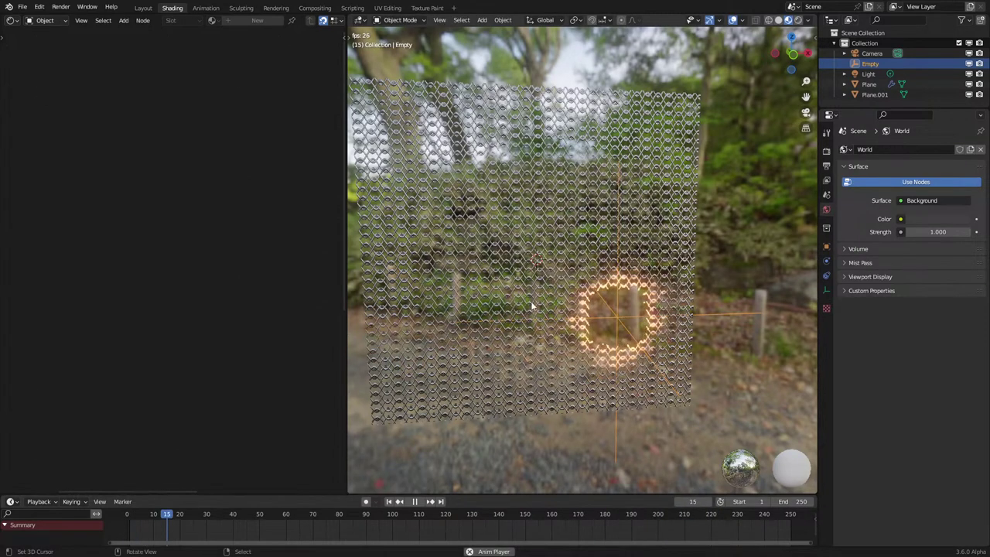
{"action": "middle_click_drag", "start_coordinate": [628, 332], "coordinate": [618, 345]}
{"action": "scroll", "coordinate": [617, 345], "scroll_direction": "up", "scroll_amount": 1}
{"action": "key", "text": "g"}
{"action": "left_click", "coordinate": [468, 214]}
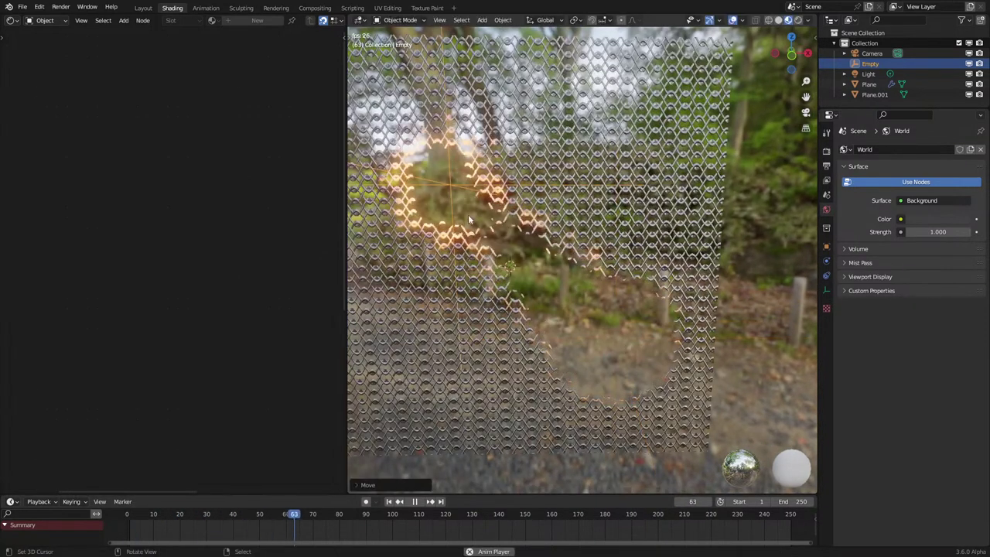
{"action": "key", "text": "g"}
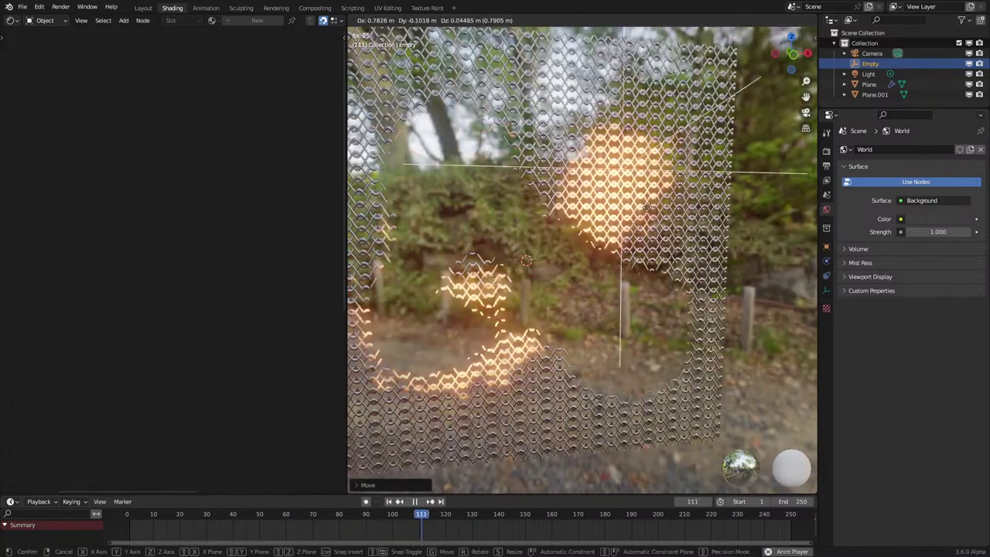
{"action": "left_click", "coordinate": [654, 241]}
{"action": "scroll", "coordinate": [655, 241], "scroll_direction": "down", "scroll_amount": 1}
Select the chain plane and reposition the UV Map node beside the Noise Texture in its material.
{"action": "left_click", "coordinate": [655, 245]}
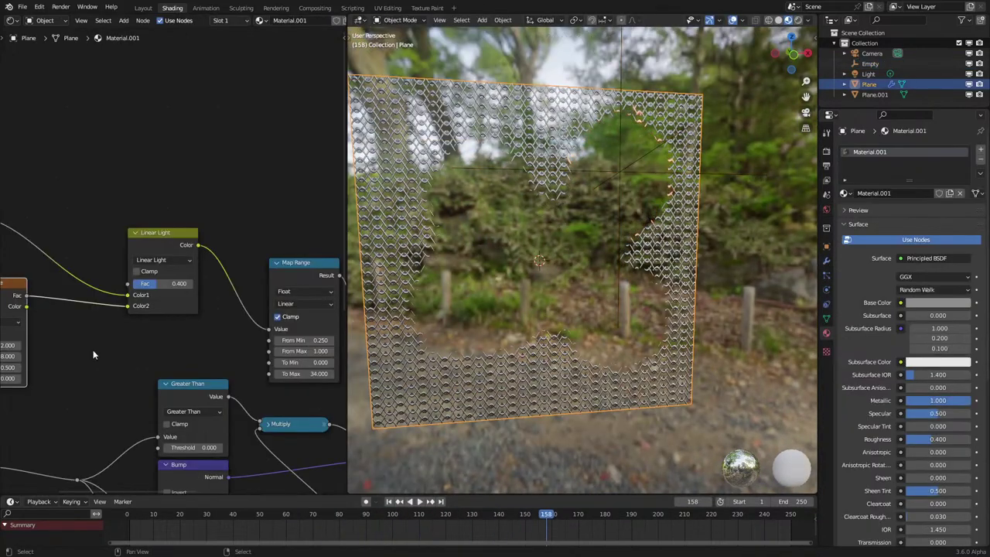
{"action": "scroll", "coordinate": [94, 353], "scroll_direction": "down", "scroll_amount": 7}
{"action": "middle_click_drag", "start_coordinate": [136, 340], "coordinate": [206, 247]}
{"action": "scroll", "coordinate": [170, 250], "scroll_direction": "up", "scroll_amount": 4}
{"action": "left_click_drag", "start_coordinate": [34, 228], "coordinate": [31, 210]}
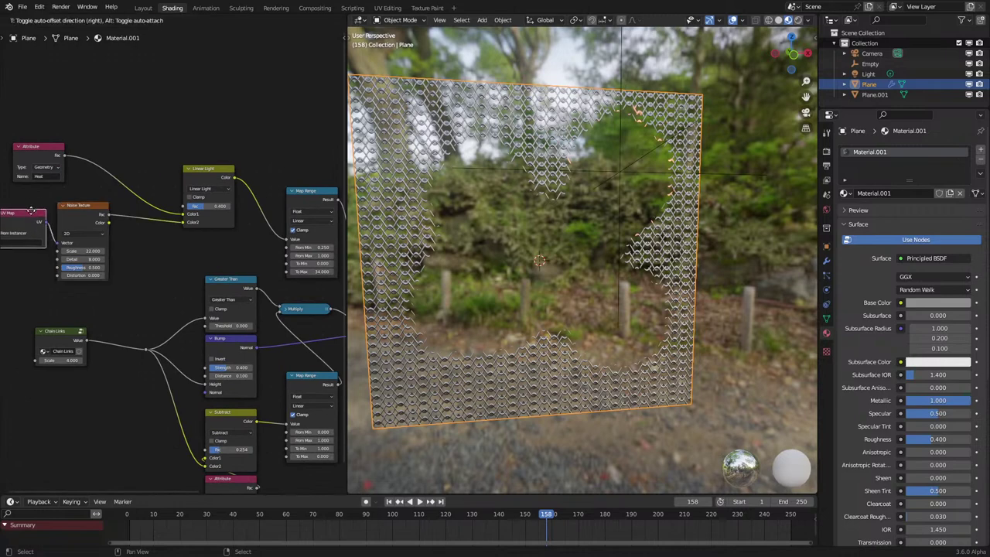
Select the Empty, display it as a circle and move it across the mesh while the simulation plays.
{"action": "left_click", "coordinate": [620, 171]}
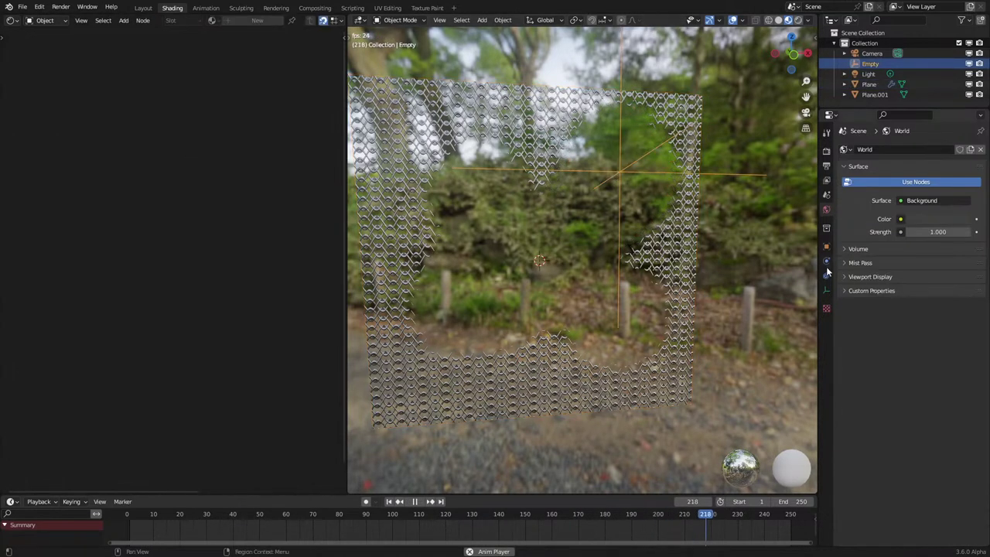
{"action": "left_click", "coordinate": [827, 291]}
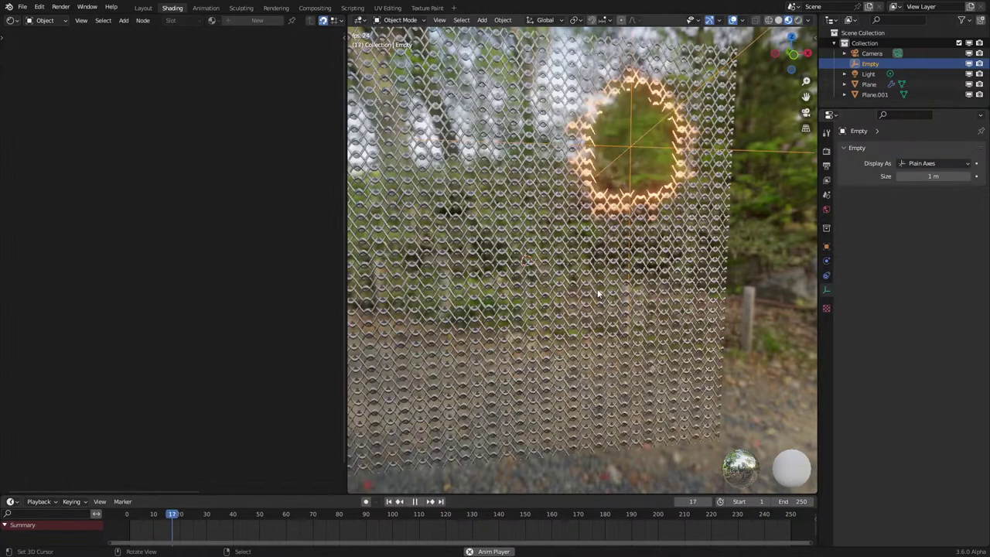
{"action": "left_click", "coordinate": [959, 164]}
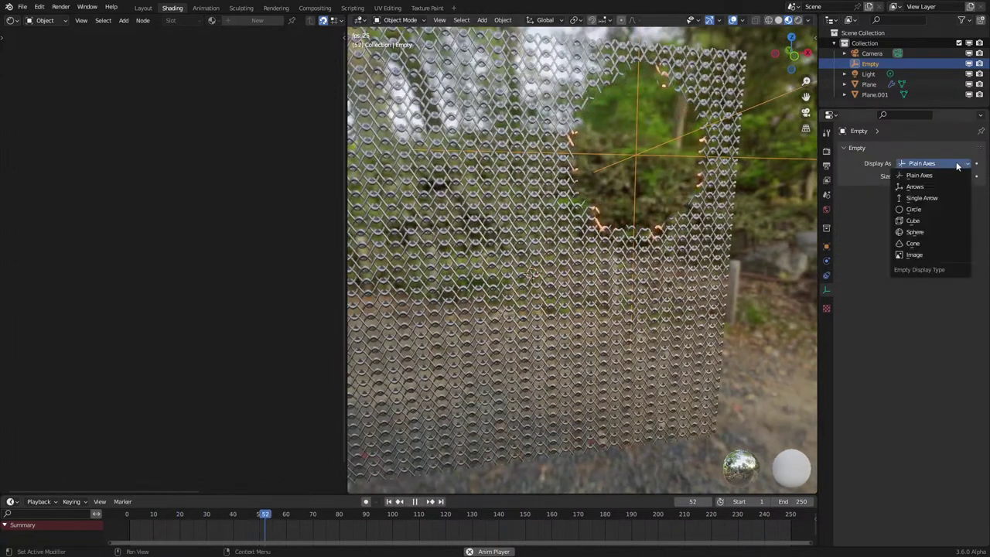
{"action": "left_click", "coordinate": [908, 211]}
{"action": "scroll", "coordinate": [720, 213], "scroll_direction": "down", "scroll_amount": 3}
{"action": "key", "text": "g"}
{"action": "left_click", "coordinate": [636, 279]}
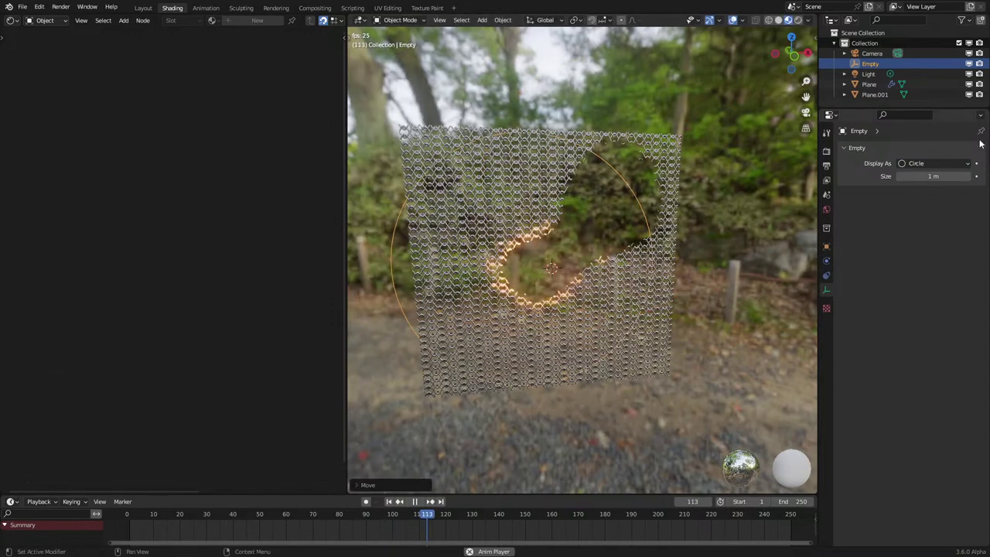
Display the Empty as a sphere with a size of 0.5 m.
{"action": "left_click", "coordinate": [958, 163]}
{"action": "left_click", "coordinate": [914, 232]}
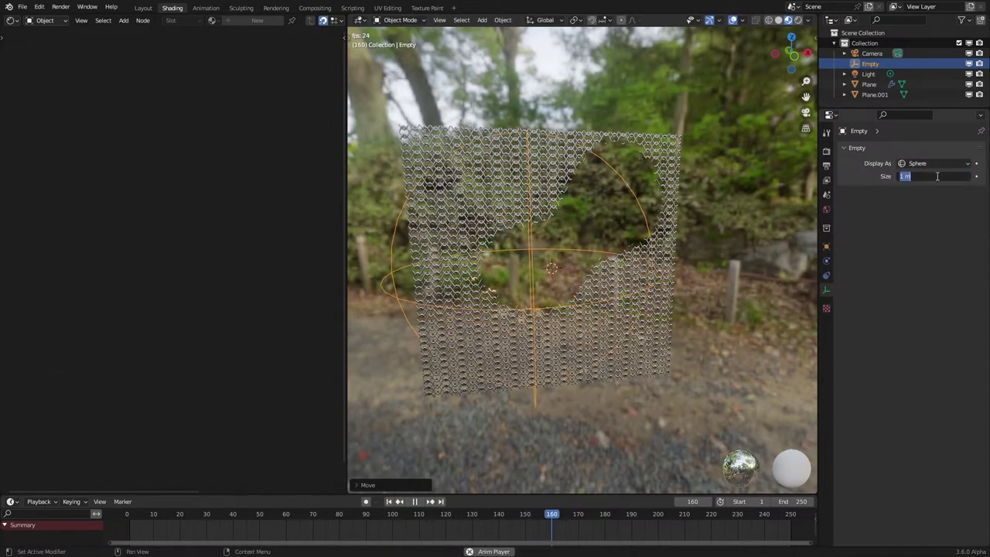
{"action": "type", "text": ".5"}
{"action": "key", "text": "Return"}
Move the sphere Empty over the mesh's left part while the simulation plays.
{"action": "scroll", "coordinate": [611, 294], "scroll_direction": "up", "scroll_amount": 3}
{"action": "middle_click_drag", "start_coordinate": [593, 305], "coordinate": [603, 297]}
{"action": "scroll", "coordinate": [600, 299], "scroll_direction": "down", "scroll_amount": 3}
{"action": "key", "text": "g"}
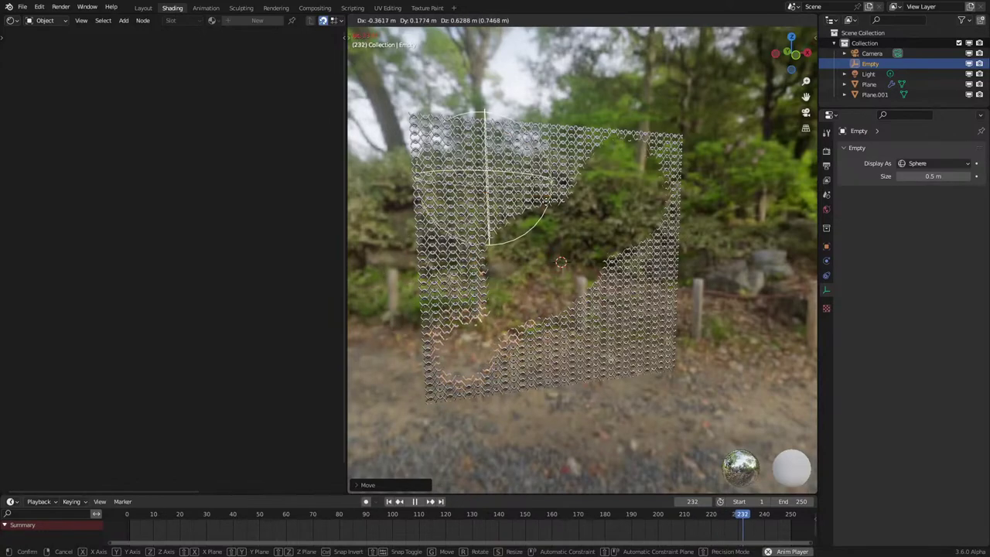
{"action": "left_click", "coordinate": [507, 252]}
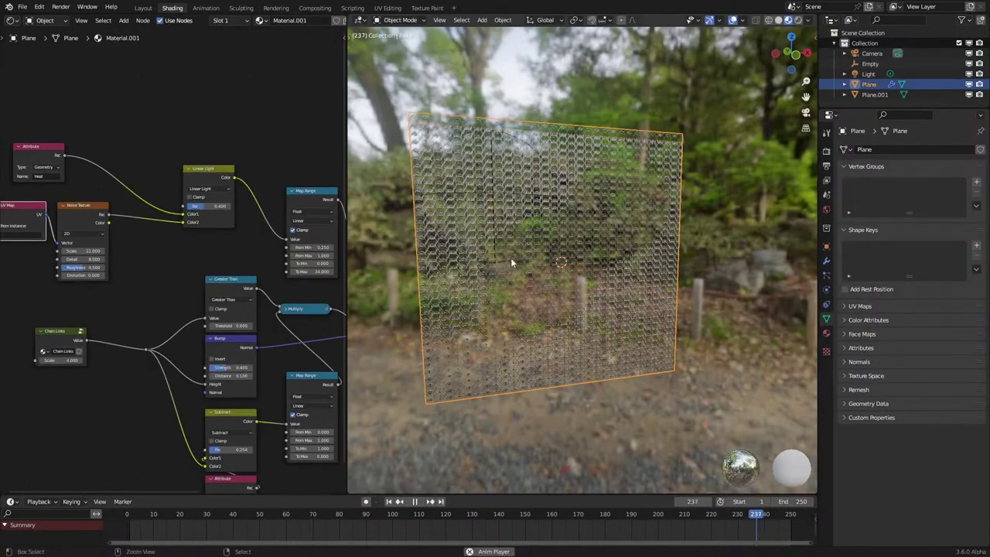
Reselect the Empty, sweep it across the playing mesh and clear its location.
{"action": "left_click", "coordinate": [494, 240]}
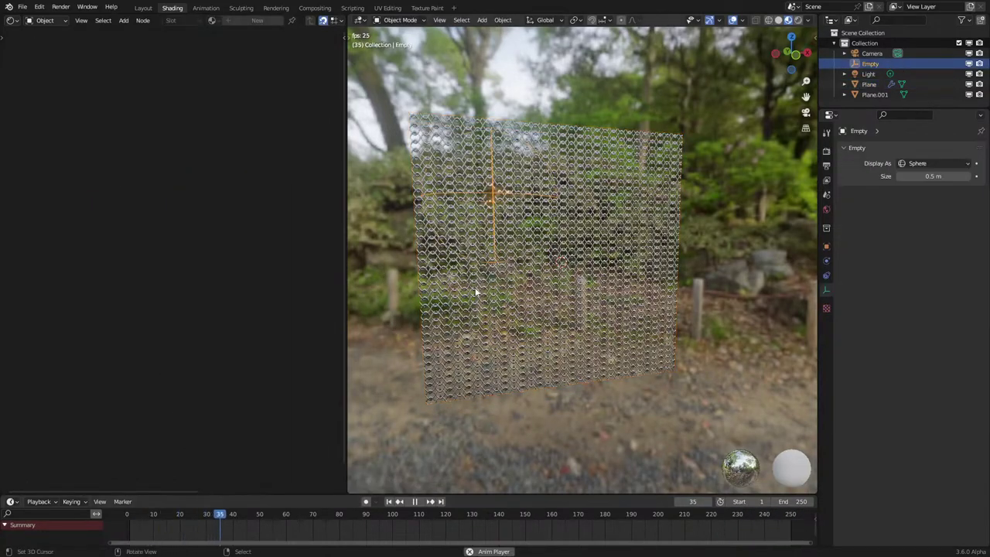
{"action": "middle_click_drag", "start_coordinate": [475, 291], "coordinate": [468, 300]}
{"action": "scroll", "coordinate": [469, 282], "scroll_direction": "up", "scroll_amount": 1}
{"action": "key", "text": "g"}
{"action": "left_click", "coordinate": [539, 305]}
{"action": "mouse_move", "coordinate": [539, 305]}
{"action": "middle_mouse_down", "text": "alt"}
{"action": "mouse_move", "coordinate": [600, 334]}
{"action": "mouse_move", "coordinate": [542, 288]}
{"action": "middle_mouse_up", "text": "alt"}
{"action": "key", "text": "alt+g"}
Move the Empty from the origin to the mesh's lower-right area and stop playback.
{"action": "key", "text": "g"}
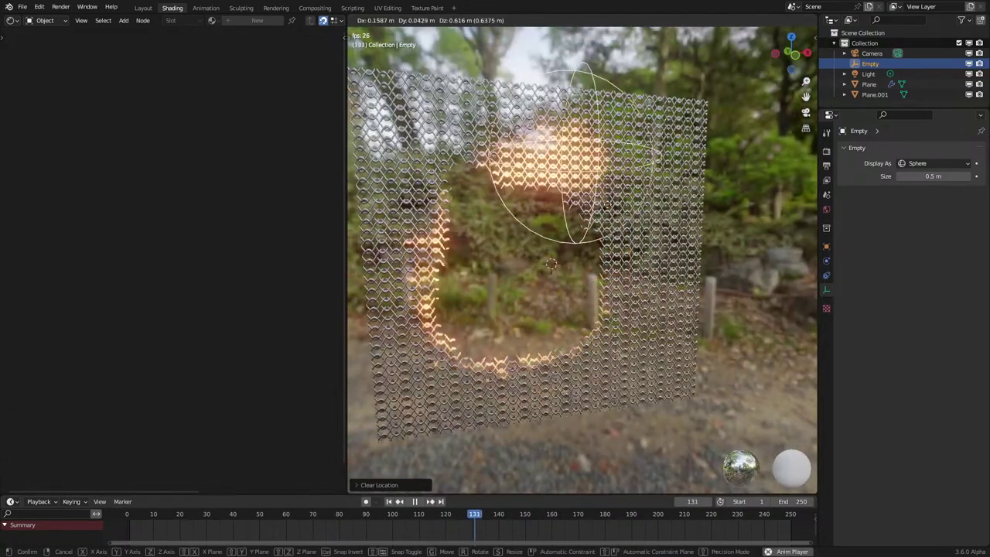
{"action": "left_click", "coordinate": [676, 358]}
{"action": "key", "text": "space"}
Select the chain plane and set the To Max of its emission Map Range to 314.
{"action": "left_click", "coordinate": [675, 201]}
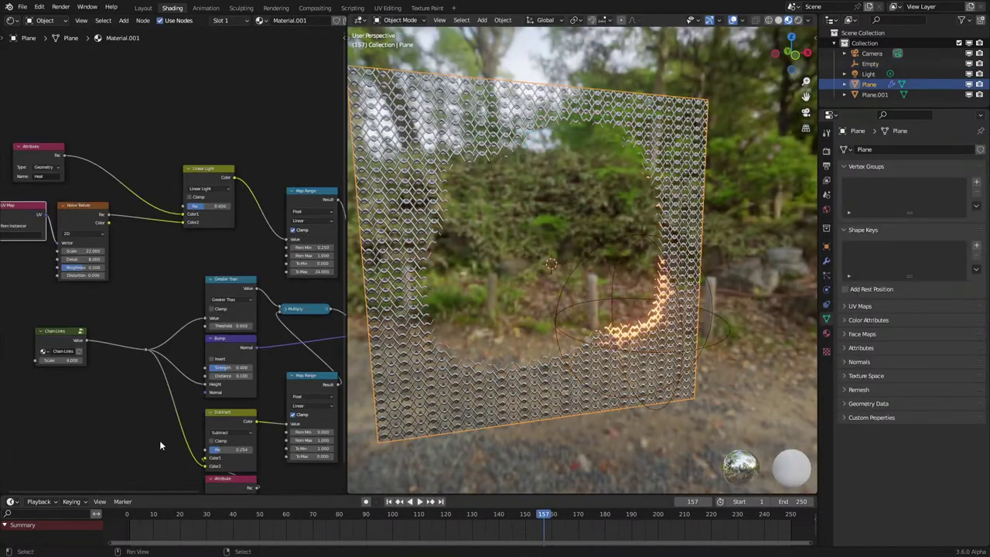
{"action": "middle_click_drag", "start_coordinate": [249, 377], "coordinate": [180, 295]}
{"action": "scroll", "coordinate": [180, 292], "scroll_direction": "up", "scroll_amount": 3}
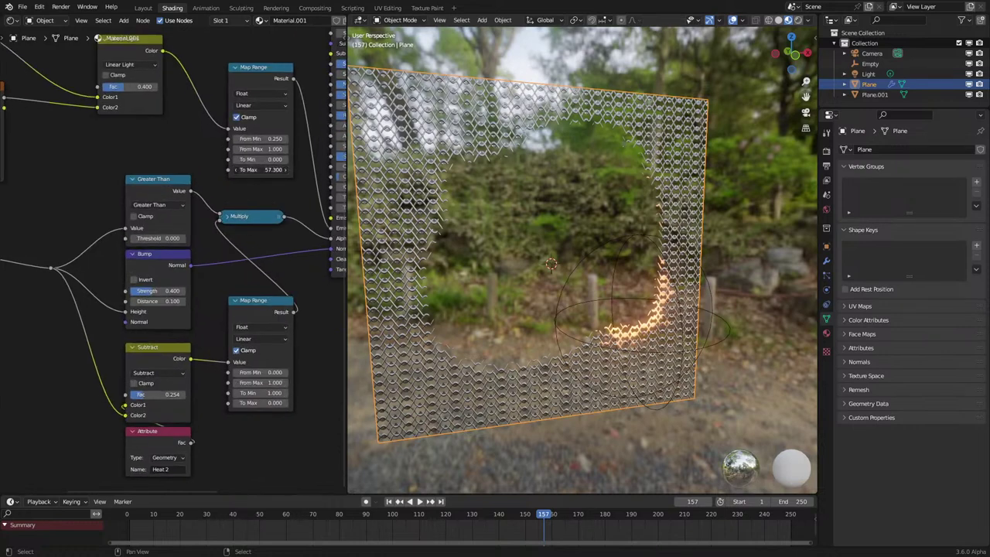
{"action": "left_click_drag", "start_coordinate": [261, 169], "coordinate": [337, 169]}
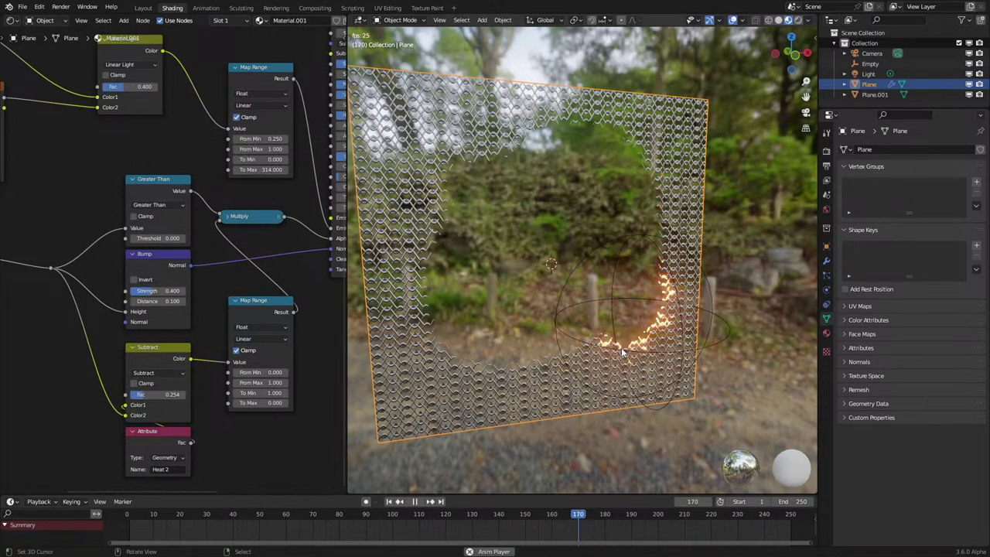
Play the simulation and sweep the Empty across the mesh from the front view to test the stronger glow.
{"action": "right_click", "coordinate": [632, 402]}
{"action": "key", "text": "KP_1"}
{"action": "key", "text": "g"}
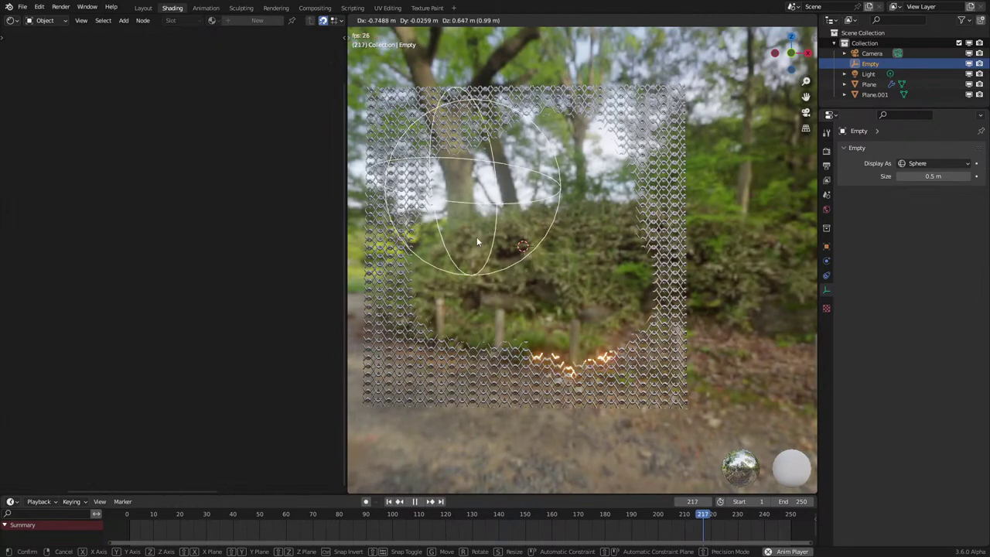
{"action": "left_click", "coordinate": [476, 238]}
{"action": "middle_click_drag", "start_coordinate": [476, 237], "coordinate": [534, 273]}
{"action": "key", "text": "g"}
{"action": "right_click", "coordinate": [429, 331]}
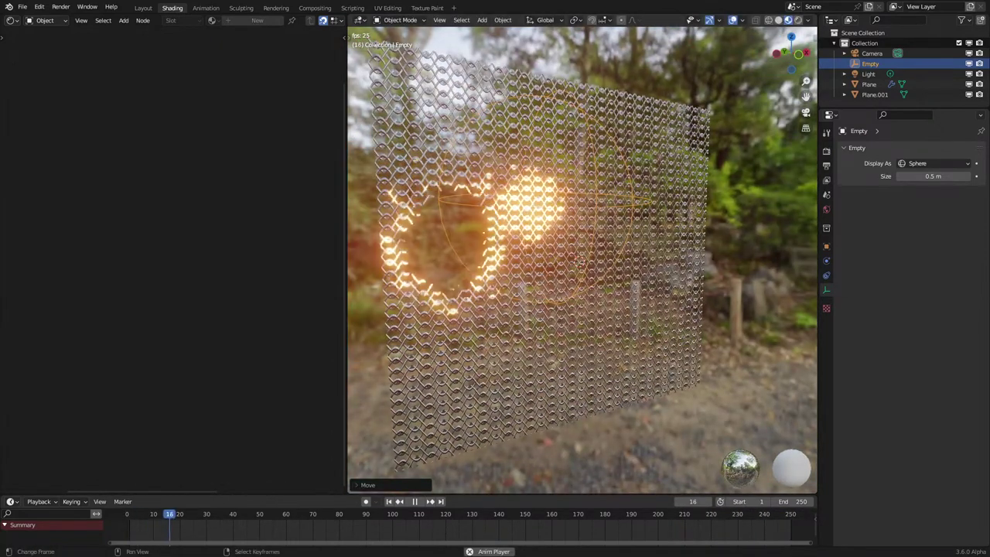
Restart the simulation from frame 0, sweep the Empty around the mesh and stop playback.
{"action": "left_click", "coordinate": [118, 515]}
{"action": "middle_click_drag", "start_coordinate": [439, 337], "coordinate": [379, 324]}
{"action": "key", "text": "g"}
{"action": "left_click", "coordinate": [548, 398]}
{"action": "key", "text": "g"}
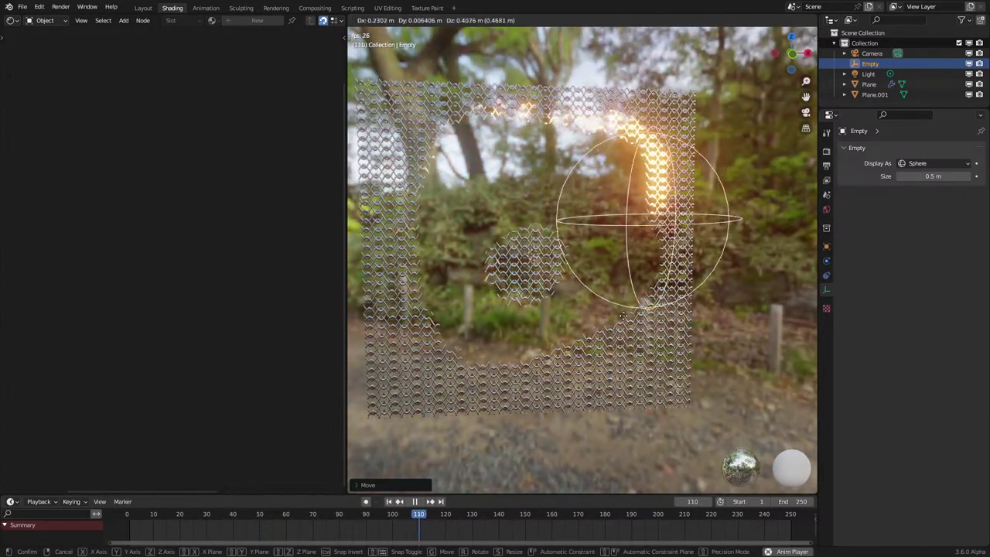
{"action": "right_click", "coordinate": [608, 478]}
{"action": "key", "text": "space"}
Set the chain plane's alpha Map Range to From Min 0.5 and From Max 0.96.
{"action": "left_click", "coordinate": [564, 378]}
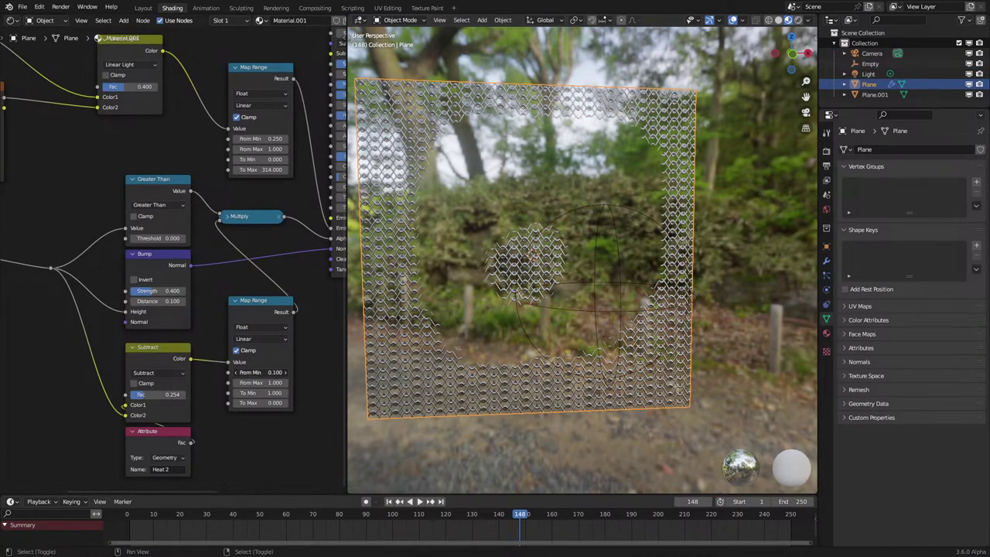
{"action": "left_click_drag", "start_coordinate": [261, 372], "coordinate": [289, 372]}
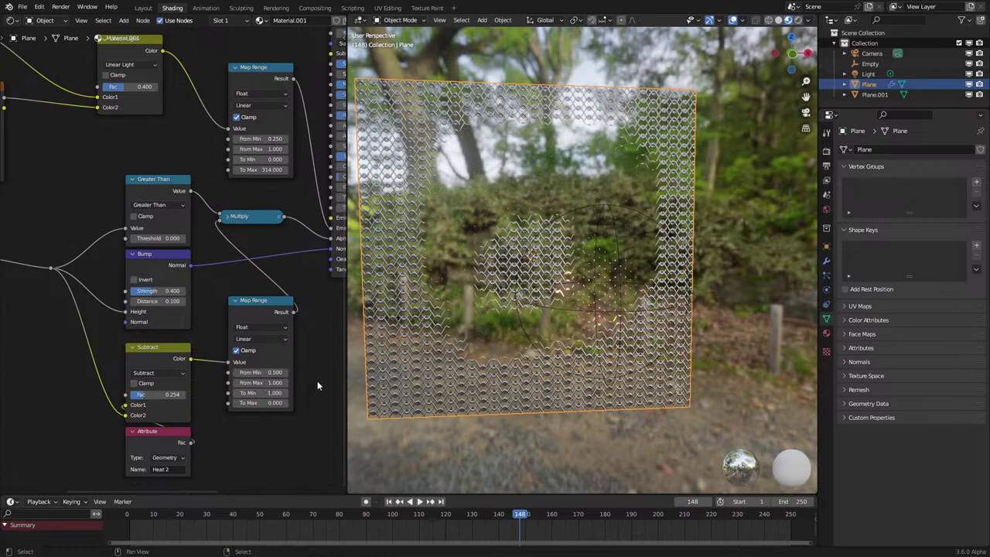
{"action": "scroll", "coordinate": [506, 347], "scroll_direction": "up", "scroll_amount": 3}
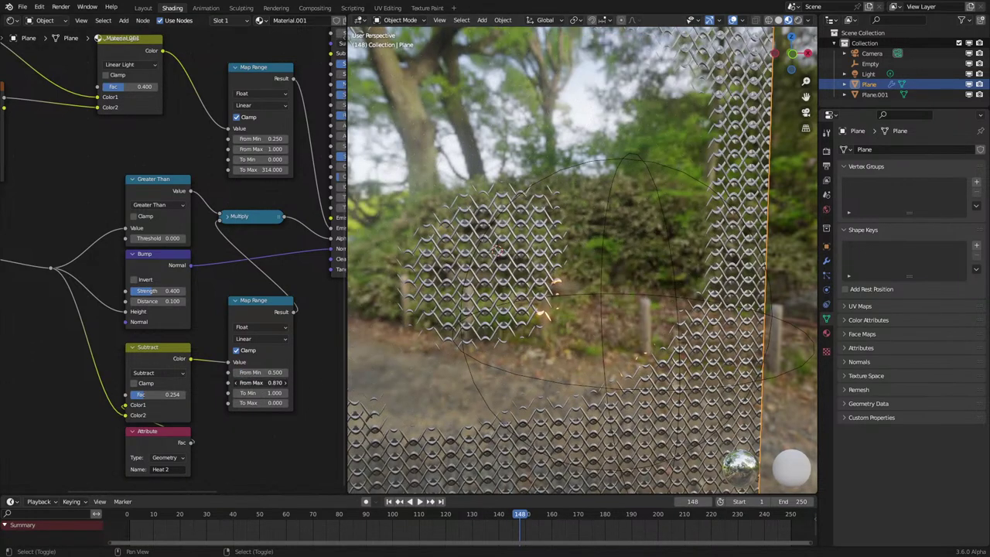
Replay the simulation from frame 0 and move the Empty to the mesh's upper-left area.
{"action": "left_click_drag", "start_coordinate": [155, 516], "coordinate": [118, 526]}
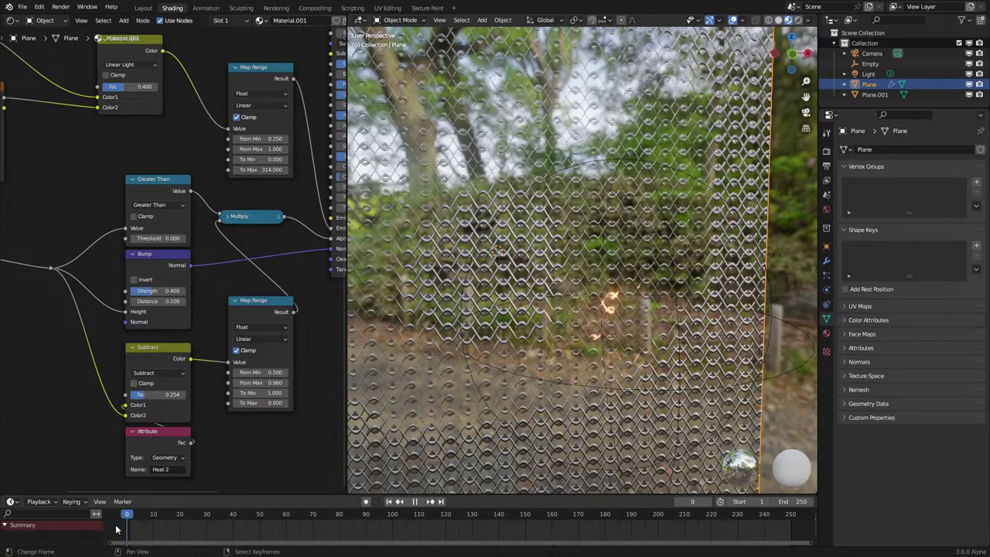
{"action": "key", "text": "space"}
{"action": "scroll", "coordinate": [643, 337], "scroll_direction": "down", "scroll_amount": 3}
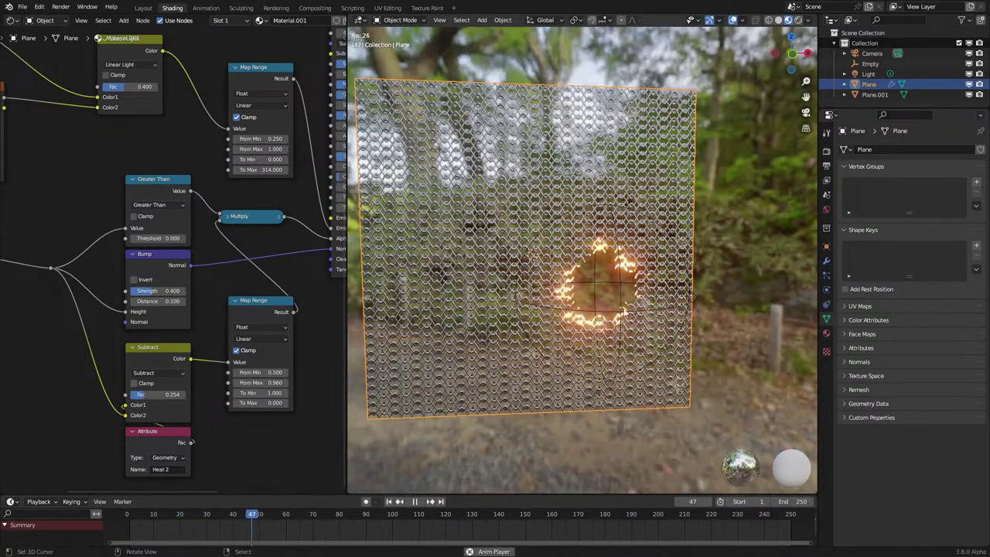
{"action": "left_click", "coordinate": [642, 338]}
{"action": "key", "text": "g"}
{"action": "left_click", "coordinate": [501, 225]}
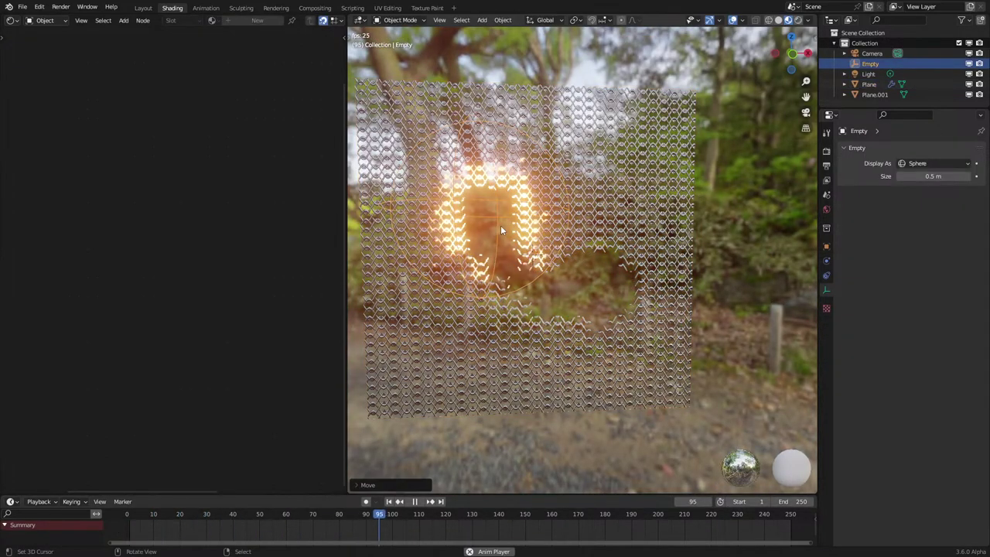
Sweep the Empty to the lower and upper mesh, stop playback and select the chain plane.
{"action": "middle_click_drag", "start_coordinate": [507, 259], "coordinate": [531, 260]}
{"action": "key", "text": "g"}
{"action": "left_click", "coordinate": [497, 383]}
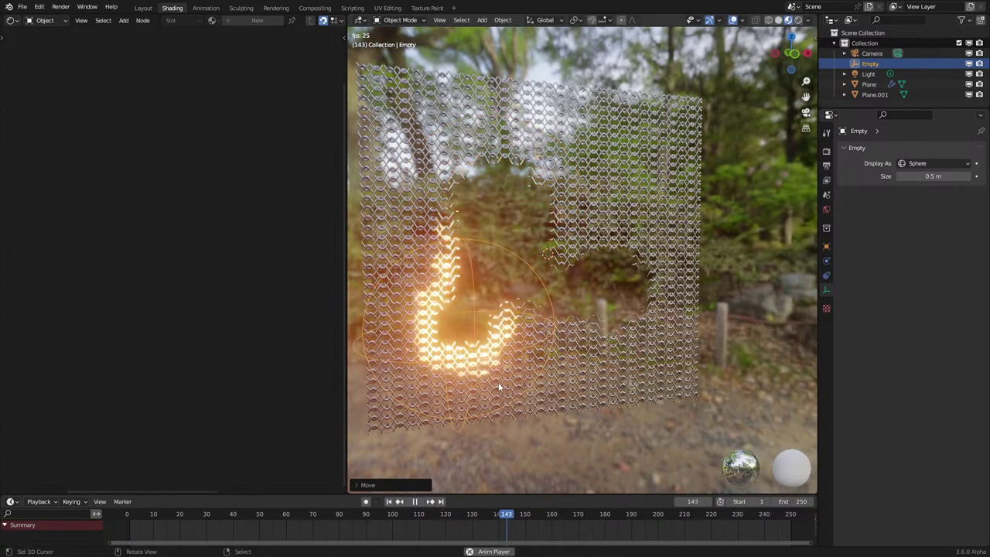
{"action": "key", "text": "g"}
{"action": "left_click", "coordinate": [610, 339]}
{"action": "key", "text": "space"}
{"action": "right_click", "coordinate": [616, 357]}
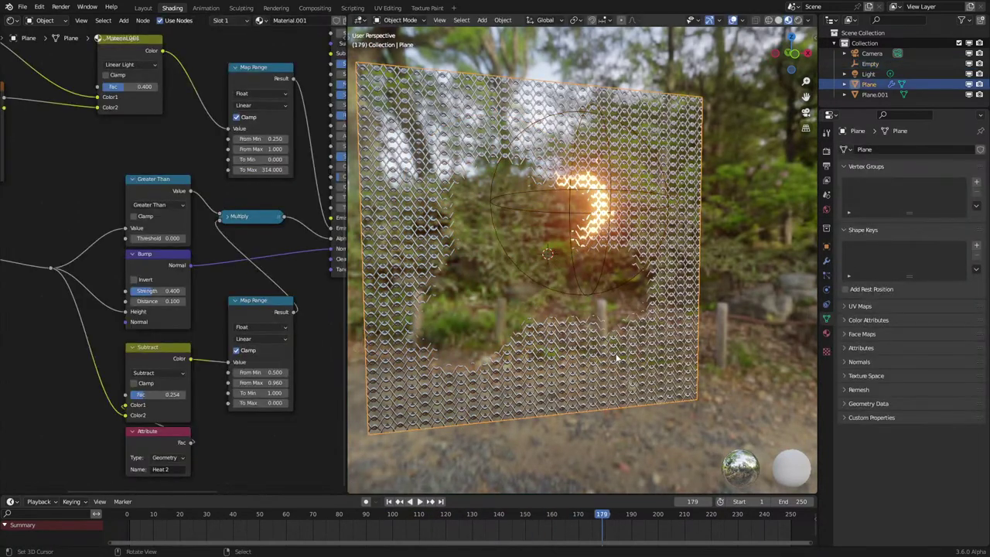
Branch a Greater Than node with threshold 0.5 off the Subtract result and preview its output on the plane.
{"action": "middle_click_drag", "start_coordinate": [260, 352], "coordinate": [248, 348]}
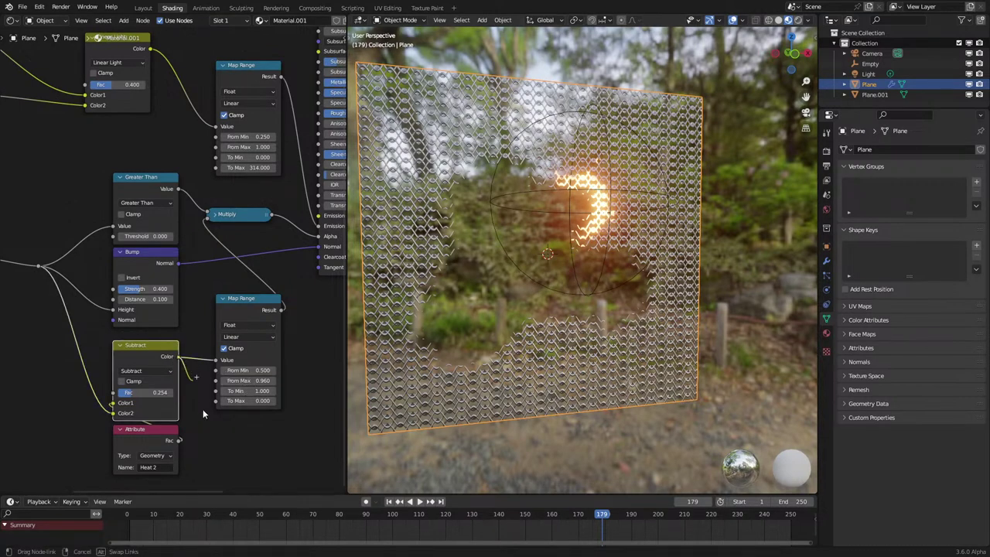
{"action": "left_click_drag", "start_coordinate": [204, 415], "coordinate": [213, 437]}
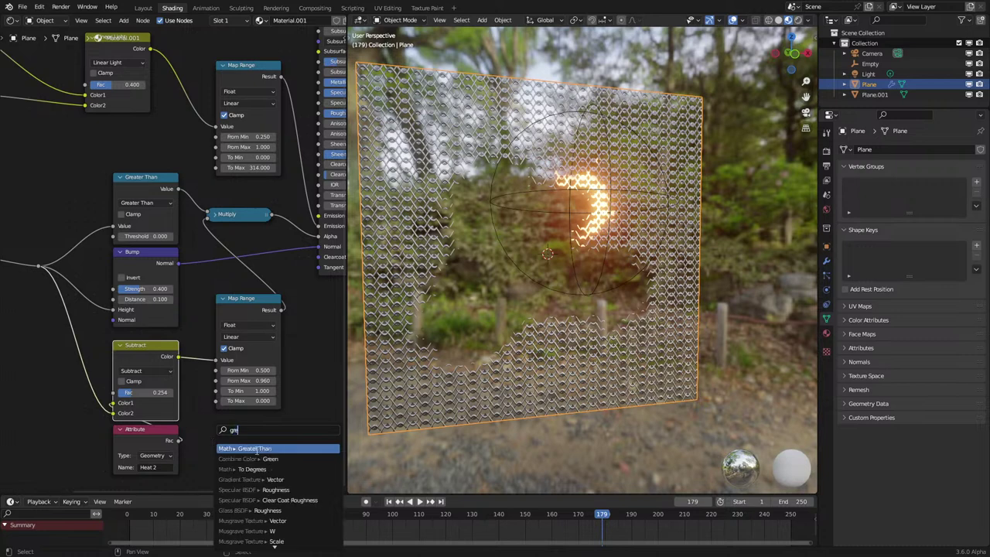
{"action": "left_click", "coordinate": [256, 448]}
{"action": "left_click", "coordinate": [248, 434], "text": "ctrl+shift"}
{"action": "middle_click_drag", "start_coordinate": [246, 438], "coordinate": [231, 390]}
{"action": "mouse_move", "coordinate": [231, 439]}
{"action": "left_mouse_down"}
{"action": "mouse_move", "coordinate": [195, 439]}
{"action": "mouse_move", "coordinate": [266, 439]}
{"action": "mouse_move", "coordinate": [230, 439]}
{"action": "left_mouse_up"}
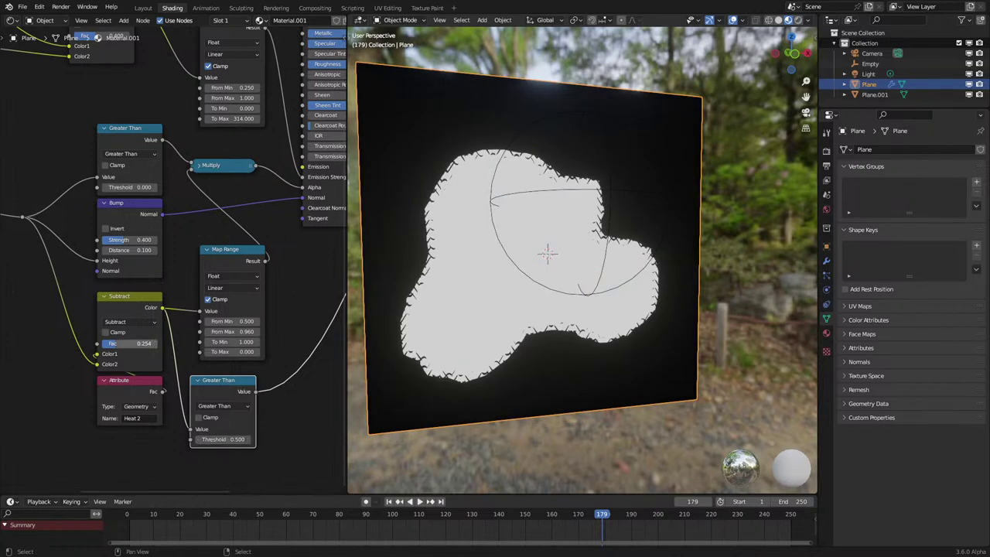
{"action": "left_click_drag", "start_coordinate": [123, 343], "coordinate": [157, 345]}
{"action": "right_click", "coordinate": [158, 345]}
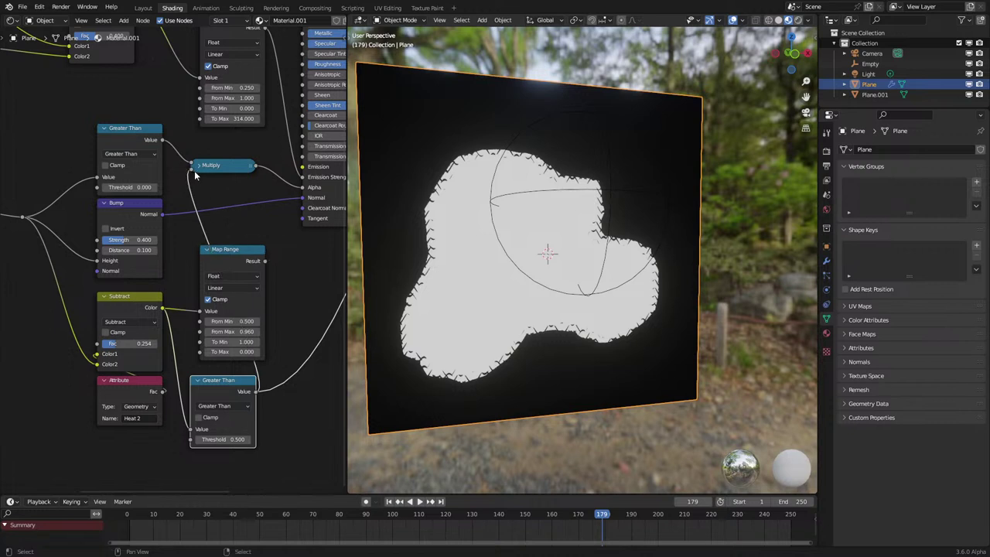
Replace the alpha Map Range with the Greater Than node as the second input of Multiply.
{"action": "key", "text": "ctrl+x"}
{"action": "left_click_drag", "start_coordinate": [219, 382], "coordinate": [218, 307]}
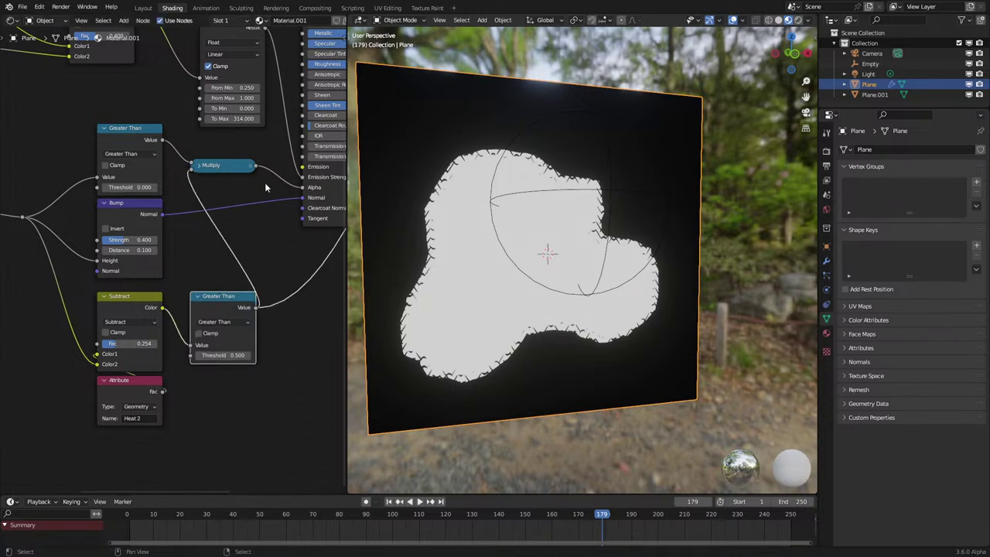
{"action": "middle_click_drag", "start_coordinate": [267, 134], "coordinate": [222, 240]}
Change the new comparison node to Less Than and output the Principled BSDF again.
{"action": "left_click", "coordinate": [176, 430]}
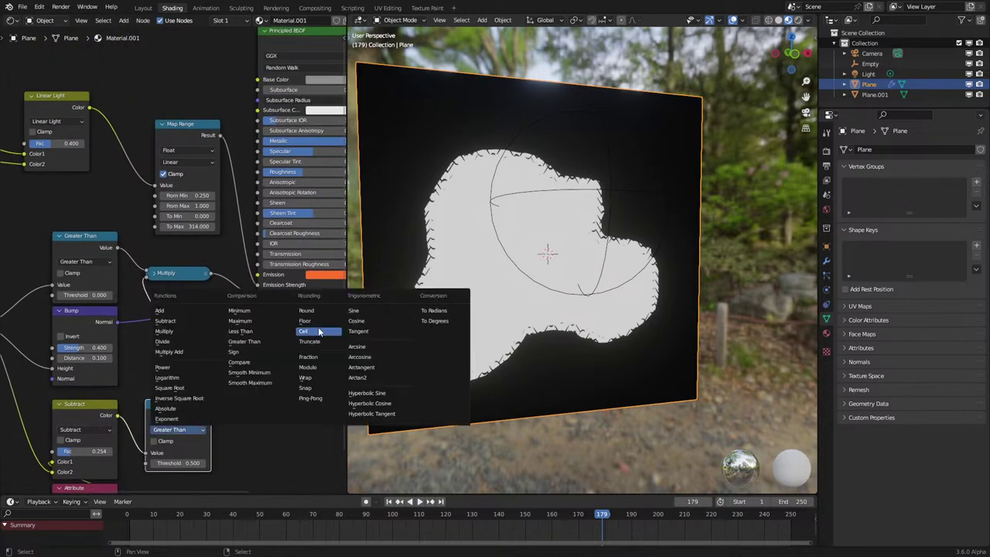
{"action": "left_click", "coordinate": [239, 331]}
{"action": "scroll", "coordinate": [312, 55], "scroll_direction": "down", "scroll_amount": 1}
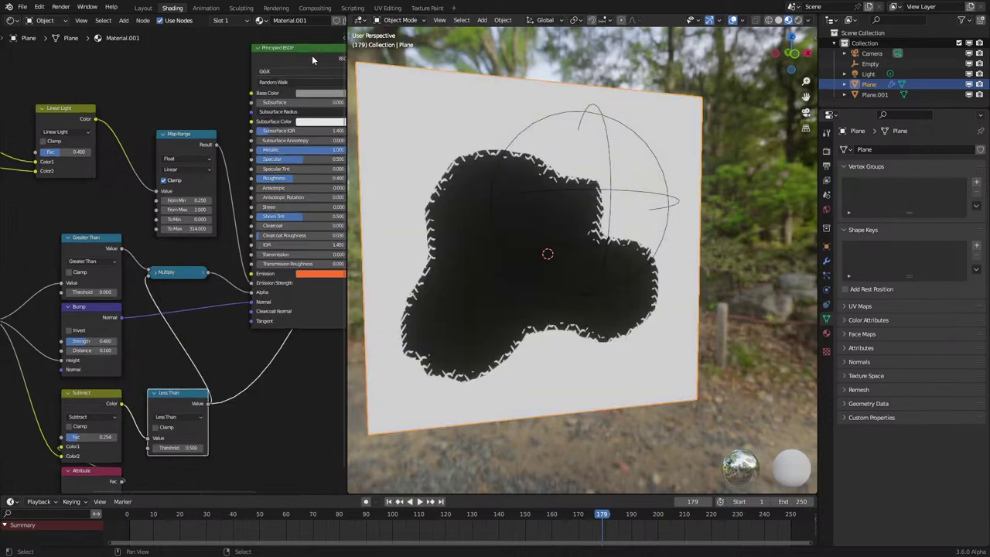
{"action": "left_click", "coordinate": [303, 49], "text": "ctrl+shift"}
Play the simulation, select the Empty and move it across the mesh in two sweeps.
{"action": "mouse_move", "coordinate": [551, 263]}
{"action": "middle_mouse_down"}
{"action": "mouse_move", "coordinate": [538, 271]}
{"action": "mouse_move", "coordinate": [552, 267]}
{"action": "middle_mouse_up"}
{"action": "key", "text": "space"}
{"action": "left_click", "coordinate": [593, 292]}
{"action": "key", "text": "g"}
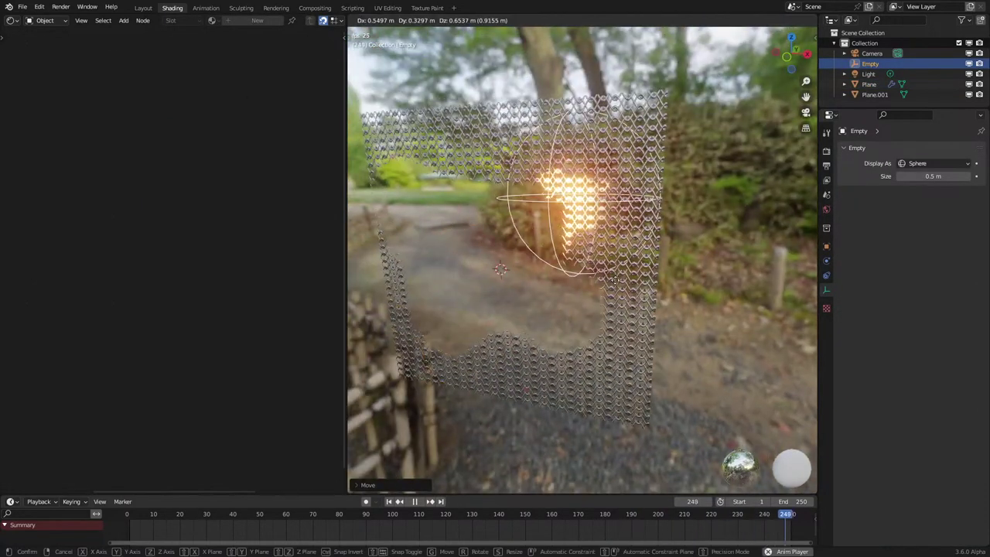
{"action": "left_click", "coordinate": [617, 315]}
{"action": "middle_click_drag", "start_coordinate": [617, 315], "coordinate": [636, 301]}
{"action": "key", "text": "g"}
{"action": "left_click", "coordinate": [520, 318]}
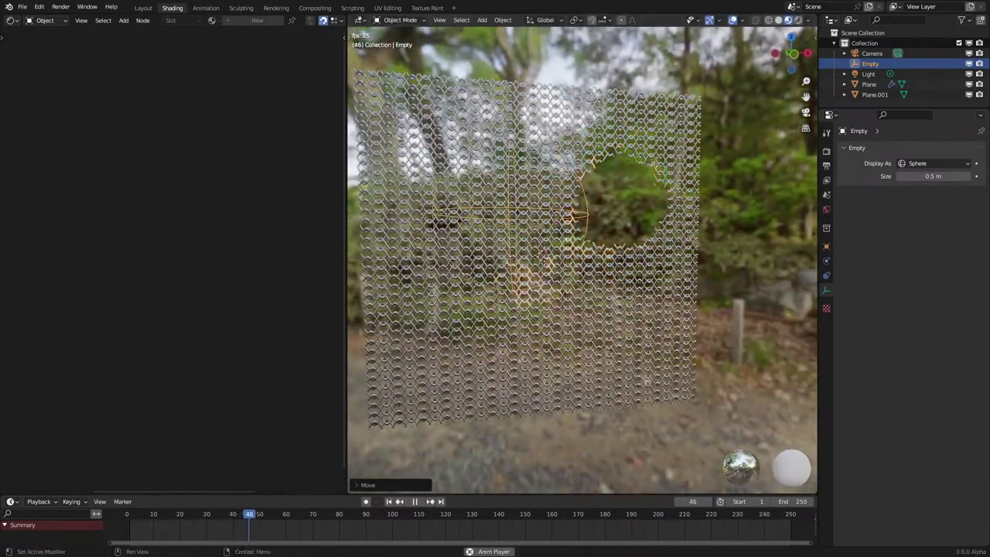
Turn off Viewport Denoising, then move the Empty and clear its location.
{"action": "left_click", "coordinate": [827, 151]}
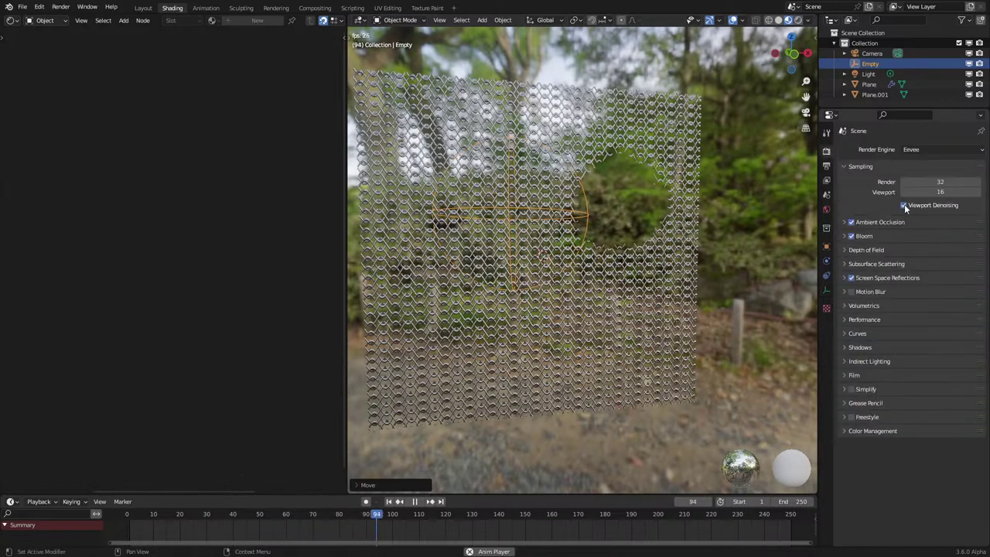
{"action": "key", "text": "g"}
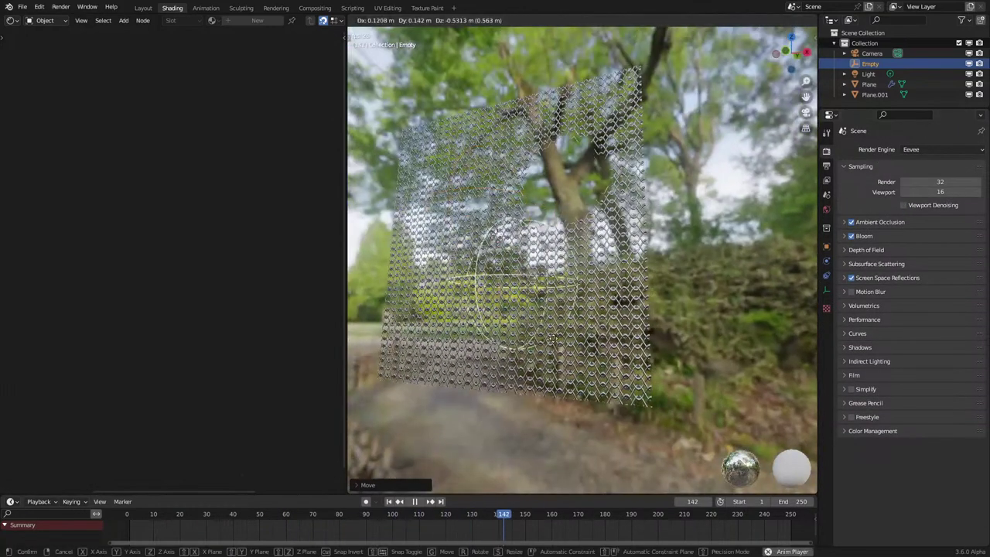
{"action": "key", "text": "alt+g"}
Move the Empty along Z, sweep it freely across the chain mesh twice, and return the timeline to frame 8.
{"action": "middle_click_drag", "start_coordinate": [542, 290], "coordinate": [582, 275]}
{"action": "key", "text": "g"}
{"action": "key", "text": "z"}
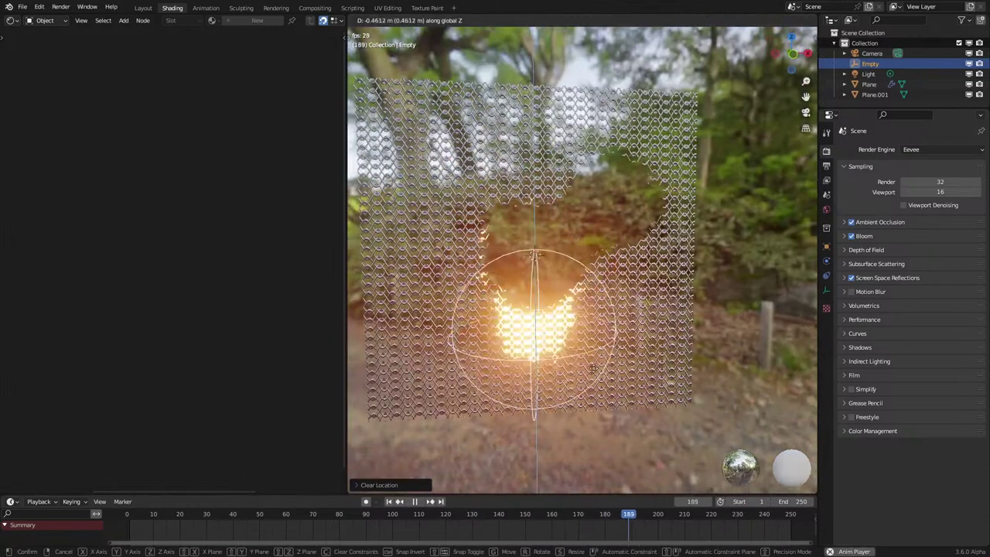
{"action": "left_click", "coordinate": [585, 218]}
{"action": "key", "text": "g"}
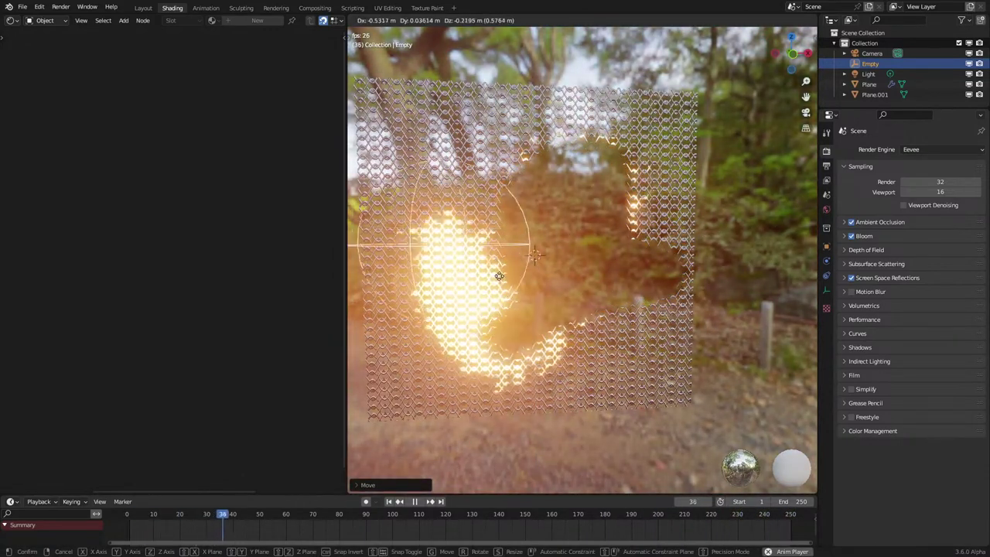
{"action": "left_click", "coordinate": [508, 287]}
{"action": "middle_click_drag", "start_coordinate": [508, 287], "coordinate": [516, 314]}
{"action": "key", "text": "g"}
{"action": "left_click", "coordinate": [631, 309]}
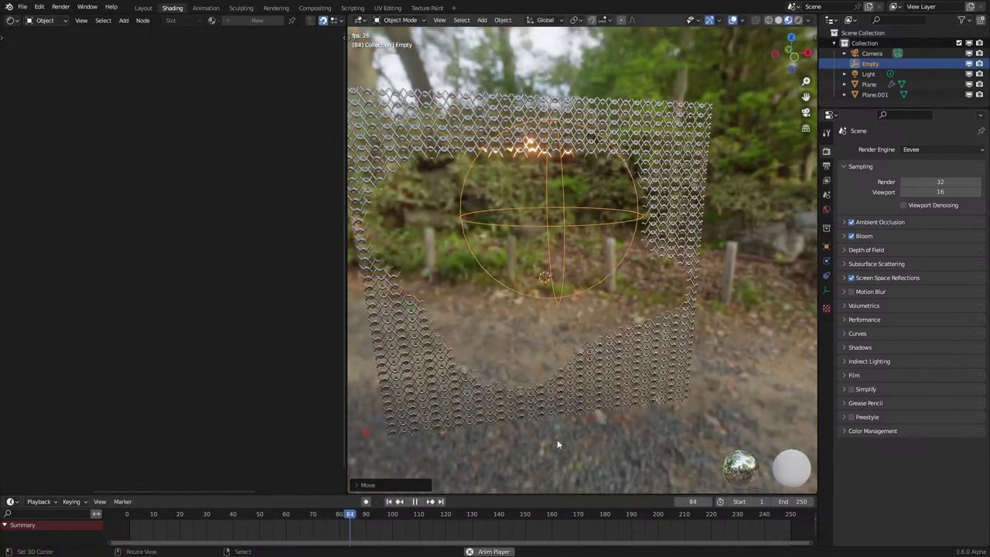
{"action": "left_click_drag", "start_coordinate": [129, 513], "coordinate": [148, 510]}
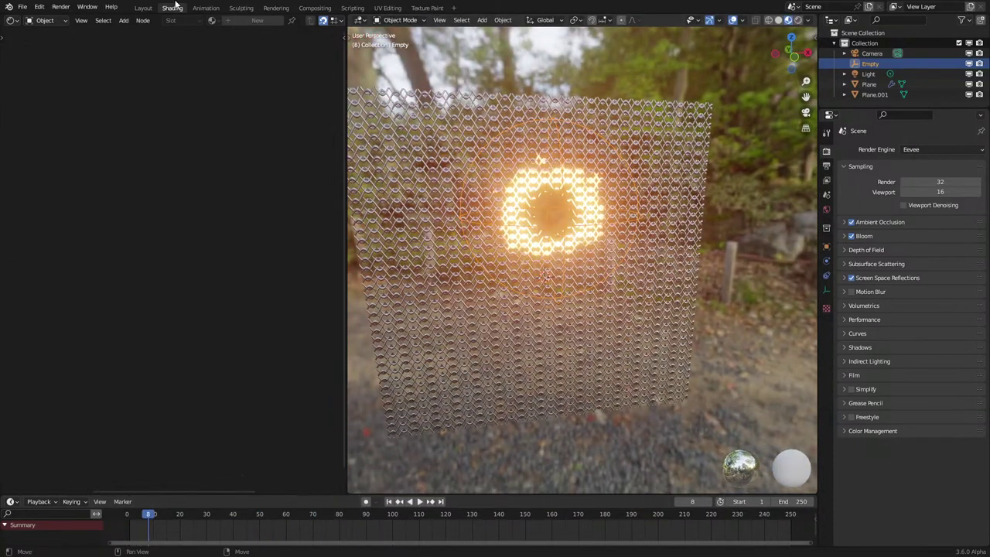
Switch the node editor to the Compositor and enable Use Nodes for the scene.
{"action": "key", "text": "shift+F3"}
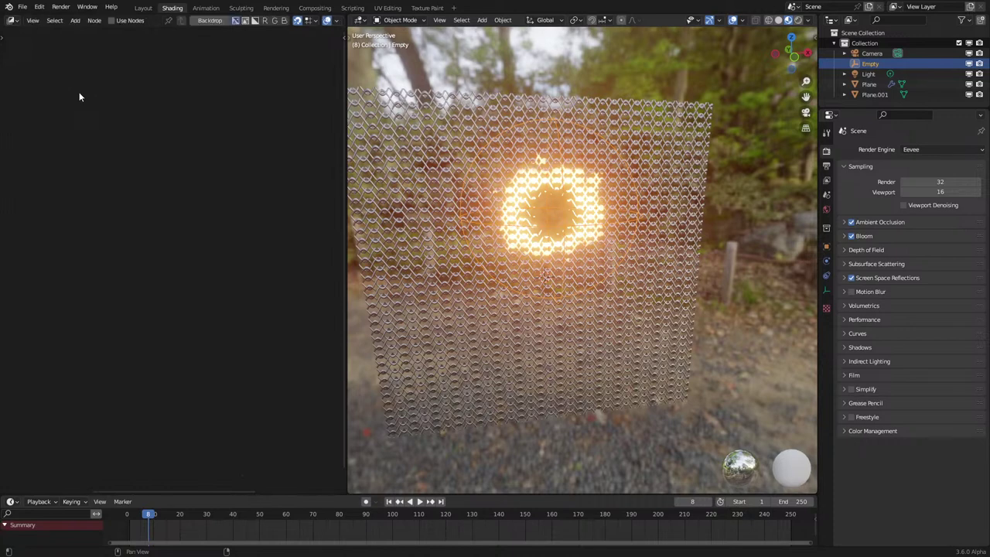
{"action": "left_click", "coordinate": [112, 20]}
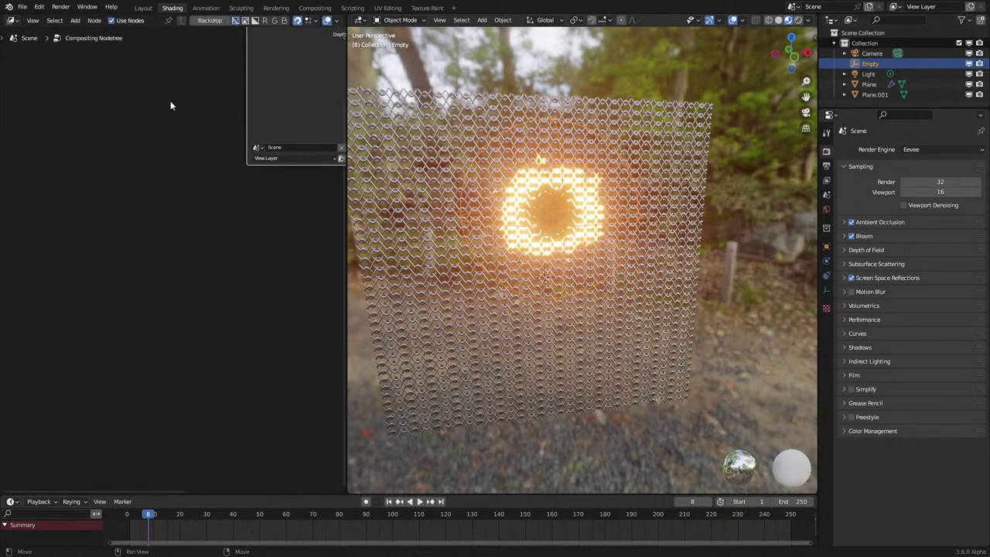
{"action": "scroll", "coordinate": [170, 104], "scroll_direction": "down", "scroll_amount": 2}
{"action": "middle_click_drag", "start_coordinate": [178, 108], "coordinate": [26, 242]}
{"action": "scroll", "coordinate": [91, 256], "scroll_direction": "up", "scroll_amount": 2}
Insert a Glare filter node between the Render Layers and Composite nodes.
{"action": "key", "text": "shift+a"}
{"action": "mouse_move", "coordinate": [108, 283]}
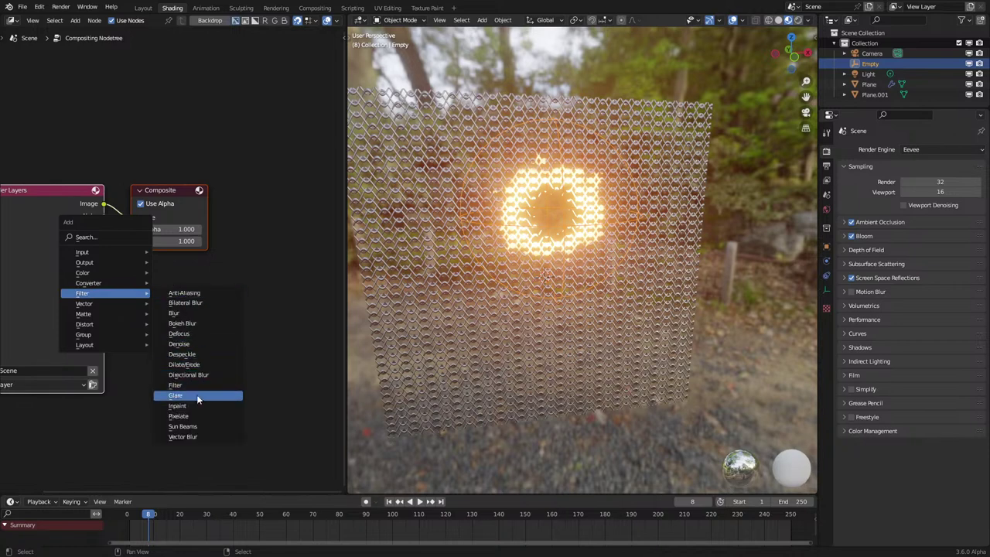
{"action": "left_click", "coordinate": [197, 398]}
{"action": "left_click", "coordinate": [106, 185]}
{"action": "scroll", "coordinate": [186, 256], "scroll_direction": "up", "scroll_amount": 2}
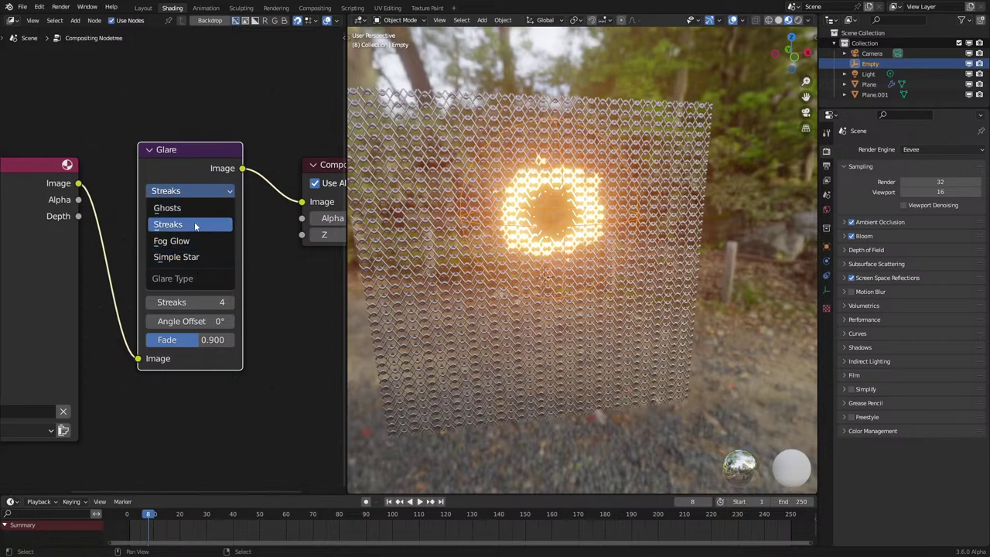
Set the viewport compositor to Always and the Glare's number of streaks to 6.
{"action": "left_click", "coordinate": [810, 20]}
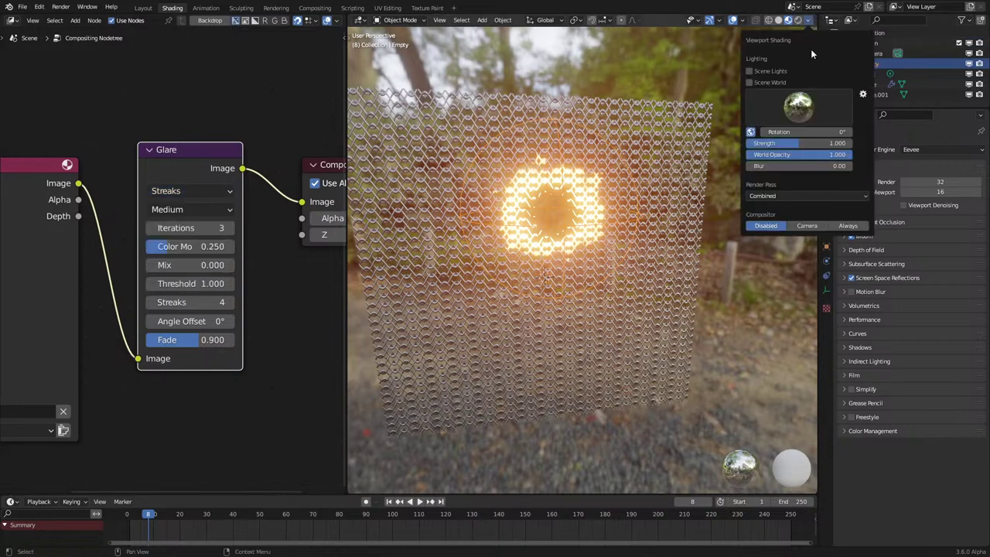
{"action": "left_click", "coordinate": [848, 226]}
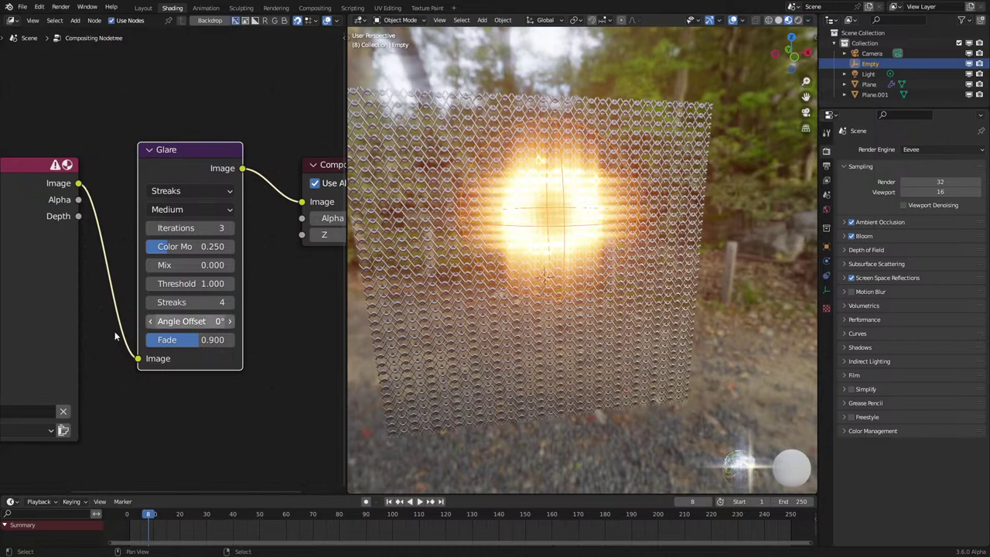
{"action": "left_click", "coordinate": [232, 302]}
{"action": "left_click", "coordinate": [231, 302]}
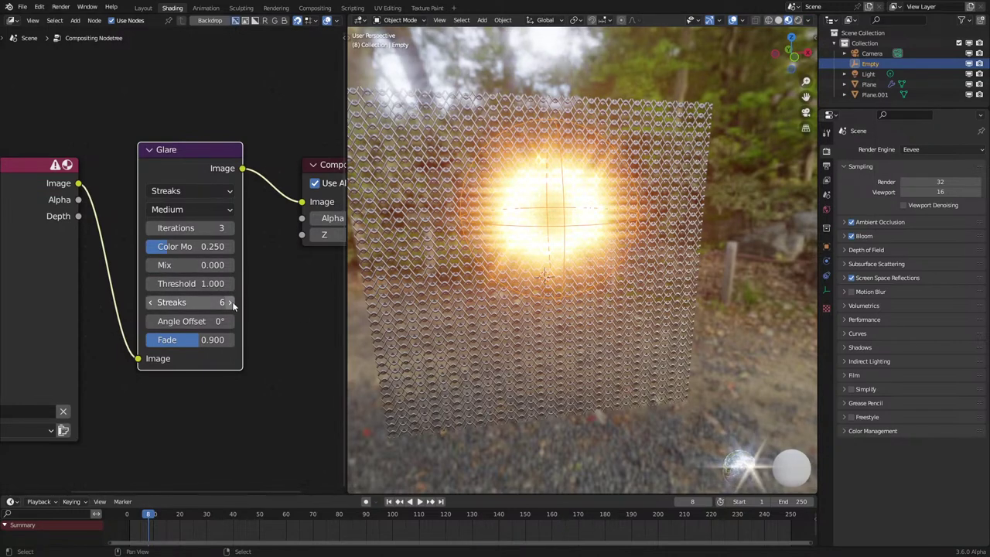
Play the simulation and pause it at frame 27 to inspect the streaks around the burned hole.
{"action": "mouse_move", "coordinate": [553, 285]}
{"action": "middle_mouse_down"}
{"action": "mouse_move", "coordinate": [618, 272]}
{"action": "mouse_move", "coordinate": [580, 281]}
{"action": "middle_mouse_up"}
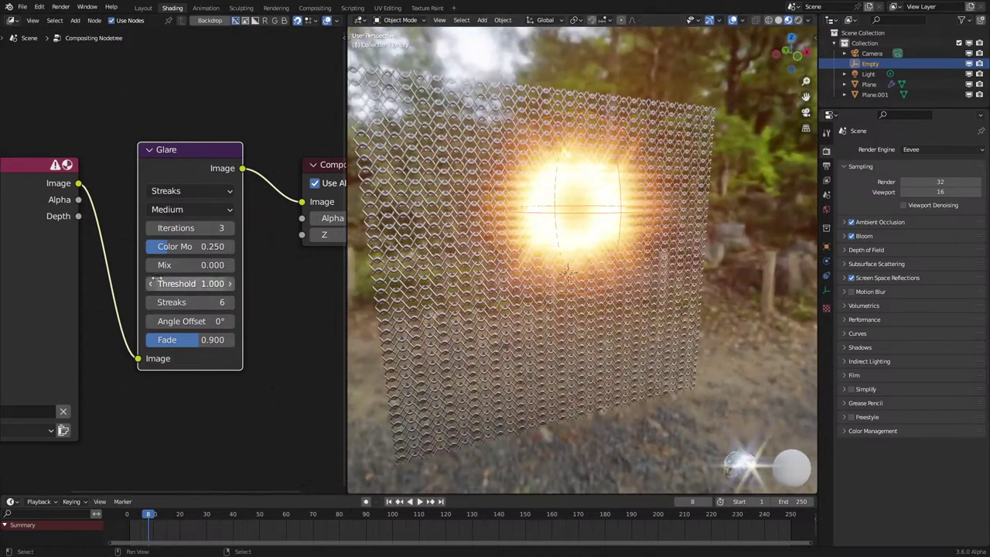
{"action": "key", "text": "space"}
{"action": "key", "text": "space"}
{"action": "middle_click_drag", "start_coordinate": [623, 253], "coordinate": [506, 250]}
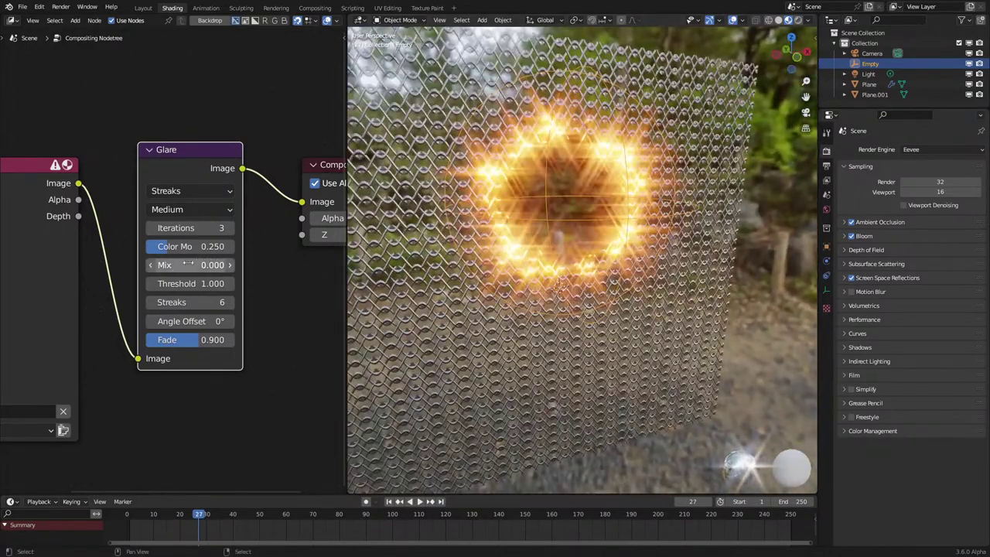
Set the Glare's color modulation to 0.5 and its fade to 0.808.
{"action": "mouse_move", "coordinate": [181, 246]}
{"action": "left_mouse_down"}
{"action": "mouse_move", "coordinate": [234, 246]}
{"action": "mouse_move", "coordinate": [210, 247]}
{"action": "left_mouse_up"}
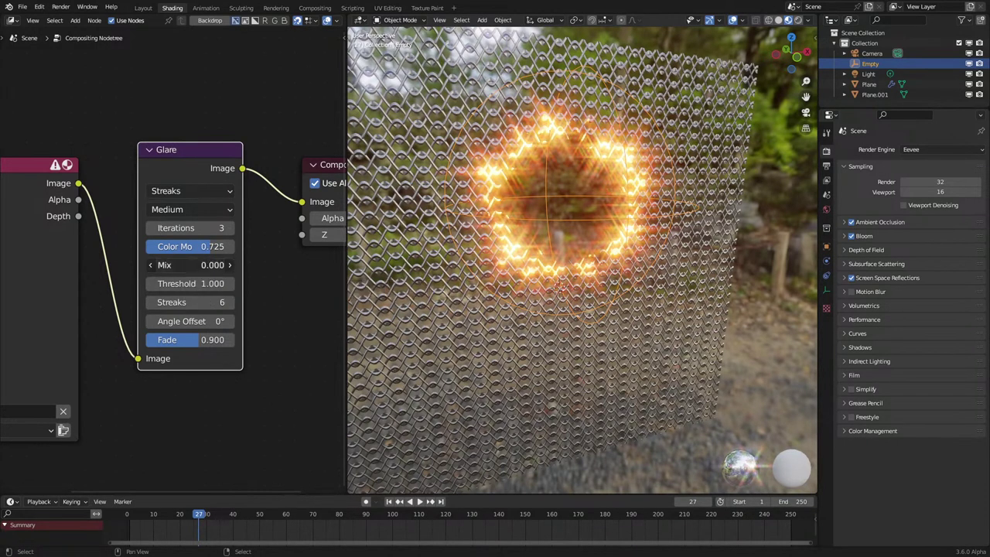
{"action": "mouse_move", "coordinate": [198, 340]}
{"action": "left_mouse_down"}
{"action": "mouse_move", "coordinate": [234, 340]}
{"action": "mouse_move", "coordinate": [147, 341]}
{"action": "mouse_move", "coordinate": [177, 340]}
{"action": "left_mouse_up"}
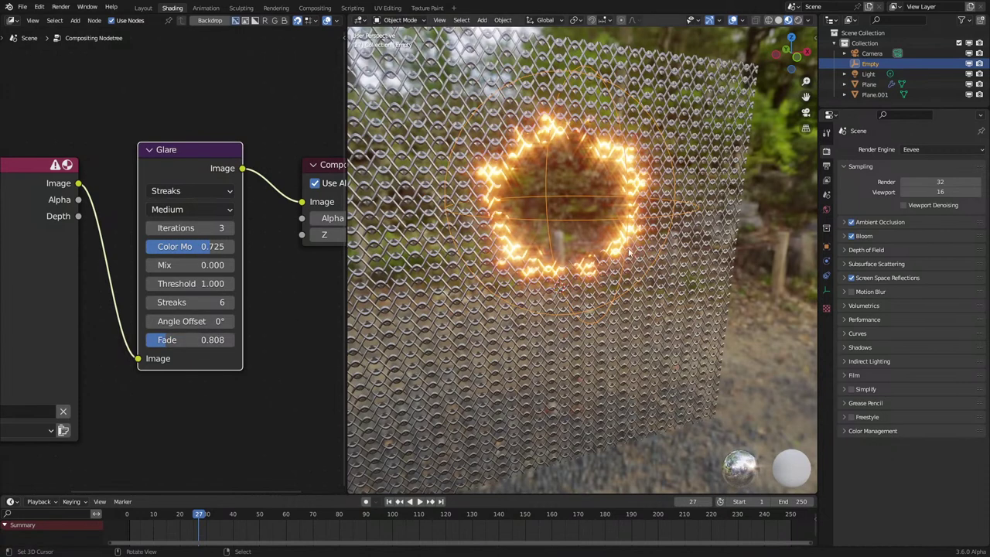
{"action": "left_click", "coordinate": [595, 221]}
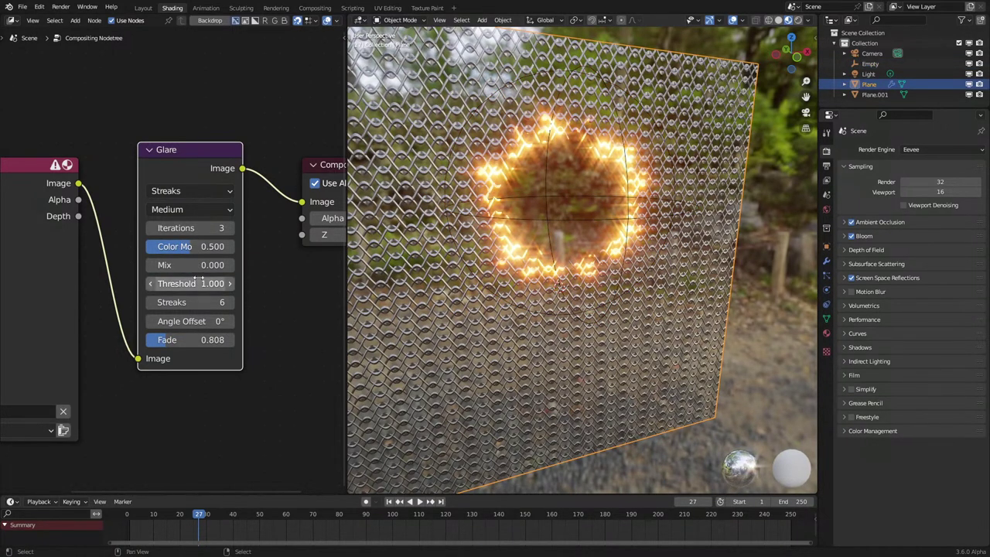
Set the Glare's mix to -0.91 and toggle Bloom off and back on for comparison.
{"action": "mouse_move", "coordinate": [176, 283]}
{"action": "left_mouse_down"}
{"action": "mouse_move", "coordinate": [141, 283]}
{"action": "mouse_move", "coordinate": [193, 283]}
{"action": "mouse_move", "coordinate": [151, 266]}
{"action": "left_mouse_up"}
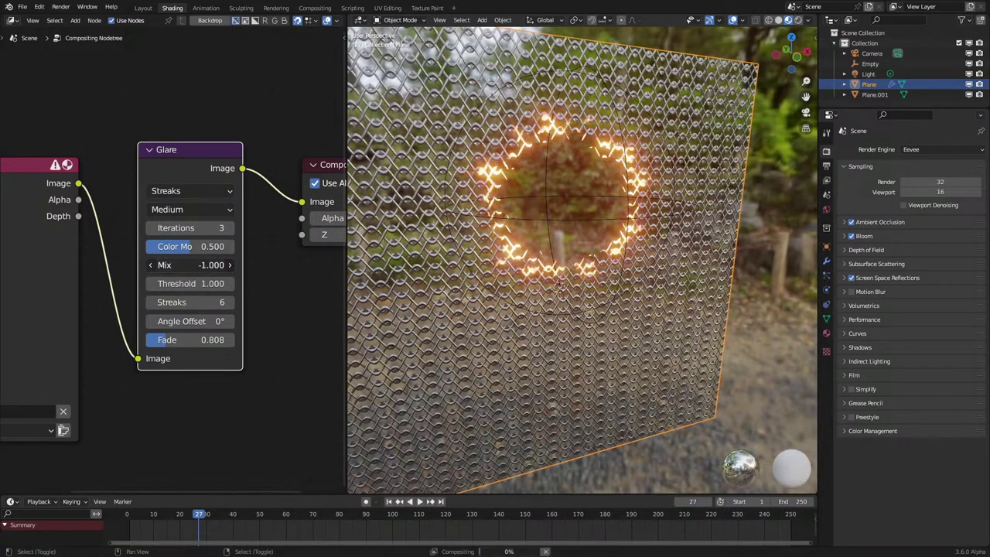
{"action": "left_click", "coordinate": [851, 236]}
{"action": "left_click", "coordinate": [851, 236]}
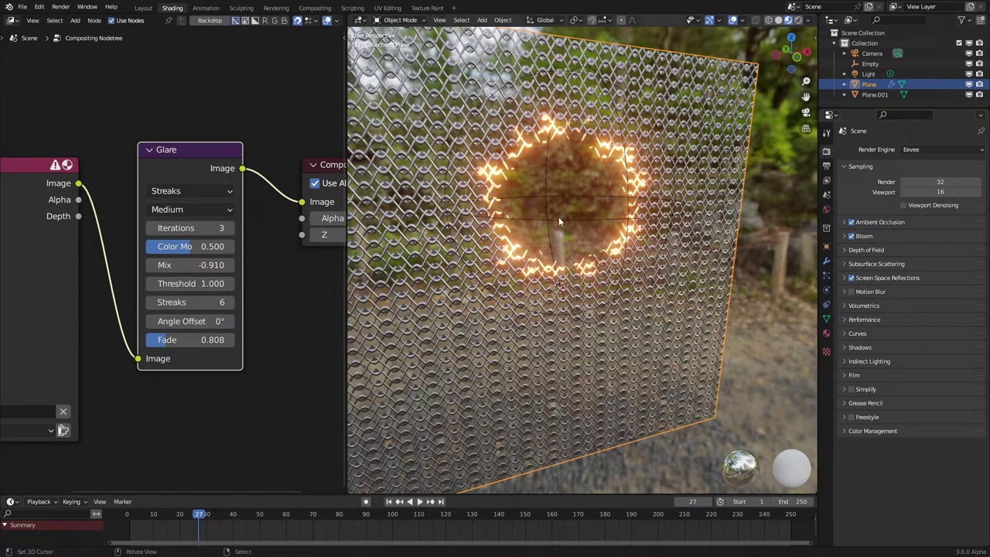
Select the Empty, move it across the mesh while the simulation plays, and pause at frame 69.
{"action": "left_click", "coordinate": [588, 219]}
{"action": "scroll", "coordinate": [607, 234], "scroll_direction": "down", "scroll_amount": 2}
{"action": "middle_click_drag", "start_coordinate": [673, 311], "coordinate": [619, 263]}
{"action": "key", "text": "space"}
{"action": "key", "text": "g"}
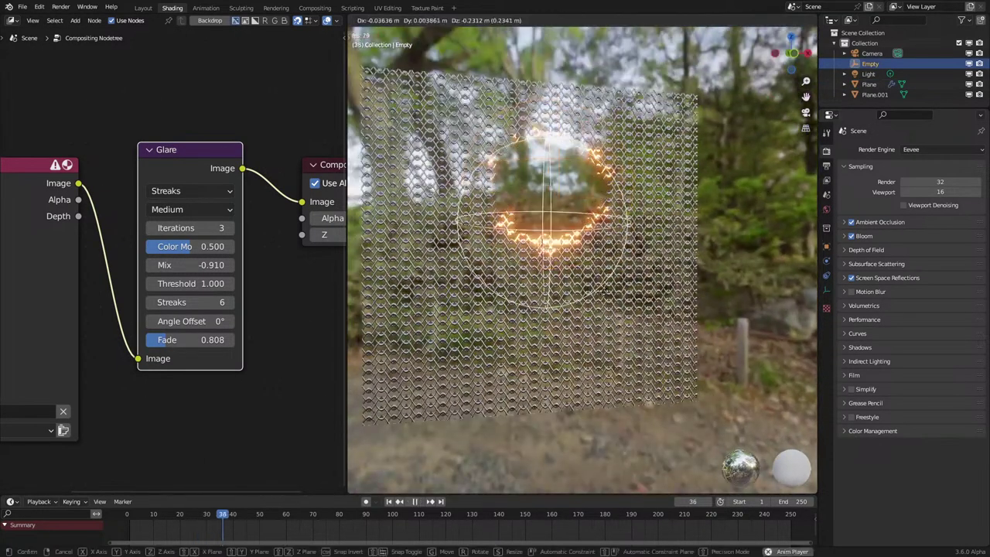
{"action": "left_click", "coordinate": [516, 249]}
{"action": "key", "text": "space"}
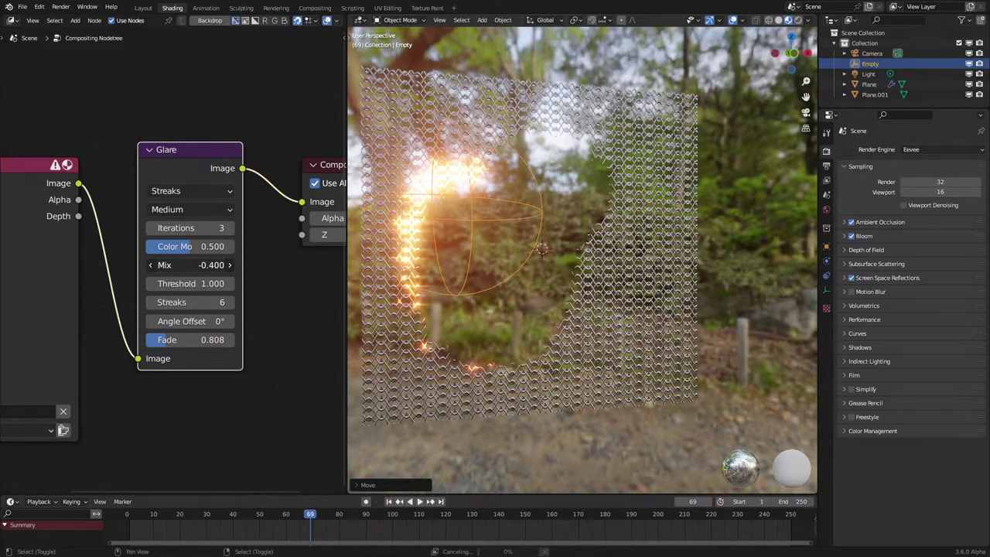
Set the Glare's mix to -0.48, then resume the simulation and move the Empty across the upper mesh.
{"action": "left_click_drag", "start_coordinate": [189, 265], "coordinate": [188, 265]}
{"action": "middle_click_drag", "start_coordinate": [537, 290], "coordinate": [518, 325]}
{"action": "key", "text": "space"}
{"action": "key", "text": "g"}
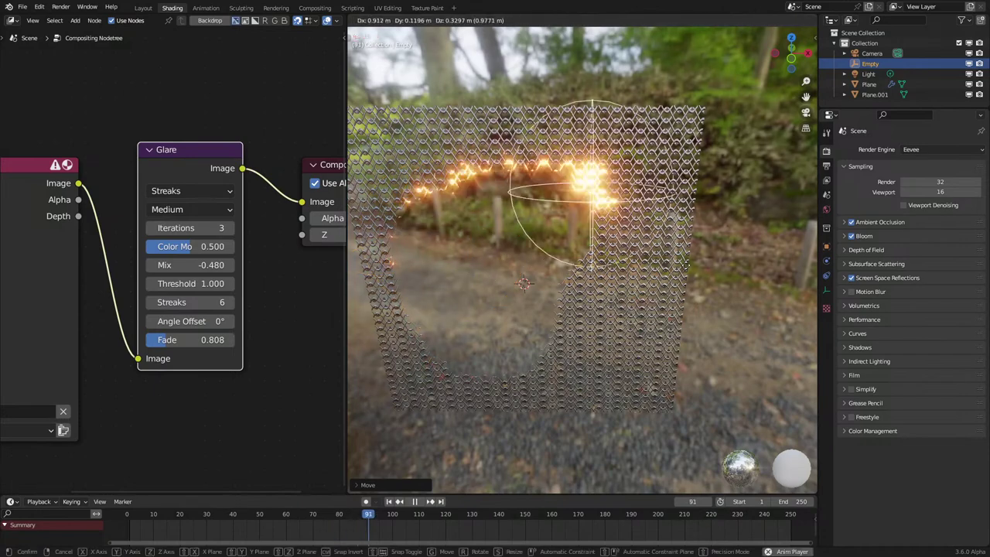
{"action": "left_click", "coordinate": [720, 373]}
{"action": "middle_click_drag", "start_coordinate": [720, 373], "coordinate": [718, 350]}
Clear the Empty's location and move it along the Z axis in two passes while the simulation plays.
{"action": "key", "text": "g"}
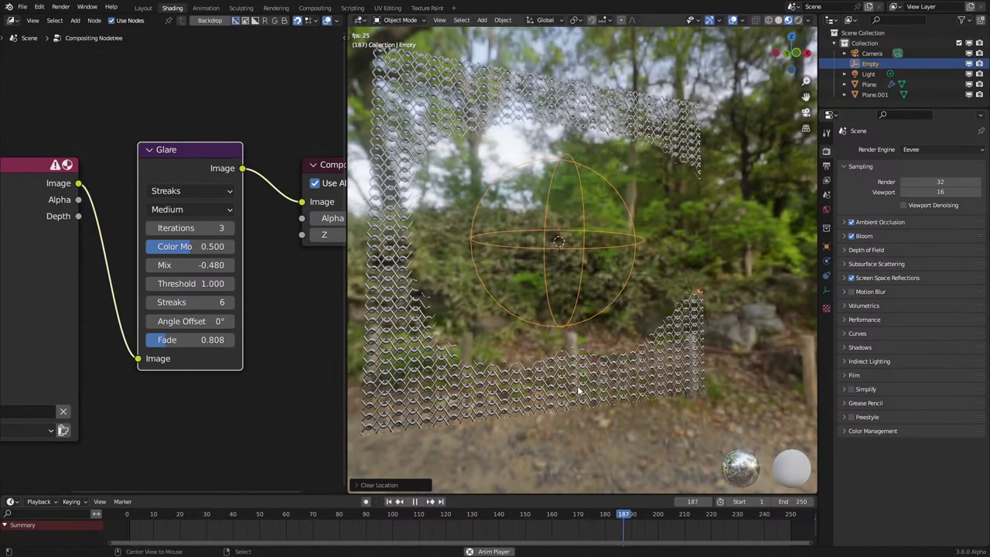
{"action": "key", "text": "g"}
{"action": "key", "text": "z"}
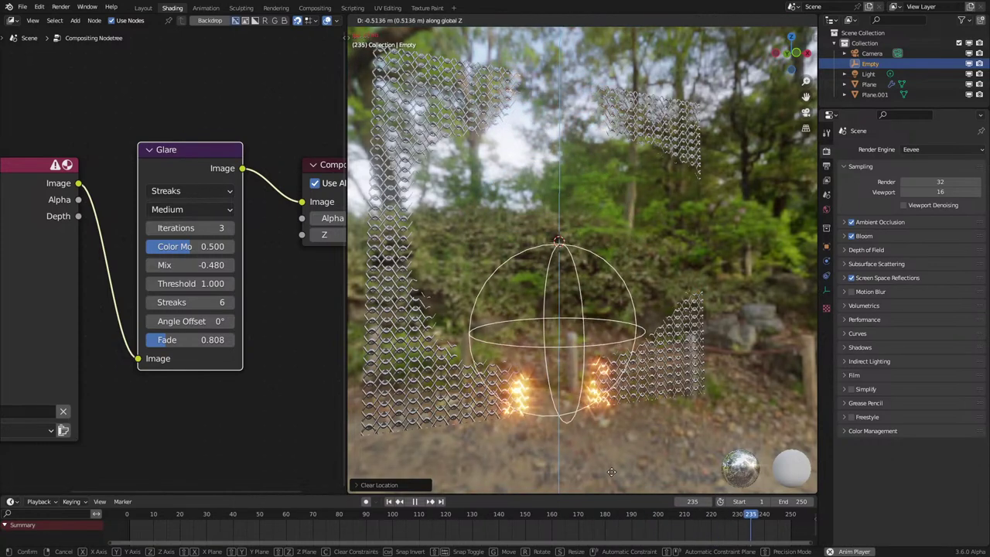
{"action": "left_click", "coordinate": [612, 438]}
{"action": "key", "text": "g"}
{"action": "key", "text": "z"}
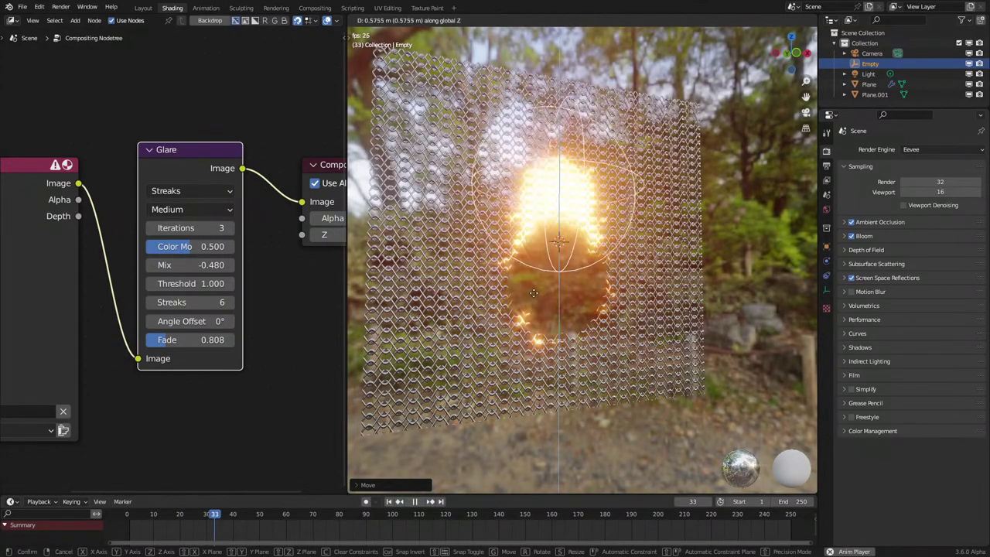
{"action": "left_click", "coordinate": [584, 341]}
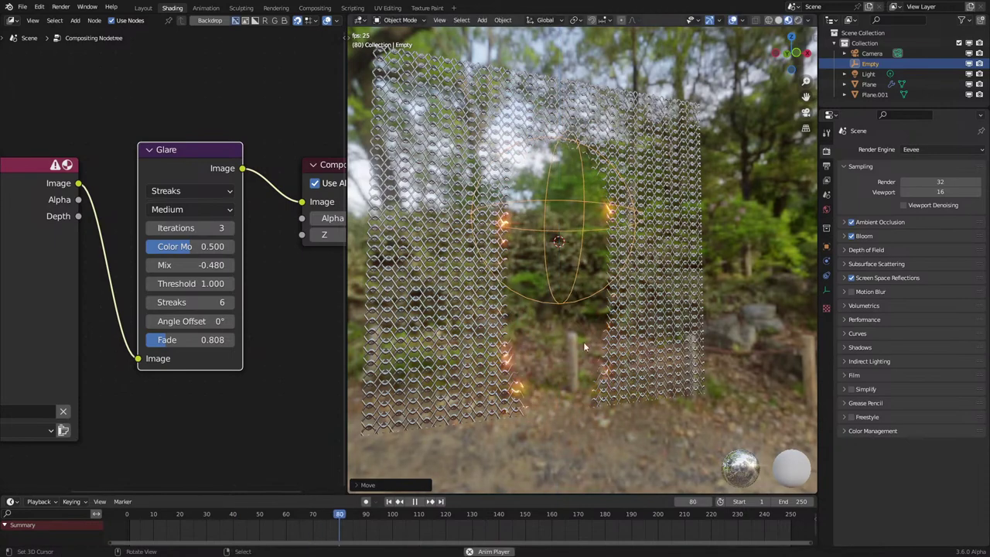
Change the Glare type to Ghosts with a color modulation of 0.5 and inspect the flares from several angles.
{"action": "left_click", "coordinate": [192, 190]}
{"action": "left_click", "coordinate": [159, 207]}
{"action": "middle_click_drag", "start_coordinate": [568, 308], "coordinate": [590, 320]}
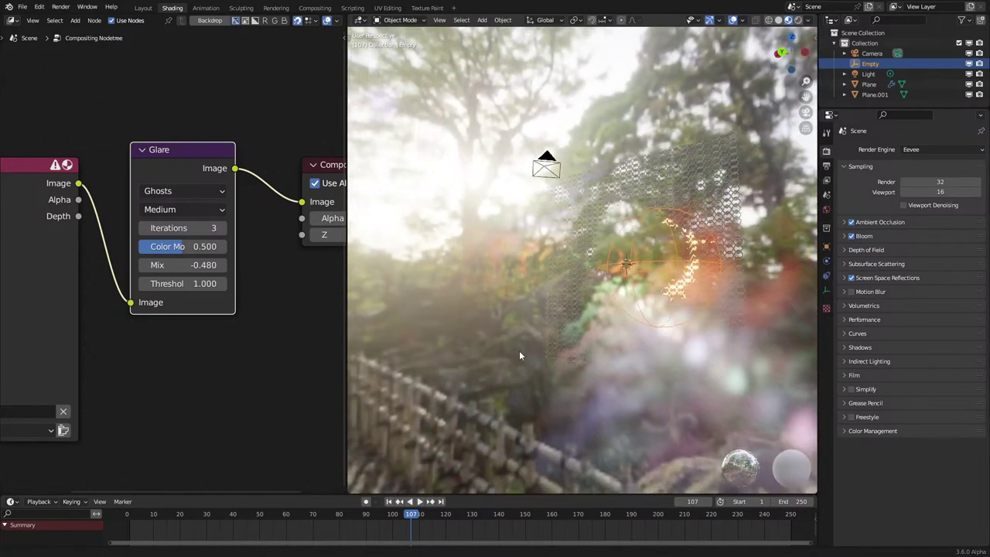
{"action": "mouse_move", "coordinate": [519, 355]}
{"action": "middle_mouse_down"}
{"action": "mouse_move", "coordinate": [616, 334]}
{"action": "mouse_move", "coordinate": [554, 366]}
{"action": "mouse_move", "coordinate": [566, 328]}
{"action": "mouse_move", "coordinate": [623, 319]}
{"action": "mouse_move", "coordinate": [588, 342]}
{"action": "mouse_move", "coordinate": [545, 307]}
{"action": "mouse_move", "coordinate": [571, 336]}
{"action": "mouse_move", "coordinate": [573, 359]}
{"action": "mouse_move", "coordinate": [585, 347]}
{"action": "mouse_move", "coordinate": [514, 341]}
{"action": "middle_mouse_up"}
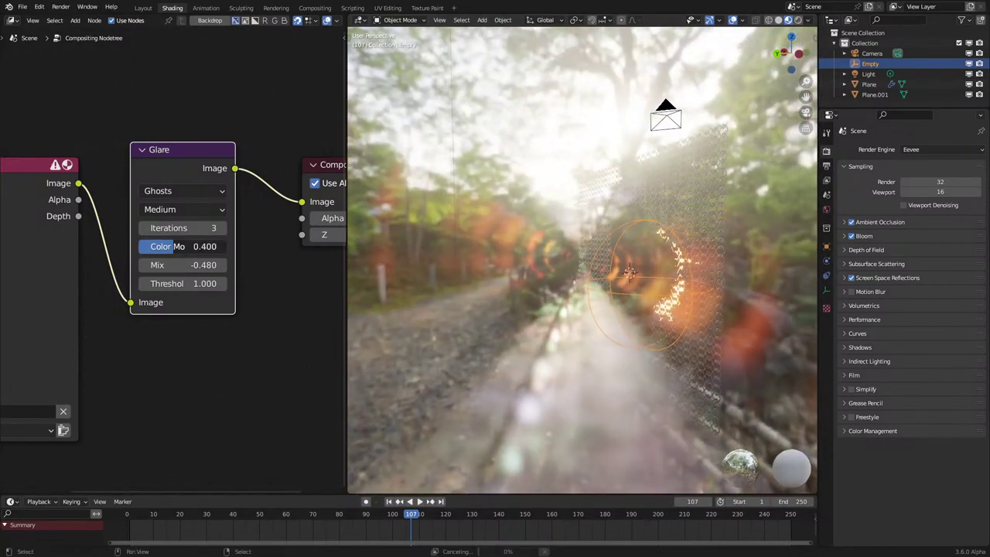
{"action": "mouse_move", "coordinate": [173, 246]}
{"action": "left_mouse_down"}
{"action": "mouse_move", "coordinate": [139, 247]}
{"action": "mouse_move", "coordinate": [227, 247]}
{"action": "mouse_move", "coordinate": [183, 247]}
{"action": "left_mouse_up"}
{"action": "middle_click_drag", "start_coordinate": [507, 309], "coordinate": [596, 348]}
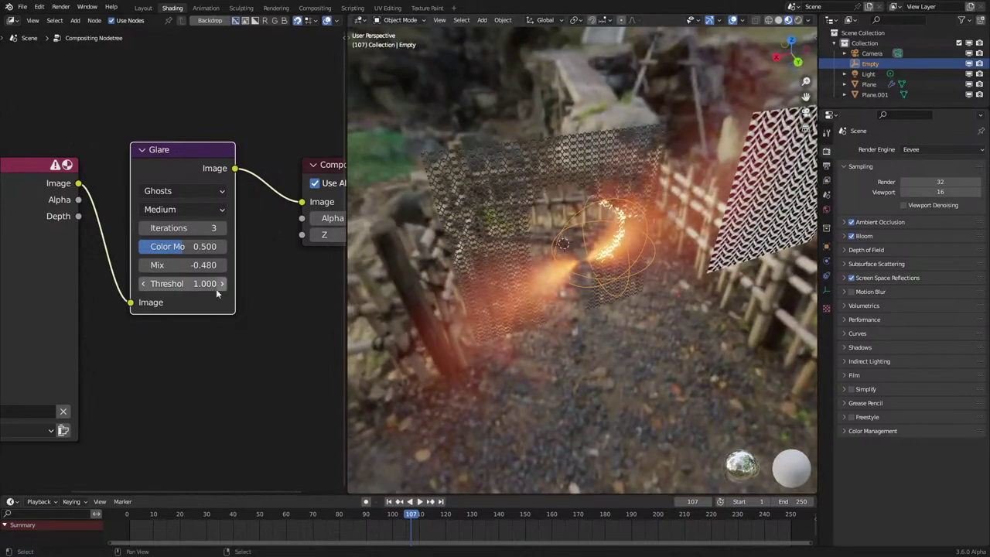
Try the Simple Star glare type on the Glare node and inspect the glowing mesh edge up close.
{"action": "mouse_move", "coordinate": [196, 277]}
{"action": "left_mouse_down"}
{"action": "mouse_move", "coordinate": [181, 277]}
{"action": "mouse_move", "coordinate": [205, 277]}
{"action": "left_mouse_up"}
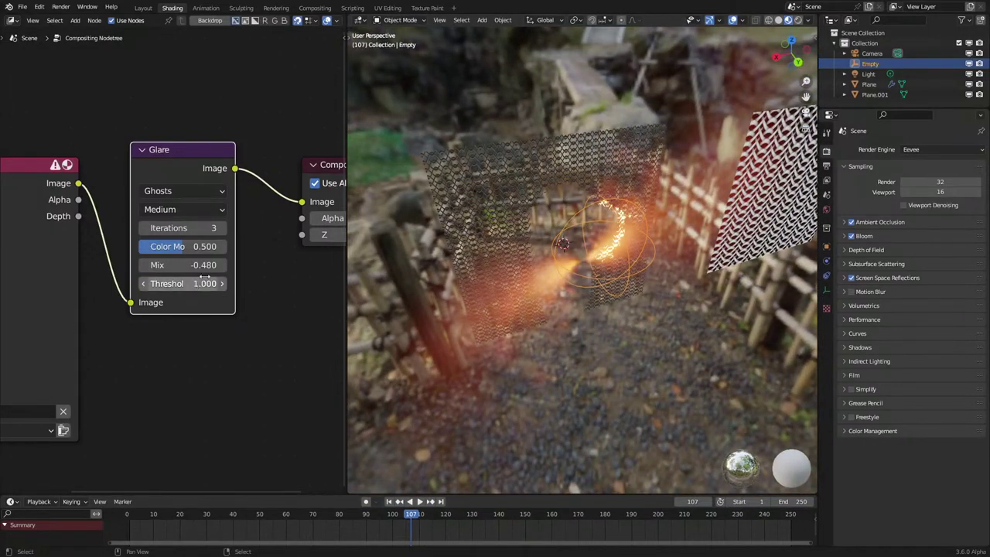
{"action": "left_click", "coordinate": [184, 191]}
{"action": "left_click", "coordinate": [188, 258]}
{"action": "middle_click_drag", "start_coordinate": [674, 313], "coordinate": [625, 281]}
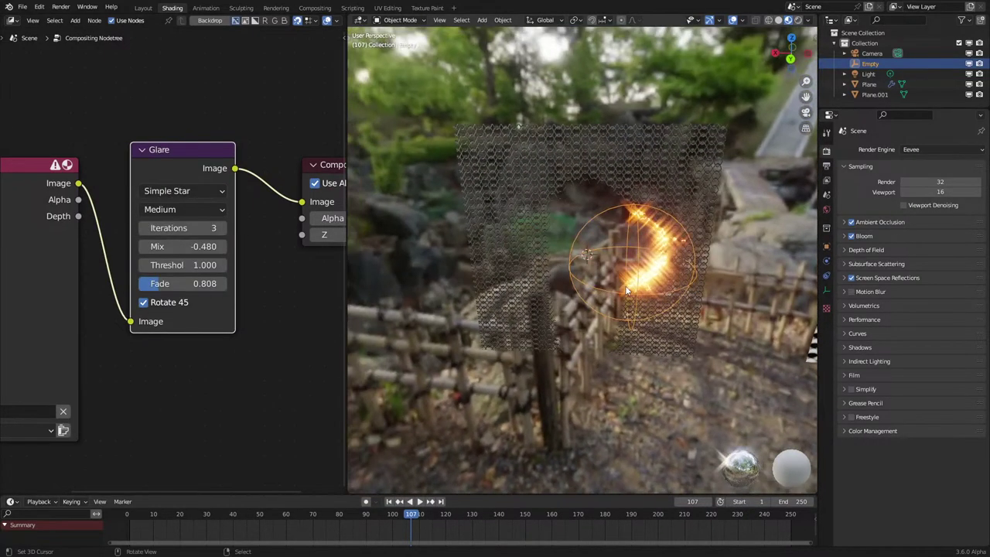
{"action": "scroll", "coordinate": [625, 280], "scroll_direction": "up", "scroll_amount": 3}
Try the Fog Glow glare type and return the Glare node to Ghosts.
{"action": "left_click", "coordinate": [185, 191]}
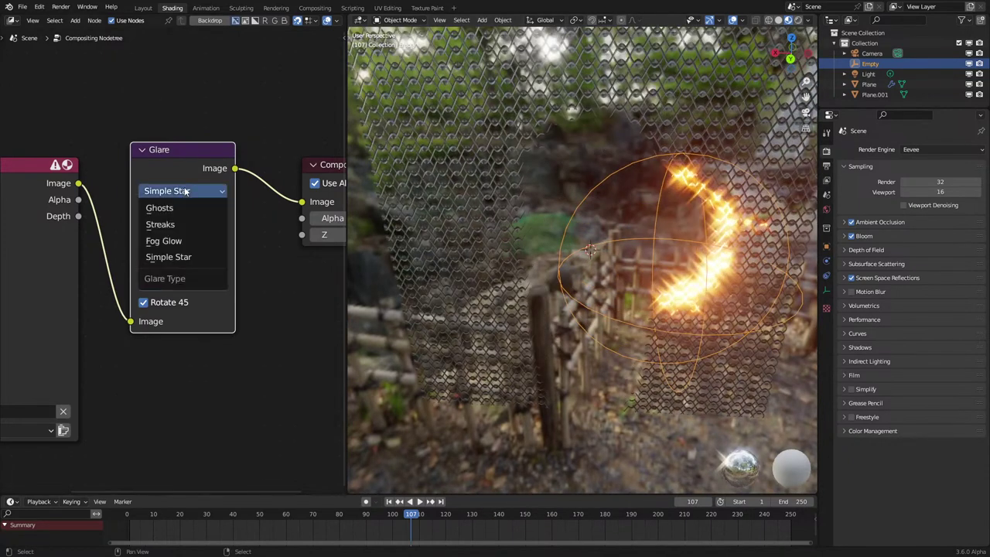
{"action": "left_click", "coordinate": [172, 243]}
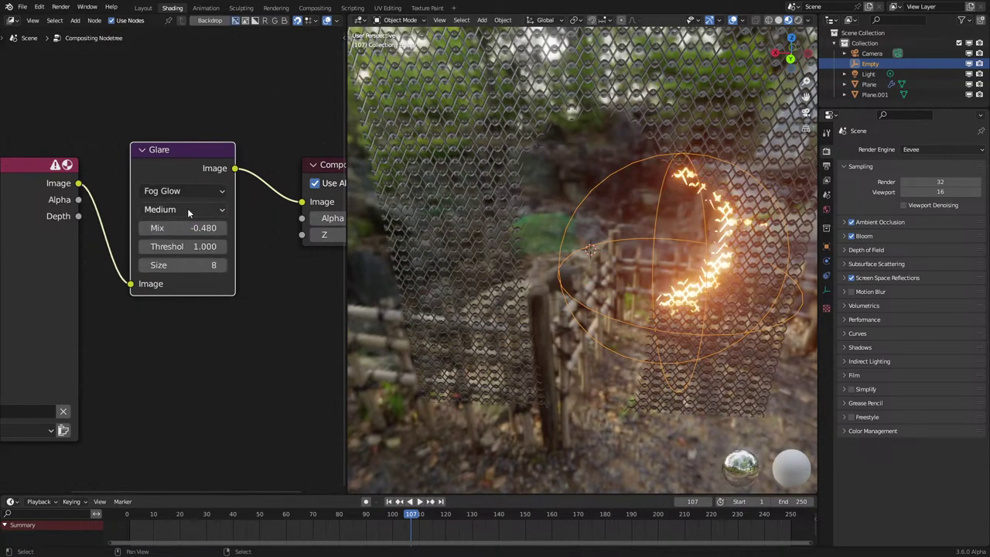
{"action": "left_click", "coordinate": [185, 193]}
{"action": "left_click", "coordinate": [178, 208]}
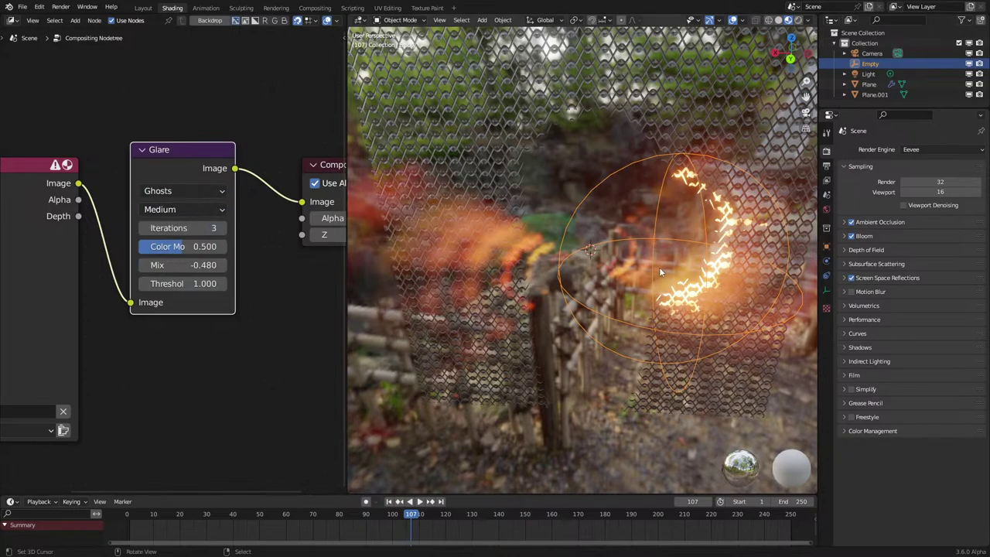
Switch the Glare node to Fog Glow and compare the scene with Bloom disabled and re-enabled.
{"action": "middle_click_drag", "start_coordinate": [659, 266], "coordinate": [615, 256]}
{"action": "left_click", "coordinate": [154, 193]}
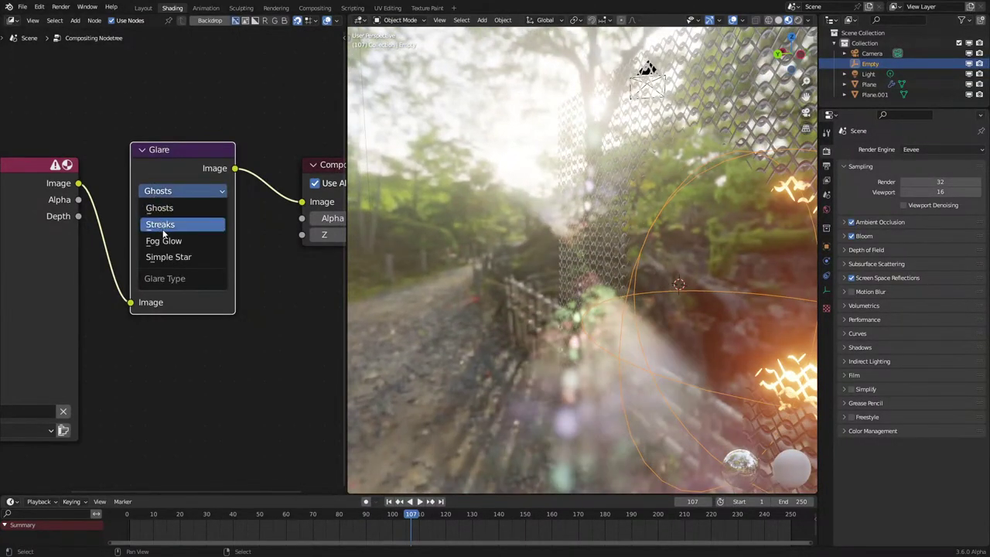
{"action": "left_click", "coordinate": [167, 238]}
{"action": "left_click", "coordinate": [854, 237]}
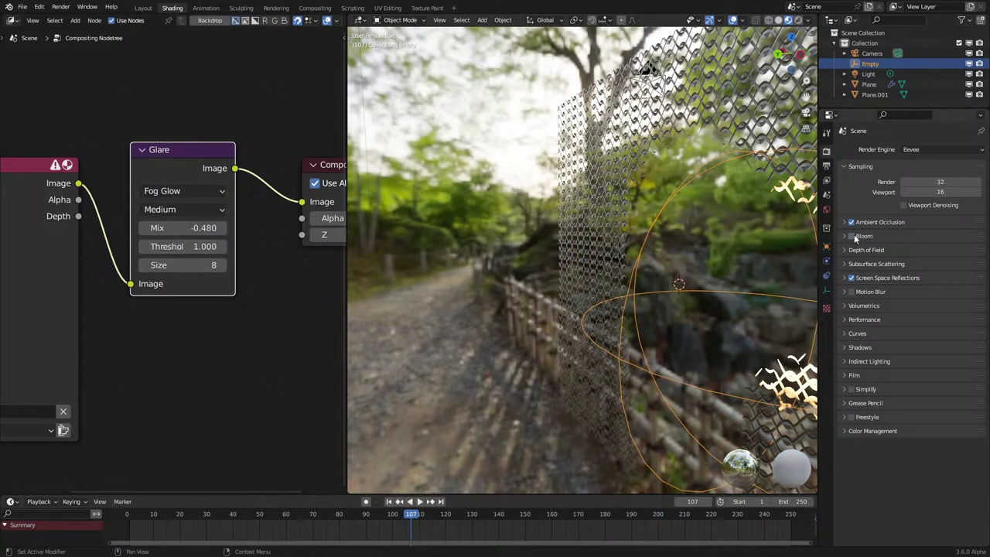
{"action": "left_click", "coordinate": [854, 236]}
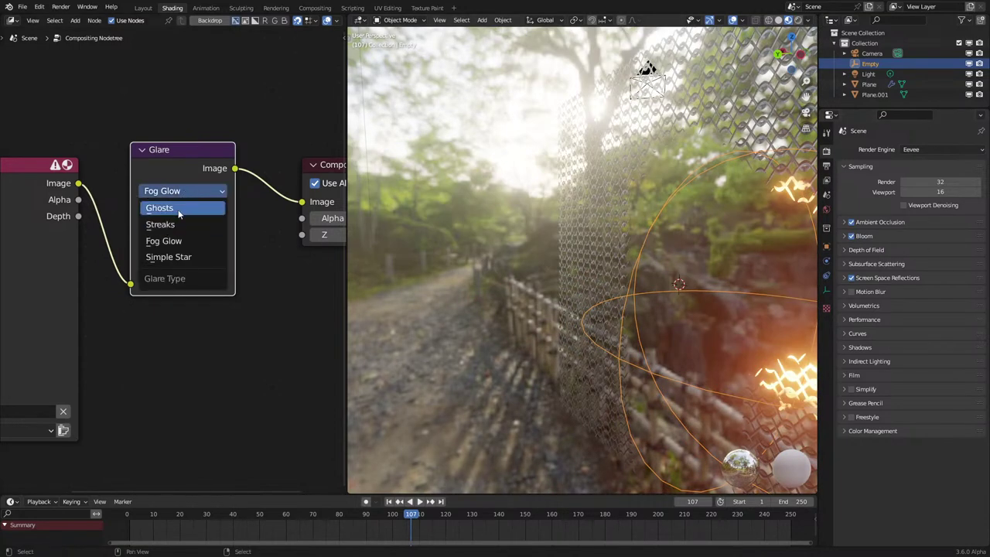
Change the Glare node's type to Streaks and view the glowing edge from the front of the mesh.
{"action": "left_click", "coordinate": [183, 227]}
{"action": "scroll", "coordinate": [772, 301], "scroll_direction": "down", "scroll_amount": 3}
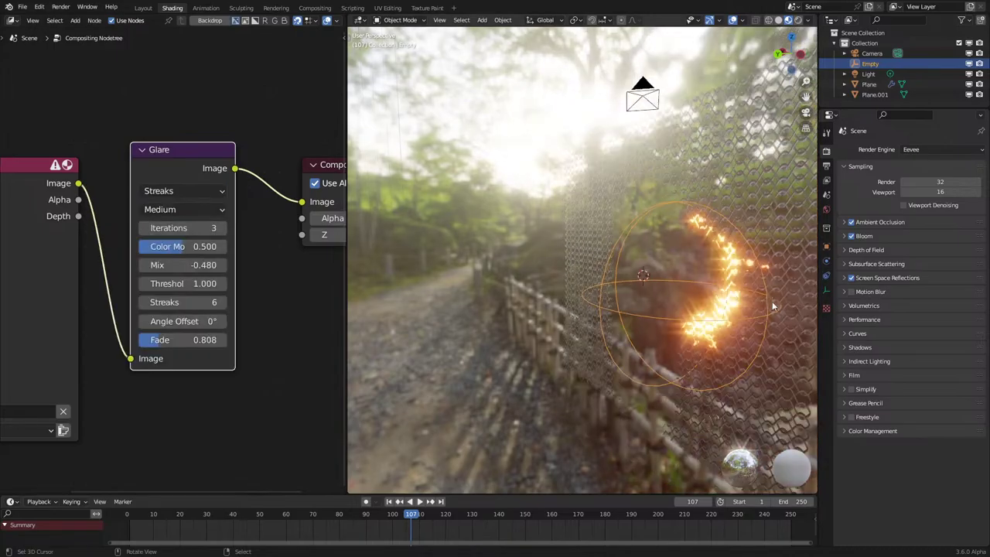
{"action": "mouse_move", "coordinate": [772, 301]}
{"action": "middle_mouse_down"}
{"action": "mouse_move", "coordinate": [727, 294]}
{"action": "mouse_move", "coordinate": [617, 323]}
{"action": "mouse_move", "coordinate": [625, 245]}
{"action": "middle_mouse_up"}
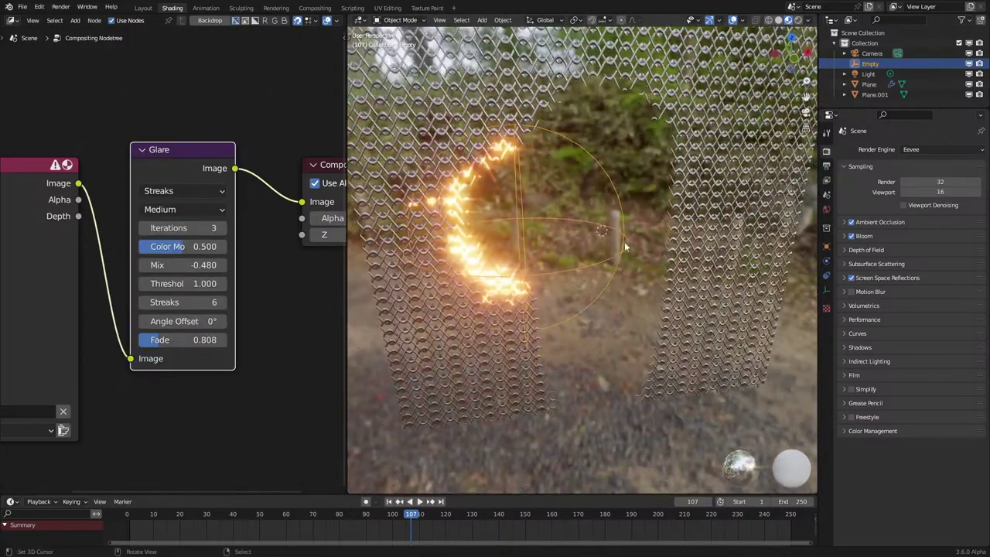
Play the simulation while moving the empty across the chainmail mesh, stopping playback at frame 188.
{"action": "key", "text": "space"}
{"action": "middle_click_drag", "start_coordinate": [619, 302], "coordinate": [603, 281]}
{"action": "scroll", "coordinate": [602, 280], "scroll_direction": "down", "scroll_amount": 3}
{"action": "key", "text": "g"}
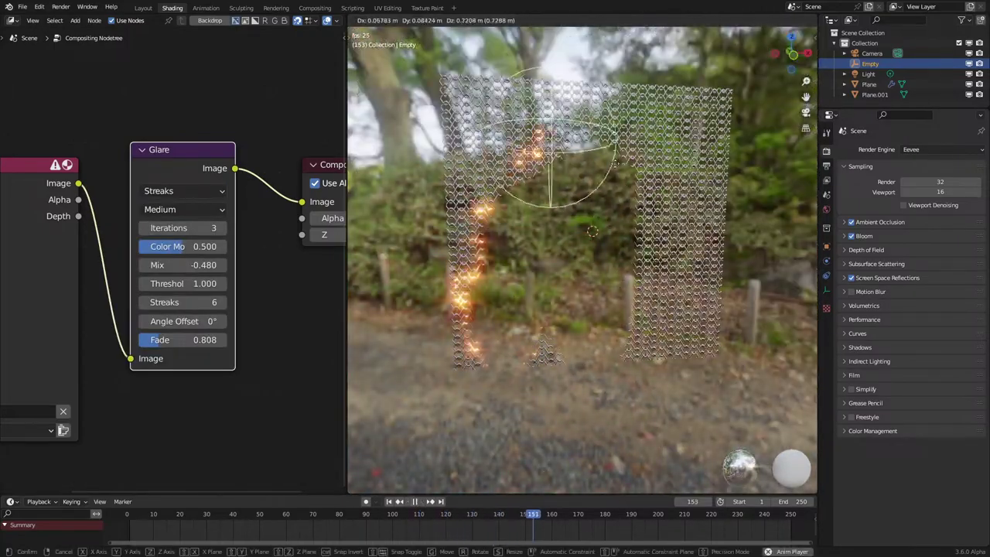
{"action": "left_click", "coordinate": [714, 317]}
{"action": "key", "text": "space"}
{"action": "scroll", "coordinate": [715, 315], "scroll_direction": "up", "scroll_amount": 5}
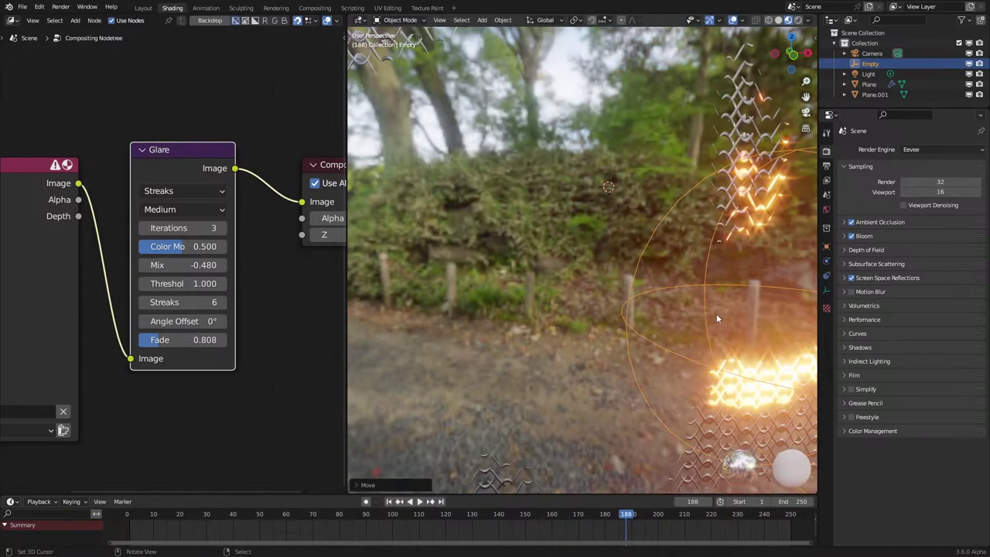
Set the Glare node's color modulation to 0.700 and its number of streaks to 16.
{"action": "middle_click_drag", "start_coordinate": [716, 316], "coordinate": [620, 302], "text": "shift"}
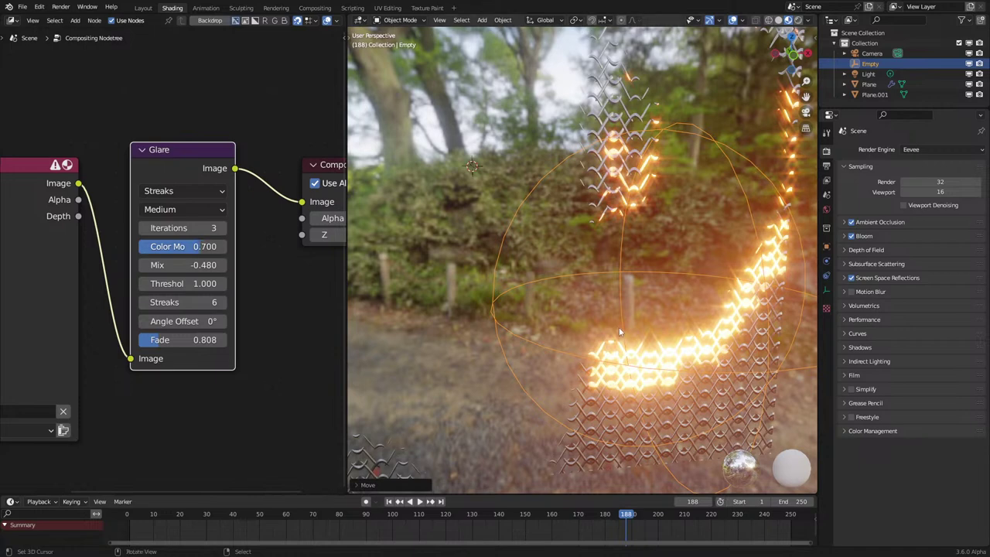
{"action": "scroll", "coordinate": [619, 332], "scroll_direction": "down", "scroll_amount": 1}
{"action": "scroll", "coordinate": [201, 313], "scroll_direction": "up", "scroll_amount": 1}
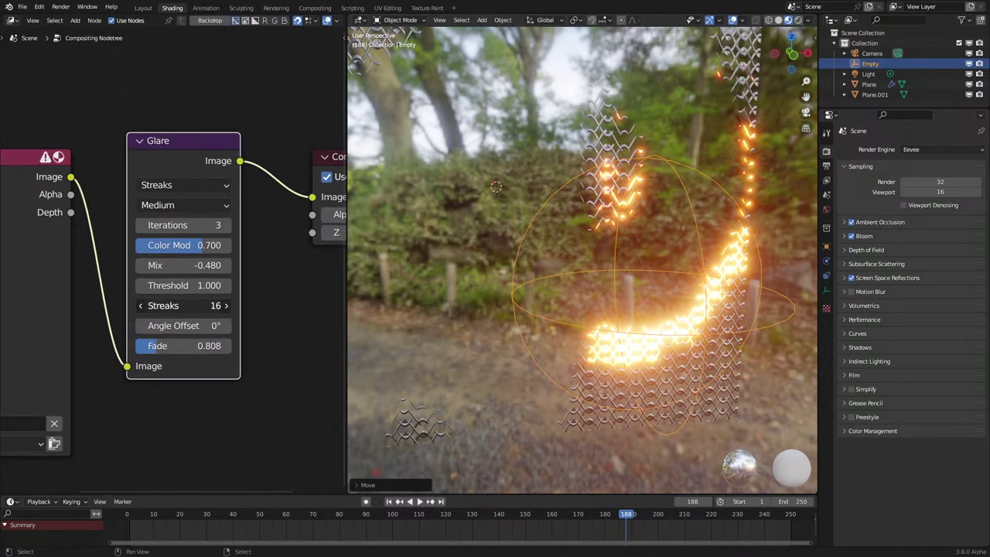
Preview the streaks by replaying the simulation while trying to move the empty over the mesh.
{"action": "key", "text": "space"}
{"action": "key", "text": "g"}
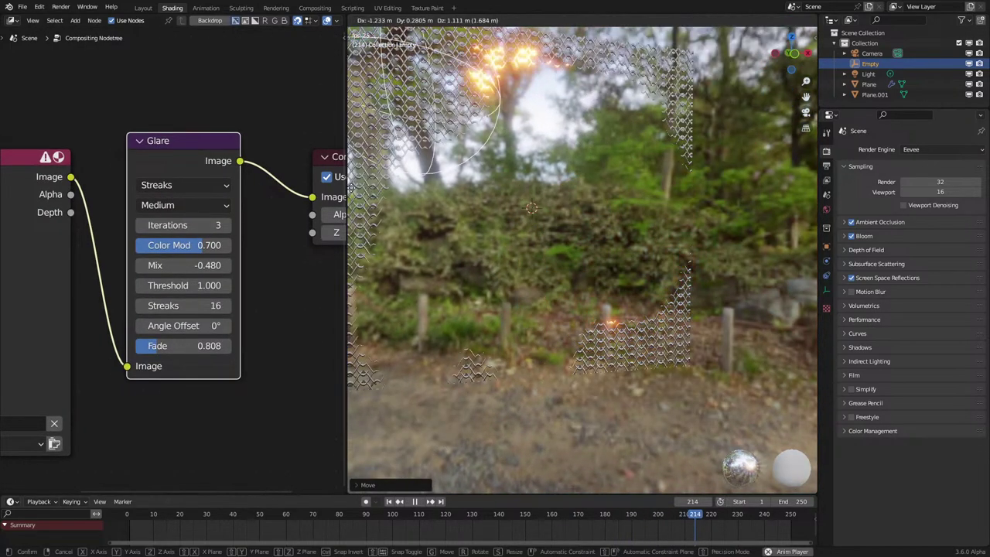
{"action": "right_click", "coordinate": [377, 248]}
{"action": "key", "text": "space"}
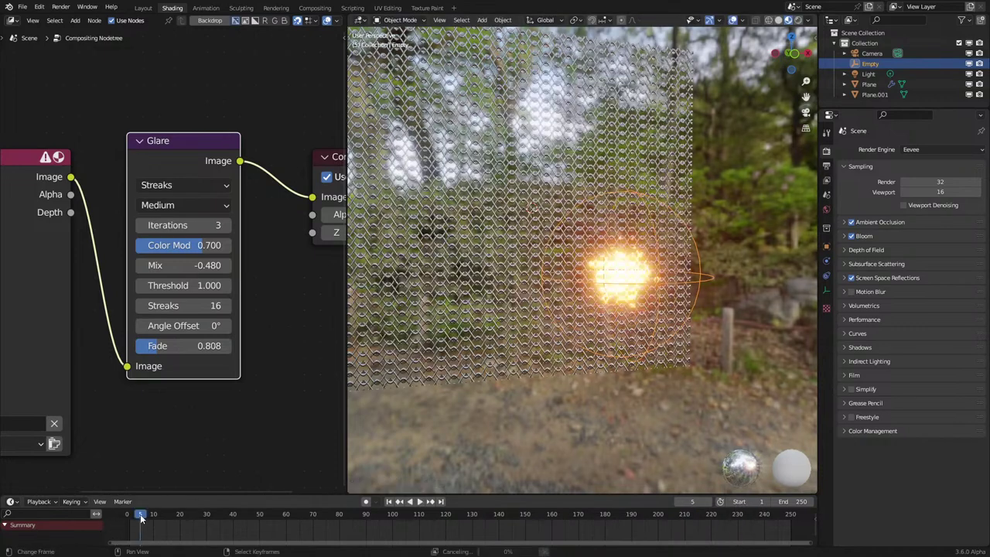
Change the Glare node's type to Ghosts and set its mix to -0.970.
{"action": "scroll", "coordinate": [242, 191], "scroll_direction": "up", "scroll_amount": 2}
{"action": "left_click", "coordinate": [167, 158]}
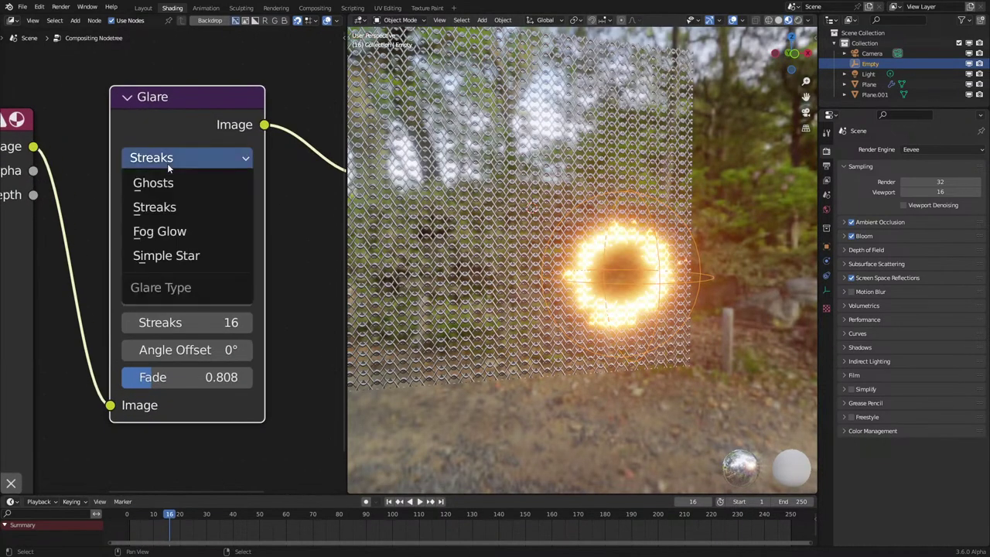
{"action": "left_click", "coordinate": [186, 184]}
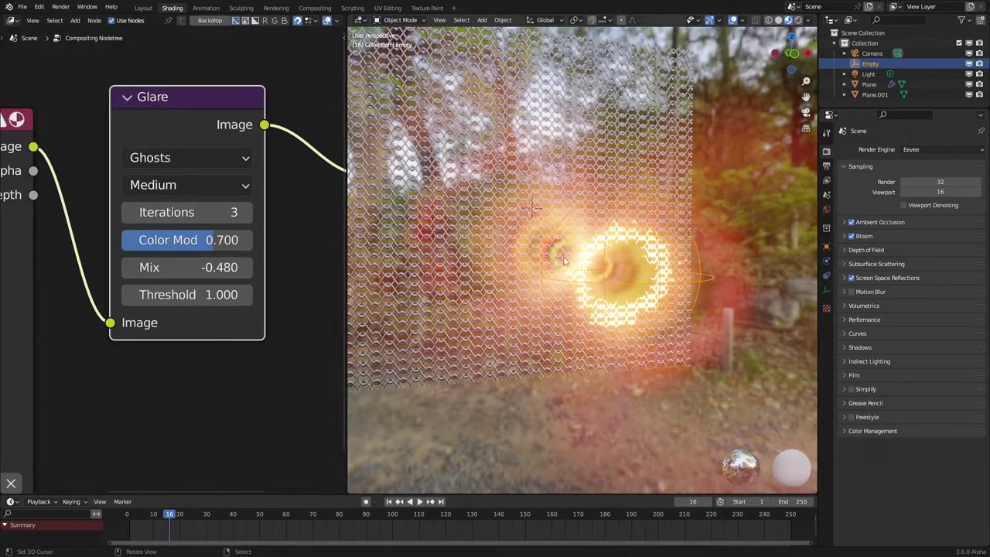
{"action": "middle_click_drag", "start_coordinate": [564, 261], "coordinate": [602, 300]}
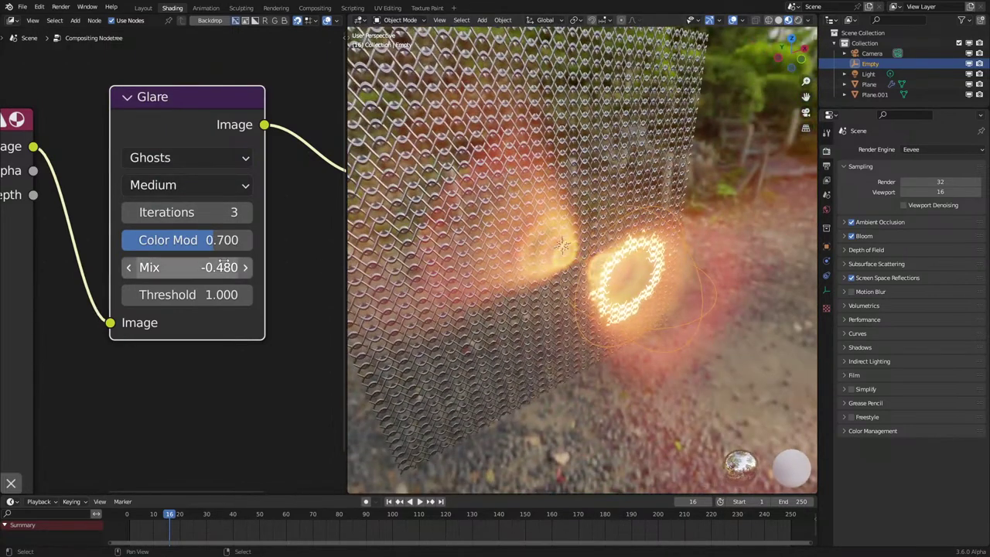
{"action": "mouse_move", "coordinate": [238, 244]}
{"action": "left_mouse_down"}
{"action": "mouse_move", "coordinate": [186, 244]}
{"action": "mouse_move", "coordinate": [238, 244]}
{"action": "left_mouse_up"}
{"action": "left_click_drag", "start_coordinate": [187, 268], "coordinate": [164, 268]}
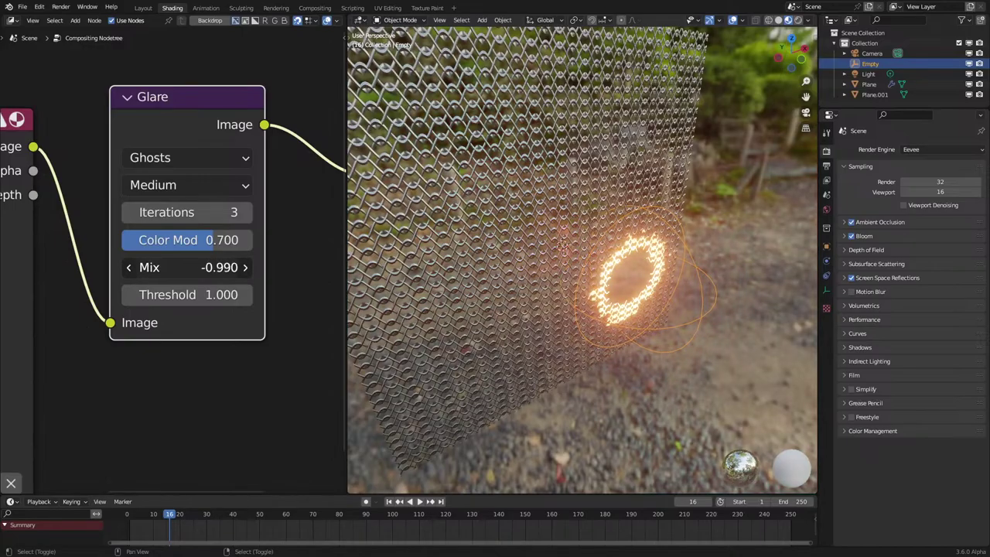
{"action": "middle_click_drag", "start_coordinate": [588, 286], "coordinate": [623, 300]}
Play the simulation and move the empty upward along the global Z axis to burn through the mesh.
{"action": "key", "text": "space"}
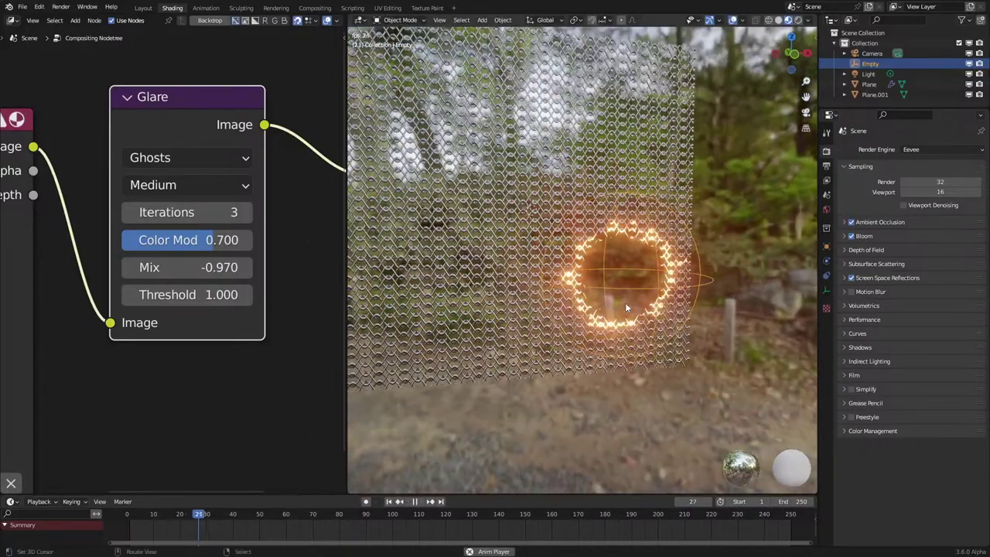
{"action": "key", "text": "g"}
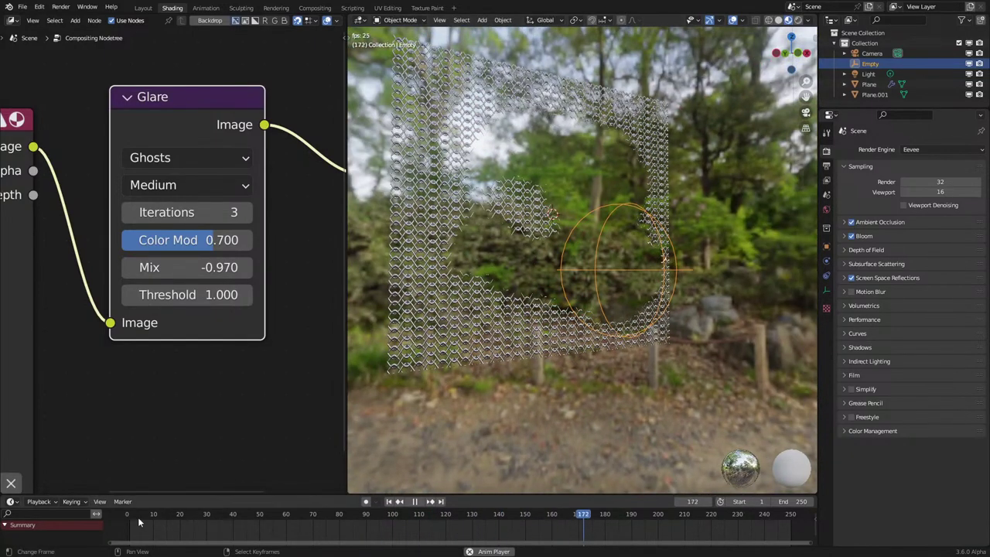
{"action": "key", "text": "g"}
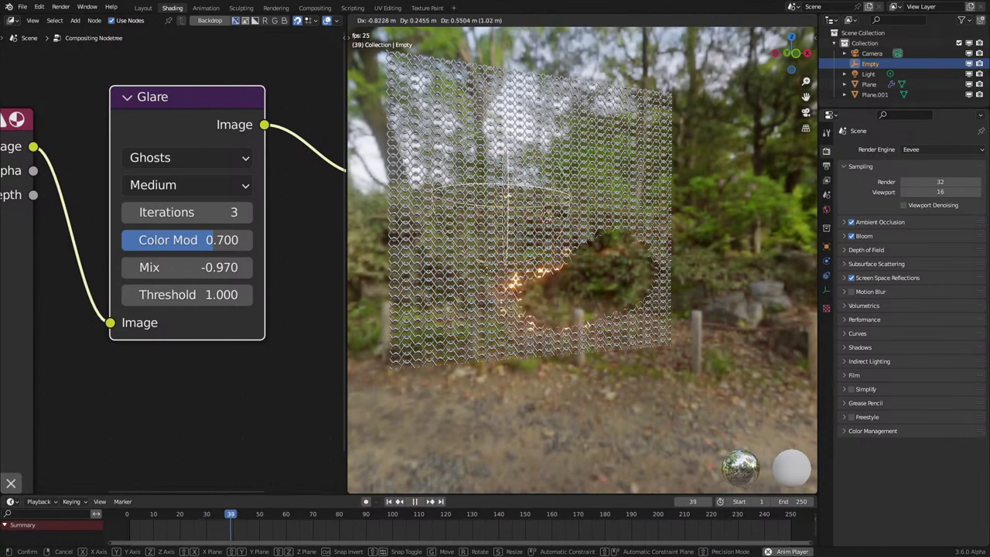
{"action": "key", "text": "z"}
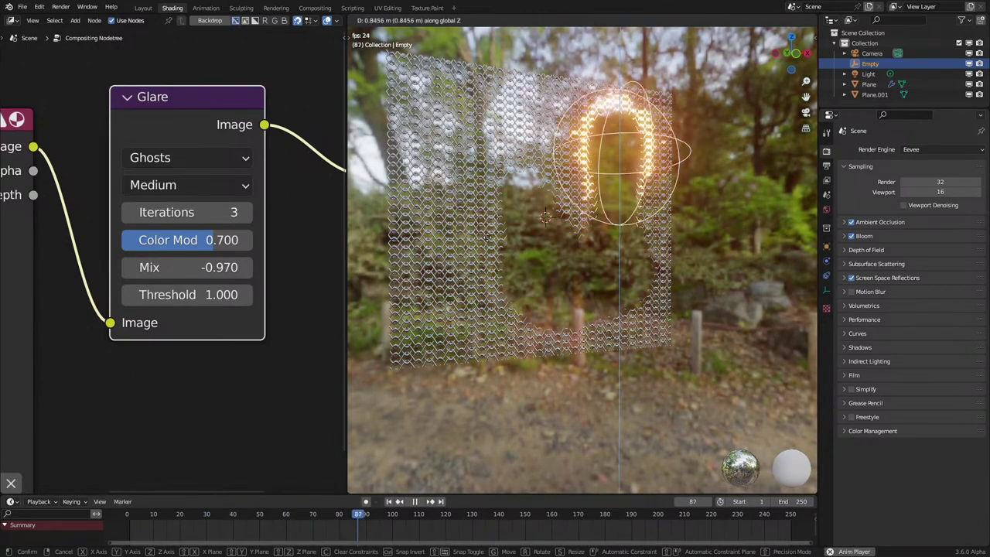
{"action": "left_click", "coordinate": [489, 238]}
Move the empty around the mesh with the global Y axis locked while the simulation plays.
{"action": "middle_click_drag", "start_coordinate": [679, 256], "coordinate": [662, 273]}
{"action": "key", "text": "g"}
{"action": "key", "text": "shift+x"}
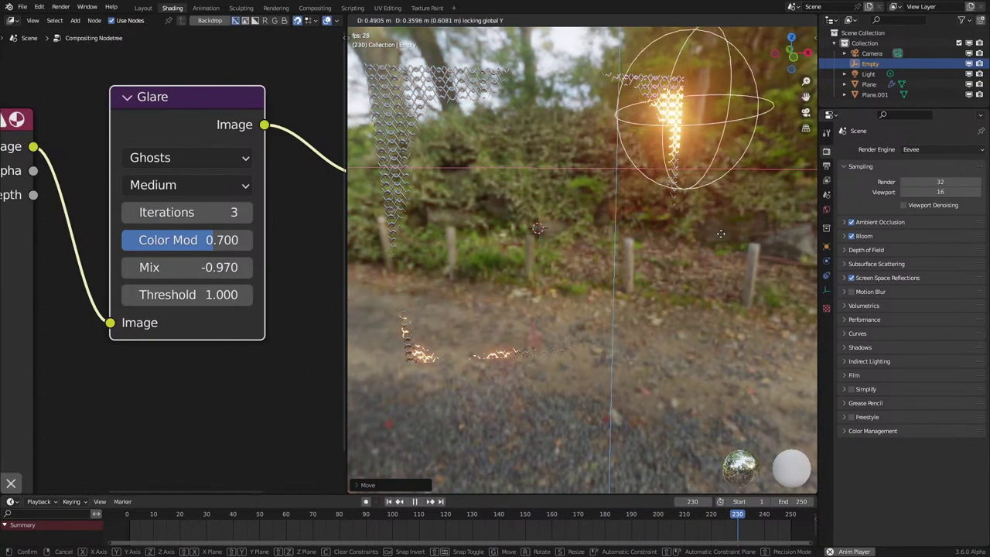
{"action": "right_click", "coordinate": [592, 361]}
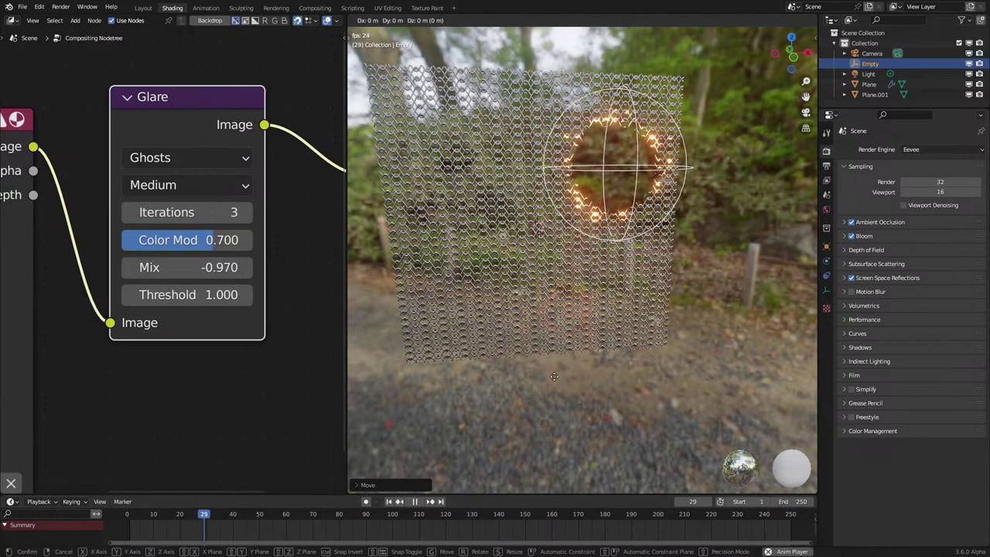
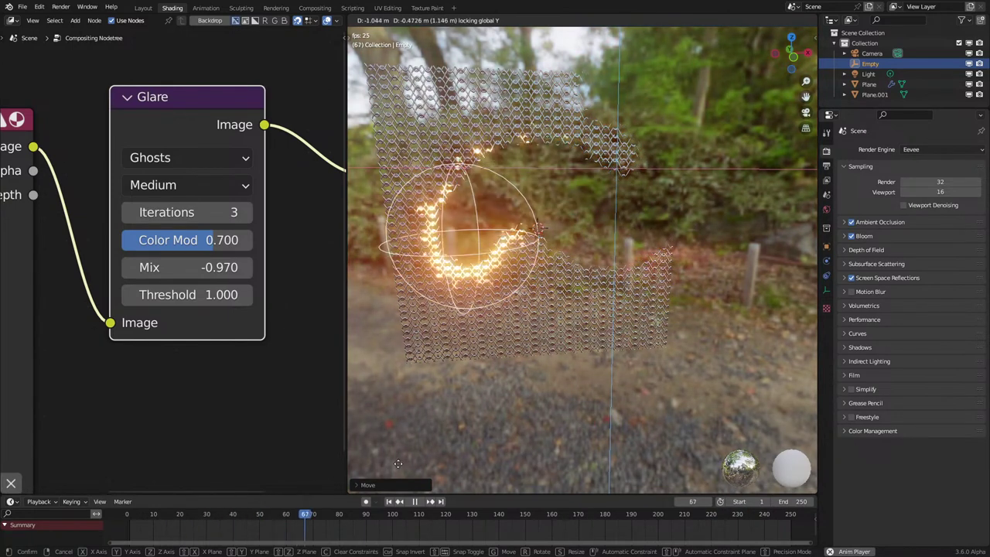
{"action": "left_click", "coordinate": [470, 34]}
{"action": "scroll", "coordinate": [518, 114], "scroll_direction": "up", "scroll_amount": 2}
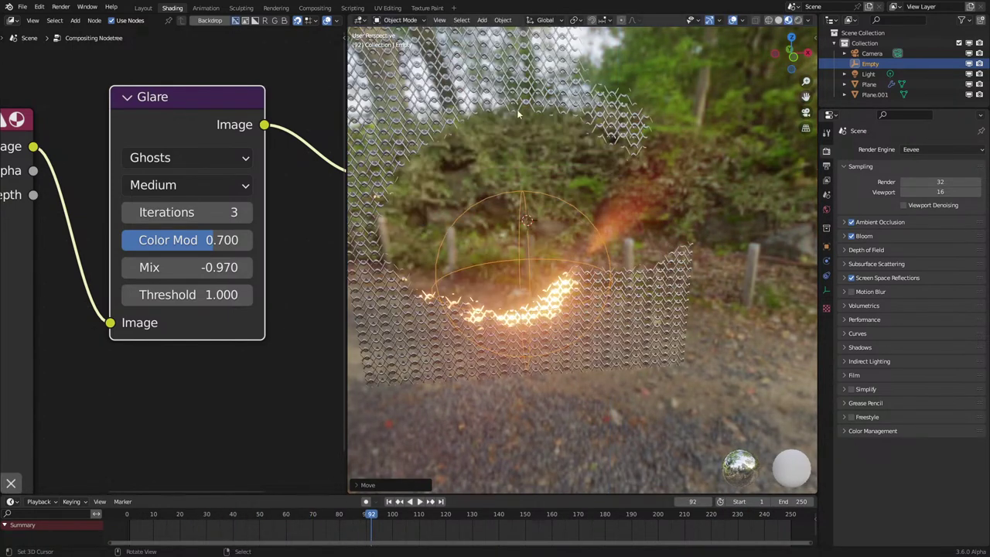
Select the chainmail plane and switch the compositor area to the Geometry Node Editor.
{"action": "left_click", "coordinate": [474, 70]}
{"action": "left_click", "coordinate": [14, 20]}
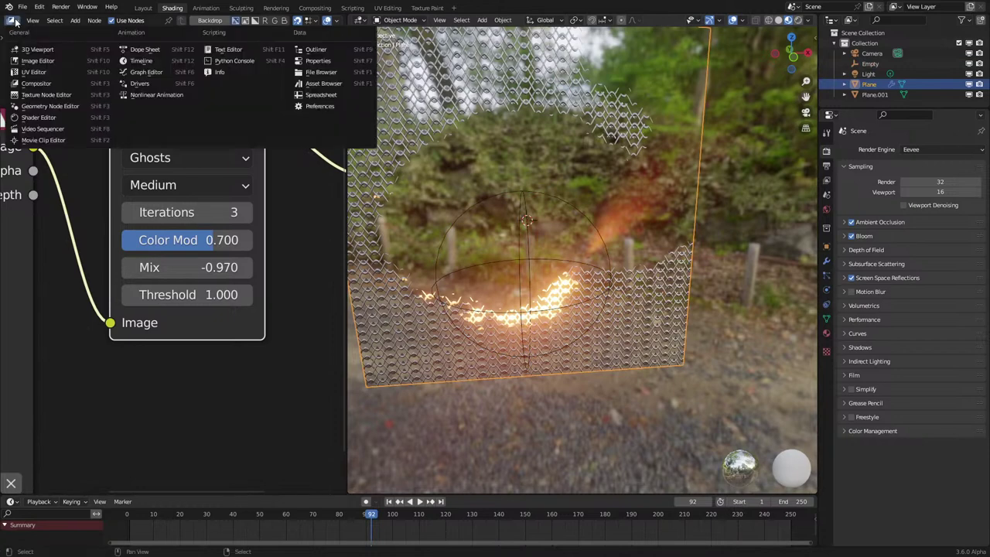
{"action": "left_click", "coordinate": [57, 107]}
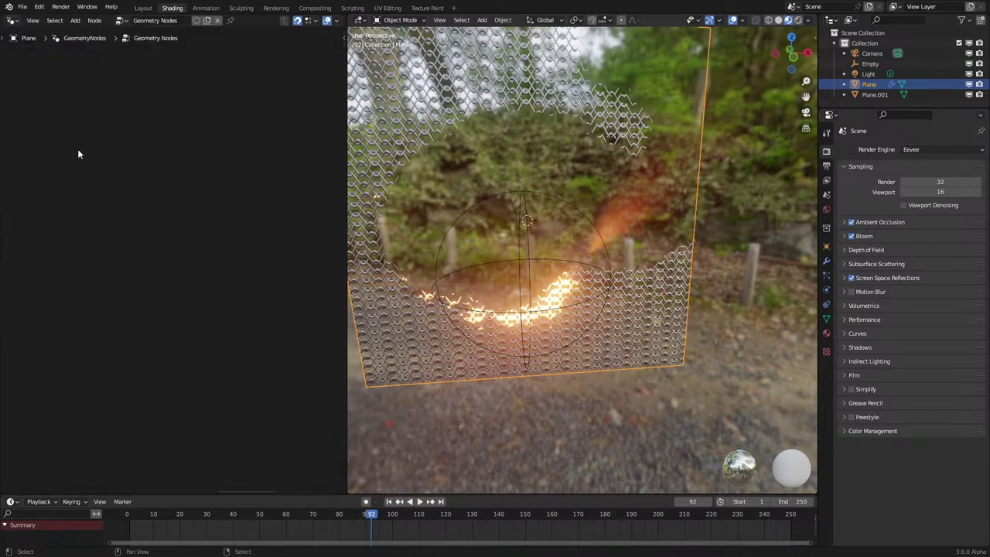
Insert a Greater Than compare node between the Heat named attribute and the Divide node in the Heat 2 frame.
{"action": "scroll", "coordinate": [256, 384], "scroll_direction": "down", "scroll_amount": 7}
{"action": "middle_click_drag", "start_coordinate": [230, 393], "coordinate": [147, 158]}
{"action": "scroll", "coordinate": [163, 349], "scroll_direction": "up", "scroll_amount": 3}
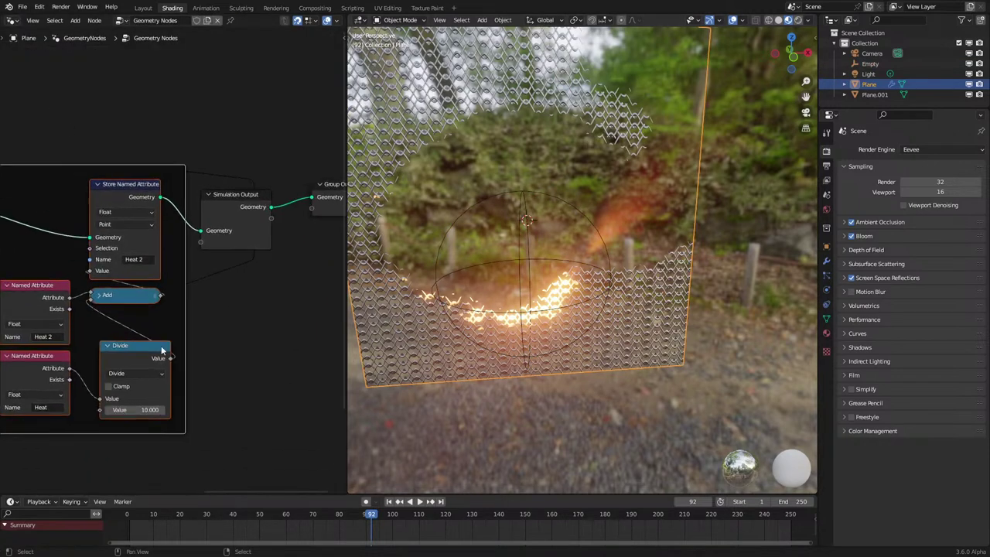
{"action": "middle_click_drag", "start_coordinate": [156, 393], "coordinate": [270, 332]}
{"action": "scroll", "coordinate": [269, 333], "scroll_direction": "up", "scroll_amount": 2}
{"action": "scroll", "coordinate": [208, 336], "scroll_direction": "up", "scroll_amount": 1}
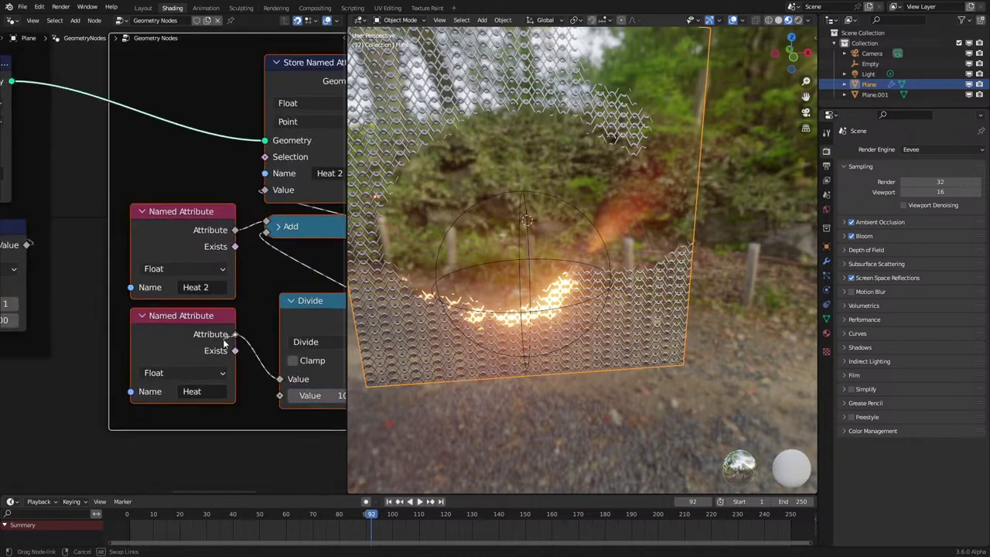
{"action": "left_click_drag", "start_coordinate": [224, 340], "coordinate": [230, 337]}
{"action": "type", "text": "gre"}
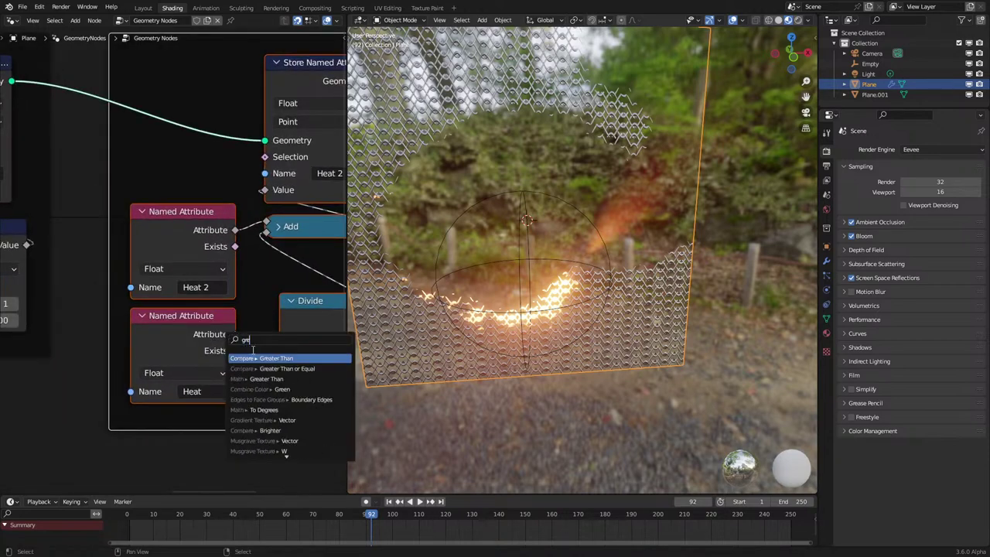
{"action": "type", "text": "a"}
{"action": "key", "text": "Return"}
{"action": "left_click", "coordinate": [148, 456]}
Set the Greater Than node's B value to 0.500 and replay the simulation from the start.
{"action": "middle_click_drag", "start_coordinate": [215, 447], "coordinate": [215, 389]}
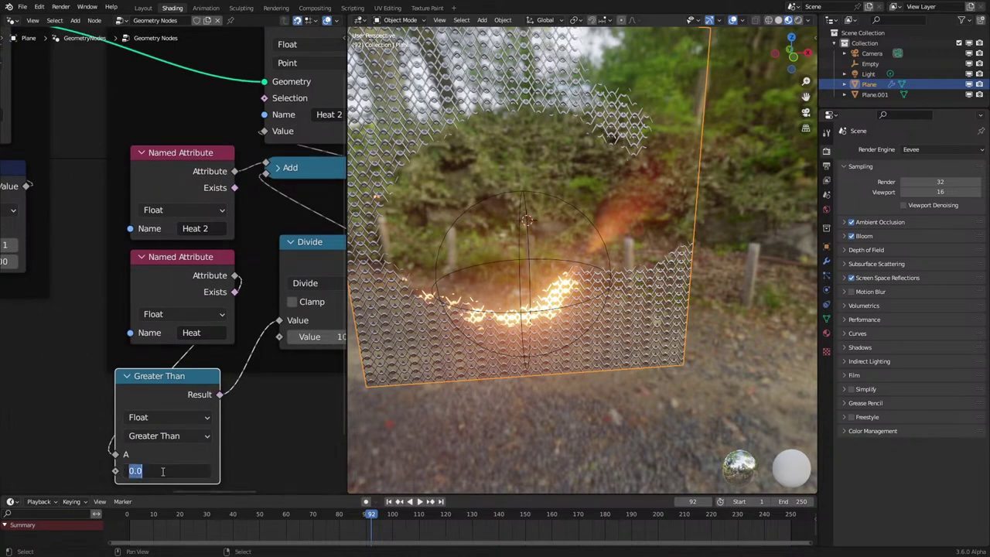
{"action": "key", "text": "space"}
{"action": "left_click", "coordinate": [129, 515]}
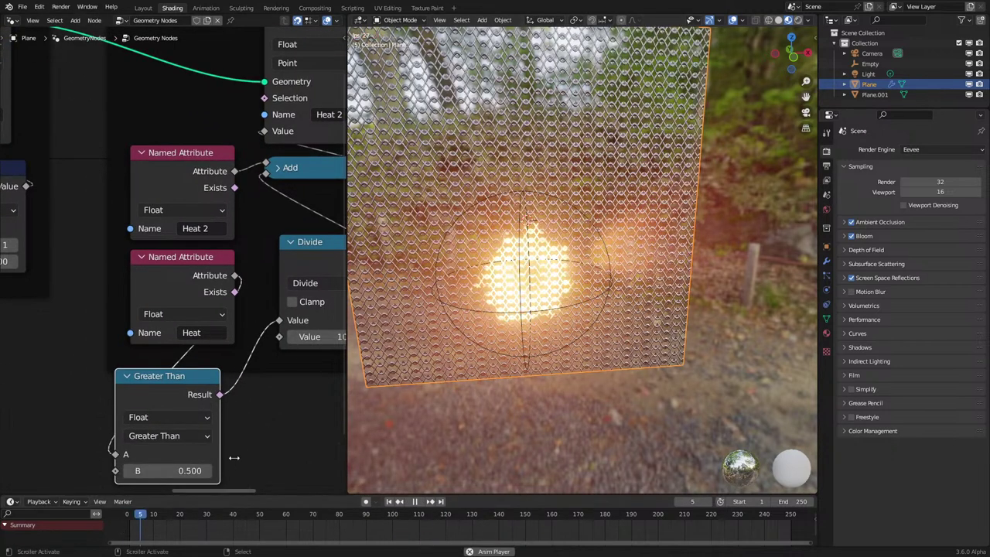
Select the empty and move it across the chainmail mesh while the simulation plays.
{"action": "left_click", "coordinate": [526, 317]}
{"action": "key", "text": "g"}
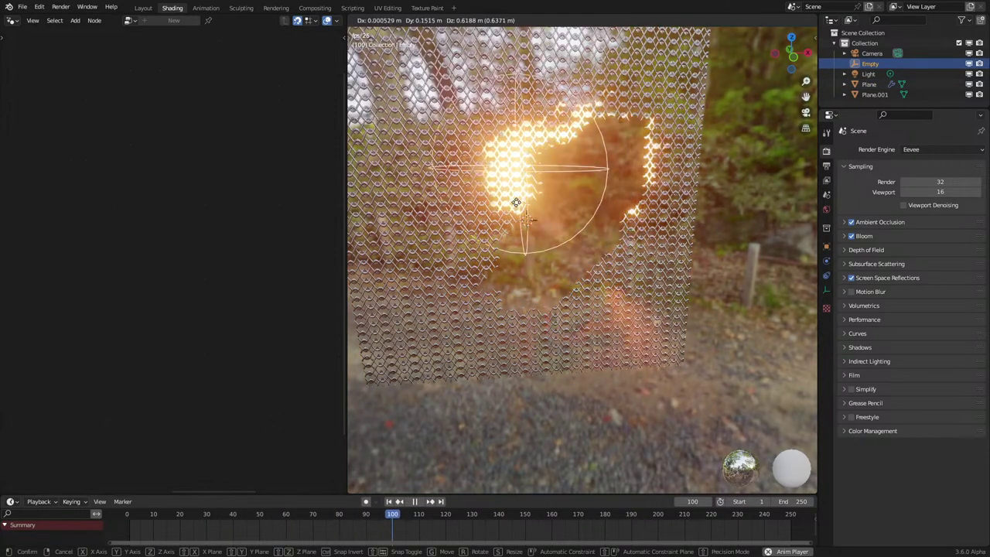
{"action": "left_click", "coordinate": [486, 146]}
{"action": "middle_click_drag", "start_coordinate": [486, 146], "coordinate": [562, 214]}
{"action": "key", "text": "g"}
{"action": "right_click", "coordinate": [569, 194]}
Clear the empty's location and move it toward the left part of the mesh during playback.
{"action": "key", "text": "alt+g"}
{"action": "key", "text": "g"}
{"action": "left_click", "coordinate": [470, 226]}
{"action": "scroll", "coordinate": [476, 228], "scroll_direction": "down", "scroll_amount": 2}
{"action": "key", "text": "g"}
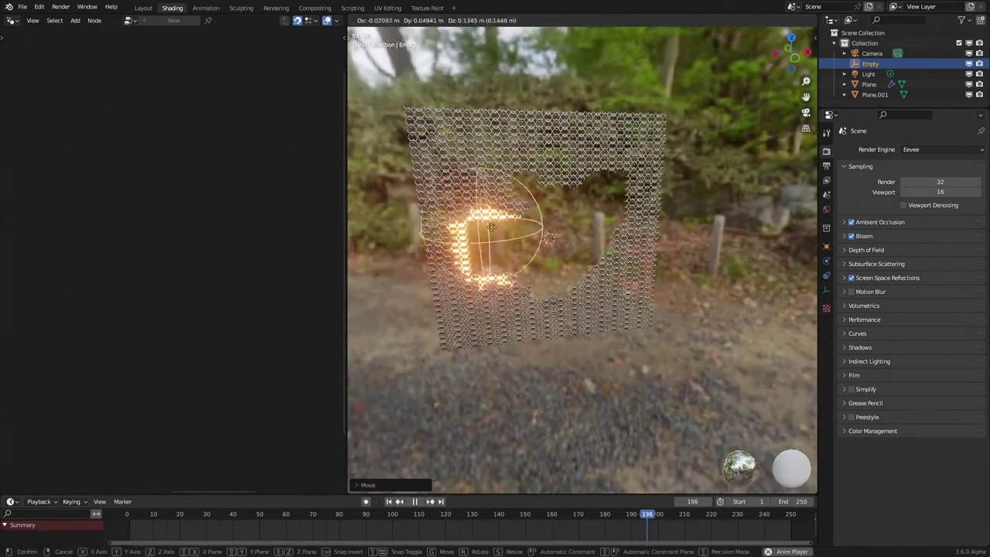
{"action": "right_click", "coordinate": [554, 261]}
Check the burning mesh in Rendered and Solid shading with nothing selected, and return to Material Preview.
{"action": "middle_click_drag", "start_coordinate": [558, 267], "coordinate": [550, 270]}
{"action": "key", "text": "z"}
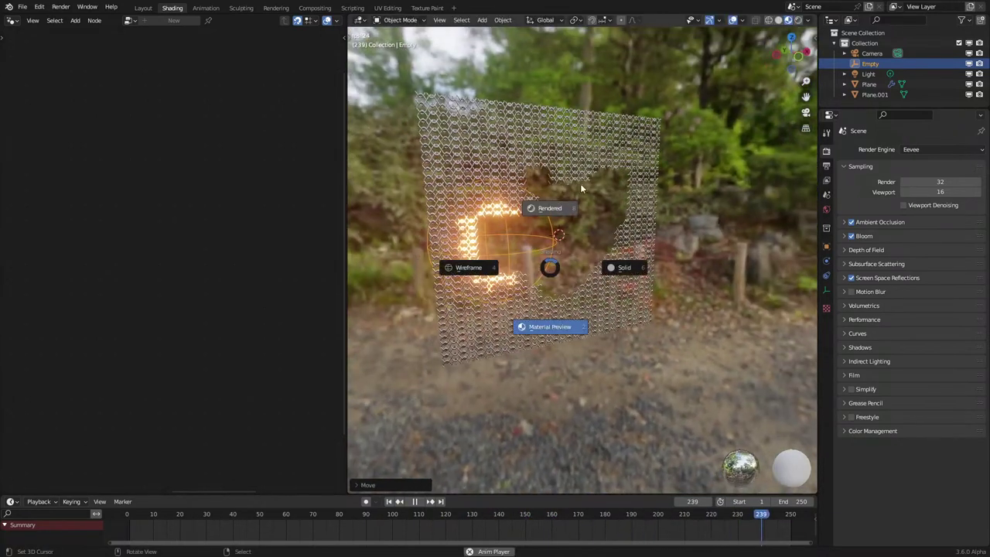
{"action": "left_click", "coordinate": [565, 212]}
{"action": "key", "text": "alt+a"}
{"action": "key", "text": "z"}
{"action": "left_click", "coordinate": [651, 272]}
{"action": "middle_click_drag", "start_coordinate": [619, 290], "coordinate": [590, 303]}
{"action": "key", "text": "z"}
{"action": "left_click", "coordinate": [584, 341]}
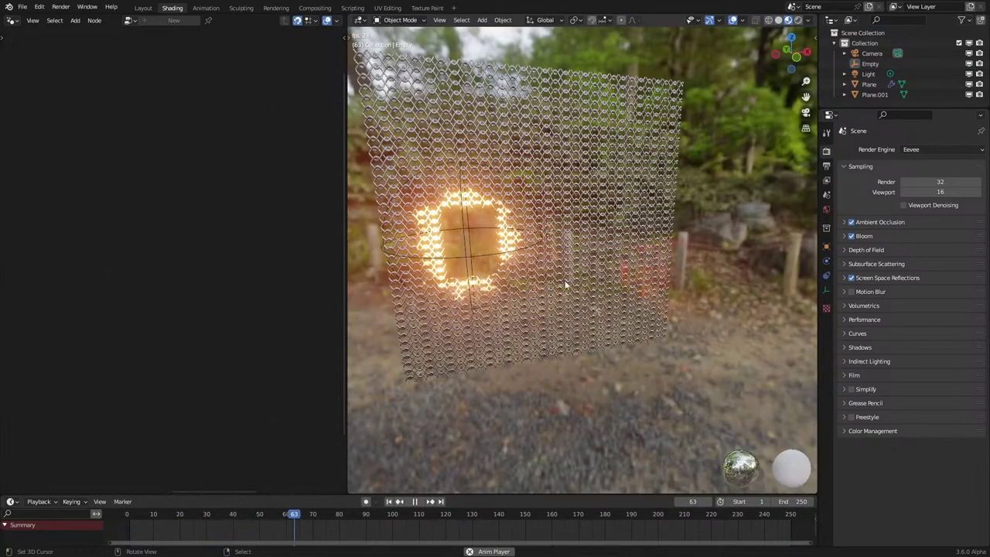
Move the empty across the mesh along the global X axis and upward along the global Z axis.
{"action": "left_click", "coordinate": [489, 254]}
{"action": "key", "text": "g"}
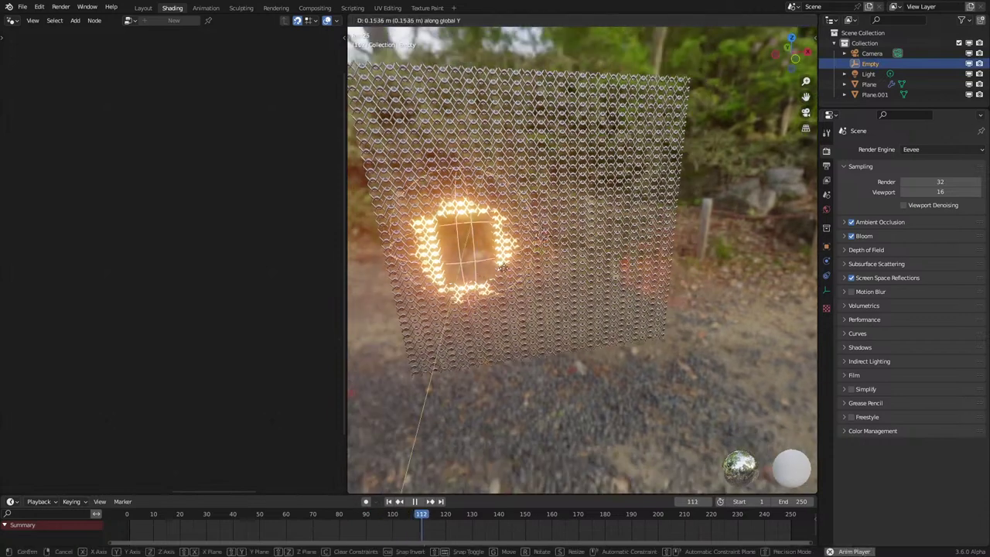
{"action": "key", "text": "x"}
{"action": "left_click", "coordinate": [634, 257]}
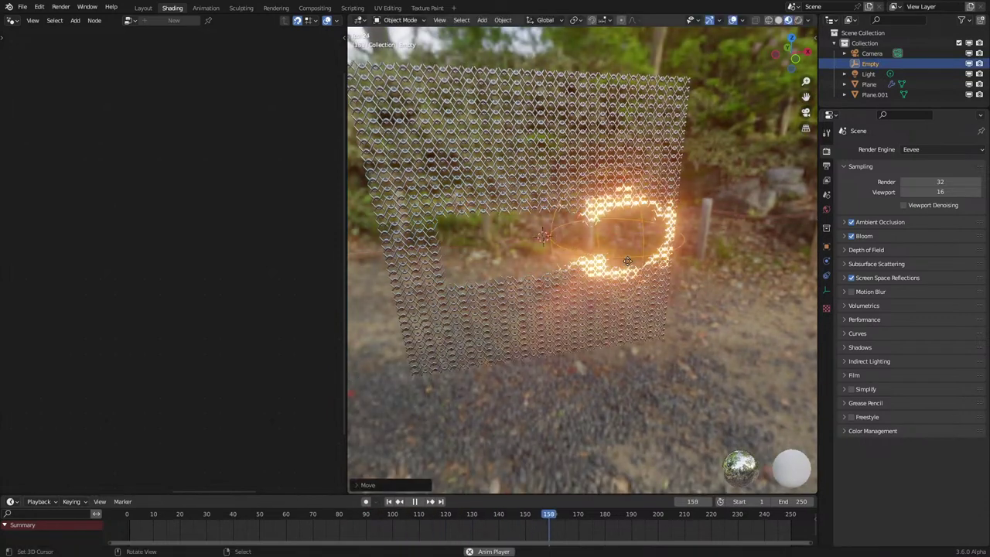
{"action": "key", "text": "g"}
{"action": "key", "text": "z"}
{"action": "left_click", "coordinate": [635, 188]}
Sweep the empty over the remaining mesh, freely and with the global Y axis locked, to test the burn.
{"action": "key", "text": "g"}
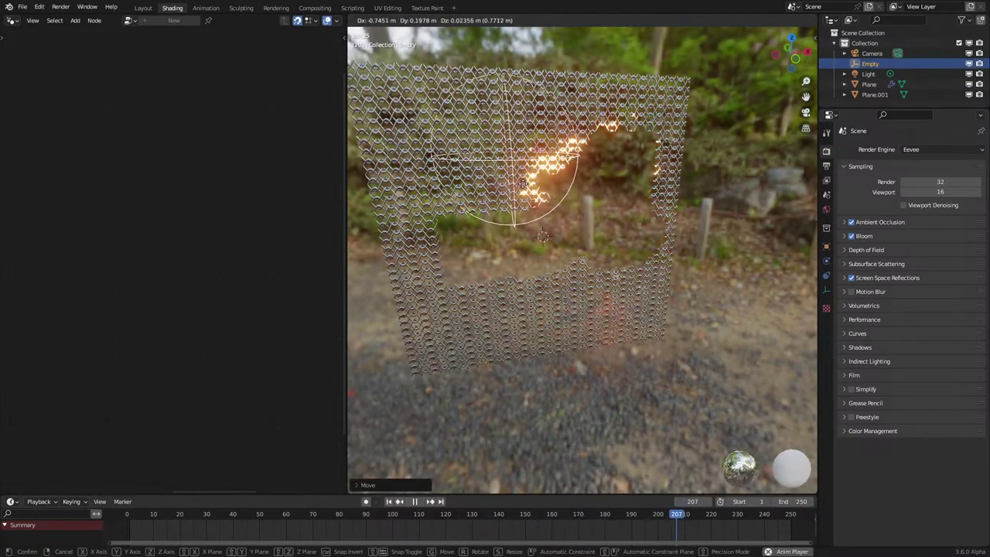
{"action": "right_click", "coordinate": [498, 205]}
{"action": "key", "text": "g"}
{"action": "key", "text": "shift+y"}
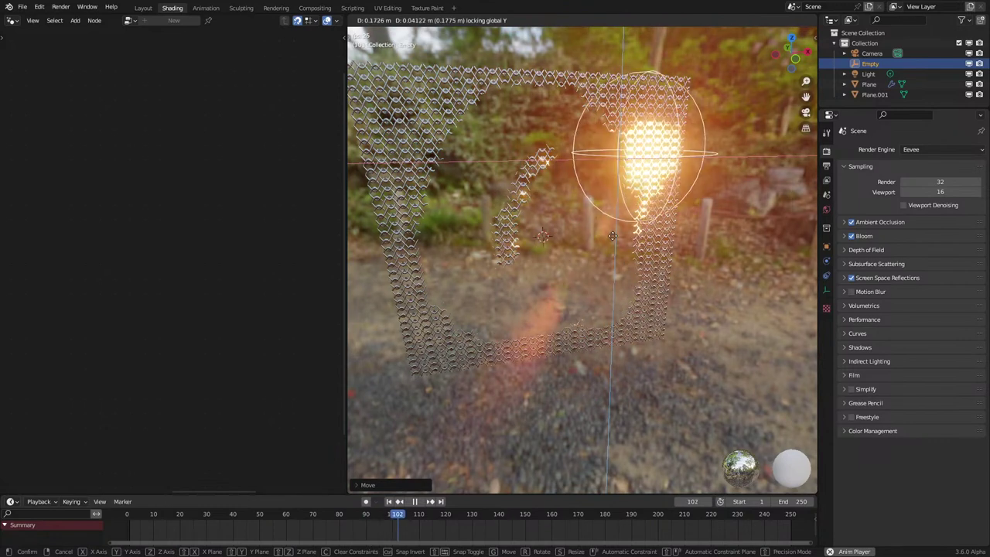
{"action": "right_click", "coordinate": [508, 279]}
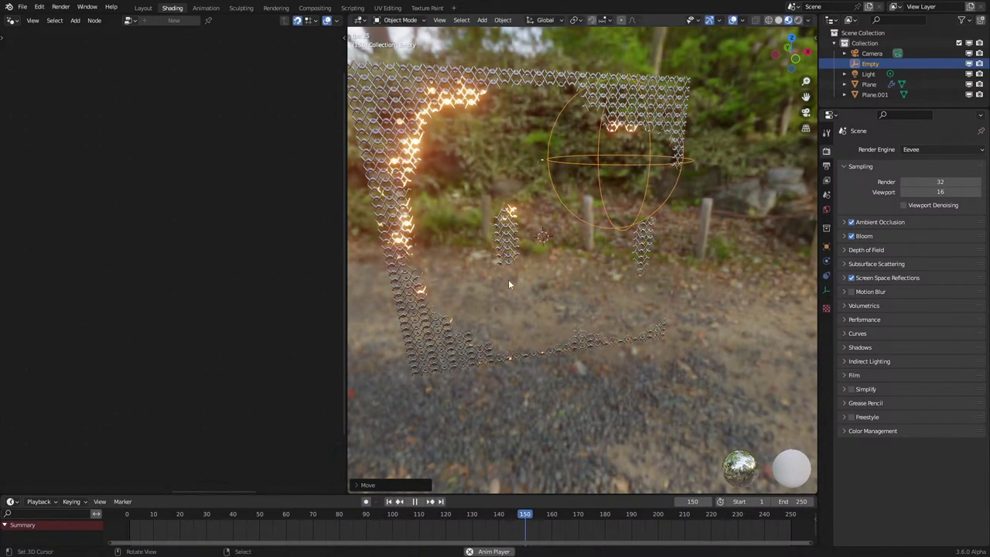
Stop playback, select the chainmail plane, and add a Map Range node between the Heat attribute and the Add node.
{"action": "key", "text": "space"}
{"action": "left_click", "coordinate": [519, 242]}
{"action": "left_click_drag", "start_coordinate": [235, 276], "coordinate": [270, 349]}
{"action": "key", "text": "Return"}
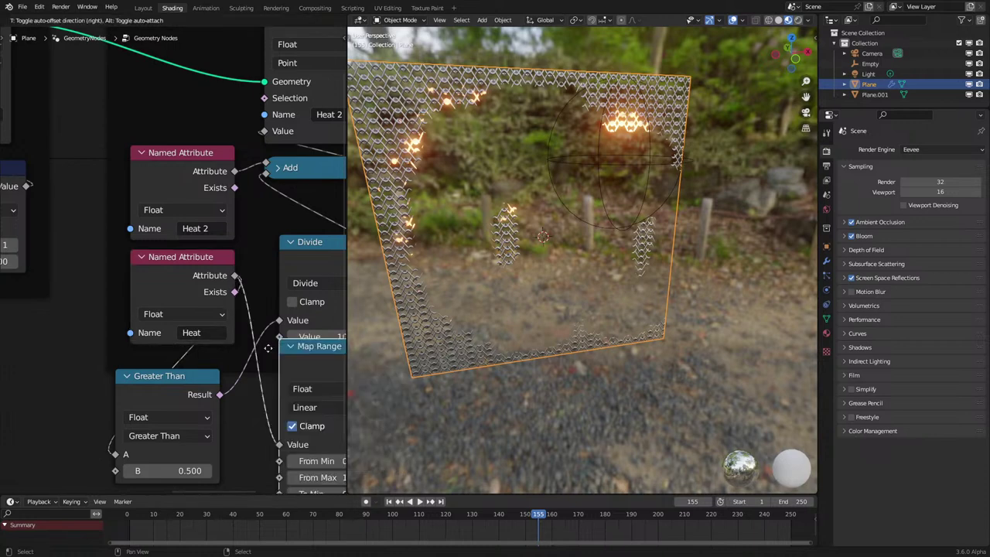
{"action": "middle_click_drag", "start_coordinate": [269, 352], "coordinate": [190, 340]}
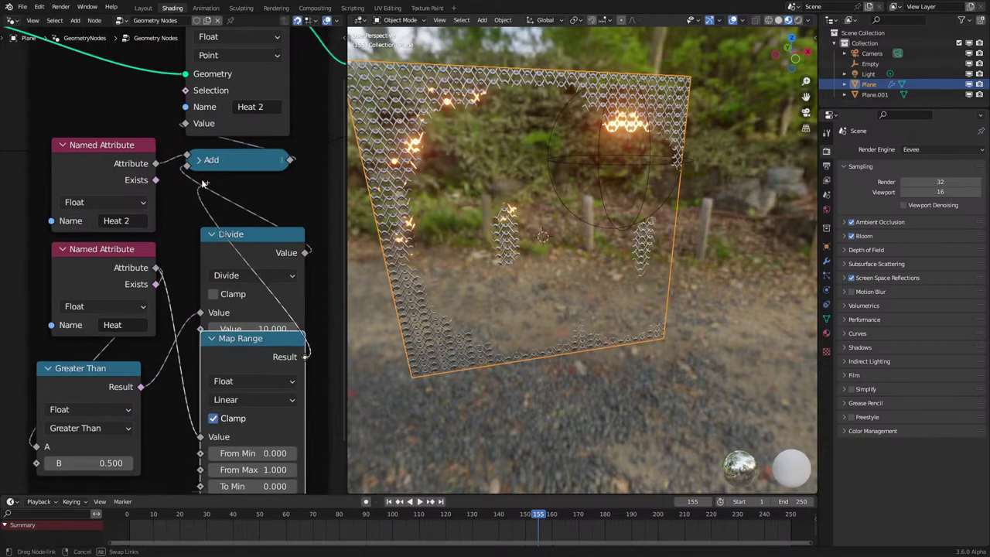
Delete the Divide and Greater Than nodes and place the Map Range node beside the Heat attribute.
{"action": "left_click", "coordinate": [220, 243]}
{"action": "key", "text": "x"}
{"action": "left_click", "coordinate": [124, 373]}
{"action": "key", "text": "x"}
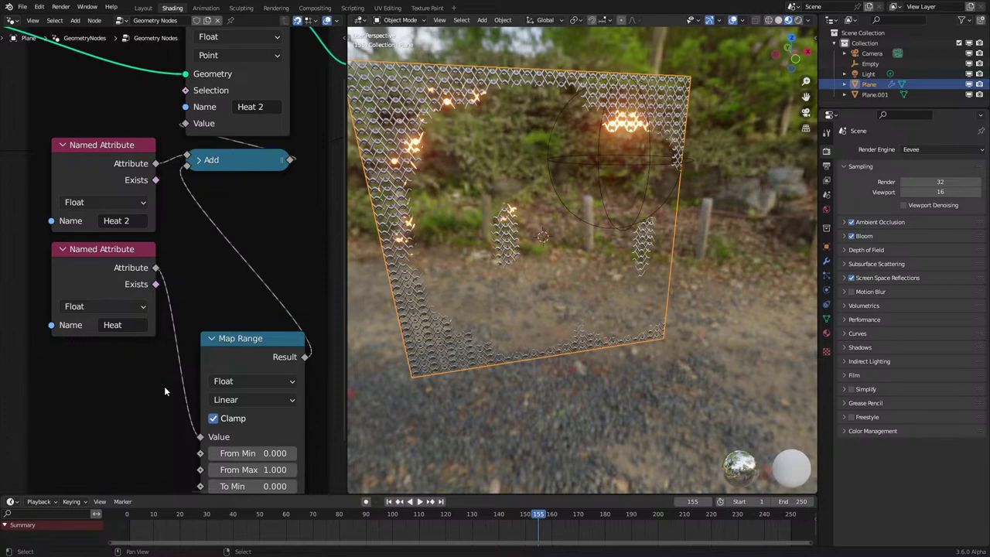
{"action": "left_click_drag", "start_coordinate": [249, 354], "coordinate": [234, 219]}
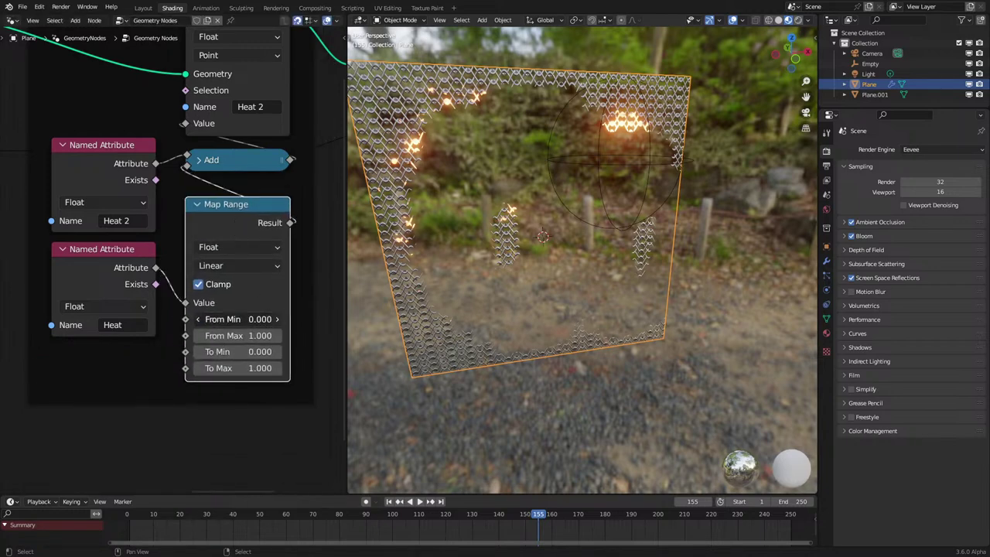
Set the Map Range's From Min to 0.200 and To Max to 0.100, and test by sweeping the empty across the mesh.
{"action": "key", "text": "space"}
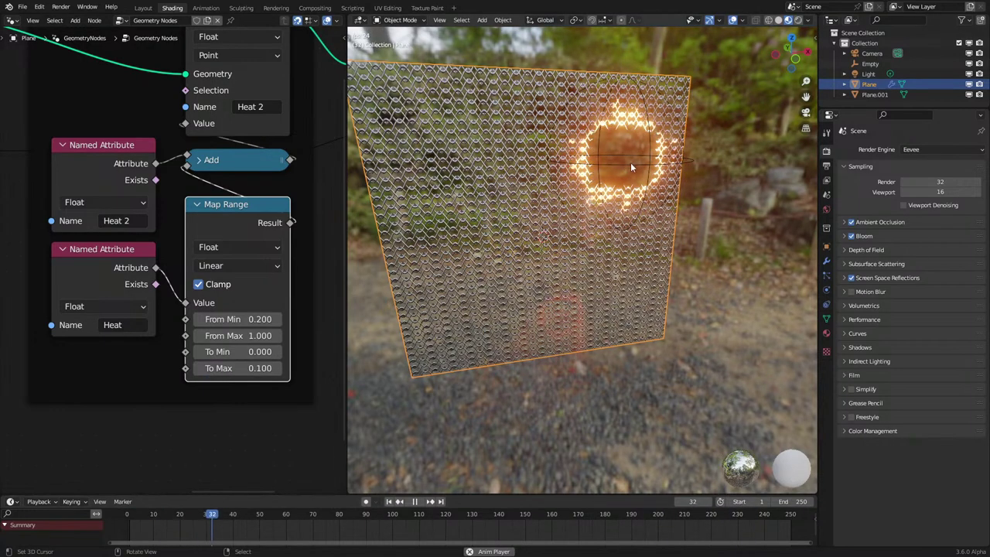
{"action": "left_click", "coordinate": [630, 163]}
{"action": "key", "text": "g"}
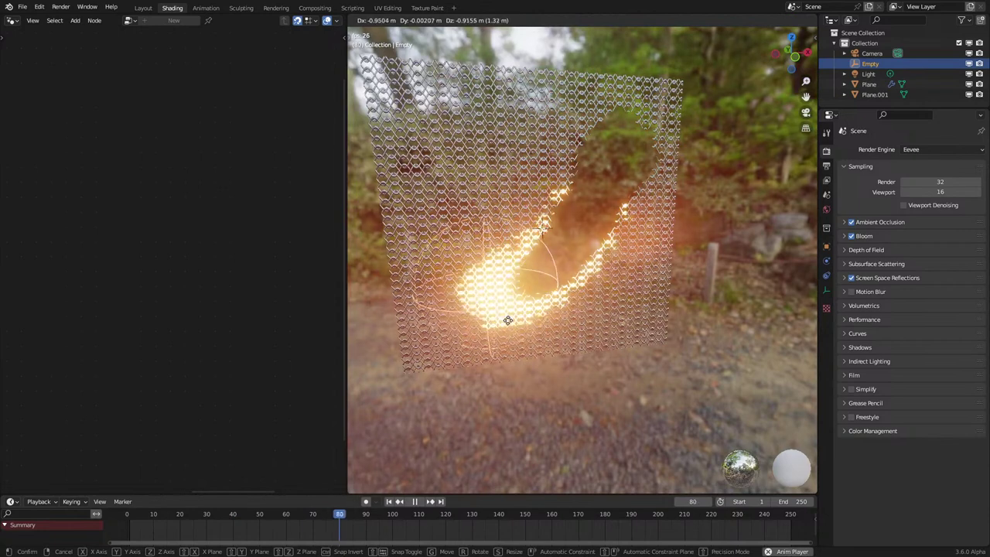
{"action": "right_click", "coordinate": [514, 213]}
{"action": "key", "text": "space"}
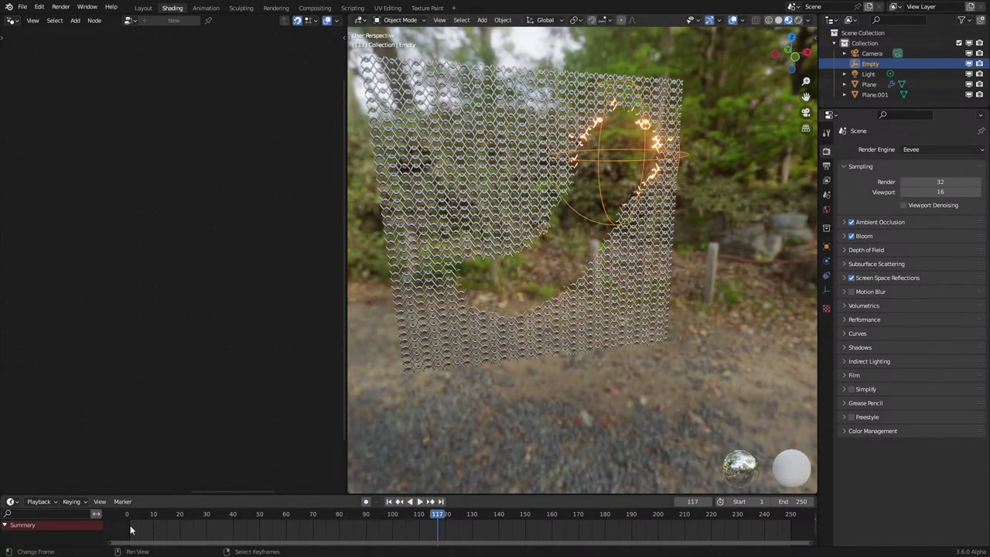
Play the simulation from the start to frame 13 and show the chainmail plane's material in the Shader Editor.
{"action": "left_click", "coordinate": [130, 527]}
{"action": "key", "text": "space"}
{"action": "key", "text": "space"}
{"action": "middle_click_drag", "start_coordinate": [672, 206], "coordinate": [647, 216]}
{"action": "left_click", "coordinate": [663, 240]}
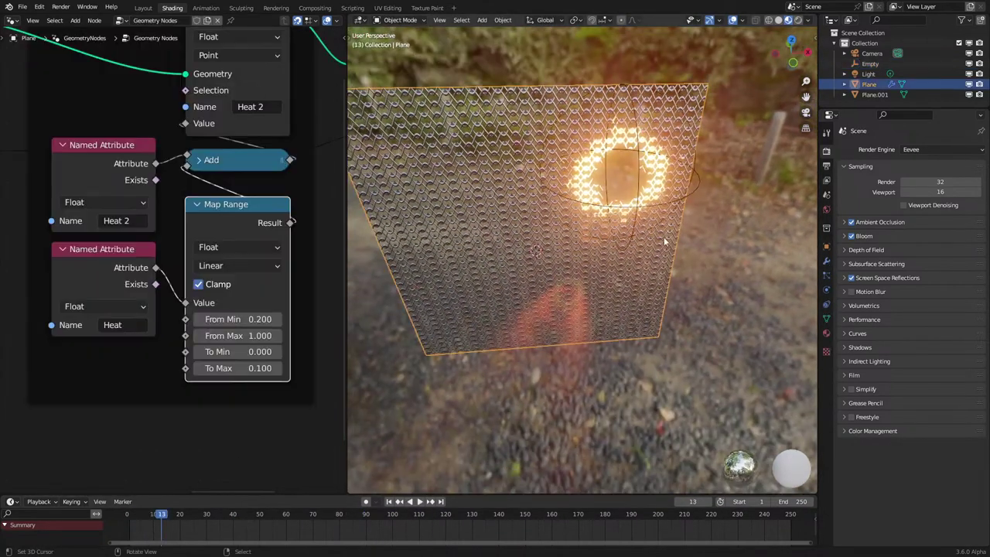
{"action": "left_click", "coordinate": [12, 24]}
{"action": "left_click", "coordinate": [45, 119]}
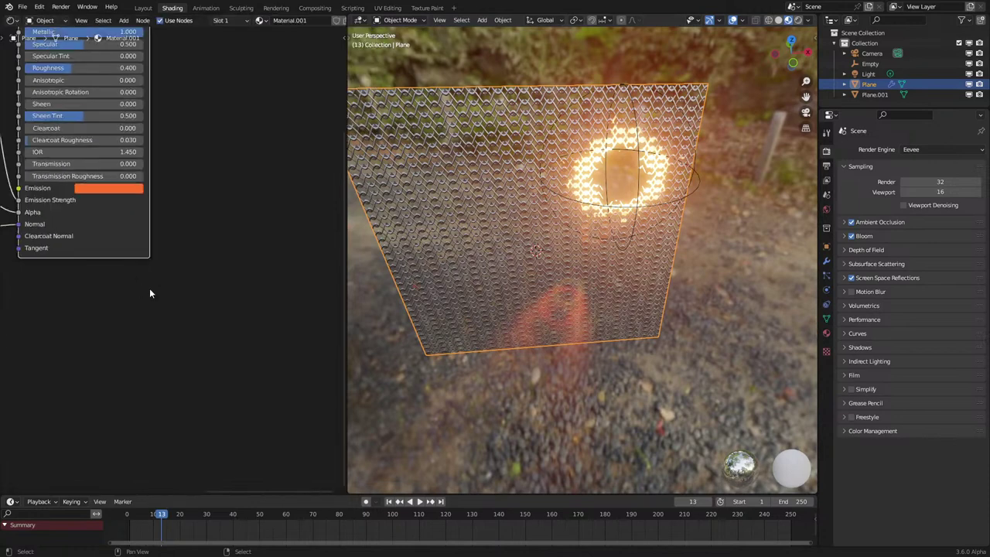
Insert a Math node set to Power between the Linear Light and Map Range nodes.
{"action": "scroll", "coordinate": [131, 263], "scroll_direction": "down", "scroll_amount": 1}
{"action": "middle_click_drag", "start_coordinate": [88, 205], "coordinate": [299, 314]}
{"action": "scroll", "coordinate": [156, 254], "scroll_direction": "up", "scroll_amount": 4}
{"action": "middle_click_drag", "start_coordinate": [150, 159], "coordinate": [235, 220]}
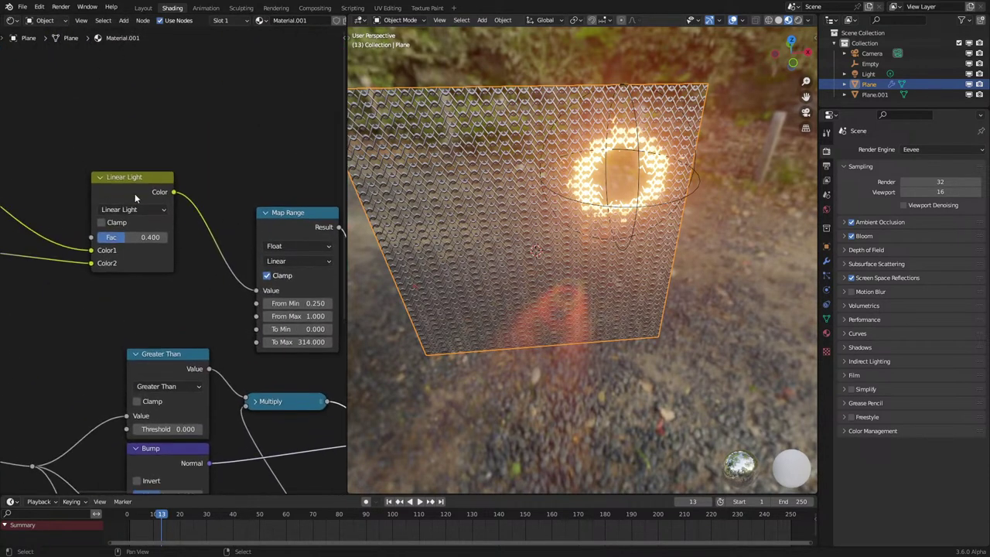
{"action": "scroll", "coordinate": [171, 207], "scroll_direction": "down", "scroll_amount": 4}
{"action": "left_click_drag", "start_coordinate": [161, 202], "coordinate": [102, 188]}
{"action": "scroll", "coordinate": [166, 232], "scroll_direction": "up", "scroll_amount": 6}
{"action": "key", "text": "q"}
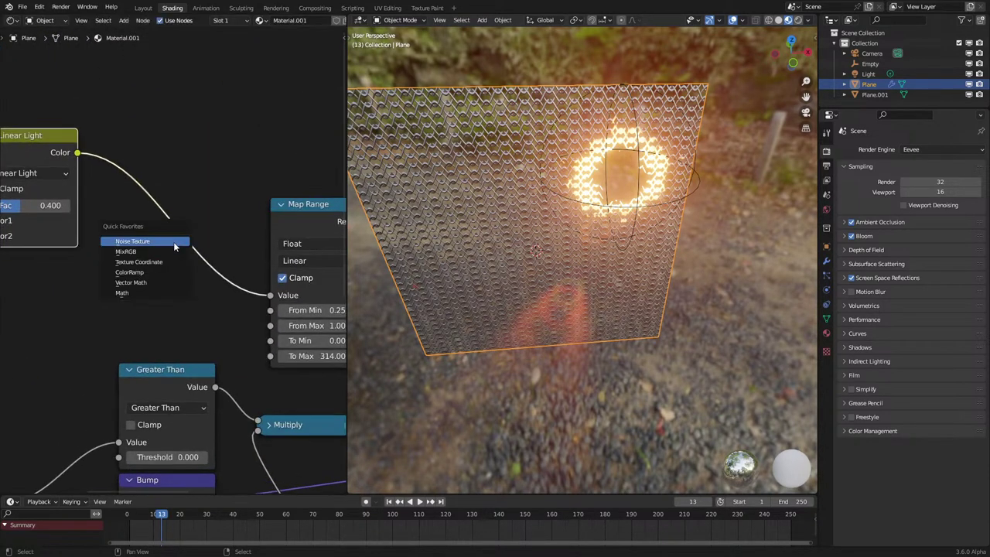
{"action": "left_click", "coordinate": [143, 293]}
{"action": "left_click", "coordinate": [141, 219]}
{"action": "left_click", "coordinate": [172, 245]}
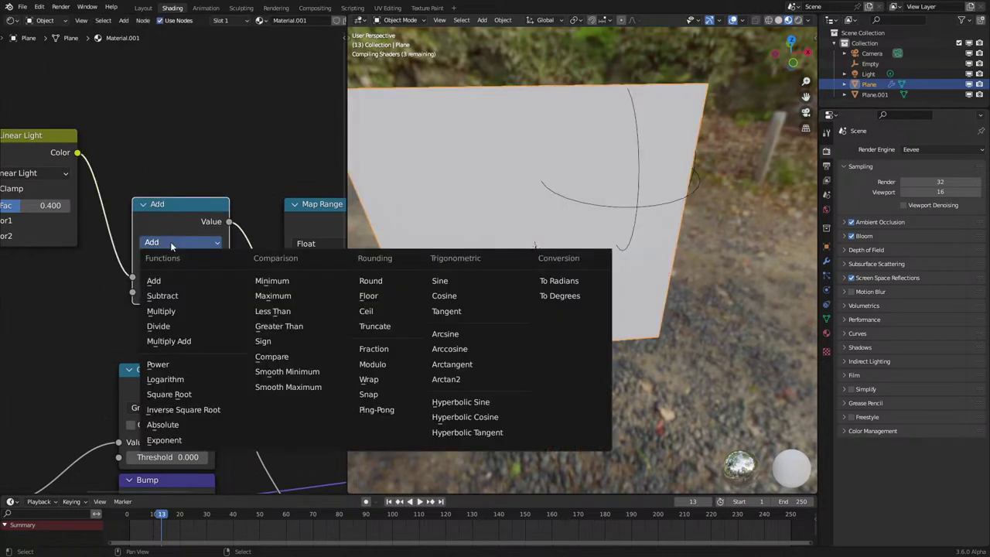
{"action": "left_click", "coordinate": [158, 364]}
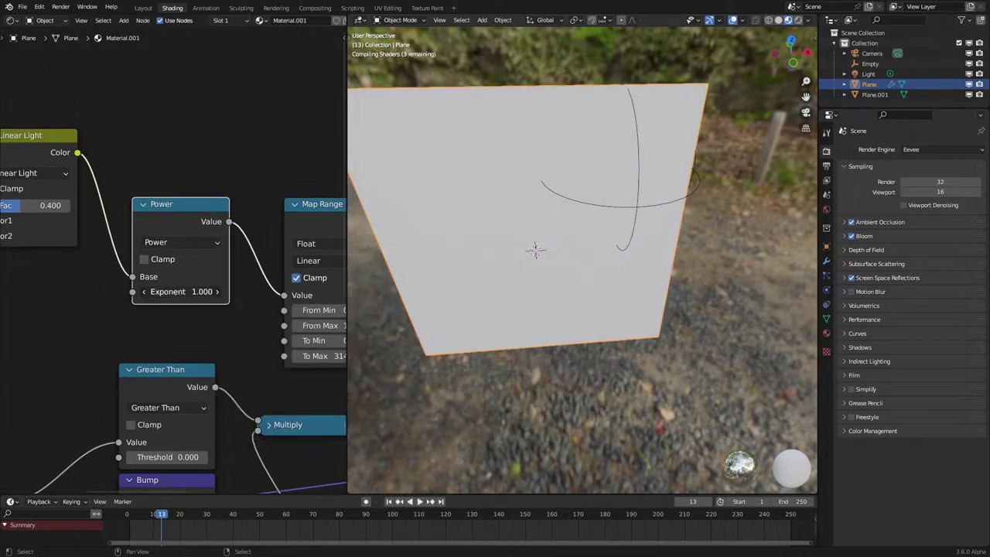
Set the Power exponent to 7.000 and the Map Range's From Min to 0.030, and try an exponent of 13.300.
{"action": "left_click_drag", "start_coordinate": [181, 292], "coordinate": [197, 291], "text": "ctrl"}
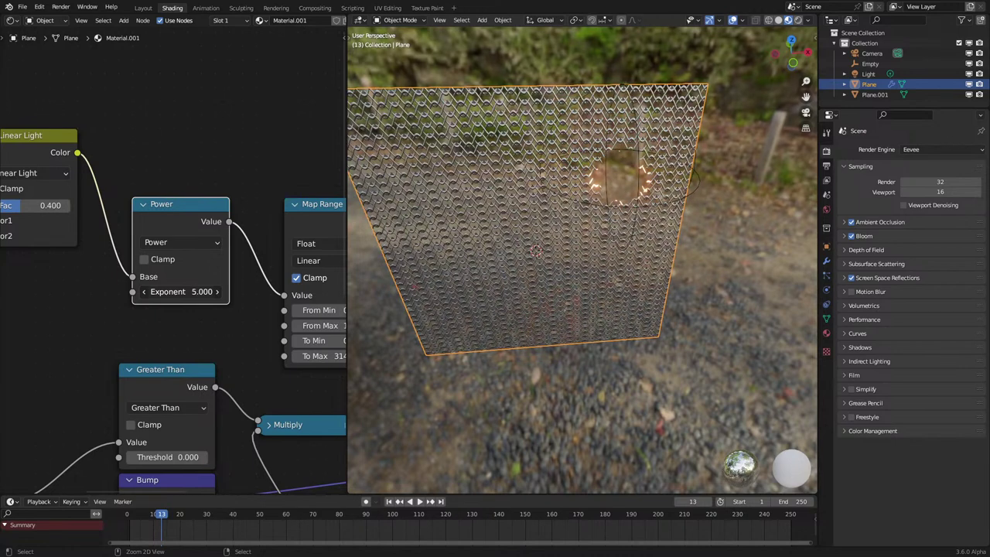
{"action": "middle_click_drag", "start_coordinate": [316, 310], "coordinate": [290, 315]}
{"action": "mouse_move", "coordinate": [291, 314]}
{"action": "left_mouse_down", "text": "shift"}
{"action": "mouse_move", "coordinate": [310, 315]}
{"action": "mouse_move", "coordinate": [288, 315]}
{"action": "mouse_move", "coordinate": [298, 315]}
{"action": "left_mouse_up", "text": "shift"}
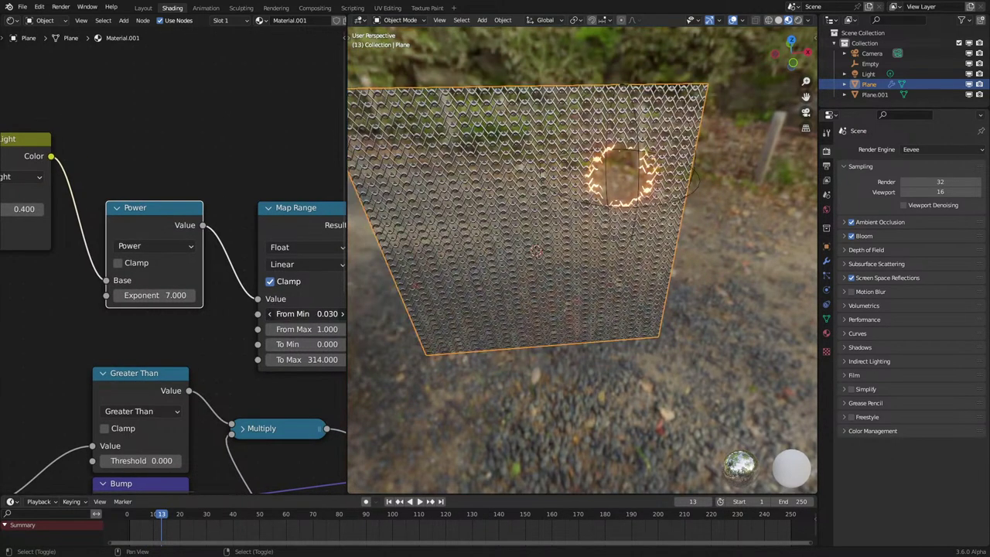
{"action": "scroll", "coordinate": [592, 221], "scroll_direction": "up", "scroll_amount": 4}
{"action": "left_click_drag", "start_coordinate": [166, 292], "coordinate": [201, 292]}
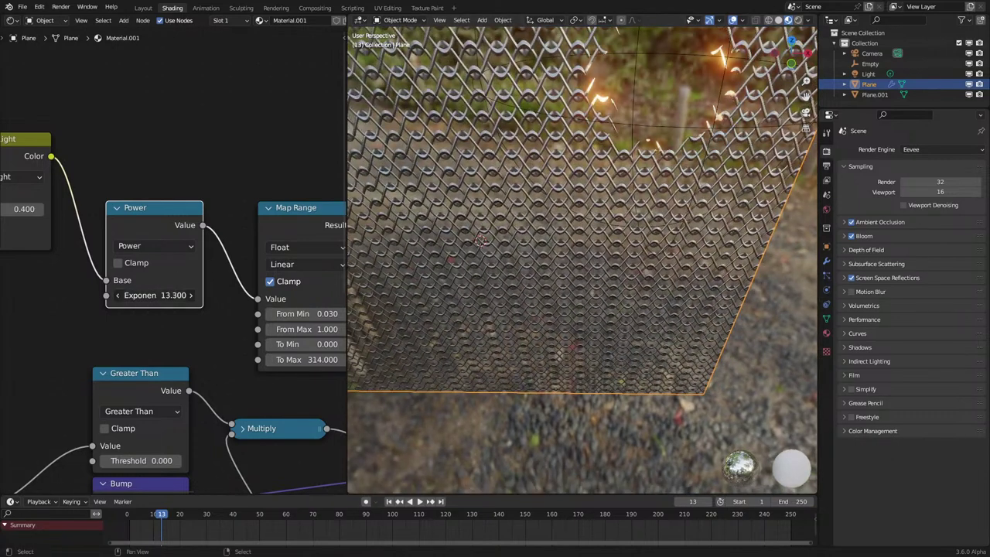
{"action": "right_click", "coordinate": [166, 293]}
Set the Map Range's From Min to 0.000 and From Max to 0.310, and the Power exponent to 13.400.
{"action": "left_click", "coordinate": [309, 311]}
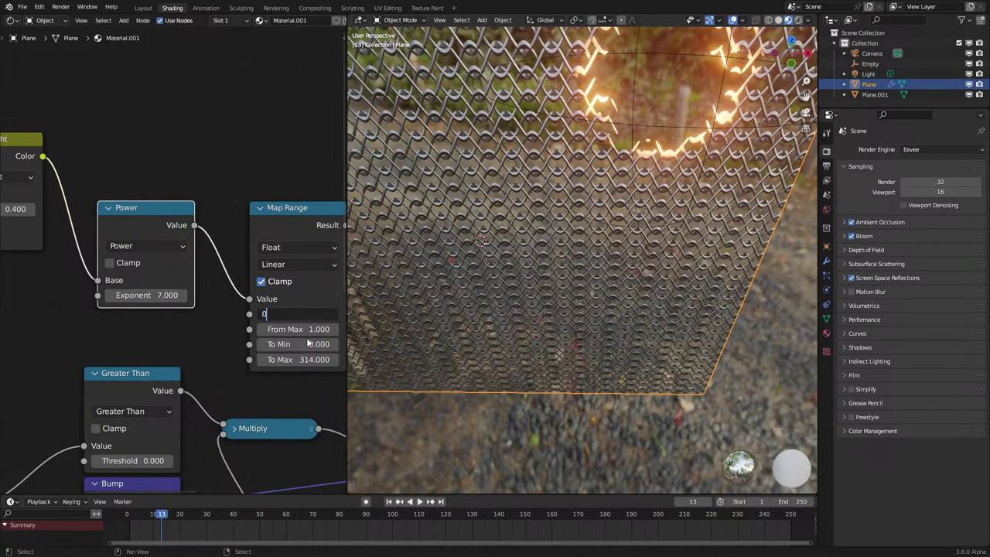
{"action": "key", "text": "Return"}
{"action": "left_click_drag", "start_coordinate": [321, 330], "coordinate": [292, 319], "text": "shift"}
{"action": "mouse_move", "coordinate": [148, 296]}
{"action": "left_mouse_down"}
{"action": "mouse_move", "coordinate": [203, 295]}
{"action": "mouse_move", "coordinate": [106, 296]}
{"action": "mouse_move", "coordinate": [161, 295]}
{"action": "left_mouse_up"}
{"action": "middle_click_drag", "start_coordinate": [644, 280], "coordinate": [637, 234]}
{"action": "scroll", "coordinate": [473, 259], "scroll_direction": "up", "scroll_amount": 2}
{"action": "mouse_move", "coordinate": [143, 294]}
{"action": "left_mouse_down"}
{"action": "mouse_move", "coordinate": [193, 295]}
{"action": "mouse_move", "coordinate": [152, 295]}
{"action": "left_mouse_up"}
{"action": "scroll", "coordinate": [553, 270], "scroll_direction": "down", "scroll_amount": 6}
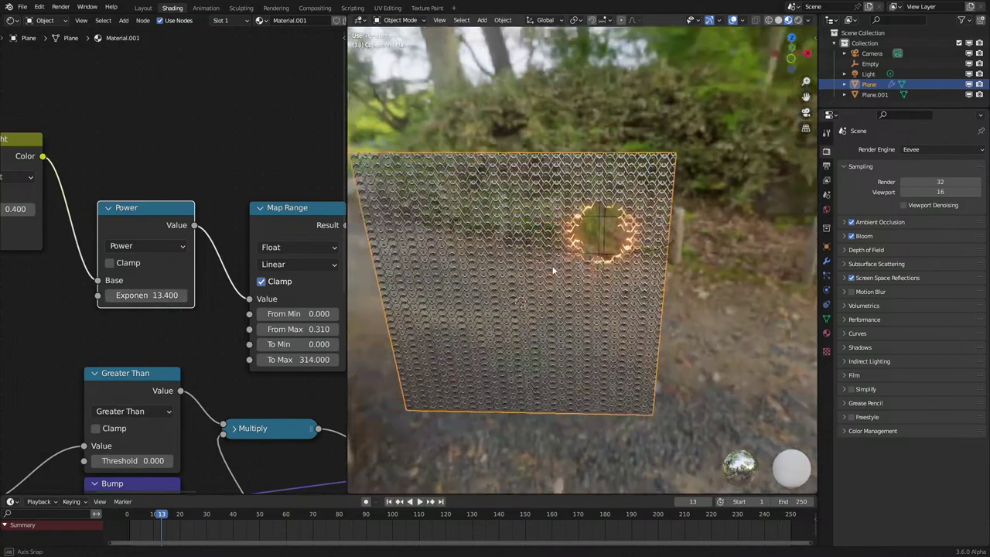
Replay the simulation, clear the empty's location, and move it around the mesh with the global Y axis locked.
{"action": "middle_click_drag", "start_coordinate": [552, 270], "coordinate": [605, 255]}
{"action": "key", "text": "space"}
{"action": "left_click", "coordinate": [608, 240]}
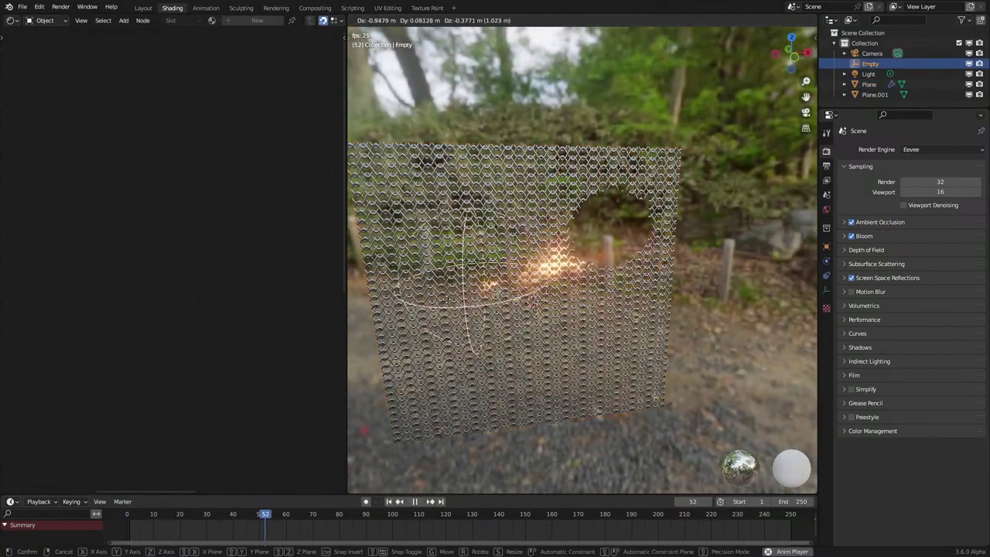
{"action": "key", "text": "alt+g"}
{"action": "key", "text": "g"}
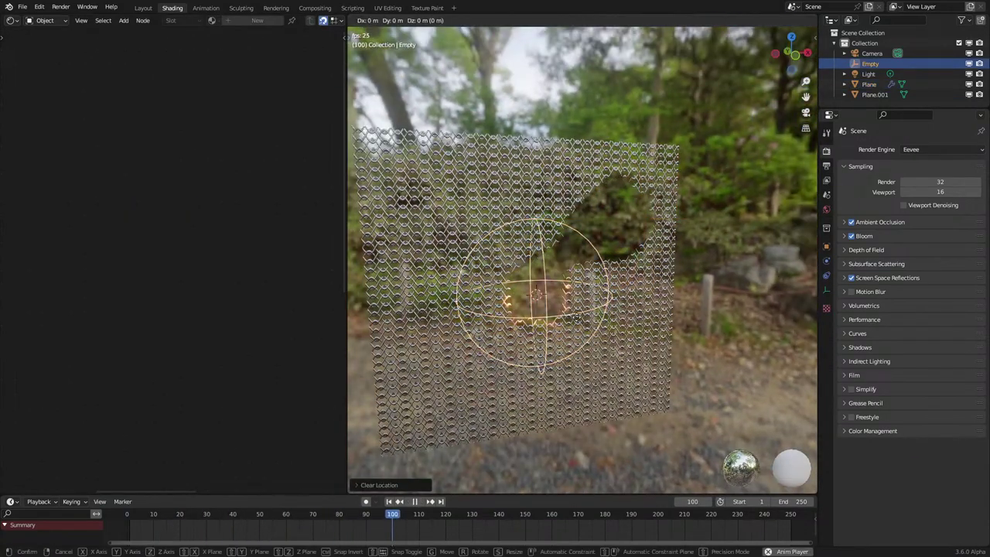
{"action": "key", "text": "shift+y"}
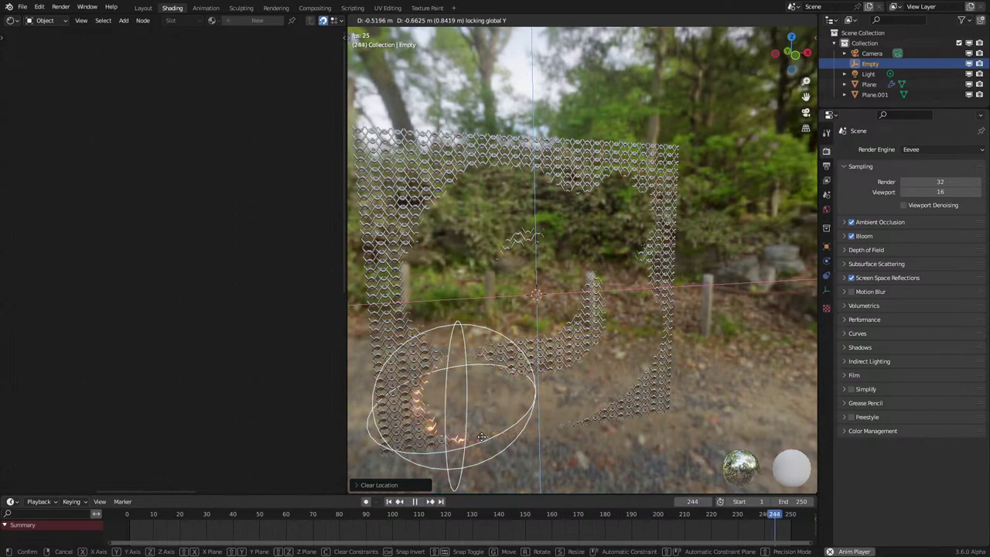
{"action": "left_click", "coordinate": [555, 265]}
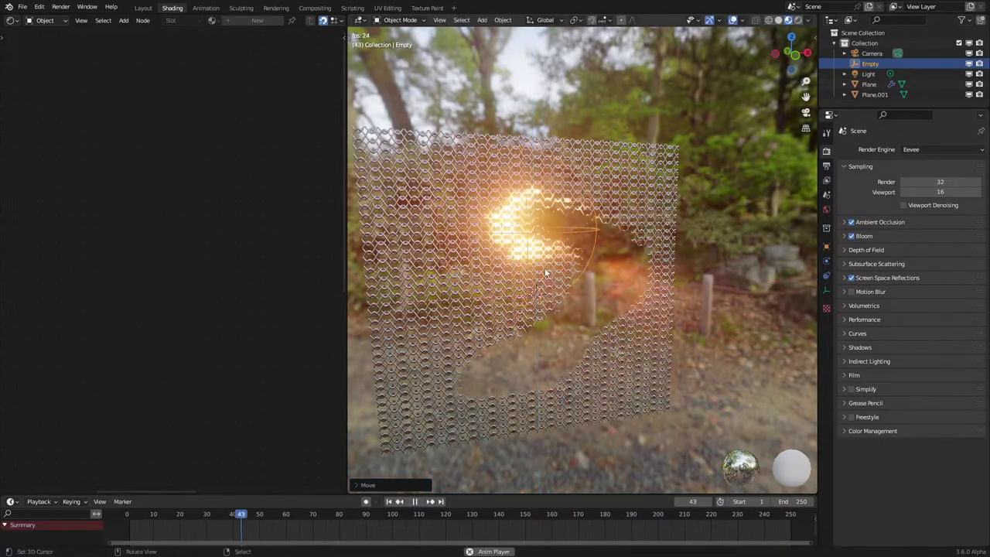
{"action": "key", "text": "space"}
Set the plane material's Power exponent to 5.000 and try a Map Range From Min of 0.100 during playback before restoring 0.000.
{"action": "right_click", "coordinate": [506, 349]}
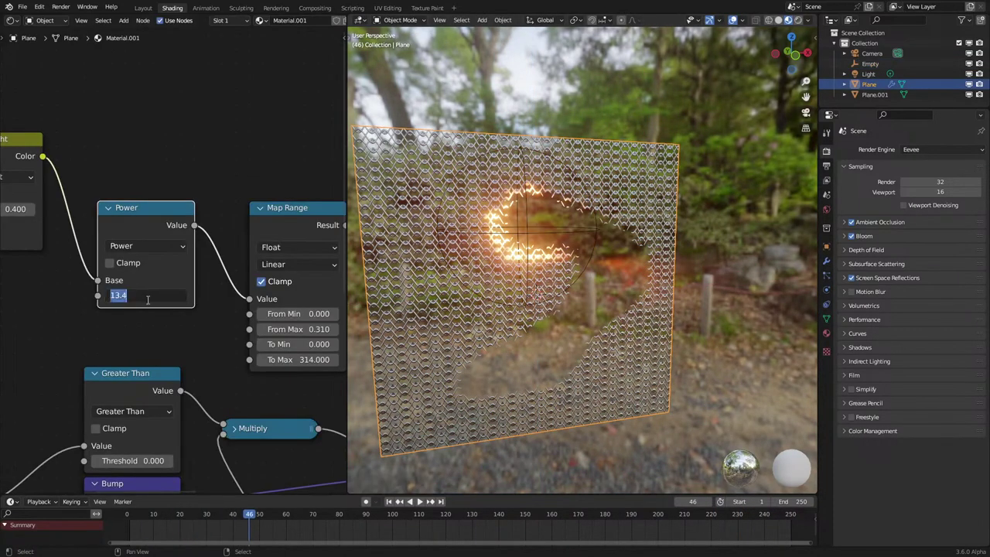
{"action": "type", "text": "5"}
{"action": "key", "text": "Return"}
{"action": "key", "text": "space"}
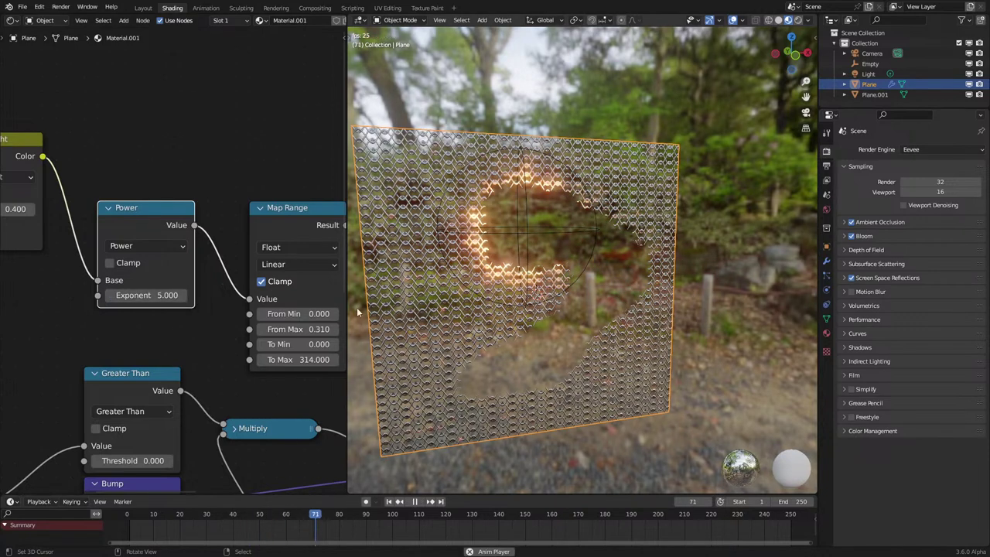
{"action": "left_click", "coordinate": [335, 314]}
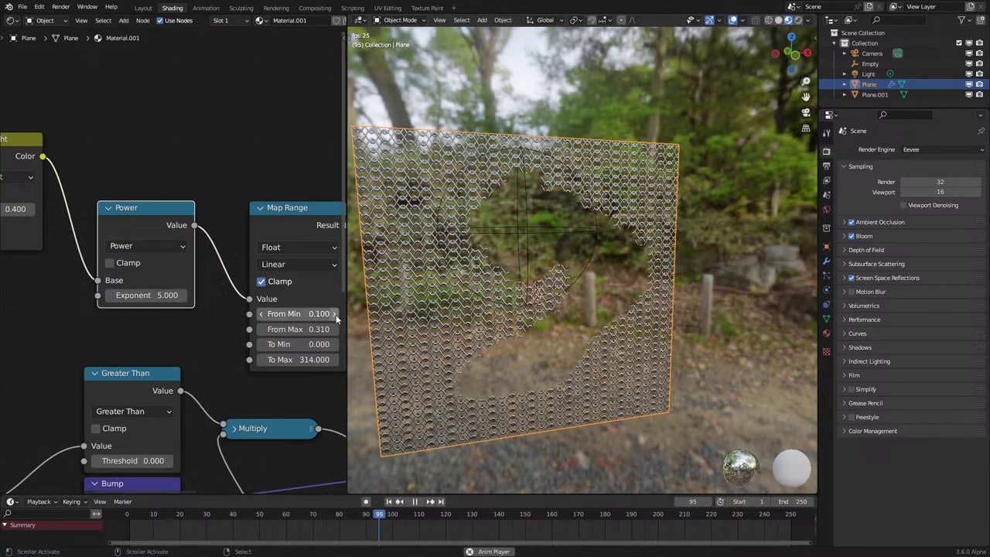
{"action": "left_click", "coordinate": [261, 314]}
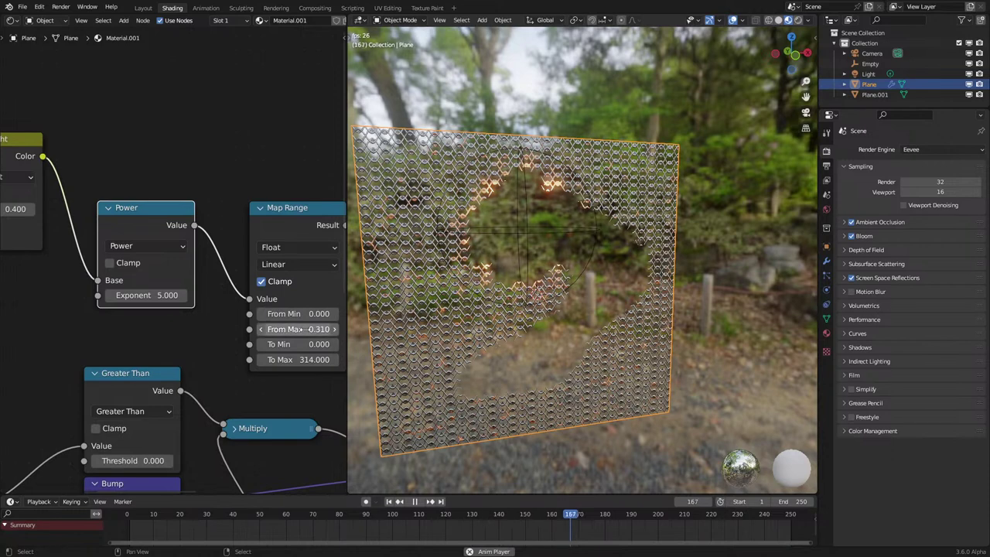
Try removing the Power node by linking Linear Light directly to the Map Range, with From Min 0.100 and other From Max values.
{"action": "key", "text": "space"}
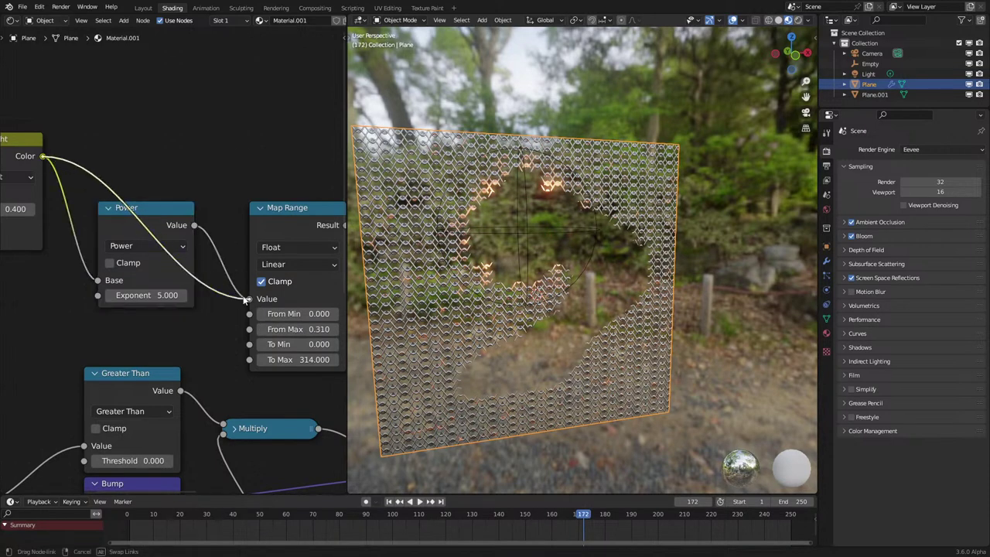
{"action": "left_click_drag", "start_coordinate": [244, 297], "coordinate": [244, 297]}
{"action": "left_click", "coordinate": [155, 216]}
{"action": "key", "text": "x"}
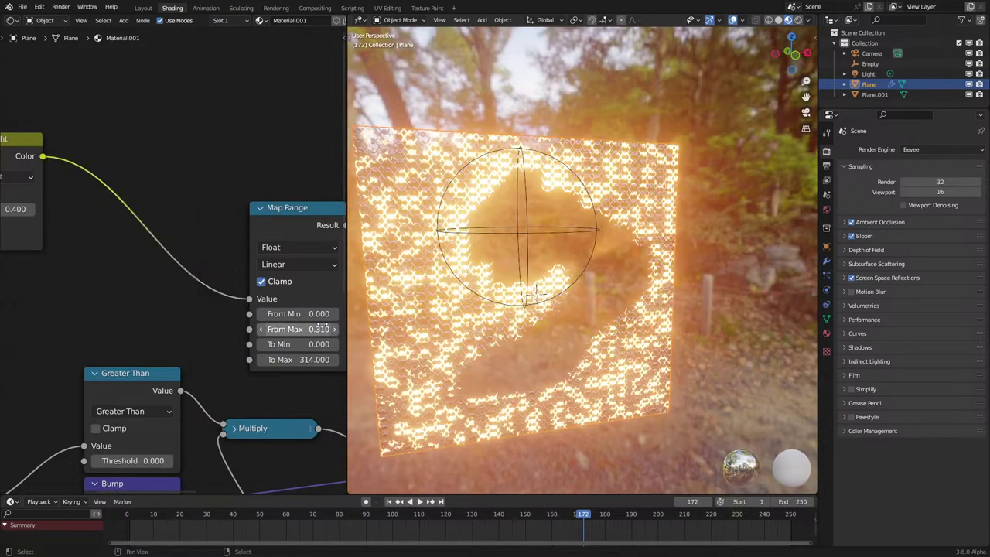
{"action": "left_click", "coordinate": [346, 321]}
{"action": "left_click", "coordinate": [335, 315]}
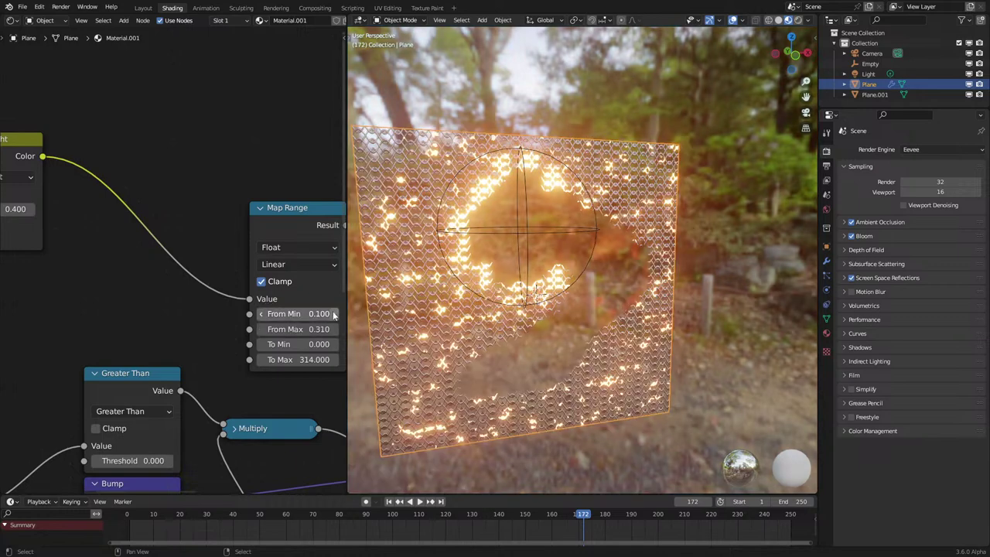
{"action": "left_click", "coordinate": [334, 315]}
{"action": "left_click_drag", "start_coordinate": [311, 325], "coordinate": [350, 325]}
{"action": "right_click", "coordinate": [311, 325]}
Undo the Map Range changes, the Power node's deletion and the direct Linear Light link.
{"action": "key", "text": "ctrl+z"}
{"action": "key", "text": "ctrl+z"}
{"action": "key", "text": "ctrl+z"}
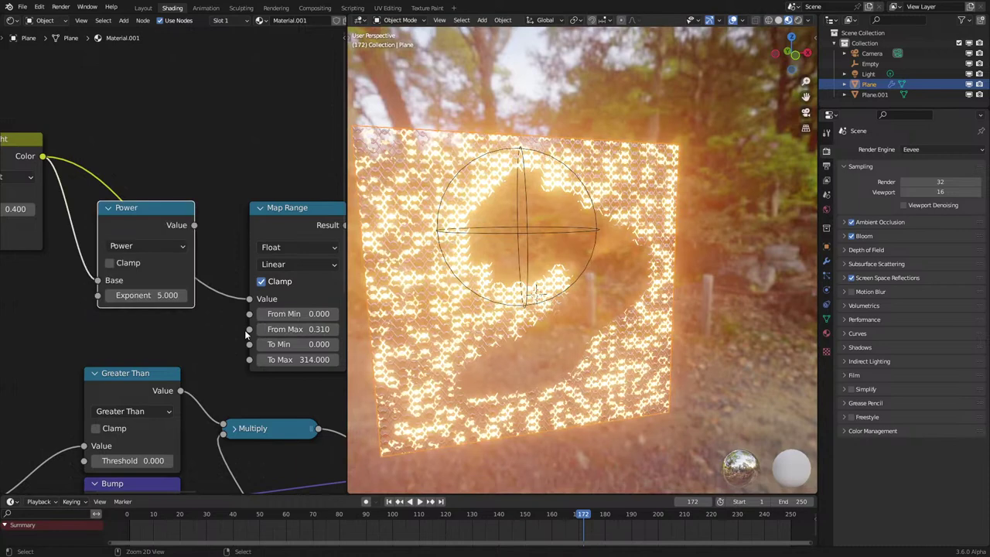
{"action": "key", "text": "ctrl+z"}
Set the material Map Range's From Min to 0.100 and replay the simulation from frame 1.
{"action": "scroll", "coordinate": [406, 292], "scroll_direction": "up", "scroll_amount": 1}
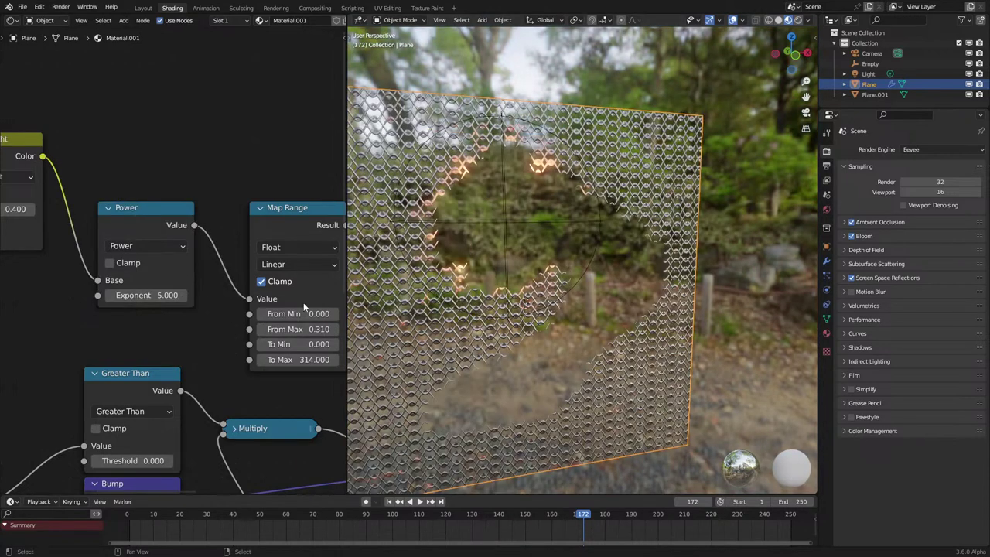
{"action": "left_click", "coordinate": [334, 314]}
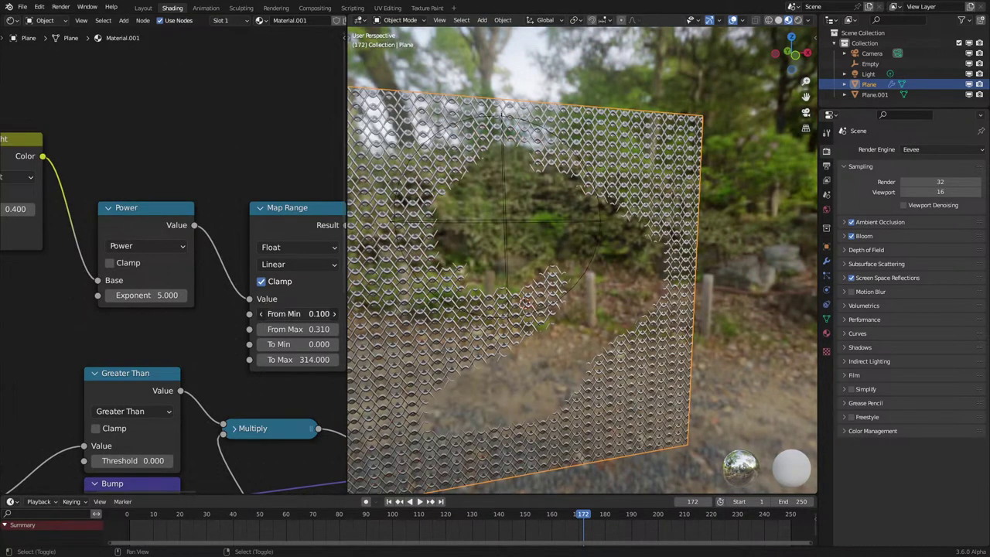
{"action": "middle_click_drag", "start_coordinate": [249, 393], "coordinate": [209, 282]}
{"action": "scroll", "coordinate": [209, 281], "scroll_direction": "down", "scroll_amount": 7}
{"action": "left_click", "coordinate": [130, 533]}
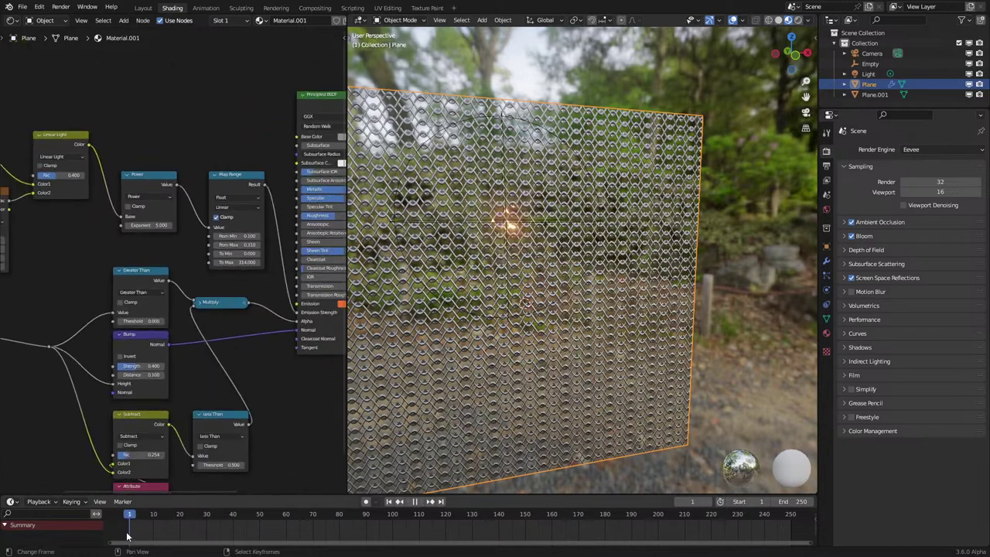
{"action": "key", "text": "space"}
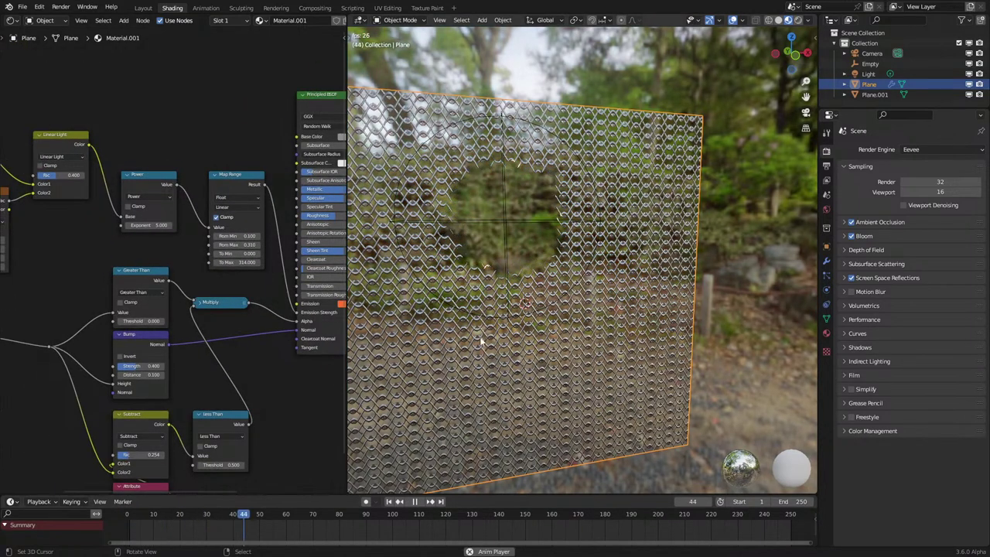
{"action": "middle_click_drag", "start_coordinate": [481, 341], "coordinate": [483, 352]}
{"action": "key", "text": "space"}
Set the Less Than node's Threshold to 0.670 in the plane's material.
{"action": "middle_click_drag", "start_coordinate": [169, 361], "coordinate": [179, 243]}
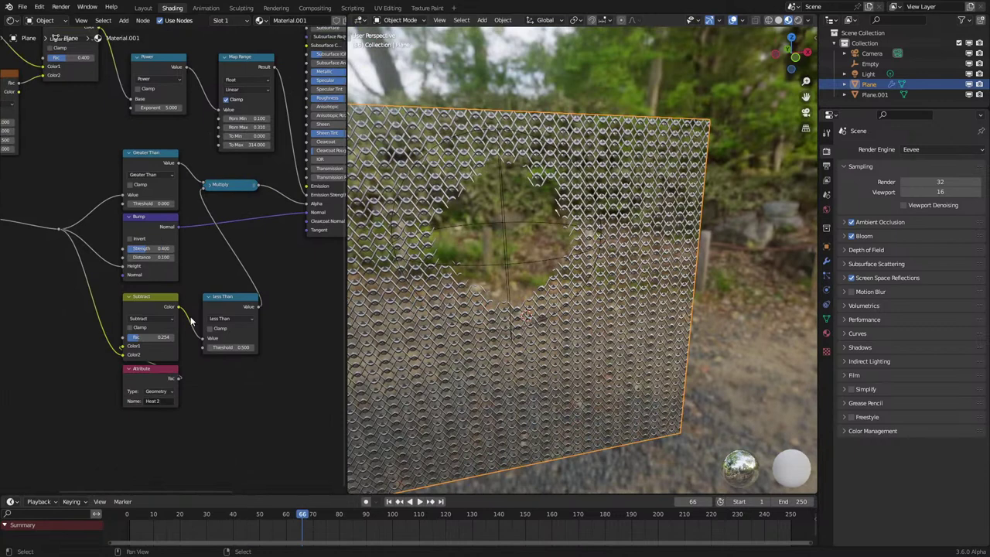
{"action": "scroll", "coordinate": [170, 279], "scroll_direction": "up", "scroll_amount": 2}
{"action": "scroll", "coordinate": [22, 34], "scroll_direction": "up", "scroll_amount": 1}
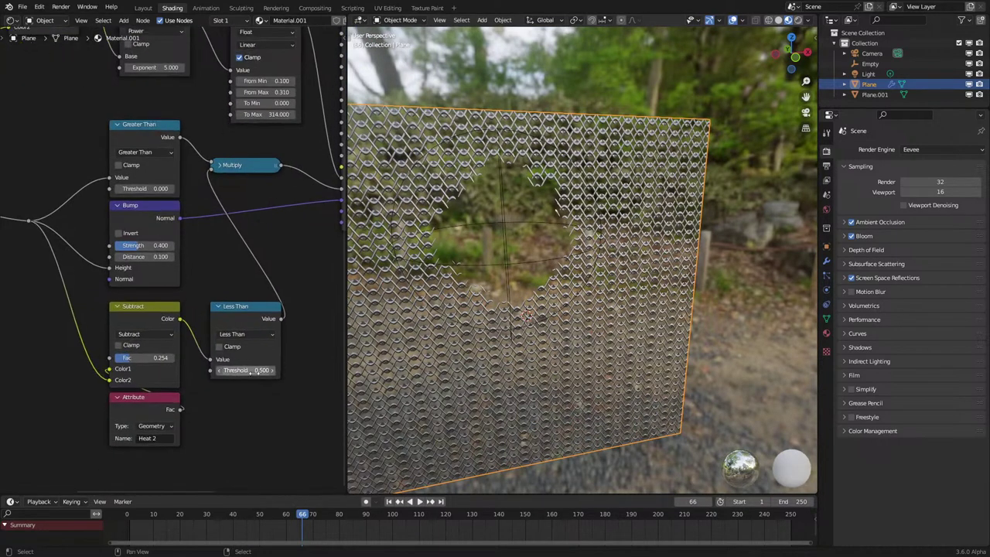
{"action": "mouse_move", "coordinate": [254, 372]}
{"action": "left_mouse_down", "text": "shift"}
{"action": "mouse_move", "coordinate": [289, 373]}
{"action": "mouse_move", "coordinate": [268, 373]}
{"action": "left_mouse_up", "text": "shift"}
Play the simulation while moving the empty across the mesh to check the burn, and cancel the move.
{"action": "key", "text": "space"}
{"action": "left_click", "coordinate": [508, 261]}
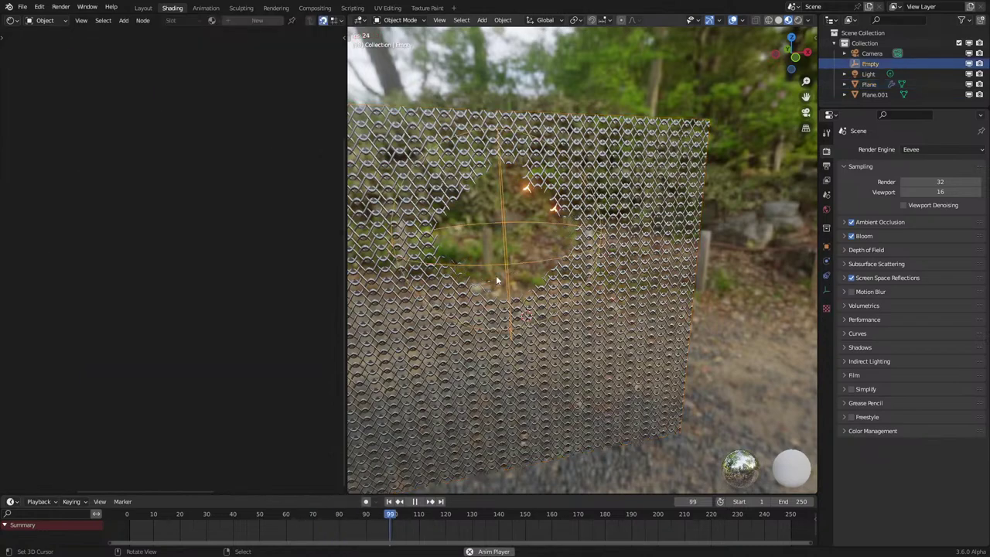
{"action": "key", "text": "g"}
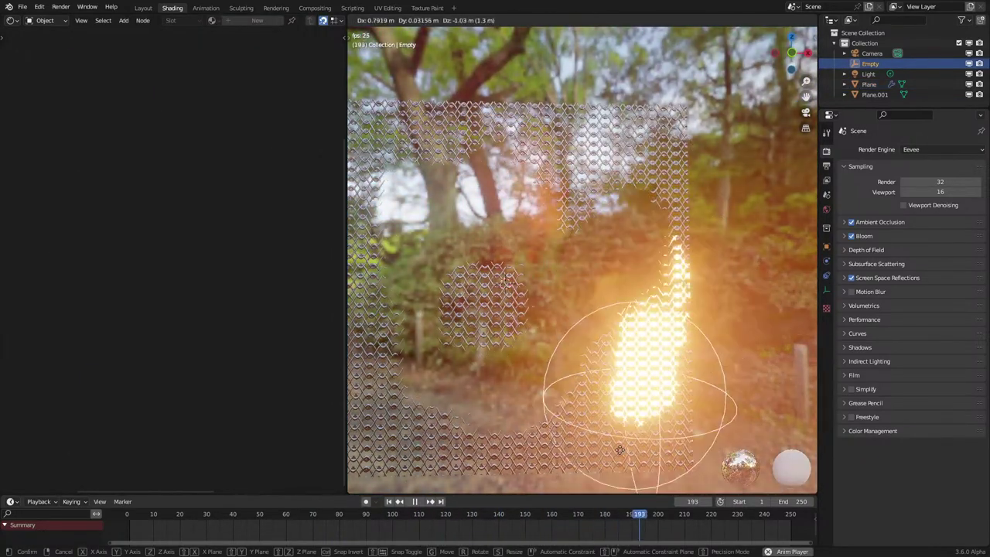
{"action": "right_click", "coordinate": [579, 418]}
{"action": "middle_click_drag", "start_coordinate": [520, 325], "coordinate": [531, 350]}
Show the plane's geometry nodes and add a Divide node with value 2.000 fed by the heat Add node.
{"action": "left_click", "coordinate": [524, 353]}
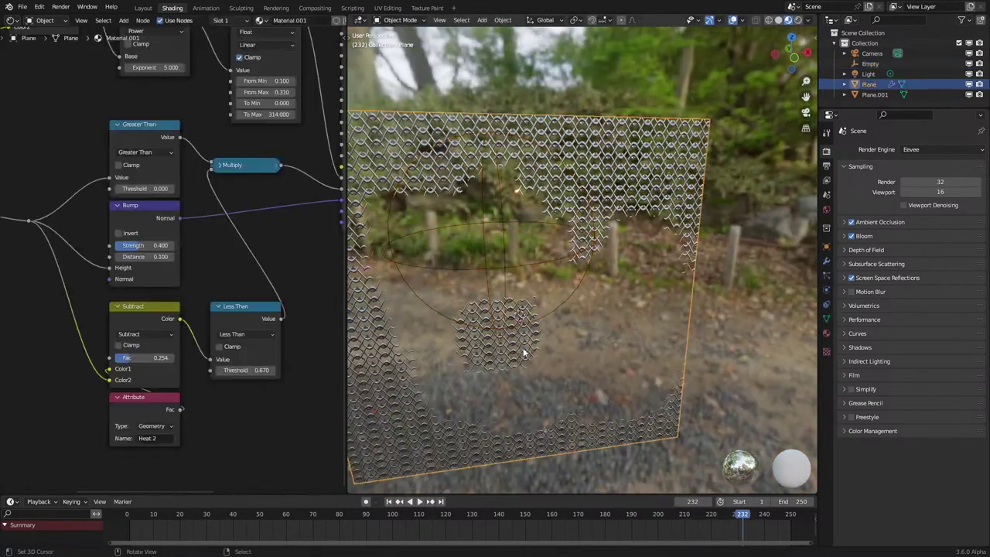
{"action": "left_click", "coordinate": [11, 20]}
{"action": "left_click", "coordinate": [67, 107]}
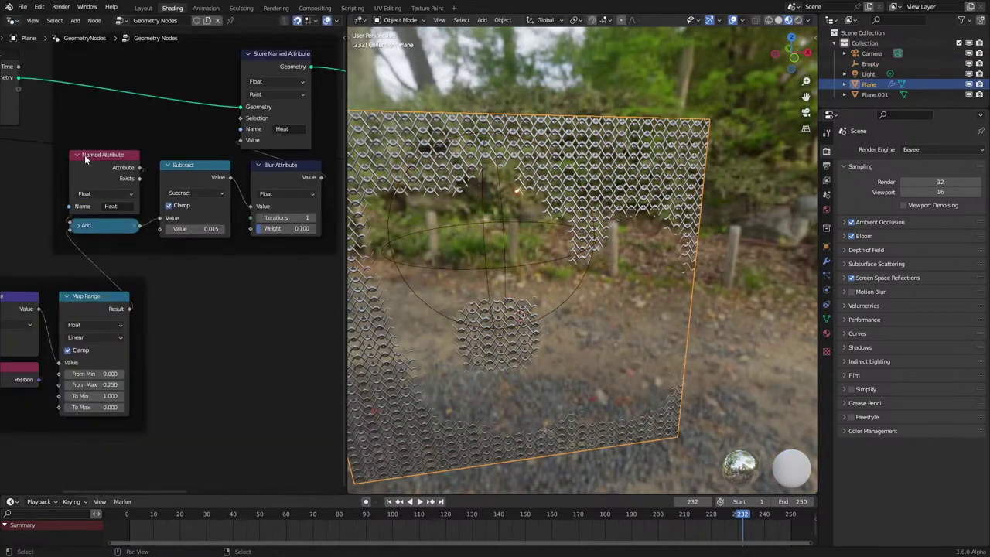
{"action": "scroll", "coordinate": [159, 265], "scroll_direction": "down", "scroll_amount": 5}
{"action": "middle_click_drag", "start_coordinate": [158, 265], "coordinate": [127, 294]}
{"action": "scroll", "coordinate": [278, 284], "scroll_direction": "up", "scroll_amount": 7}
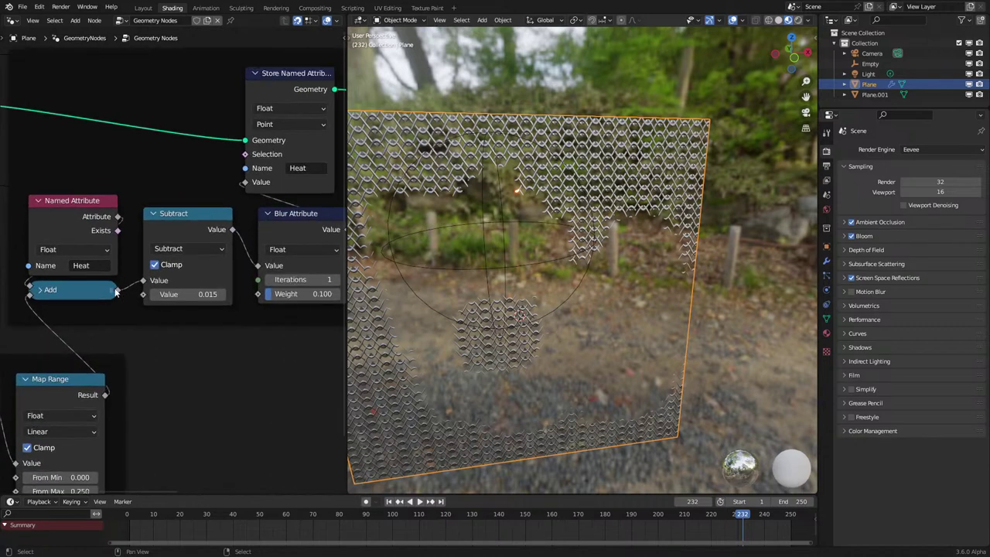
{"action": "left_click_drag", "start_coordinate": [121, 289], "coordinate": [208, 351]}
{"action": "left_click", "coordinate": [234, 369]}
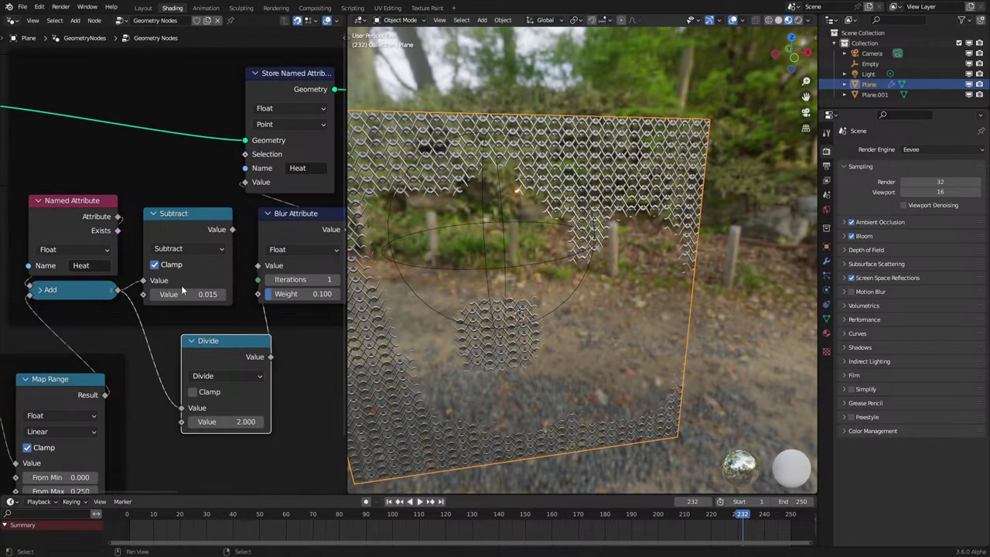
Delete the Subtract node and place the Divide node between the Heat attribute and the Add node feeding Blur Attribute.
{"action": "left_click", "coordinate": [161, 232]}
{"action": "key", "text": "x"}
{"action": "left_click_drag", "start_coordinate": [89, 291], "coordinate": [189, 300]}
{"action": "left_click_drag", "start_coordinate": [212, 341], "coordinate": [173, 178]}
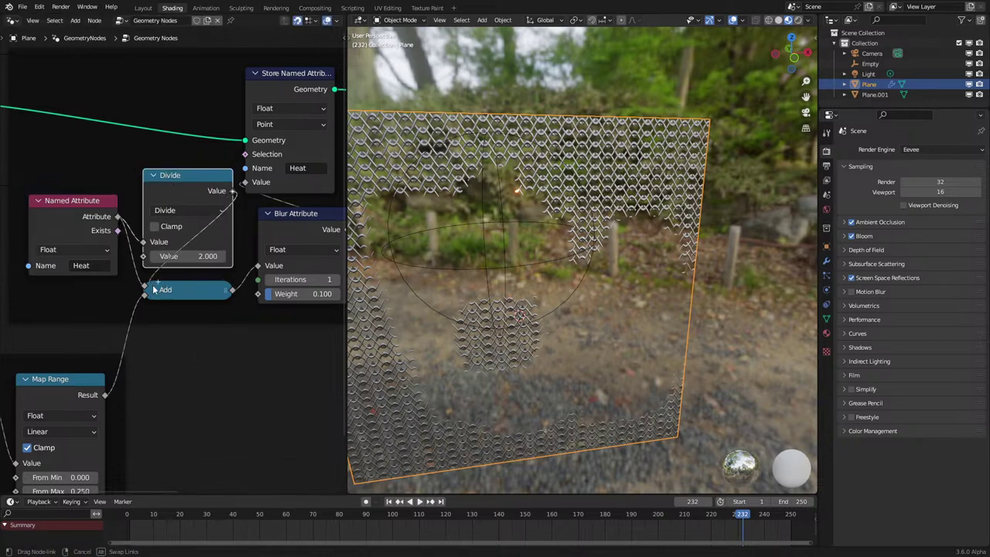
Play the simulation while testing moves of the empty along the global Y, X and Z axes.
{"action": "key", "text": "space"}
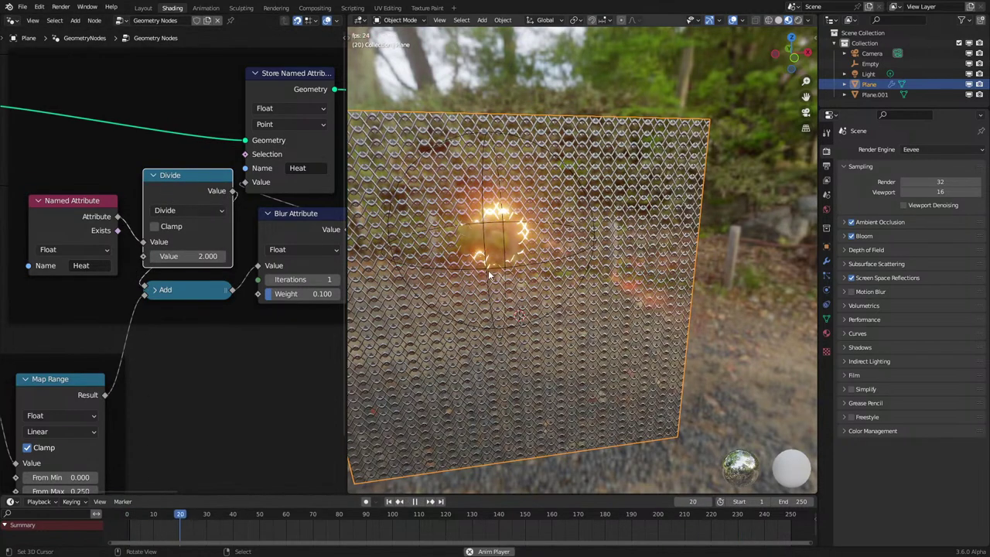
{"action": "left_click", "coordinate": [488, 270]}
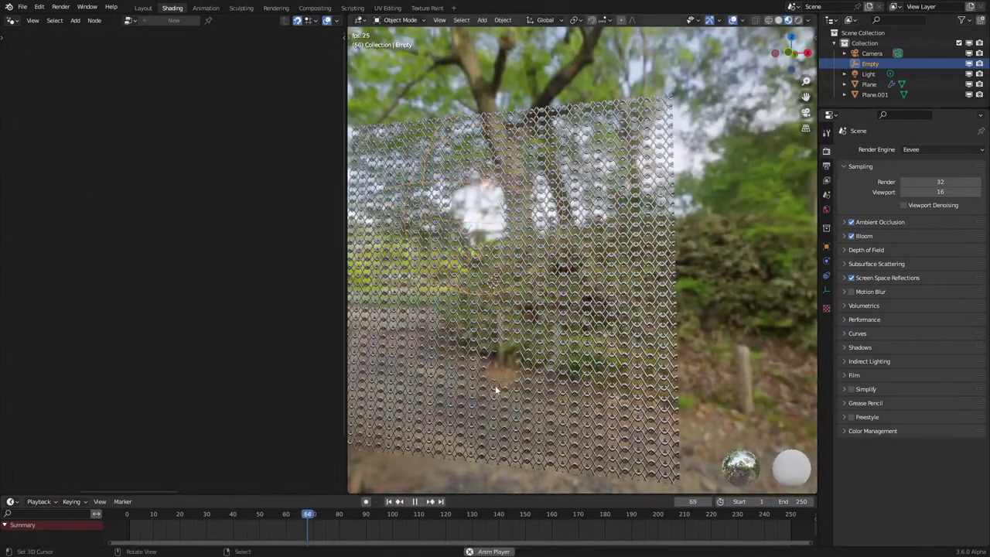
{"action": "key", "text": "g"}
{"action": "key", "text": "y"}
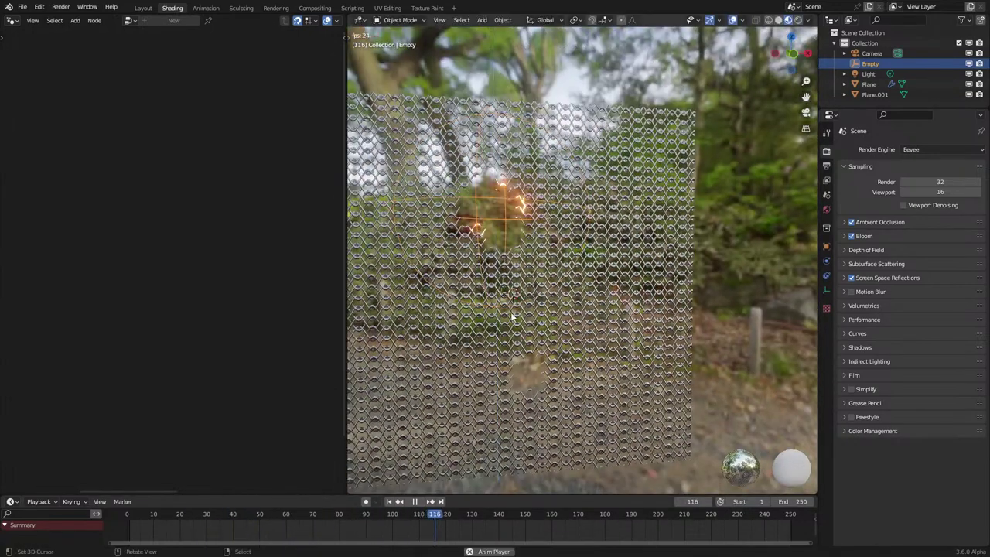
{"action": "key", "text": "x"}
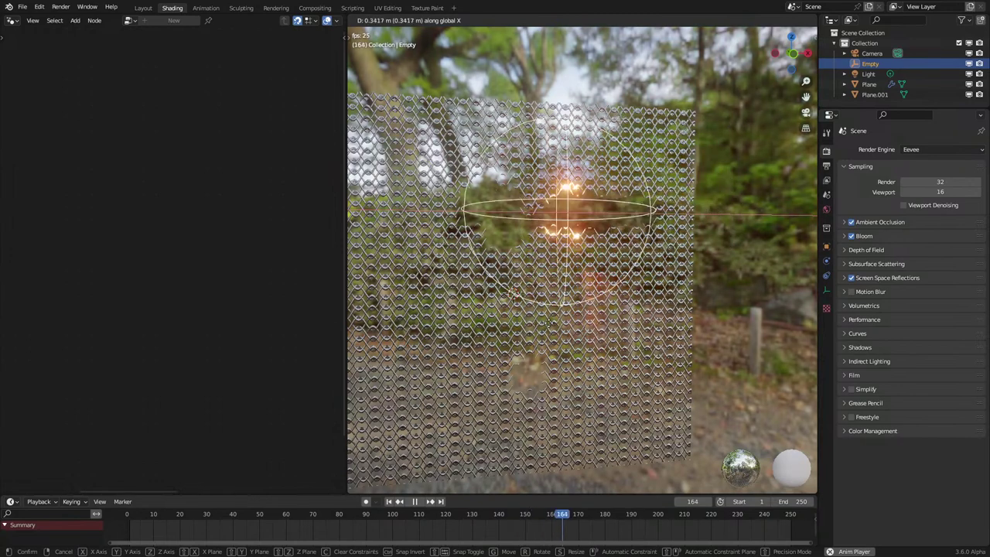
{"action": "key", "text": "z"}
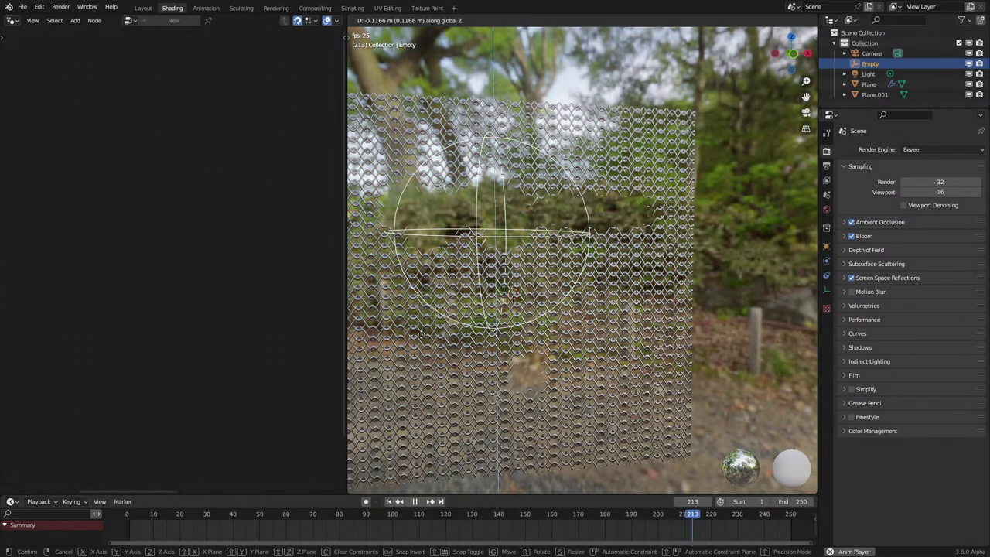
{"action": "right_click", "coordinate": [427, 369]}
Move the empty lower on the mesh with the global Y axis locked, reselect the plane and check the burn in playback.
{"action": "key", "text": "g"}
{"action": "key", "text": "shift+y"}
{"action": "left_click", "coordinate": [523, 405]}
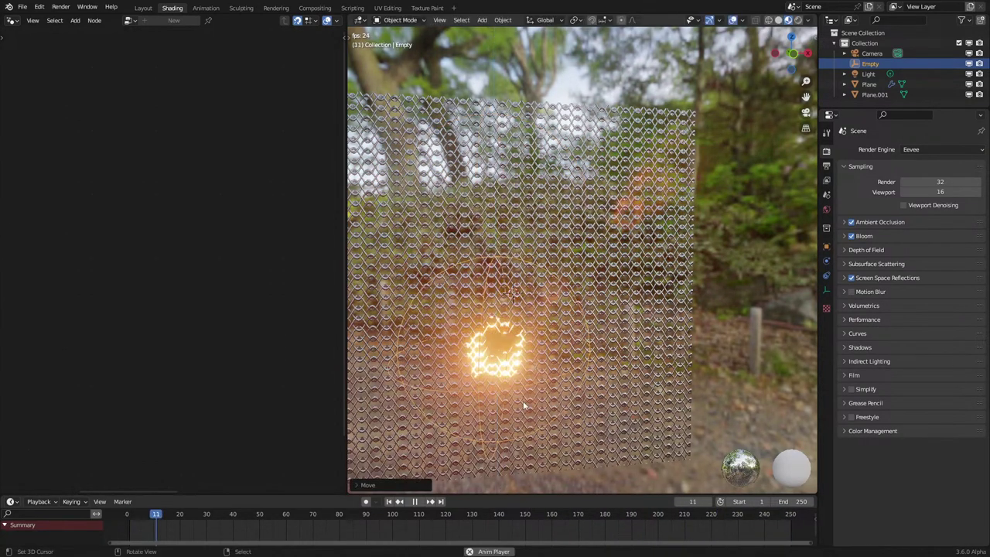
{"action": "left_click", "coordinate": [624, 316]}
{"action": "key", "text": "space"}
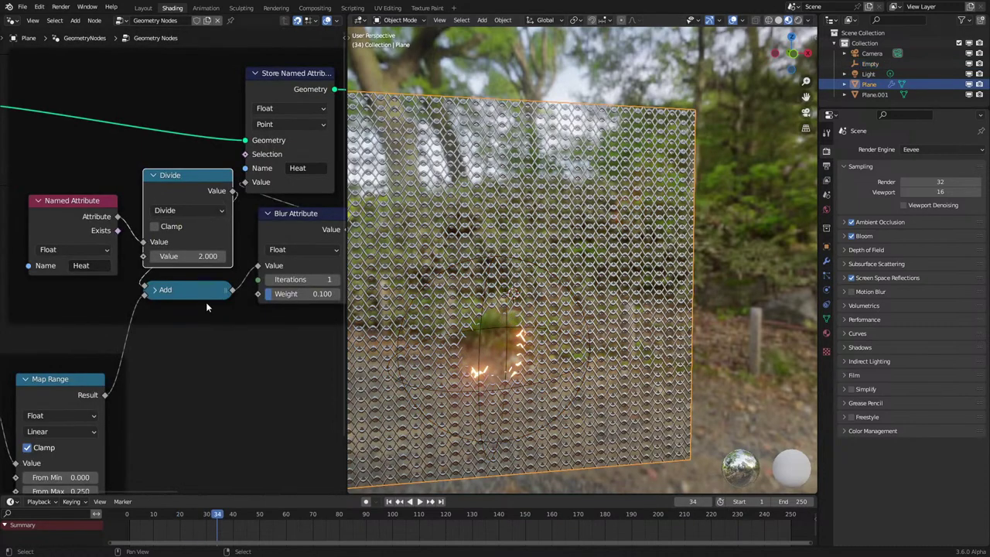
{"action": "scroll", "coordinate": [206, 307], "scroll_direction": "down", "scroll_amount": 1}
{"action": "key", "text": "space"}
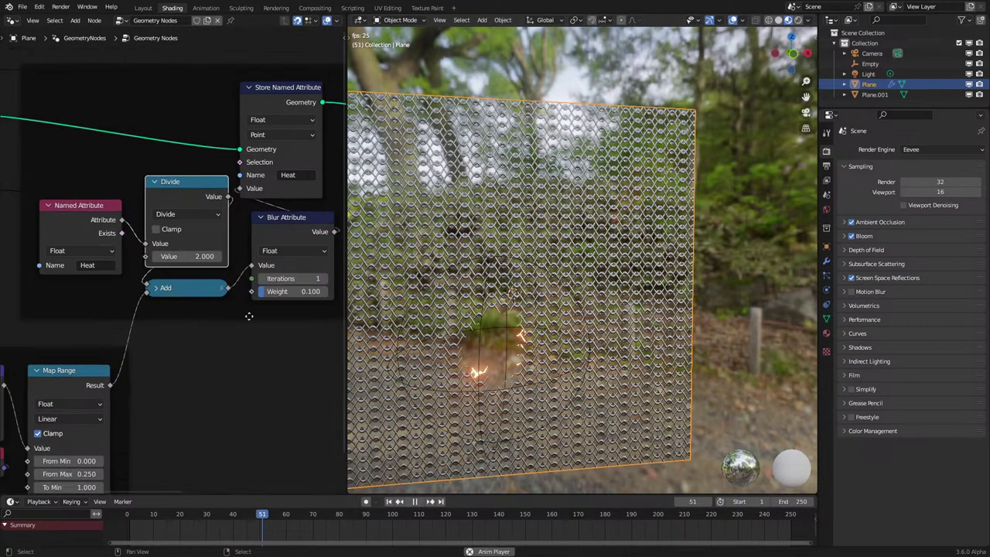
{"action": "key", "text": "space"}
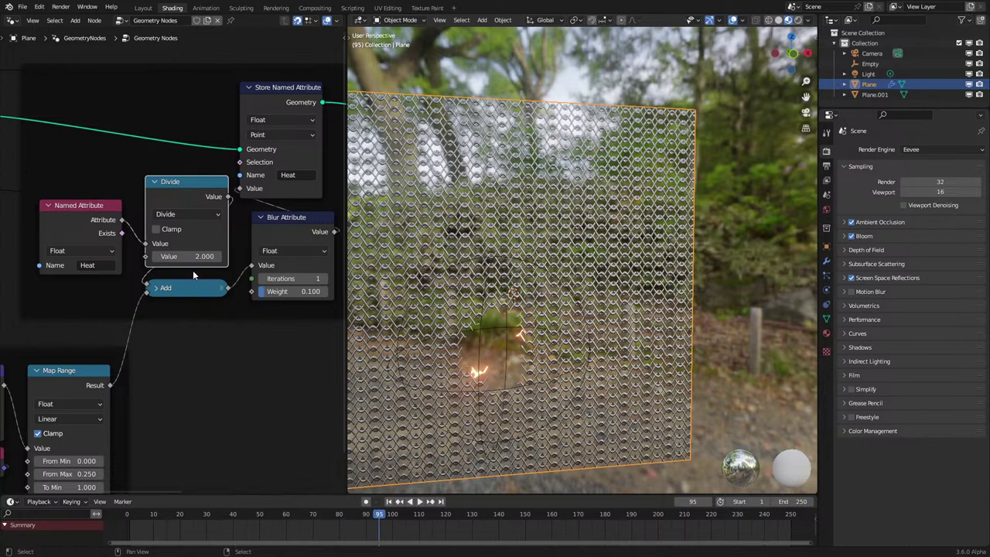
Change the Divide node after the Heat attribute to Subtract with a value of 0.05.
{"action": "left_click", "coordinate": [178, 214]}
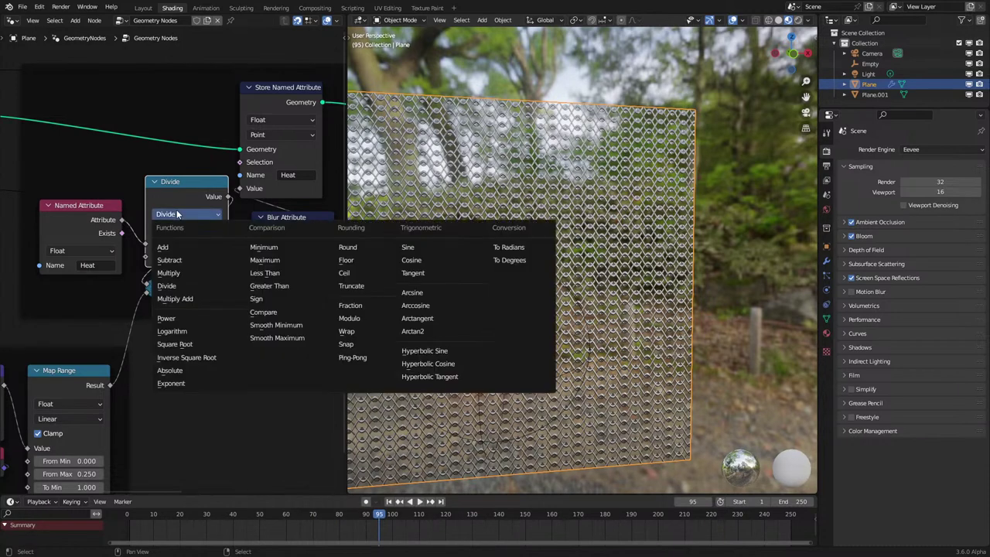
{"action": "left_click", "coordinate": [167, 217]}
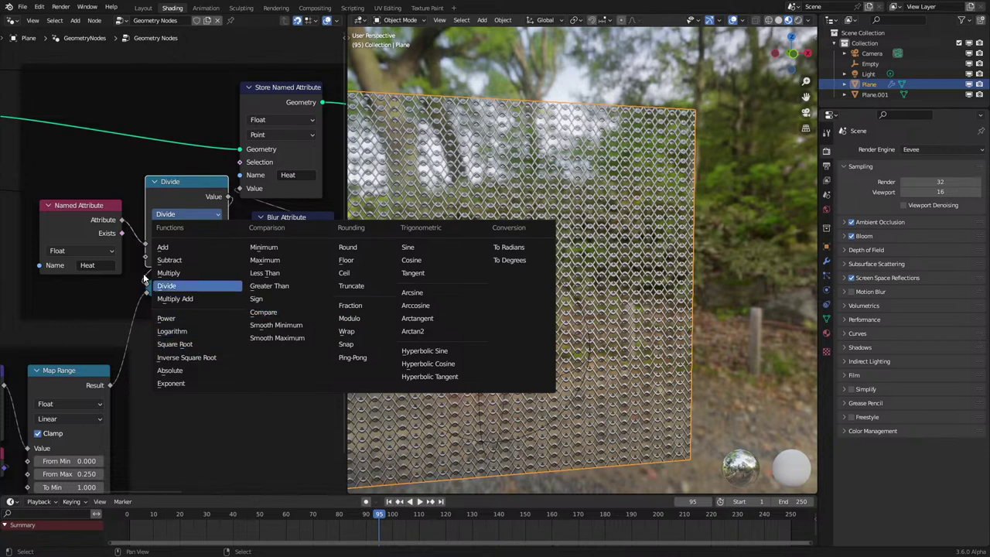
{"action": "left_click", "coordinate": [180, 261]}
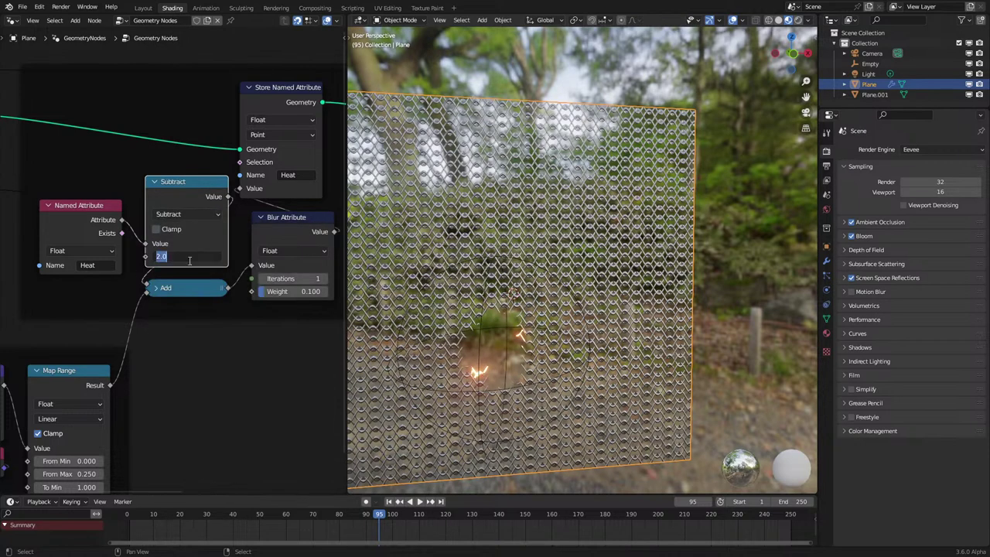
Replay the simulation from the start and move the empty freely around the mesh to burn new areas.
{"action": "left_click", "coordinate": [107, 531]}
{"action": "key", "text": "space"}
{"action": "right_click", "coordinate": [513, 390]}
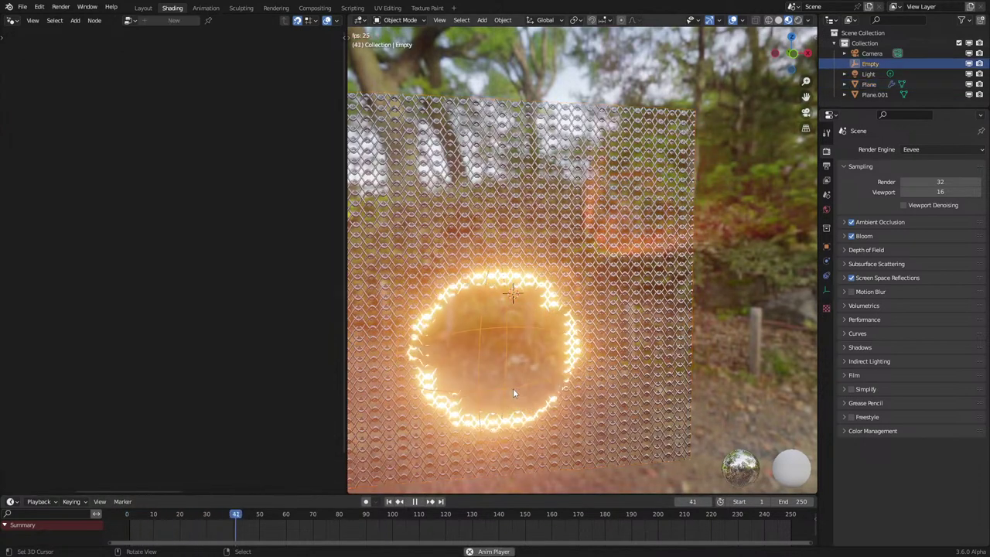
{"action": "key", "text": "g"}
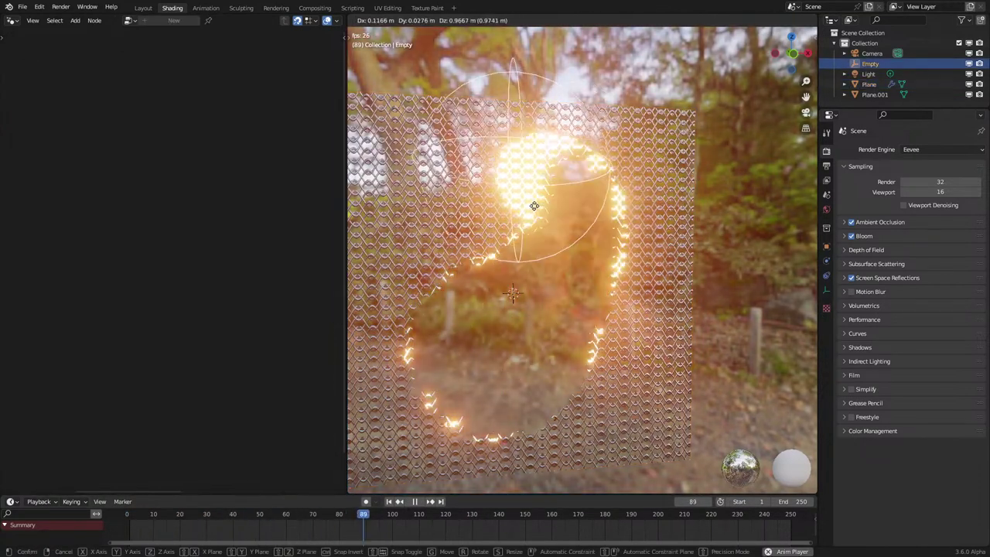
{"action": "left_click", "coordinate": [418, 364]}
{"action": "key", "text": "g"}
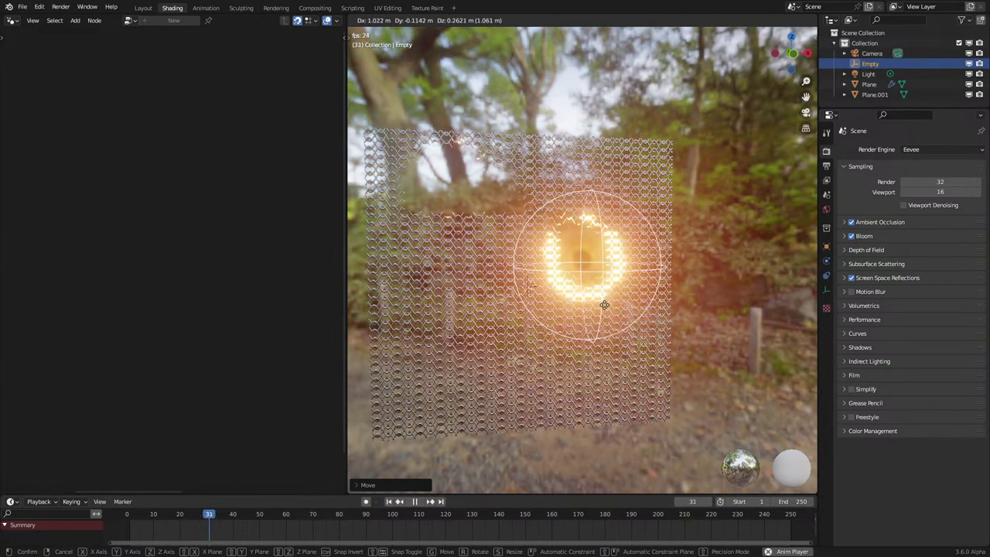
{"action": "left_click", "coordinate": [478, 344]}
Set the plane's heat Subtract value to 0.005 and resume playback.
{"action": "key", "text": "space"}
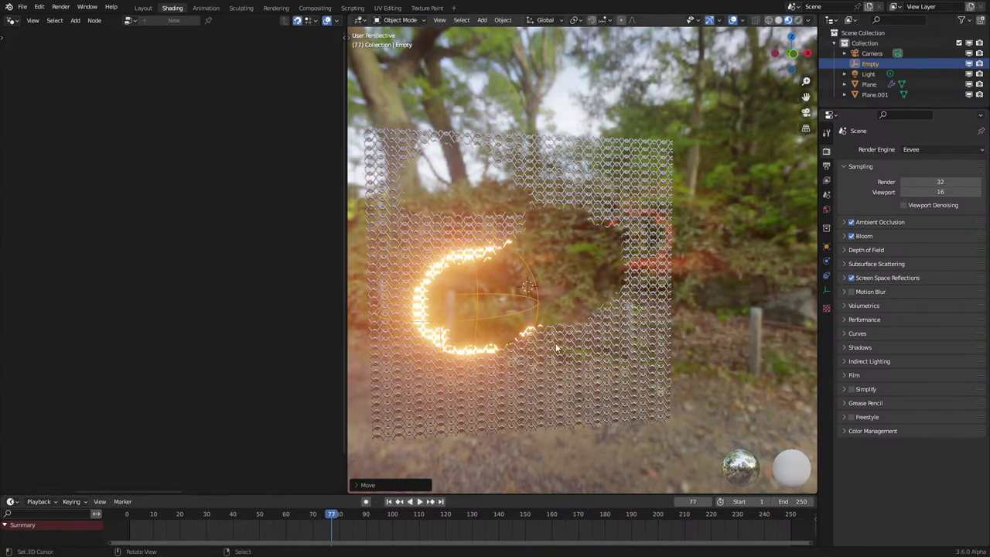
{"action": "left_click", "coordinate": [557, 347]}
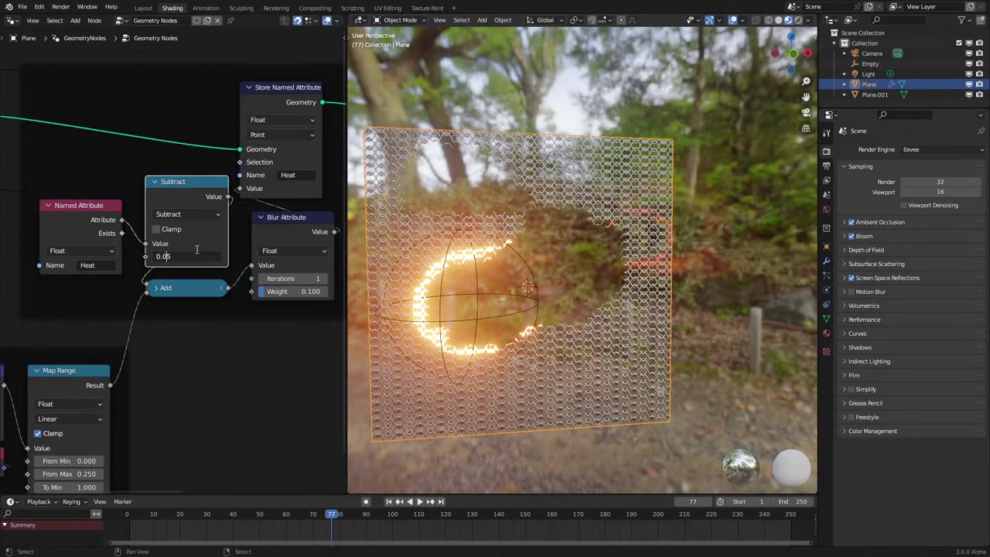
{"action": "key", "text": "space"}
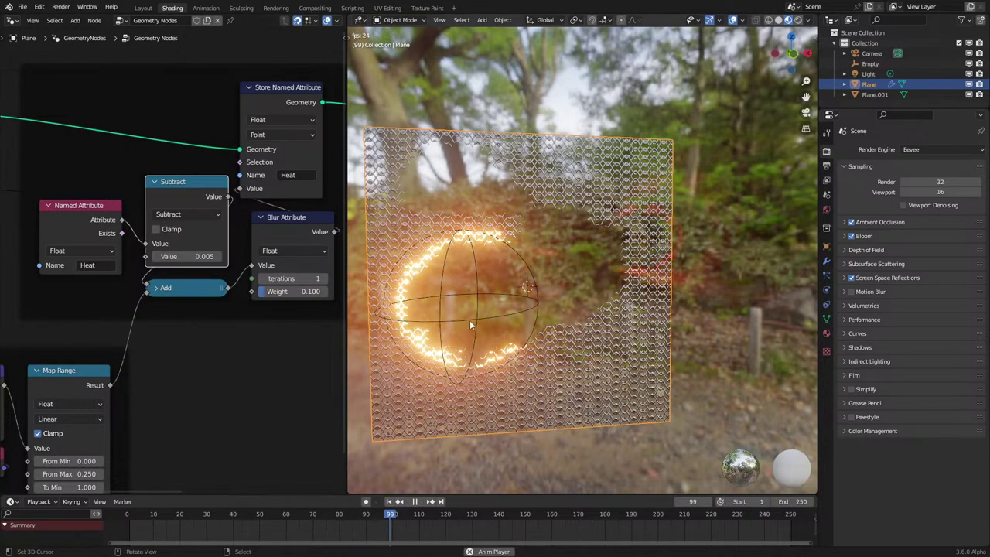
Move the empty across the mesh during playback with axis locks to test the burn, then cancel the move.
{"action": "left_click", "coordinate": [469, 320]}
{"action": "key", "text": "g"}
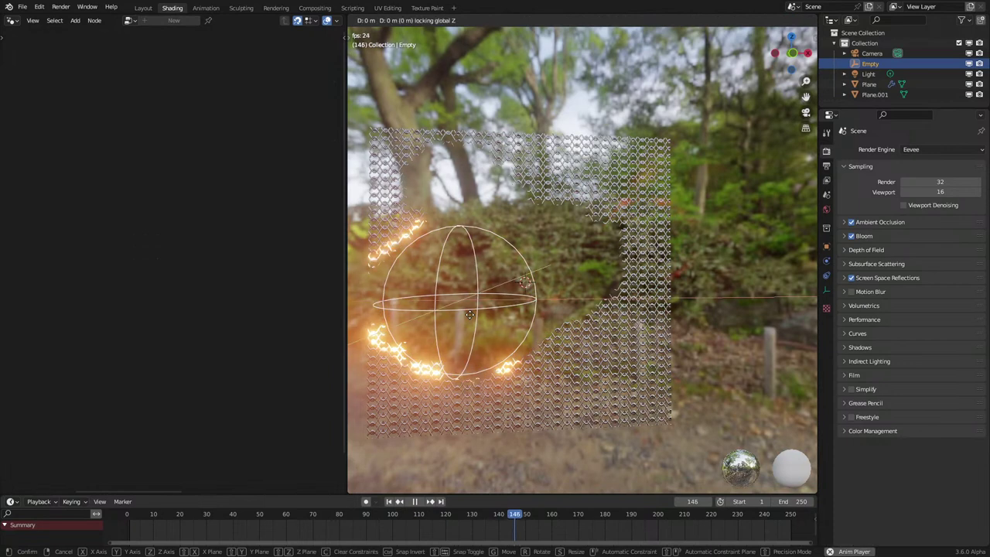
{"action": "key", "text": "x"}
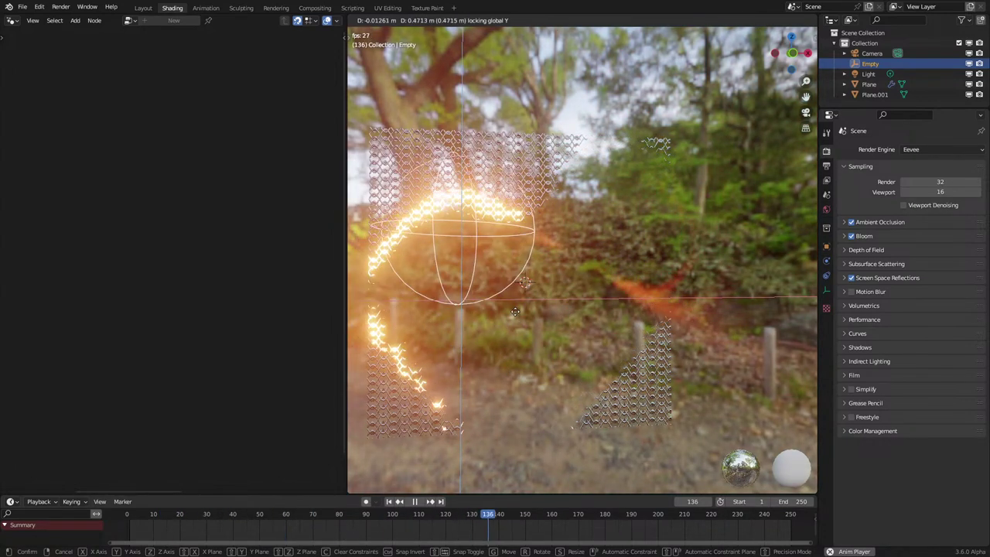
{"action": "right_click", "coordinate": [589, 360]}
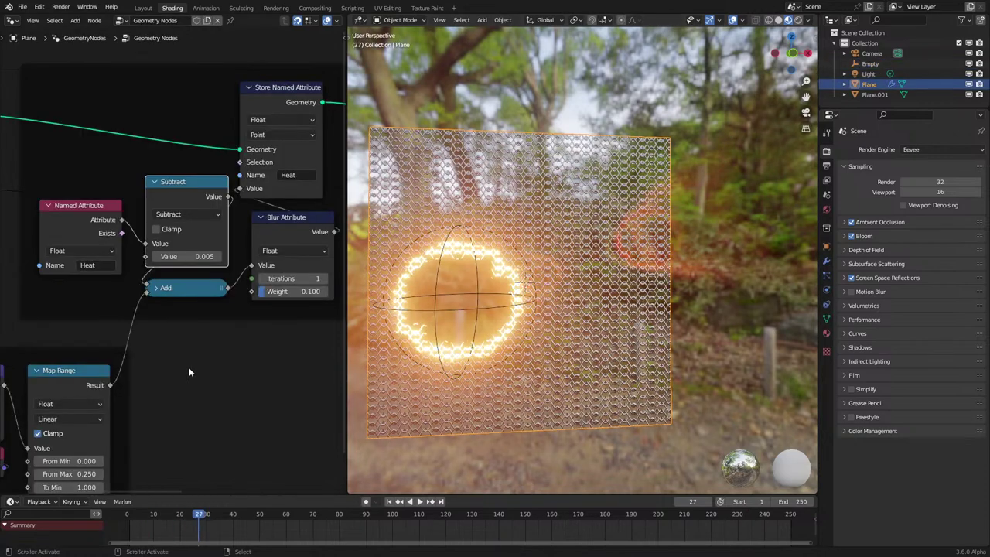
Set From Min of the Map Range feeding Heat 2 to 0.4 during playback and replay the simulation from the start.
{"action": "scroll", "coordinate": [133, 345], "scroll_direction": "down", "scroll_amount": 3}
{"action": "middle_click_drag", "start_coordinate": [133, 344], "coordinate": [46, 371]}
{"action": "scroll", "coordinate": [130, 345], "scroll_direction": "up", "scroll_amount": 5}
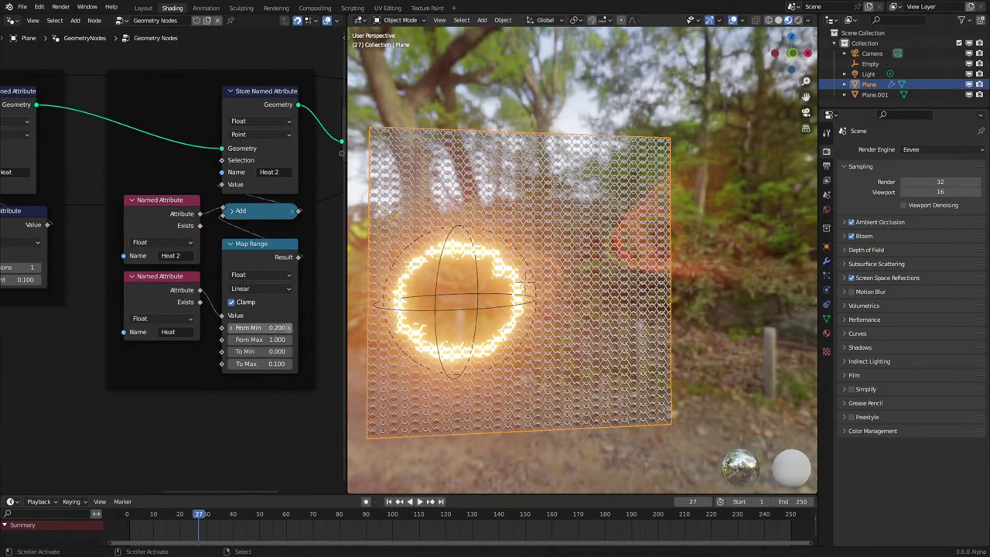
{"action": "key", "text": "space"}
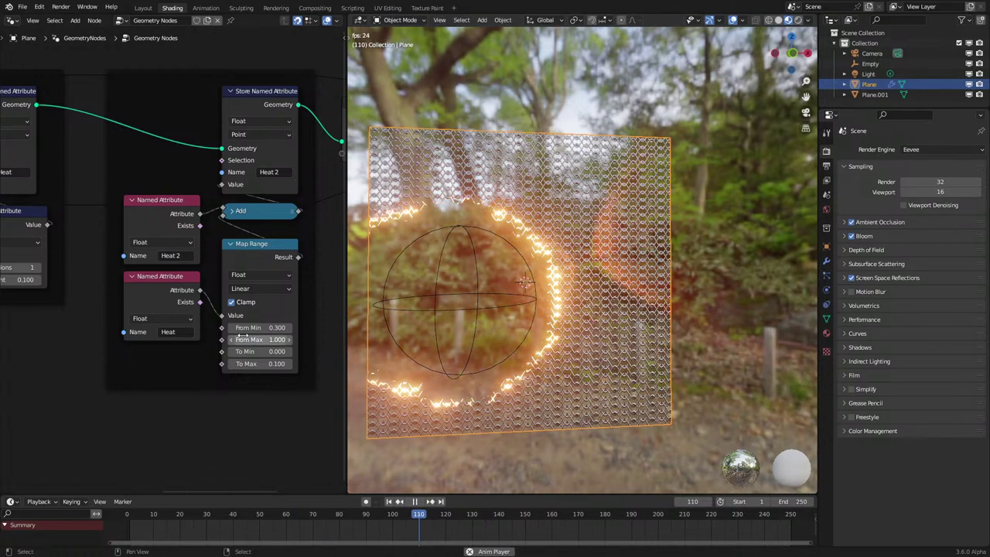
{"action": "left_click", "coordinate": [290, 329]}
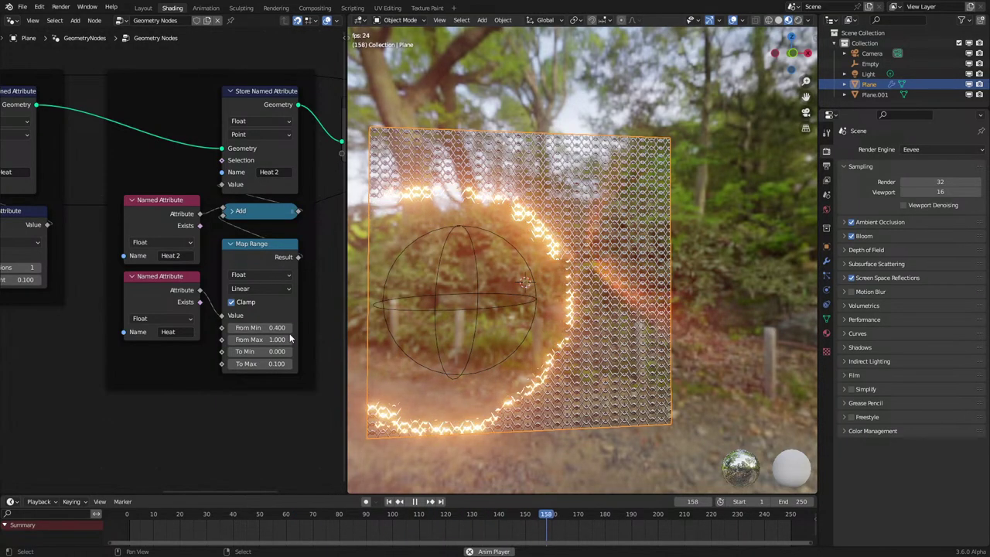
{"action": "left_click", "coordinate": [119, 531]}
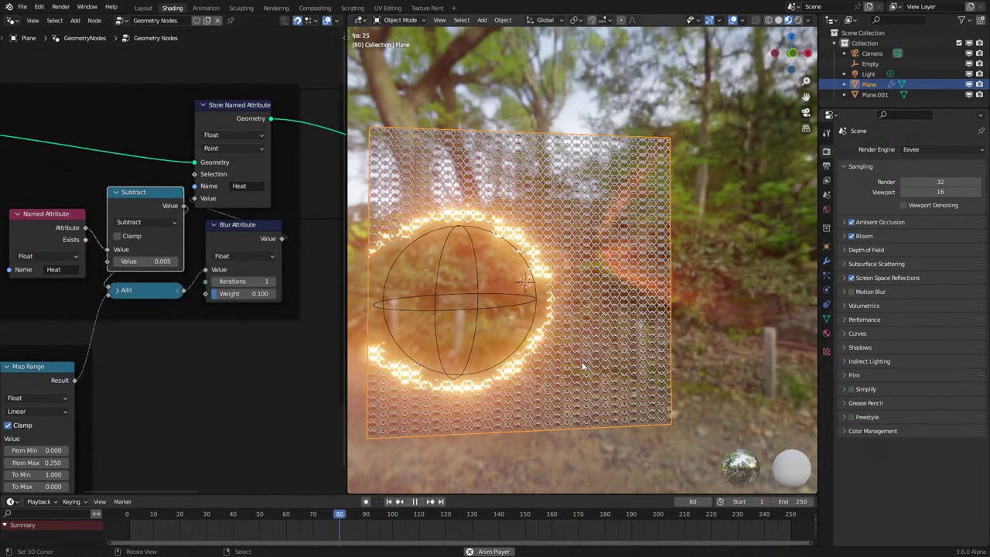
{"action": "scroll", "coordinate": [580, 362], "scroll_direction": "up", "scroll_amount": 2}
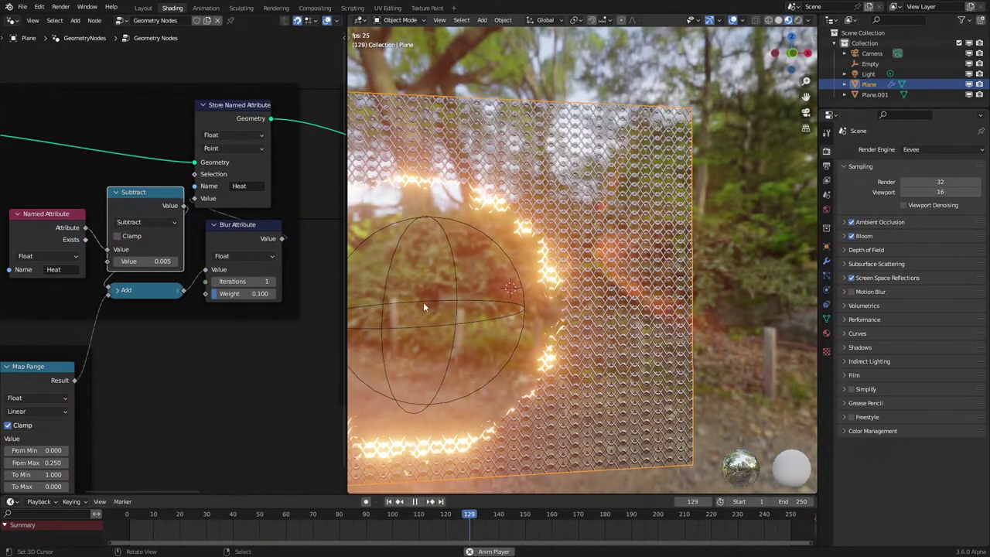
{"action": "key", "text": "space"}
Switch the node editor to the Shader Editor, duplicate the Heat Attribute node and preview its output on the plane in playback.
{"action": "left_click", "coordinate": [10, 22]}
{"action": "left_click", "coordinate": [44, 118]}
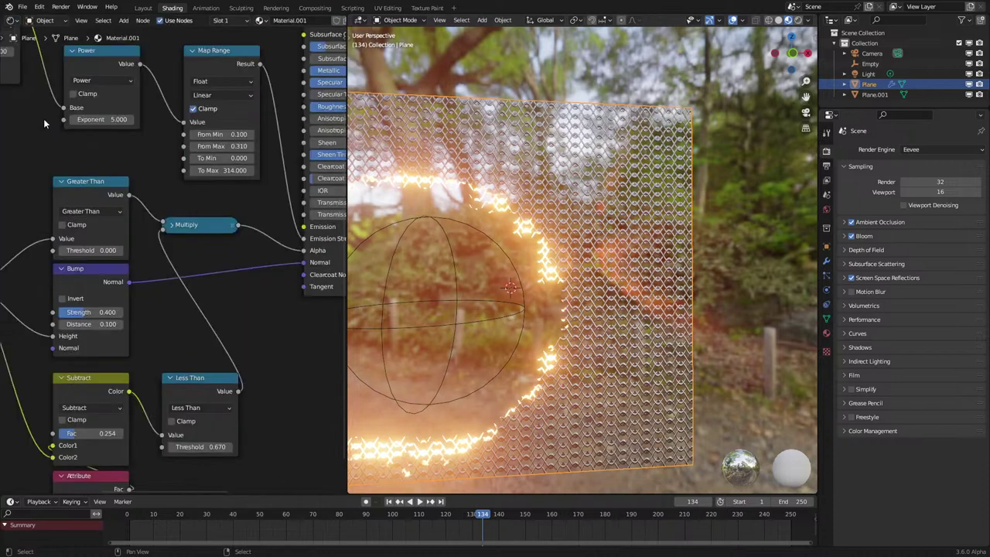
{"action": "scroll", "coordinate": [150, 309], "scroll_direction": "down", "scroll_amount": 2}
{"action": "middle_click_drag", "start_coordinate": [160, 311], "coordinate": [279, 288]}
{"action": "scroll", "coordinate": [181, 244], "scroll_direction": "up", "scroll_amount": 1}
{"action": "middle_click_drag", "start_coordinate": [101, 57], "coordinate": [113, 220]}
{"action": "scroll", "coordinate": [113, 221], "scroll_direction": "up", "scroll_amount": 2}
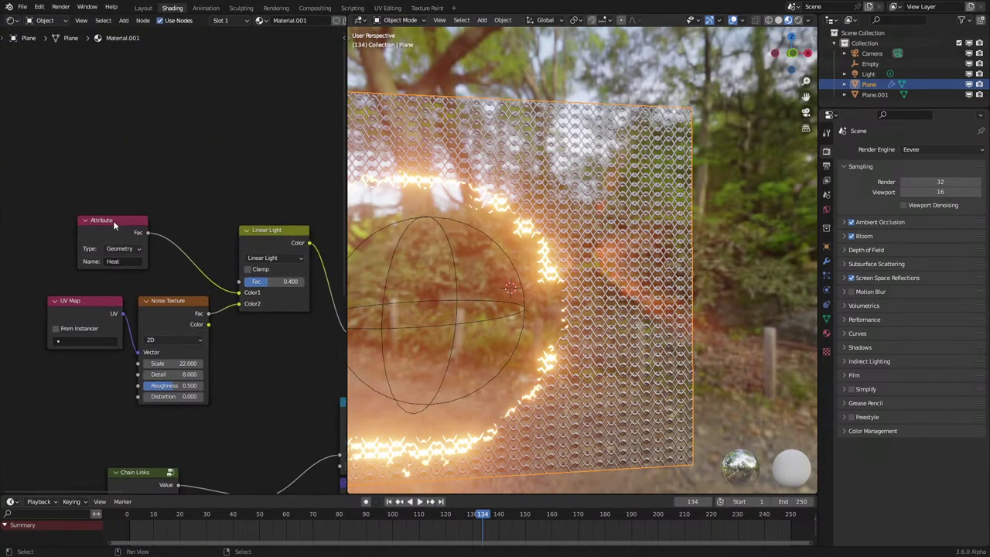
{"action": "left_click", "coordinate": [113, 221]}
{"action": "key", "text": "shift+d"}
{"action": "left_click", "coordinate": [174, 149]}
{"action": "left_click", "coordinate": [190, 151], "text": "ctrl+shift"}
{"action": "key", "text": "space"}
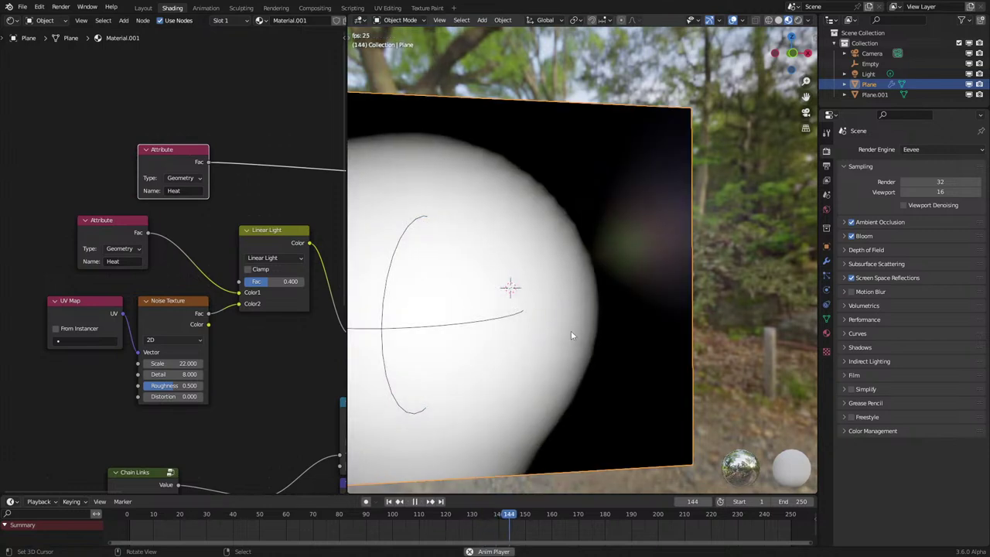
Replay from the start, move the empty off the plane's side and reselect the plane to inspect the heat spread.
{"action": "left_click", "coordinate": [120, 536]}
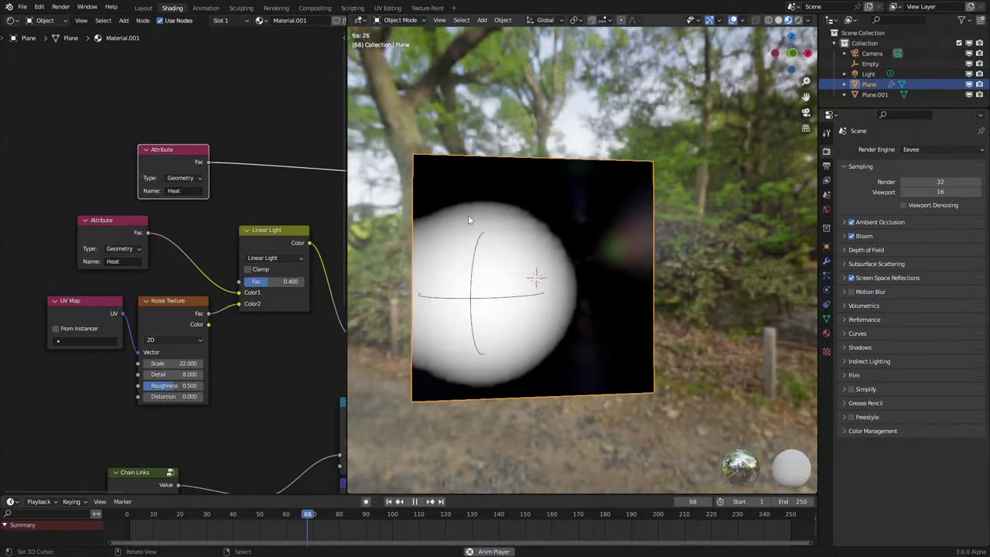
{"action": "left_click", "coordinate": [476, 300]}
{"action": "key", "text": "g"}
{"action": "left_click", "coordinate": [447, 256]}
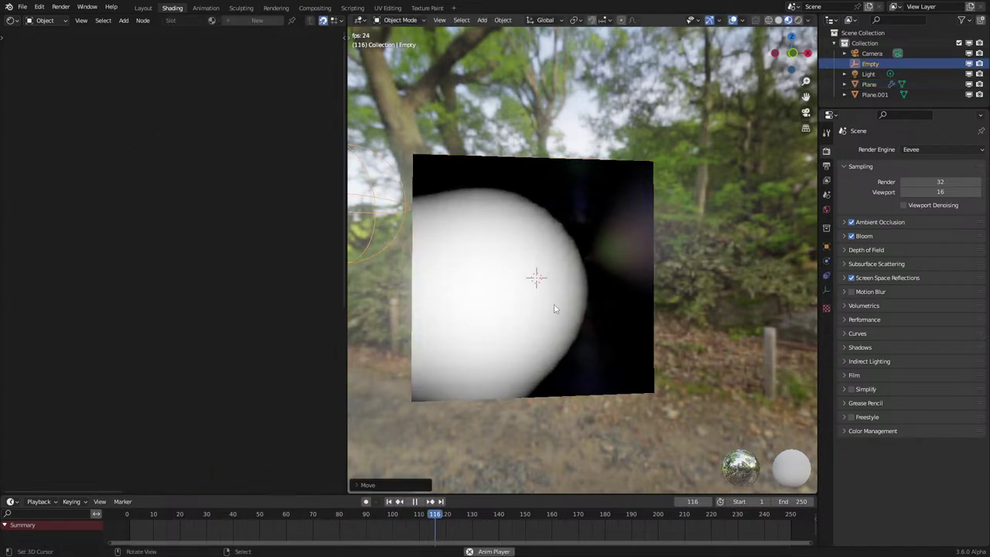
{"action": "right_click", "coordinate": [580, 311]}
{"action": "middle_click_drag", "start_coordinate": [582, 312], "coordinate": [583, 336]}
{"action": "scroll", "coordinate": [581, 333], "scroll_direction": "up", "scroll_amount": 4}
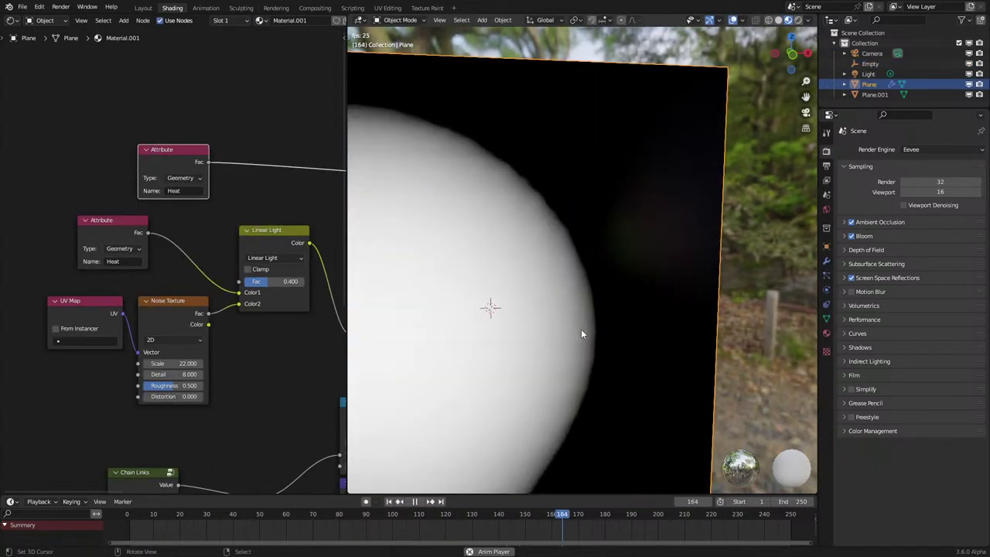
{"action": "scroll", "coordinate": [581, 332], "scroll_direction": "down", "scroll_amount": 4}
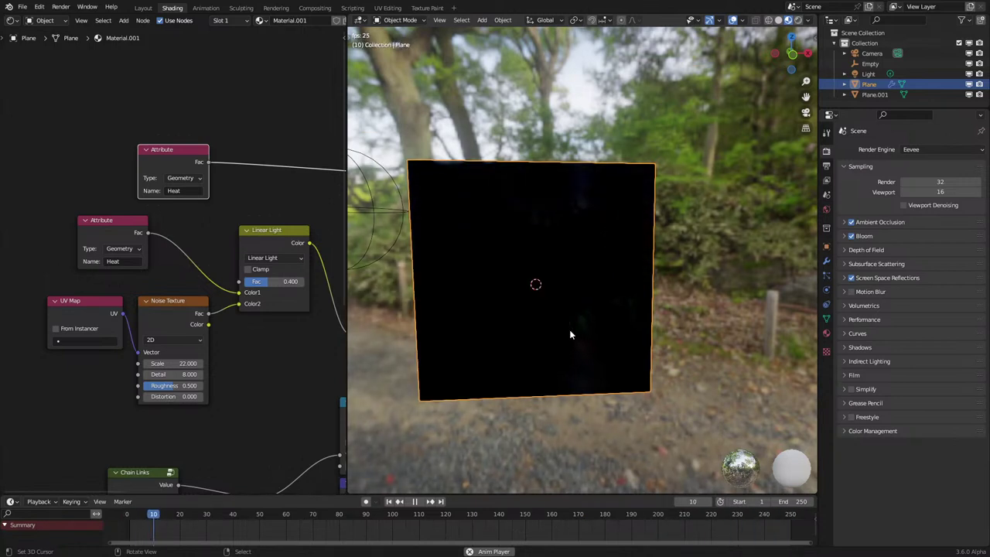
Sweep the empty over the plane during playback to check the Heat trail, cancel the move and reselect the plane.
{"action": "scroll", "coordinate": [569, 330], "scroll_direction": "down", "scroll_amount": 4}
{"action": "left_click", "coordinate": [454, 242]}
{"action": "key", "text": "g"}
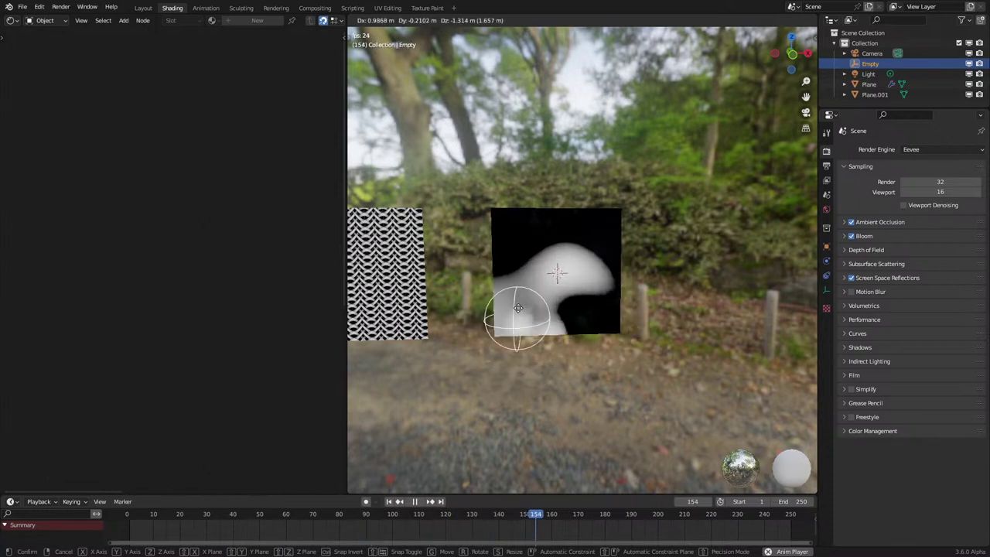
{"action": "right_click", "coordinate": [550, 311]}
{"action": "key", "text": "space"}
{"action": "left_click", "coordinate": [589, 287]}
Preview the Heat 2 Attribute node's output on the plane.
{"action": "scroll", "coordinate": [259, 386], "scroll_direction": "down", "scroll_amount": 3}
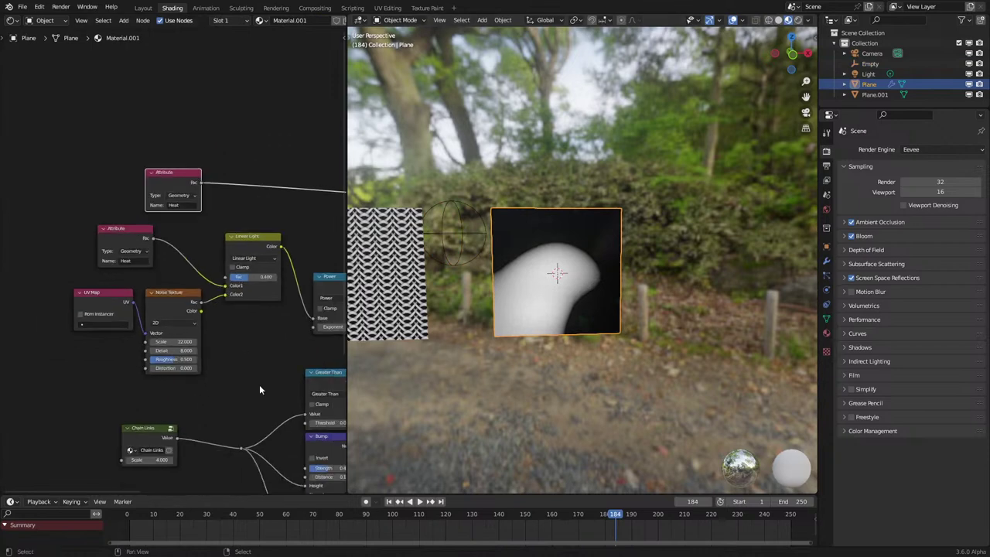
{"action": "middle_click_drag", "start_coordinate": [257, 389], "coordinate": [102, 331]}
{"action": "scroll", "coordinate": [204, 424], "scroll_direction": "up", "scroll_amount": 1}
{"action": "middle_click_drag", "start_coordinate": [204, 424], "coordinate": [225, 327]}
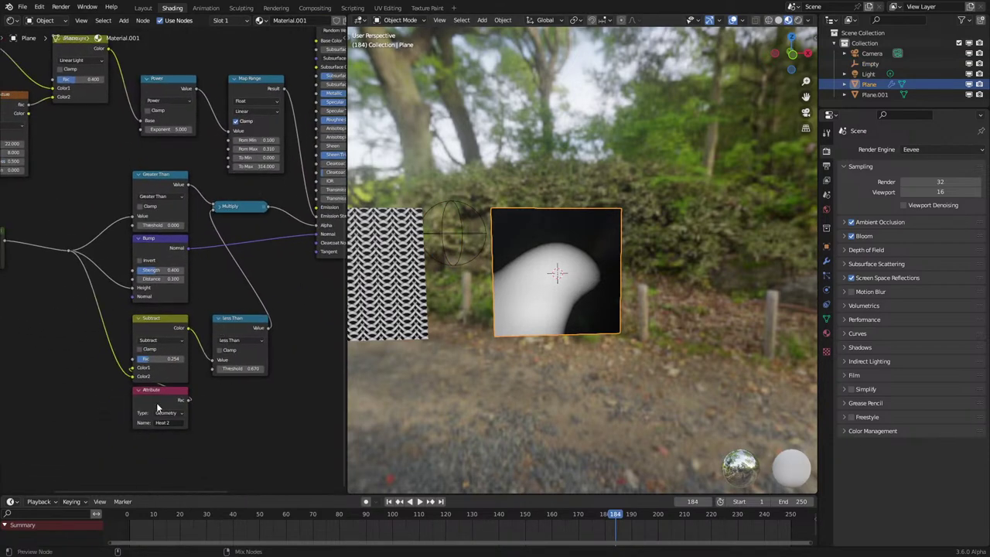
{"action": "left_click", "coordinate": [157, 403], "text": "ctrl+shift"}
Sweep the empty over the plane in playback to check the Heat 2 trail, cancel the move and stop with the plane selected.
{"action": "key", "text": "space"}
{"action": "left_click", "coordinate": [466, 229]}
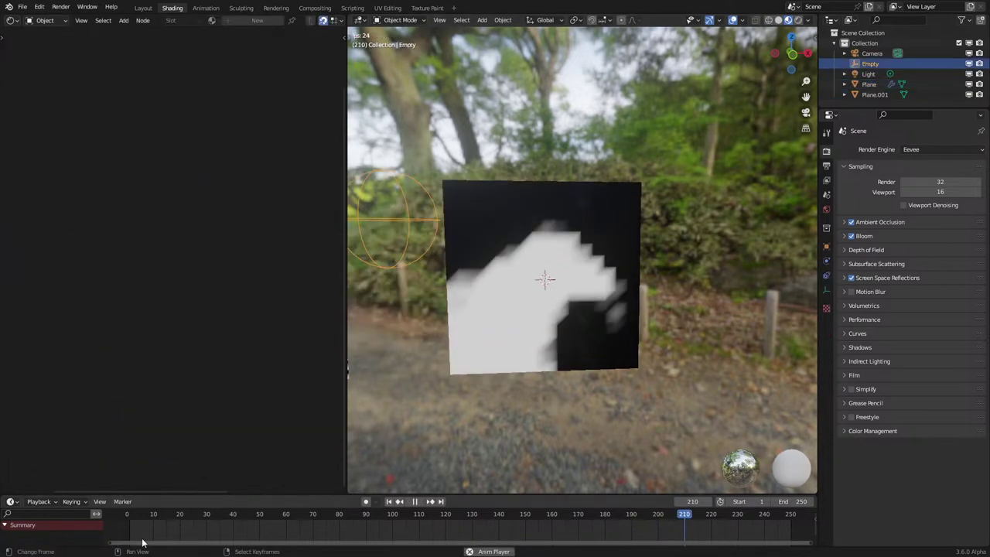
{"action": "key", "text": "g"}
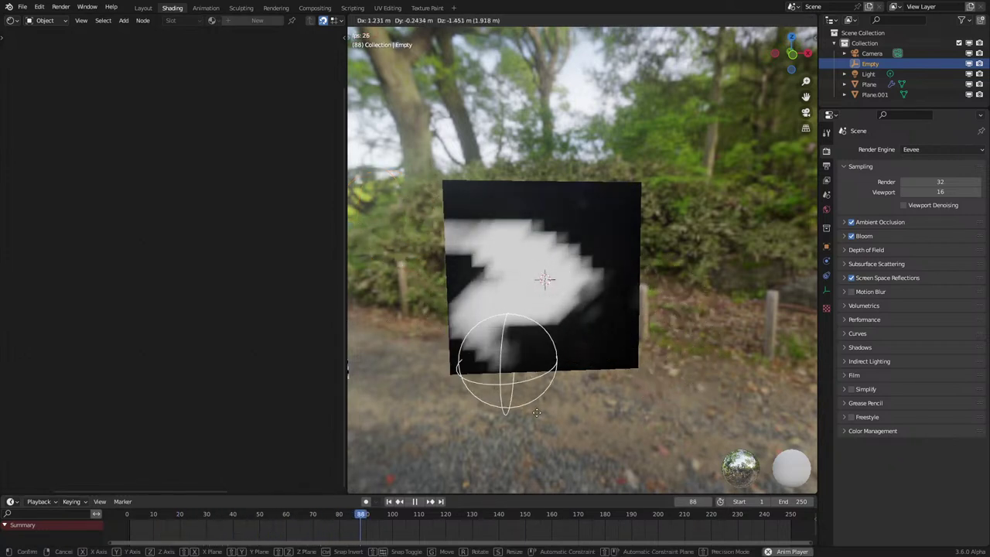
{"action": "right_click", "coordinate": [581, 372]}
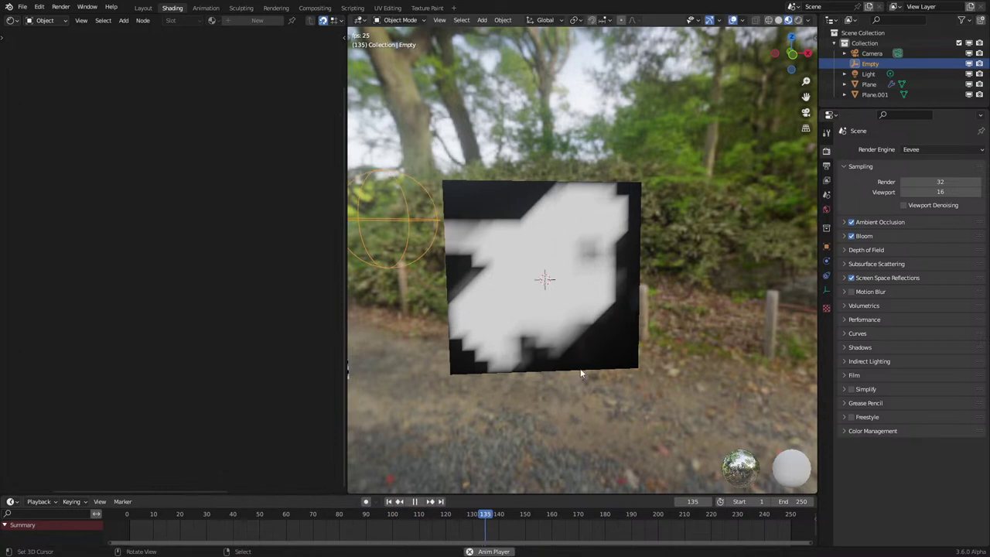
{"action": "left_click", "coordinate": [570, 357]}
{"action": "key", "text": "space"}
Restore the Principled BSDF as the material output and delete the unused duplicate Heat Attribute node.
{"action": "scroll", "coordinate": [329, 116], "scroll_direction": "down", "scroll_amount": 3}
{"action": "middle_click_drag", "start_coordinate": [331, 86], "coordinate": [284, 191]}
{"action": "left_click", "coordinate": [287, 171], "text": "ctrl+shift"}
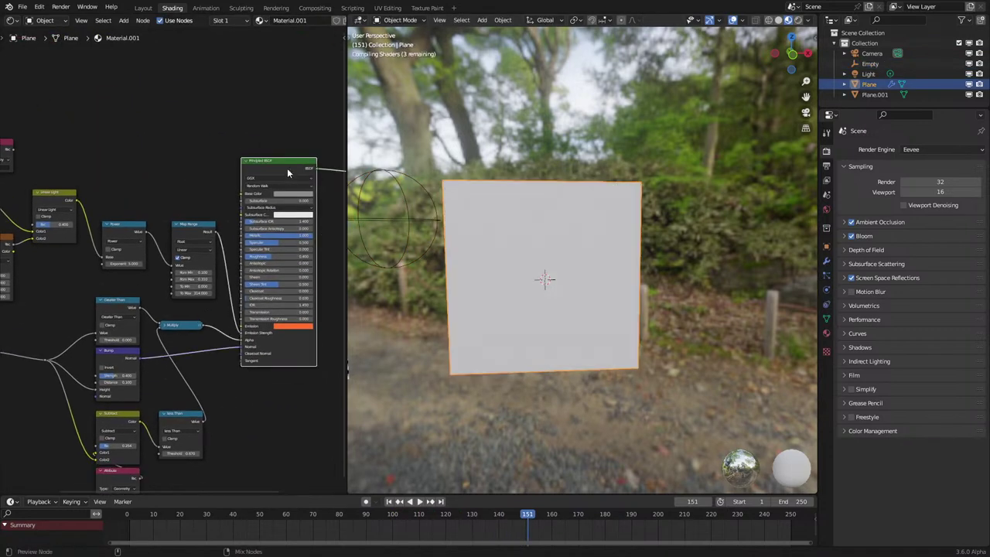
{"action": "middle_click_drag", "start_coordinate": [14, 113], "coordinate": [172, 171]}
{"action": "left_click_drag", "start_coordinate": [186, 211], "coordinate": [171, 191]}
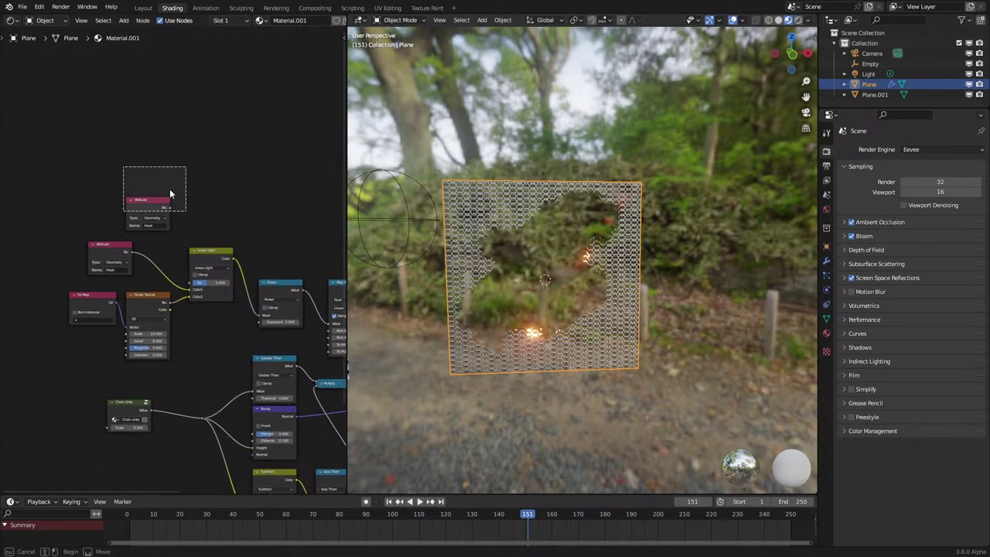
Frame the Heat Attribute, UV Map, Noise Texture and Linear Light nodes together and stack Linear Light above the Noise Texture.
{"action": "left_click_drag", "start_coordinate": [59, 217], "coordinate": [221, 357]}
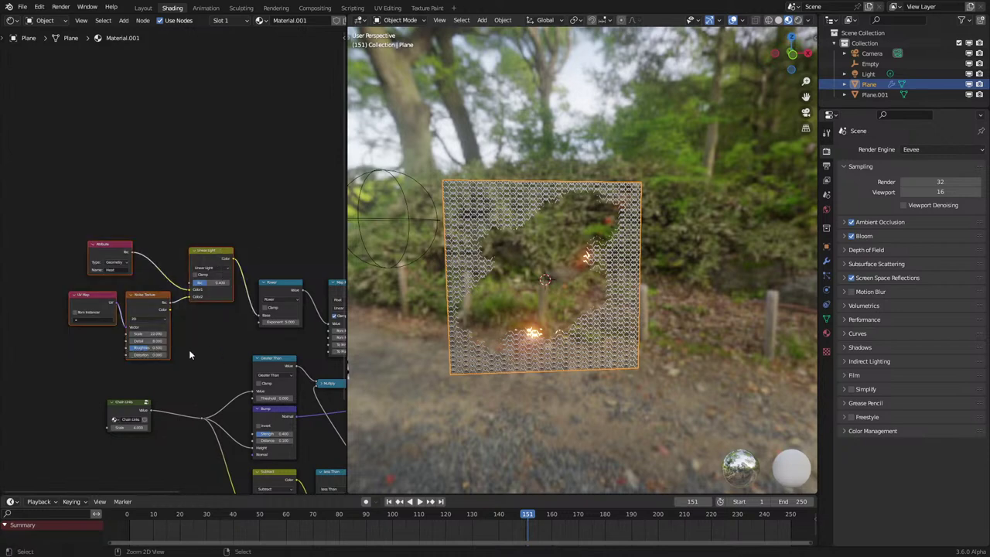
{"action": "key", "text": "ctrl+j"}
{"action": "scroll", "coordinate": [189, 350], "scroll_direction": "up", "scroll_amount": 2}
{"action": "key", "text": "space"}
{"action": "key", "text": "space"}
{"action": "left_click_drag", "start_coordinate": [231, 256], "coordinate": [112, 238]}
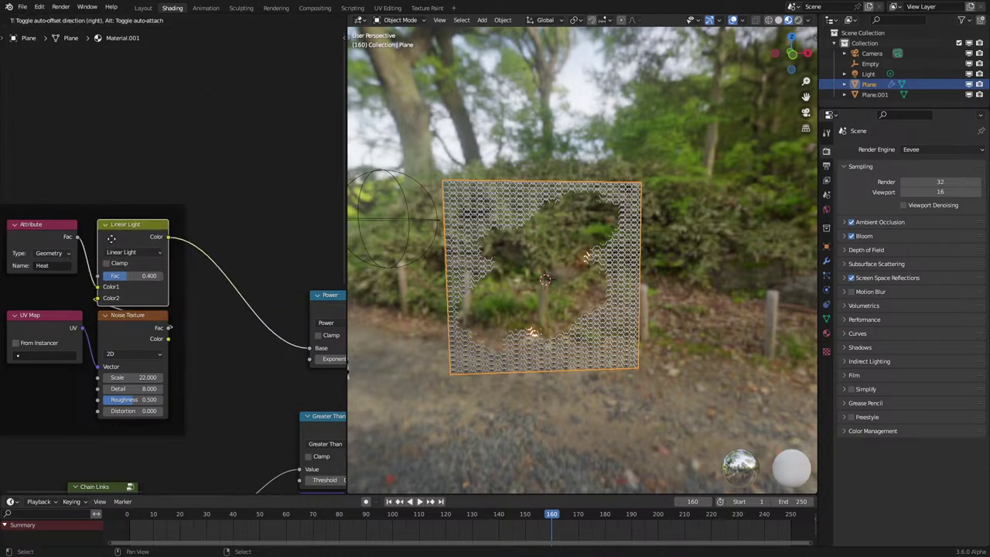
Duplicate the Heat 2 Attribute node and place the copy above the Power node.
{"action": "scroll", "coordinate": [190, 321], "scroll_direction": "down", "scroll_amount": 2}
{"action": "middle_click_drag", "start_coordinate": [209, 360], "coordinate": [72, 221]}
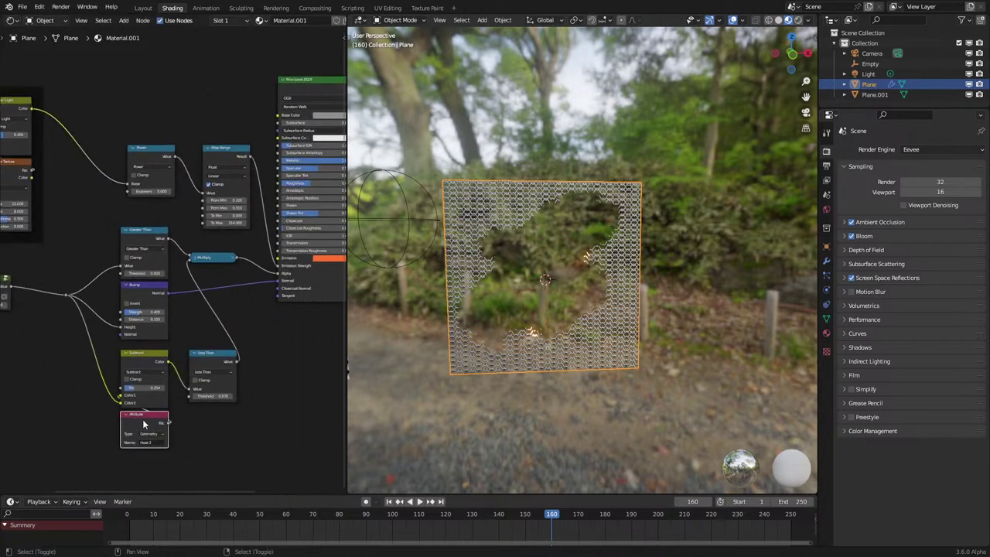
{"action": "left_click", "coordinate": [144, 75]}
{"action": "middle_click_drag", "start_coordinate": [159, 135], "coordinate": [159, 306]}
{"action": "left_click_drag", "start_coordinate": [159, 259], "coordinate": [166, 218]}
{"action": "scroll", "coordinate": [262, 207], "scroll_direction": "up", "scroll_amount": 2}
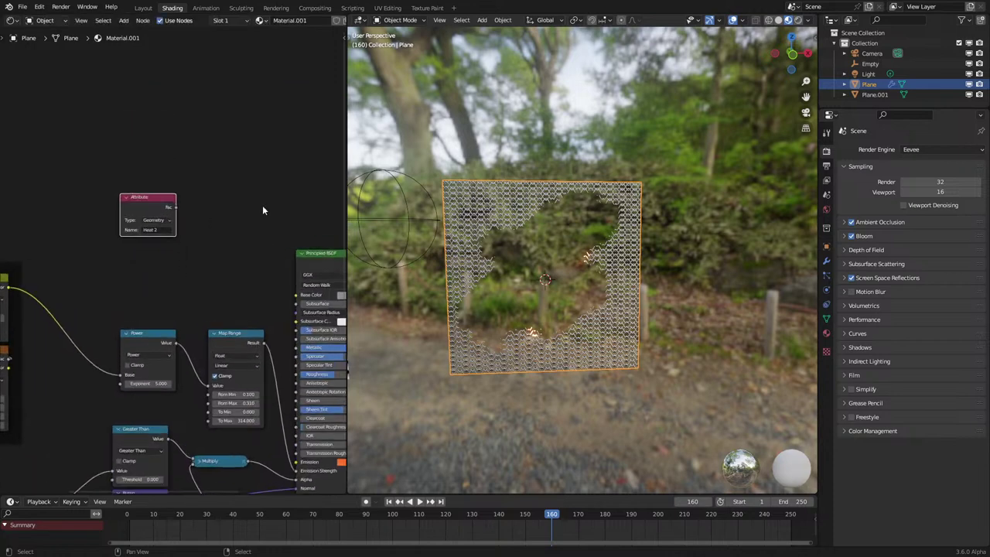
Feed the Heat 2 attribute into a new ColorRamp with Ease interpolation and both stops in the base grey, and preview it.
{"action": "key", "text": "q"}
{"action": "left_click", "coordinate": [246, 186]}
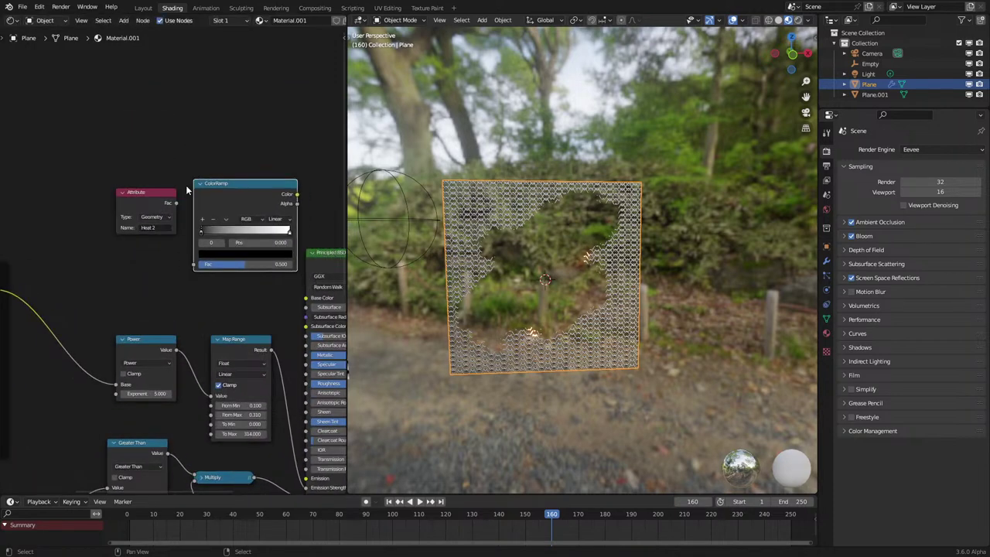
{"action": "left_click_drag", "start_coordinate": [200, 269], "coordinate": [198, 266]}
{"action": "middle_click_drag", "start_coordinate": [292, 287], "coordinate": [157, 324]}
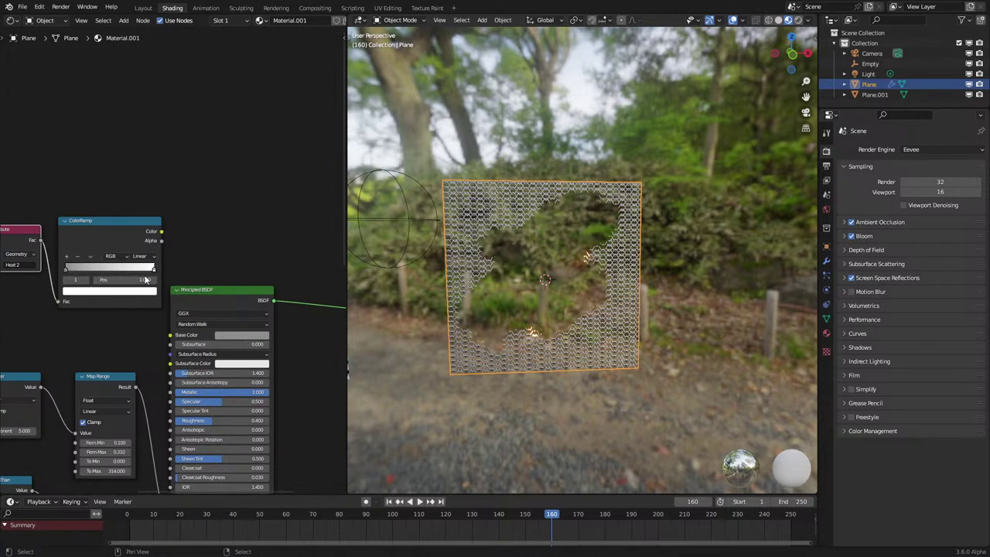
{"action": "left_click", "coordinate": [147, 246], "text": "ctrl+shift"}
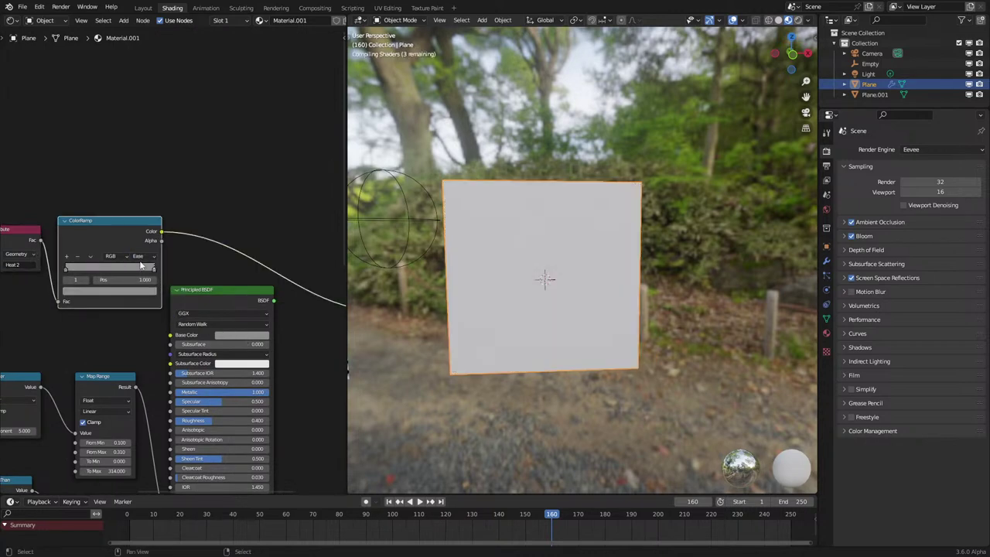
Set the ColorRamp's end stop to purple with hue 0.702, saturation 0.927 and value 0.270.
{"action": "middle_click_drag", "start_coordinate": [143, 266], "coordinate": [180, 290]}
{"action": "scroll", "coordinate": [171, 257], "scroll_direction": "up", "scroll_amount": 4}
{"action": "left_click", "coordinate": [160, 344]}
{"action": "mouse_move", "coordinate": [131, 181]}
{"action": "left_mouse_down"}
{"action": "mouse_move", "coordinate": [137, 169]}
{"action": "mouse_move", "coordinate": [158, 193]}
{"action": "left_mouse_up"}
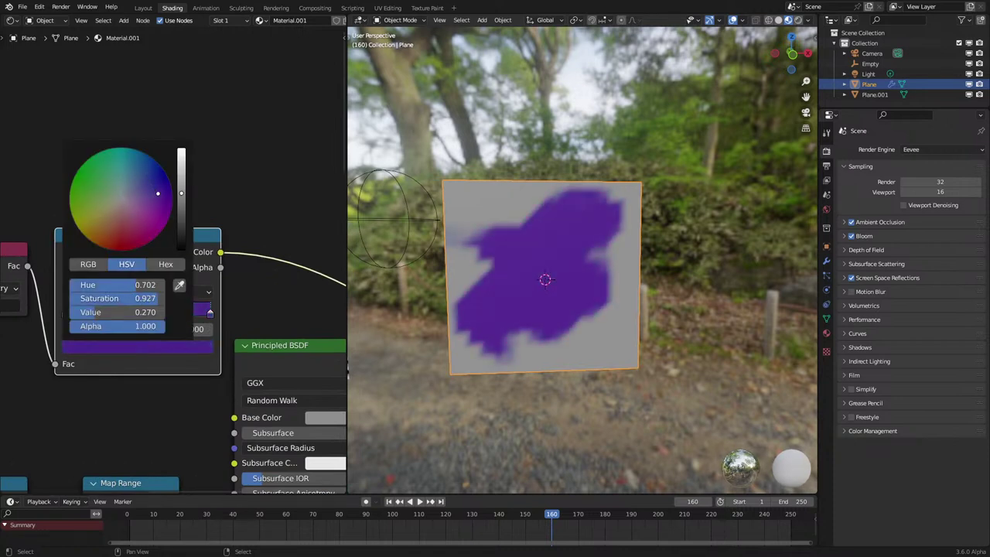
Restore the Principled BSDF output and connect the ColorRamp's Color to its Base Color.
{"action": "left_click", "coordinate": [261, 362], "text": "ctrl+shift"}
{"action": "scroll", "coordinate": [261, 361], "scroll_direction": "down", "scroll_amount": 5}
{"action": "middle_click_drag", "start_coordinate": [208, 306], "coordinate": [255, 212]}
Move the Heat 2 Attribute and ColorRamp nodes clear of the Principled BSDF and join them in a frame.
{"action": "left_click_drag", "start_coordinate": [126, 175], "coordinate": [226, 281]}
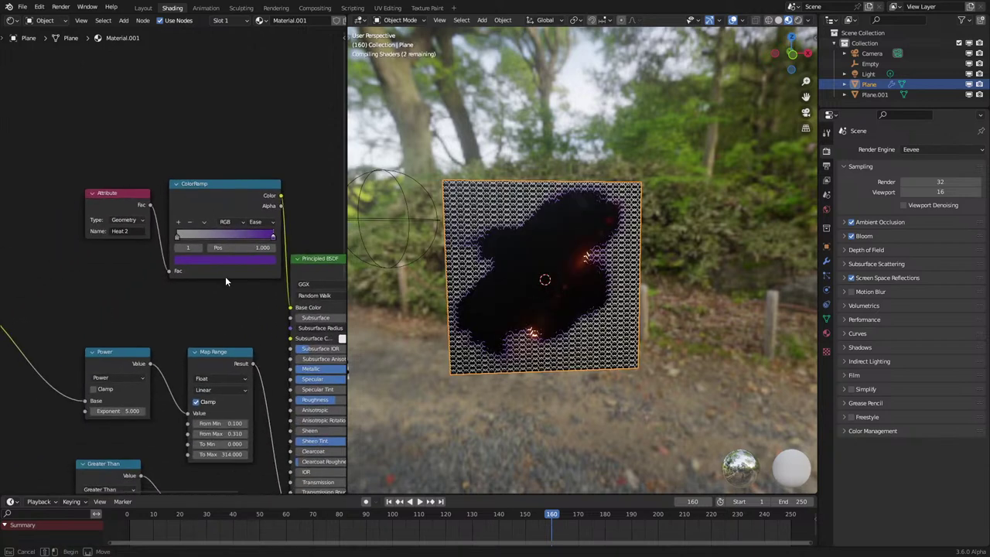
{"action": "left_click_drag", "start_coordinate": [115, 146], "coordinate": [221, 283]}
{"action": "key", "text": "g"}
{"action": "left_click", "coordinate": [185, 281]}
{"action": "scroll", "coordinate": [579, 320], "scroll_direction": "up", "scroll_amount": 3}
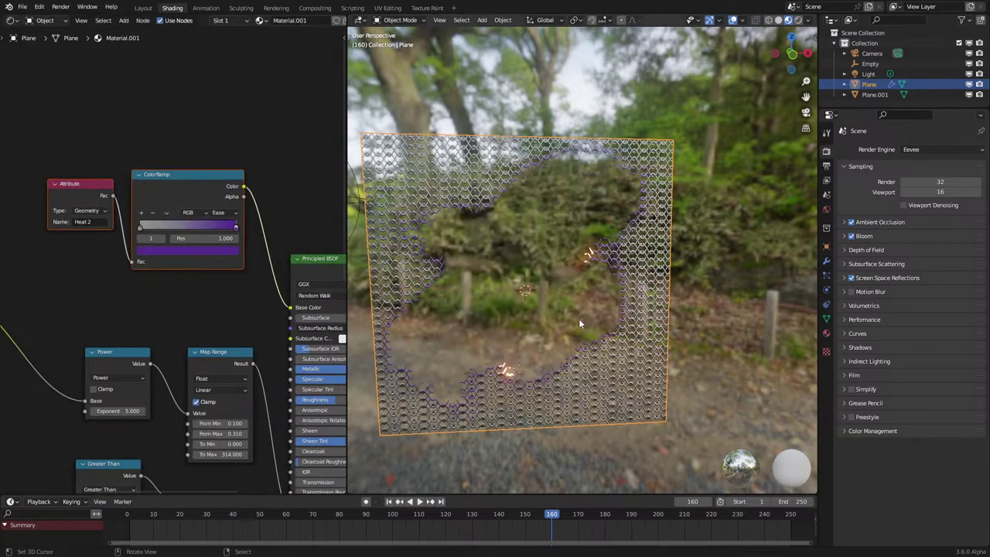
{"action": "scroll", "coordinate": [578, 318], "scroll_direction": "up", "scroll_amount": 3}
{"action": "key", "text": "ctrl+j"}
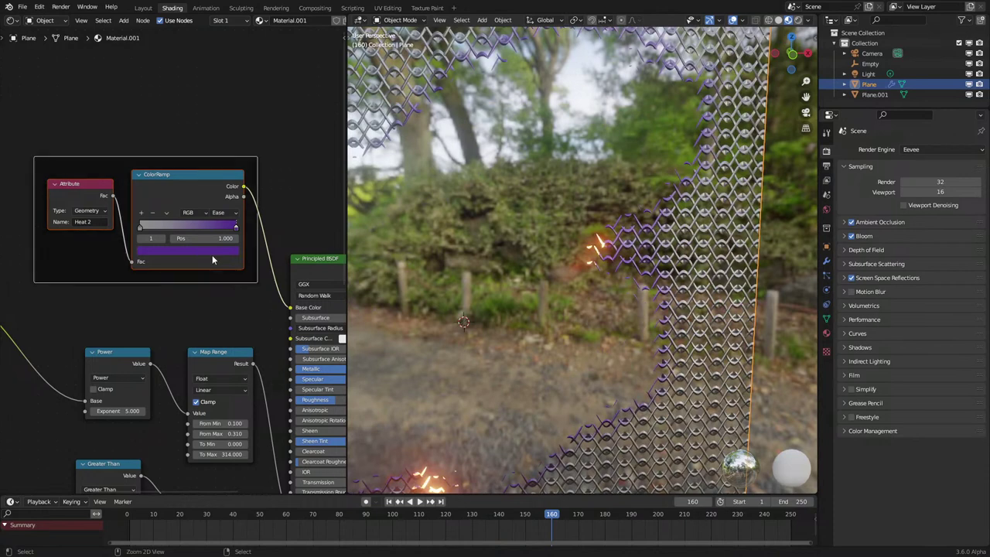
Soften the ColorRamp's end stop to hue 0.677 and saturation 0.615, and switch the ramp to HSV mode with Near interpolation.
{"action": "scroll", "coordinate": [212, 255], "scroll_direction": "up", "scroll_amount": 3}
{"action": "left_click", "coordinate": [218, 248]}
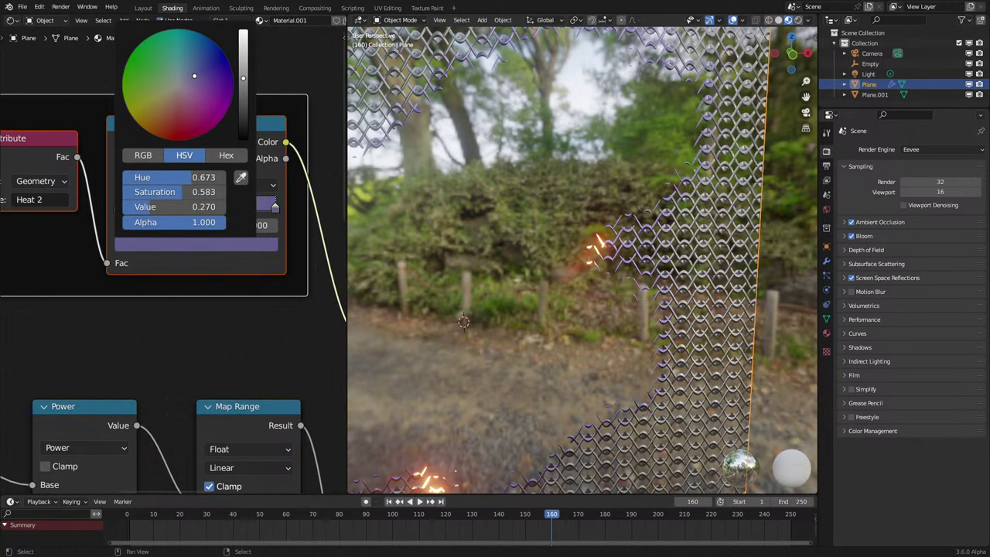
{"action": "scroll", "coordinate": [600, 241], "scroll_direction": "down", "scroll_amount": 3}
{"action": "middle_click_drag", "start_coordinate": [601, 241], "coordinate": [614, 236]}
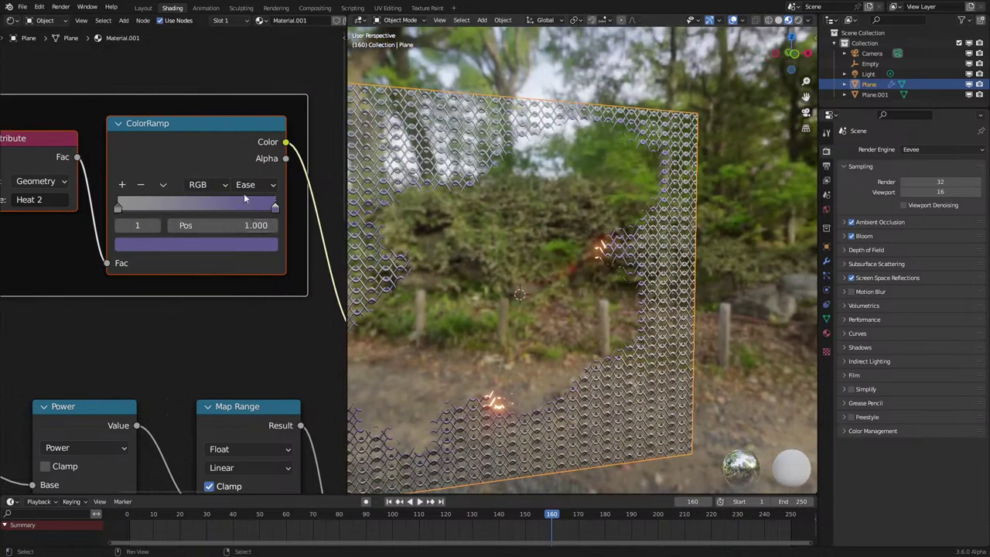
{"action": "left_click", "coordinate": [219, 220]}
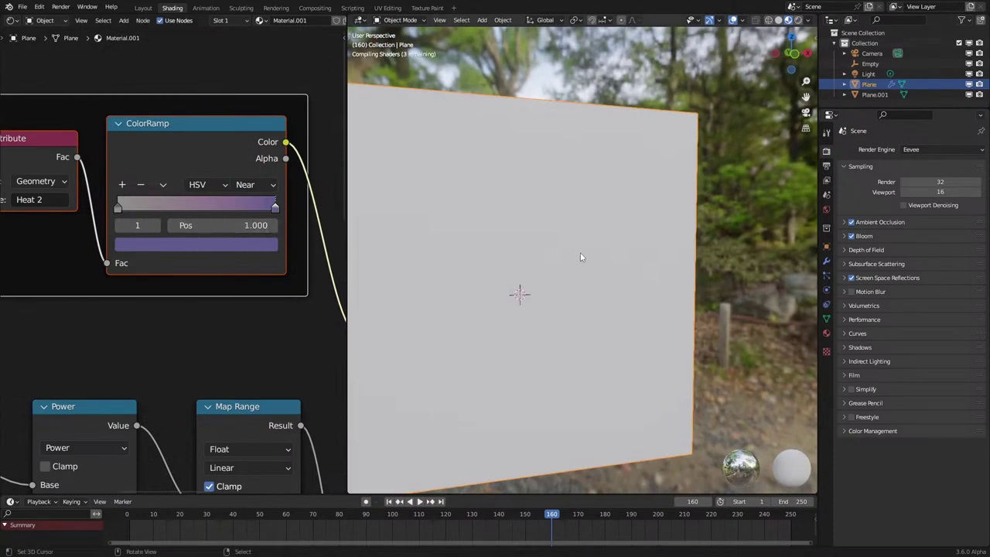
{"action": "middle_click_drag", "start_coordinate": [580, 252], "coordinate": [551, 260]}
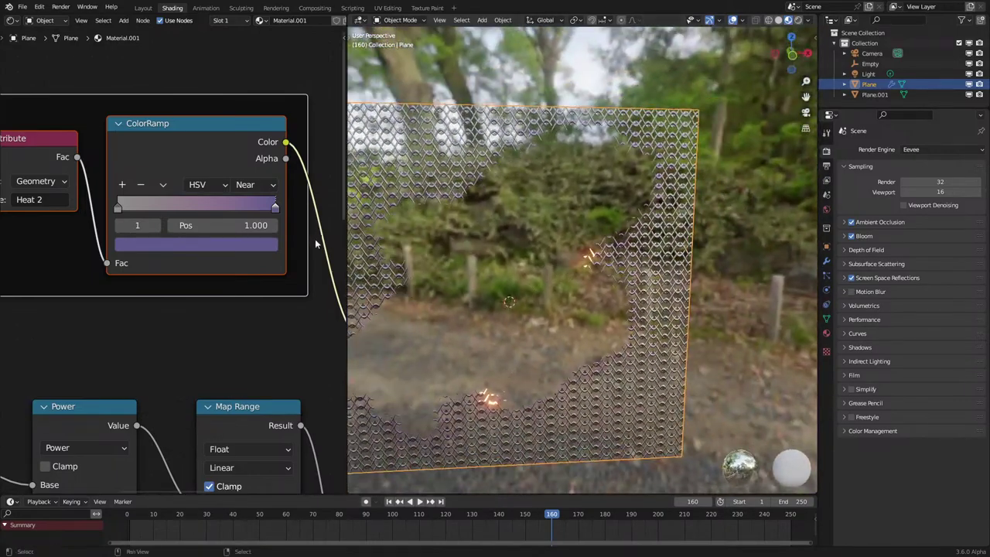
Try tinting the ColorRamp's grey start stop with different hues.
{"action": "left_click", "coordinate": [152, 247]}
{"action": "scroll", "coordinate": [164, 123], "scroll_direction": "down", "scroll_amount": 6}
{"action": "scroll", "coordinate": [163, 123], "scroll_direction": "up", "scroll_amount": 4}
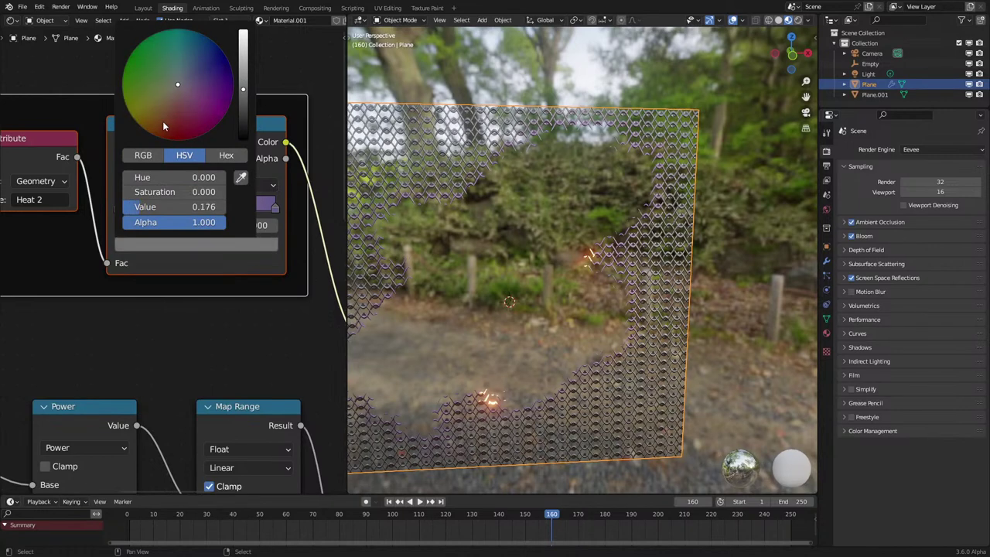
{"action": "left_click_drag", "start_coordinate": [165, 111], "coordinate": [178, 66]}
{"action": "key", "text": "BackSpace"}
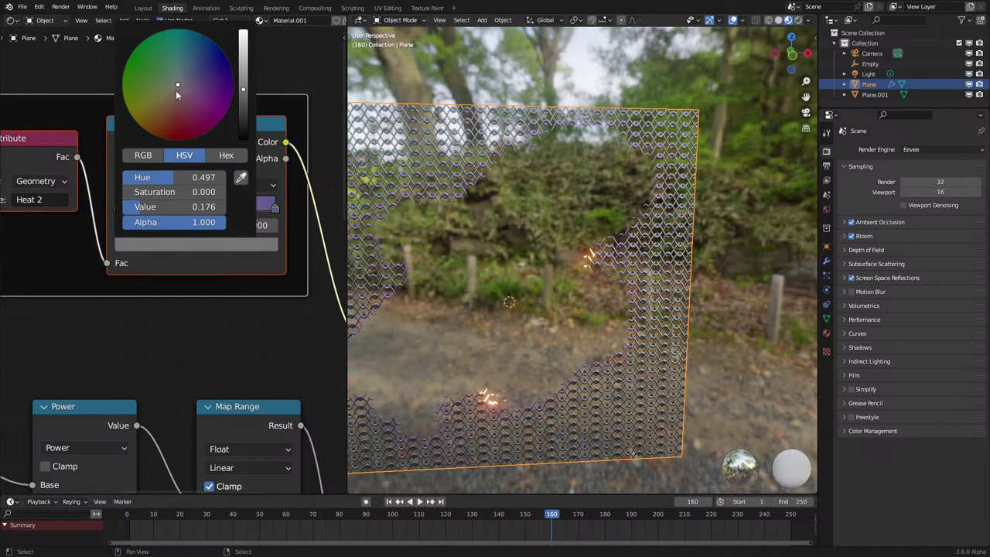
{"action": "key", "text": "BackSpace"}
Darken the ColorRamp's end stop to a deep muted indigo and check the tint on the burnt chainmail edges.
{"action": "mouse_move", "coordinate": [614, 271]}
{"action": "middle_mouse_down"}
{"action": "mouse_move", "coordinate": [649, 260]}
{"action": "mouse_move", "coordinate": [623, 267]}
{"action": "middle_mouse_up"}
{"action": "left_click", "coordinate": [252, 245]}
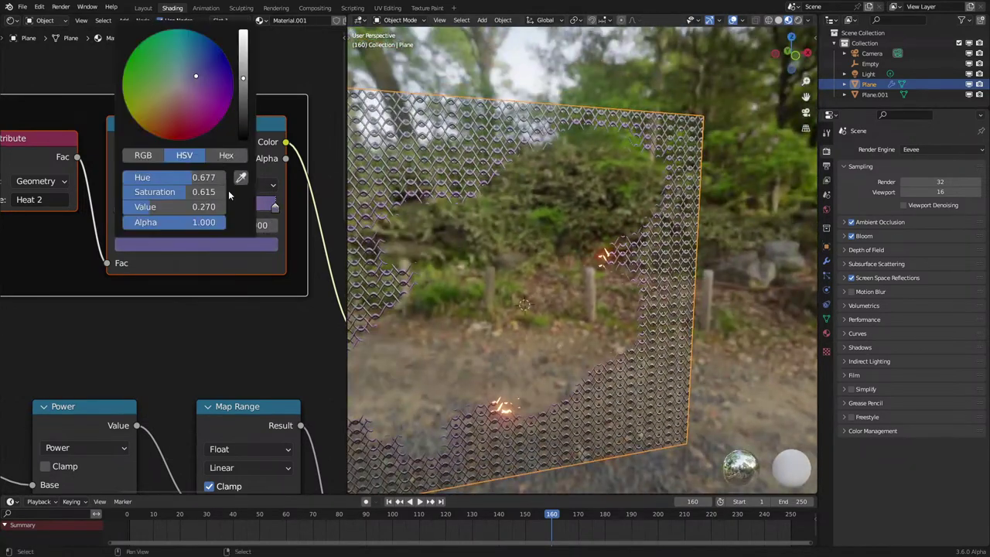
{"action": "scroll", "coordinate": [199, 125], "scroll_direction": "down", "scroll_amount": 3}
{"action": "scroll", "coordinate": [594, 297], "scroll_direction": "down", "scroll_amount": 2}
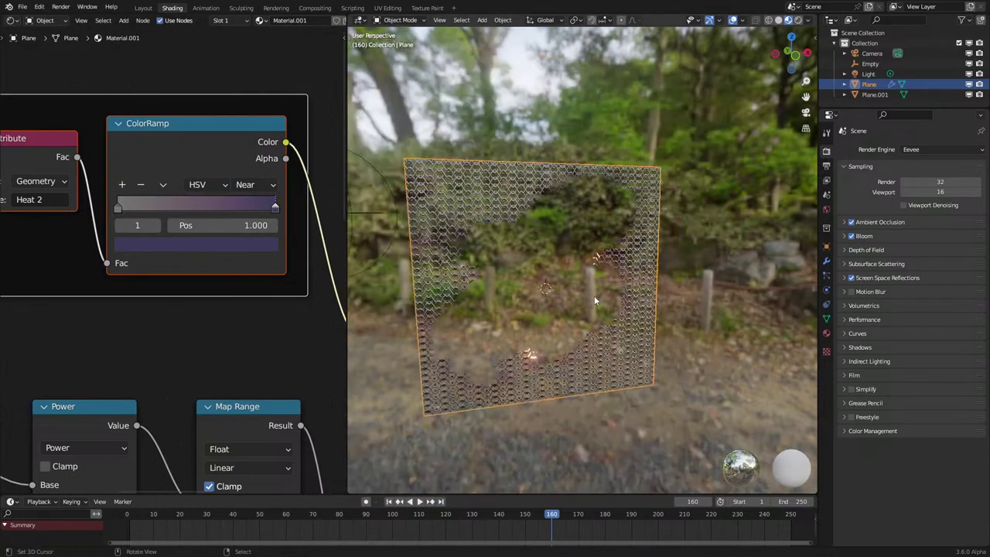
{"action": "middle_click_drag", "start_coordinate": [594, 297], "coordinate": [540, 337]}
{"action": "scroll", "coordinate": [583, 313], "scroll_direction": "up", "scroll_amount": 2}
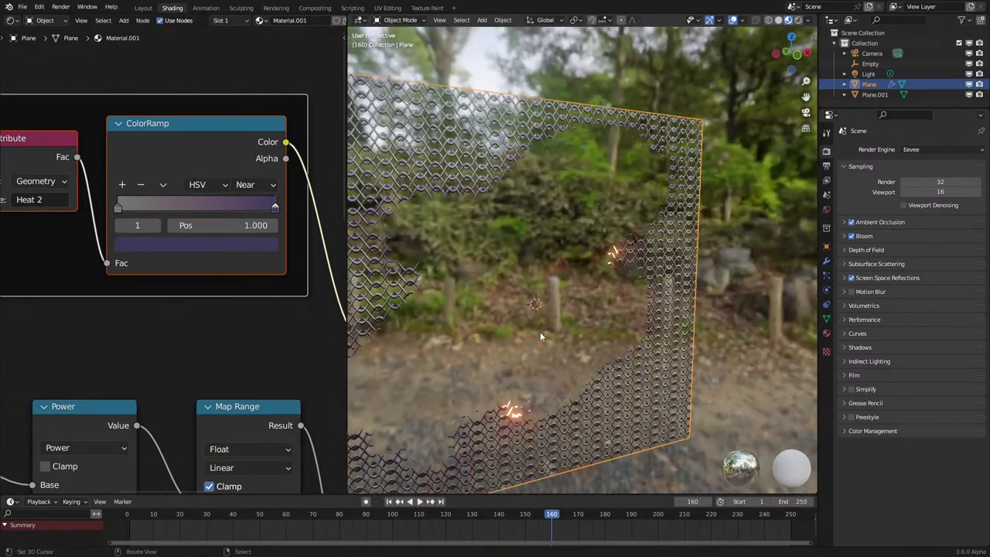
Rewind the animation and play it to frame 22 to restore the intact chainmail.
{"action": "left_click", "coordinate": [131, 530]}
{"action": "key", "text": "space"}
{"action": "middle_click_drag", "start_coordinate": [618, 404], "coordinate": [598, 395]}
{"action": "key", "text": "space"}
{"action": "scroll", "coordinate": [597, 396], "scroll_direction": "down", "scroll_amount": 2}
{"action": "scroll", "coordinate": [144, 373], "scroll_direction": "down", "scroll_amount": 3}
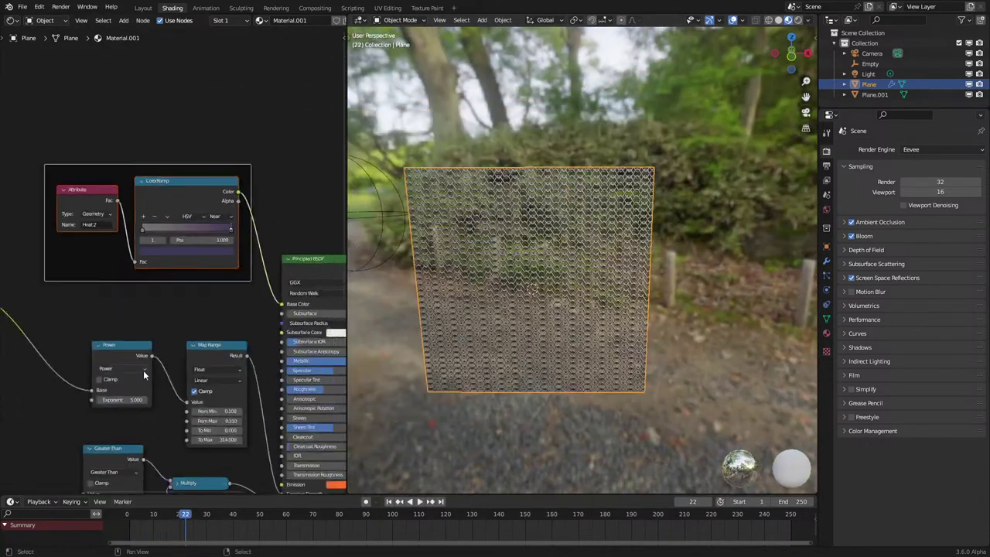
Join the Power and Map Range nodes in a frame and move Map Range closer to Power.
{"action": "scroll", "coordinate": [143, 373], "scroll_direction": "up", "scroll_amount": 1}
{"action": "middle_click_drag", "start_coordinate": [143, 371], "coordinate": [193, 298]}
{"action": "left_click_drag", "start_coordinate": [146, 249], "coordinate": [341, 330]}
{"action": "left_click_drag", "start_coordinate": [262, 322], "coordinate": [276, 331]}
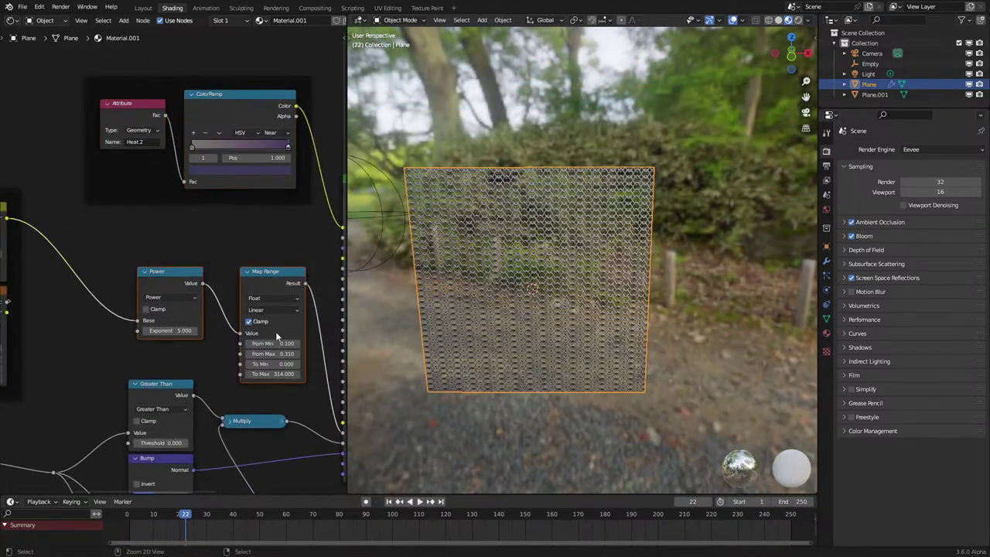
{"action": "key", "text": "ctrl+j"}
{"action": "left_click", "coordinate": [270, 282]}
{"action": "left_click_drag", "start_coordinate": [269, 281], "coordinate": [250, 283]}
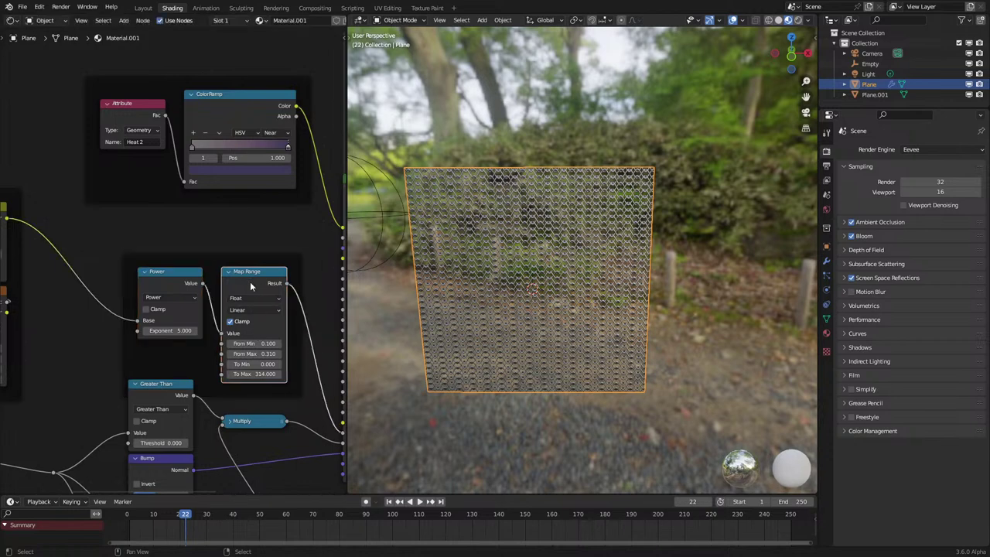
Join the Subtract, Less Than and lower Heat 2 Attribute nodes in a frame.
{"action": "scroll", "coordinate": [244, 301], "scroll_direction": "down", "scroll_amount": 6}
{"action": "middle_click_drag", "start_coordinate": [208, 458], "coordinate": [203, 358]}
{"action": "left_click_drag", "start_coordinate": [293, 392], "coordinate": [286, 391]}
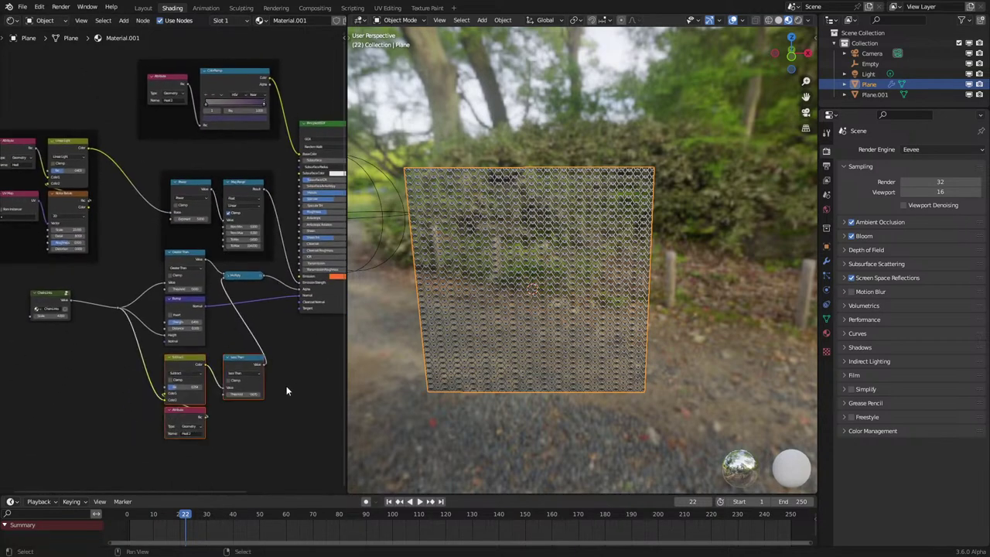
{"action": "scroll", "coordinate": [199, 338], "scroll_direction": "up", "scroll_amount": 2}
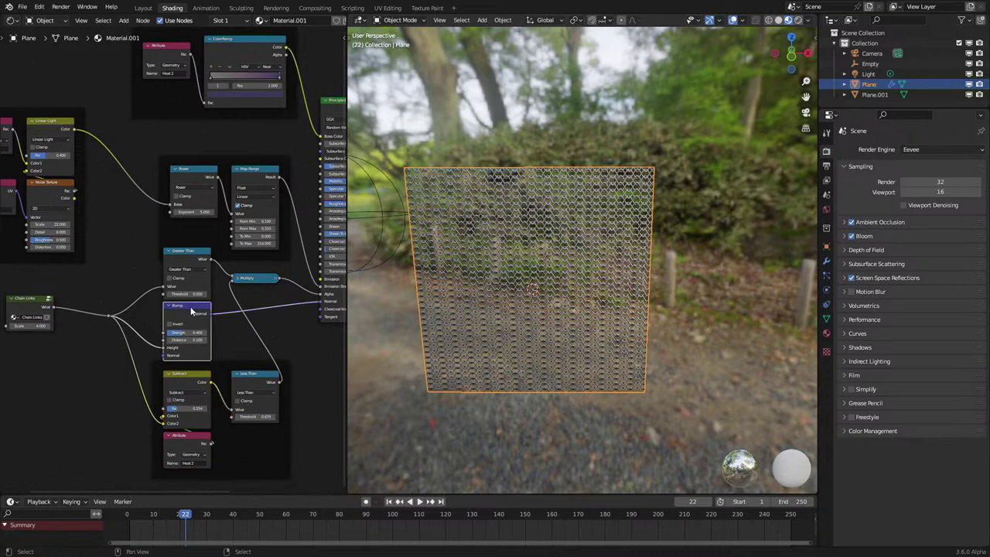
Move the Bump node well below the other nodes and lift the Subtract frame up beneath Greater Than.
{"action": "scroll", "coordinate": [191, 311], "scroll_direction": "down", "scroll_amount": 2}
{"action": "key", "text": "g"}
{"action": "left_click_drag", "start_coordinate": [211, 416], "coordinate": [206, 367]}
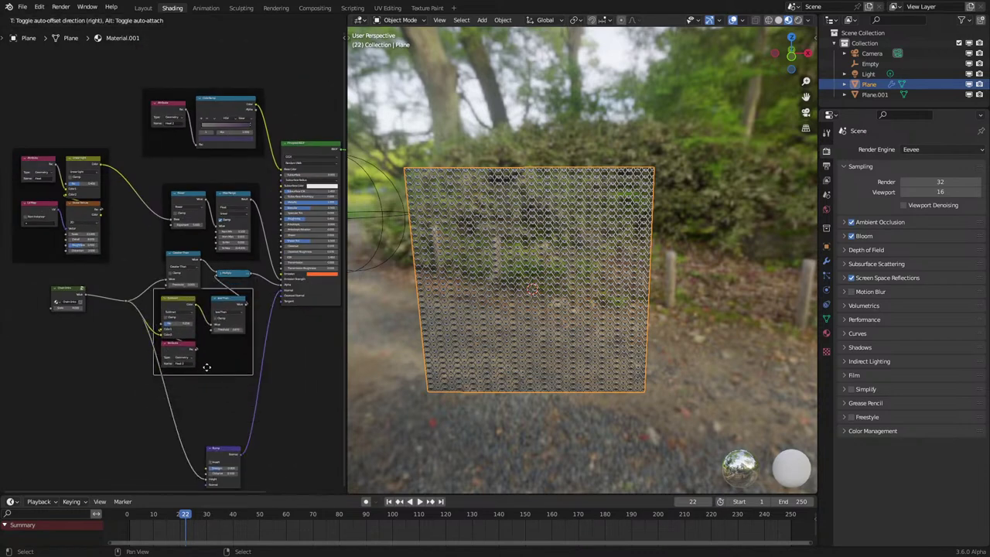
Add the Greater Than and Multiply nodes to the Subtract and Less Than frame, and reposition that frame below the Power frame.
{"action": "scroll", "coordinate": [213, 371], "scroll_direction": "up", "scroll_amount": 3}
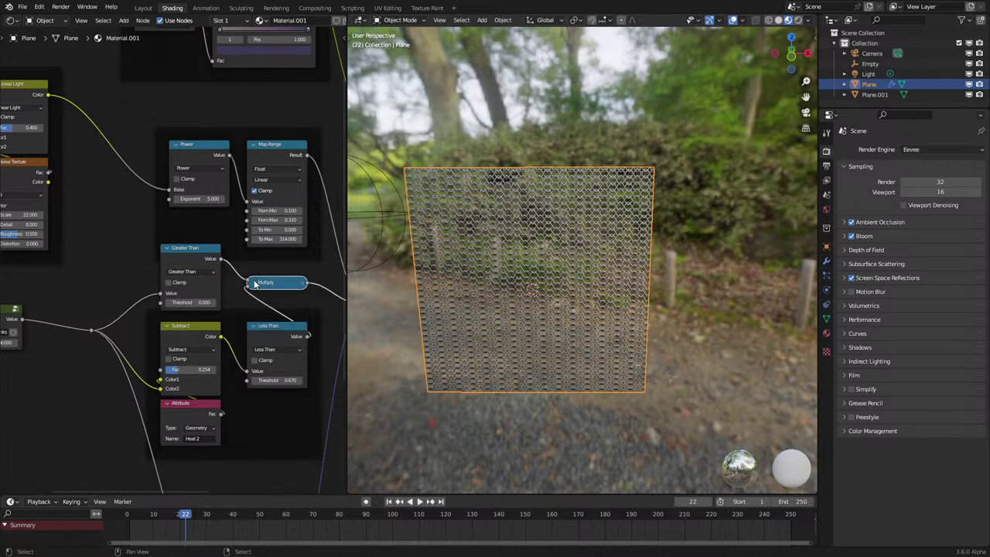
{"action": "right_click", "coordinate": [198, 276]}
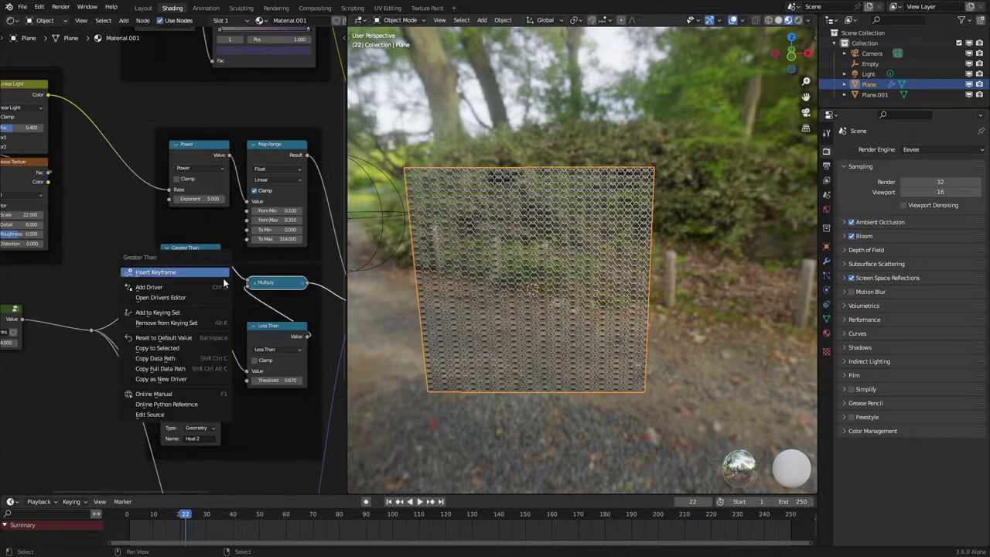
{"action": "left_click", "coordinate": [192, 242]}
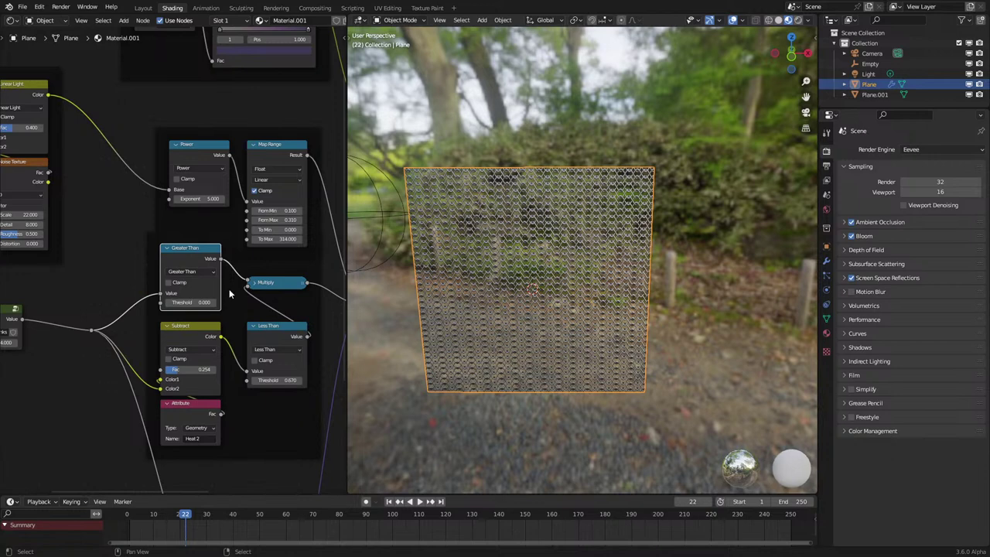
{"action": "left_click", "coordinate": [316, 297]}
{"action": "middle_click_drag", "start_coordinate": [317, 298], "coordinate": [297, 237]}
{"action": "key", "text": "g"}
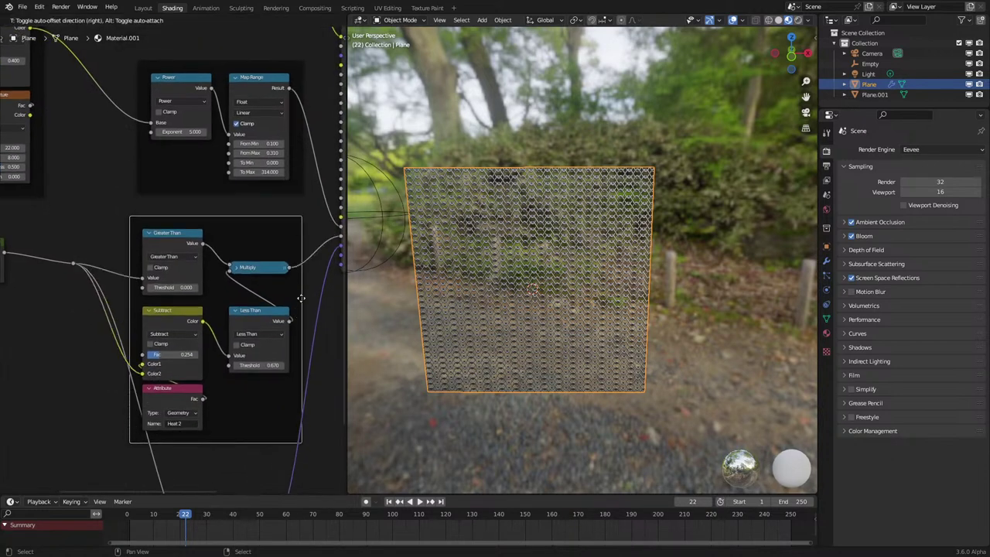
{"action": "left_click", "coordinate": [293, 287]}
Place the Bump node just beneath the Greater Than frame and align the Power frame above it.
{"action": "scroll", "coordinate": [267, 348], "scroll_direction": "down", "scroll_amount": 4}
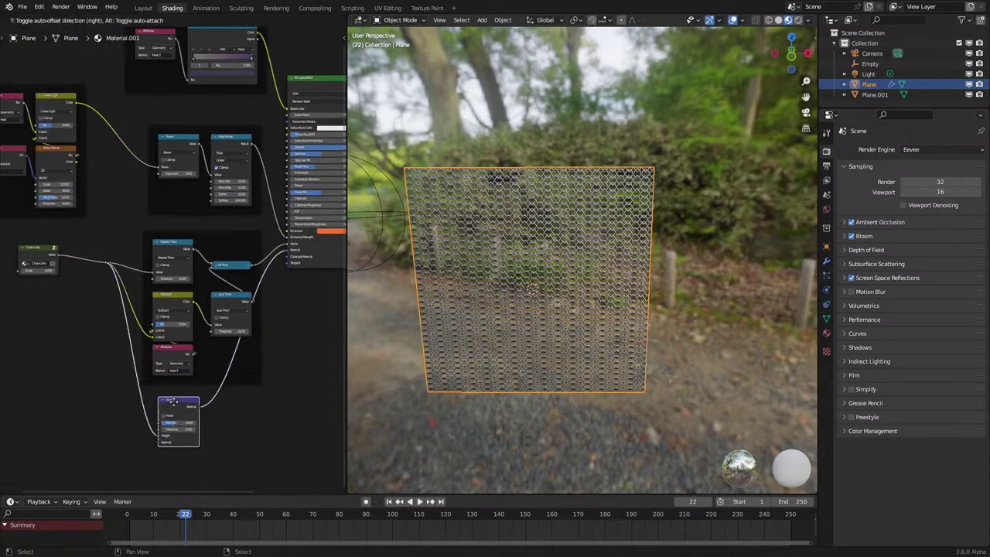
{"action": "scroll", "coordinate": [236, 319], "scroll_direction": "up", "scroll_amount": 2}
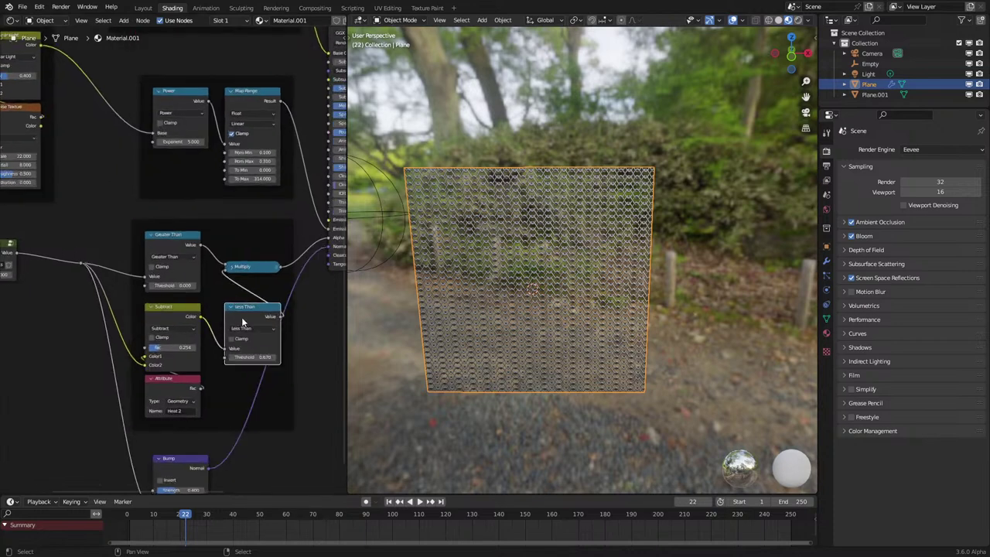
{"action": "scroll", "coordinate": [148, 225], "scroll_direction": "down", "scroll_amount": 3}
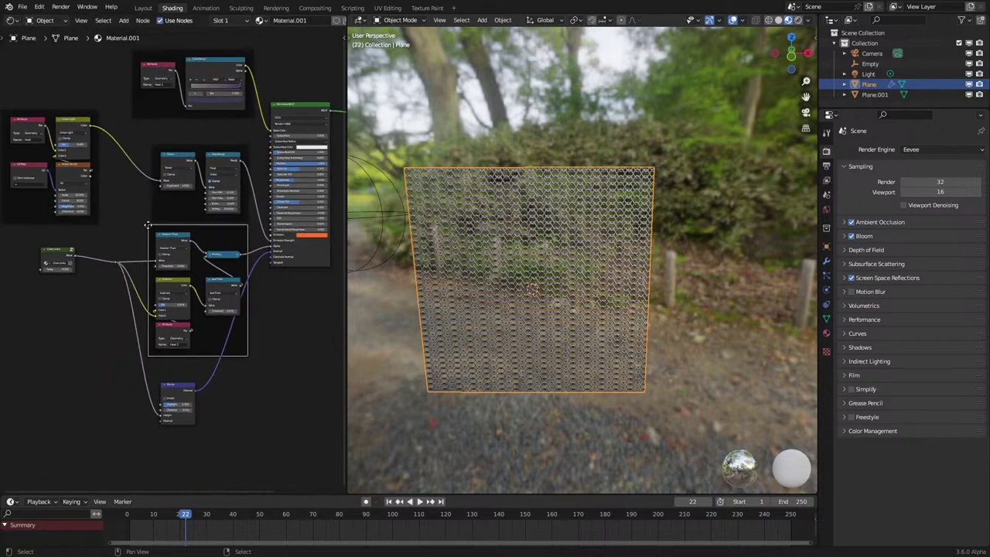
{"action": "left_click_drag", "start_coordinate": [159, 215], "coordinate": [152, 204]}
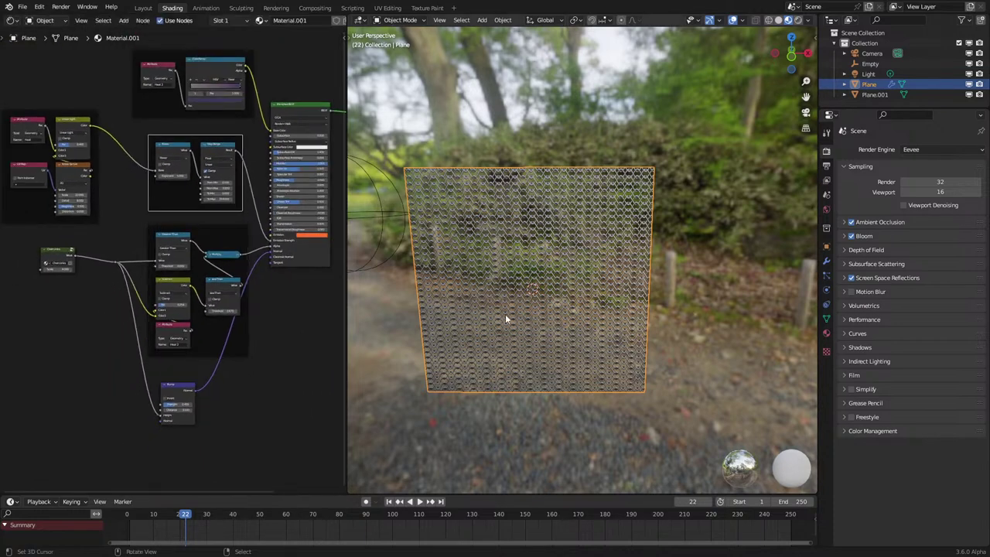
Select the Empty, replay from the start to frame 9, and clear its location with auto keying on.
{"action": "left_click", "coordinate": [385, 212]}
{"action": "key", "text": "space"}
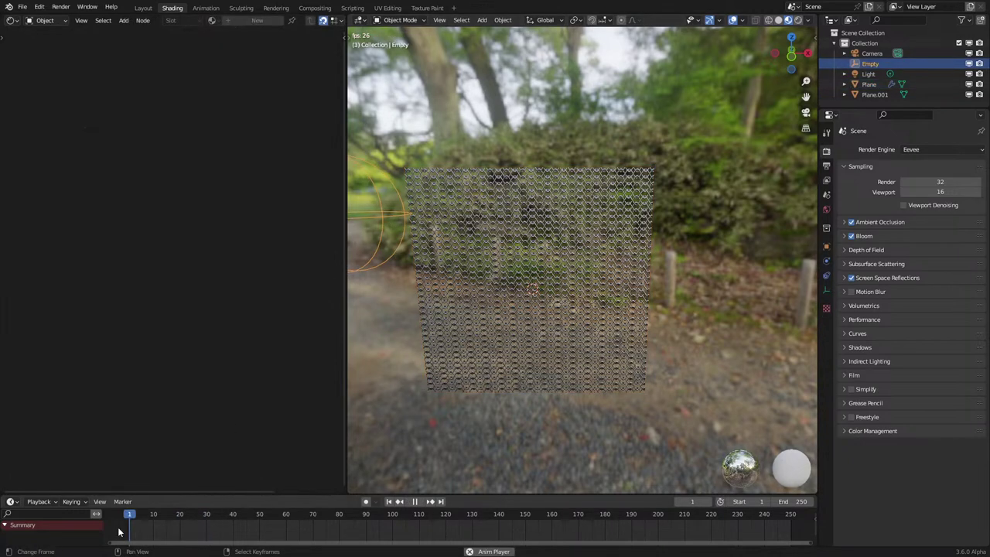
{"action": "key", "text": "space"}
{"action": "key", "text": "alt+g"}
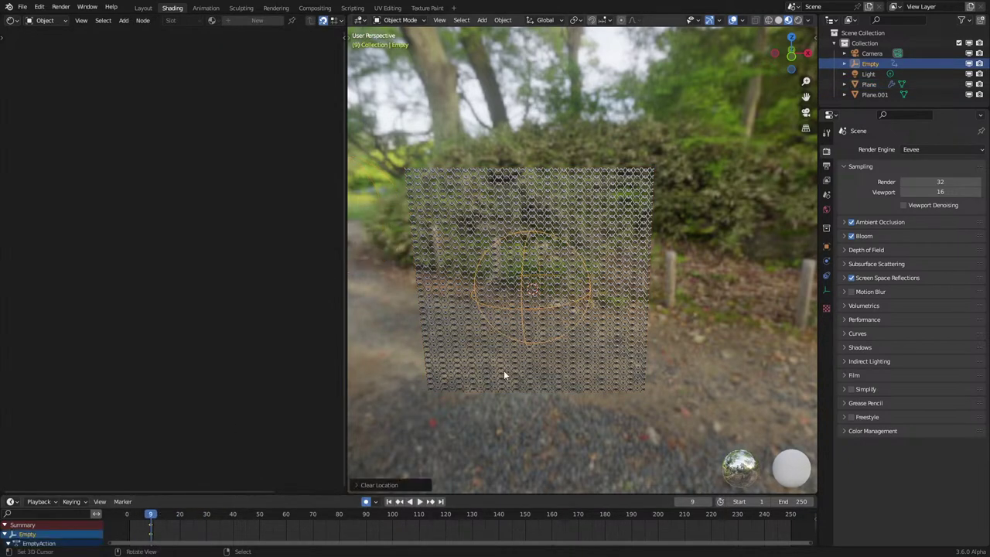
Record the Empty sweeping across the chainmail during playback, moving it with the Y axis locked.
{"action": "middle_click_drag", "start_coordinate": [504, 371], "coordinate": [524, 345]}
{"action": "key", "text": "space"}
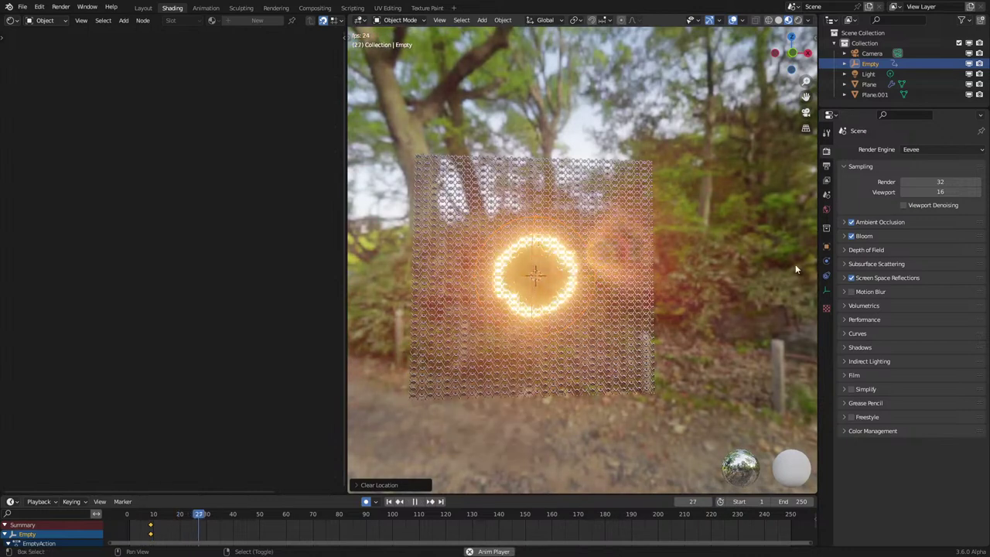
{"action": "key", "text": "g"}
{"action": "key", "text": "shift+y"}
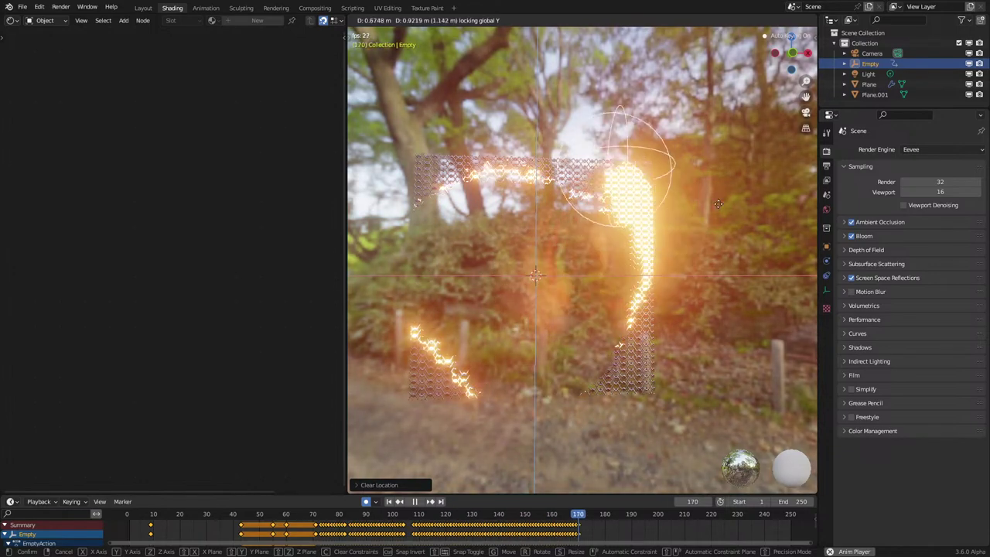
{"action": "left_click", "coordinate": [642, 333]}
{"action": "key", "text": "space"}
Shift the Empty's recorded keyframes about 76 frames earlier and play the animation from the start.
{"action": "left_click", "coordinate": [389, 533]}
{"action": "key", "text": "space"}
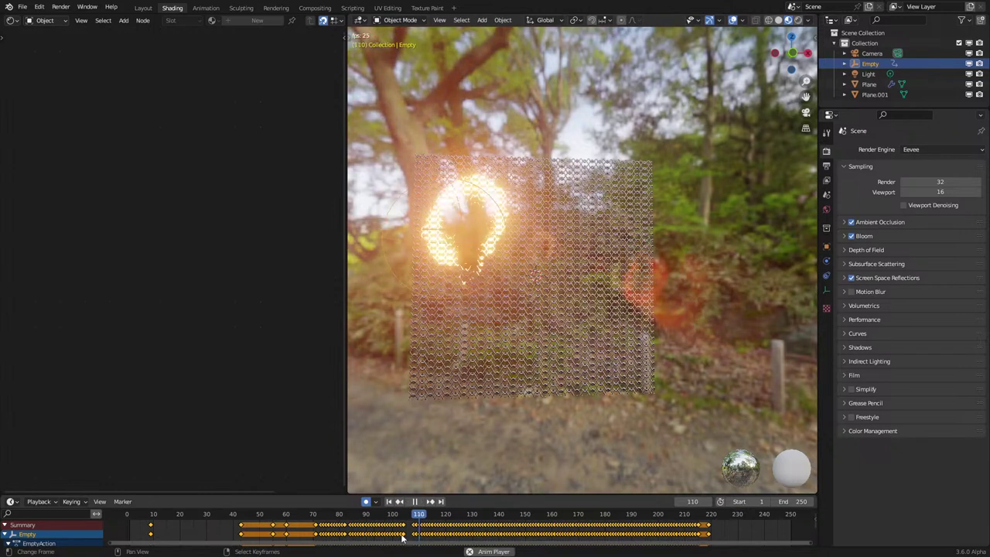
{"action": "key", "text": "space"}
{"action": "left_click", "coordinate": [218, 523]}
{"action": "scroll", "coordinate": [198, 525], "scroll_direction": "down", "scroll_amount": 2}
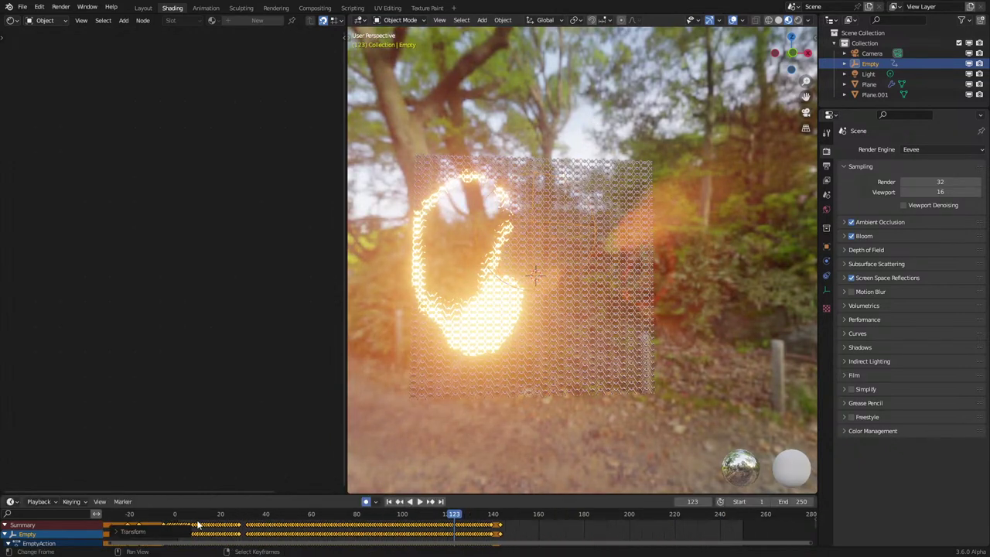
{"action": "key", "text": "shift+Left"}
{"action": "key", "text": "space"}
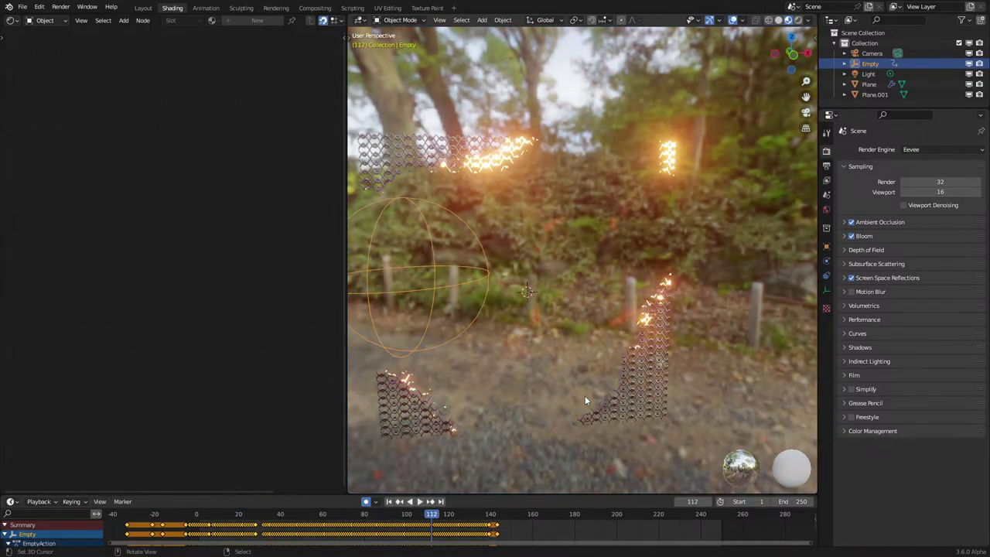
Replay the burn from the start, pause at frame 40, and examine the glowing chainmail edges up close.
{"action": "left_click", "coordinate": [199, 515]}
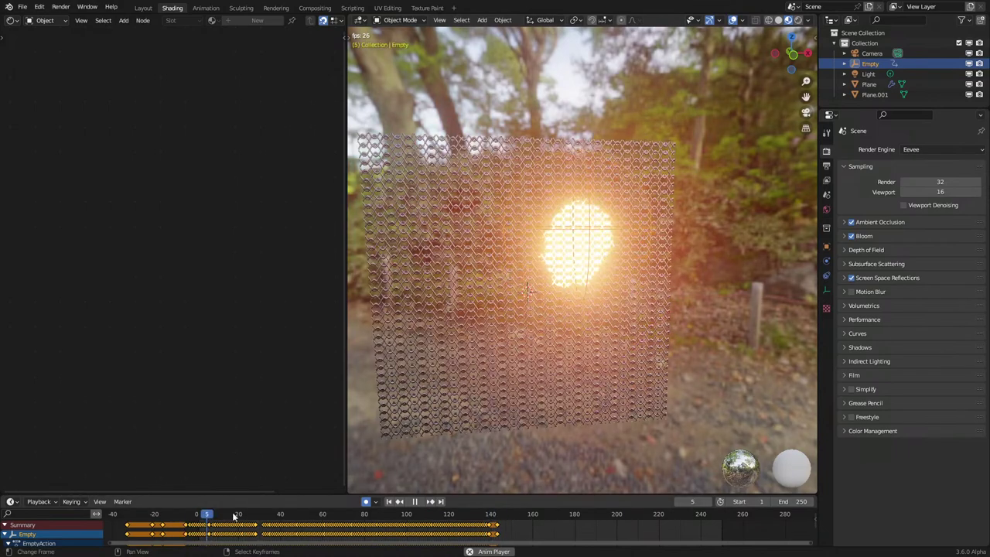
{"action": "middle_click_drag", "start_coordinate": [499, 449], "coordinate": [560, 423]}
{"action": "key", "text": "space"}
{"action": "scroll", "coordinate": [519, 288], "scroll_direction": "up", "scroll_amount": 8}
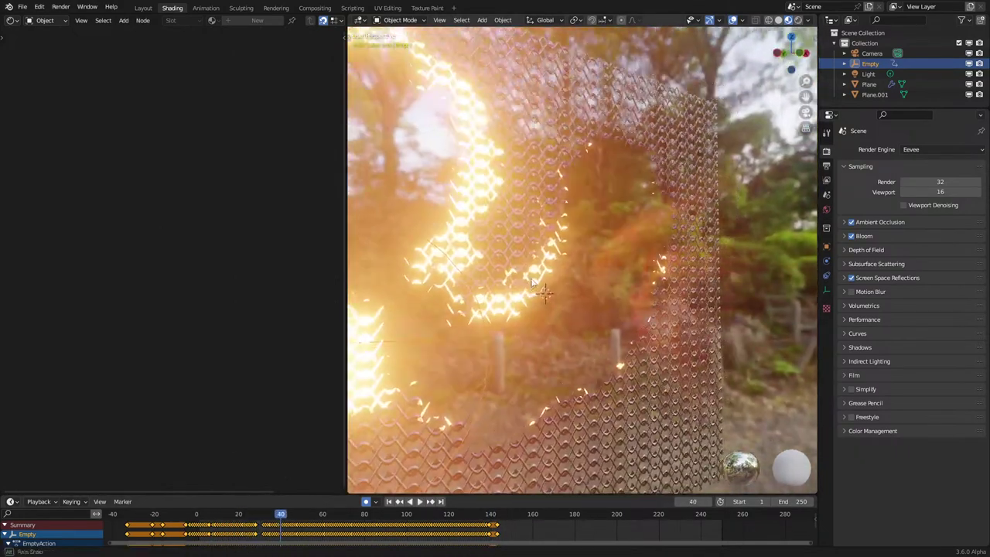
{"action": "middle_click_drag", "start_coordinate": [518, 287], "coordinate": [568, 336]}
{"action": "scroll", "coordinate": [570, 327], "scroll_direction": "up", "scroll_amount": 4}
{"action": "scroll", "coordinate": [560, 348], "scroll_direction": "down", "scroll_amount": 8}
Select the chainmail plane and set its material's Power exponent to 10 and Map Range From Min to 0.
{"action": "right_click", "coordinate": [523, 302]}
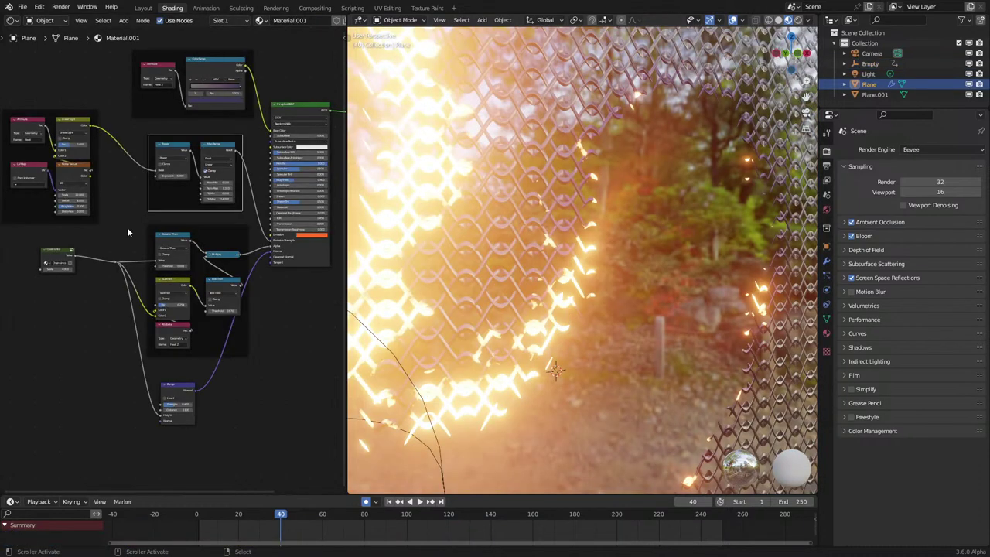
{"action": "scroll", "coordinate": [135, 200], "scroll_direction": "up", "scroll_amount": 5}
{"action": "middle_click_drag", "start_coordinate": [133, 198], "coordinate": [106, 215]}
{"action": "scroll", "coordinate": [146, 166], "scroll_direction": "up", "scroll_amount": 5}
{"action": "middle_click_drag", "start_coordinate": [178, 166], "coordinate": [143, 239]}
{"action": "left_click_drag", "start_coordinate": [149, 258], "coordinate": [186, 258], "text": "ctrl"}
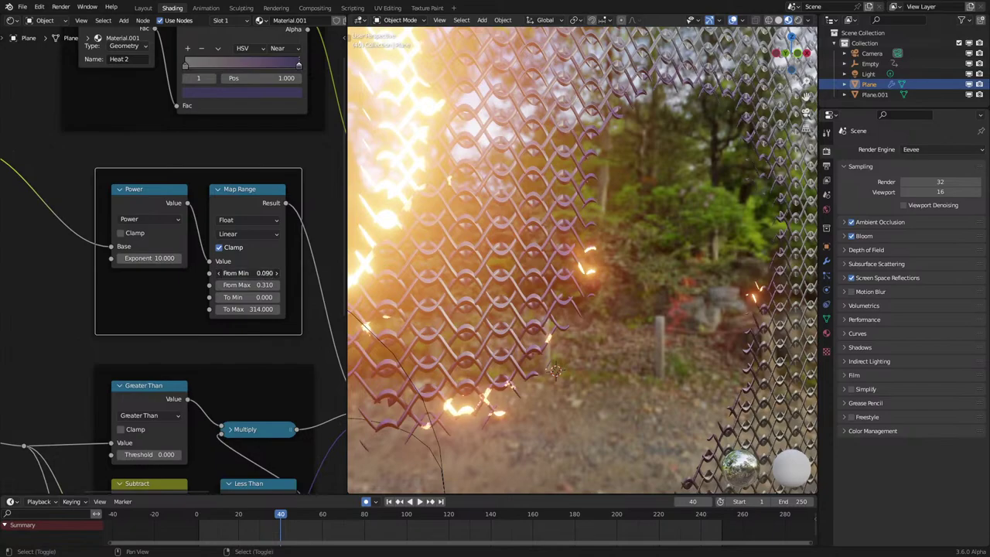
{"action": "left_click_drag", "start_coordinate": [248, 273], "coordinate": [236, 273]}
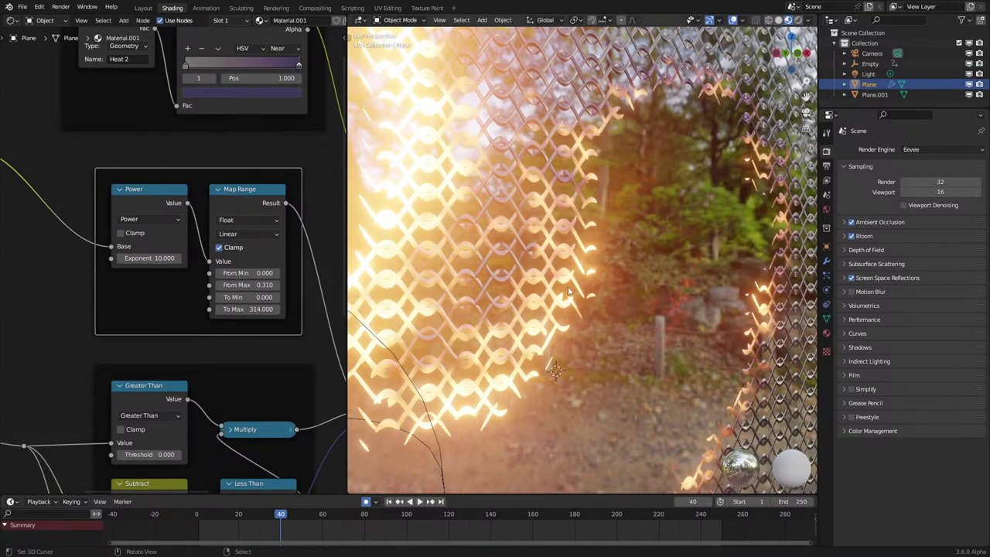
Preview the burn animation and set the Power node's exponent to 15.
{"action": "scroll", "coordinate": [565, 284], "scroll_direction": "down", "scroll_amount": 5}
{"action": "middle_click_drag", "start_coordinate": [553, 261], "coordinate": [536, 283]}
{"action": "key", "text": "space"}
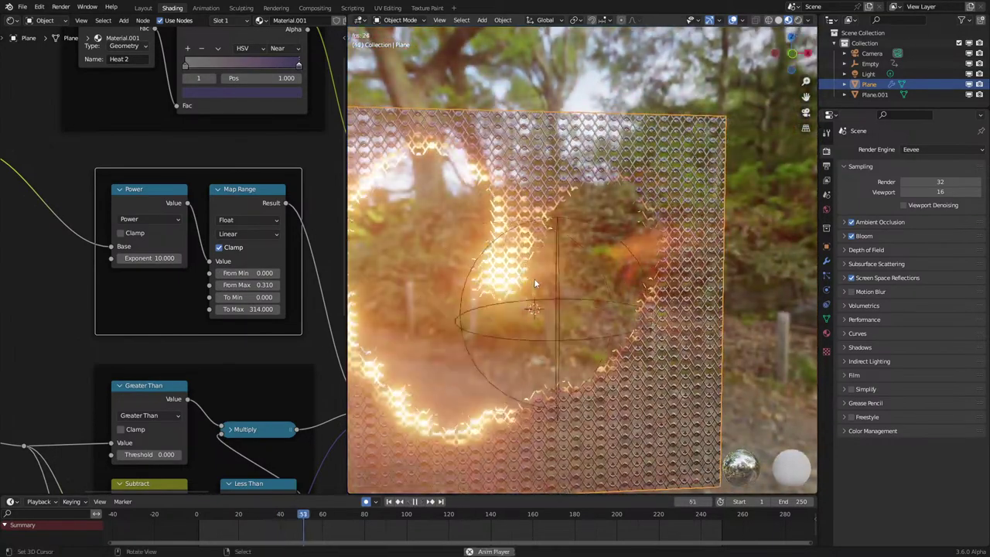
{"action": "scroll", "coordinate": [533, 281], "scroll_direction": "down", "scroll_amount": 1}
{"action": "key", "text": "space"}
{"action": "scroll", "coordinate": [169, 259], "scroll_direction": "up", "scroll_amount": 1}
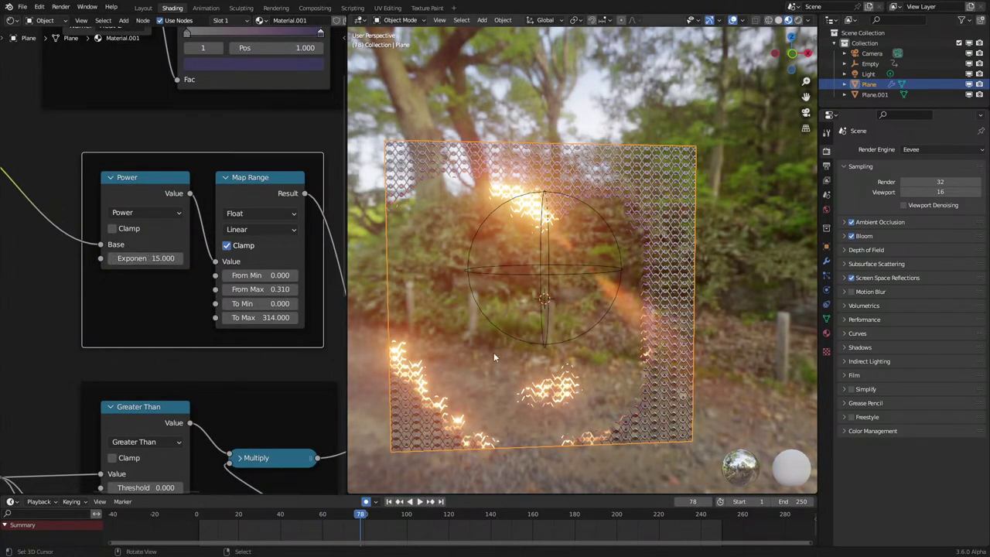
Set the Power node's exponent to 20 and replay the burn from the start.
{"action": "key", "text": "space"}
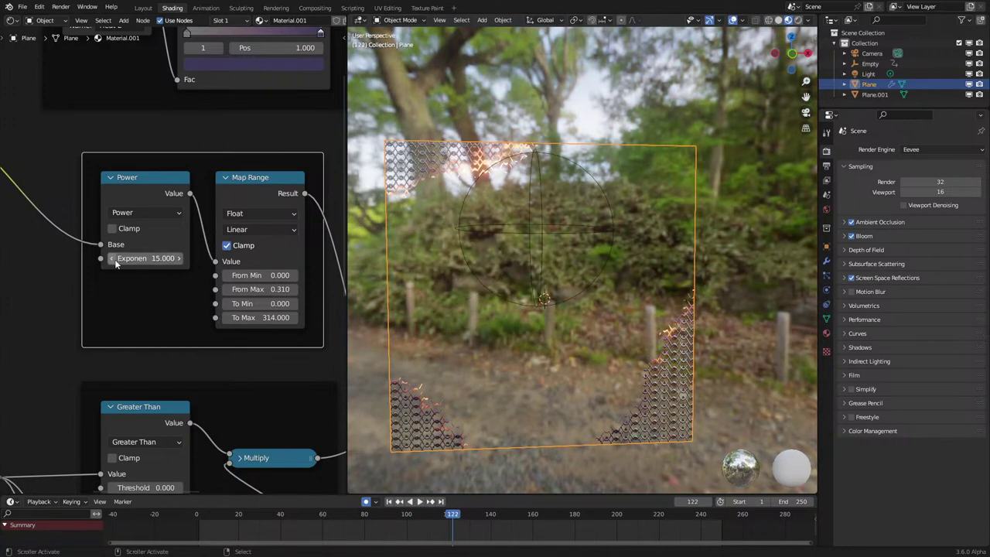
{"action": "left_click", "coordinate": [186, 531]}
{"action": "key", "text": "space"}
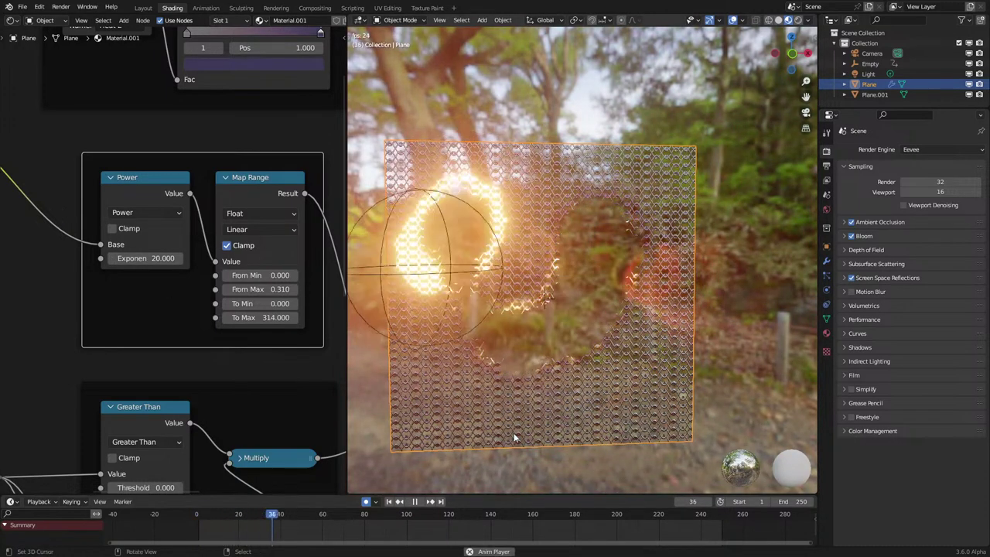
{"action": "key", "text": "space"}
{"action": "scroll", "coordinate": [243, 272], "scroll_direction": "down", "scroll_amount": 1}
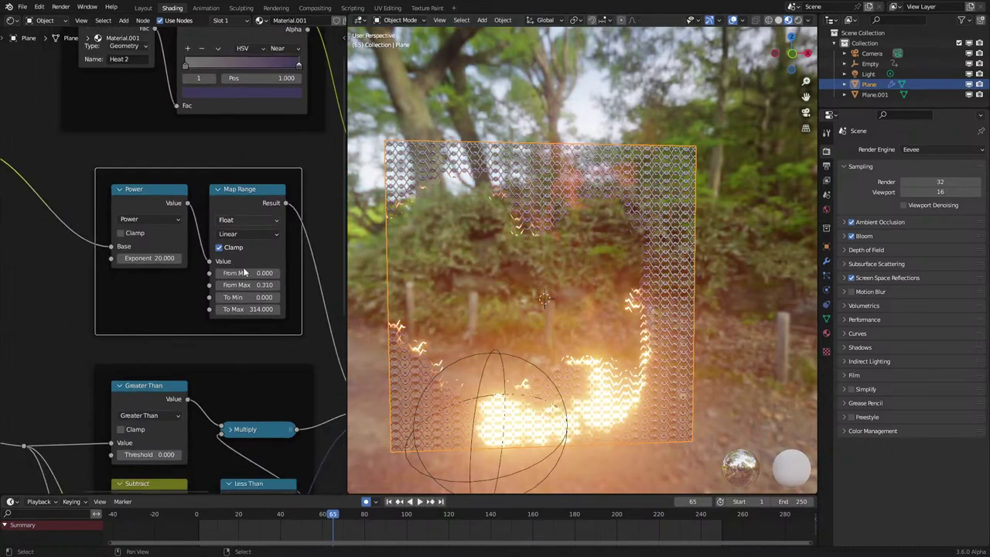
Change the Principled BSDF emission colour of the chainmail material to red.
{"action": "scroll", "coordinate": [244, 273], "scroll_direction": "down", "scroll_amount": 3}
{"action": "middle_click_drag", "start_coordinate": [257, 344], "coordinate": [111, 291]}
{"action": "scroll", "coordinate": [154, 287], "scroll_direction": "up", "scroll_amount": 4}
{"action": "left_click", "coordinate": [274, 329]}
{"action": "left_click_drag", "start_coordinate": [262, 235], "coordinate": [261, 240]}
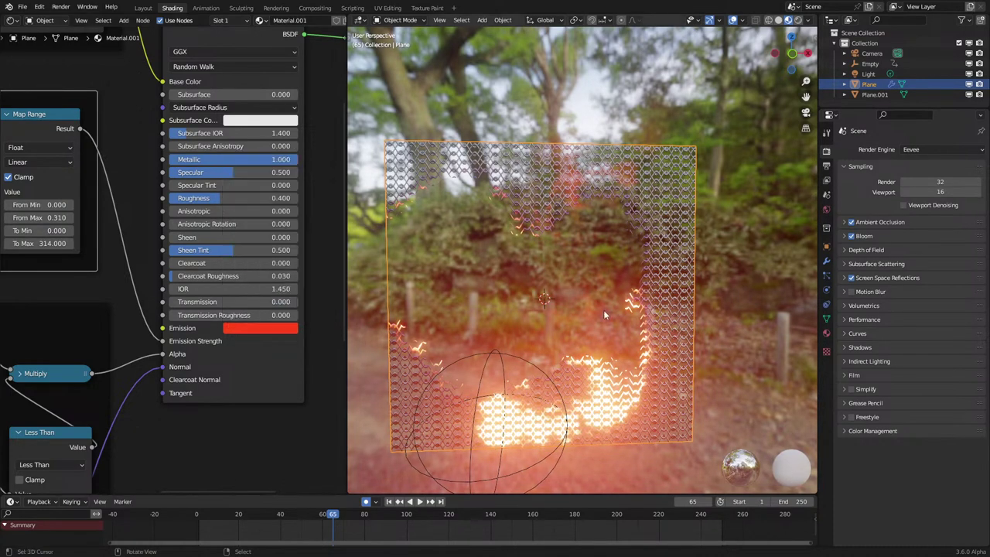
Deselect the chainmail, replay the burn from the start, and examine the red glow.
{"action": "key", "text": "space"}
{"action": "left_click", "coordinate": [193, 520]}
{"action": "right_click", "coordinate": [768, 341]}
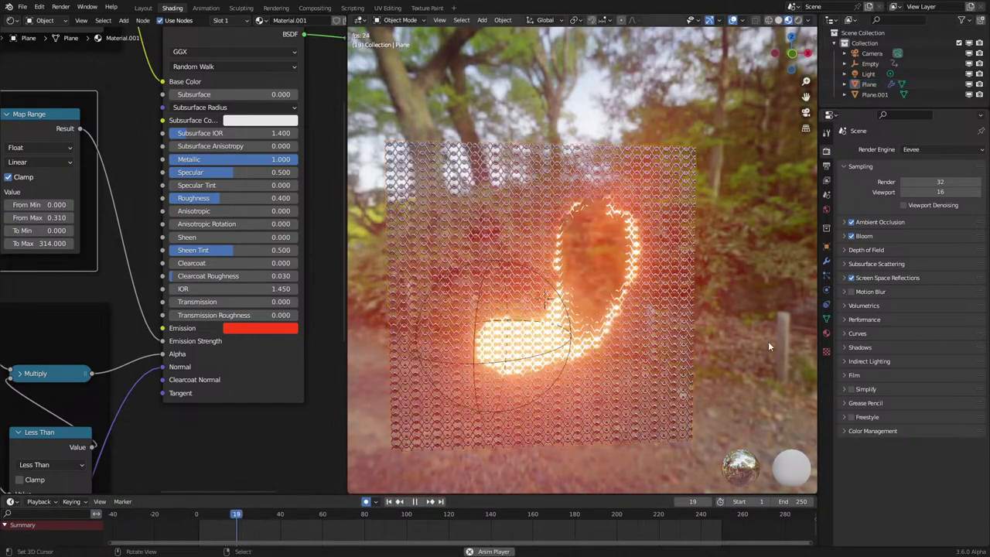
{"action": "scroll", "coordinate": [629, 341], "scroll_direction": "down", "scroll_amount": 2}
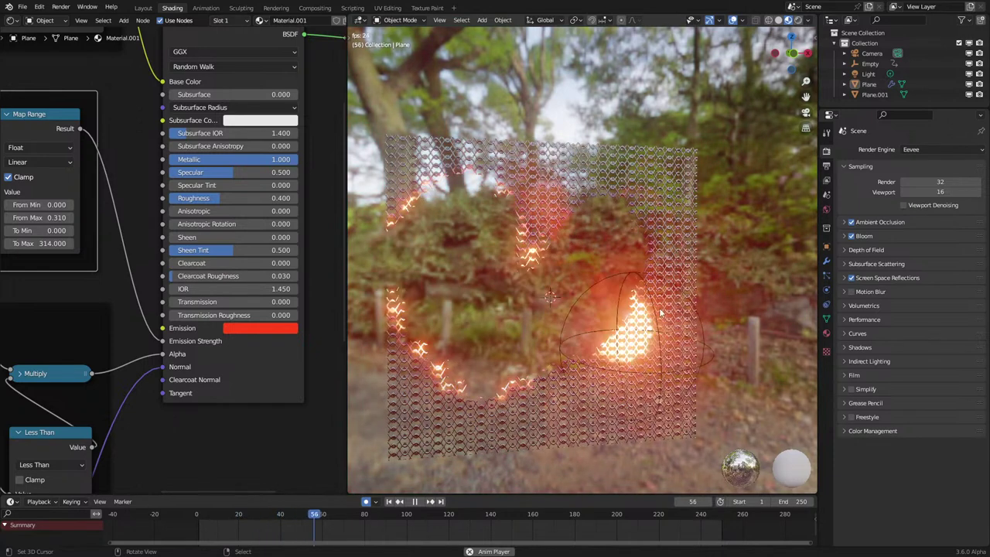
{"action": "key", "text": "space"}
Switch the node editor to Geometry Nodes, set the Heat Subtract value to 0.002, and replay from the start.
{"action": "left_click", "coordinate": [13, 20]}
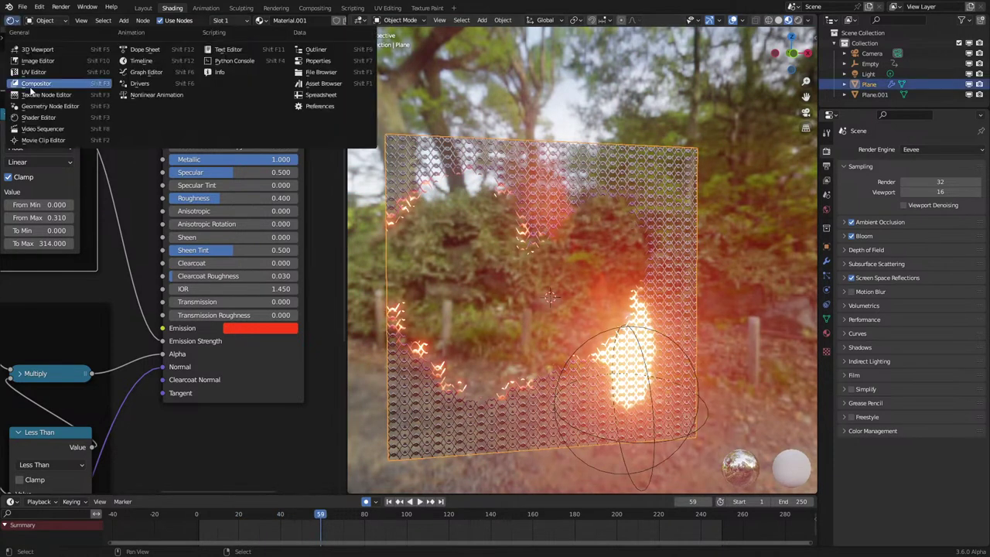
{"action": "left_click", "coordinate": [34, 107]}
{"action": "scroll", "coordinate": [85, 276], "scroll_direction": "down", "scroll_amount": 3}
{"action": "middle_click_drag", "start_coordinate": [123, 288], "coordinate": [214, 213]}
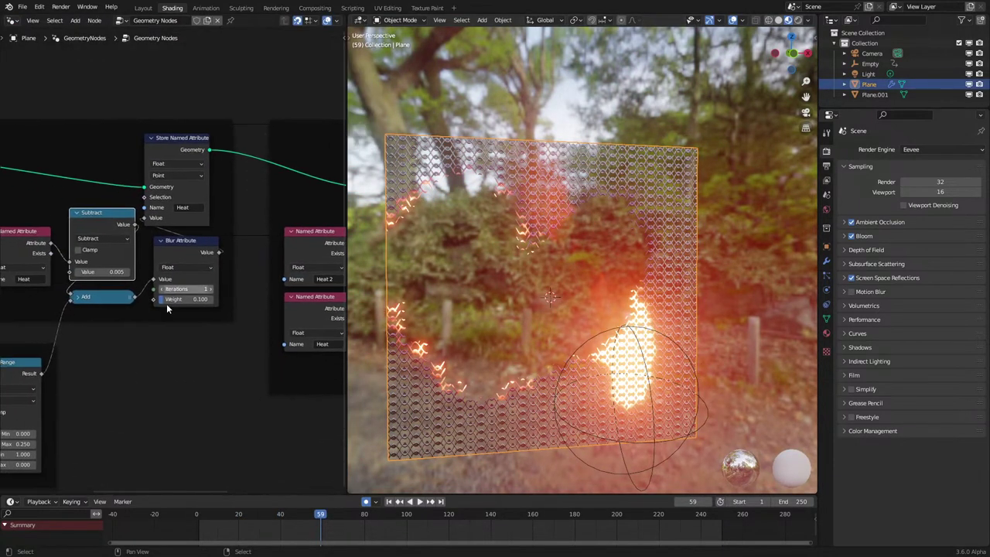
{"action": "scroll", "coordinate": [165, 304], "scroll_direction": "up", "scroll_amount": 4}
{"action": "middle_click_drag", "start_coordinate": [108, 316], "coordinate": [231, 324]}
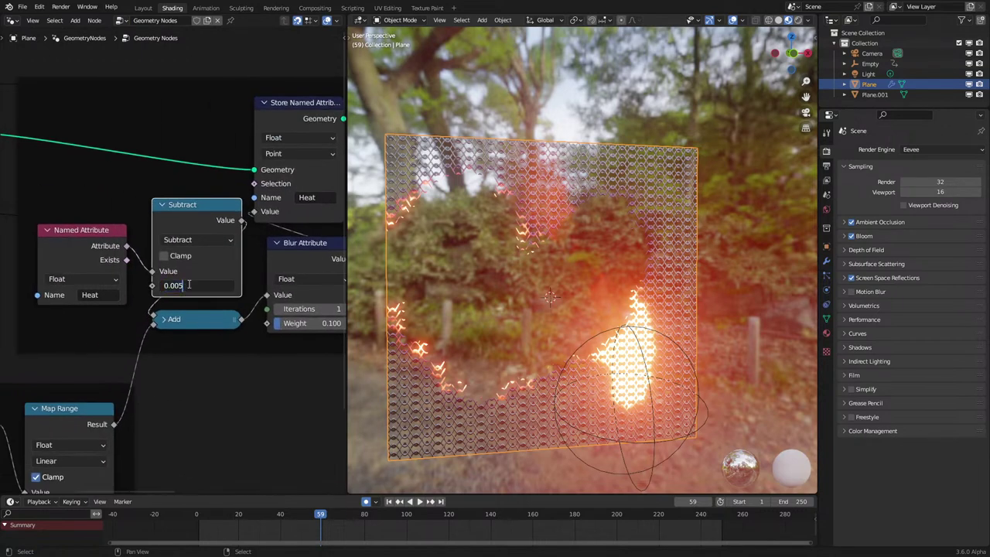
{"action": "left_click", "coordinate": [169, 520]}
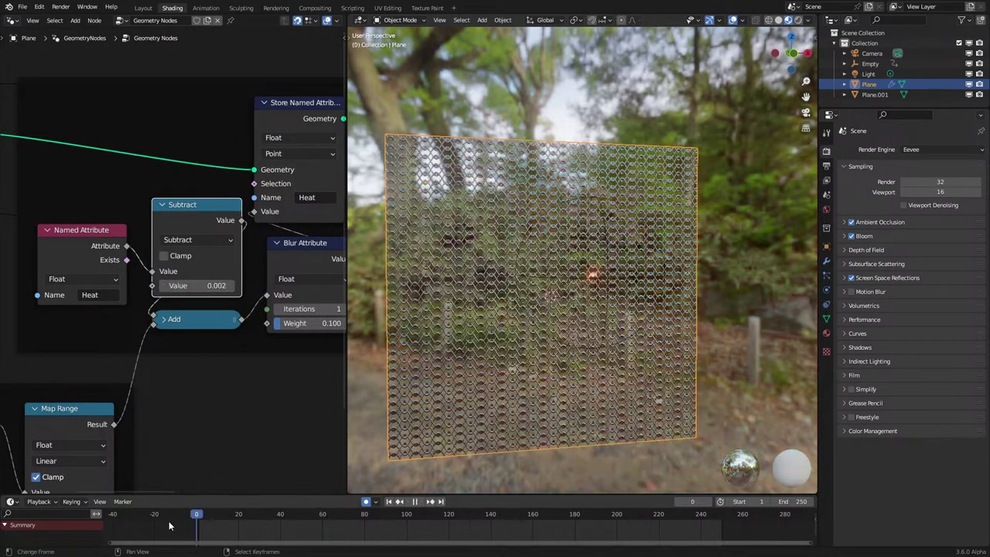
{"action": "key", "text": "space"}
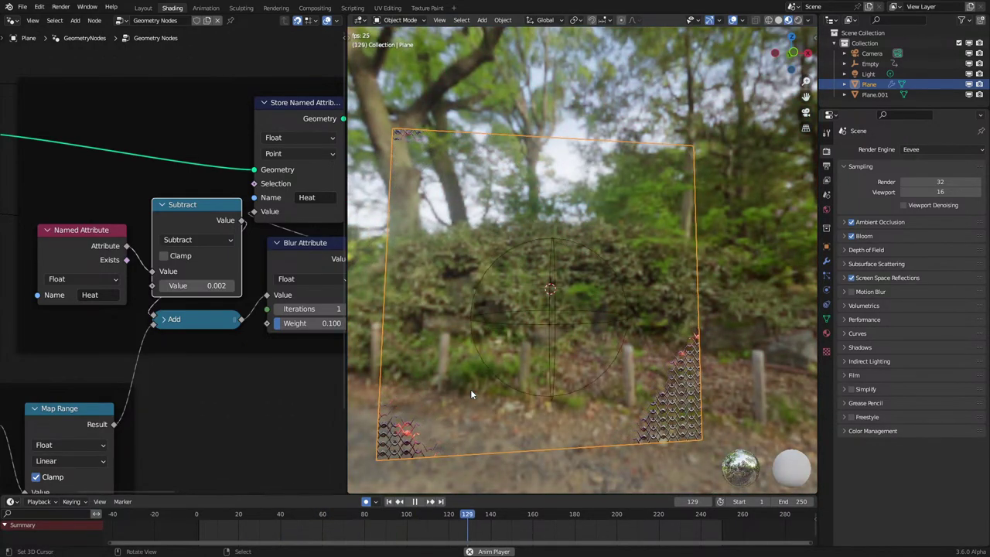
Set From Min to 0.5 on the Map Range node feeding Heat 2 and replay from the start.
{"action": "key", "text": "space"}
{"action": "scroll", "coordinate": [151, 410], "scroll_direction": "down", "scroll_amount": 4}
{"action": "key", "text": "space"}
{"action": "key", "text": "space"}
{"action": "scroll", "coordinate": [283, 230], "scroll_direction": "down", "scroll_amount": 1}
{"action": "scroll", "coordinate": [256, 270], "scroll_direction": "down", "scroll_amount": 2}
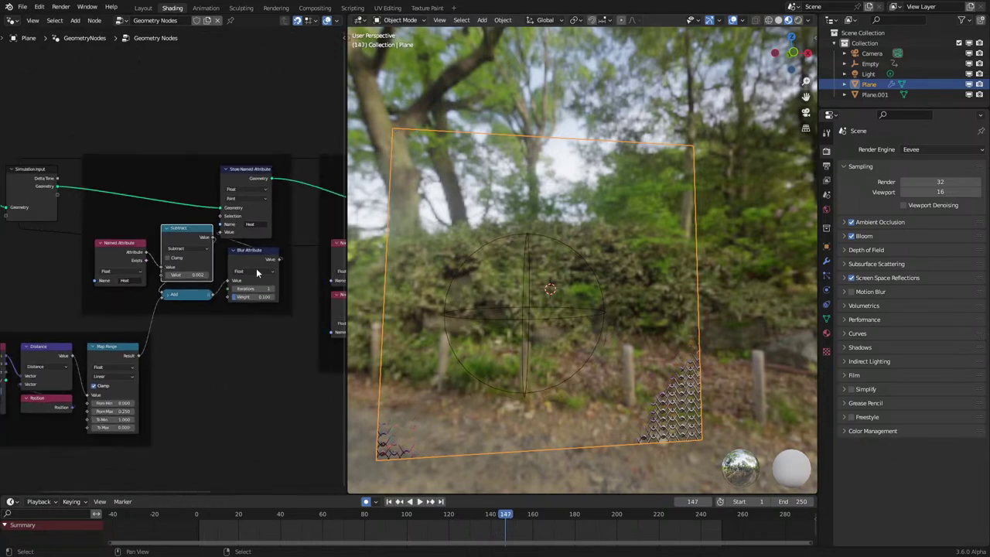
{"action": "middle_click_drag", "start_coordinate": [258, 280], "coordinate": [33, 285]}
{"action": "scroll", "coordinate": [260, 397], "scroll_direction": "up", "scroll_amount": 6}
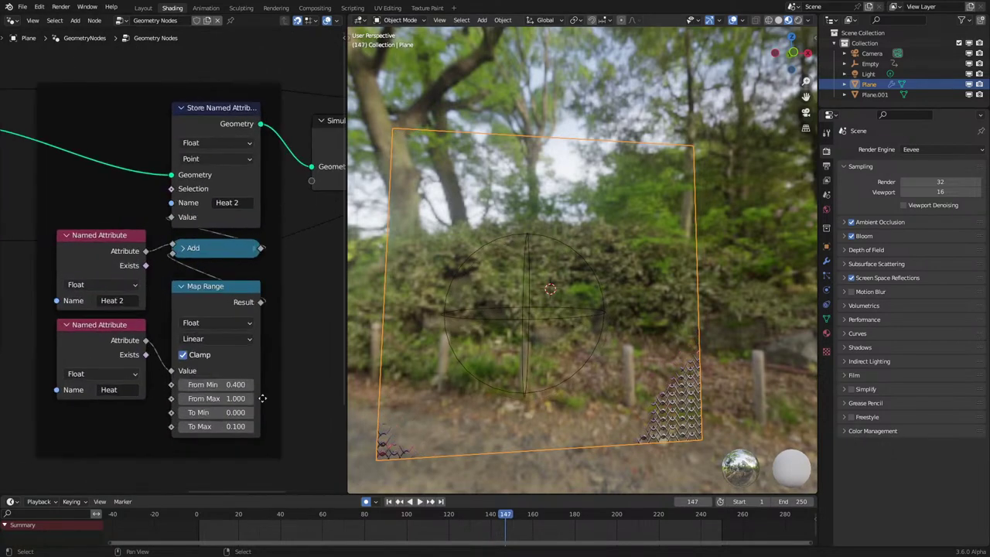
{"action": "left_click", "coordinate": [186, 519]}
{"action": "key", "text": "space"}
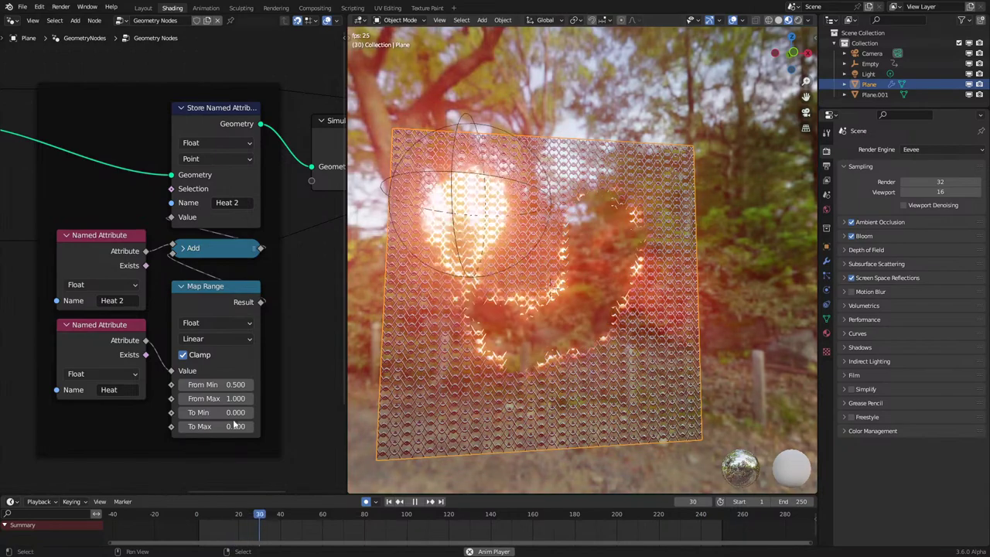
Expand both Add nodes with Clamp enabled, move the Heat 2 Map Range node lower, and replay from the start.
{"action": "left_click", "coordinate": [183, 249]}
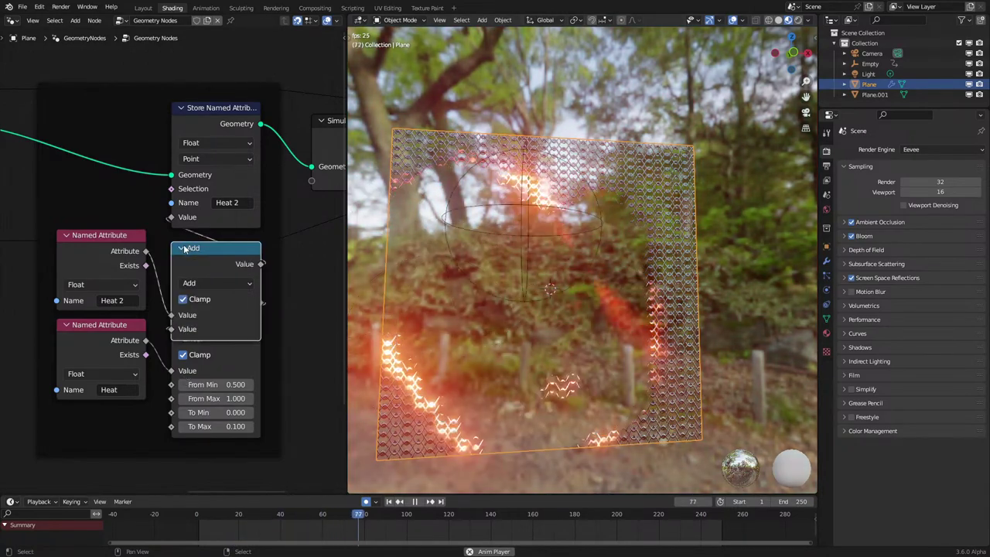
{"action": "left_click_drag", "start_coordinate": [211, 368], "coordinate": [208, 442]}
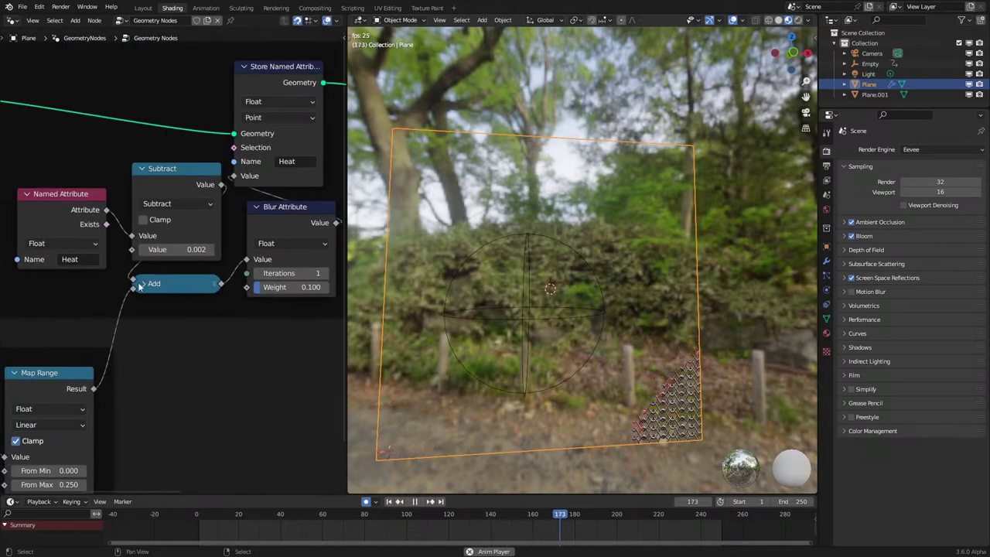
{"action": "left_click", "coordinate": [143, 285]}
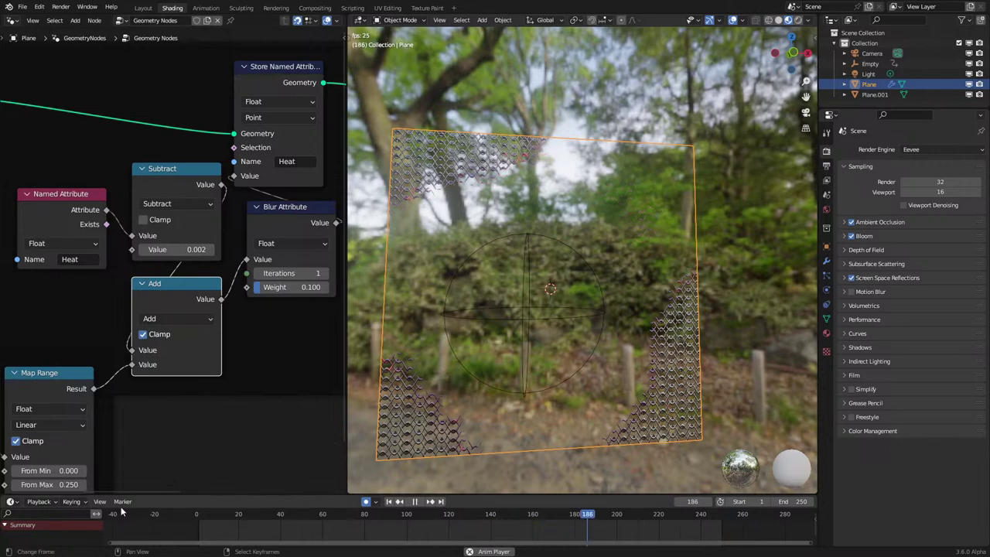
{"action": "left_click", "coordinate": [160, 518]}
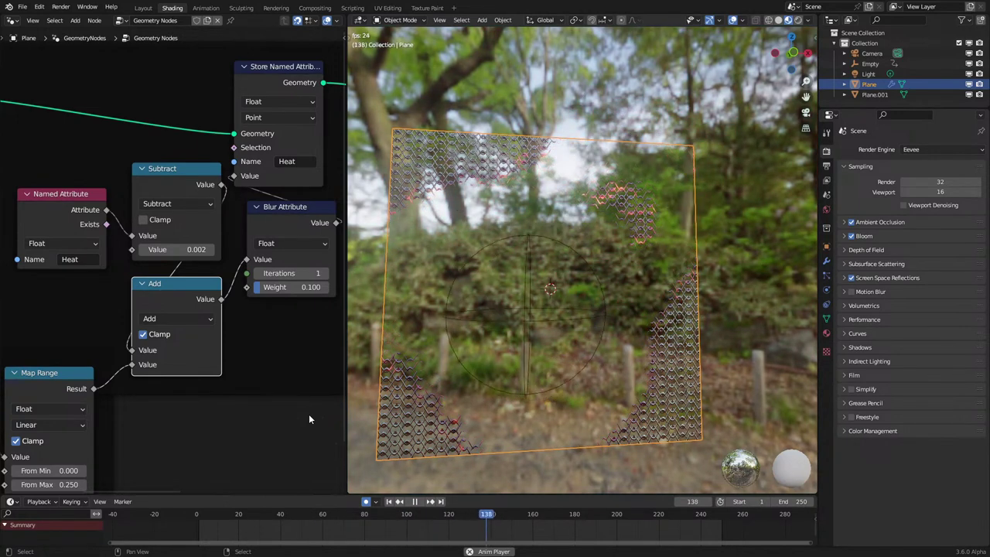
Set the Heat Subtract value to 0.001 and align the Heat Named Attribute node with the Subtract node.
{"action": "left_click", "coordinate": [146, 284]}
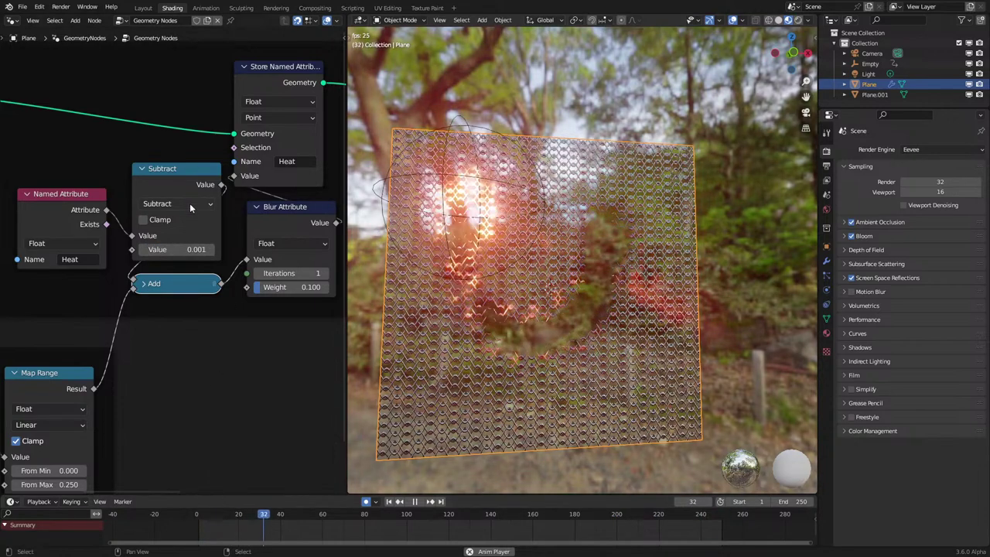
{"action": "left_click_drag", "start_coordinate": [93, 195], "coordinate": [85, 168]}
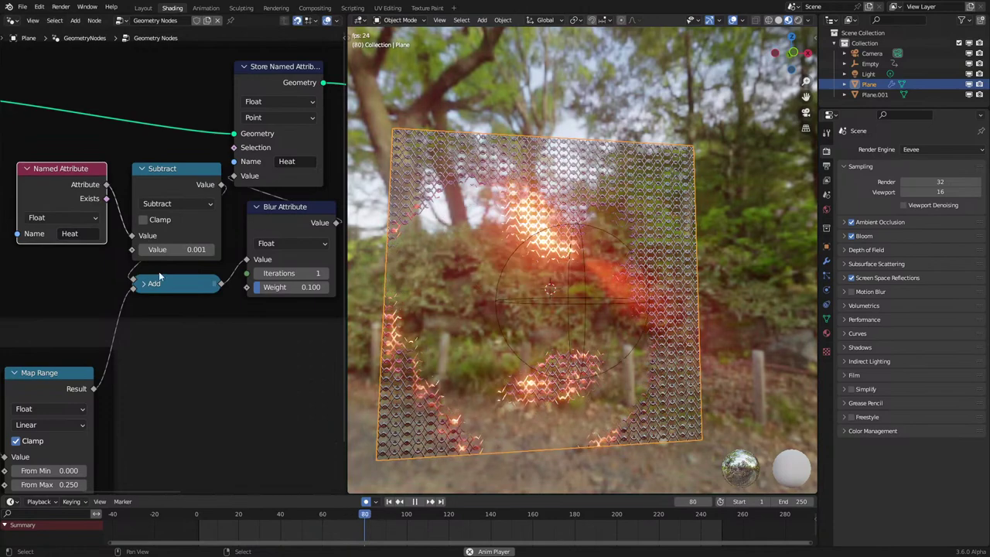
Expand the Heat Add node, place it beneath Blur Attribute, and move the Distance node frame lower.
{"action": "left_click", "coordinate": [143, 283]}
{"action": "scroll", "coordinate": [174, 263], "scroll_direction": "down", "scroll_amount": 3}
{"action": "left_click_drag", "start_coordinate": [202, 297], "coordinate": [255, 318]}
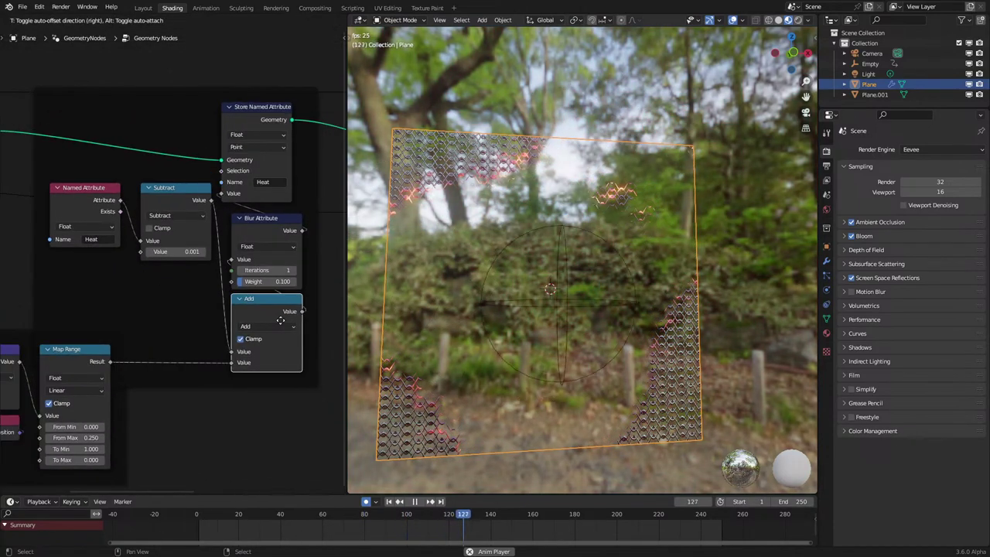
{"action": "scroll", "coordinate": [150, 362], "scroll_direction": "down", "scroll_amount": 4}
{"action": "middle_click_drag", "start_coordinate": [148, 364], "coordinate": [212, 308]}
{"action": "left_click_drag", "start_coordinate": [121, 285], "coordinate": [113, 331]}
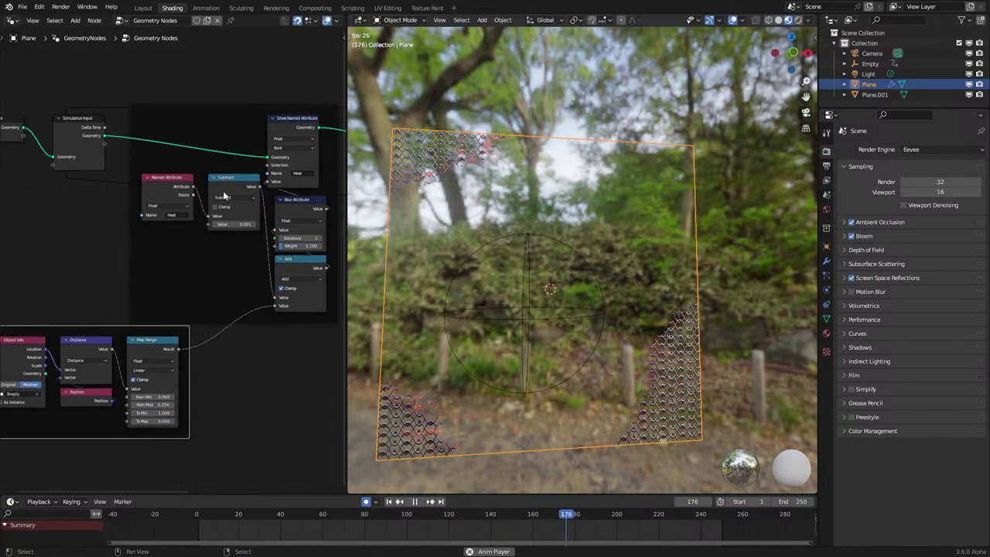
Arrange the Heat Named Attribute, Subtract and Add nodes in a row leading into Blur Attribute.
{"action": "scroll", "coordinate": [224, 194], "scroll_direction": "up", "scroll_amount": 1}
{"action": "left_click", "coordinate": [238, 173]}
{"action": "scroll", "coordinate": [224, 173], "scroll_direction": "up", "scroll_amount": 1}
{"action": "left_click", "coordinate": [189, 173], "text": "shift"}
{"action": "key", "text": "g"}
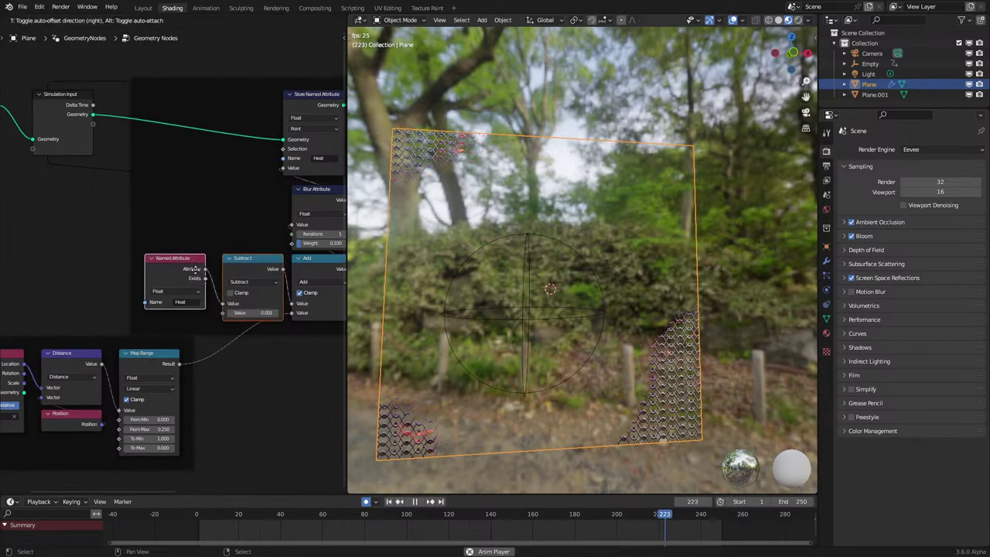
{"action": "left_click", "coordinate": [196, 266]}
{"action": "left_click", "coordinate": [303, 278], "text": "shift"}
{"action": "key", "text": "g"}
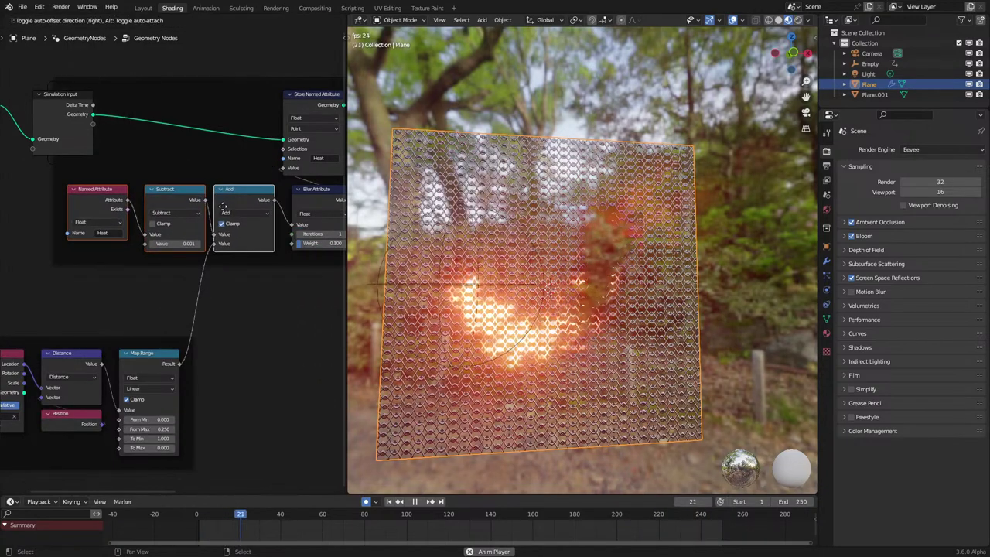
{"action": "left_click", "coordinate": [223, 206]}
Move the nodes at the start of the tree horizontally to make room for the widened Heat frame.
{"action": "scroll", "coordinate": [222, 207], "scroll_direction": "down", "scroll_amount": 2}
{"action": "middle_click_drag", "start_coordinate": [189, 221], "coordinate": [230, 293]}
{"action": "left_click", "coordinate": [133, 203]}
{"action": "left_click_drag", "start_coordinate": [64, 158], "coordinate": [134, 237]}
{"action": "key", "text": "g"}
{"action": "key", "text": "x"}
{"action": "left_click", "coordinate": [94, 236]}
{"action": "left_click", "coordinate": [125, 303]}
Select the Empty, scale its keyframes to twice their length from frame 0, and play the animation.
{"action": "middle_click_drag", "start_coordinate": [594, 353], "coordinate": [542, 333]}
{"action": "key", "text": "shift+Left"}
{"action": "key", "text": "space"}
{"action": "left_click", "coordinate": [555, 300]}
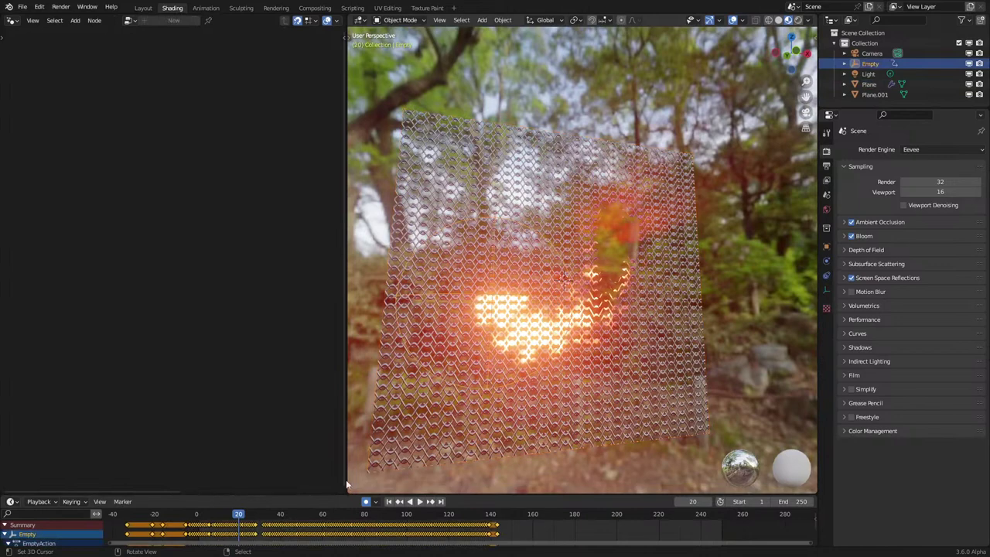
{"action": "left_click", "coordinate": [195, 529]}
{"action": "key", "text": "Return"}
{"action": "key", "text": "space"}
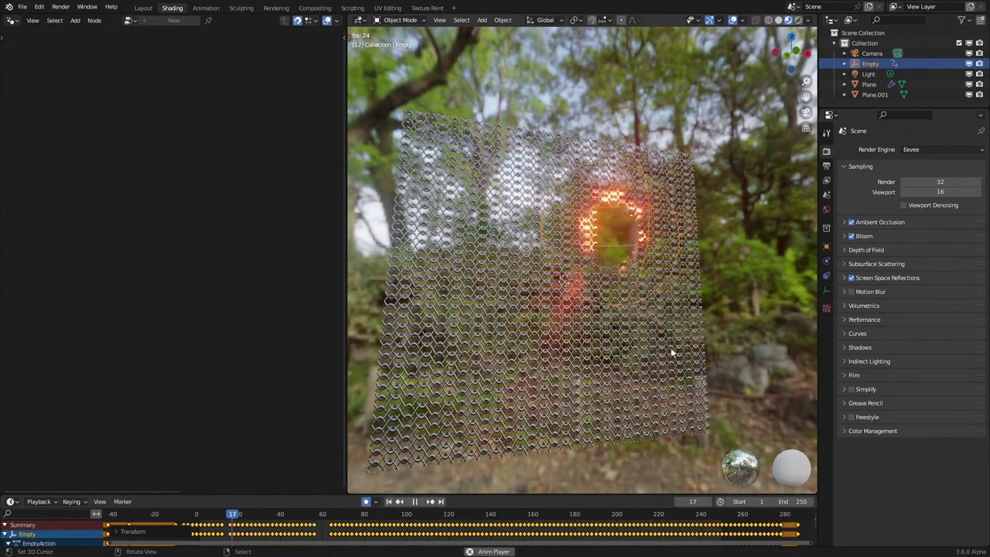
Select the chainmail plane and set the Blur Attribute weight to 0.2 during playback.
{"action": "left_click", "coordinate": [746, 292]}
{"action": "middle_click_drag", "start_coordinate": [745, 291], "coordinate": [641, 322]}
{"action": "scroll", "coordinate": [631, 314], "scroll_direction": "up", "scroll_amount": 2}
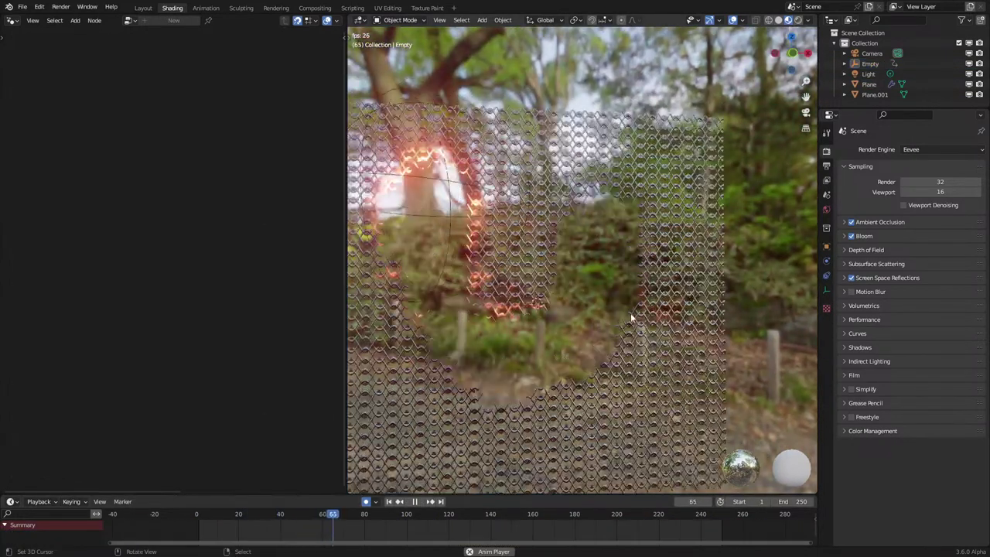
{"action": "left_click", "coordinate": [664, 310]}
{"action": "scroll", "coordinate": [664, 313], "scroll_direction": "down", "scroll_amount": 3}
{"action": "middle_click_drag", "start_coordinate": [224, 321], "coordinate": [152, 340]}
{"action": "scroll", "coordinate": [245, 319], "scroll_direction": "up", "scroll_amount": 4}
{"action": "left_click_drag", "start_coordinate": [255, 339], "coordinate": [260, 340], "text": "ctrl"}
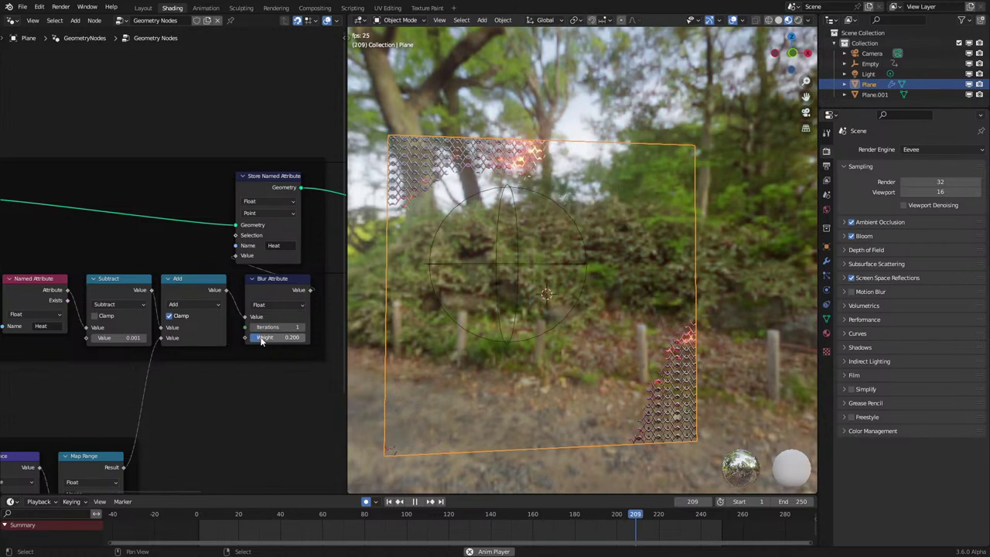
Set the Blur Attribute weight to 0.13 and pause playback.
{"action": "double_click", "coordinate": [280, 340]}
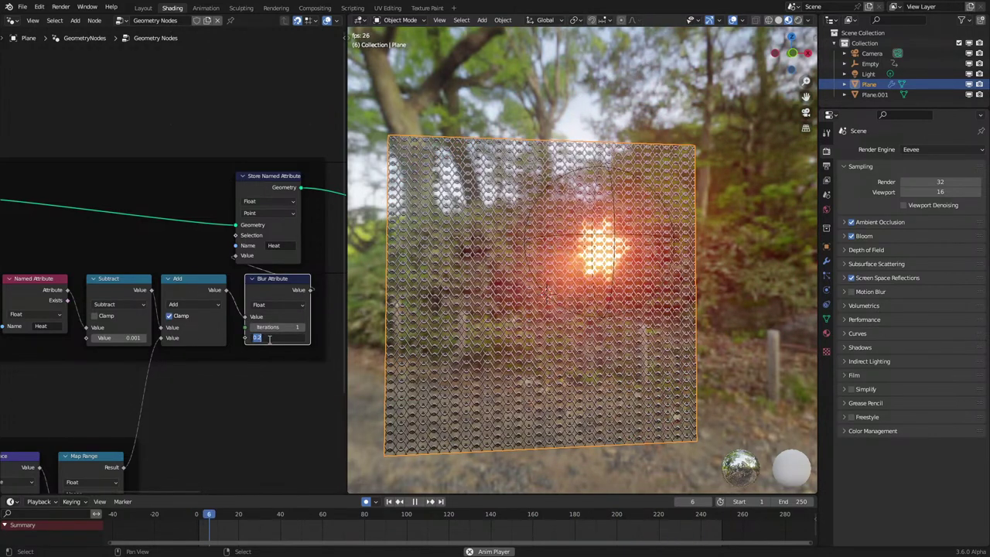
{"action": "key", "text": "BackSpace"}
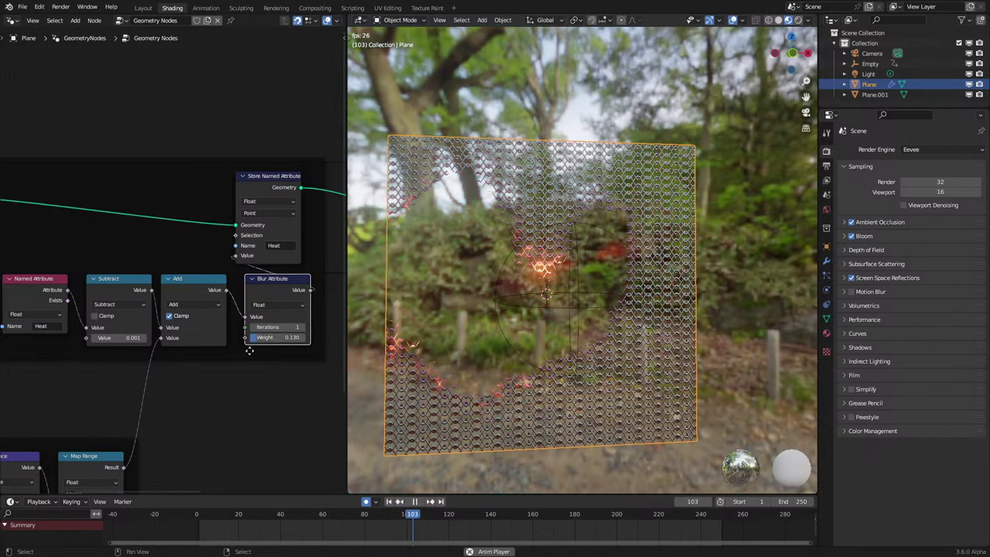
{"action": "key", "text": "space"}
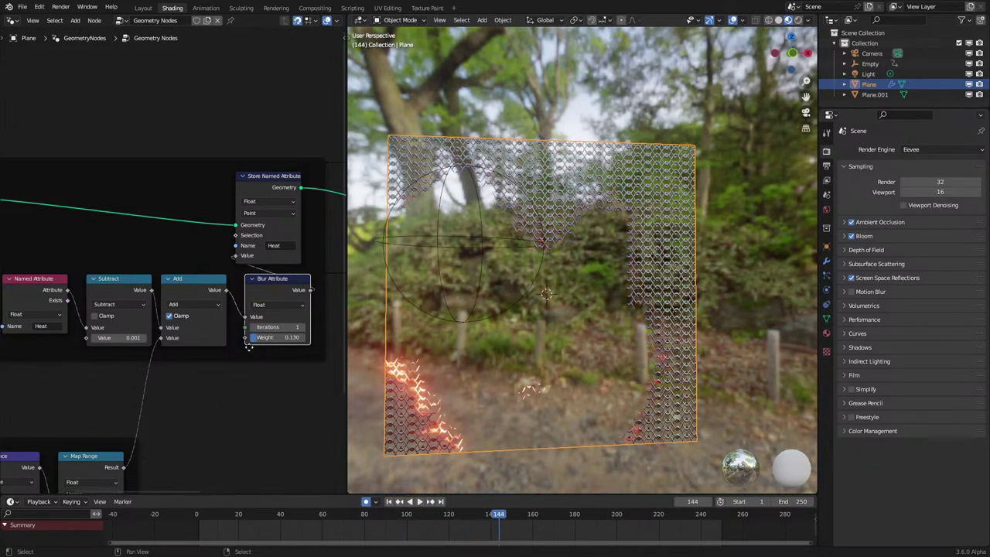
Set the distance Map Range to From Min 0.1 and From Max 0.35, and return the timeline to frame 0.
{"action": "middle_click_drag", "start_coordinate": [166, 349], "coordinate": [308, 215]}
{"action": "scroll", "coordinate": [248, 376], "scroll_direction": "up", "scroll_amount": 3}
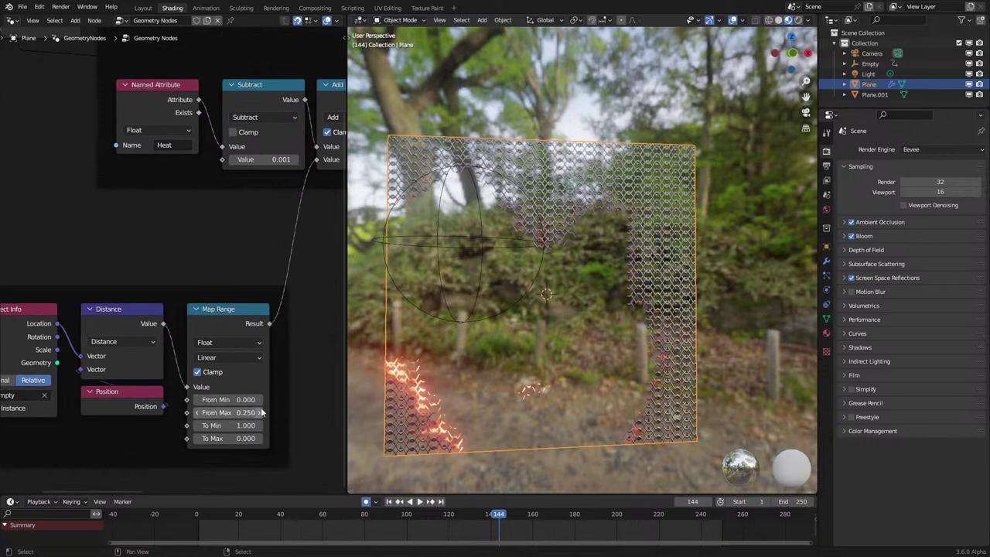
{"action": "left_click", "coordinate": [260, 409]}
{"action": "left_click", "coordinate": [259, 400]}
{"action": "left_click", "coordinate": [160, 514]}
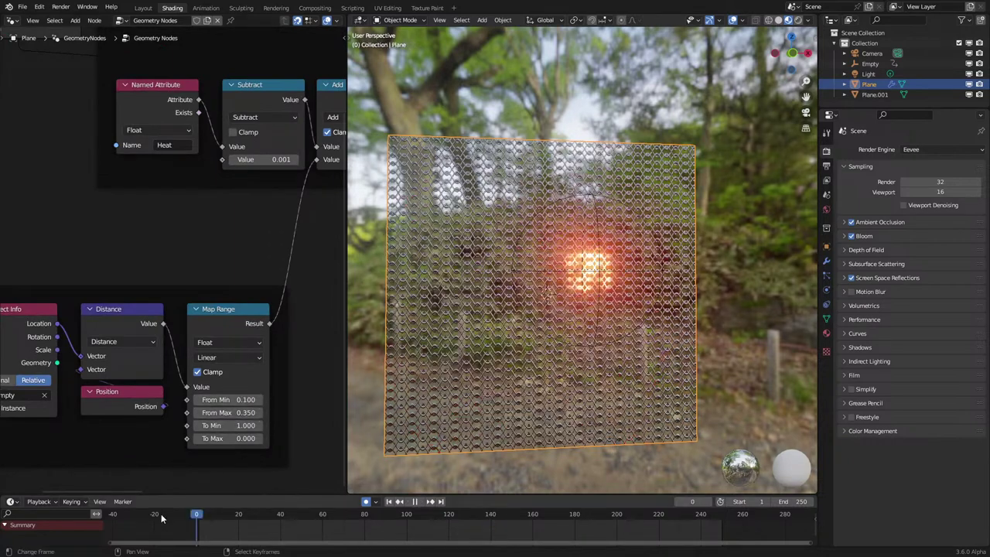
Set the distance Map Range to From Min 0 and From Max 0.25 during playback, and restart from frame 0.
{"action": "key", "text": "space"}
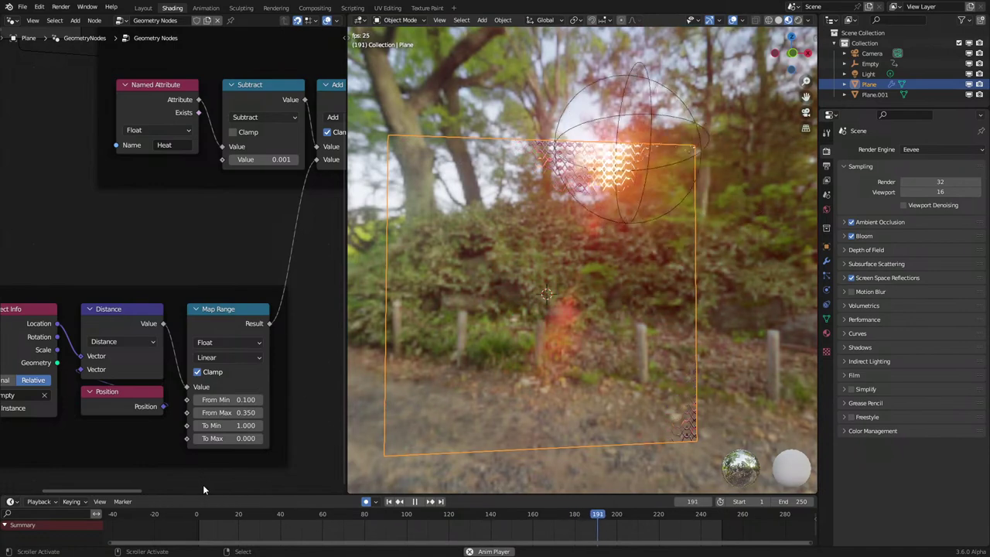
{"action": "left_click", "coordinate": [176, 531]}
{"action": "scroll", "coordinate": [247, 394], "scroll_direction": "up", "scroll_amount": 1}
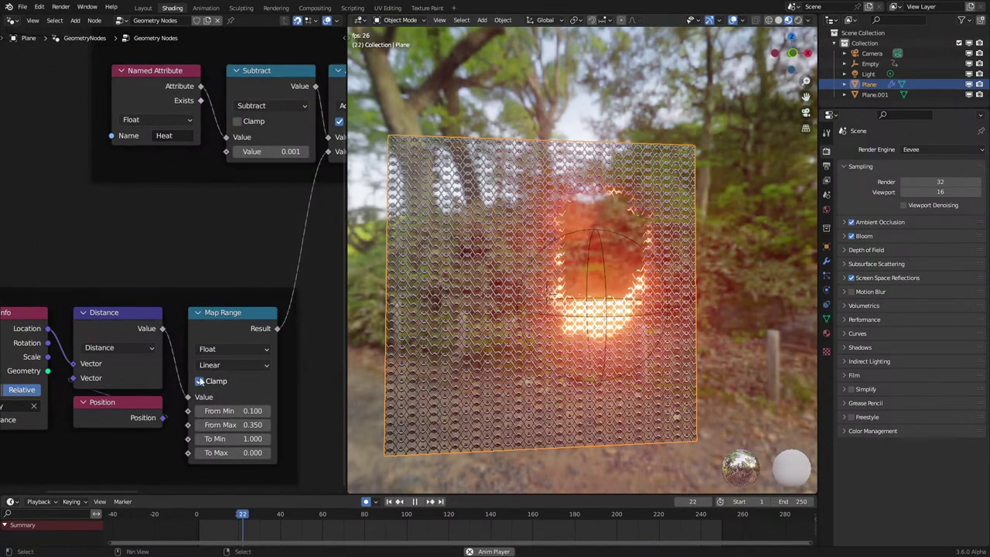
{"action": "left_click", "coordinate": [199, 411]}
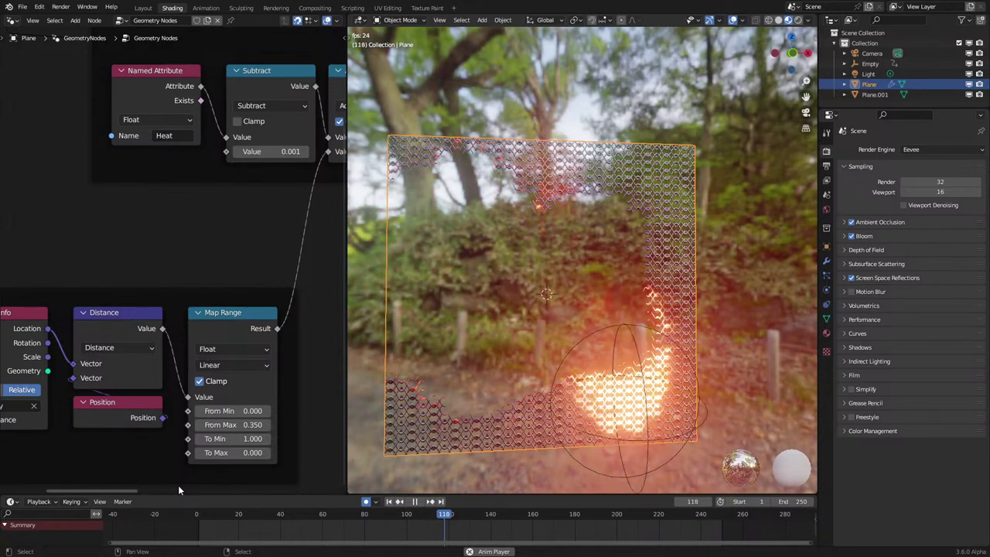
{"action": "left_click", "coordinate": [198, 427]}
{"action": "left_click", "coordinate": [178, 531]}
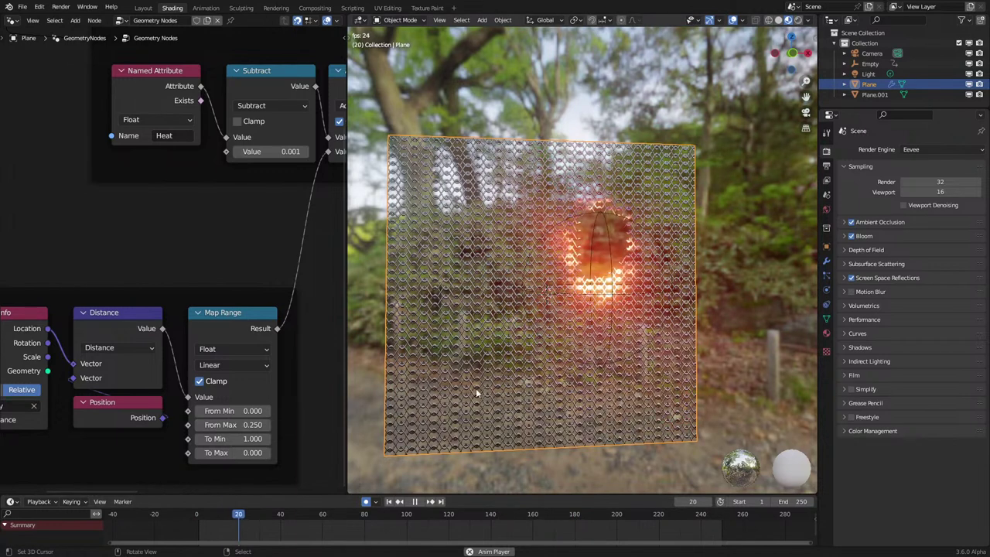
Examine the burn-away animation on the chainmail from several viewing angles during playback.
{"action": "key", "text": "space"}
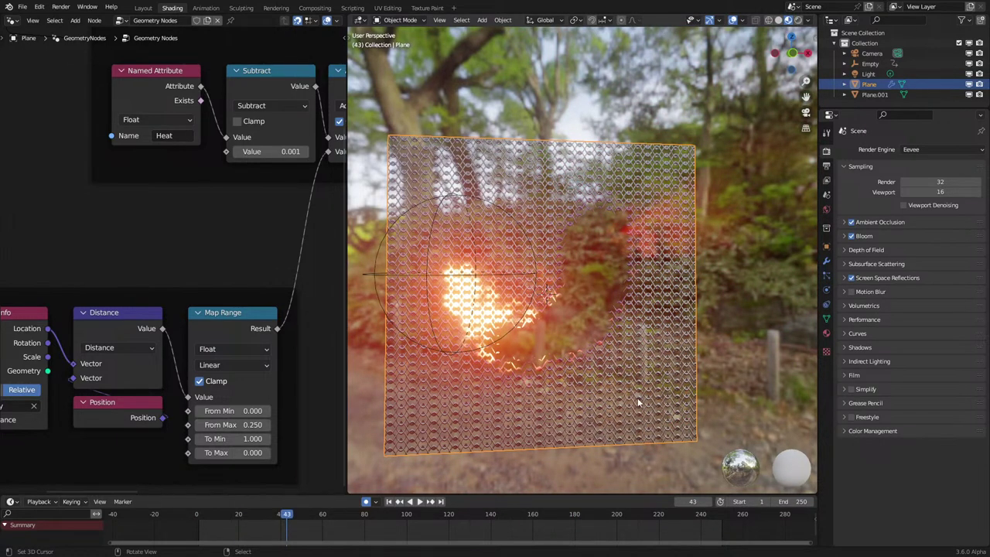
{"action": "middle_click_drag", "start_coordinate": [631, 328], "coordinate": [636, 316]}
{"action": "key", "text": "space"}
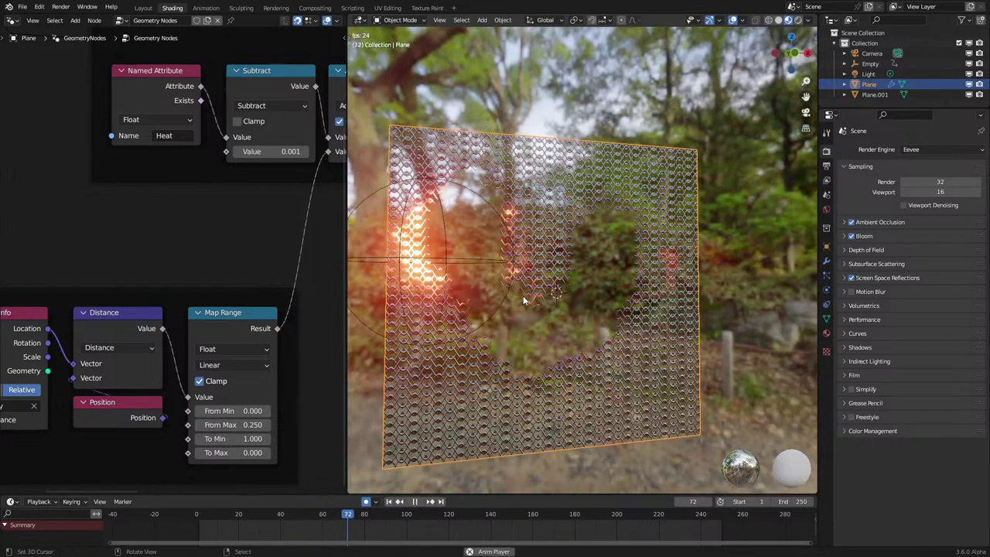
{"action": "middle_click_drag", "start_coordinate": [524, 300], "coordinate": [510, 314]}
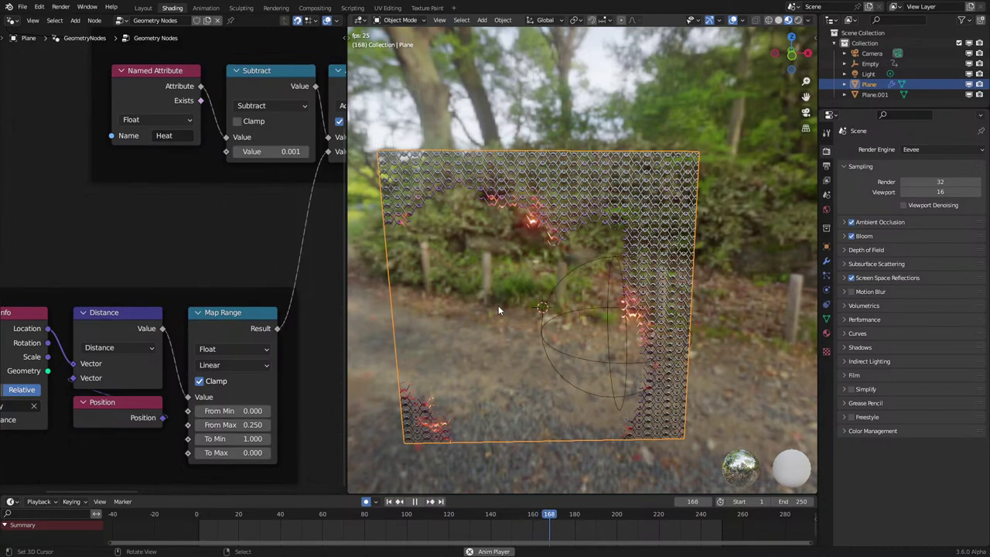
{"action": "middle_click_drag", "start_coordinate": [498, 305], "coordinate": [525, 293]}
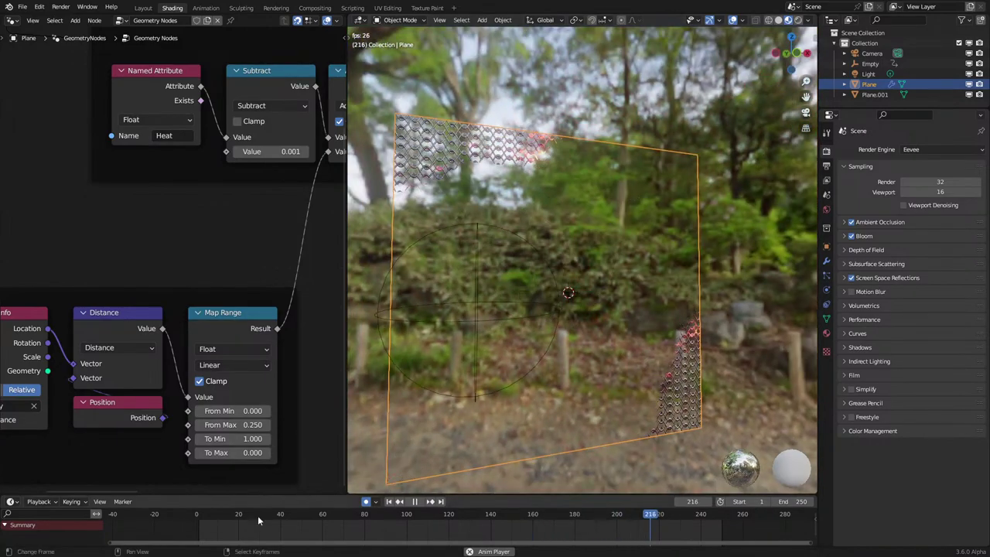
{"action": "left_click", "coordinate": [177, 520]}
{"action": "middle_click_drag", "start_coordinate": [628, 294], "coordinate": [608, 299]}
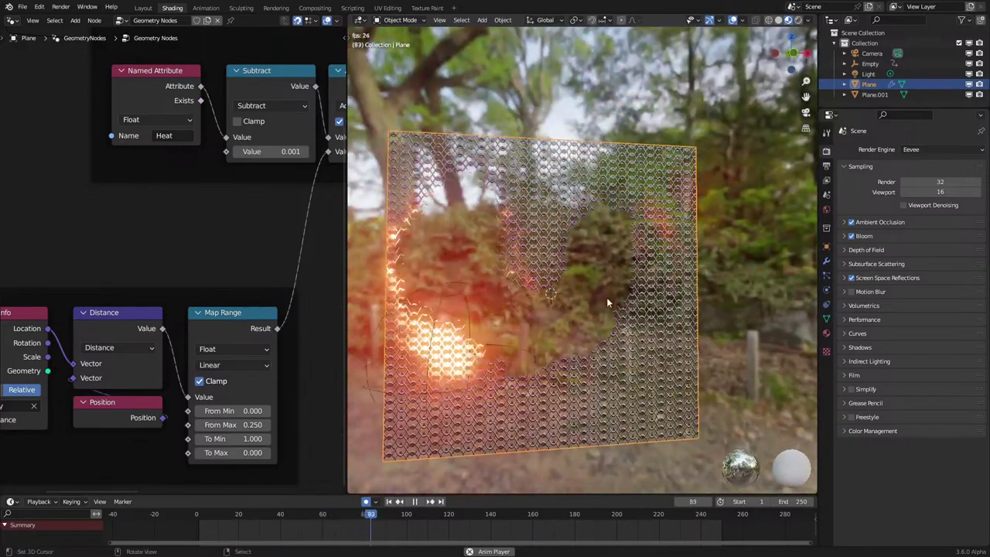
{"action": "left_click", "coordinate": [726, 287]}
{"action": "middle_click_drag", "start_coordinate": [667, 300], "coordinate": [600, 296]}
Stretch the plane's mesh along the X axis in Edit Mode and replay the simulation from the start.
{"action": "left_click", "coordinate": [649, 274]}
{"action": "key", "text": "Tab"}
{"action": "key", "text": "Tab"}
{"action": "key", "text": "Tab"}
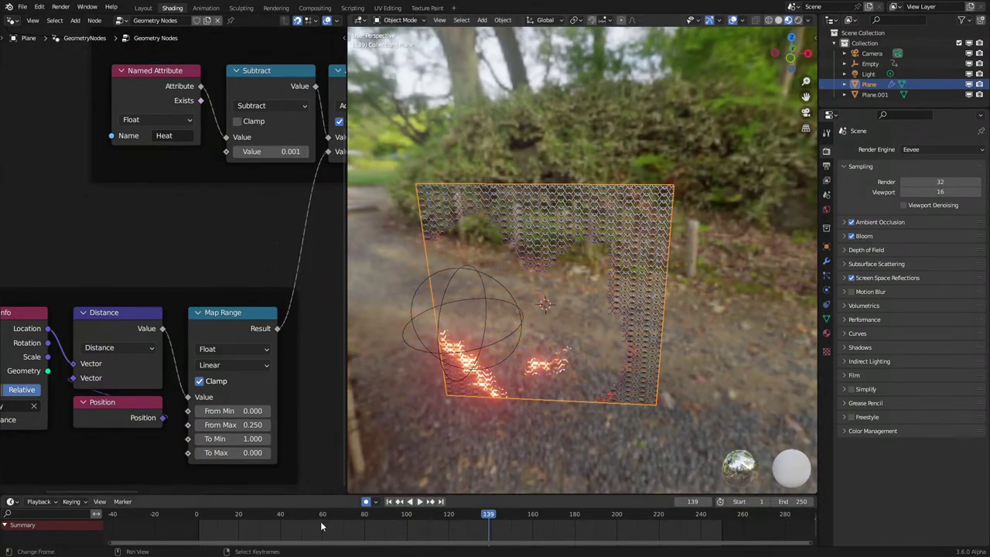
{"action": "key", "text": "shift+Left"}
{"action": "key", "text": "space"}
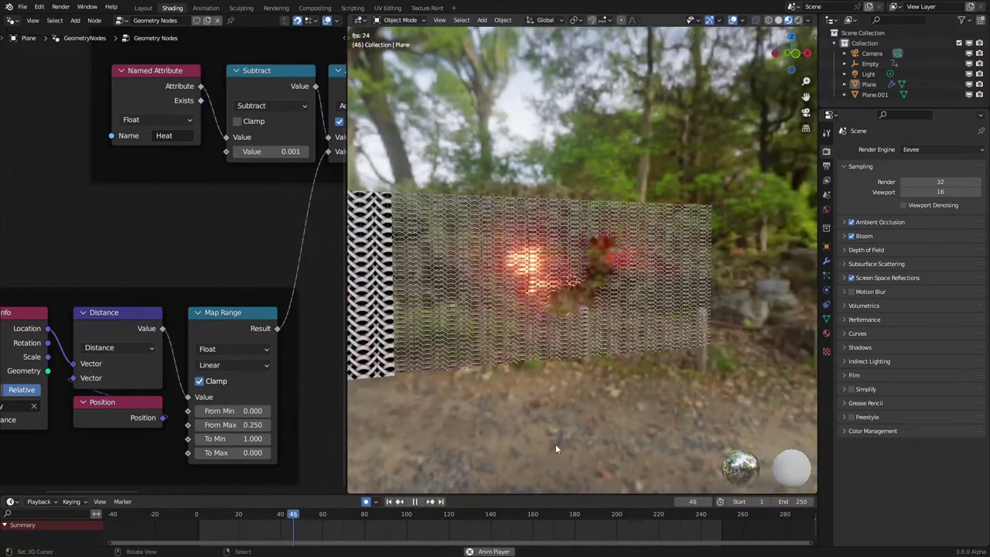
Pause playback, scale the plane's mesh by 0.5 along global X, and briefly replay the simulation from frame 0.
{"action": "key", "text": "space"}
{"action": "key", "text": "Tab"}
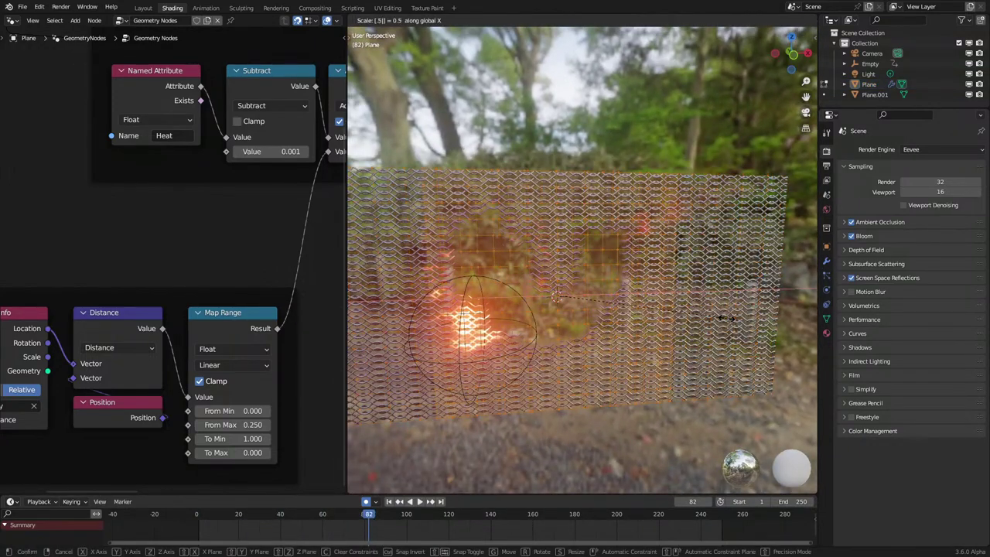
{"action": "left_click", "coordinate": [651, 310]}
{"action": "key", "text": "Tab"}
{"action": "left_click", "coordinate": [195, 527]}
{"action": "key", "text": "space"}
{"action": "key", "text": "space"}
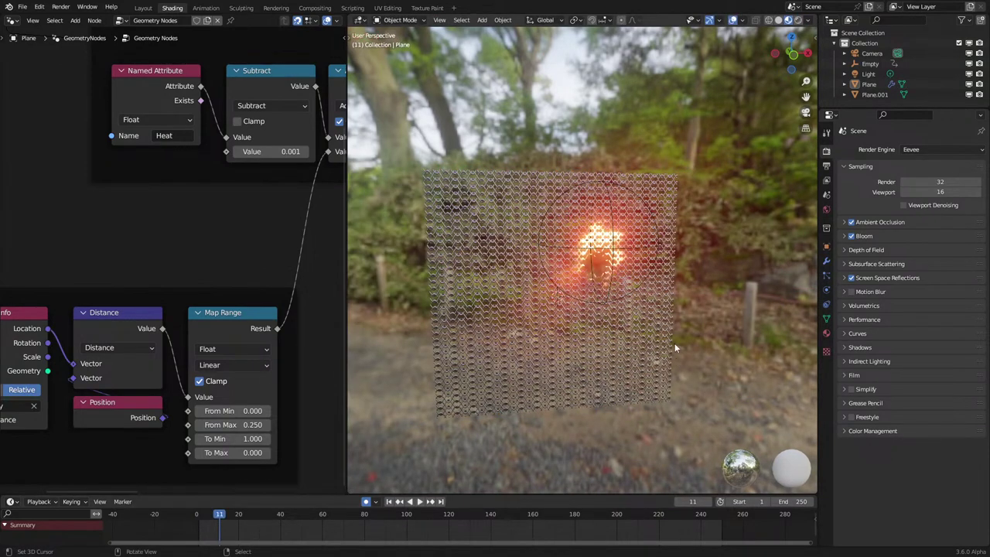
Try a UV sphere in place of the flat mesh inside the chainmail object, and rerun the simulation from frame 0.
{"action": "left_click", "coordinate": [626, 337]}
{"action": "scroll", "coordinate": [627, 337], "scroll_direction": "up", "scroll_amount": 2}
{"action": "key", "text": "Tab"}
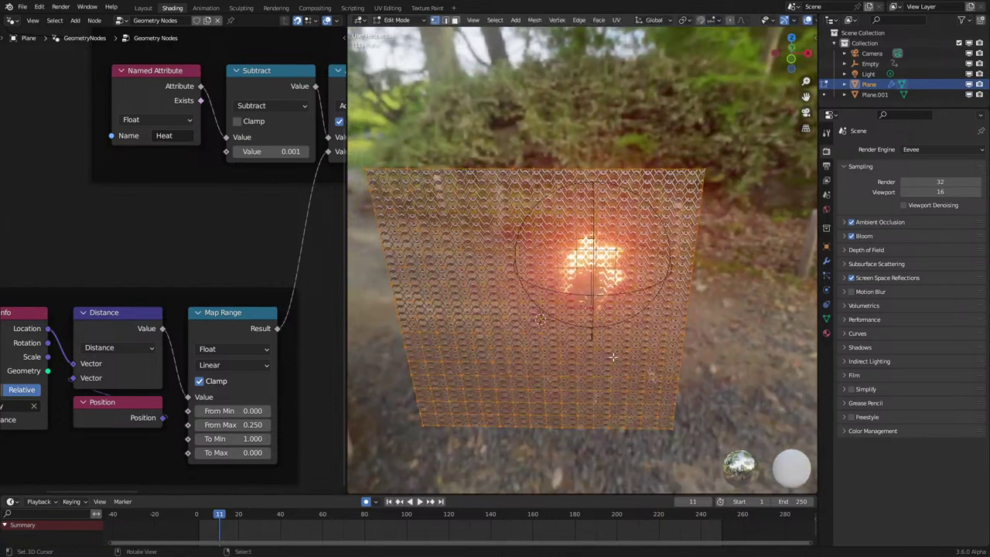
{"action": "left_click", "coordinate": [613, 358]}
{"action": "key", "text": "shift+a"}
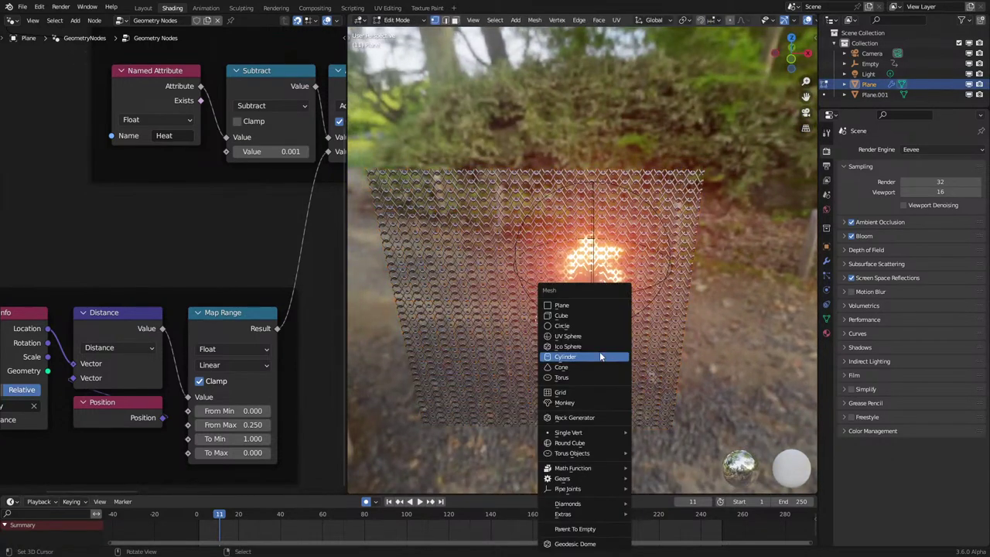
{"action": "left_click", "coordinate": [587, 335]}
{"action": "key", "text": "Tab"}
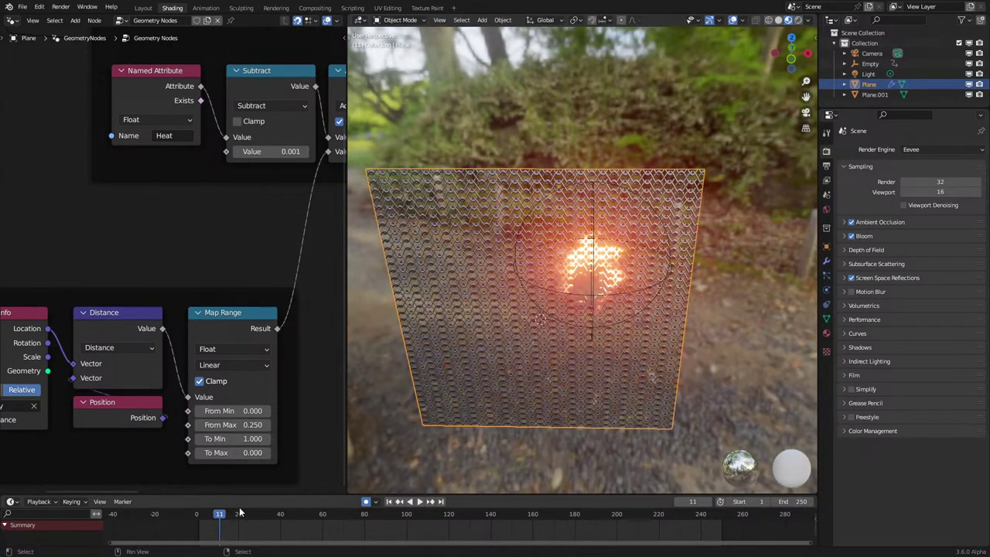
{"action": "left_click", "coordinate": [155, 529]}
{"action": "key", "text": "space"}
{"action": "middle_click_drag", "start_coordinate": [590, 331], "coordinate": [694, 309]}
{"action": "key", "text": "g"}
{"action": "middle_click_drag", "start_coordinate": [659, 351], "coordinate": [555, 355]}
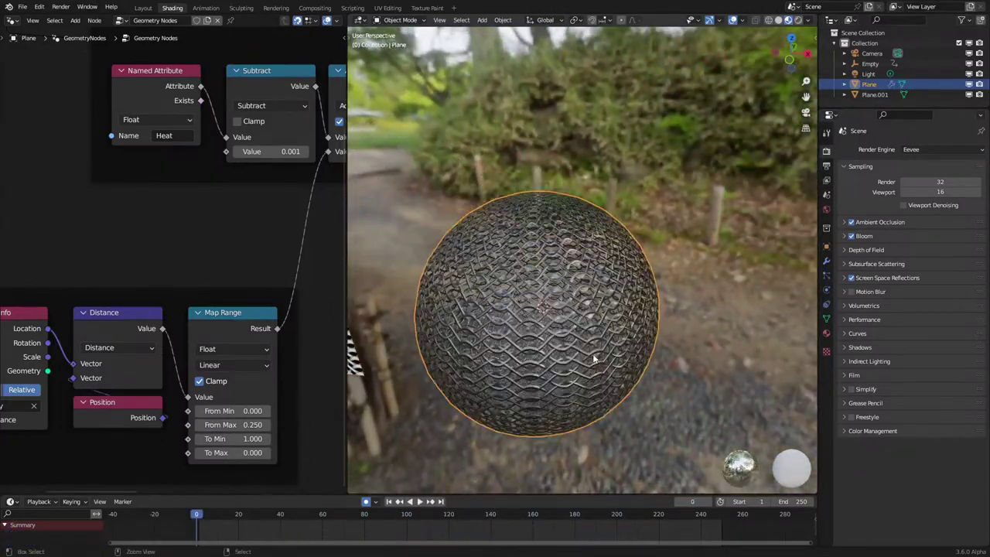
Bring back the flat plane mesh in place of the sphere and replay the burn-away from frame 0.
{"action": "key", "text": "Tab"}
{"action": "key", "text": "alt+a"}
{"action": "key", "text": "a"}
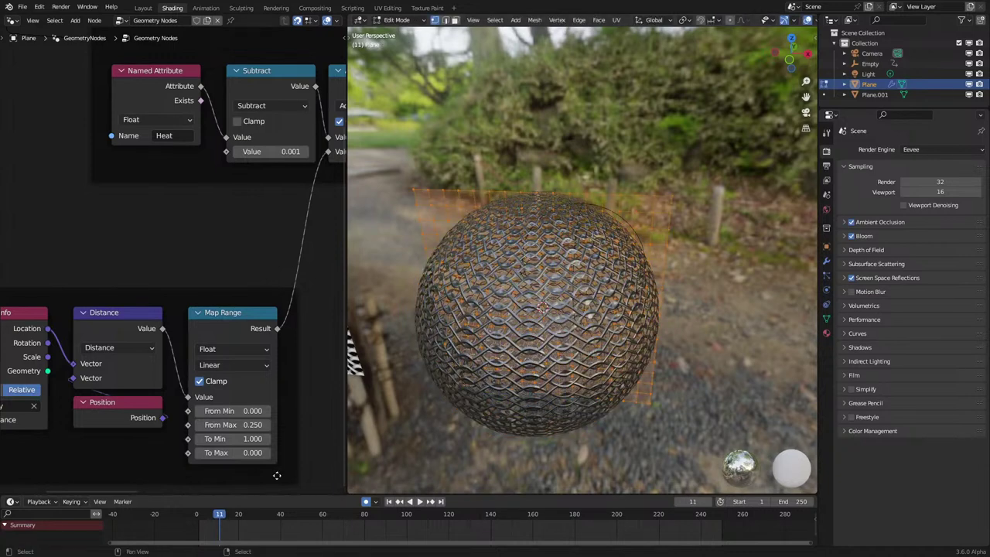
{"action": "key", "text": "Tab"}
{"action": "left_click", "coordinate": [171, 534]}
{"action": "key", "text": "space"}
{"action": "middle_click_drag", "start_coordinate": [540, 398], "coordinate": [564, 361]}
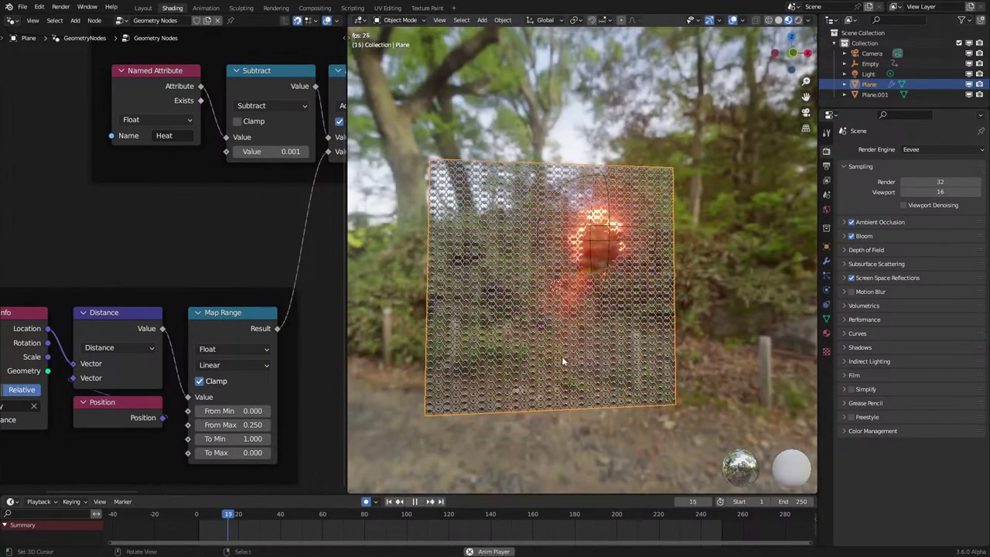
{"action": "scroll", "coordinate": [564, 361], "scroll_direction": "up", "scroll_amount": 1}
{"action": "key", "text": "space"}
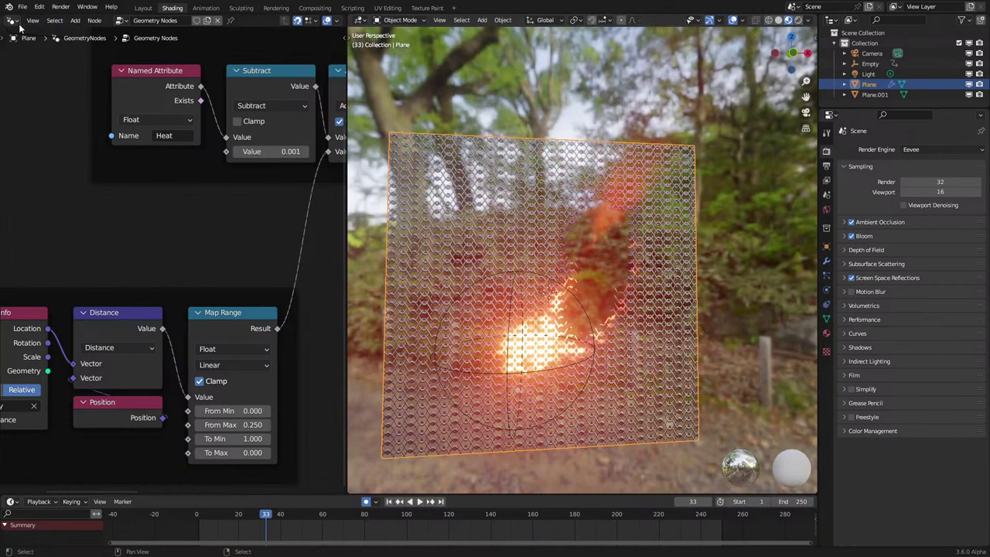
Switch the node area to the Shader Editor and bring the Chain Links part of the material into view.
{"action": "scroll", "coordinate": [80, 135], "scroll_direction": "down", "scroll_amount": 3}
{"action": "middle_click_drag", "start_coordinate": [81, 135], "coordinate": [146, 300]}
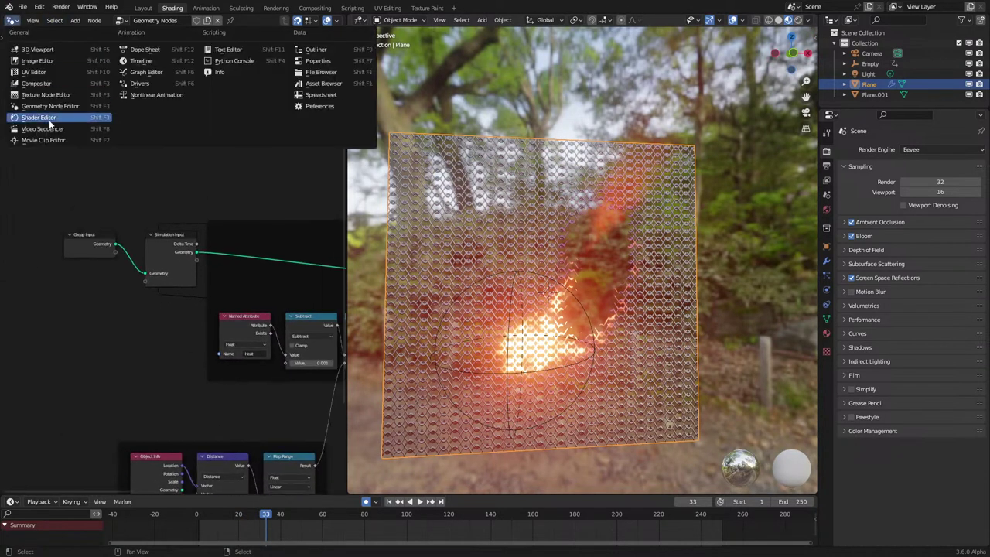
{"action": "left_click", "coordinate": [50, 121]}
{"action": "scroll", "coordinate": [198, 378], "scroll_direction": "down", "scroll_amount": 6}
{"action": "scroll", "coordinate": [198, 377], "scroll_direction": "up", "scroll_amount": 5}
{"action": "middle_click_drag", "start_coordinate": [171, 369], "coordinate": [155, 309]}
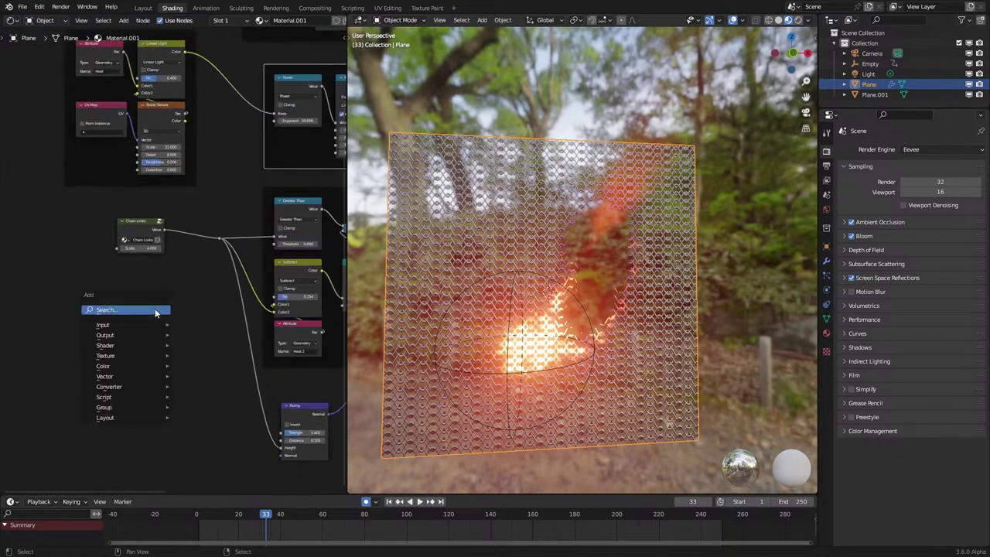
Add a Checker Texture driven by the UV Map and connect its Fac to the reroute in place of Chain Links.
{"action": "left_click", "coordinate": [154, 311]}
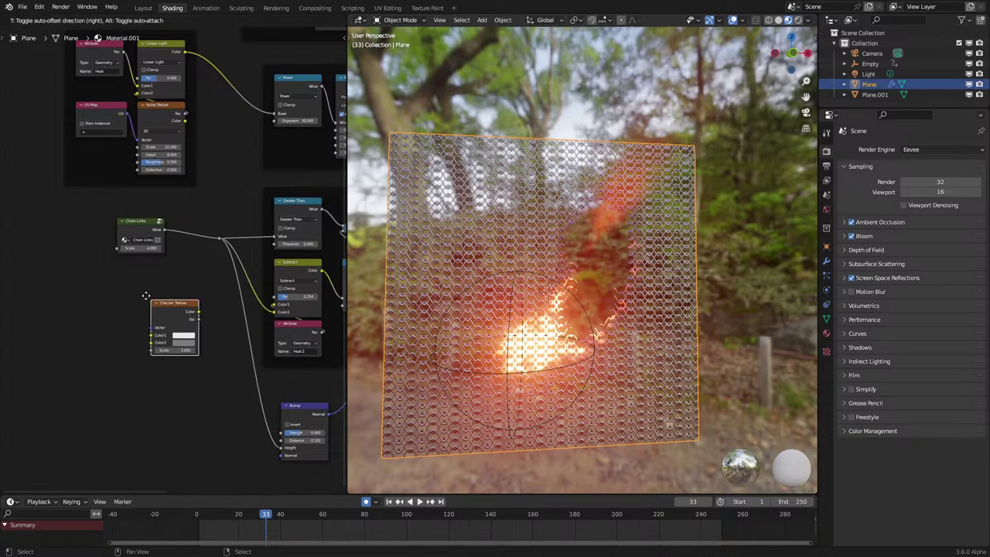
{"action": "scroll", "coordinate": [109, 267], "scroll_direction": "up", "scroll_amount": 5}
{"action": "middle_click_drag", "start_coordinate": [120, 67], "coordinate": [154, 134]}
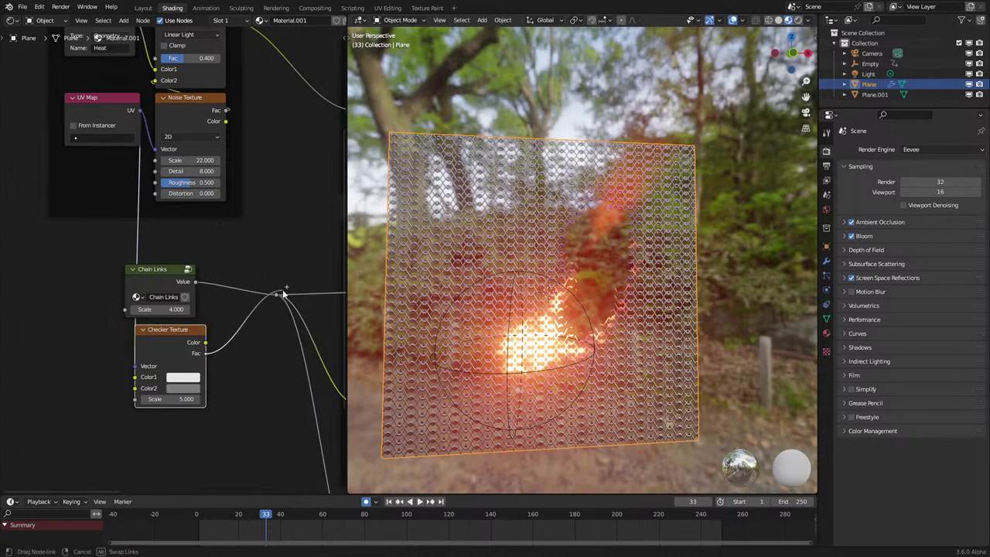
{"action": "left_click_drag", "start_coordinate": [284, 292], "coordinate": [273, 304]}
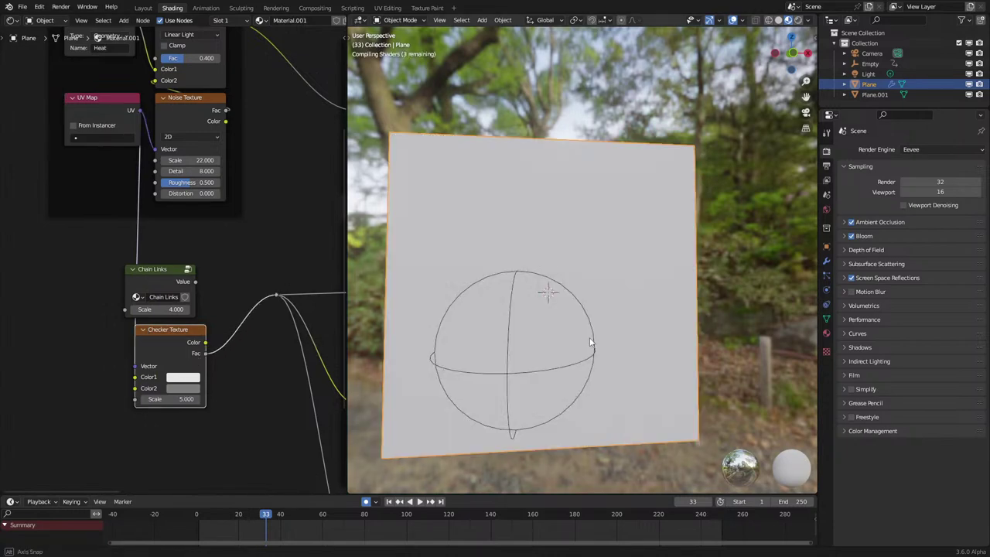
Set the Checker Texture's scale to 29 and play the burn-away from the start.
{"action": "middle_click_drag", "start_coordinate": [590, 342], "coordinate": [585, 342]}
{"action": "scroll", "coordinate": [585, 342], "scroll_direction": "up", "scroll_amount": 1}
{"action": "left_click_drag", "start_coordinate": [172, 398], "coordinate": [214, 398], "text": "ctrl"}
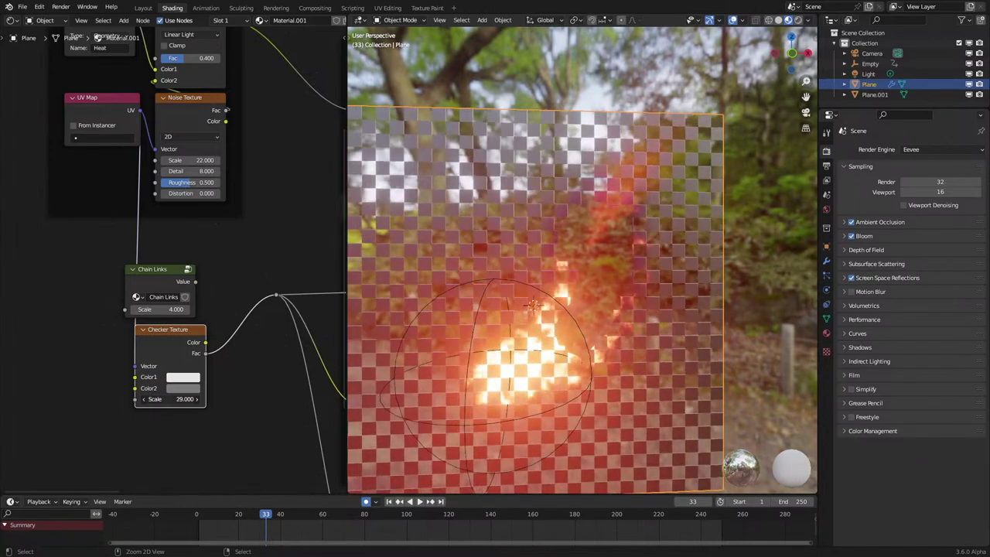
{"action": "scroll", "coordinate": [507, 429], "scroll_direction": "down", "scroll_amount": 1}
{"action": "mouse_move", "coordinate": [511, 428]}
{"action": "middle_mouse_down"}
{"action": "mouse_move", "coordinate": [533, 422]}
{"action": "mouse_move", "coordinate": [498, 441]}
{"action": "mouse_move", "coordinate": [525, 427]}
{"action": "middle_mouse_up"}
{"action": "left_click", "coordinate": [199, 515]}
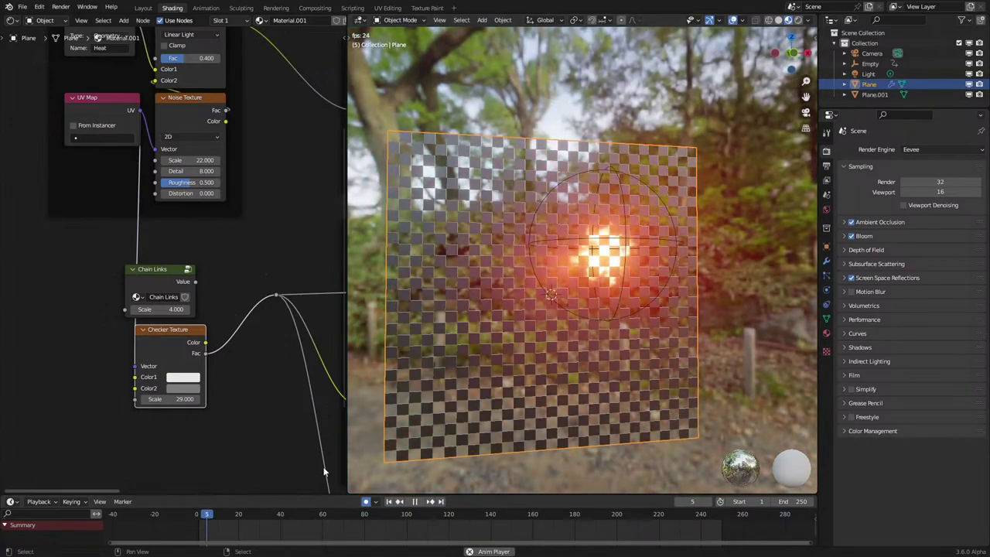
{"action": "scroll", "coordinate": [558, 412], "scroll_direction": "up", "scroll_amount": 1}
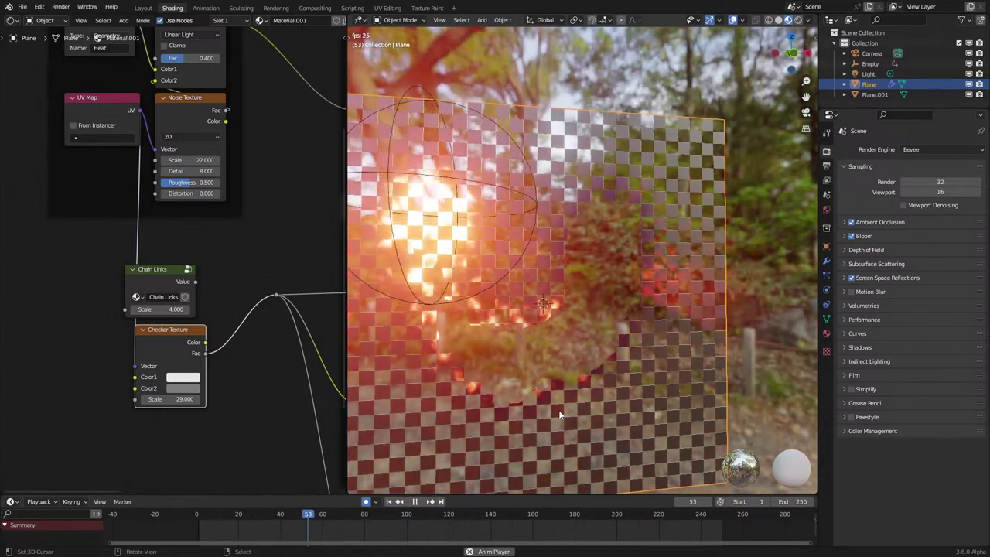
{"action": "key", "text": "space"}
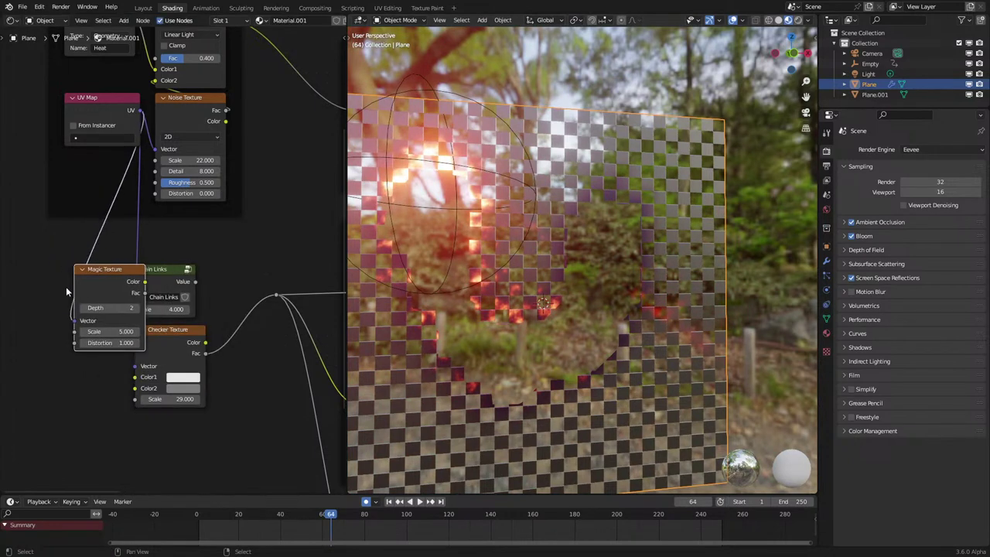
Replace the Checker Texture with a UV-mapped Magic Texture at Depth 0 feeding a ColorRamp, and preview the ramp on the plane.
{"action": "scroll", "coordinate": [110, 282], "scroll_direction": "down", "scroll_amount": 1}
{"action": "left_click_drag", "start_coordinate": [110, 281], "coordinate": [41, 318]}
{"action": "key", "text": "q"}
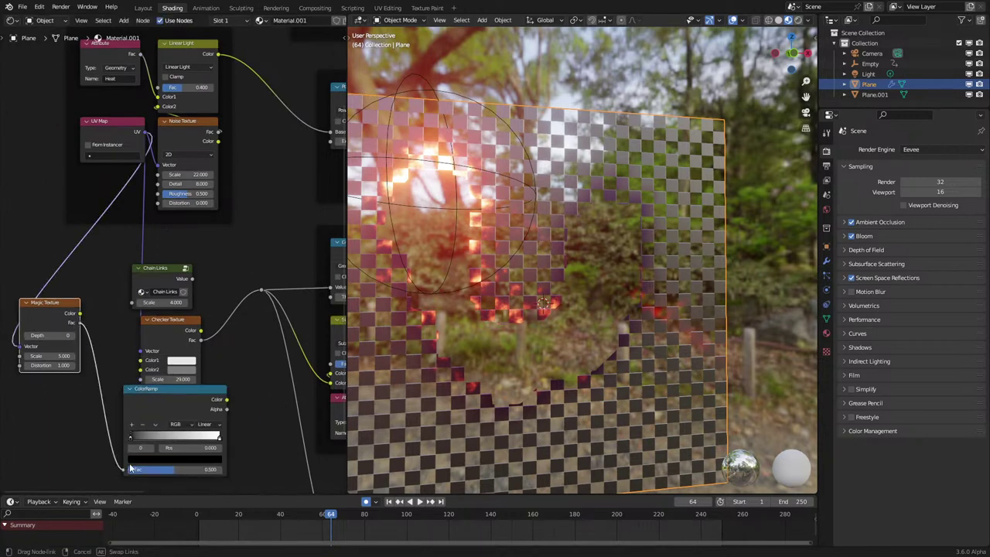
{"action": "key", "text": "x"}
{"action": "left_click", "coordinate": [187, 399], "text": "ctrl+shift"}
{"action": "left_click_drag", "start_coordinate": [187, 399], "coordinate": [169, 339]}
{"action": "scroll", "coordinate": [168, 352], "scroll_direction": "up", "scroll_amount": 1}
{"action": "scroll", "coordinate": [554, 313], "scroll_direction": "down", "scroll_amount": 2}
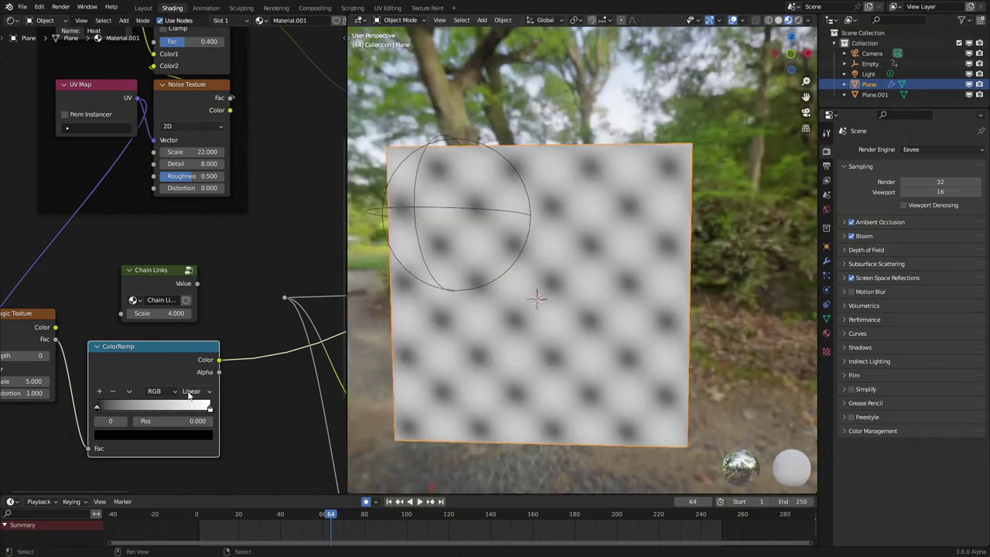
Set the Magic Texture's Depth to 1 and give the ColorRamp a sharp white-to-black transition with the black stop at 0.691.
{"action": "left_click_drag", "start_coordinate": [99, 409], "coordinate": [129, 400]}
{"action": "left_click_drag", "start_coordinate": [208, 406], "coordinate": [179, 406]}
{"action": "middle_click_drag", "start_coordinate": [19, 405], "coordinate": [45, 395]}
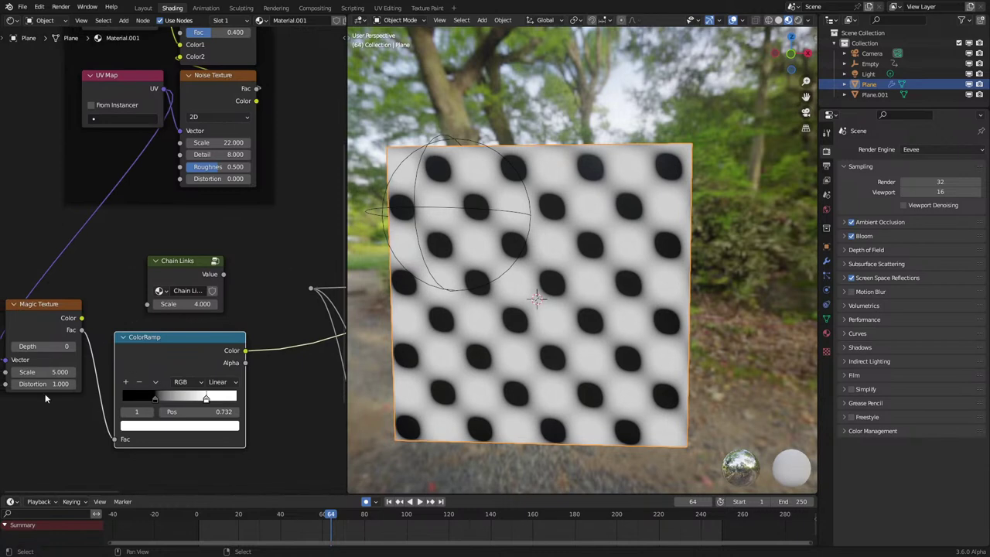
{"action": "left_click", "coordinate": [73, 346]}
{"action": "left_click_drag", "start_coordinate": [156, 397], "coordinate": [211, 390]}
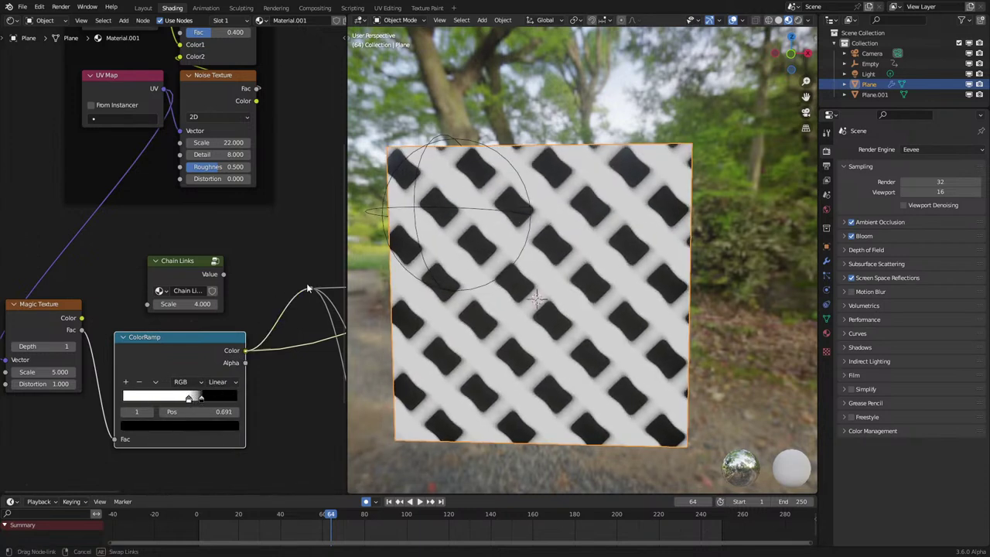
Connect the ColorRamp's Color to the pattern reroute and output the Principled BSDF again to show the burning lattice.
{"action": "left_click_drag", "start_coordinate": [308, 288], "coordinate": [309, 288]}
{"action": "scroll", "coordinate": [308, 287], "scroll_direction": "down", "scroll_amount": 8}
{"action": "middle_click_drag", "start_coordinate": [307, 287], "coordinate": [249, 325]}
{"action": "left_click", "coordinate": [295, 193], "text": "ctrl+shift"}
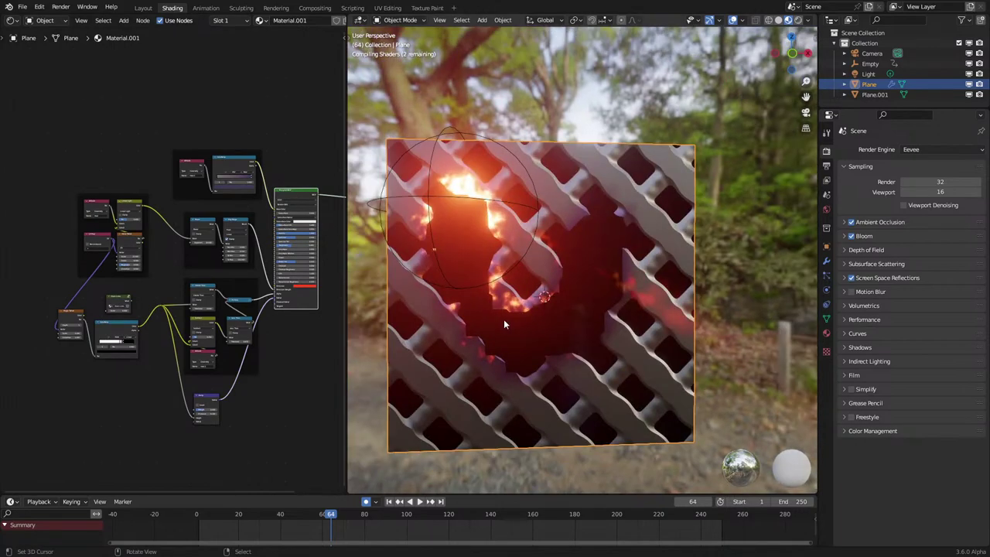
{"action": "scroll", "coordinate": [503, 321], "scroll_direction": "up", "scroll_amount": 1}
{"action": "middle_click_drag", "start_coordinate": [504, 320], "coordinate": [529, 319]}
Increase the Magic Texture's scale to make the lattice pattern much finer.
{"action": "middle_click_drag", "start_coordinate": [92, 341], "coordinate": [180, 314]}
{"action": "scroll", "coordinate": [180, 314], "scroll_direction": "up", "scroll_amount": 7}
{"action": "left_click_drag", "start_coordinate": [149, 339], "coordinate": [171, 338], "text": "ctrl"}
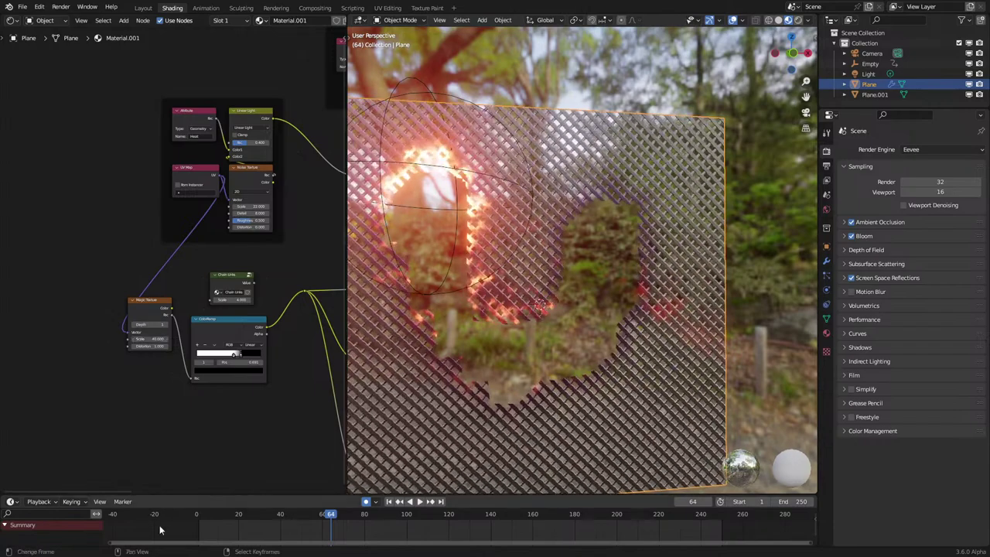
Play the burn animation from the start and examine the fine lattice on the plane.
{"action": "left_click", "coordinate": [160, 530]}
{"action": "key", "text": "space"}
{"action": "scroll", "coordinate": [510, 376], "scroll_direction": "down", "scroll_amount": 2}
{"action": "middle_click_drag", "start_coordinate": [510, 376], "coordinate": [486, 375]}
{"action": "scroll", "coordinate": [481, 378], "scroll_direction": "up", "scroll_amount": 1}
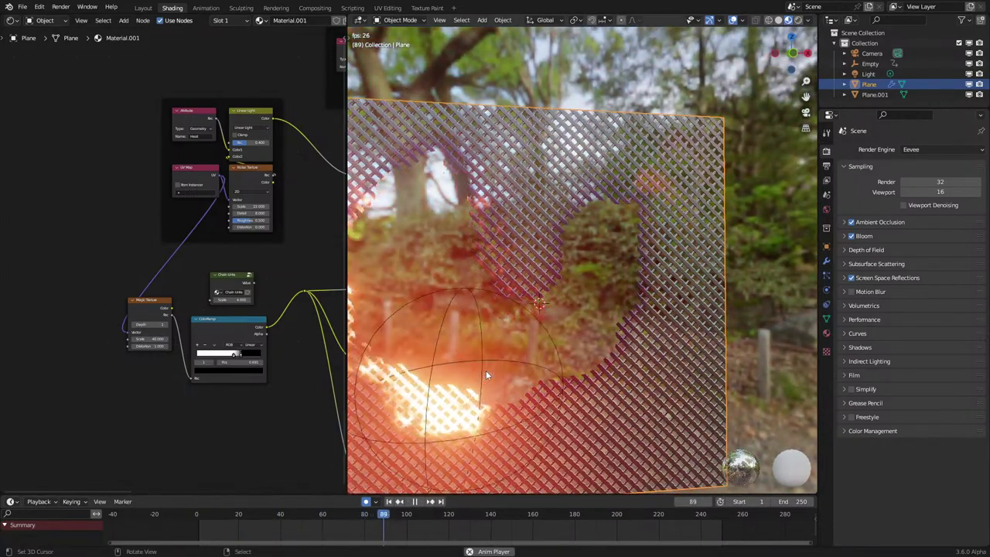
Set the Magic Texture's Depth to 2 and replay the burn animation from the start to compare the pattern.
{"action": "scroll", "coordinate": [244, 389], "scroll_direction": "up", "scroll_amount": 4}
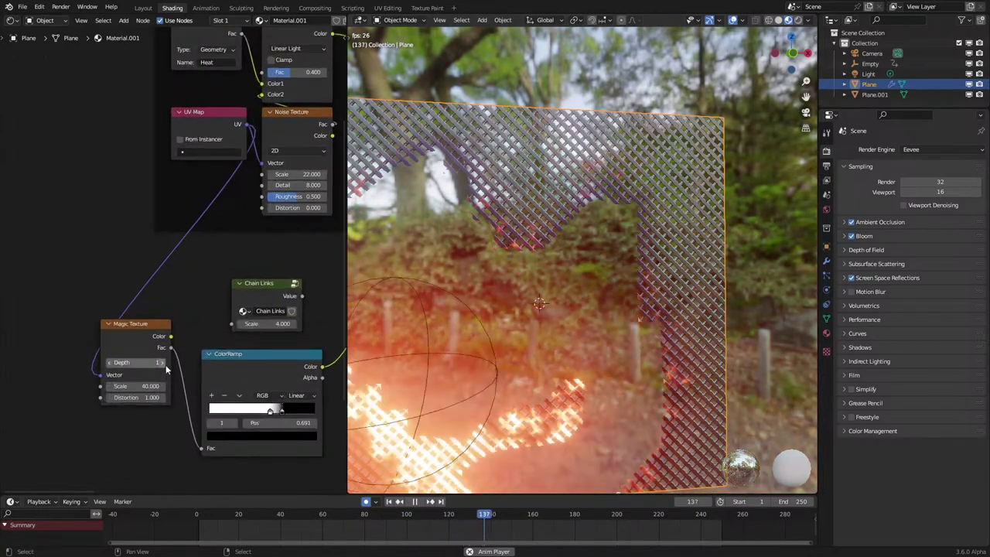
{"action": "left_click", "coordinate": [165, 363]}
{"action": "middle_click_drag", "start_coordinate": [528, 373], "coordinate": [523, 386]}
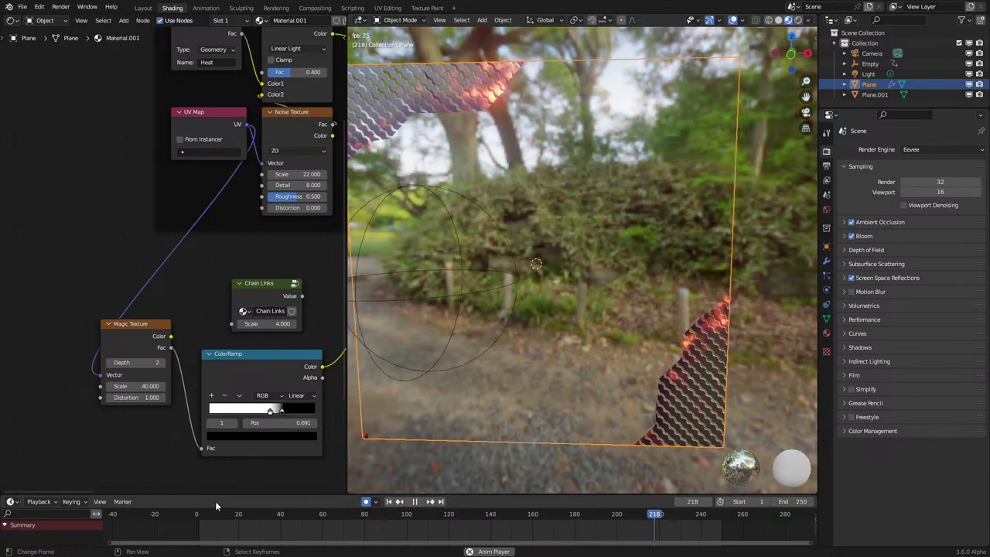
{"action": "scroll", "coordinate": [503, 377], "scroll_direction": "down", "scroll_amount": 1}
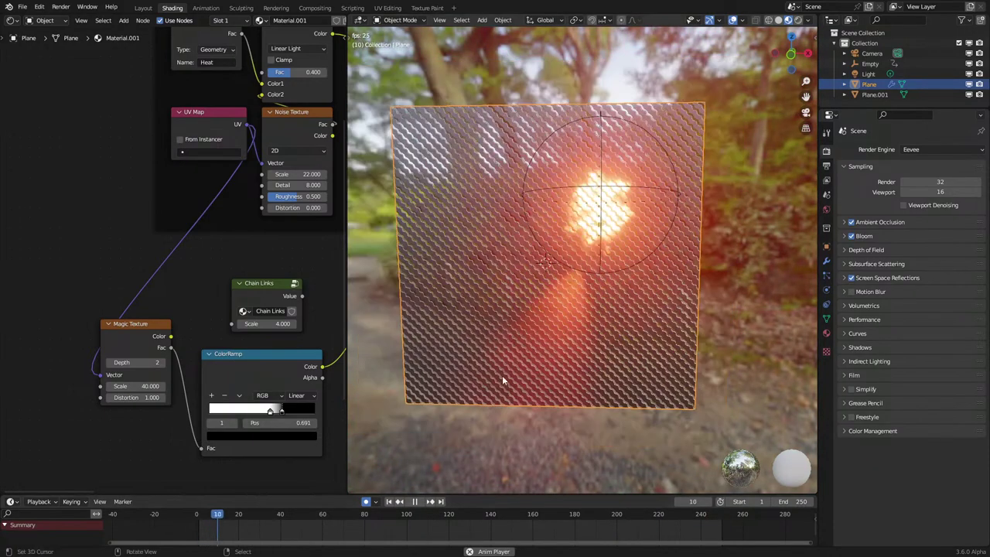
{"action": "middle_click_drag", "start_coordinate": [504, 379], "coordinate": [521, 371]}
{"action": "scroll", "coordinate": [520, 371], "scroll_direction": "up", "scroll_amount": 5}
{"action": "scroll", "coordinate": [518, 368], "scroll_direction": "down", "scroll_amount": 5}
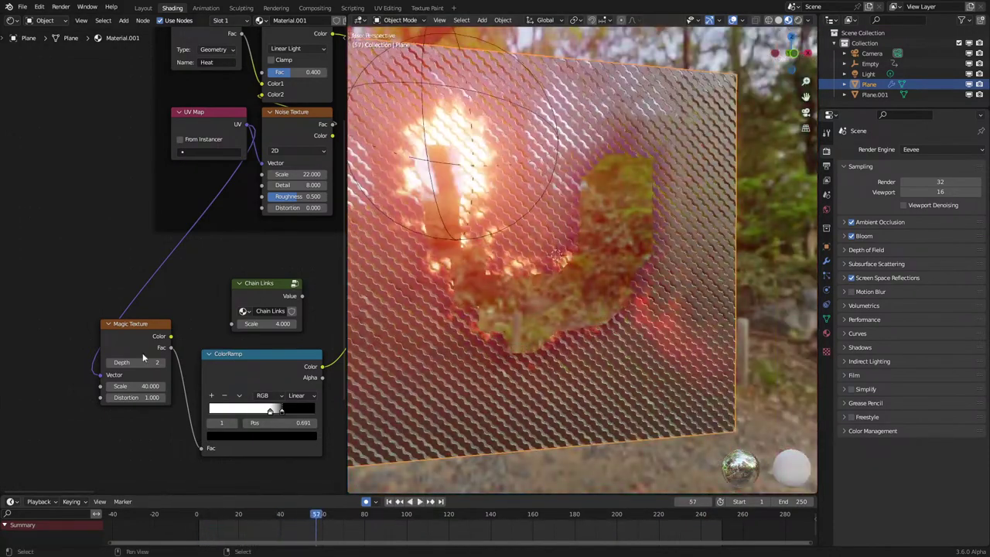
Preview the Chain Links group's Value output on the plane and inspect its internal nodes and the link pattern up close.
{"action": "scroll", "coordinate": [170, 363], "scroll_direction": "up", "scroll_amount": 2}
{"action": "left_click", "coordinate": [302, 307], "text": "ctrl+shift"}
{"action": "middle_click_drag", "start_coordinate": [481, 332], "coordinate": [474, 341]}
{"action": "key", "text": "Tab"}
{"action": "scroll", "coordinate": [205, 394], "scroll_direction": "down", "scroll_amount": 5}
{"action": "middle_click_drag", "start_coordinate": [200, 406], "coordinate": [68, 384]}
{"action": "scroll", "coordinate": [106, 368], "scroll_direction": "down", "scroll_amount": 8}
{"action": "key", "text": "Tab"}
{"action": "scroll", "coordinate": [203, 348], "scroll_direction": "up", "scroll_amount": 2}
{"action": "scroll", "coordinate": [210, 345], "scroll_direction": "up", "scroll_amount": 2}
{"action": "scroll", "coordinate": [582, 323], "scroll_direction": "up", "scroll_amount": 10}
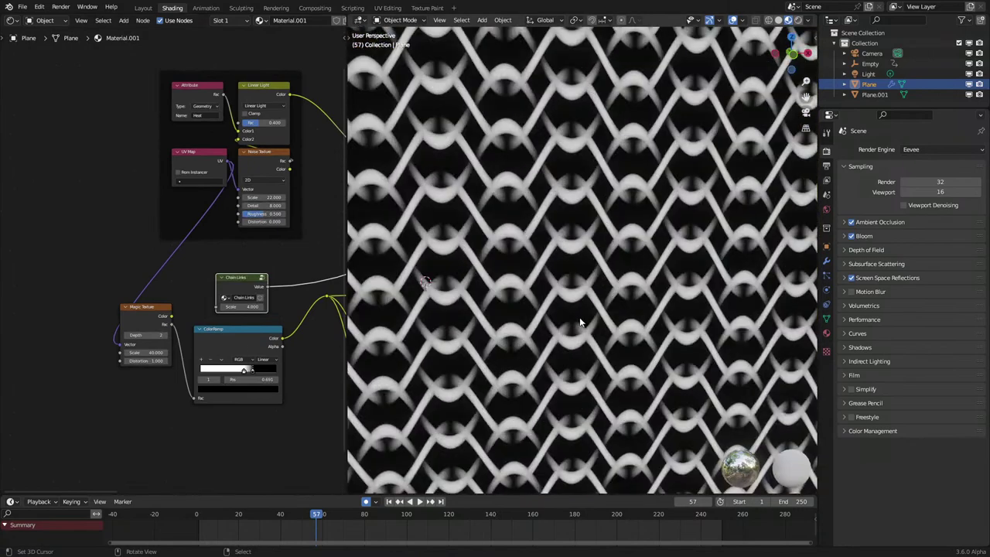
Output the Principled BSDF again and briefly play the burn animation on the wavy pattern.
{"action": "scroll", "coordinate": [581, 323], "scroll_direction": "down", "scroll_amount": 5}
{"action": "scroll", "coordinate": [154, 286], "scroll_direction": "down", "scroll_amount": 2}
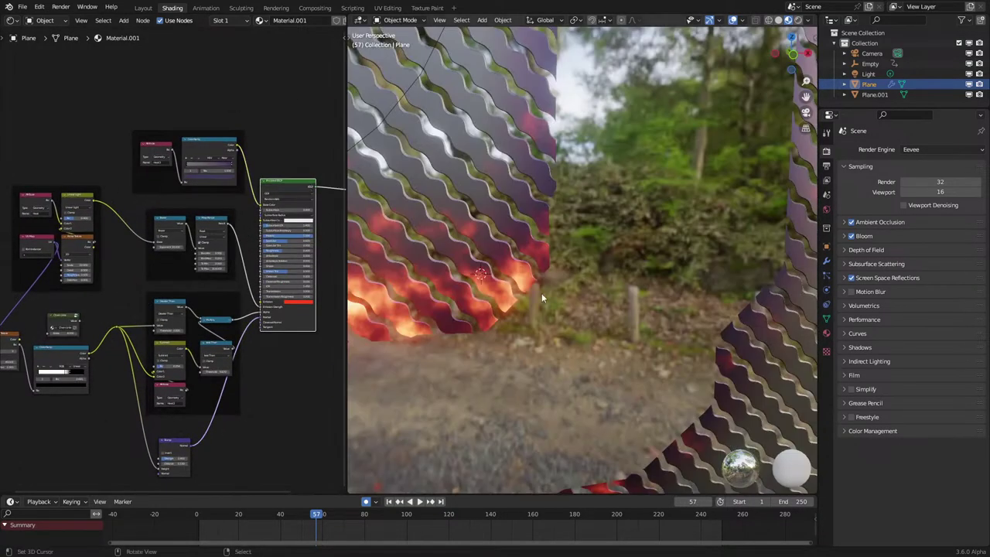
{"action": "scroll", "coordinate": [541, 293], "scroll_direction": "down", "scroll_amount": 5}
{"action": "middle_click_drag", "start_coordinate": [543, 294], "coordinate": [568, 297]}
{"action": "scroll", "coordinate": [568, 299], "scroll_direction": "down", "scroll_amount": 3}
{"action": "key", "text": "space"}
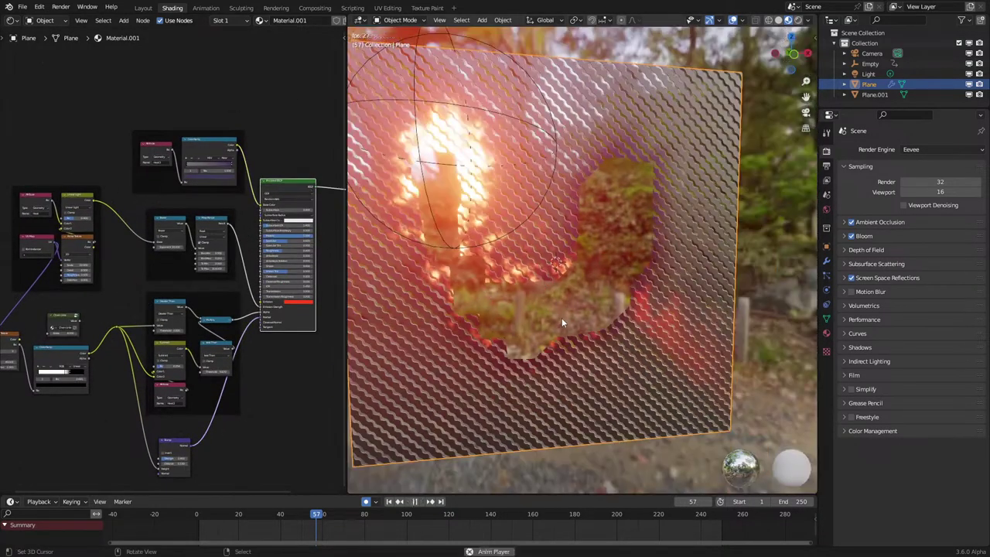
{"action": "key", "text": "space"}
Reshape the ColorRamp into a black-to-white transition with the black stop at 0.414 and the white stop at 0.577.
{"action": "middle_click_drag", "start_coordinate": [103, 387], "coordinate": [200, 349]}
{"action": "scroll", "coordinate": [200, 349], "scroll_direction": "up", "scroll_amount": 3}
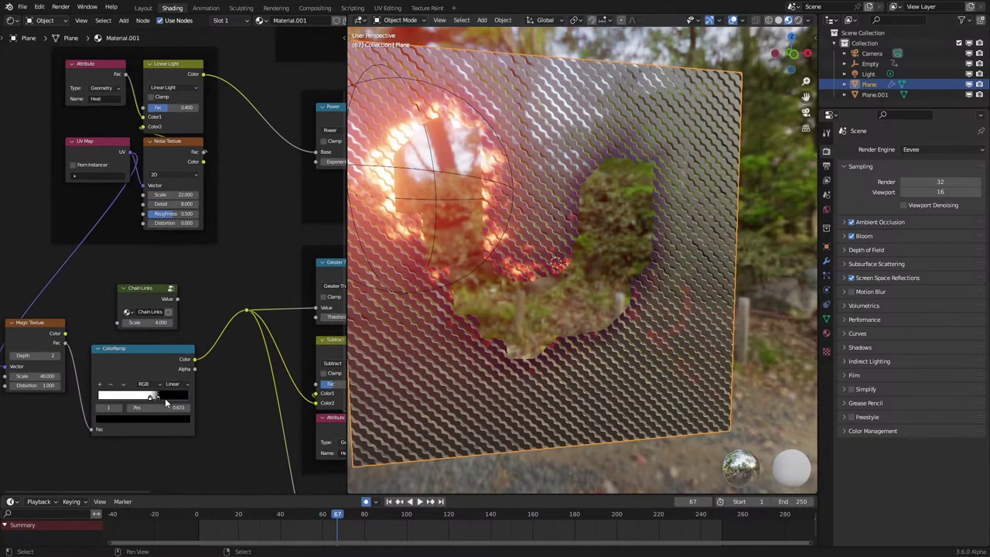
{"action": "left_click_drag", "start_coordinate": [166, 402], "coordinate": [142, 406]}
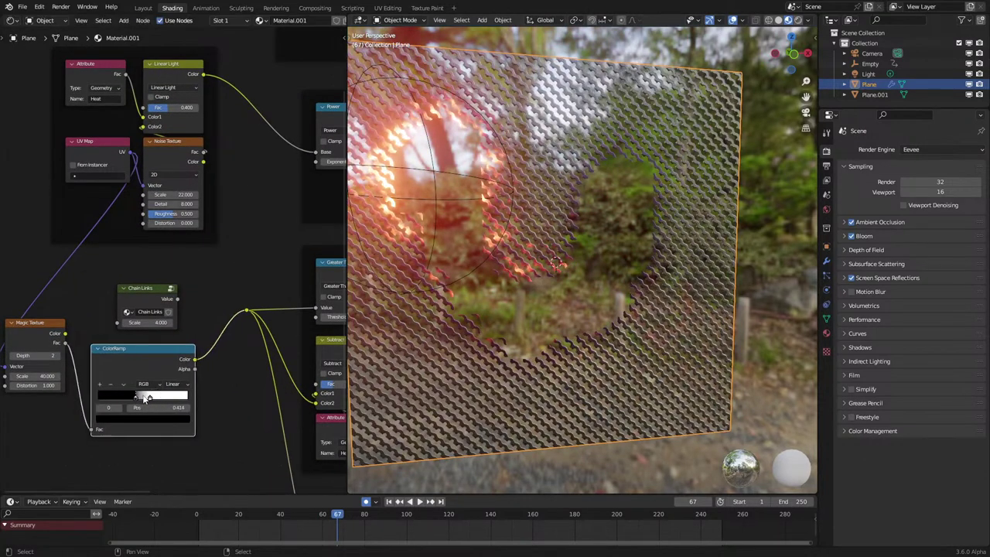
{"action": "middle_click_drag", "start_coordinate": [155, 365], "coordinate": [208, 338]}
{"action": "scroll", "coordinate": [209, 338], "scroll_direction": "up", "scroll_amount": 4}
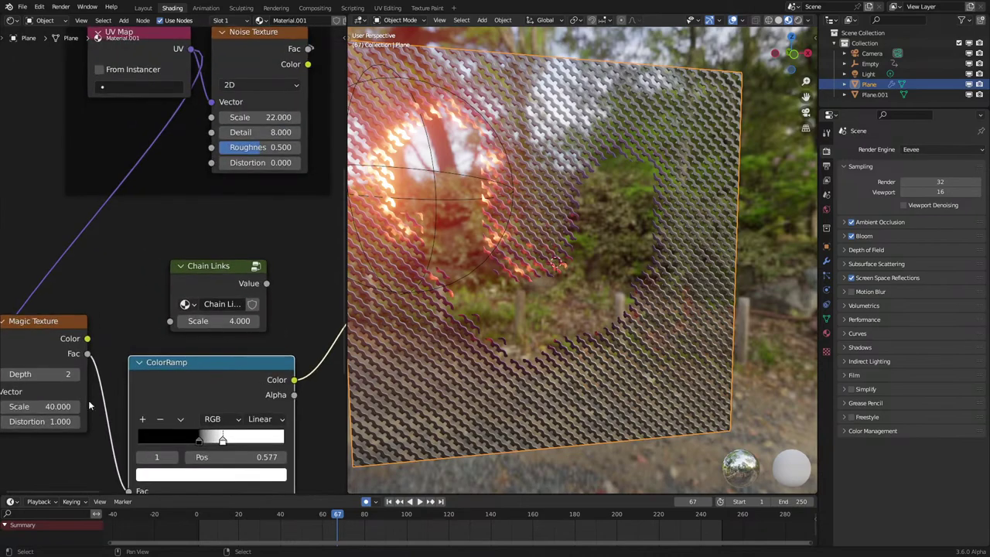
{"action": "left_click_drag", "start_coordinate": [62, 407], "coordinate": [40, 407], "text": "shift"}
{"action": "right_click", "coordinate": [62, 406]}
Widen the ColorRamp transition by lowering the black stop and moving the white stop to 1.000, and examine the lattice.
{"action": "mouse_move", "coordinate": [176, 441]}
{"action": "left_mouse_down"}
{"action": "mouse_move", "coordinate": [128, 447]}
{"action": "mouse_move", "coordinate": [177, 440]}
{"action": "left_mouse_up"}
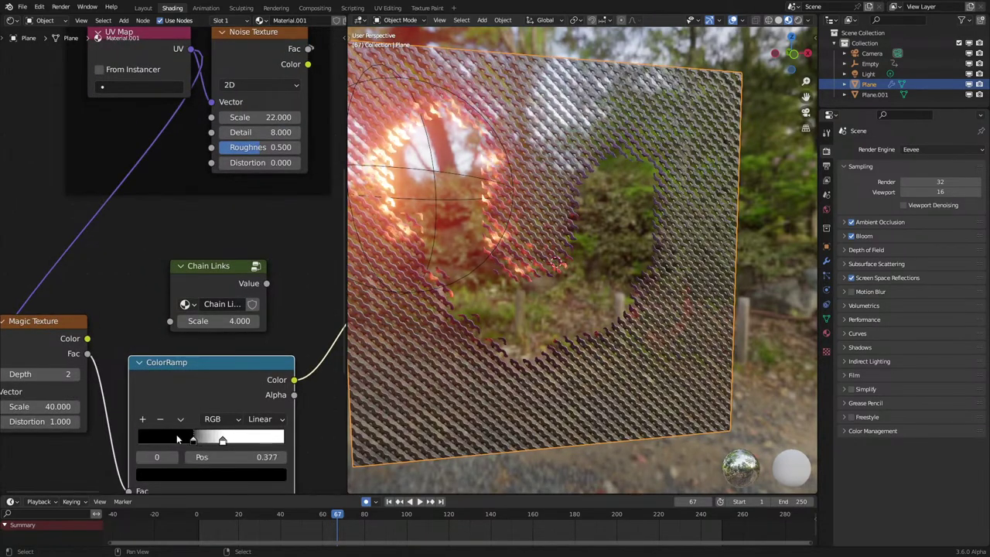
{"action": "scroll", "coordinate": [563, 369], "scroll_direction": "up", "scroll_amount": 4}
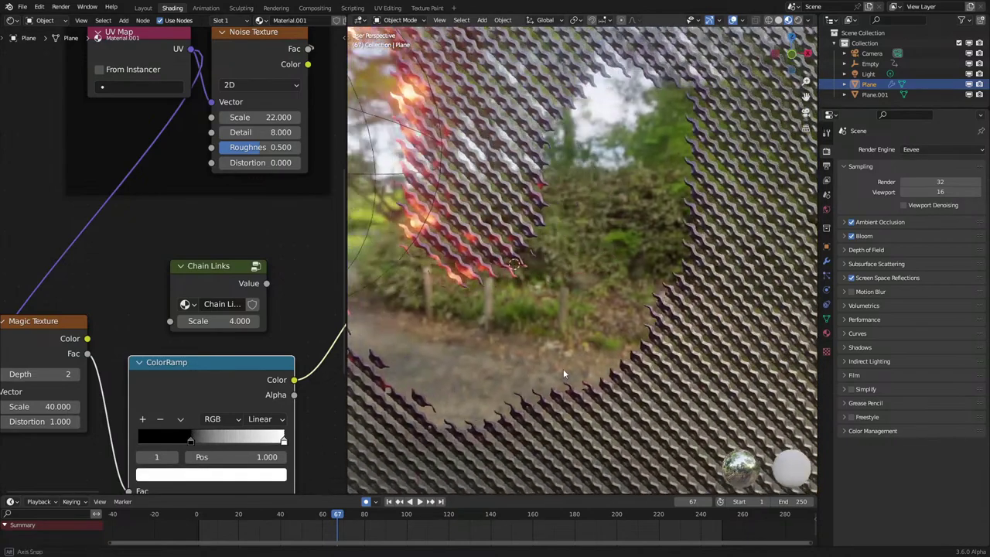
{"action": "middle_click_drag", "start_coordinate": [562, 368], "coordinate": [553, 362]}
{"action": "scroll", "coordinate": [559, 361], "scroll_direction": "down", "scroll_amount": 5}
{"action": "scroll", "coordinate": [567, 361], "scroll_direction": "up", "scroll_amount": 3}
Set the Magic Texture's Depth to 1 and narrow the ColorRamp's black-to-white transition with the white stop at 0.745.
{"action": "middle_click_drag", "start_coordinate": [171, 375], "coordinate": [256, 364]}
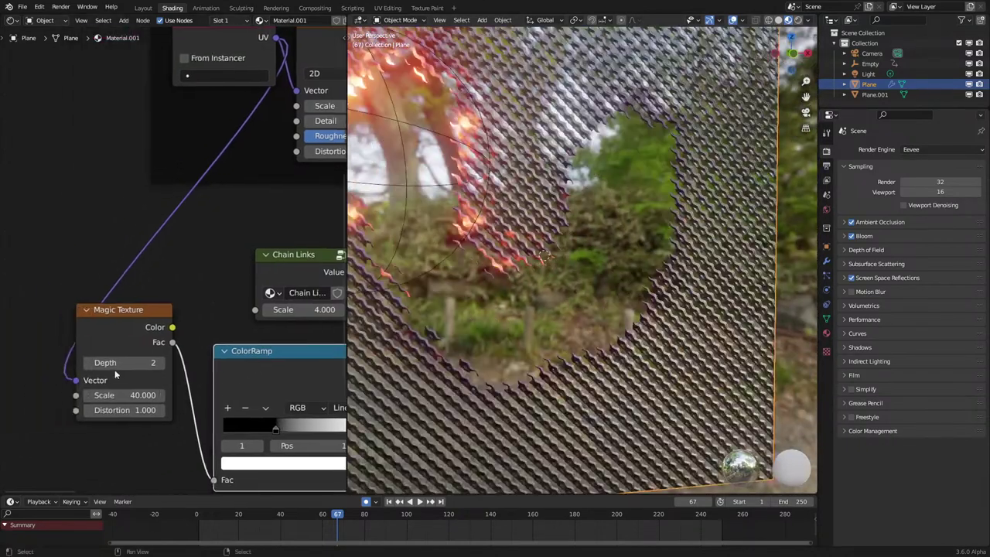
{"action": "left_click", "coordinate": [89, 363]}
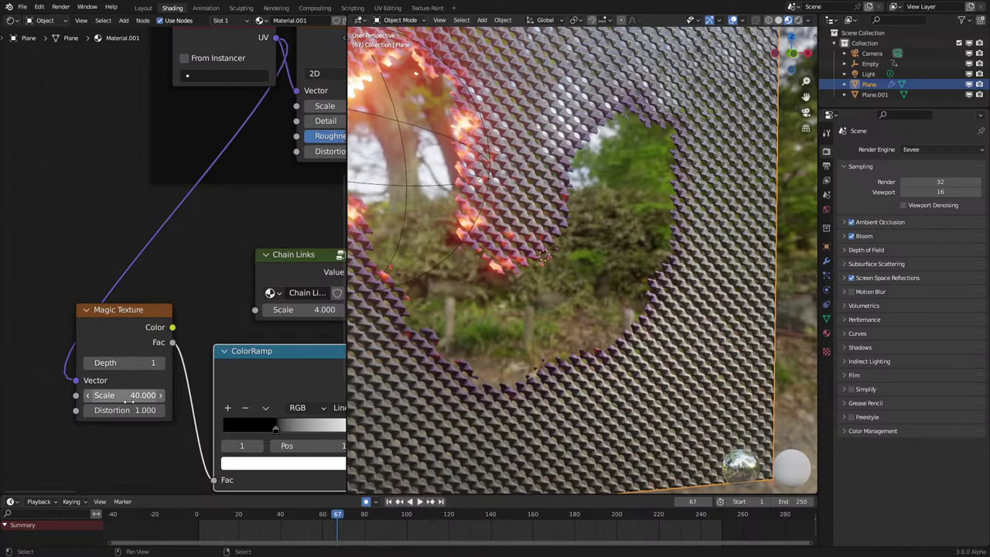
{"action": "left_click_drag", "start_coordinate": [277, 429], "coordinate": [324, 430]}
{"action": "middle_click_drag", "start_coordinate": [342, 428], "coordinate": [277, 430]}
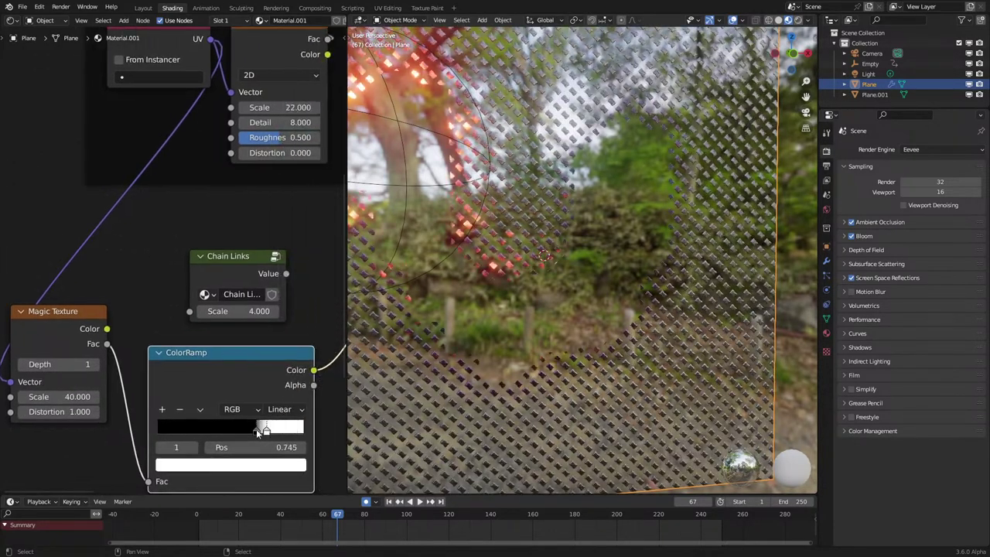
Reverse the ColorRamp by moving the white stop to 0.000, and play the burn animation.
{"action": "left_click_drag", "start_coordinate": [256, 428], "coordinate": [192, 435]}
{"action": "scroll", "coordinate": [614, 331], "scroll_direction": "down", "scroll_amount": 1}
{"action": "middle_click_drag", "start_coordinate": [614, 331], "coordinate": [588, 345]}
{"action": "key", "text": "space"}
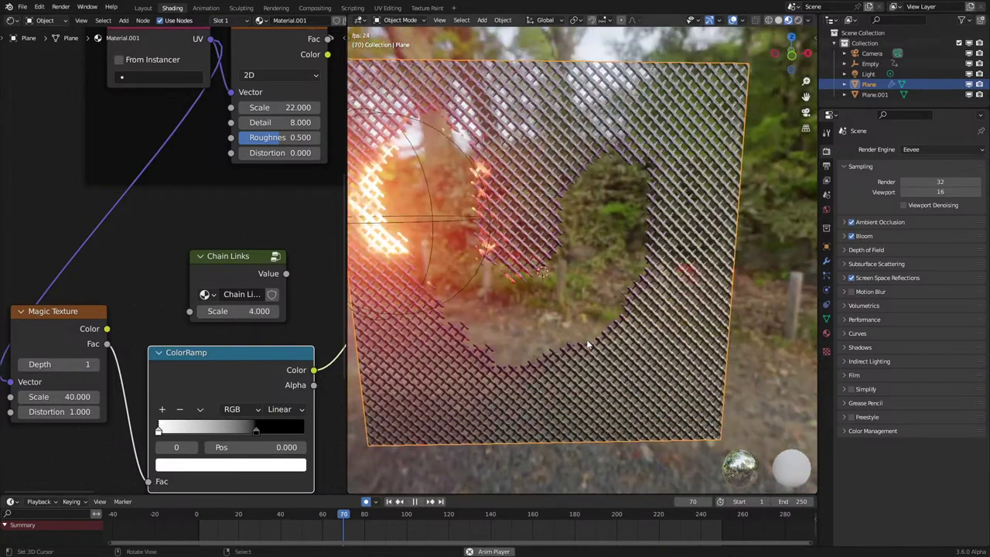
{"action": "scroll", "coordinate": [588, 345], "scroll_direction": "down", "scroll_amount": 3}
{"action": "scroll", "coordinate": [588, 345], "scroll_direction": "up", "scroll_amount": 1}
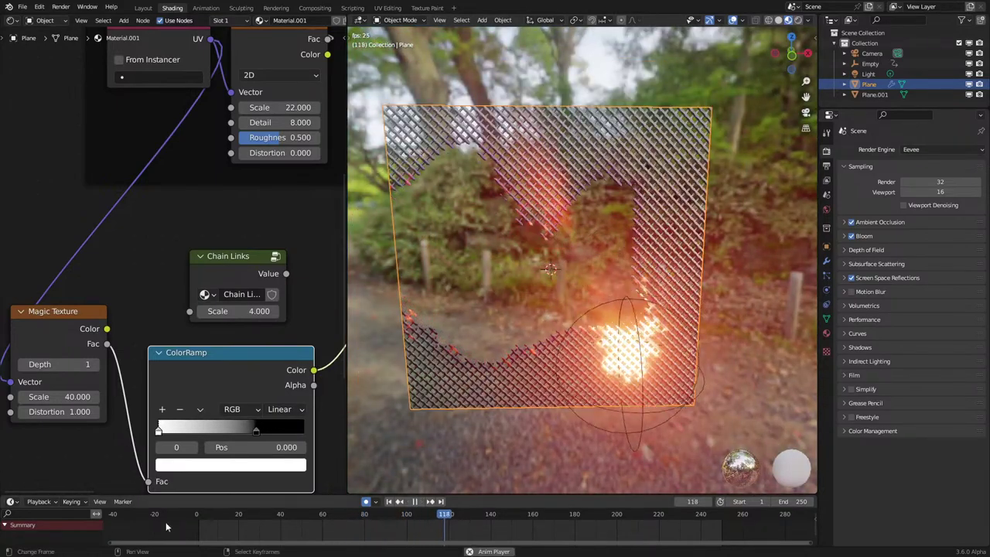
Replay the burn animation from the start and examine the diagonal lattice's glowing edges up close and from several angles.
{"action": "left_click", "coordinate": [164, 523]}
{"action": "scroll", "coordinate": [653, 325], "scroll_direction": "up", "scroll_amount": 4}
{"action": "middle_click_drag", "start_coordinate": [653, 324], "coordinate": [699, 326]}
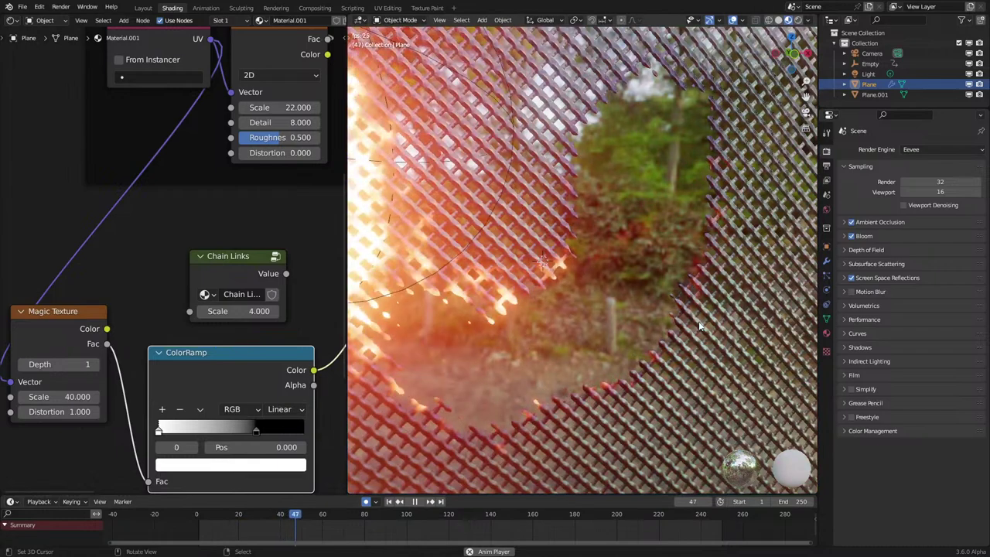
{"action": "scroll", "coordinate": [687, 354], "scroll_direction": "down", "scroll_amount": 3}
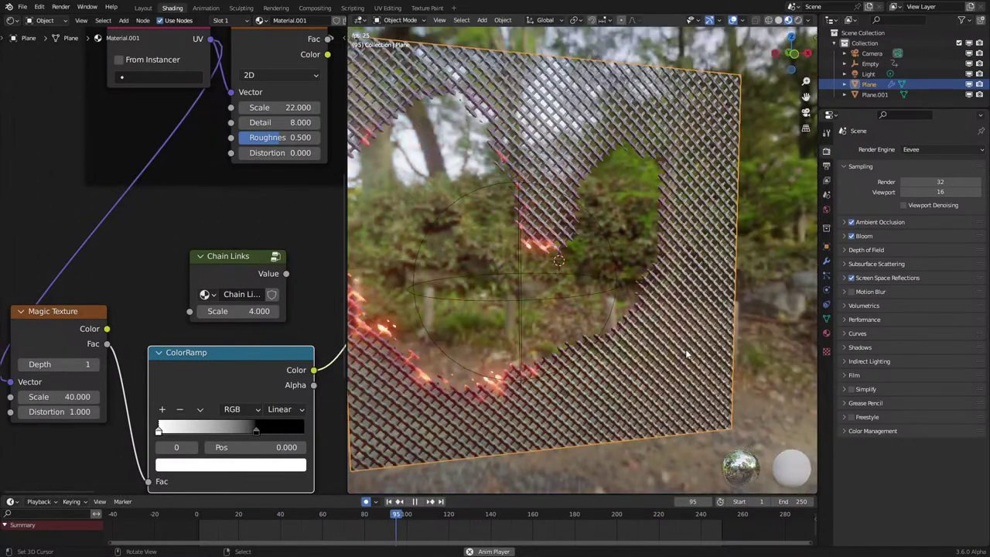
{"action": "scroll", "coordinate": [687, 355], "scroll_direction": "down", "scroll_amount": 3}
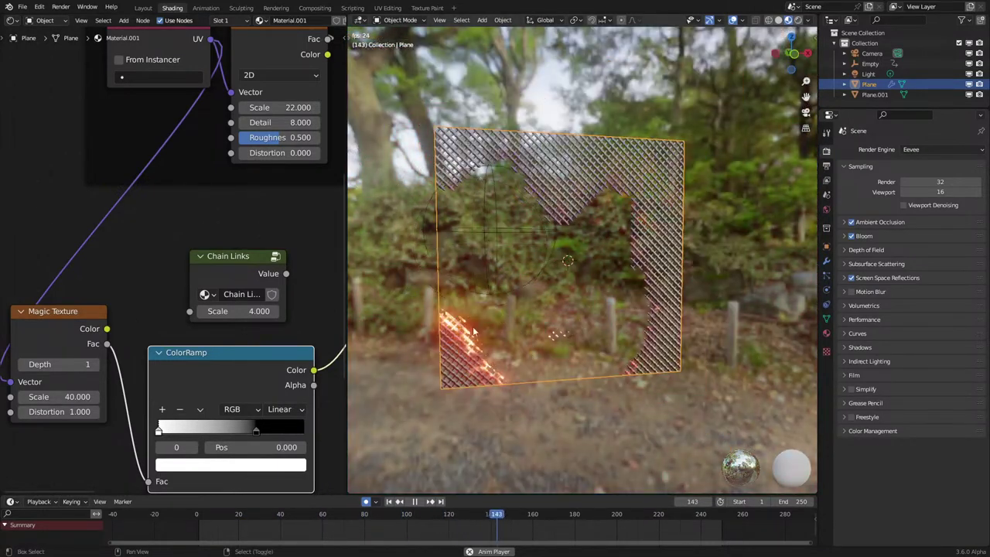
{"action": "middle_click_drag", "start_coordinate": [461, 334], "coordinate": [536, 331], "text": "shift"}
{"action": "scroll", "coordinate": [536, 330], "scroll_direction": "up", "scroll_amount": 1}
{"action": "middle_click_drag", "start_coordinate": [605, 336], "coordinate": [478, 331]}
{"action": "left_click", "coordinate": [168, 541]}
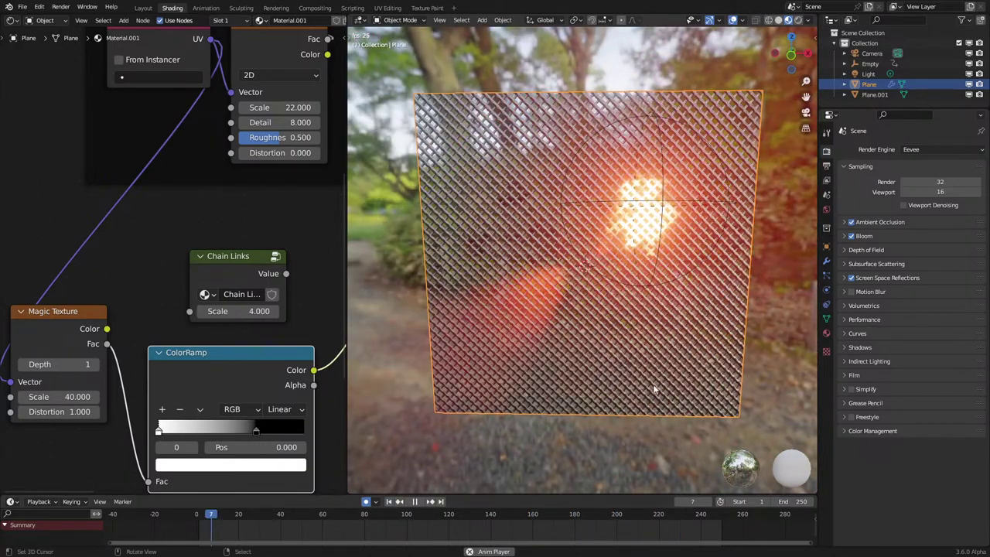
{"action": "middle_click_drag", "start_coordinate": [647, 378], "coordinate": [663, 367]}
{"action": "scroll", "coordinate": [663, 368], "scroll_direction": "up", "scroll_amount": 1}
{"action": "key", "text": "space"}
{"action": "key", "text": "space"}
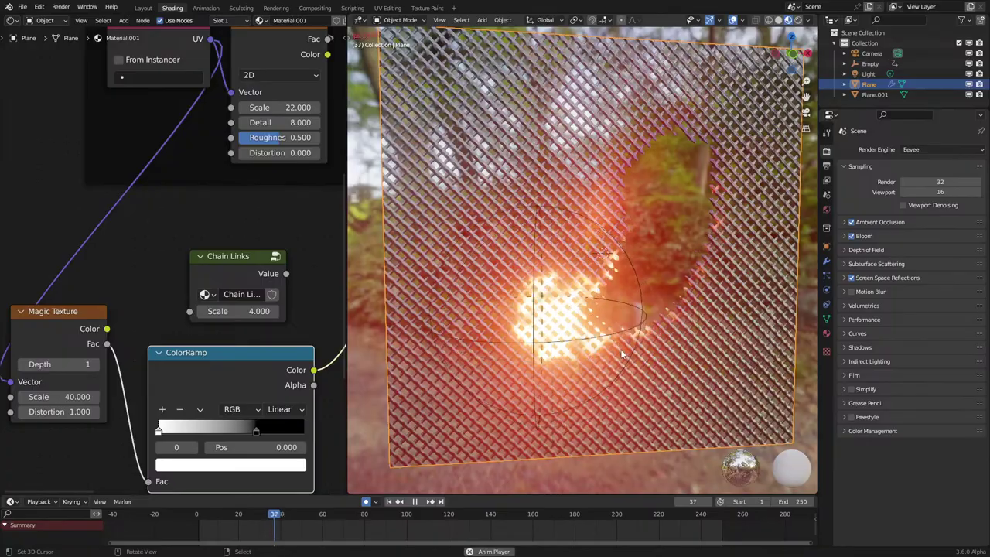
{"action": "key", "text": "space"}
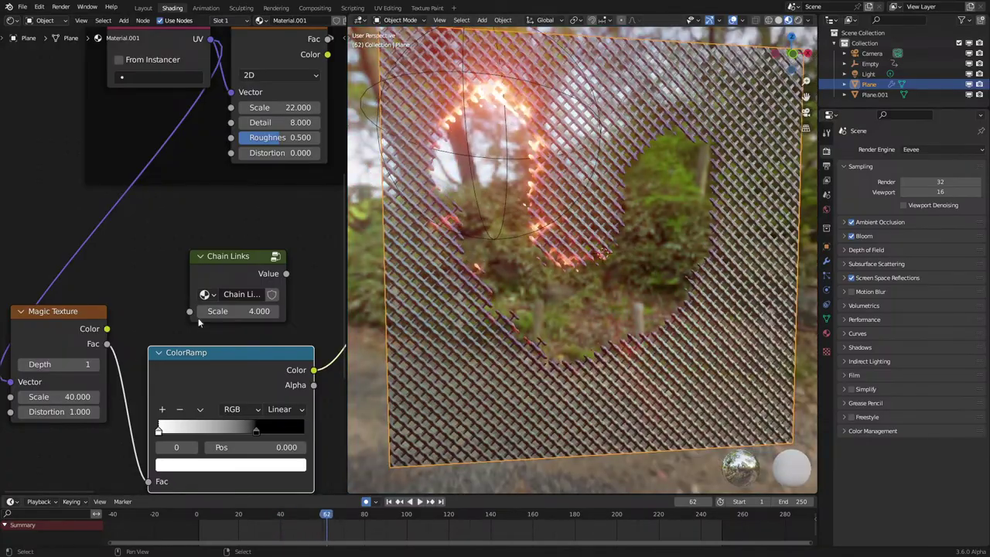
Raise the Magic Texture's Scale to 129 and replay the burn animation to examine the much finer mesh.
{"action": "left_click_drag", "start_coordinate": [77, 396], "coordinate": [102, 394]}
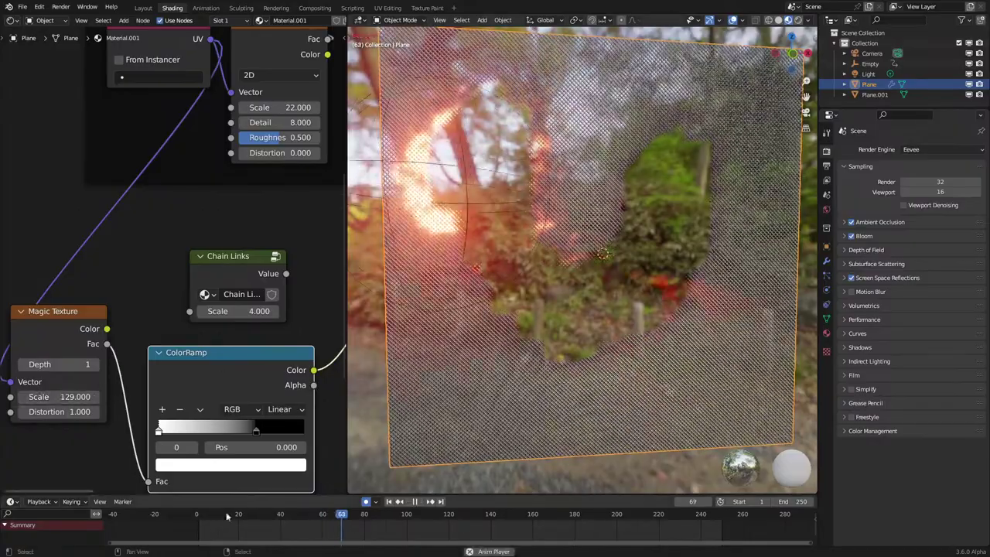
{"action": "left_click", "coordinate": [187, 519]}
{"action": "mouse_move", "coordinate": [500, 381]}
{"action": "middle_mouse_down"}
{"action": "mouse_move", "coordinate": [518, 364]}
{"action": "mouse_move", "coordinate": [492, 379]}
{"action": "mouse_move", "coordinate": [509, 375]}
{"action": "middle_mouse_up"}
{"action": "key", "text": "space"}
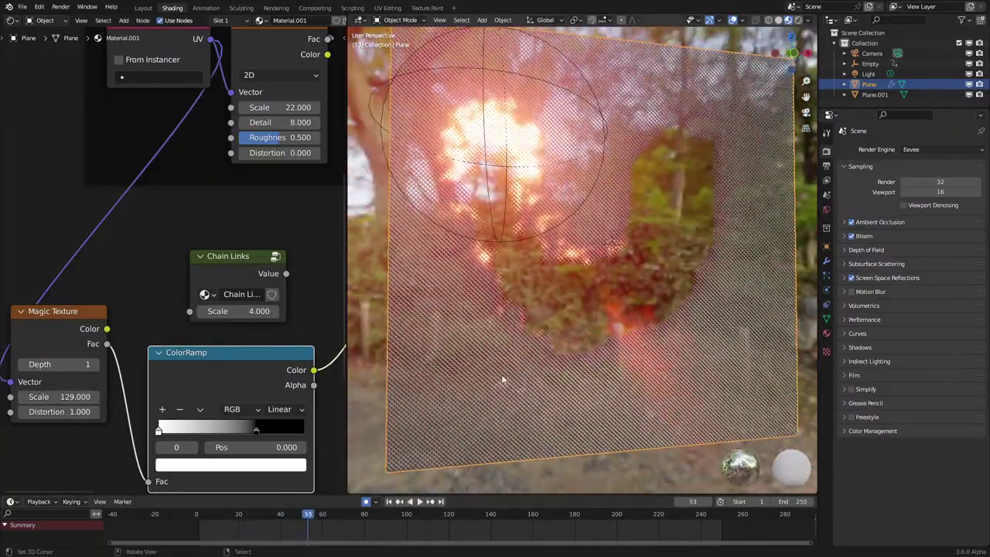
{"action": "scroll", "coordinate": [505, 414], "scroll_direction": "up", "scroll_amount": 4}
{"action": "middle_click_drag", "start_coordinate": [506, 418], "coordinate": [592, 310], "text": "shift"}
{"action": "scroll", "coordinate": [571, 349], "scroll_direction": "down", "scroll_amount": 5}
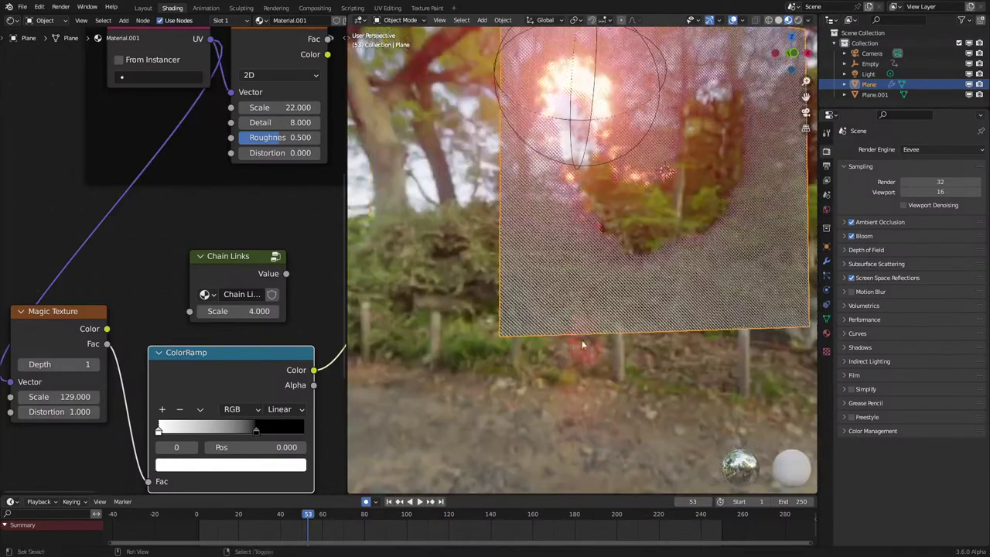
{"action": "middle_click_drag", "start_coordinate": [583, 345], "coordinate": [630, 331]}
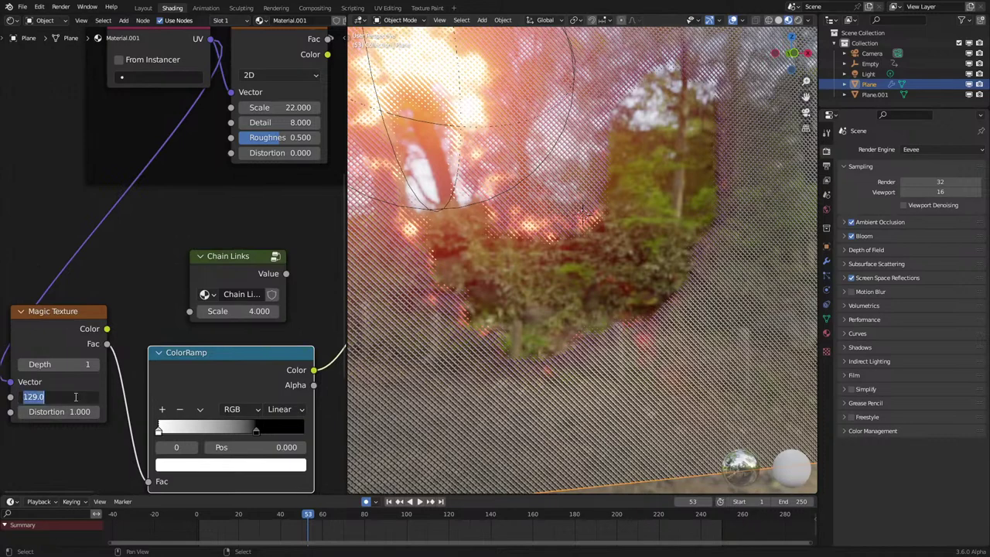
Set the Magic Texture's Scale to 60 and play the burn animation from the start.
{"action": "type", "text": "60"}
{"action": "key", "text": "Return"}
{"action": "scroll", "coordinate": [482, 379], "scroll_direction": "down", "scroll_amount": 3}
{"action": "key", "text": "space"}
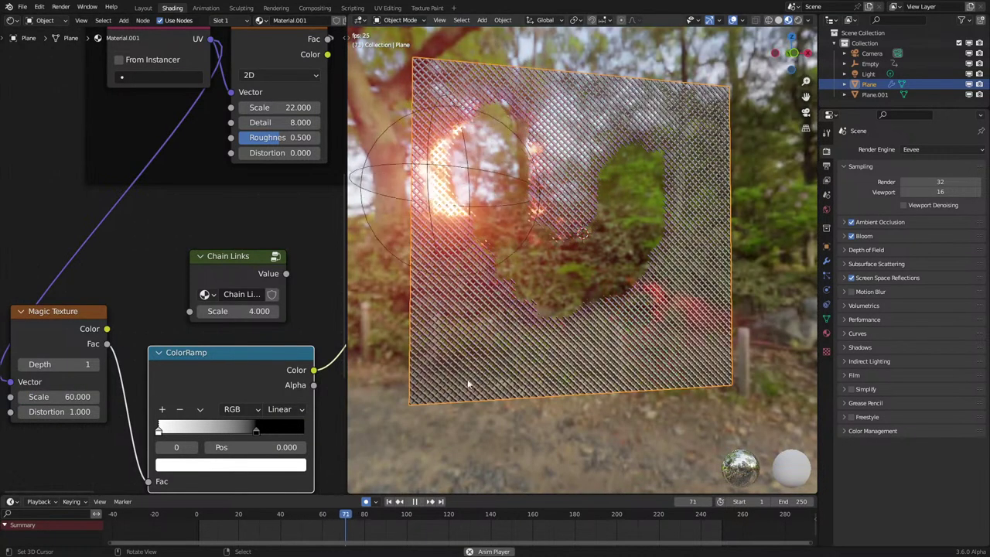
{"action": "left_click", "coordinate": [175, 534]}
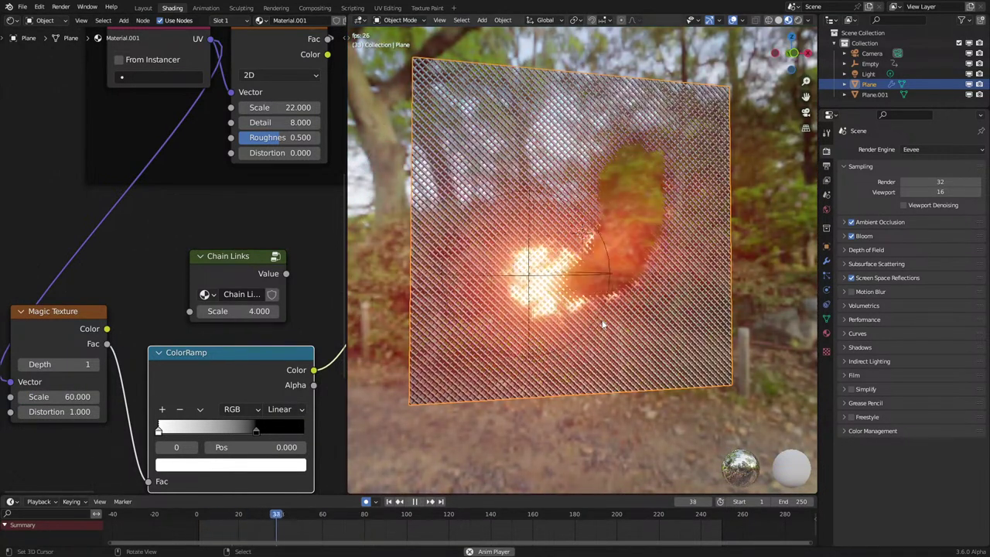
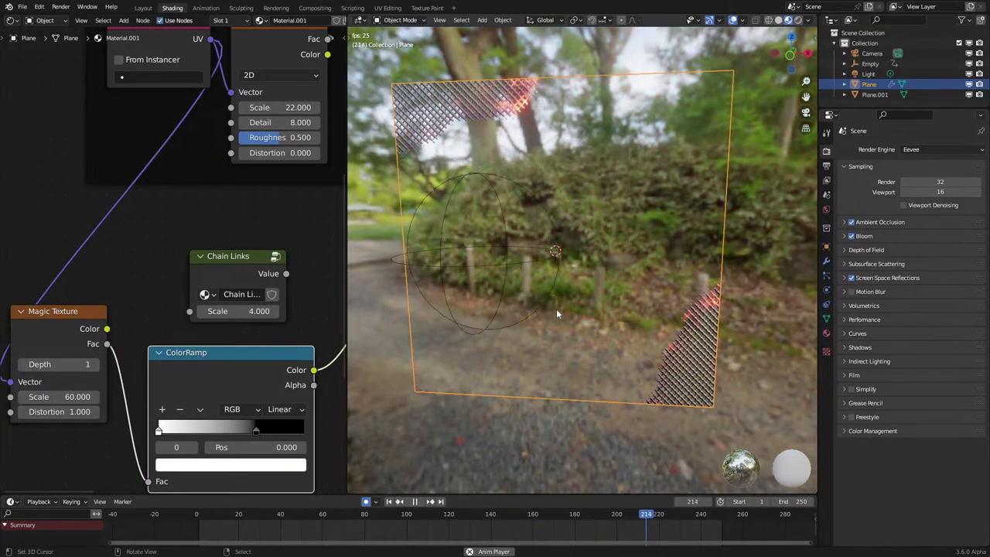
Replay the burn animation repeatedly and examine the finished lattice burning away from different angles and distances.
{"action": "left_click", "coordinate": [191, 530]}
{"action": "middle_click_drag", "start_coordinate": [521, 333], "coordinate": [545, 307]}
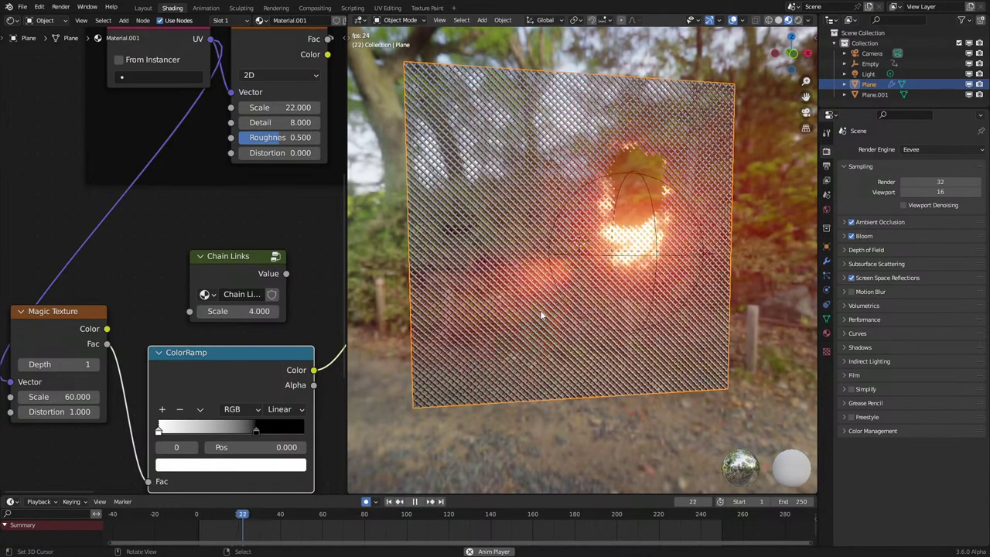
{"action": "scroll", "coordinate": [541, 312], "scroll_direction": "up", "scroll_amount": 3}
{"action": "mouse_move", "coordinate": [541, 312]}
{"action": "middle_mouse_down"}
{"action": "mouse_move", "coordinate": [545, 326]}
{"action": "mouse_move", "coordinate": [529, 332]}
{"action": "mouse_move", "coordinate": [546, 326]}
{"action": "middle_mouse_up"}
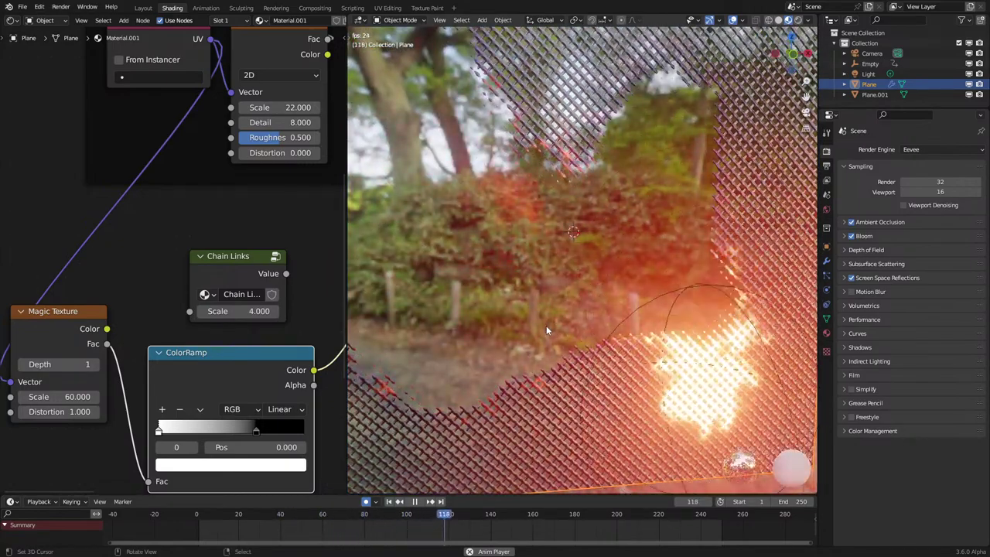
{"action": "left_click", "coordinate": [186, 516]}
{"action": "scroll", "coordinate": [501, 386], "scroll_direction": "down", "scroll_amount": 3}
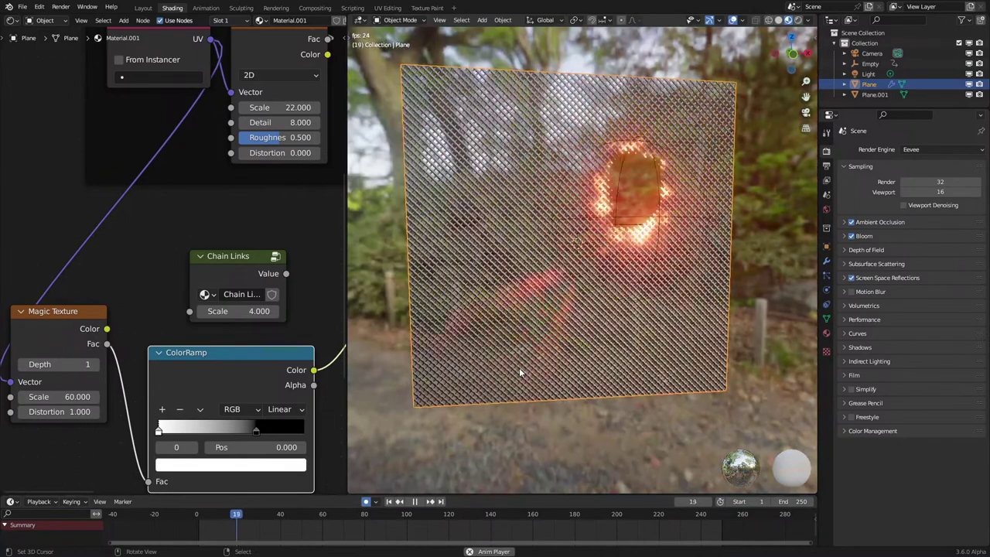
{"action": "middle_click_drag", "start_coordinate": [523, 354], "coordinate": [570, 347]}
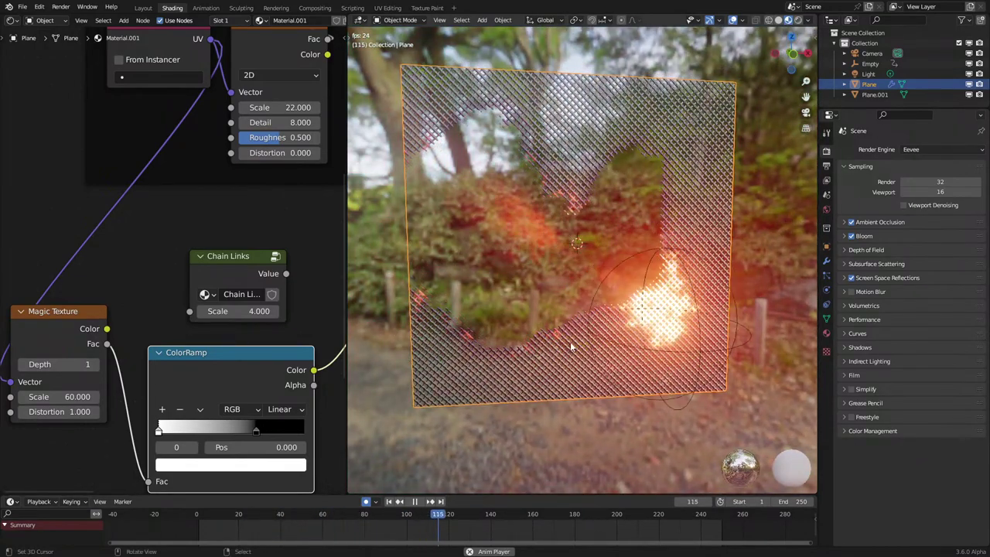
Set the Magic Texture's Scale to 40 and play the burn animation on the coarser lattice.
{"action": "scroll", "coordinate": [603, 299], "scroll_direction": "up", "scroll_amount": 1}
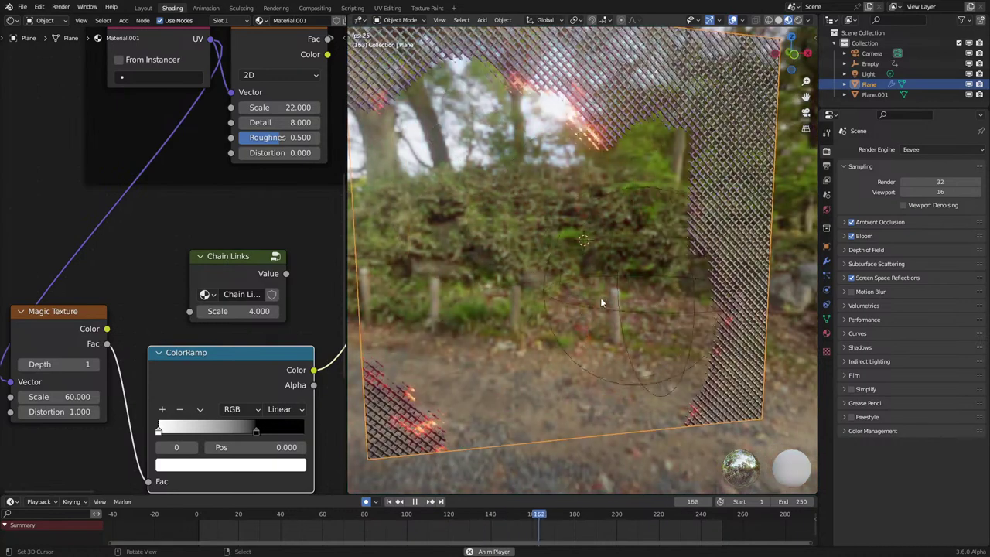
{"action": "scroll", "coordinate": [601, 308], "scroll_direction": "down", "scroll_amount": 3}
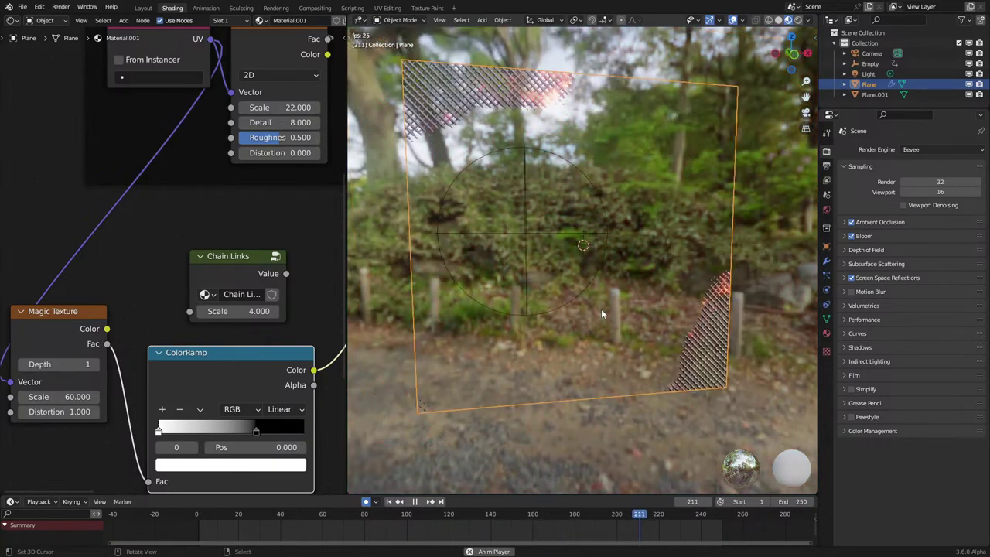
{"action": "scroll", "coordinate": [584, 373], "scroll_direction": "up", "scroll_amount": 1}
{"action": "key", "text": "space"}
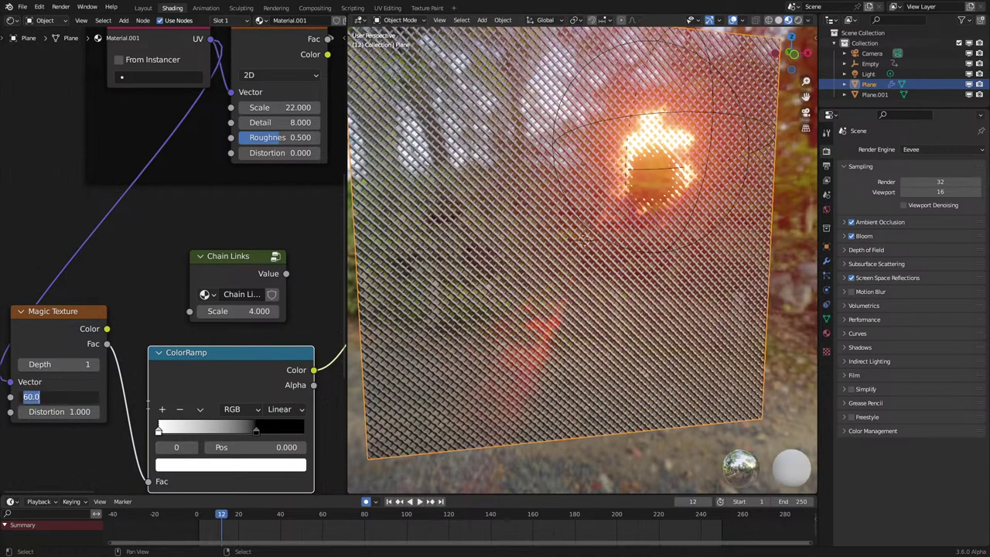
{"action": "key", "text": "Return"}
{"action": "scroll", "coordinate": [602, 349], "scroll_direction": "down", "scroll_amount": 2}
{"action": "key", "text": "space"}
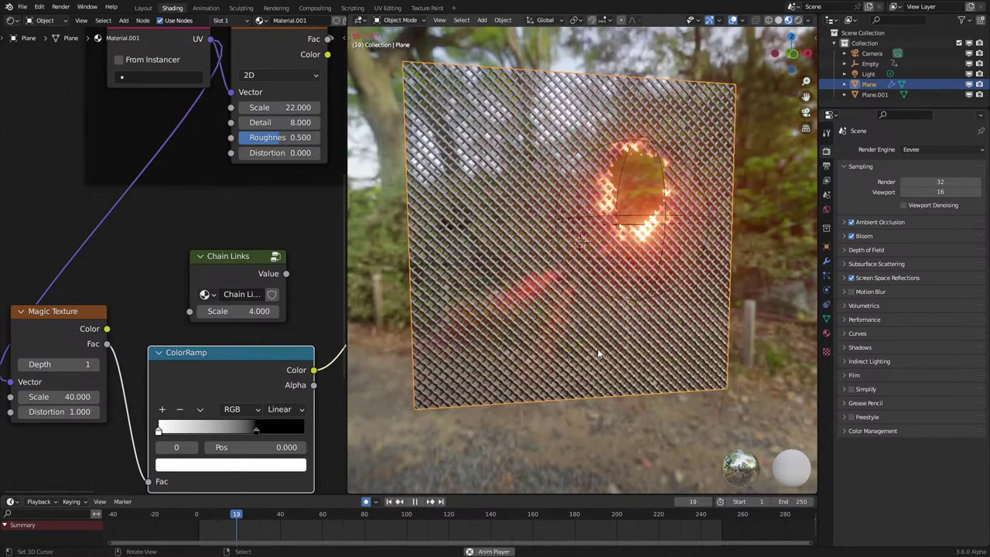
Pause the burn animation and examine the lattice plane from other angles, checking its mesh in Edit Mode.
{"action": "key", "text": "space"}
{"action": "left_click", "coordinate": [608, 448]}
{"action": "scroll", "coordinate": [586, 404], "scroll_direction": "down", "scroll_amount": 5}
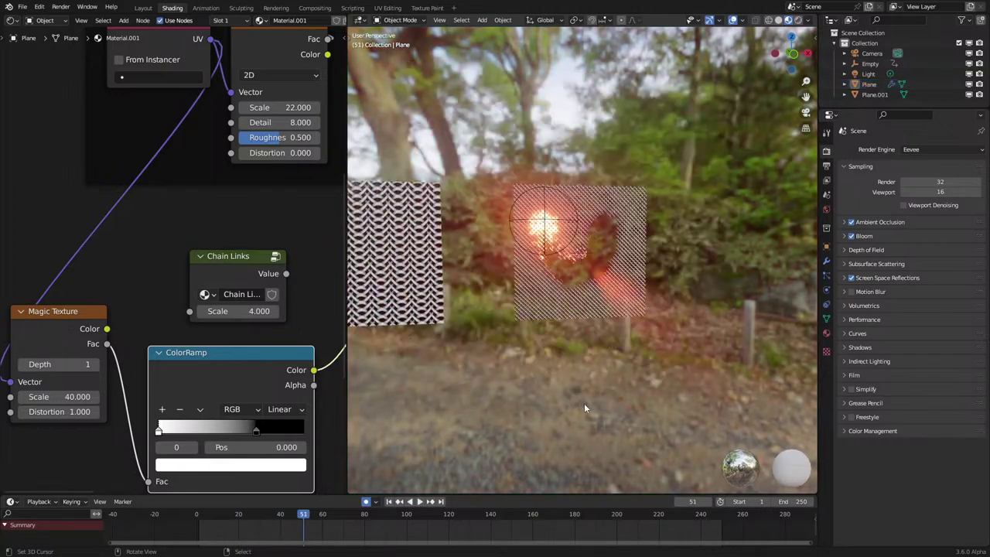
{"action": "middle_click_drag", "start_coordinate": [583, 403], "coordinate": [627, 345]}
{"action": "scroll", "coordinate": [572, 390], "scroll_direction": "up", "scroll_amount": 4}
{"action": "right_click", "coordinate": [594, 347]}
{"action": "key", "text": "Tab"}
{"action": "key", "text": "Tab"}
{"action": "key", "text": "Tab"}
{"action": "key", "text": "Tab"}
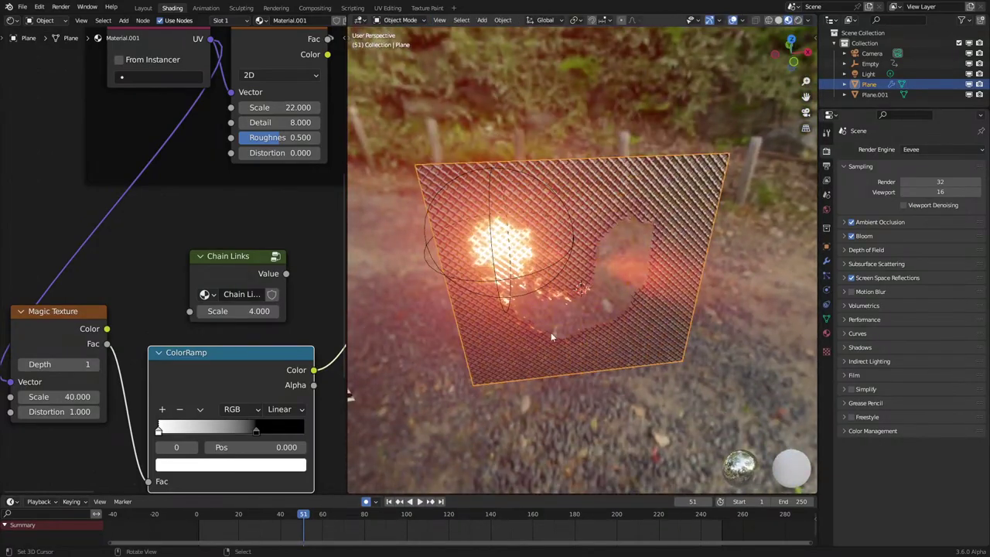
Replay the burn animation from frame 0 and examine the lattice from several angles, pausing once the hole has spread.
{"action": "middle_click_drag", "start_coordinate": [550, 331], "coordinate": [567, 254]}
{"action": "left_click_drag", "start_coordinate": [303, 508], "coordinate": [198, 517]}
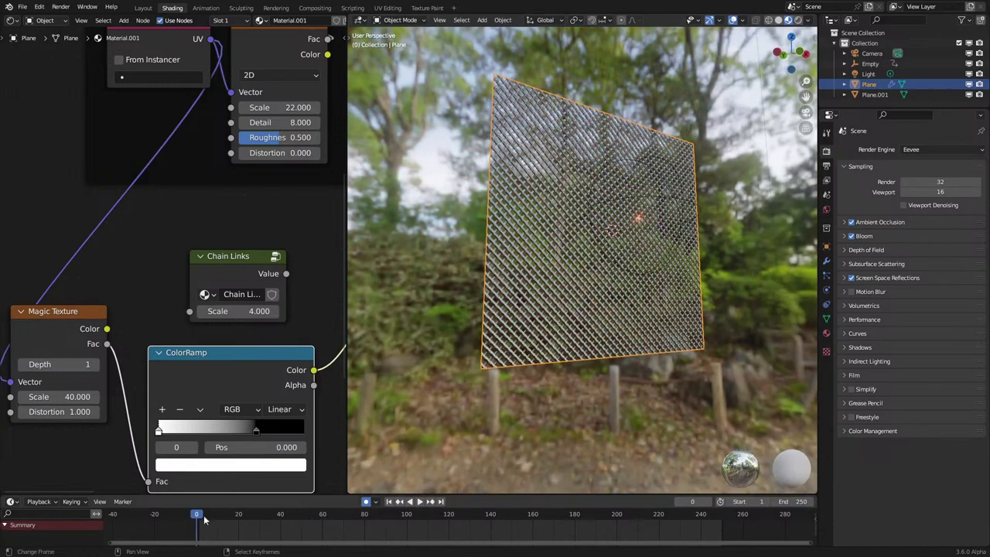
{"action": "middle_click_drag", "start_coordinate": [684, 338], "coordinate": [668, 383]}
{"action": "key", "text": "space"}
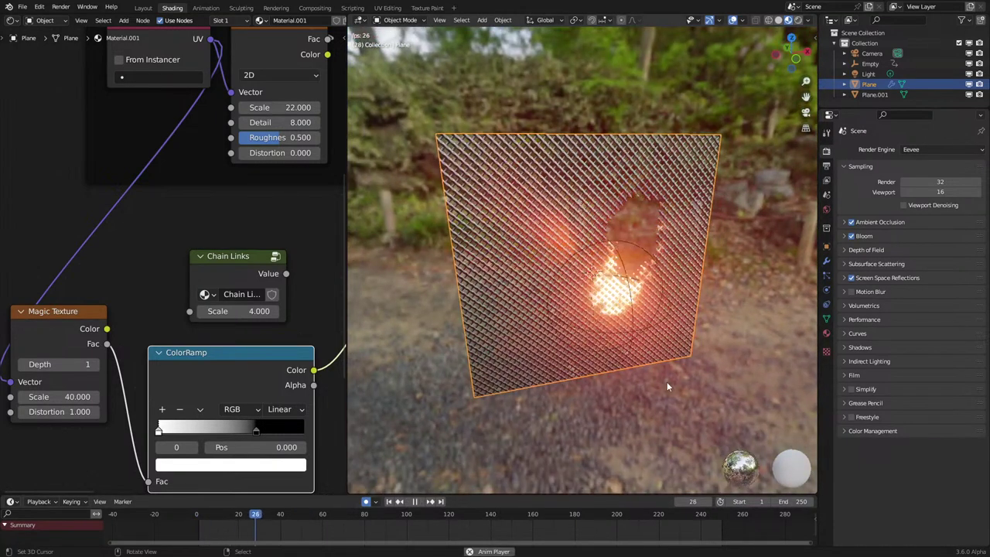
{"action": "right_click", "coordinate": [701, 412]}
{"action": "middle_click_drag", "start_coordinate": [690, 377], "coordinate": [572, 294]}
{"action": "key", "text": "space"}
Duplicate the burning lattice plane and move the copy along X so it sits beside the original.
{"action": "left_click", "coordinate": [629, 326]}
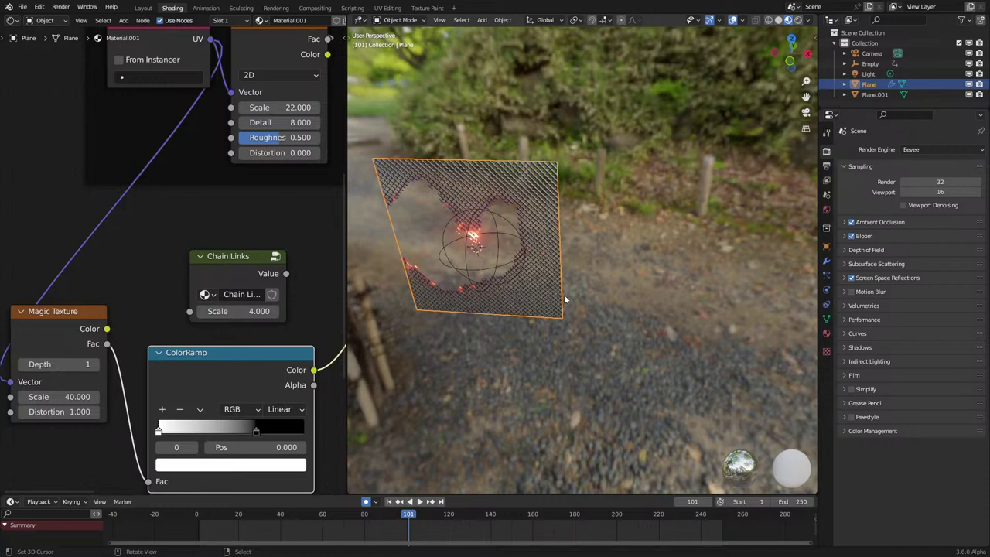
{"action": "key", "text": "shift+d"}
{"action": "right_click", "coordinate": [574, 297]}
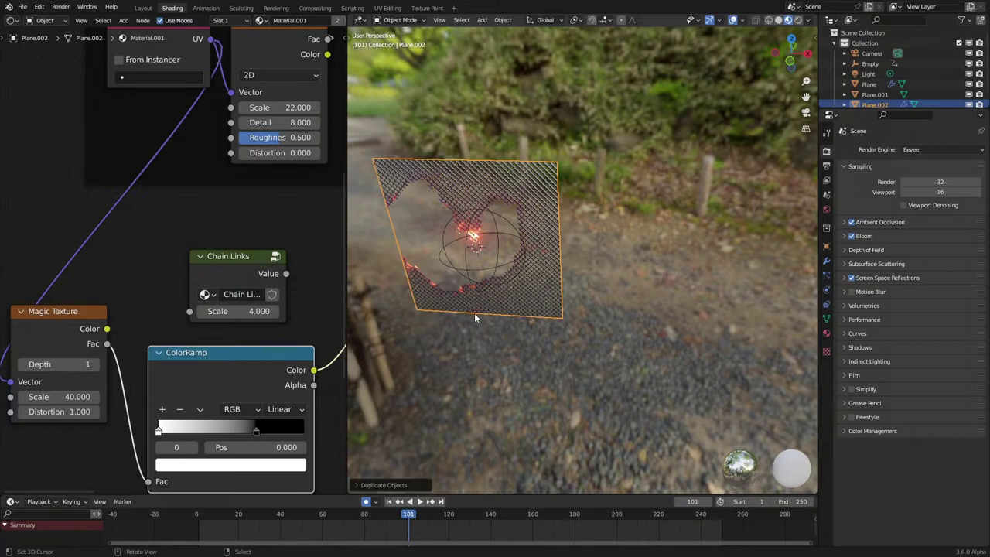
{"action": "key", "text": "g"}
{"action": "key", "text": "x"}
{"action": "right_click", "coordinate": [688, 332]}
{"action": "key", "text": "g"}
{"action": "key", "text": "x"}
{"action": "left_click", "coordinate": [627, 378]}
Bend the duplicate plane into a curve by moving and rotating its upper edge vertices with smooth proportional editing in the right view.
{"action": "key", "text": "Tab"}
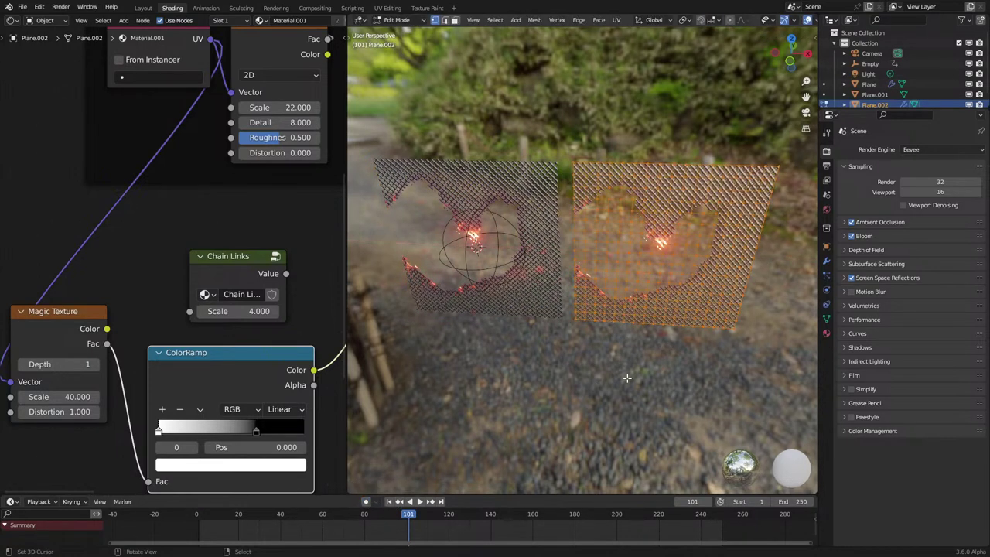
{"action": "key", "text": "Tab"}
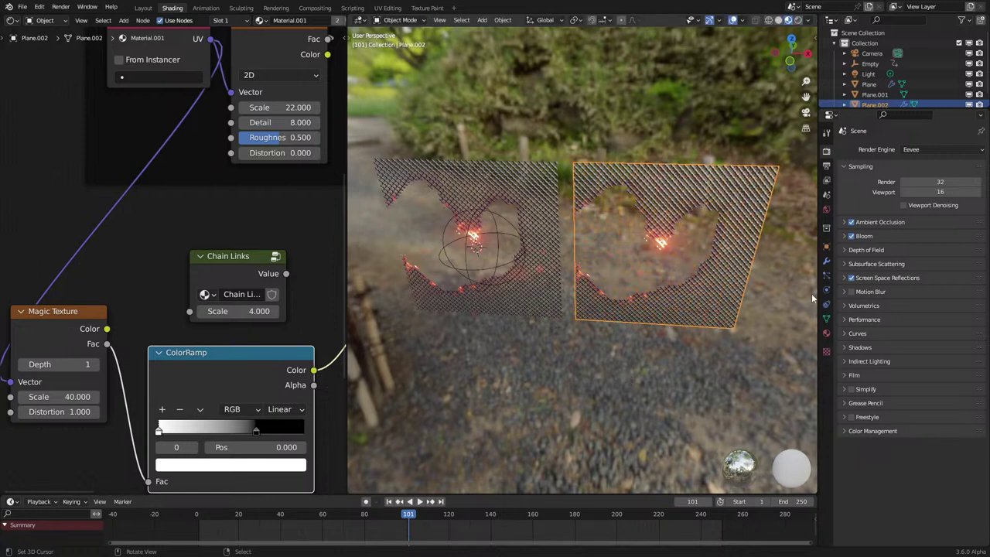
{"action": "left_click", "coordinate": [828, 263]}
{"action": "middle_click_drag", "start_coordinate": [715, 267], "coordinate": [619, 259]}
{"action": "key", "text": "Tab"}
{"action": "key", "text": "alt+a"}
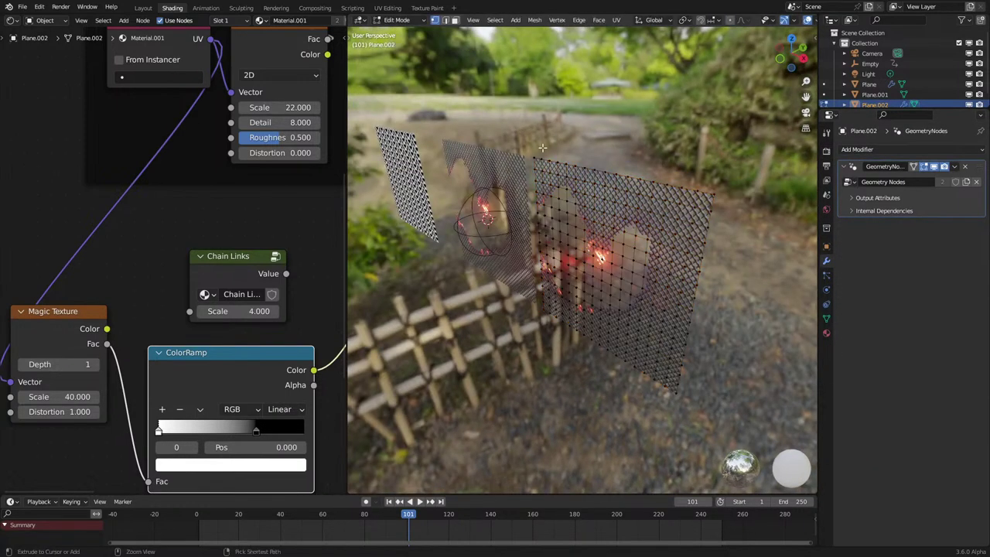
{"action": "key", "text": "KP_1"}
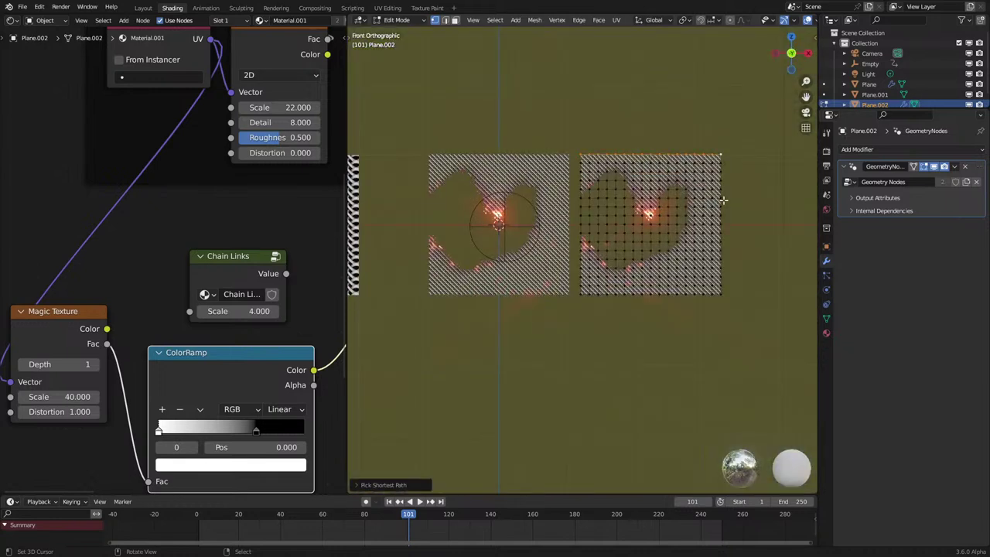
{"action": "key", "text": "KP_3"}
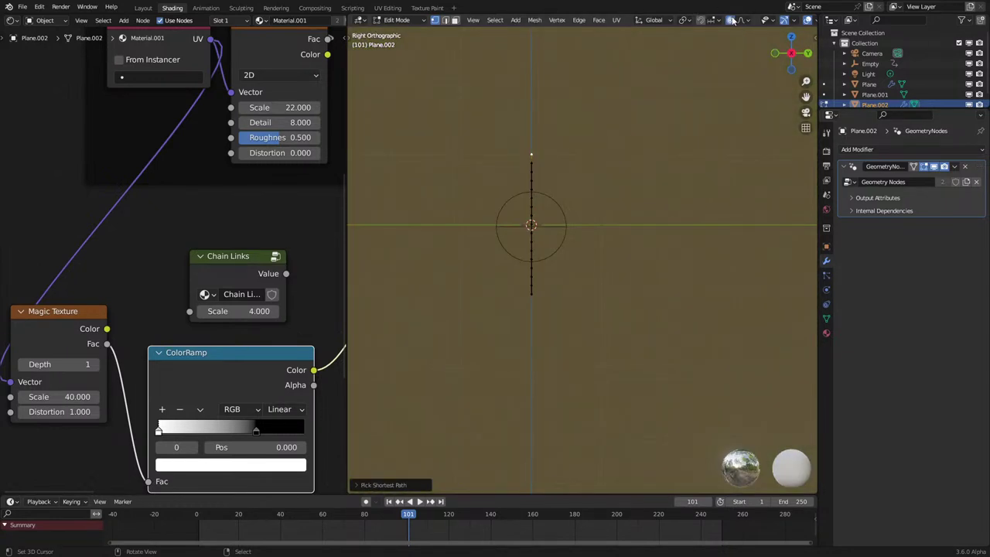
{"action": "key", "text": "g"}
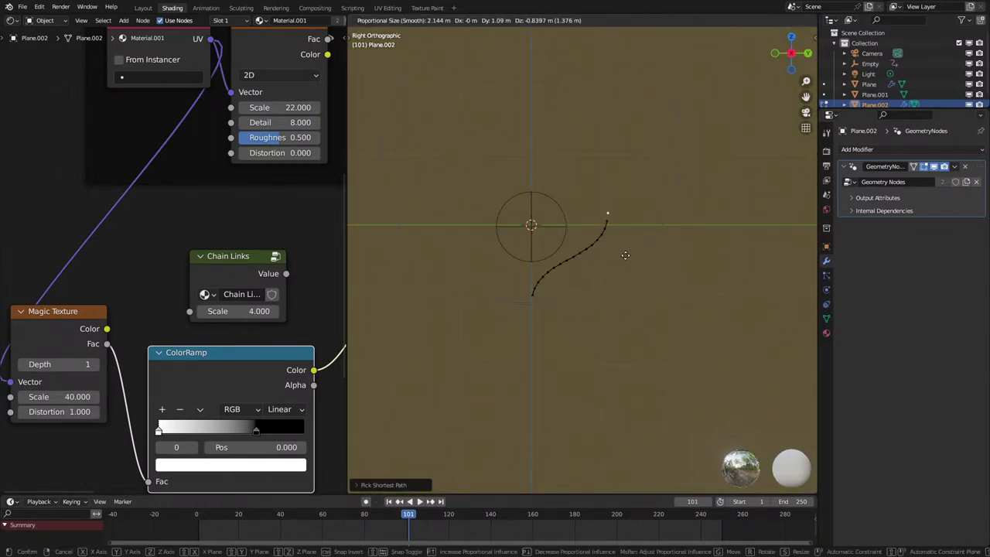
{"action": "left_click", "coordinate": [622, 256]}
{"action": "key", "text": "r"}
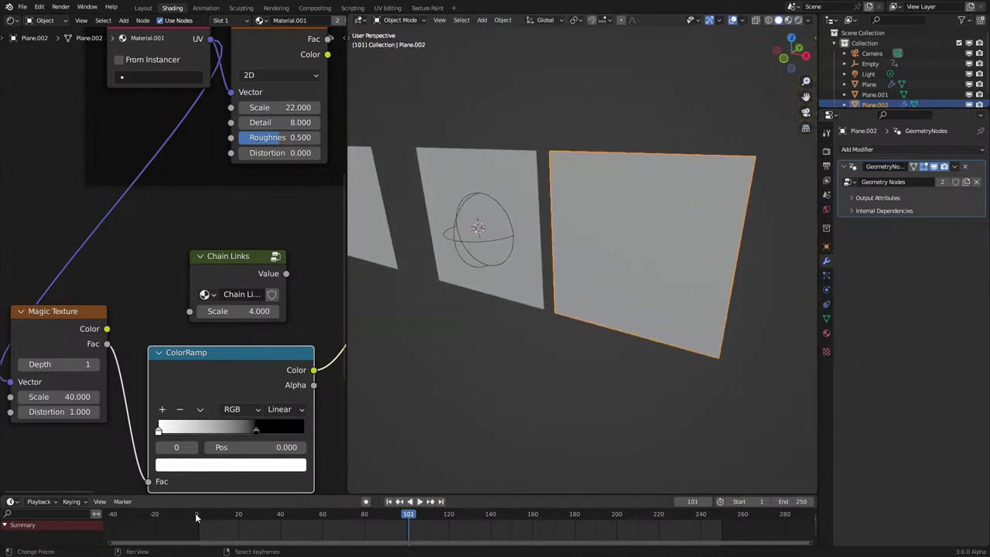
At frame 0, remove the bent duplicate's Geometry Nodes modifier and shade it smooth, viewing it in Material Preview.
{"action": "left_click", "coordinate": [196, 518]}
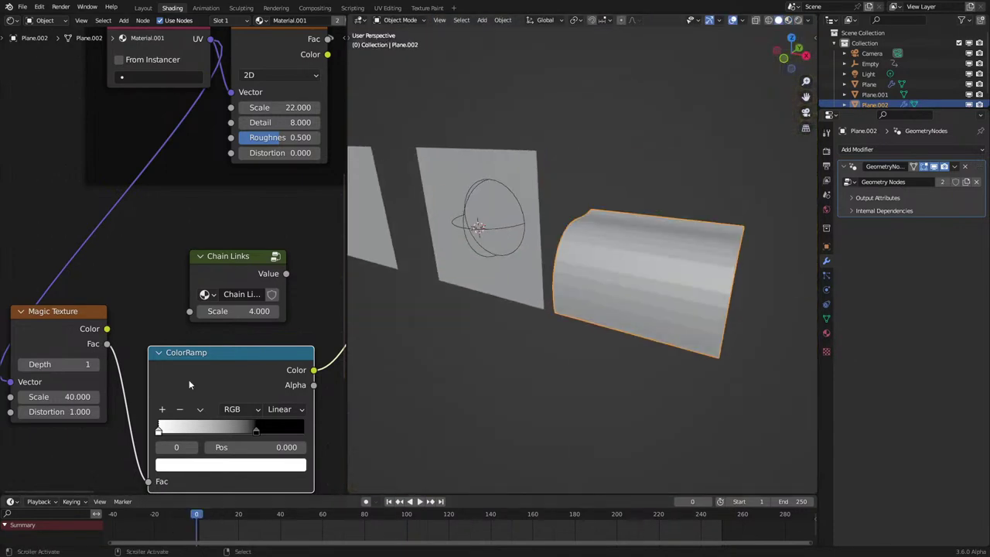
{"action": "left_click", "coordinate": [966, 169]}
{"action": "key", "text": "z"}
{"action": "mouse_move", "coordinate": [581, 255]}
{"action": "middle_mouse_down"}
{"action": "mouse_move", "coordinate": [620, 267]}
{"action": "mouse_move", "coordinate": [554, 203]}
{"action": "middle_mouse_up"}
{"action": "left_click", "coordinate": [594, 142]}
{"action": "key", "text": "z"}
{"action": "left_click", "coordinate": [616, 289]}
{"action": "right_click", "coordinate": [620, 267]}
{"action": "left_click", "coordinate": [620, 265]}
Switch the shader area to the Geometry Node Editor and add a second Geometry Nodes modifier with a new node tree to the flat plane.
{"action": "left_click", "coordinate": [13, 20]}
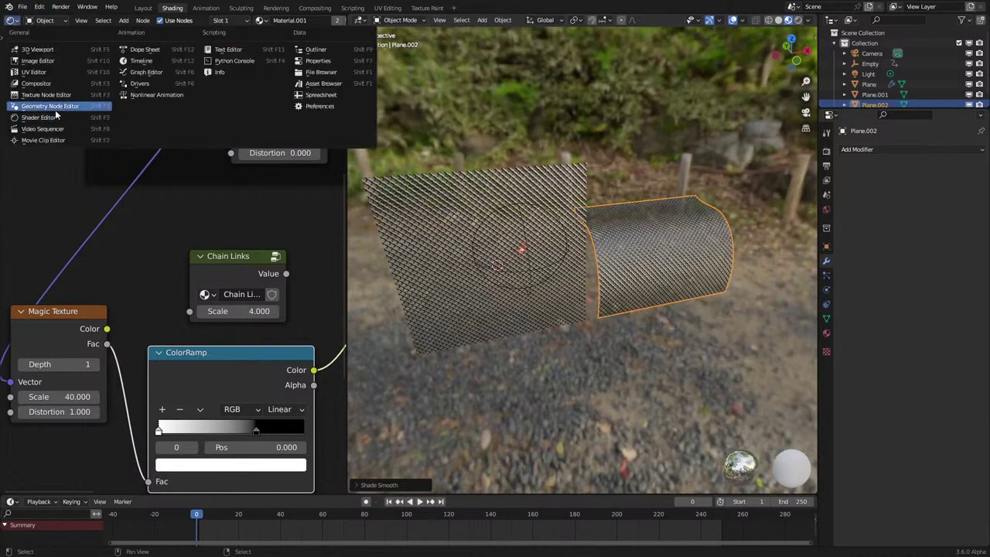
{"action": "left_click", "coordinate": [55, 107]}
{"action": "left_click", "coordinate": [510, 249]}
{"action": "left_click", "coordinate": [889, 149]}
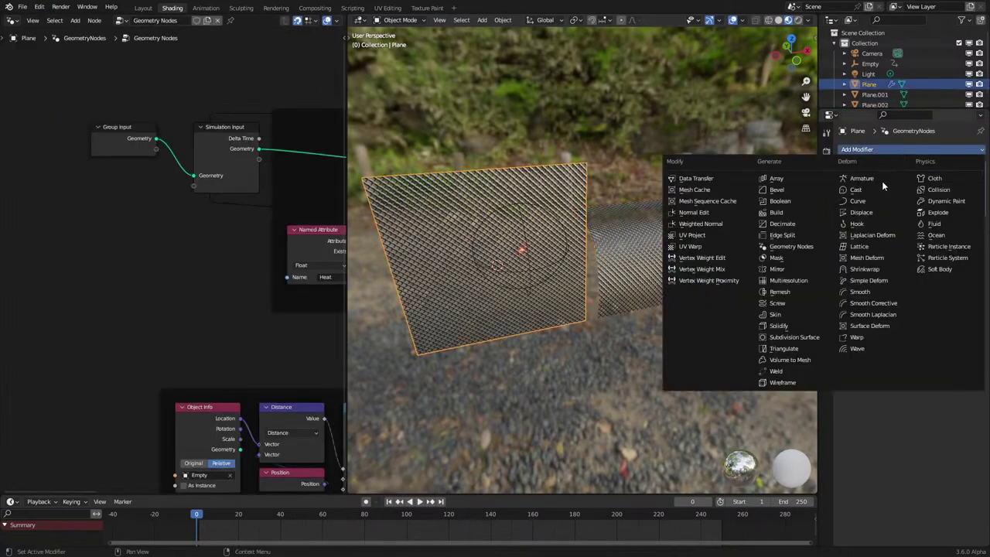
{"action": "left_click", "coordinate": [804, 247]}
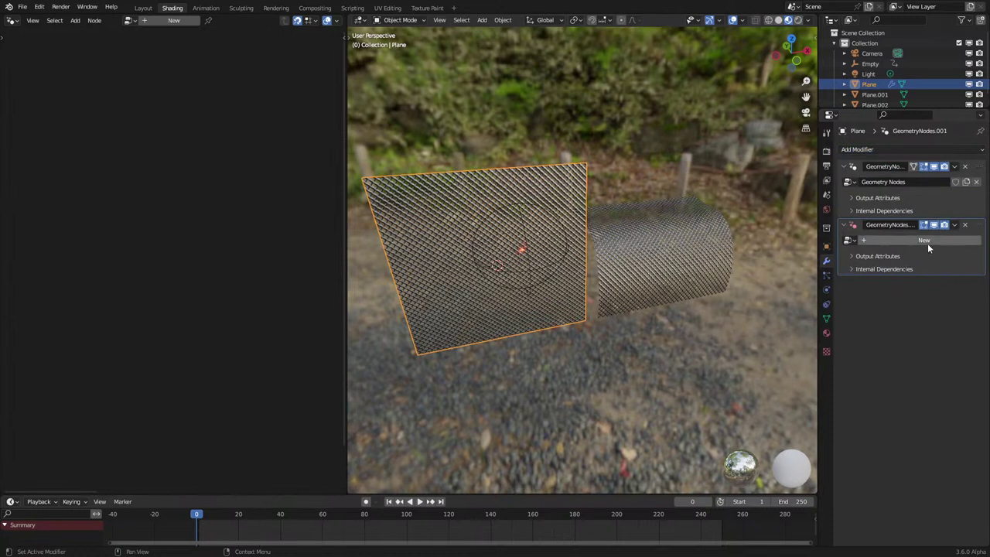
{"action": "key", "text": "Home"}
{"action": "scroll", "coordinate": [166, 256], "scroll_direction": "up", "scroll_amount": 3}
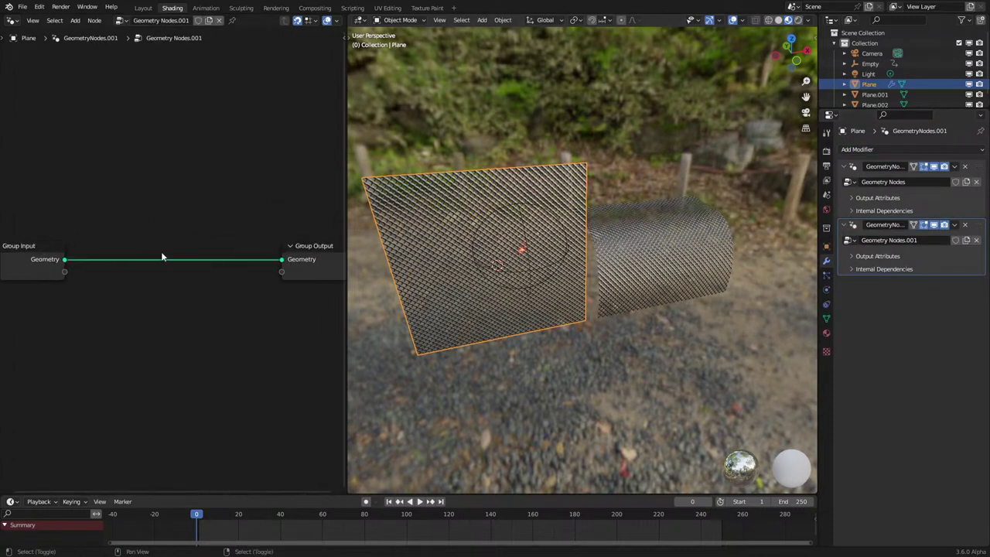
Insert a Set Position node between Group Input and Group Output in the new node tree.
{"action": "key", "text": "shift+a"}
{"action": "mouse_move", "coordinate": [121, 341]}
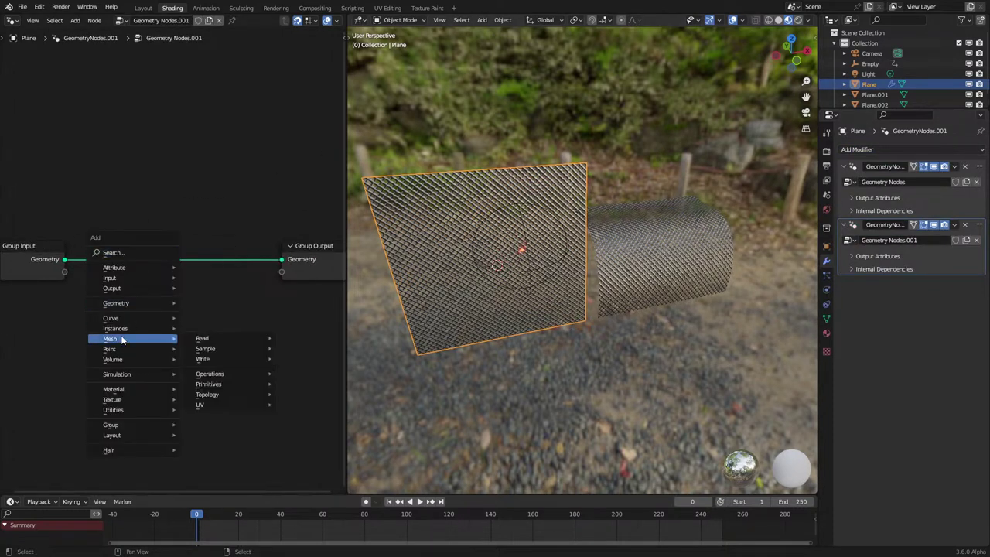
{"action": "left_click", "coordinate": [137, 252]}
{"action": "type", "text": "et po"}
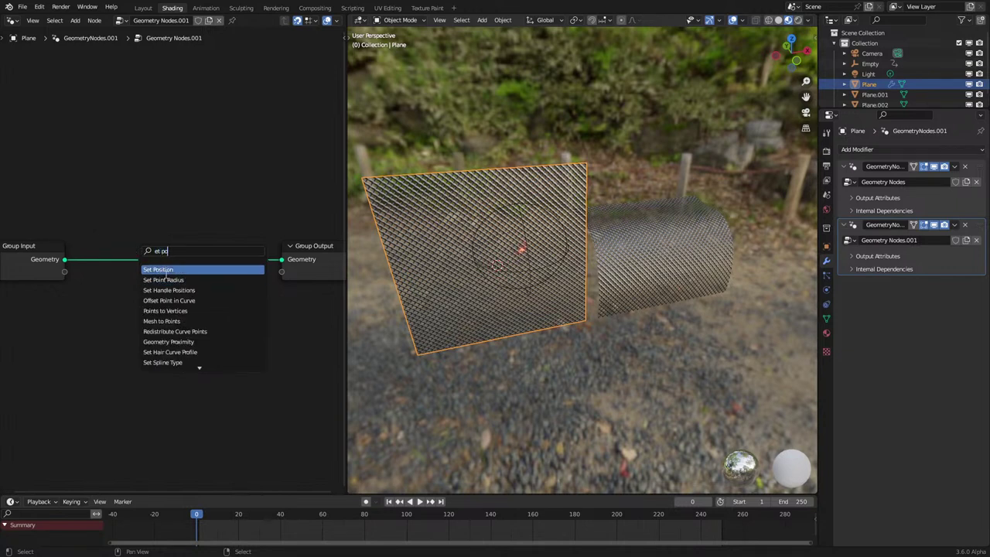
{"action": "left_click", "coordinate": [166, 271]}
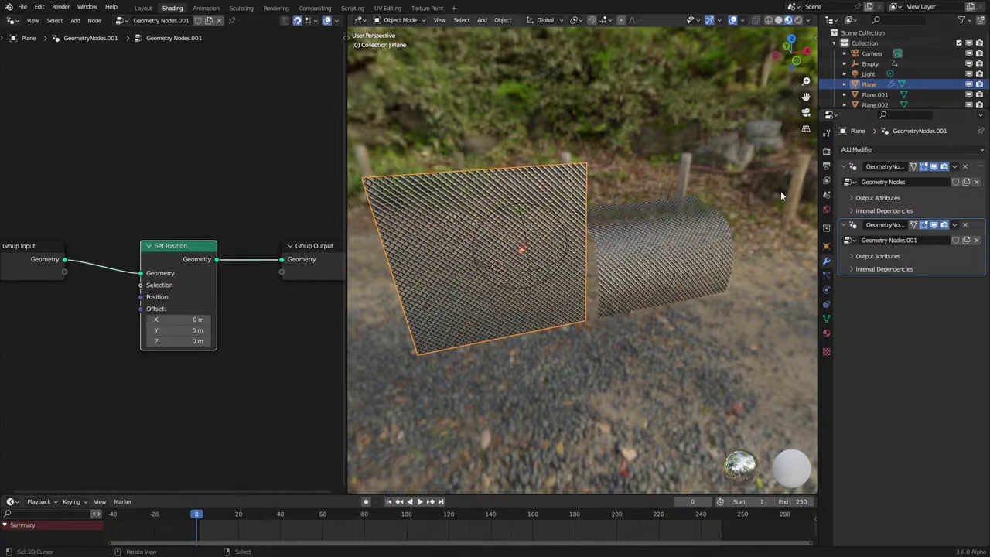
Bring the bent Plane.002 into the node tree as an Object Info node and set it to Relative.
{"action": "right_click", "coordinate": [704, 230]}
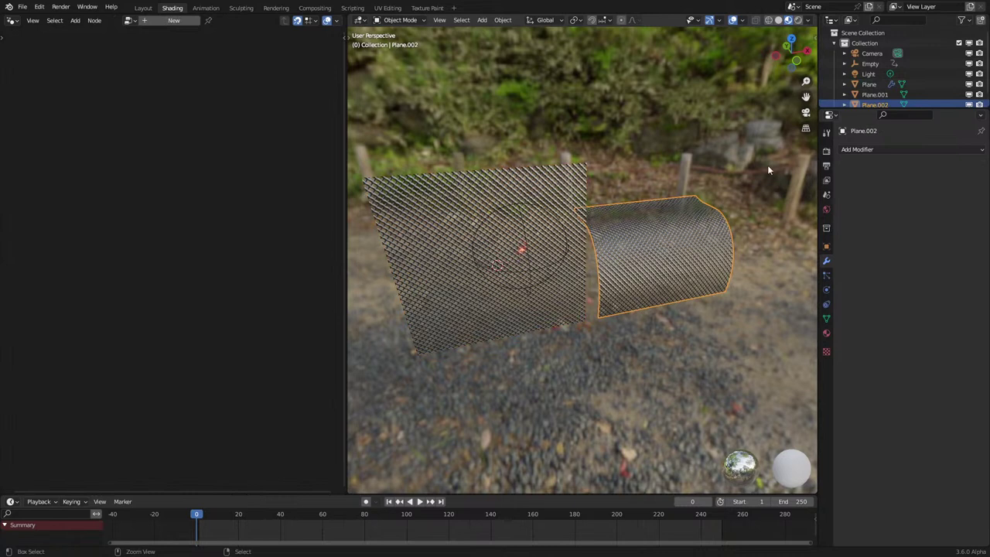
{"action": "key", "text": "ctrl+z"}
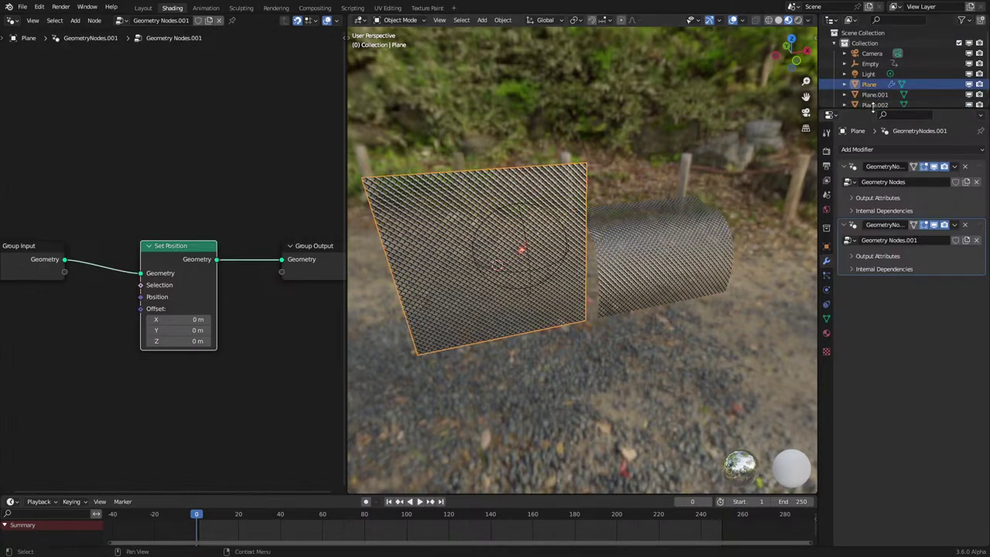
{"action": "scroll", "coordinate": [874, 101], "scroll_direction": "down", "scroll_amount": 1}
{"action": "left_click_drag", "start_coordinate": [874, 98], "coordinate": [91, 395]}
{"action": "middle_click_drag", "start_coordinate": [114, 456], "coordinate": [239, 400]}
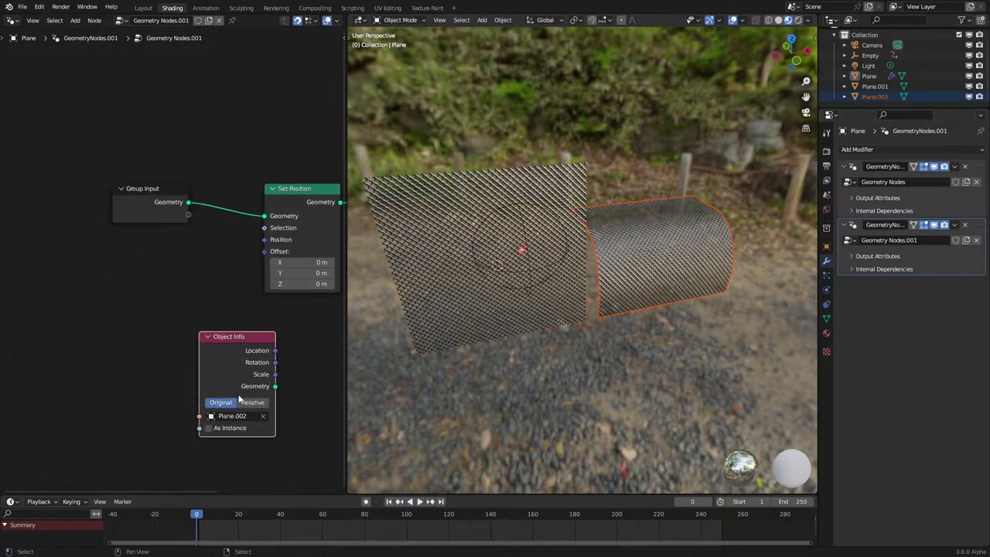
{"action": "left_click_drag", "start_coordinate": [239, 397], "coordinate": [50, 387]}
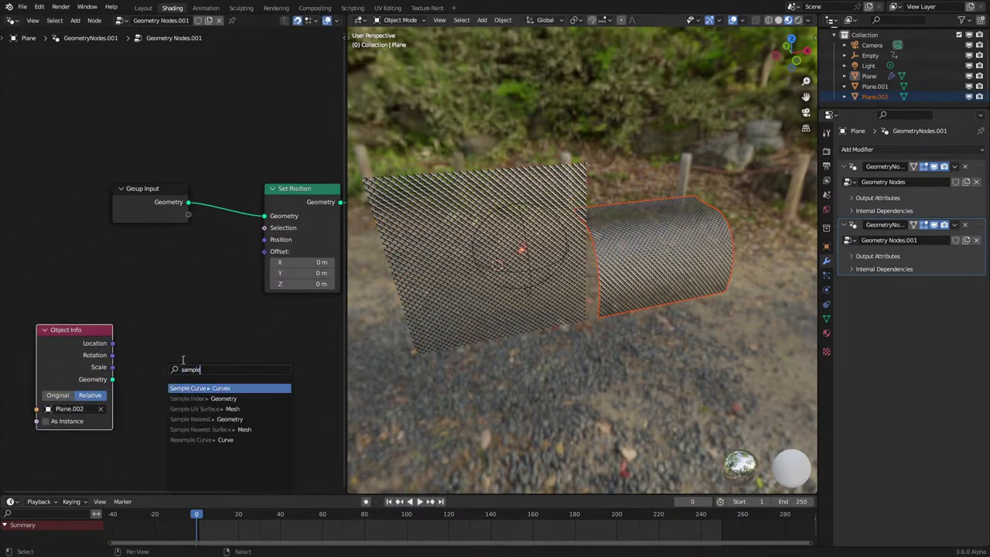
Add a Sample Index node fed by the Object Info geometry and set its data type to Vector.
{"action": "key", "text": "Return"}
{"action": "left_click", "coordinate": [185, 350]}
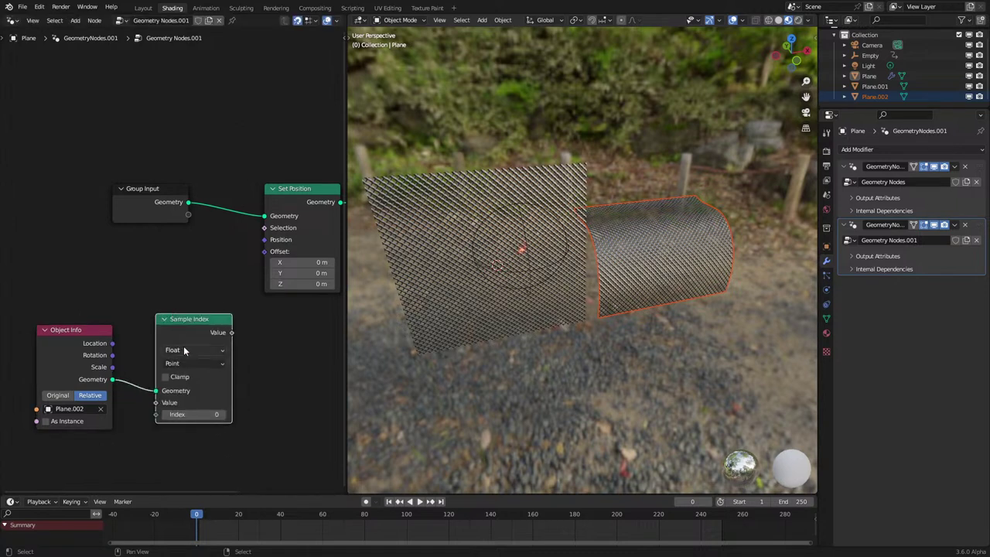
{"action": "left_click", "coordinate": [175, 386]}
Connect an Index node to Sample Index's Index input and a Position node to its Value input.
{"action": "left_click_drag", "start_coordinate": [157, 419], "coordinate": [107, 451]}
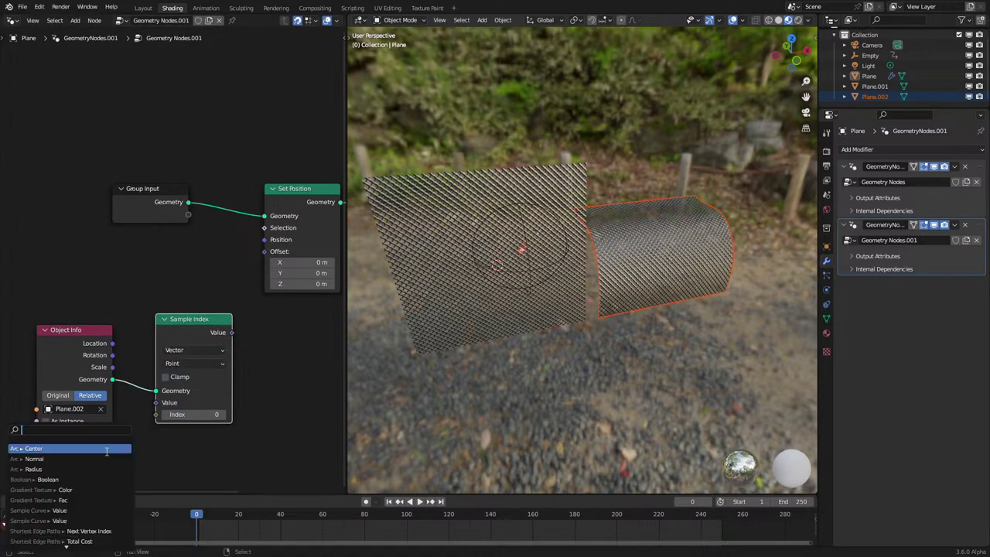
{"action": "left_click", "coordinate": [94, 457]}
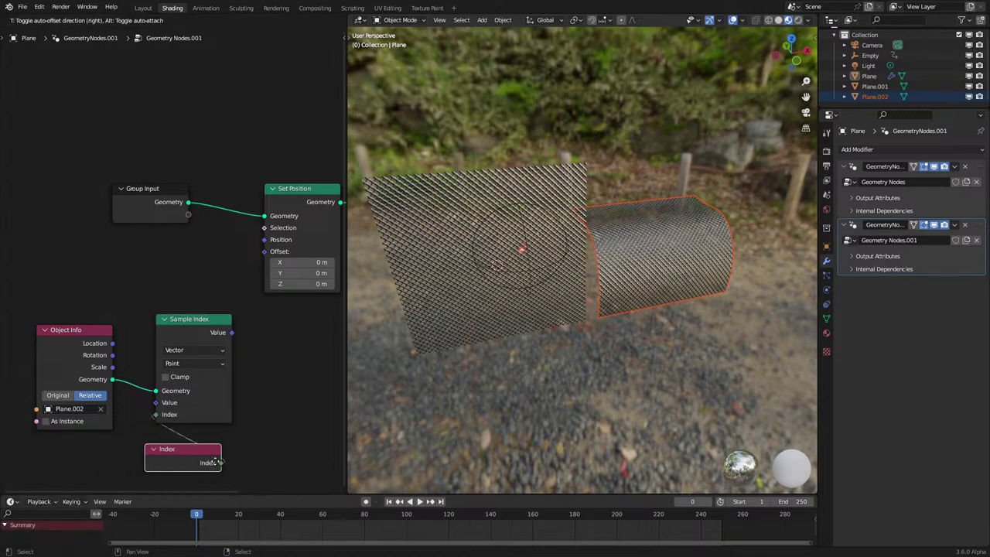
{"action": "left_click_drag", "start_coordinate": [113, 439], "coordinate": [113, 435]}
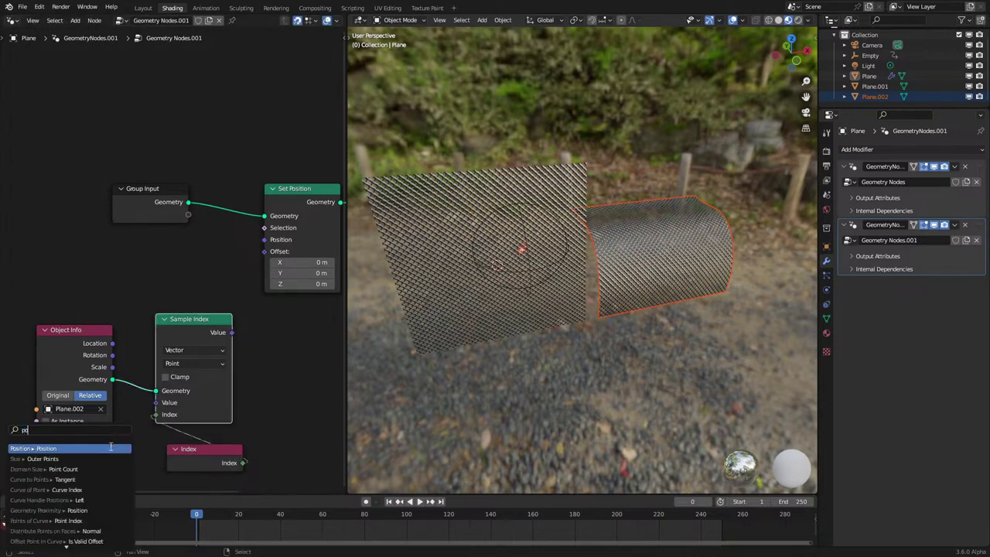
{"action": "left_click", "coordinate": [110, 447]}
Link Sample Index's Value output to Set Position's Position, hide Plane.002, and play the burn animation on the curved shape.
{"action": "left_click_drag", "start_coordinate": [272, 240], "coordinate": [267, 240]}
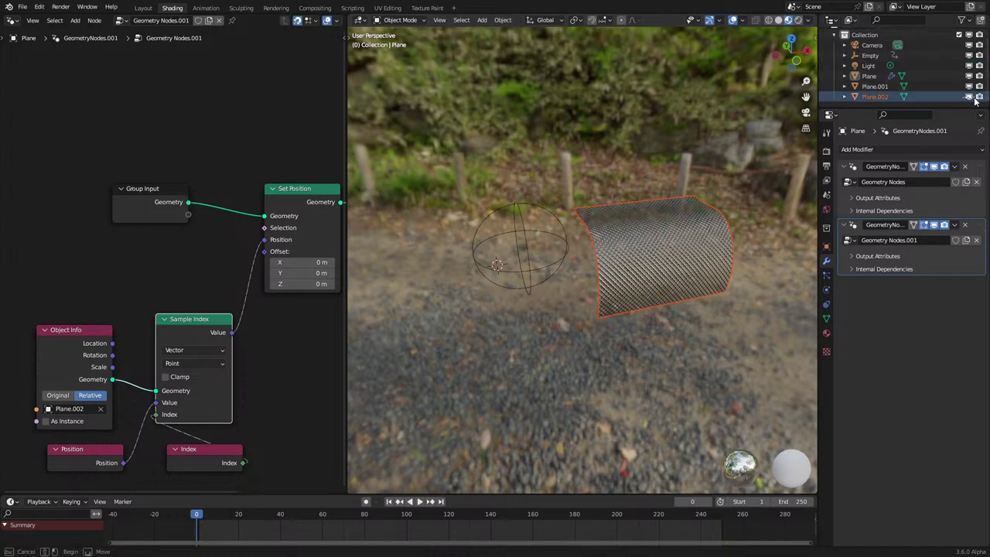
{"action": "key", "text": "space"}
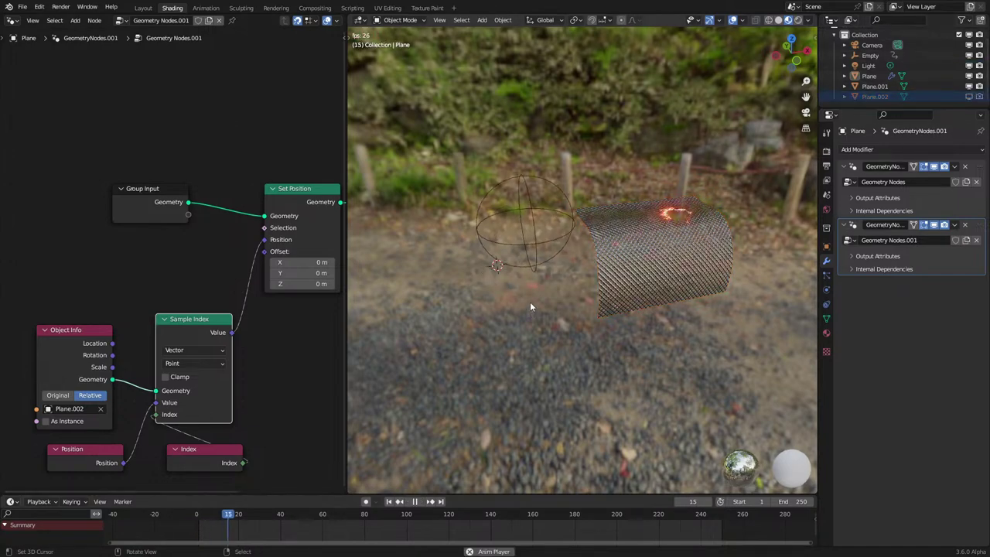
Play the burn animation and examine the glowing hole on the bent lattice from several angles.
{"action": "middle_click_drag", "start_coordinate": [529, 302], "coordinate": [508, 278]}
{"action": "middle_click_drag", "start_coordinate": [452, 213], "coordinate": [432, 292]}
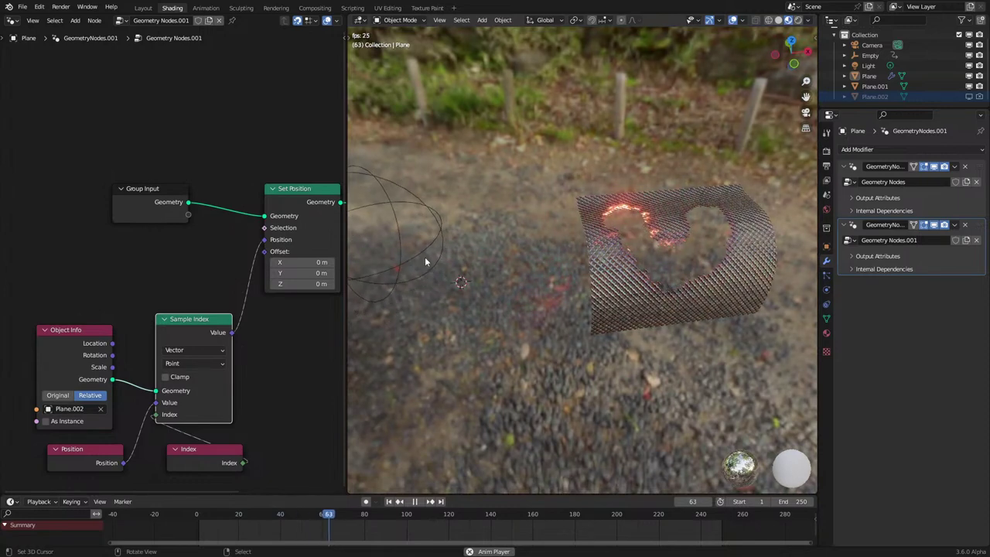
{"action": "key", "text": "w"}
{"action": "left_click", "coordinate": [717, 266]}
{"action": "right_click", "coordinate": [558, 386]}
{"action": "middle_click_drag", "start_coordinate": [596, 377], "coordinate": [611, 373]}
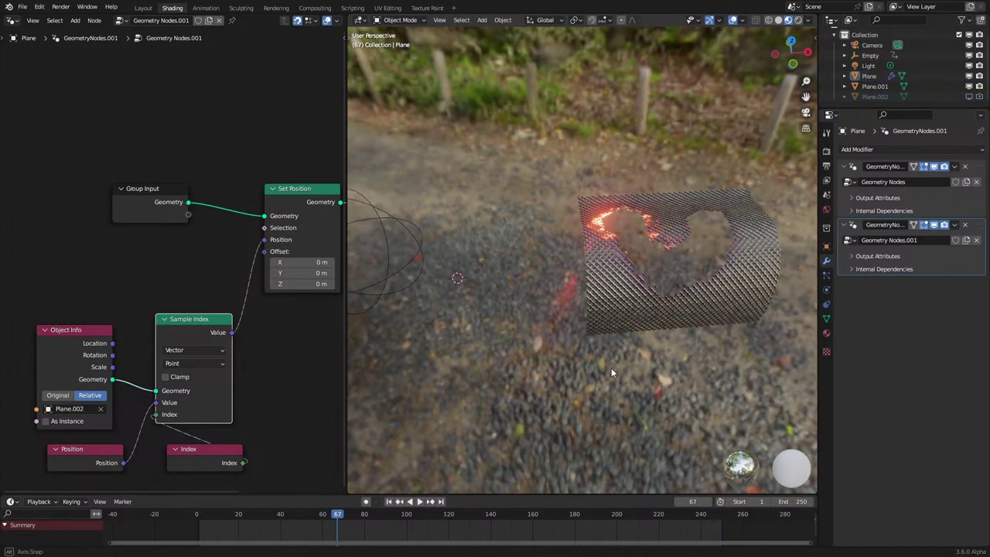
{"action": "left_click", "coordinate": [151, 529]}
{"action": "key", "text": "space"}
{"action": "middle_click_drag", "start_coordinate": [579, 405], "coordinate": [578, 371]}
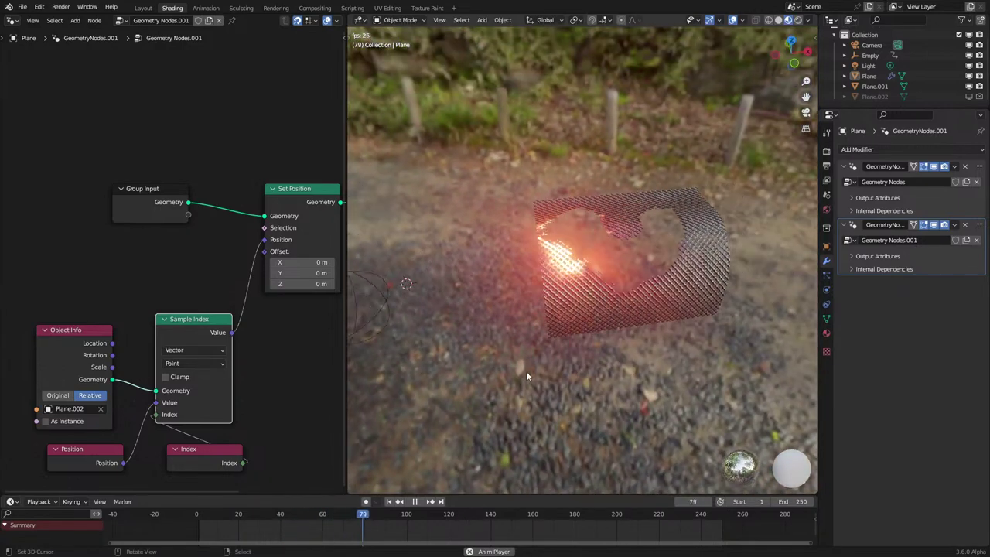
{"action": "middle_click_drag", "start_coordinate": [475, 384], "coordinate": [473, 313]}
{"action": "key", "text": "space"}
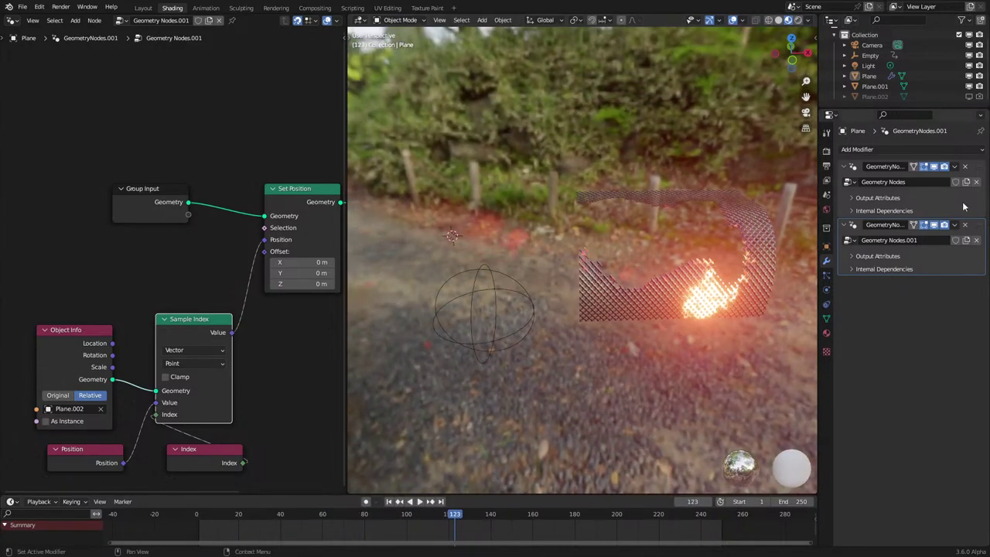
Toggle the second geometry nodes modifier's viewport display off and on, and replay the burn from the start to inspect the curved shape.
{"action": "left_click_drag", "start_coordinate": [934, 225], "coordinate": [946, 228]}
{"action": "left_click", "coordinate": [934, 226]}
{"action": "key", "text": "space"}
{"action": "middle_click_drag", "start_coordinate": [720, 315], "coordinate": [713, 349]}
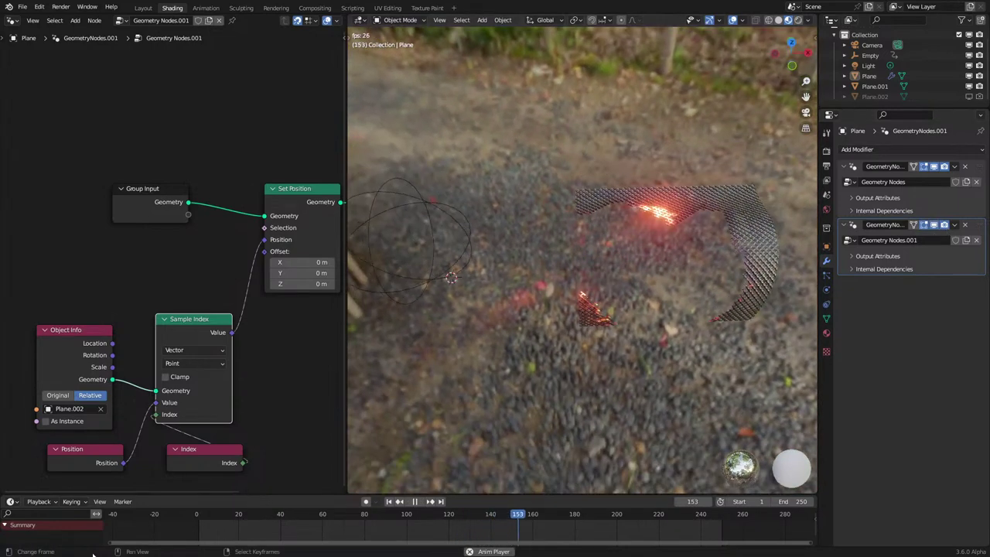
{"action": "left_click", "coordinate": [188, 530]}
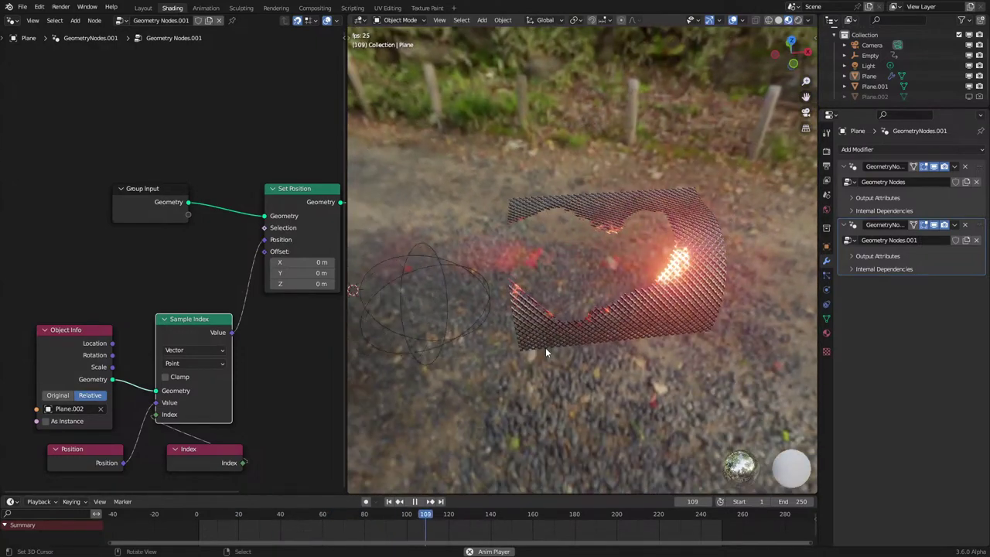
{"action": "key", "text": "space"}
{"action": "middle_click_drag", "start_coordinate": [545, 347], "coordinate": [607, 342]}
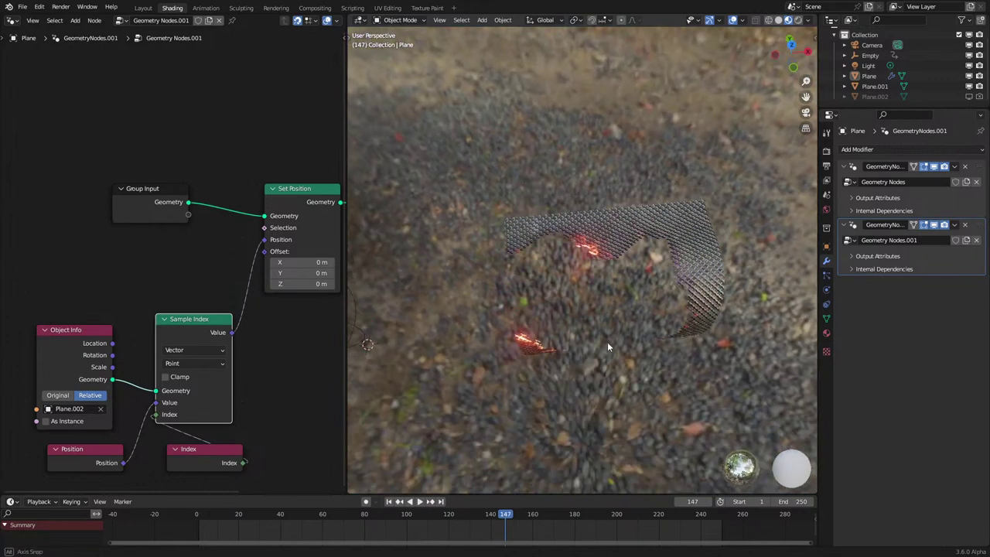
{"action": "key", "text": "space"}
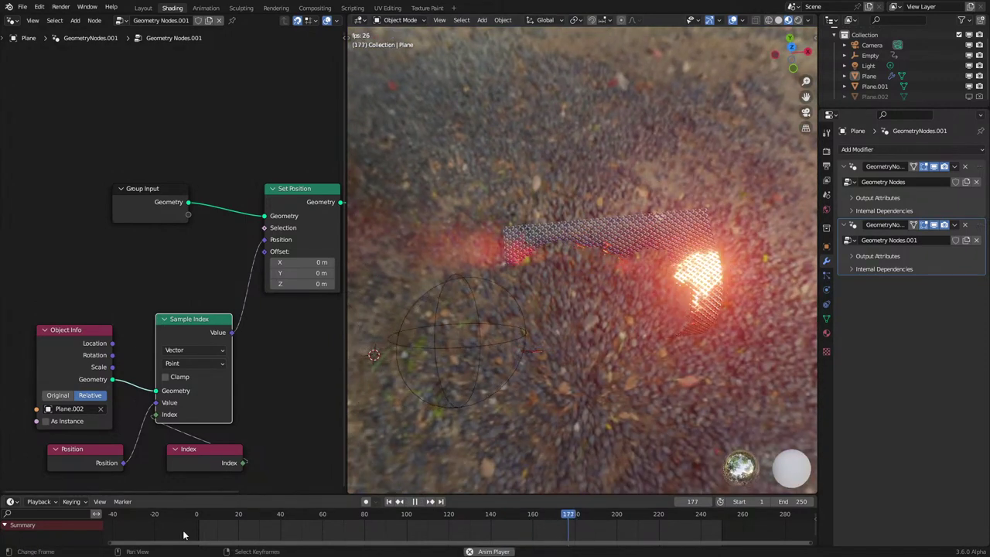
{"action": "left_click", "coordinate": [184, 534]}
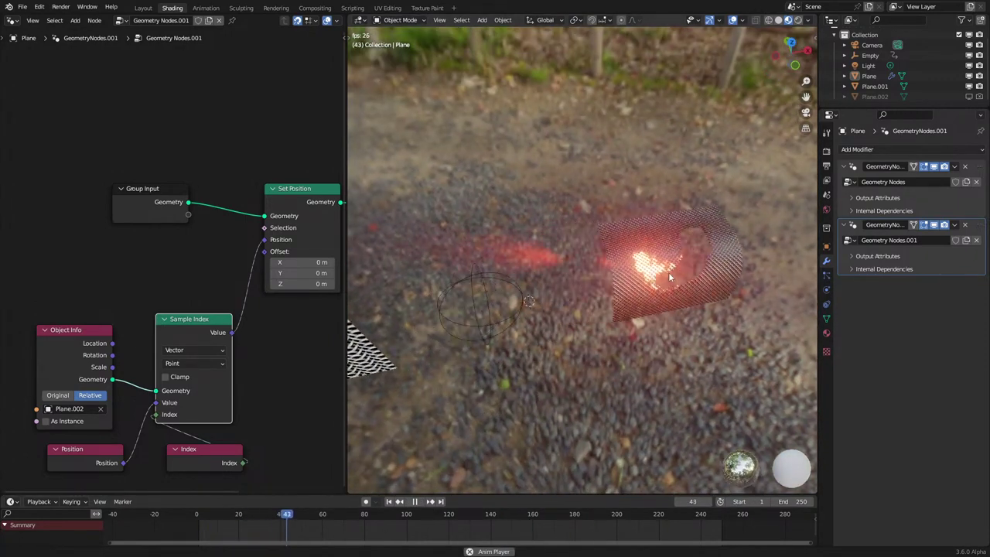
{"action": "scroll", "coordinate": [643, 318], "scroll_direction": "up", "scroll_amount": 1}
{"action": "middle_click_drag", "start_coordinate": [640, 321], "coordinate": [645, 301]}
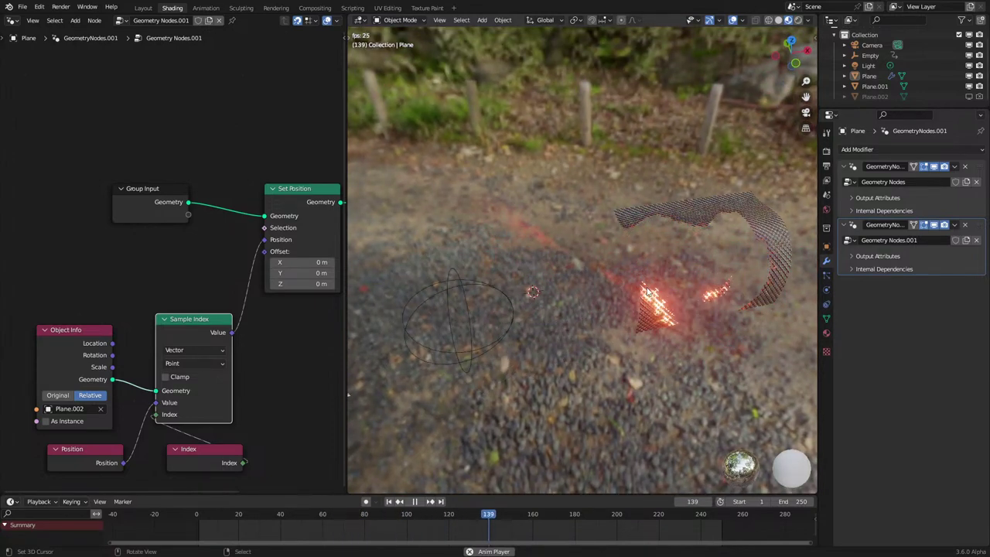
{"action": "key", "text": "space"}
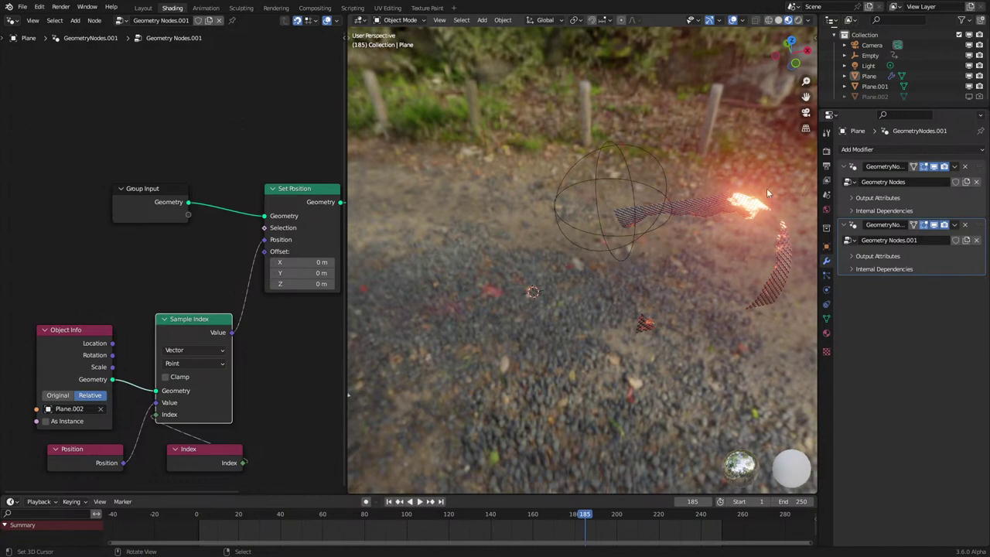
Remove the GeometryNodes.001 modifier from Plane and delete the hidden Plane.002 object.
{"action": "left_click", "coordinate": [965, 224]}
{"action": "left_click", "coordinate": [875, 97]}
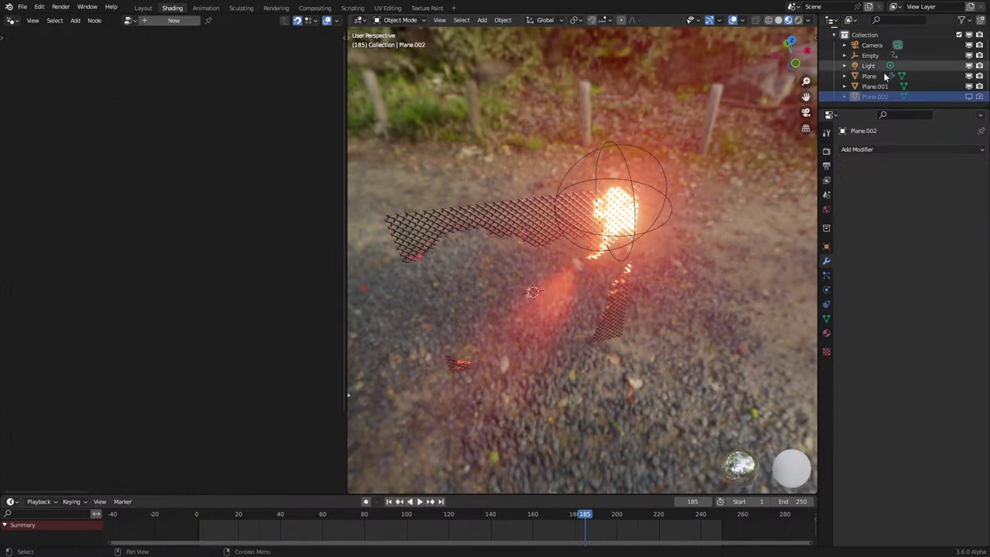
{"action": "key", "text": "x"}
Replay the burn simulation on the flat plane and inspect the lattice pattern up close.
{"action": "left_click", "coordinate": [159, 512]}
{"action": "key", "text": "space"}
{"action": "middle_click_drag", "start_coordinate": [671, 241], "coordinate": [648, 164]}
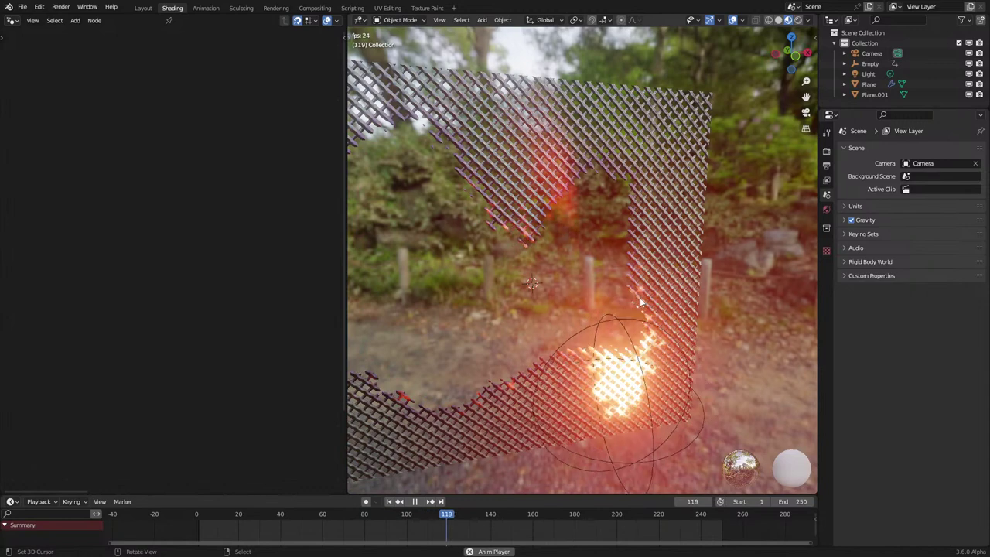
{"action": "left_click", "coordinate": [685, 230]}
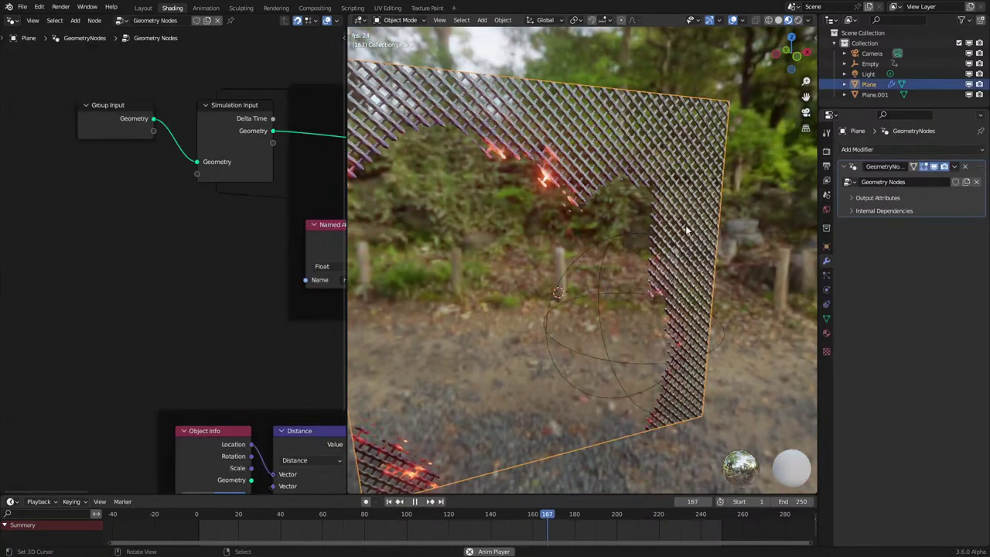
{"action": "scroll", "coordinate": [704, 271], "scroll_direction": "down", "scroll_amount": 4}
{"action": "middle_click_drag", "start_coordinate": [717, 311], "coordinate": [684, 317]}
{"action": "left_click", "coordinate": [700, 341]}
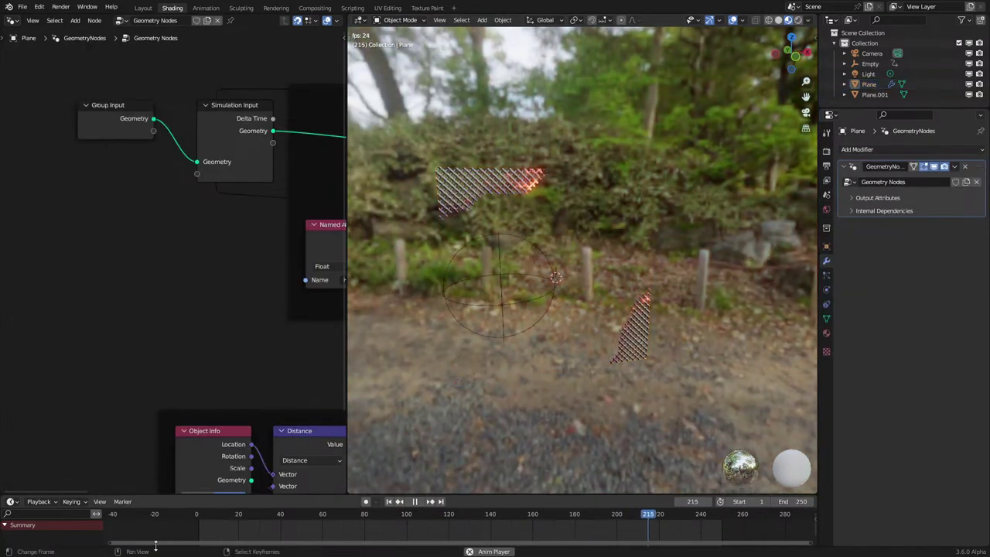
{"action": "left_click", "coordinate": [177, 529]}
{"action": "scroll", "coordinate": [559, 318], "scroll_direction": "up", "scroll_amount": 5}
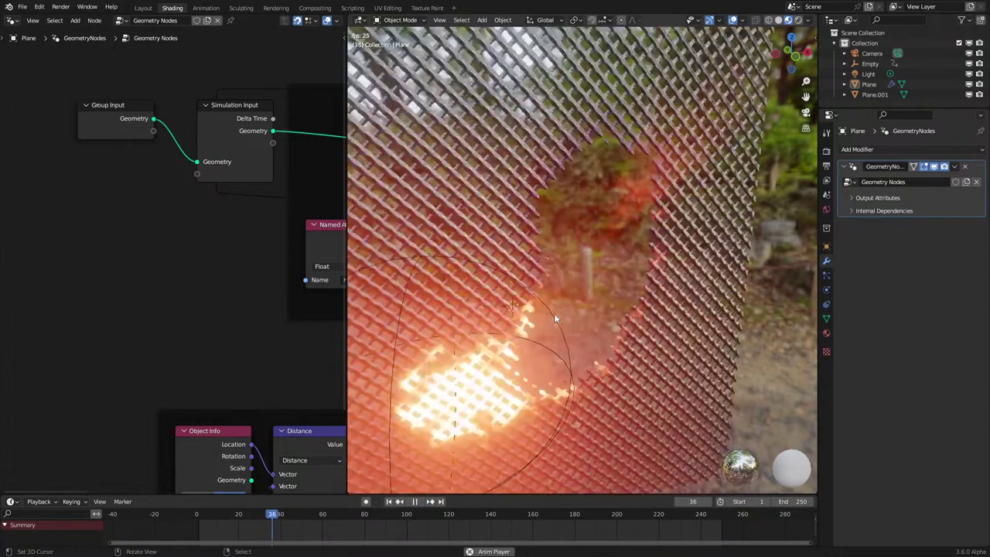
{"action": "key", "text": "space"}
{"action": "middle_click_drag", "start_coordinate": [554, 313], "coordinate": [567, 310]}
{"action": "scroll", "coordinate": [567, 310], "scroll_direction": "down", "scroll_amount": 2}
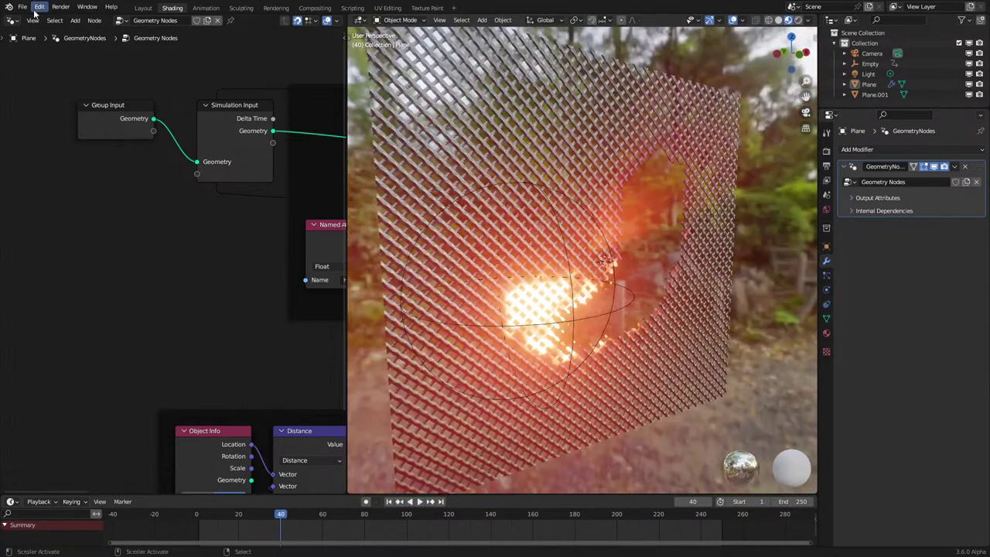
Show Material.001 in the Shader Editor, set the Chain Links node aside, and move the Magic Texture and ColorRamp nodes together up beneath the noise frame.
{"action": "left_click", "coordinate": [11, 20]}
{"action": "left_click", "coordinate": [39, 117]}
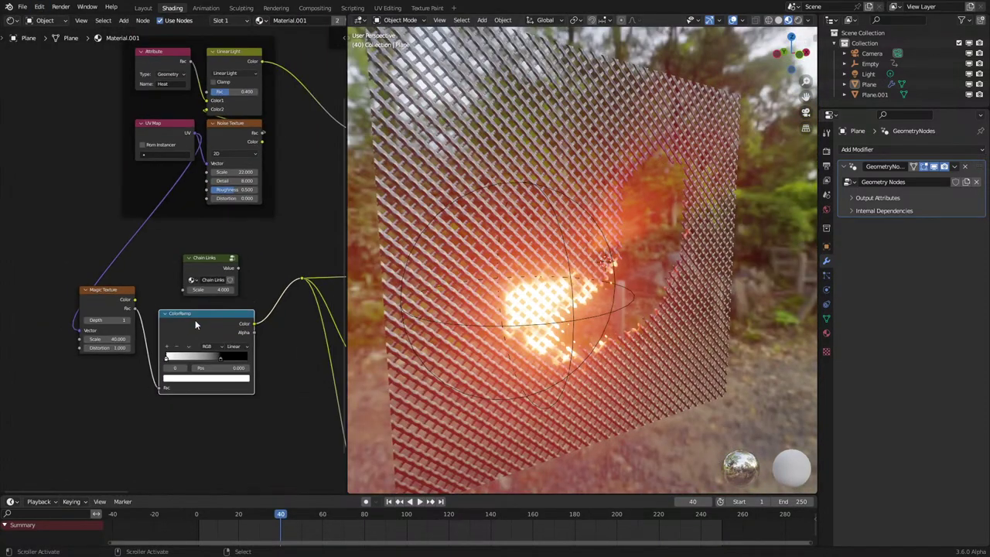
{"action": "left_click_drag", "start_coordinate": [205, 267], "coordinate": [66, 415]}
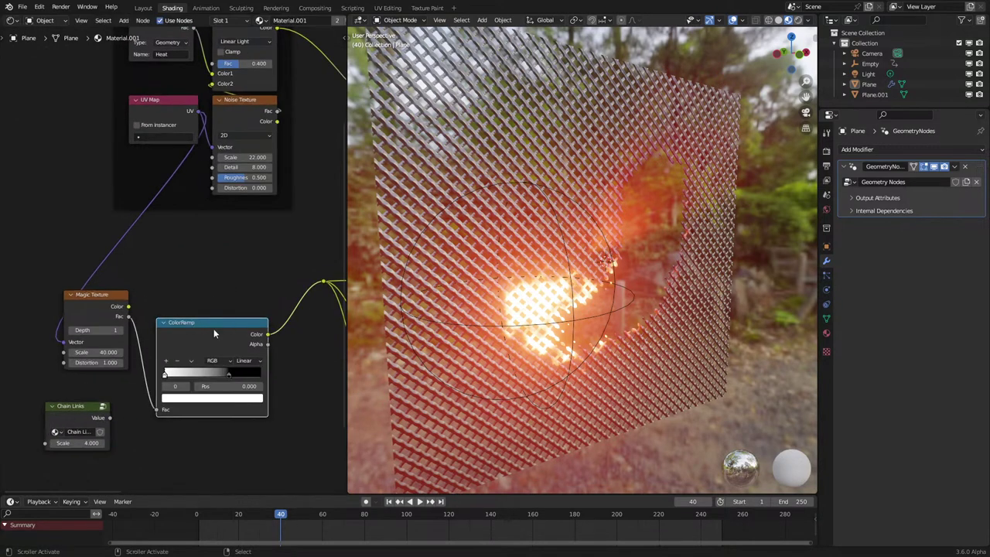
{"action": "left_click_drag", "start_coordinate": [213, 329], "coordinate": [203, 301]}
{"action": "left_click_drag", "start_coordinate": [42, 270], "coordinate": [205, 334]}
{"action": "key", "text": "g"}
{"action": "left_click", "coordinate": [242, 297]}
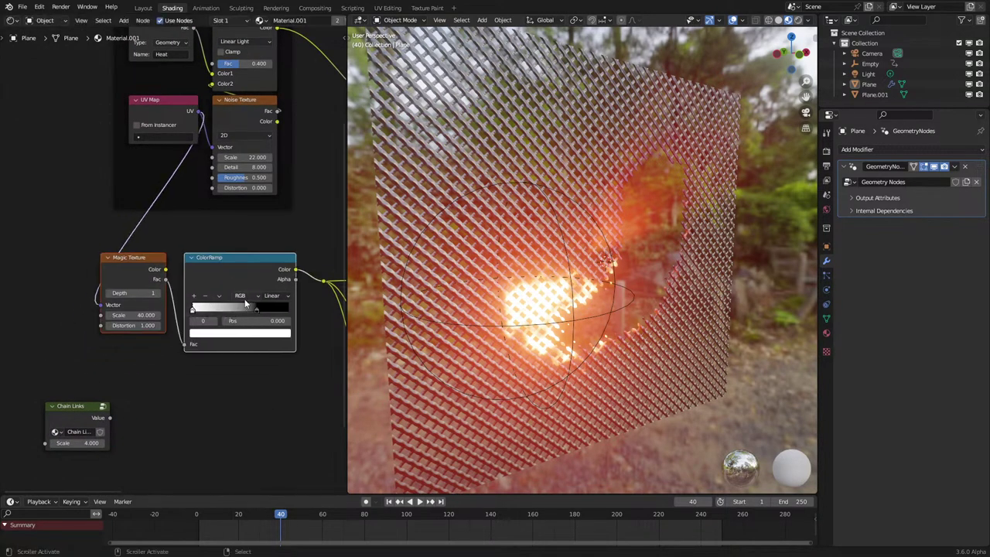
Set the Magic Texture node's Depth to 0.
{"action": "scroll", "coordinate": [130, 333], "scroll_direction": "up", "scroll_amount": 4}
{"action": "left_click_drag", "start_coordinate": [127, 335], "coordinate": [304, 334]}
{"action": "right_click", "coordinate": [137, 335]}
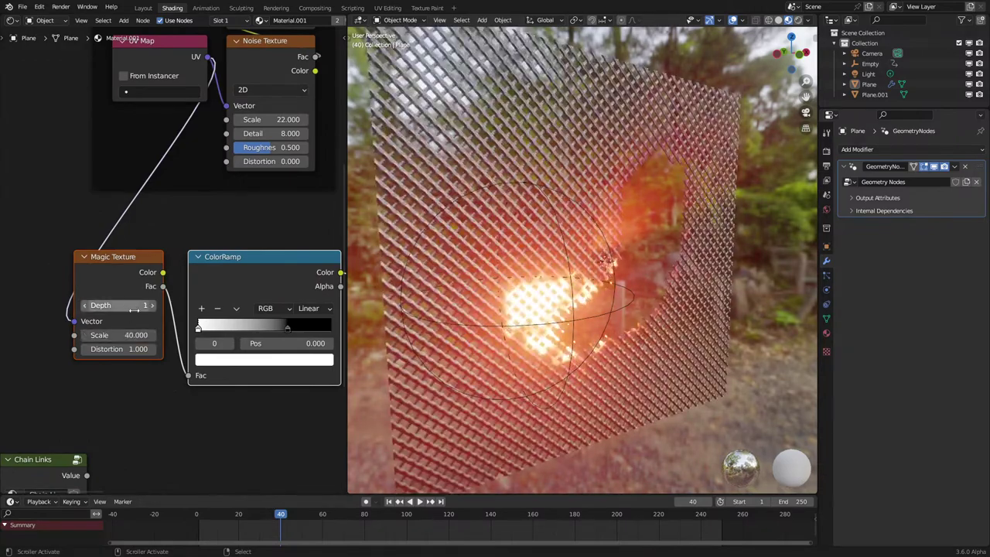
{"action": "left_click_drag", "start_coordinate": [134, 310], "coordinate": [122, 310]}
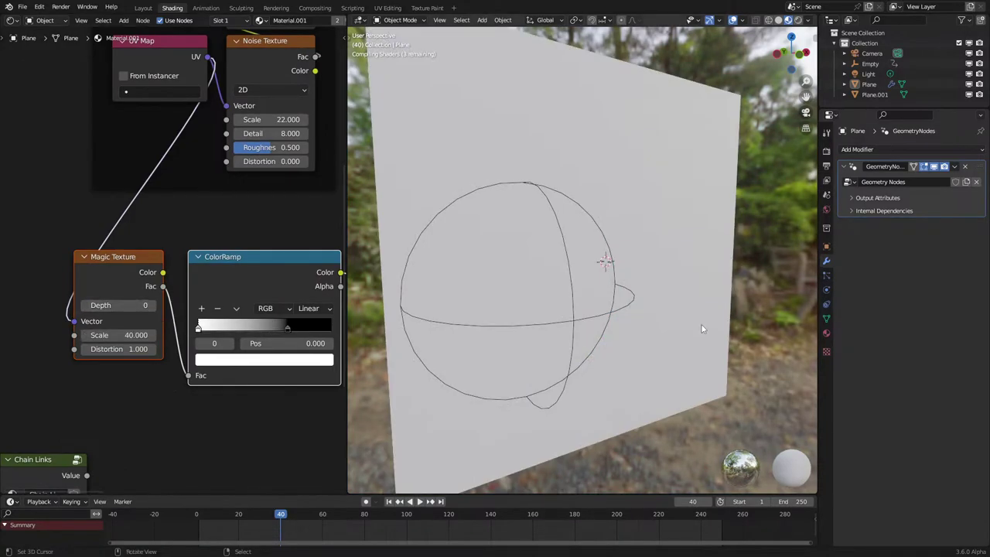
{"action": "middle_click_drag", "start_coordinate": [696, 327], "coordinate": [683, 331]}
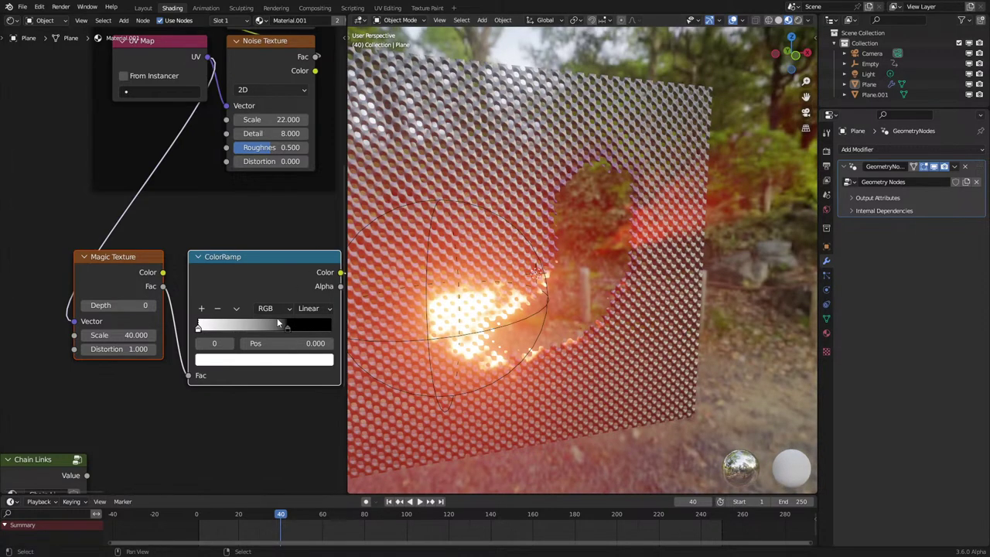
Move the ColorRamp's white stop to 1.000 and the black stop to about 0.777, and play the burn with this pattern.
{"action": "left_click_drag", "start_coordinate": [279, 323], "coordinate": [234, 346]}
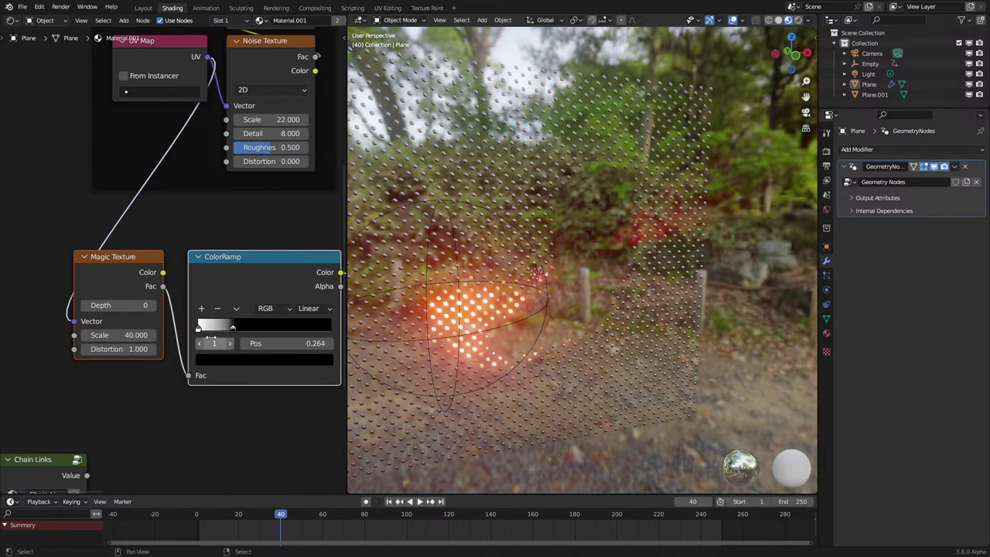
{"action": "left_click_drag", "start_coordinate": [199, 328], "coordinate": [364, 318]}
{"action": "left_click_drag", "start_coordinate": [232, 328], "coordinate": [298, 310]}
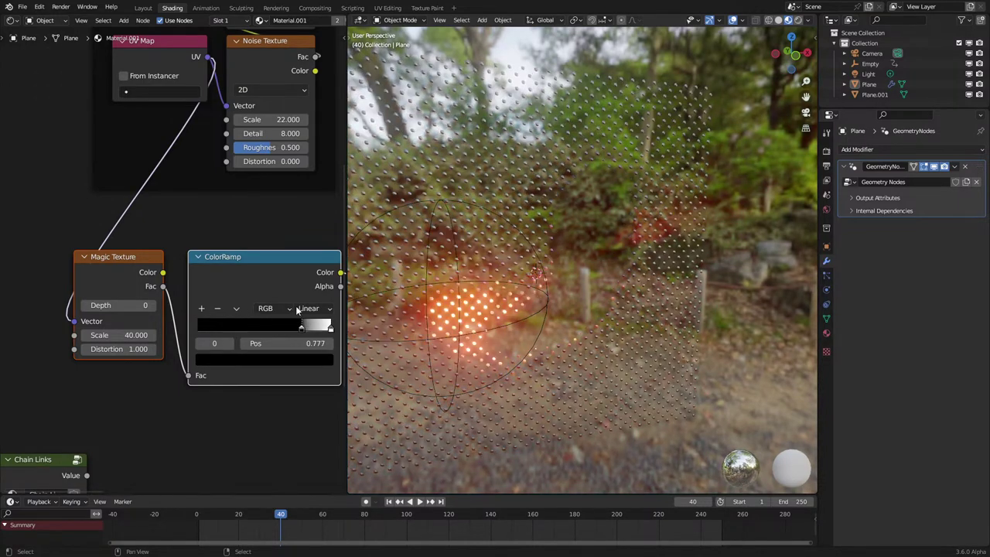
{"action": "middle_click_drag", "start_coordinate": [627, 308], "coordinate": [580, 307]}
{"action": "key", "text": "space"}
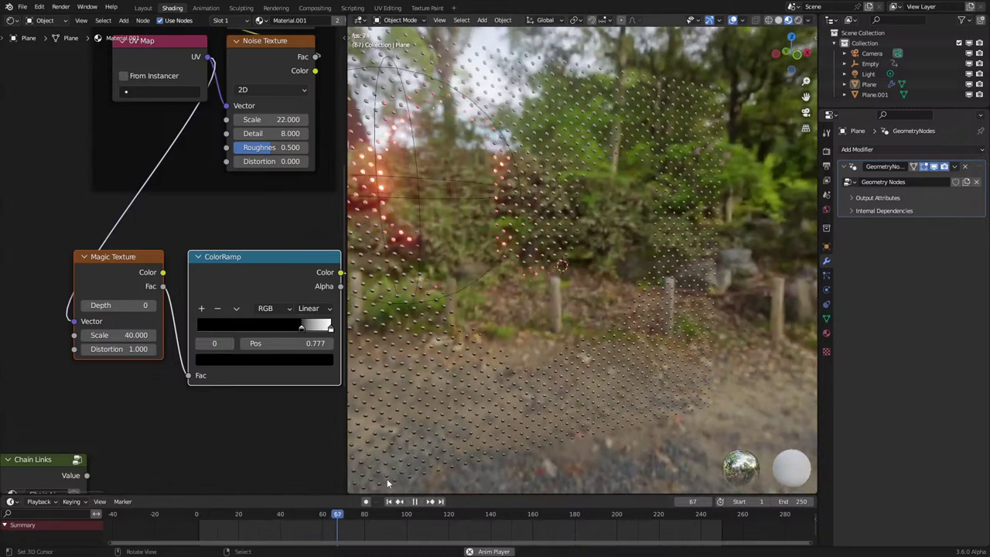
{"action": "left_click", "coordinate": [212, 516]}
{"action": "middle_click_drag", "start_coordinate": [546, 369], "coordinate": [499, 370]}
{"action": "key", "text": "Escape"}
Undo the ColorRamp stop moves and the Magic Texture Depth change.
{"action": "key", "text": "ctrl+z"}
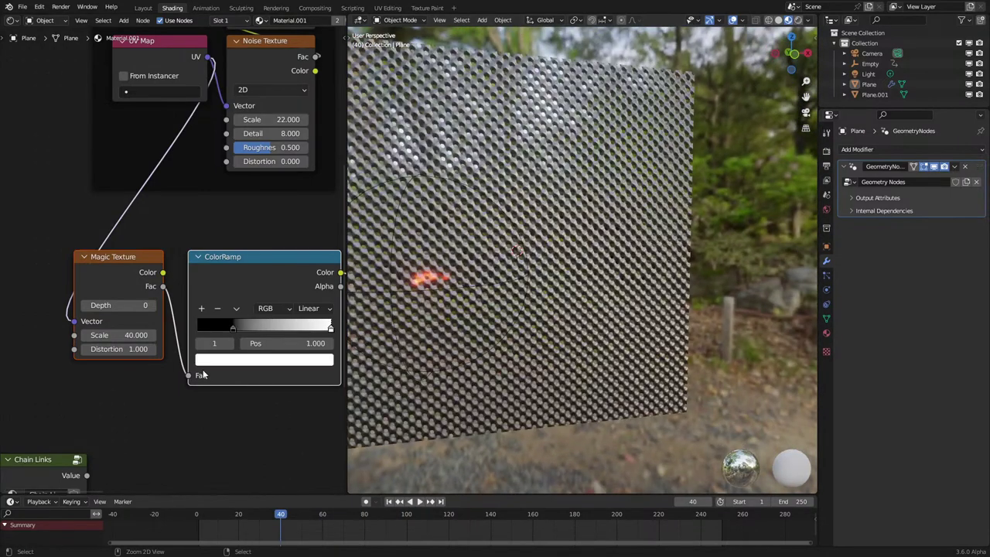
{"action": "key", "text": "ctrl+z"}
{"action": "key", "text": "ctrl+z"}
{"action": "key", "text": "ctrl+z"}
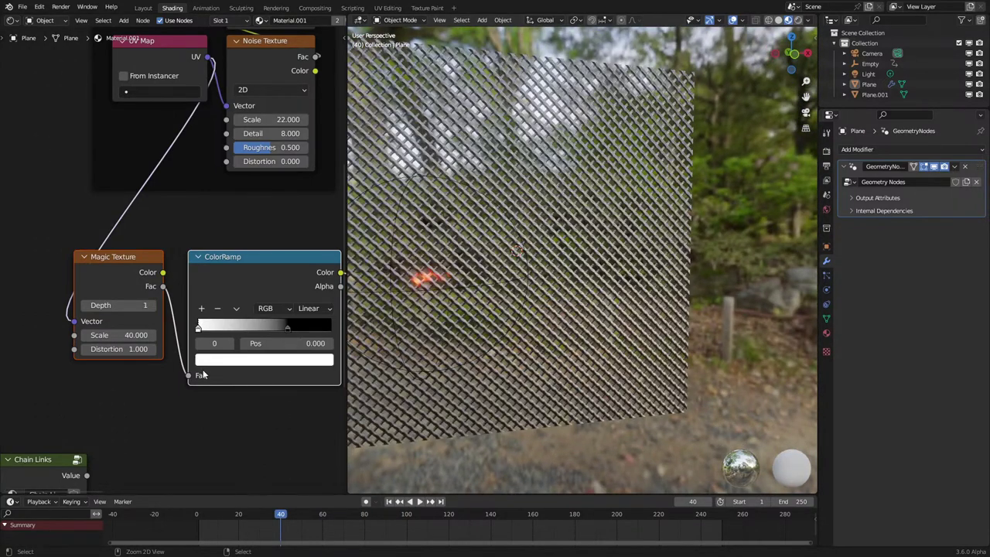
Set the Magic Texture's Depth to 5 and play the burn to check the mesh pattern.
{"action": "key", "text": "Return"}
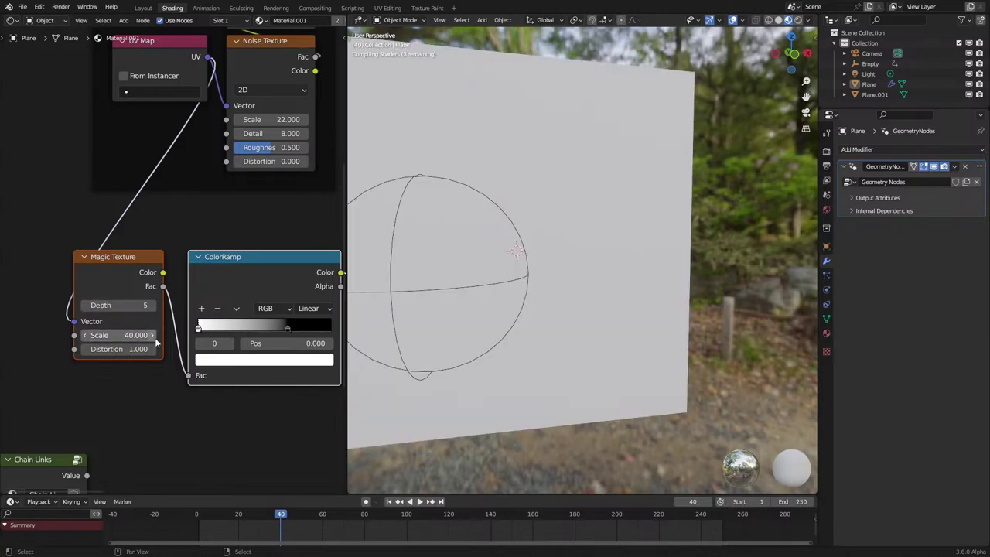
{"action": "middle_click_drag", "start_coordinate": [451, 331], "coordinate": [468, 334]}
{"action": "scroll", "coordinate": [468, 334], "scroll_direction": "up", "scroll_amount": 3}
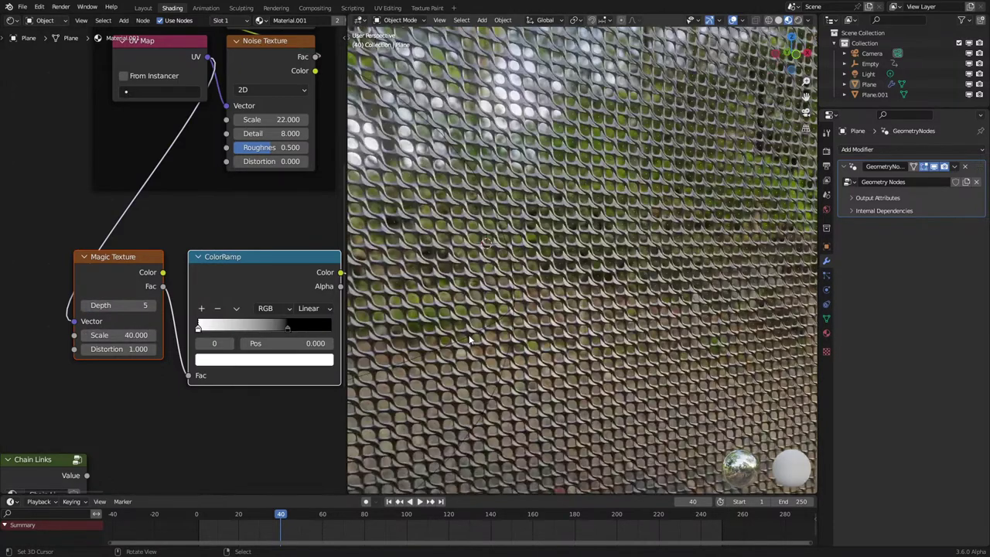
{"action": "scroll", "coordinate": [469, 335], "scroll_direction": "down", "scroll_amount": 5}
{"action": "key", "text": "space"}
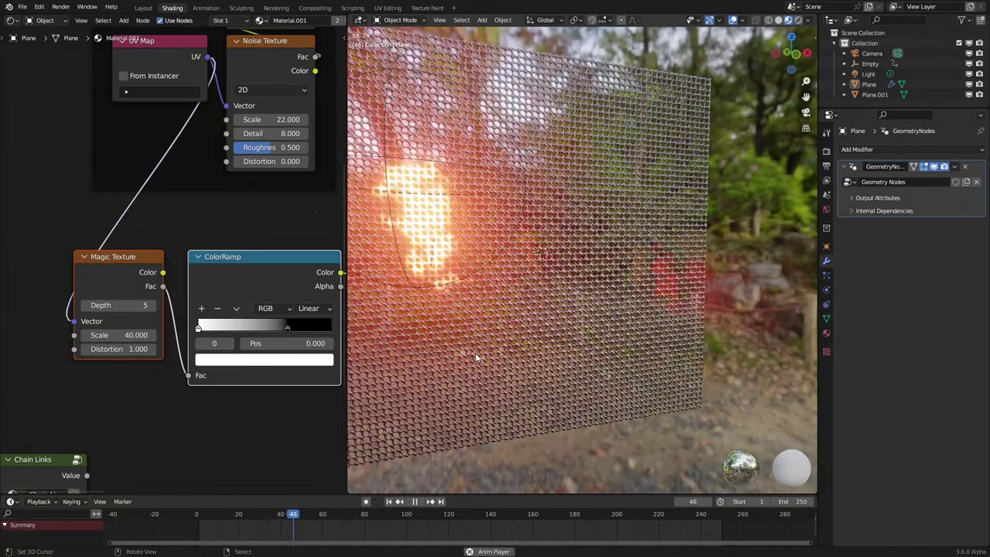
{"action": "scroll", "coordinate": [476, 356], "scroll_direction": "up", "scroll_amount": 2}
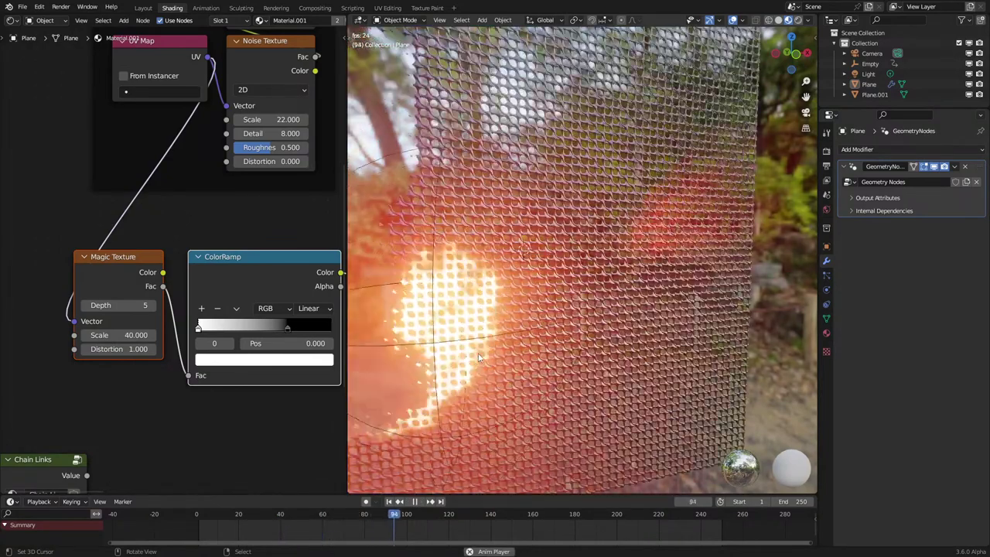
{"action": "key", "text": "space"}
Set the Magic Texture's Depth to 8 and inspect the interlocking pattern up close.
{"action": "mouse_move", "coordinate": [118, 349]}
{"action": "left_mouse_down"}
{"action": "mouse_move", "coordinate": [79, 349]}
{"action": "mouse_move", "coordinate": [146, 348]}
{"action": "mouse_move", "coordinate": [122, 349]}
{"action": "left_mouse_up"}
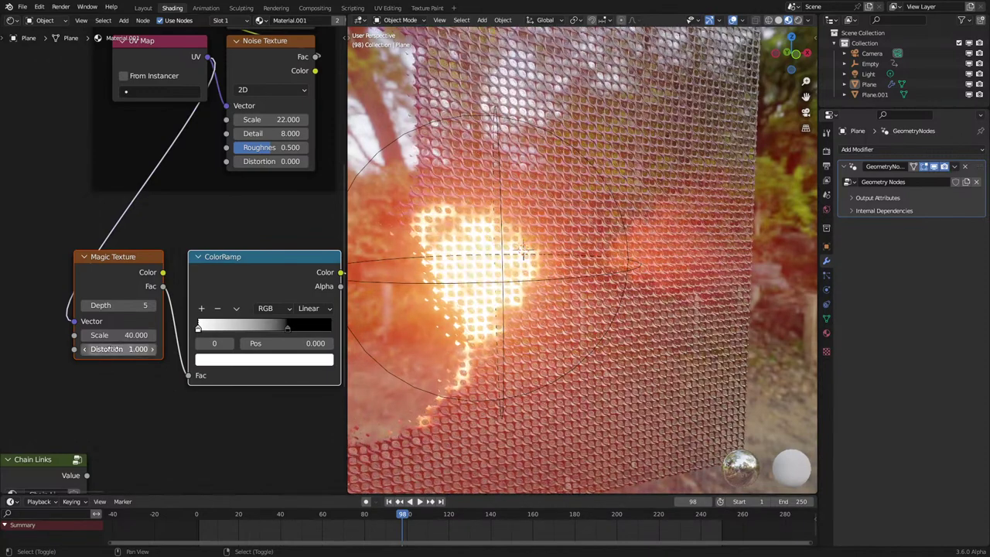
{"action": "type", "text": "8"}
{"action": "key", "text": "Return"}
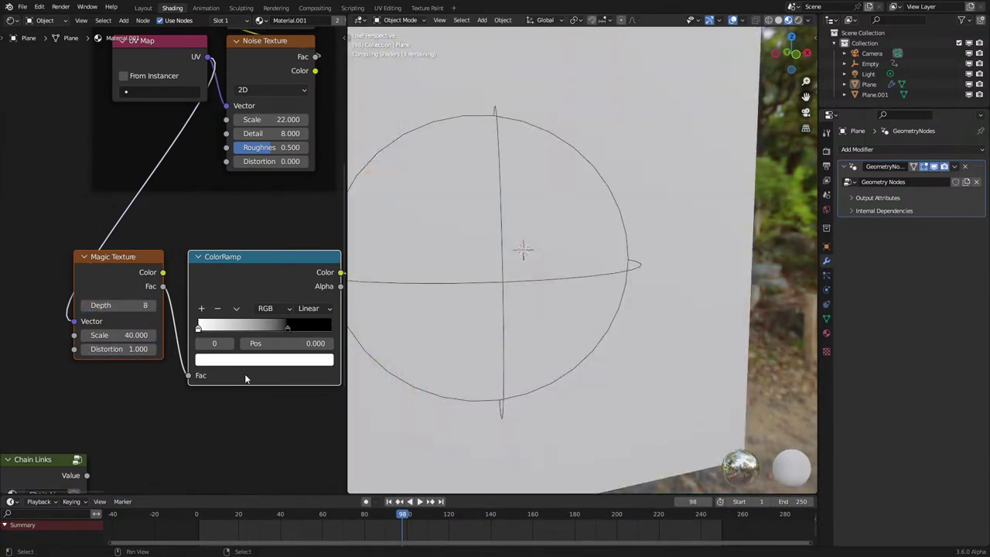
{"action": "scroll", "coordinate": [592, 351], "scroll_direction": "up", "scroll_amount": 3}
{"action": "middle_click_drag", "start_coordinate": [592, 351], "coordinate": [588, 353]}
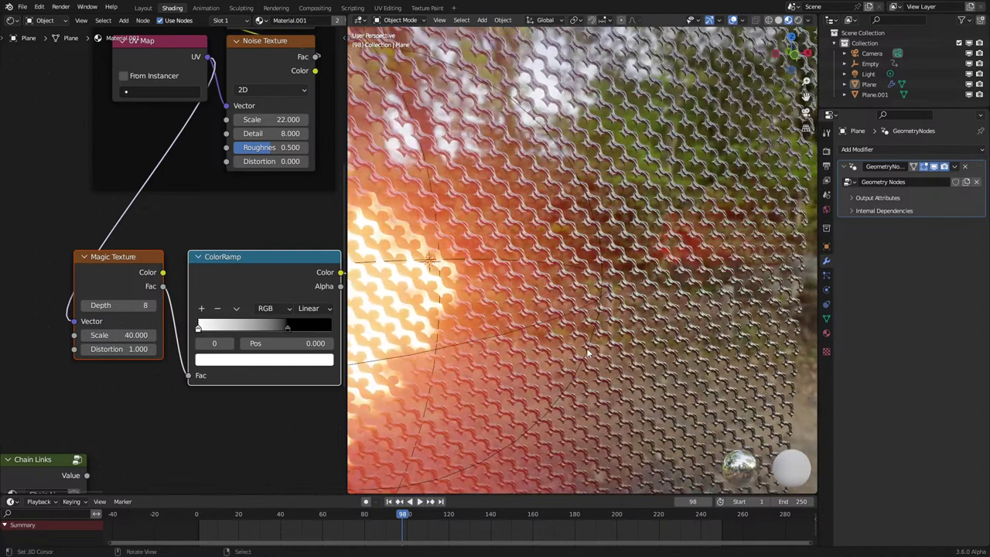
Lower the Magic Texture's Depth through 7 and 6 to 5, and inspect each pattern up close.
{"action": "scroll", "coordinate": [587, 353], "scroll_direction": "up", "scroll_amount": 3}
{"action": "left_click", "coordinate": [86, 306]}
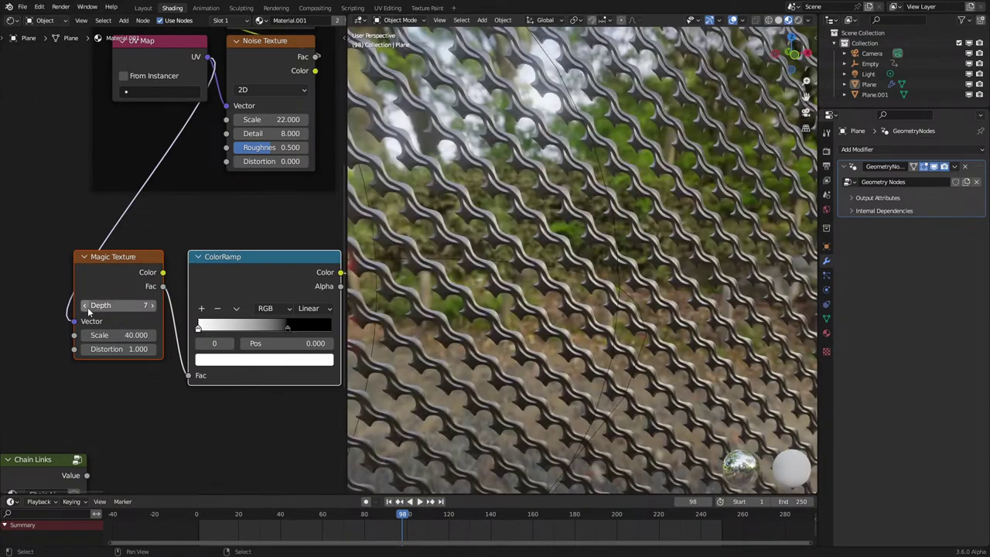
{"action": "left_click", "coordinate": [86, 306]}
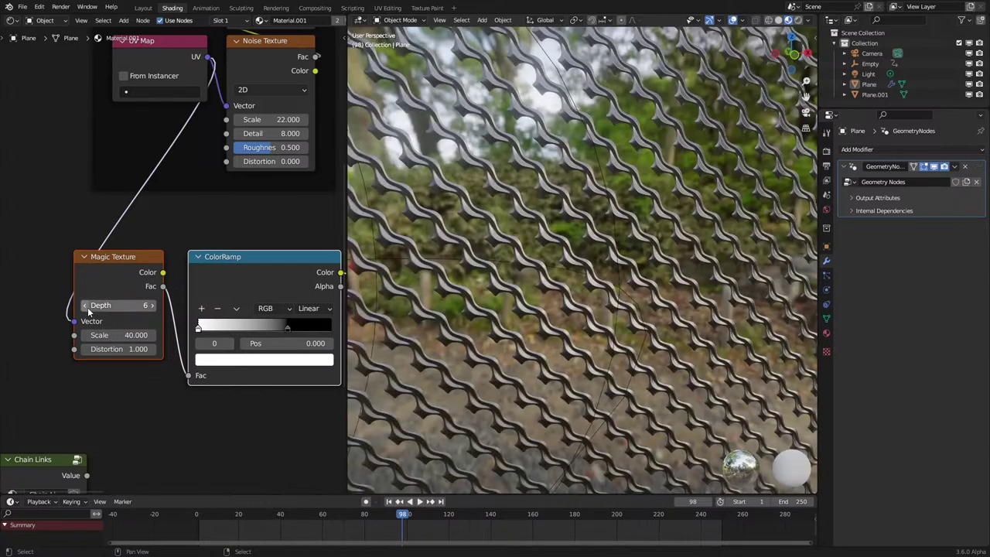
{"action": "left_click", "coordinate": [86, 306]}
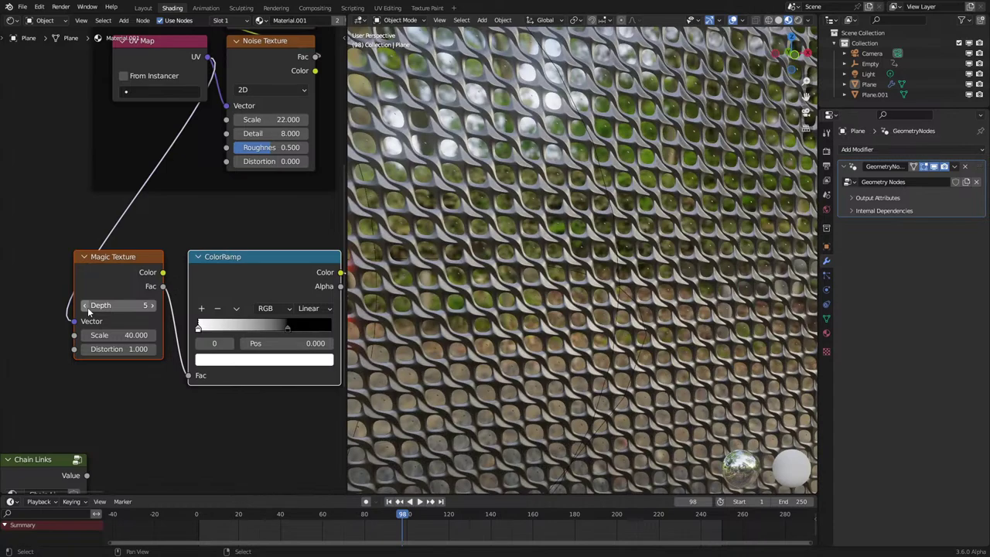
{"action": "scroll", "coordinate": [632, 309], "scroll_direction": "down", "scroll_amount": 7}
{"action": "scroll", "coordinate": [632, 309], "scroll_direction": "up", "scroll_amount": 7}
Try Depth values of 4 and 3 on the Magic Texture, and return it to 4.
{"action": "left_click", "coordinate": [86, 306]}
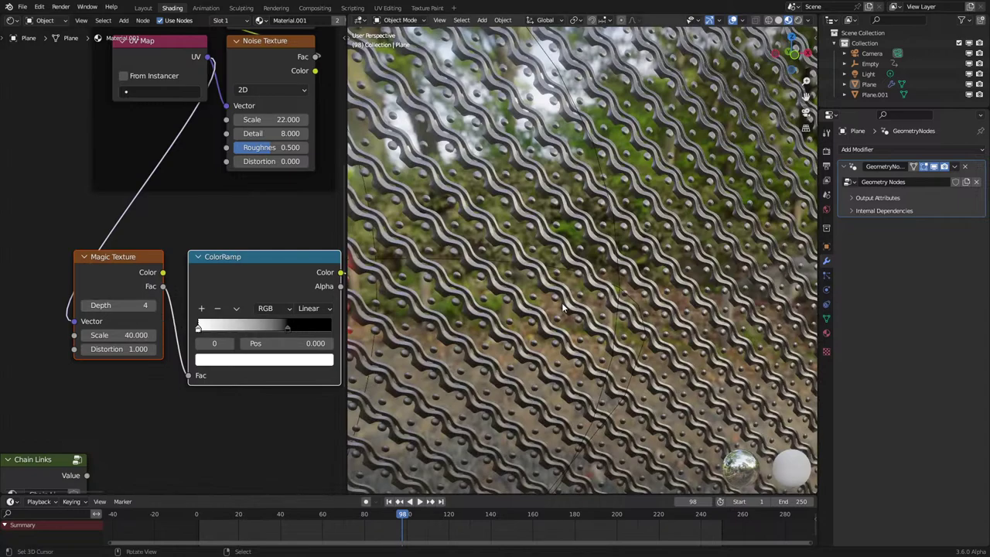
{"action": "mouse_move", "coordinate": [472, 303]}
{"action": "middle_mouse_down"}
{"action": "mouse_move", "coordinate": [563, 306]}
{"action": "mouse_move", "coordinate": [460, 311]}
{"action": "middle_mouse_up"}
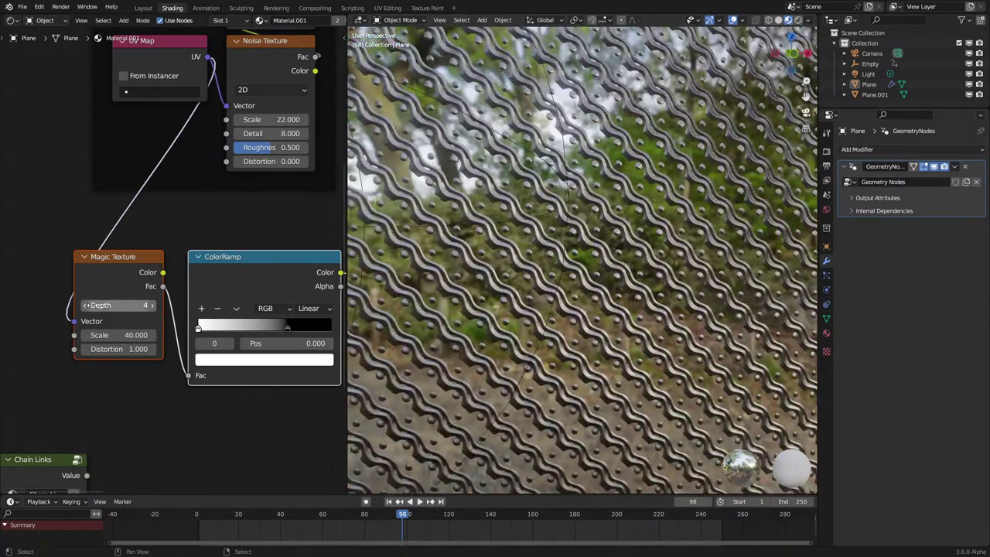
{"action": "left_click", "coordinate": [86, 306]}
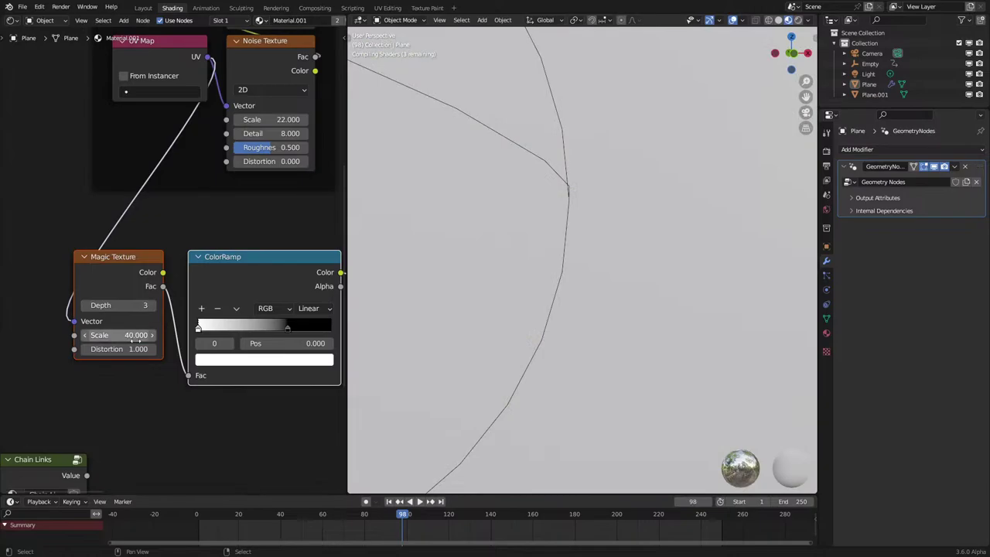
{"action": "left_click", "coordinate": [152, 305]}
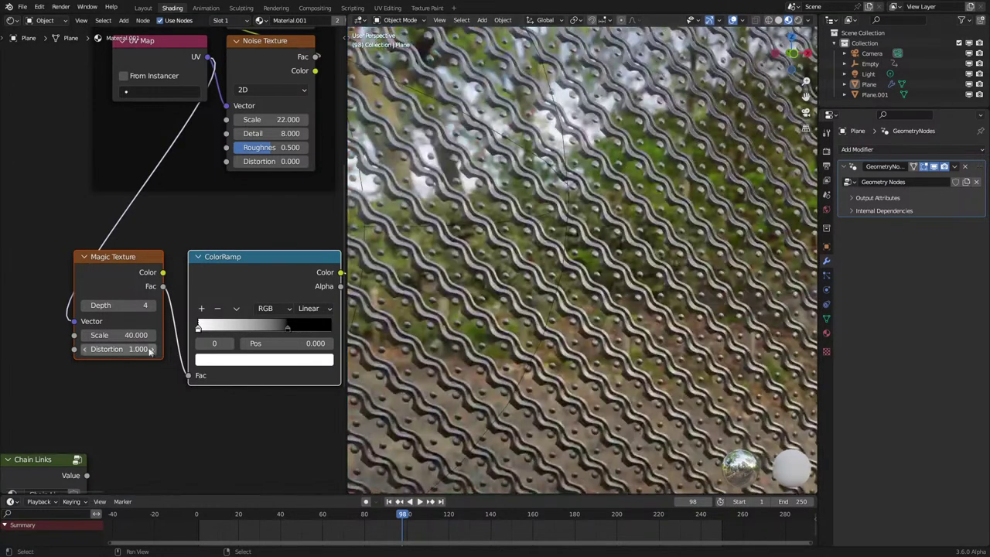
Try a Distortion of 2.000 on the Magic Texture, return it to 1.000, and inspect the wavy pattern near the glow.
{"action": "left_click", "coordinate": [152, 349]}
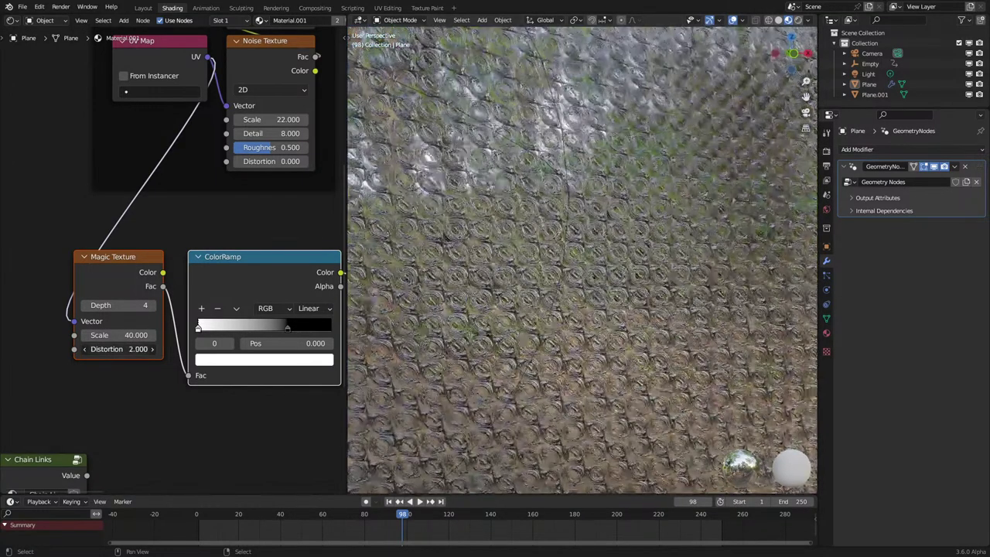
{"action": "left_click_drag", "start_coordinate": [118, 349], "coordinate": [80, 349]}
{"action": "scroll", "coordinate": [585, 329], "scroll_direction": "down", "scroll_amount": 5}
{"action": "middle_click_drag", "start_coordinate": [586, 330], "coordinate": [593, 330]}
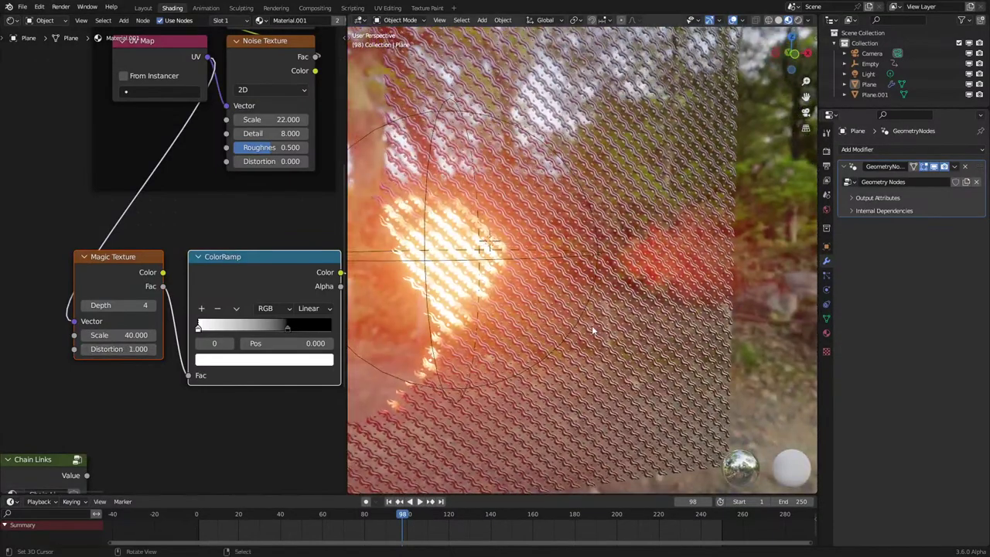
{"action": "scroll", "coordinate": [577, 322], "scroll_direction": "up", "scroll_amount": 3}
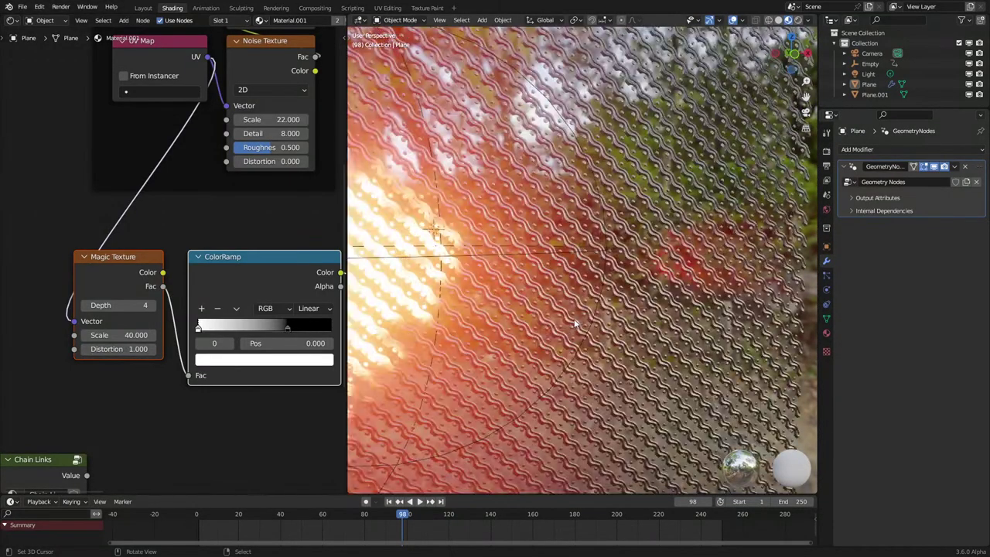
Play the burn with the wavy, dotted pattern, stop it, and examine the glowing edge up close.
{"action": "scroll", "coordinate": [573, 325], "scroll_direction": "down", "scroll_amount": 7}
{"action": "middle_click_drag", "start_coordinate": [565, 326], "coordinate": [611, 317]}
{"action": "key", "text": "space"}
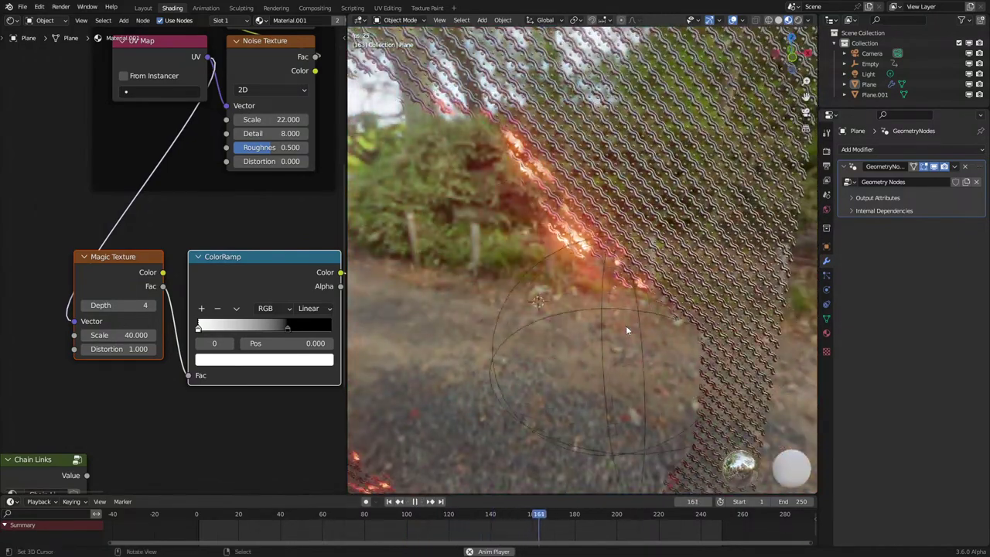
{"action": "key", "text": "space"}
{"action": "scroll", "coordinate": [626, 326], "scroll_direction": "up", "scroll_amount": 3}
{"action": "scroll", "coordinate": [263, 332], "scroll_direction": "up", "scroll_amount": 1}
Set the Magic Texture's Depth to 5 and inspect the mesh pattern along the burning edge.
{"action": "mouse_move", "coordinate": [284, 329]}
{"action": "left_mouse_down"}
{"action": "mouse_move", "coordinate": [322, 328]}
{"action": "mouse_move", "coordinate": [246, 353]}
{"action": "mouse_move", "coordinate": [283, 340]}
{"action": "left_mouse_up"}
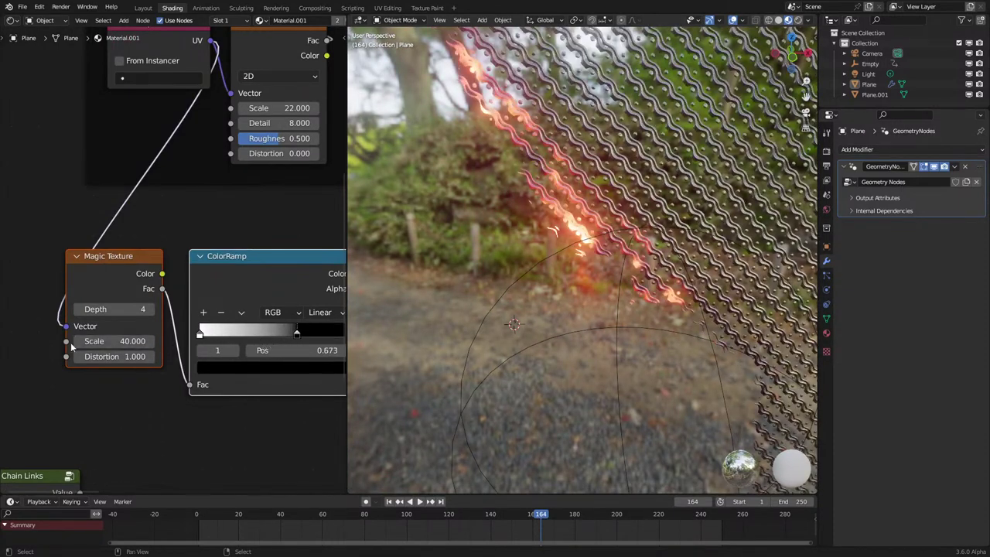
{"action": "left_click", "coordinate": [151, 309]}
{"action": "mouse_move", "coordinate": [599, 312]}
{"action": "middle_mouse_down"}
{"action": "mouse_move", "coordinate": [642, 306]}
{"action": "mouse_move", "coordinate": [597, 320]}
{"action": "mouse_move", "coordinate": [615, 314]}
{"action": "middle_mouse_up"}
{"action": "scroll", "coordinate": [637, 312], "scroll_direction": "up", "scroll_amount": 4}
{"action": "scroll", "coordinate": [609, 317], "scroll_direction": "down", "scroll_amount": 8}
{"action": "scroll", "coordinate": [613, 316], "scroll_direction": "up", "scroll_amount": 4}
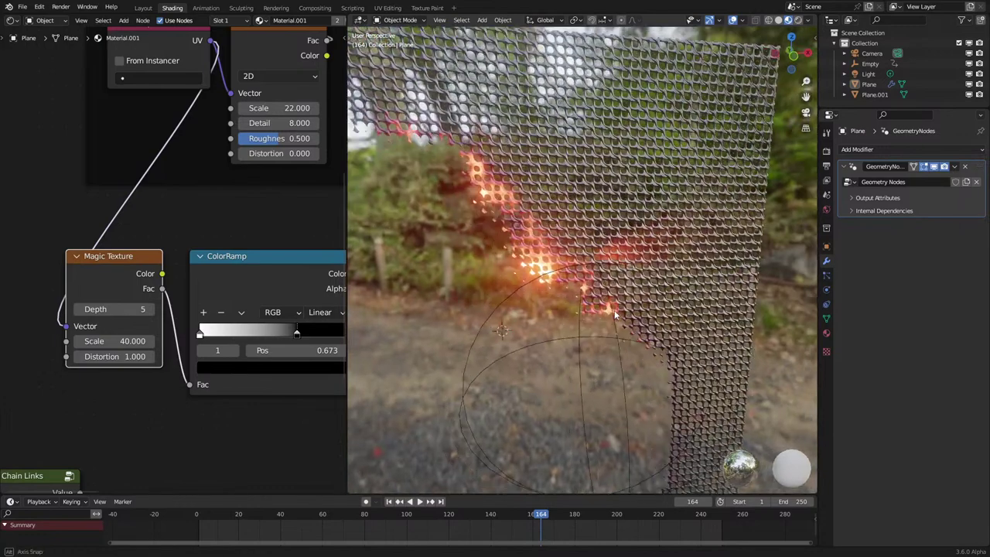
Play the burn animation on the whole plane to check the fine mesh pattern.
{"action": "left_click_drag", "start_coordinate": [615, 314], "coordinate": [609, 320], "text": "alt"}
{"action": "scroll", "coordinate": [609, 320], "scroll_direction": "down", "scroll_amount": 3}
{"action": "middle_click_drag", "start_coordinate": [610, 321], "coordinate": [624, 311]}
{"action": "key", "text": "space"}
{"action": "left_click", "coordinate": [166, 530]}
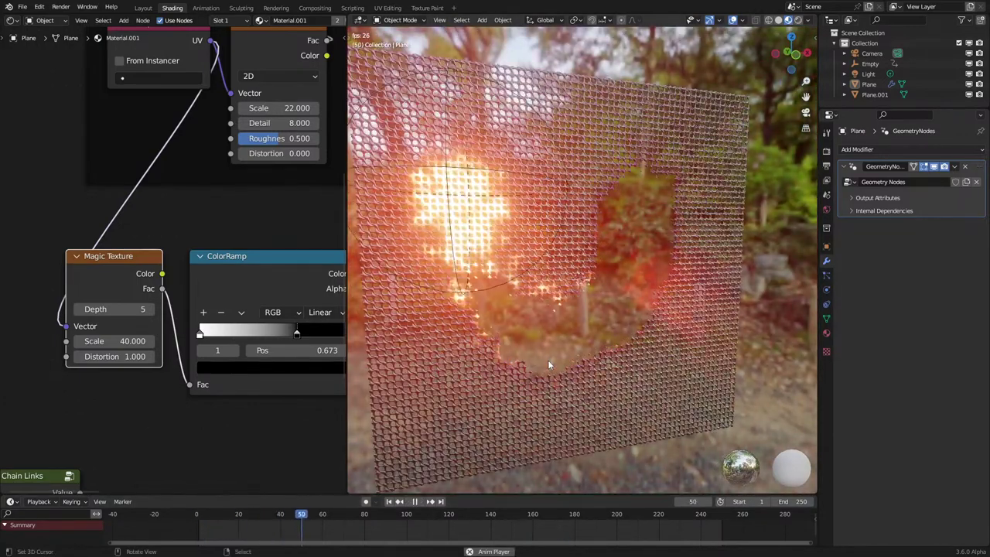
{"action": "key", "text": "space"}
Try a Magic Texture Scale of 23 while playing the burn, and set the Scale to 30.
{"action": "left_click_drag", "start_coordinate": [130, 341], "coordinate": [43, 341]}
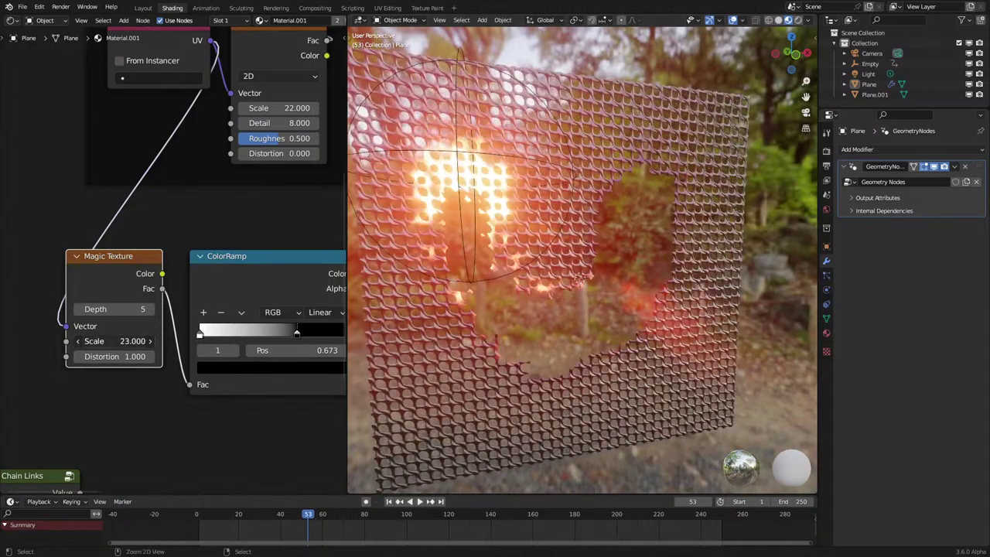
{"action": "key", "text": "space"}
{"action": "left_click", "coordinate": [135, 340]}
{"action": "type", "text": "3"}
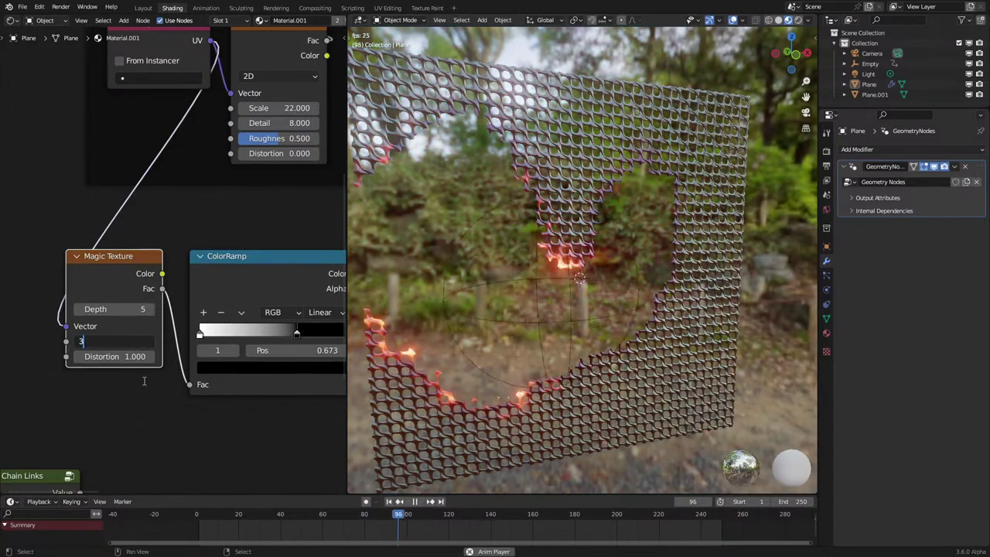
{"action": "type", "text": "0"}
{"action": "key", "text": "Return"}
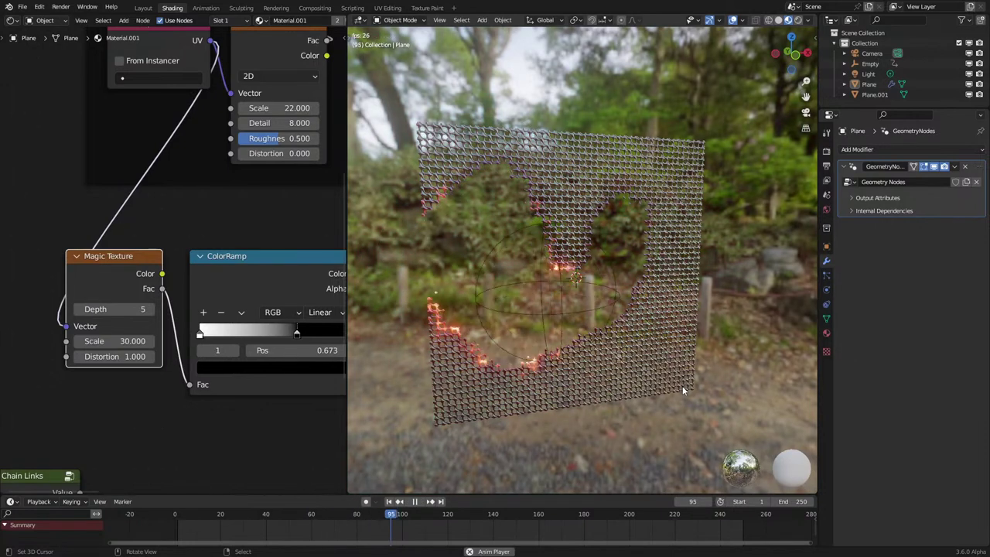
Select the plane, stop playback, and examine the burnt lattice edges up close from several angles.
{"action": "right_click", "coordinate": [675, 303]}
{"action": "key", "text": "space"}
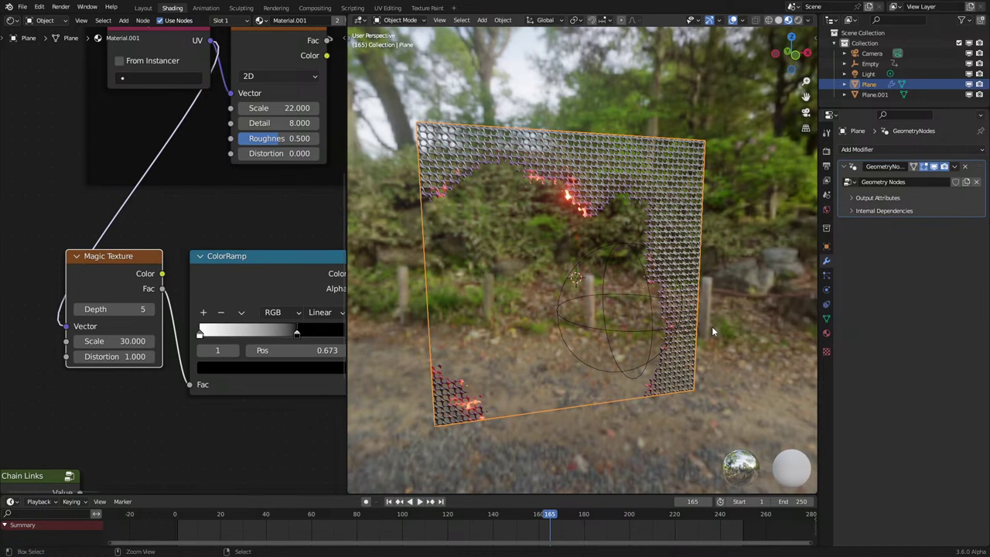
{"action": "scroll", "coordinate": [665, 292], "scroll_direction": "up", "scroll_amount": 5}
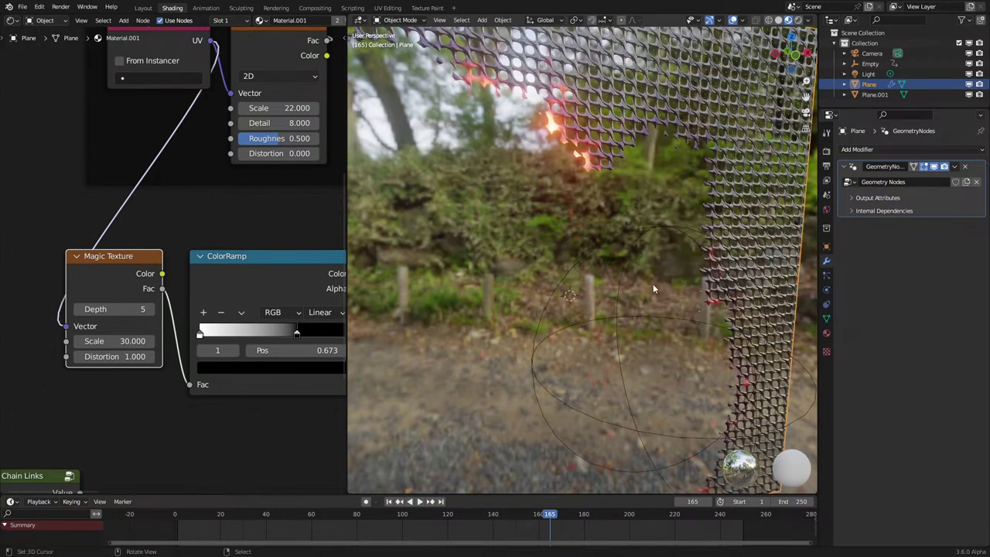
{"action": "middle_click_drag", "start_coordinate": [633, 246], "coordinate": [613, 269]}
{"action": "scroll", "coordinate": [526, 291], "scroll_direction": "down", "scroll_amount": 2}
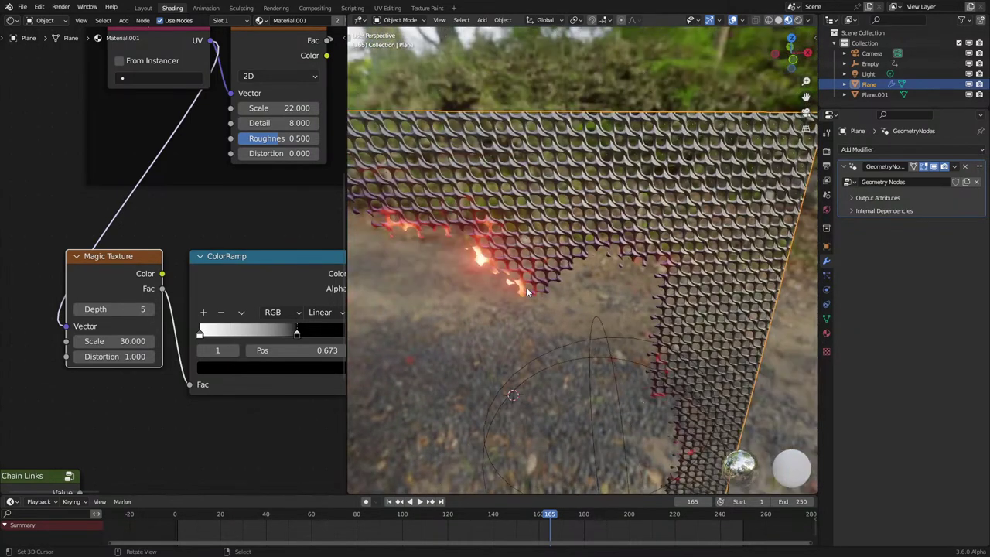
{"action": "middle_click_drag", "start_coordinate": [668, 352], "coordinate": [668, 341]}
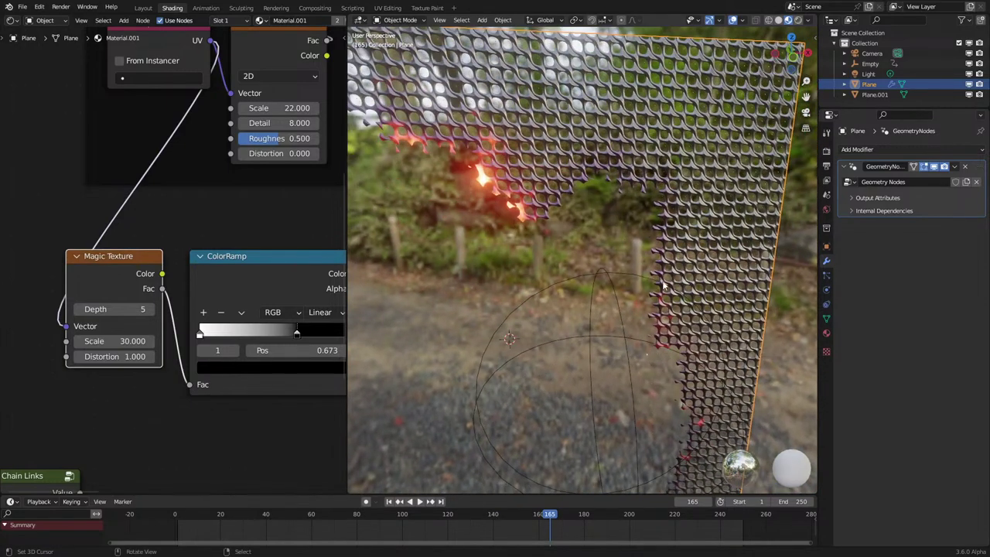
Give the end stop of the ColorRamp fed by the Heat 2 attribute a more saturated blue-violet color, and check the whole plane.
{"action": "scroll", "coordinate": [294, 280], "scroll_direction": "down", "scroll_amount": 9}
{"action": "middle_click_drag", "start_coordinate": [262, 276], "coordinate": [52, 367]}
{"action": "middle_click_drag", "start_coordinate": [206, 170], "coordinate": [194, 263]}
{"action": "scroll", "coordinate": [194, 263], "scroll_direction": "up", "scroll_amount": 6}
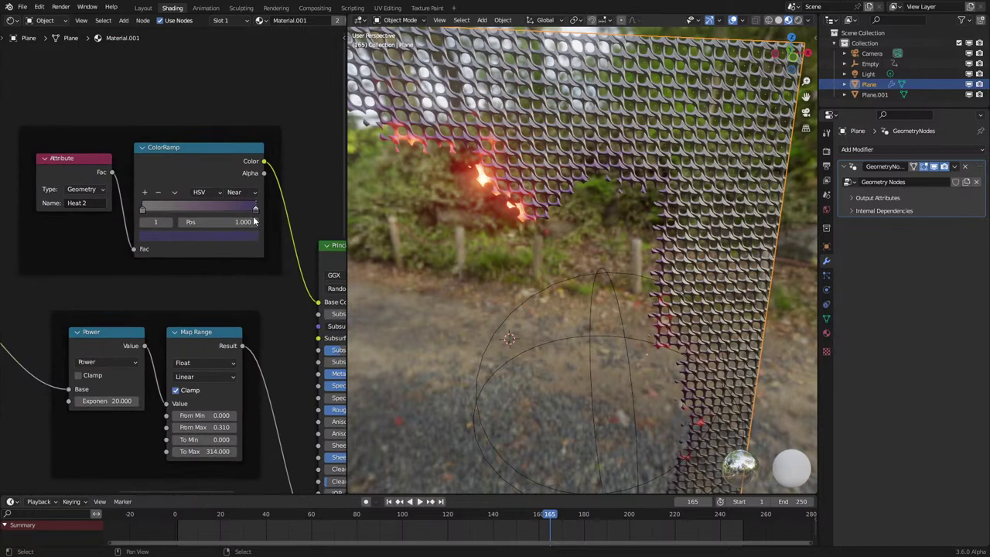
{"action": "left_click", "coordinate": [234, 236]}
{"action": "left_click_drag", "start_coordinate": [185, 114], "coordinate": [209, 96]}
{"action": "middle_click_drag", "start_coordinate": [535, 346], "coordinate": [544, 329]}
{"action": "scroll", "coordinate": [545, 329], "scroll_direction": "down", "scroll_amount": 4}
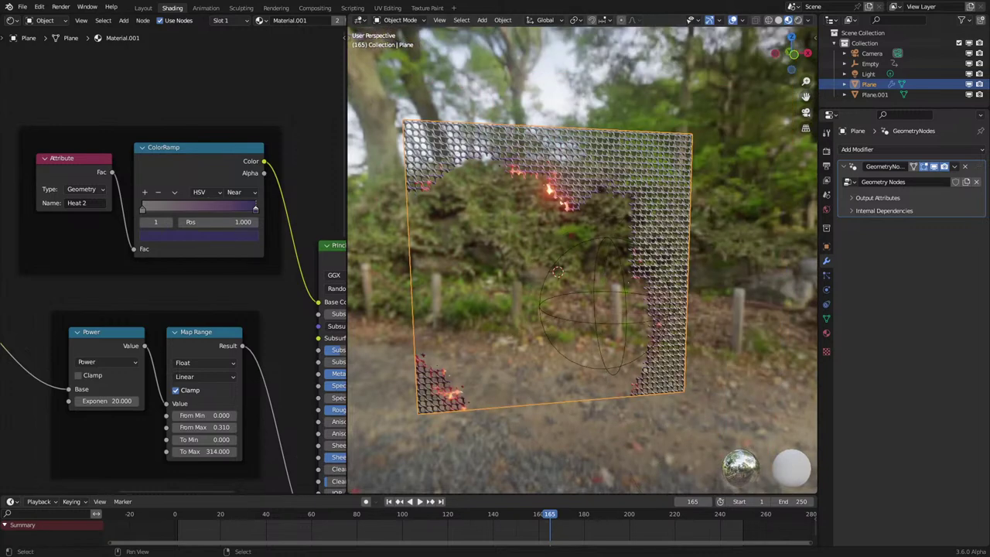